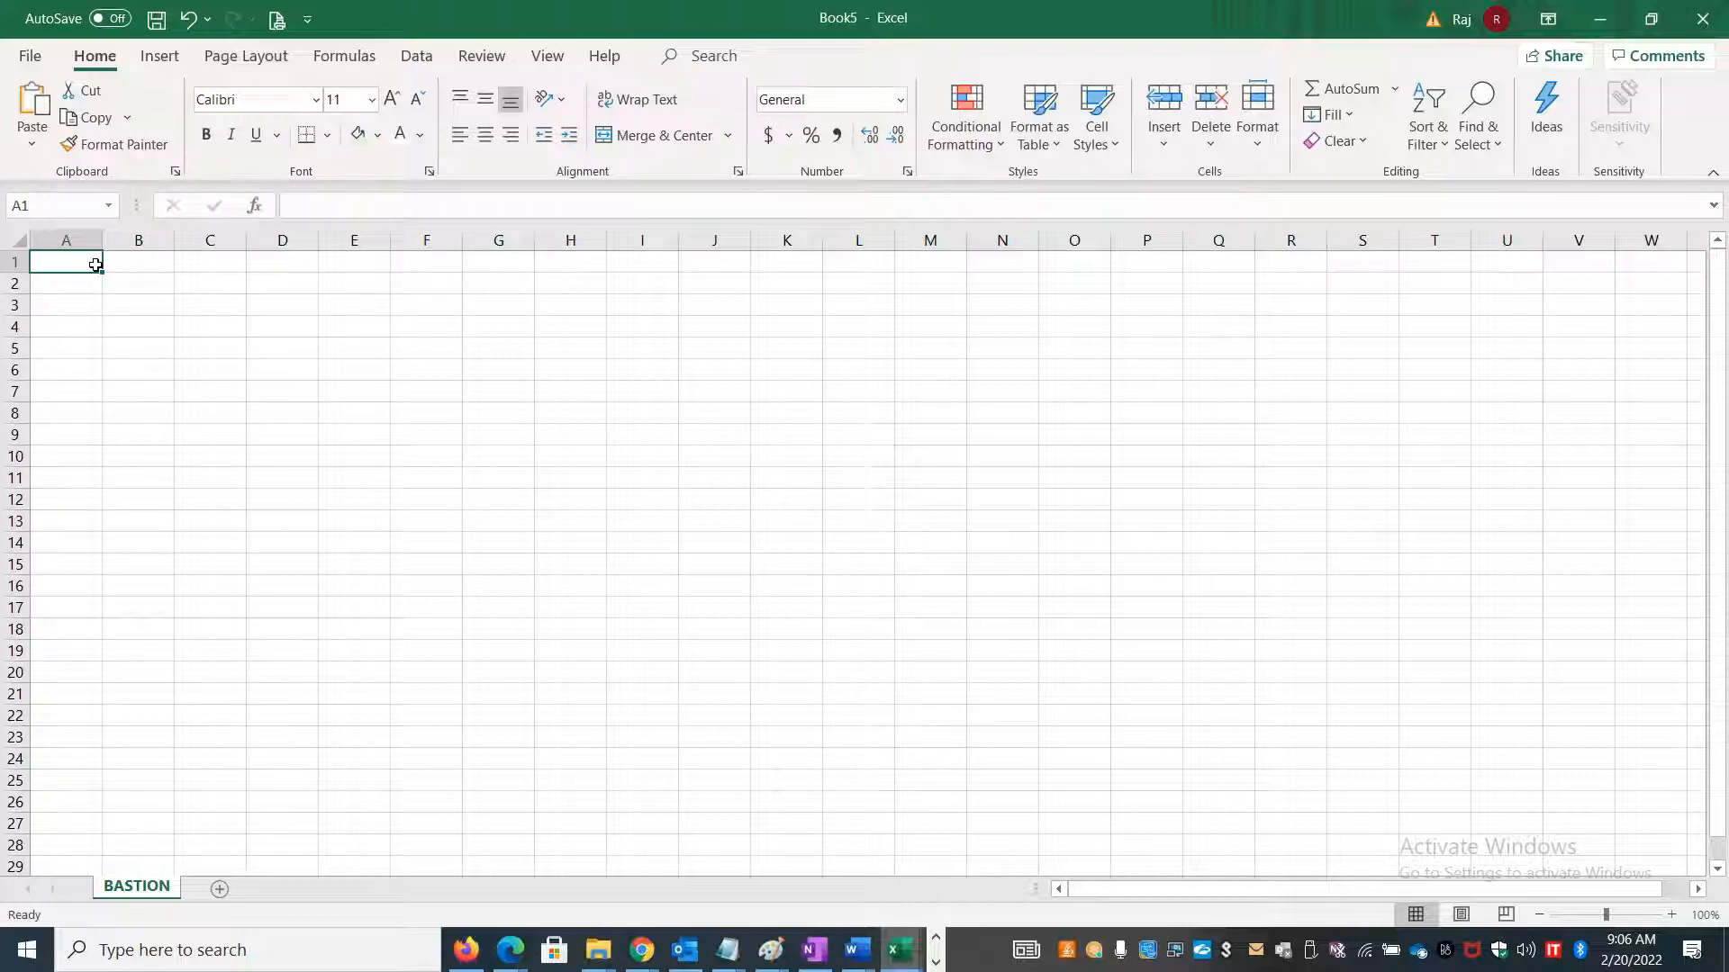
# Enter the headings BASTION in A1, Jump server in C1 and Terminal Server in D1, and widen column C to fit its heading.
pyautogui.write('BASTION')
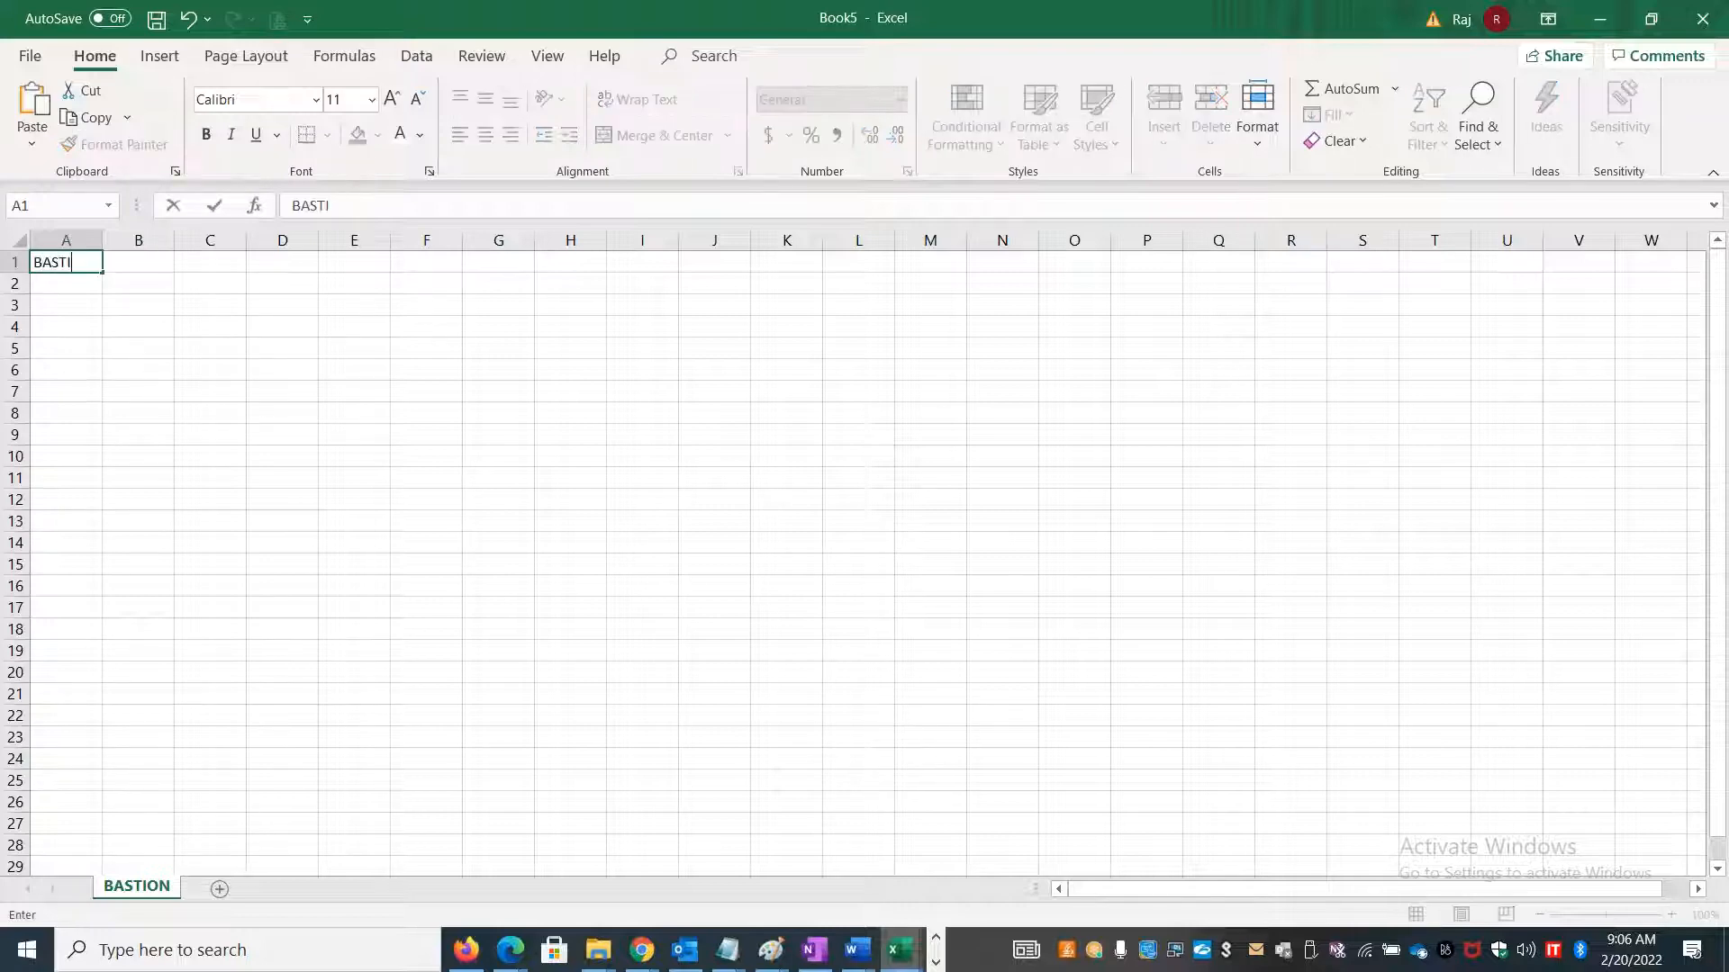
pyautogui.press('Tab')
pyautogui.press('Tab')
pyautogui.write('Jum p')
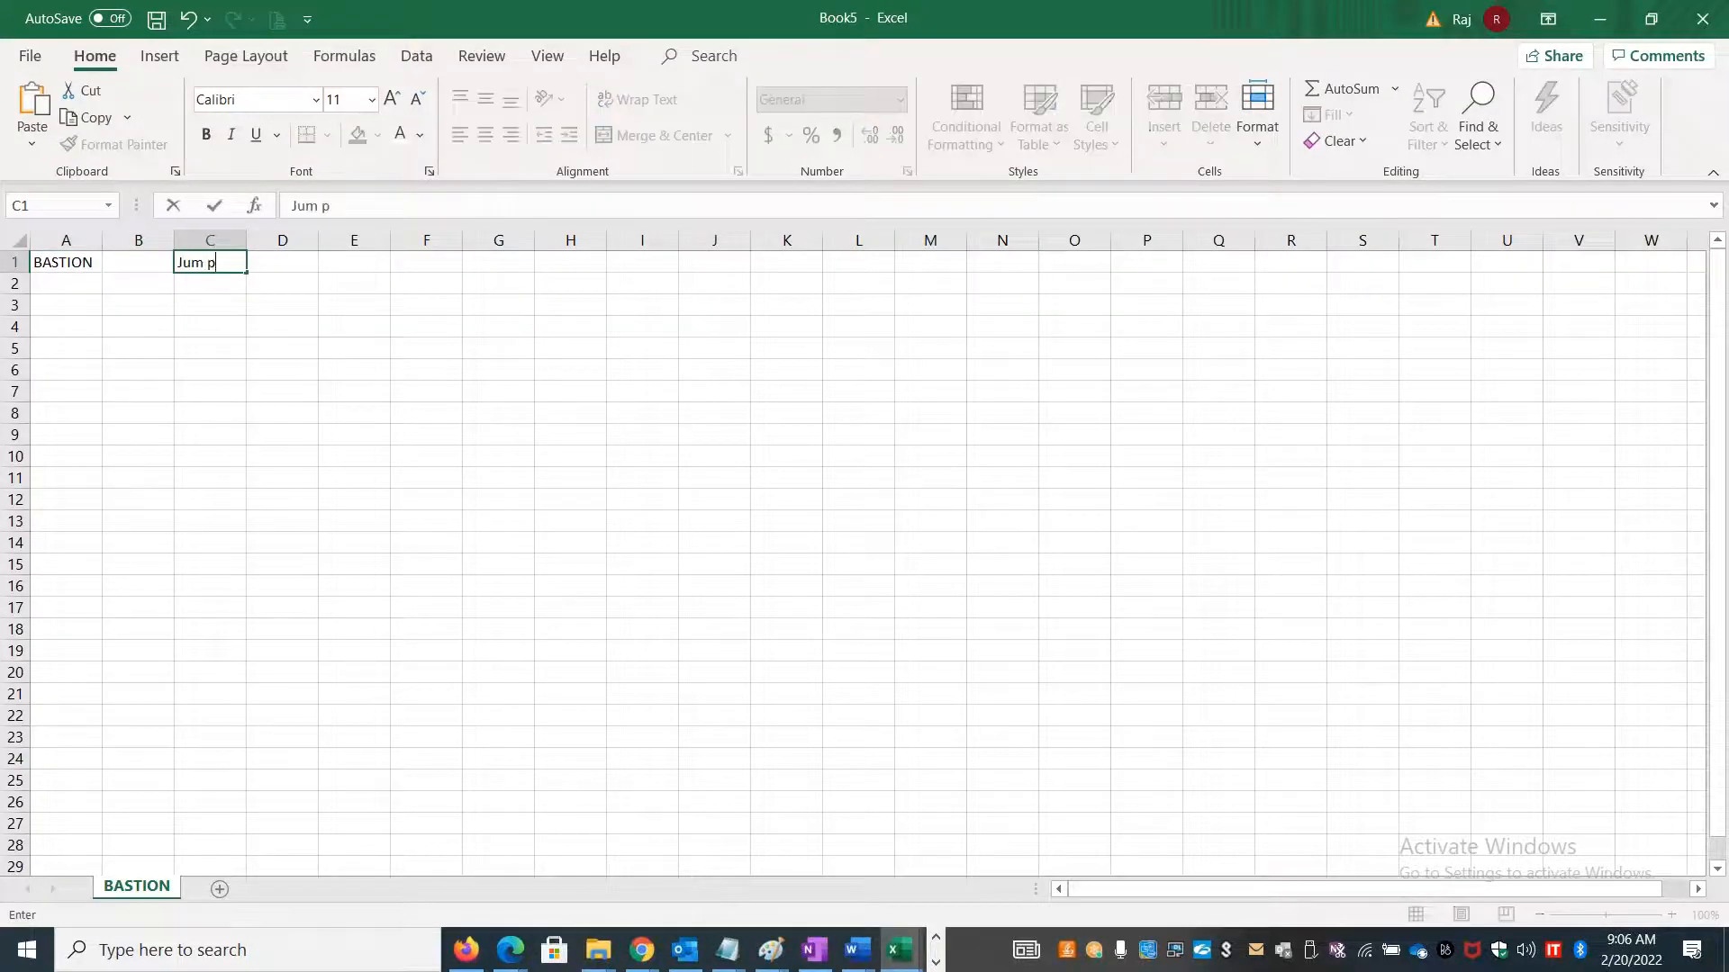
pyautogui.write('Se')
pyautogui.press('BackSpace')
pyautogui.press('BackSpace')
pyautogui.press('BackSpace')
pyautogui.write('p server')
pyautogui.press('Tab')
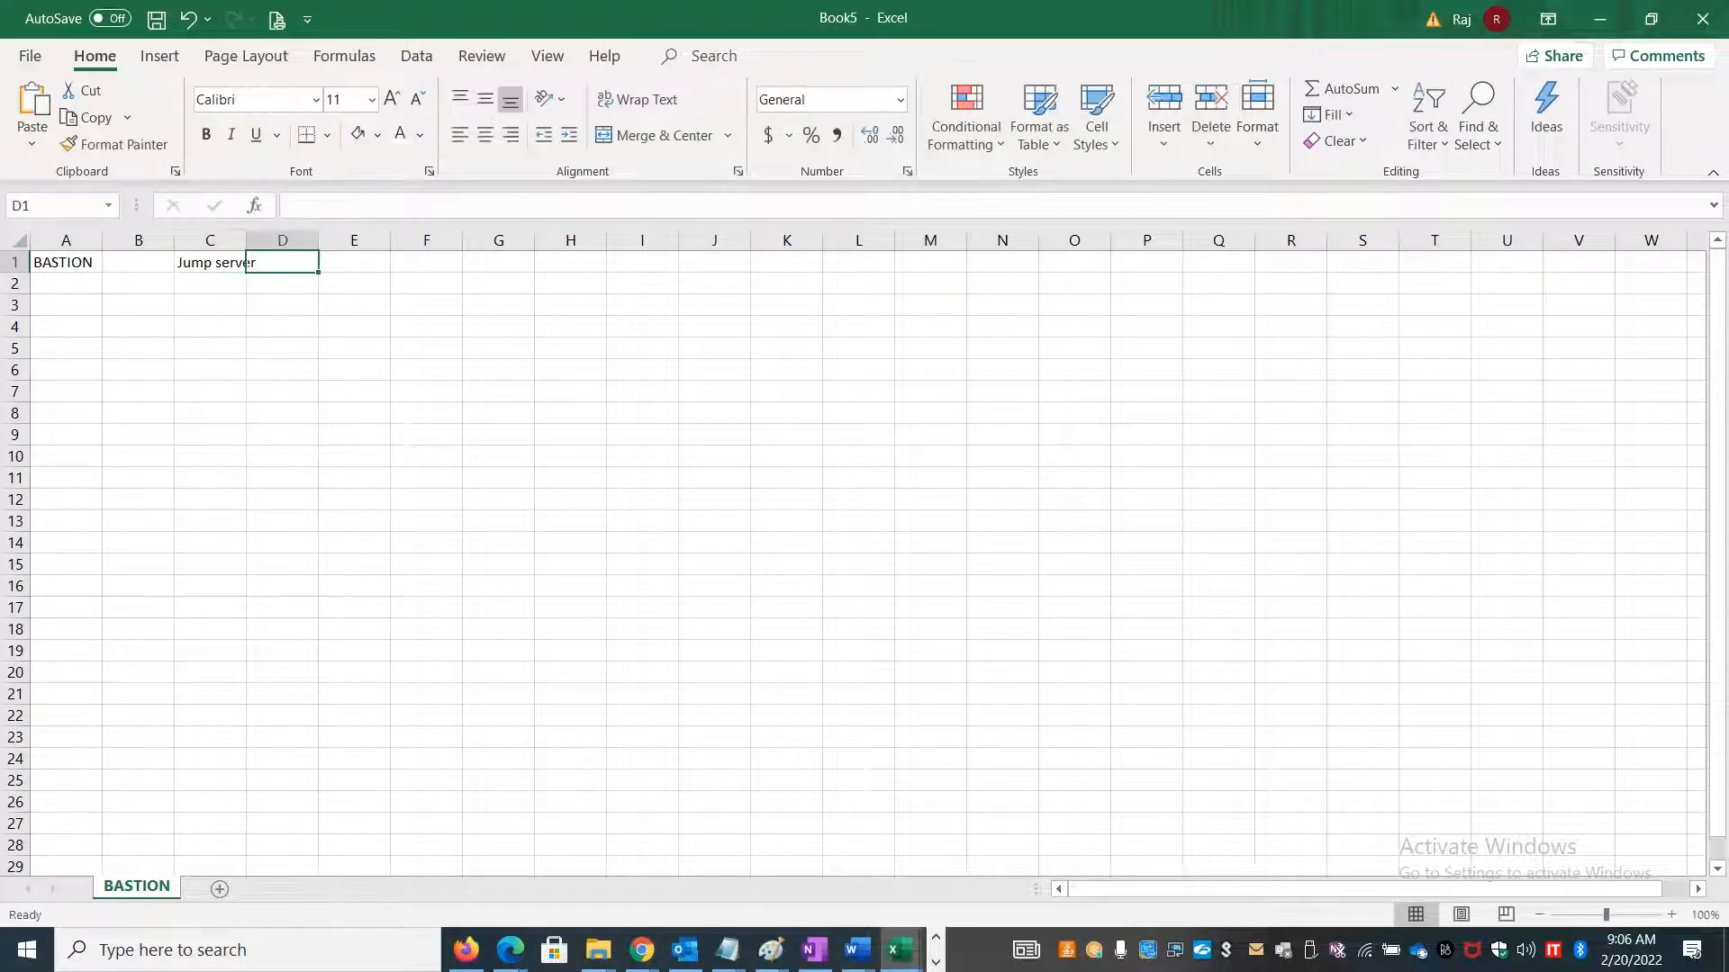
pyautogui.write('Terminal Server')
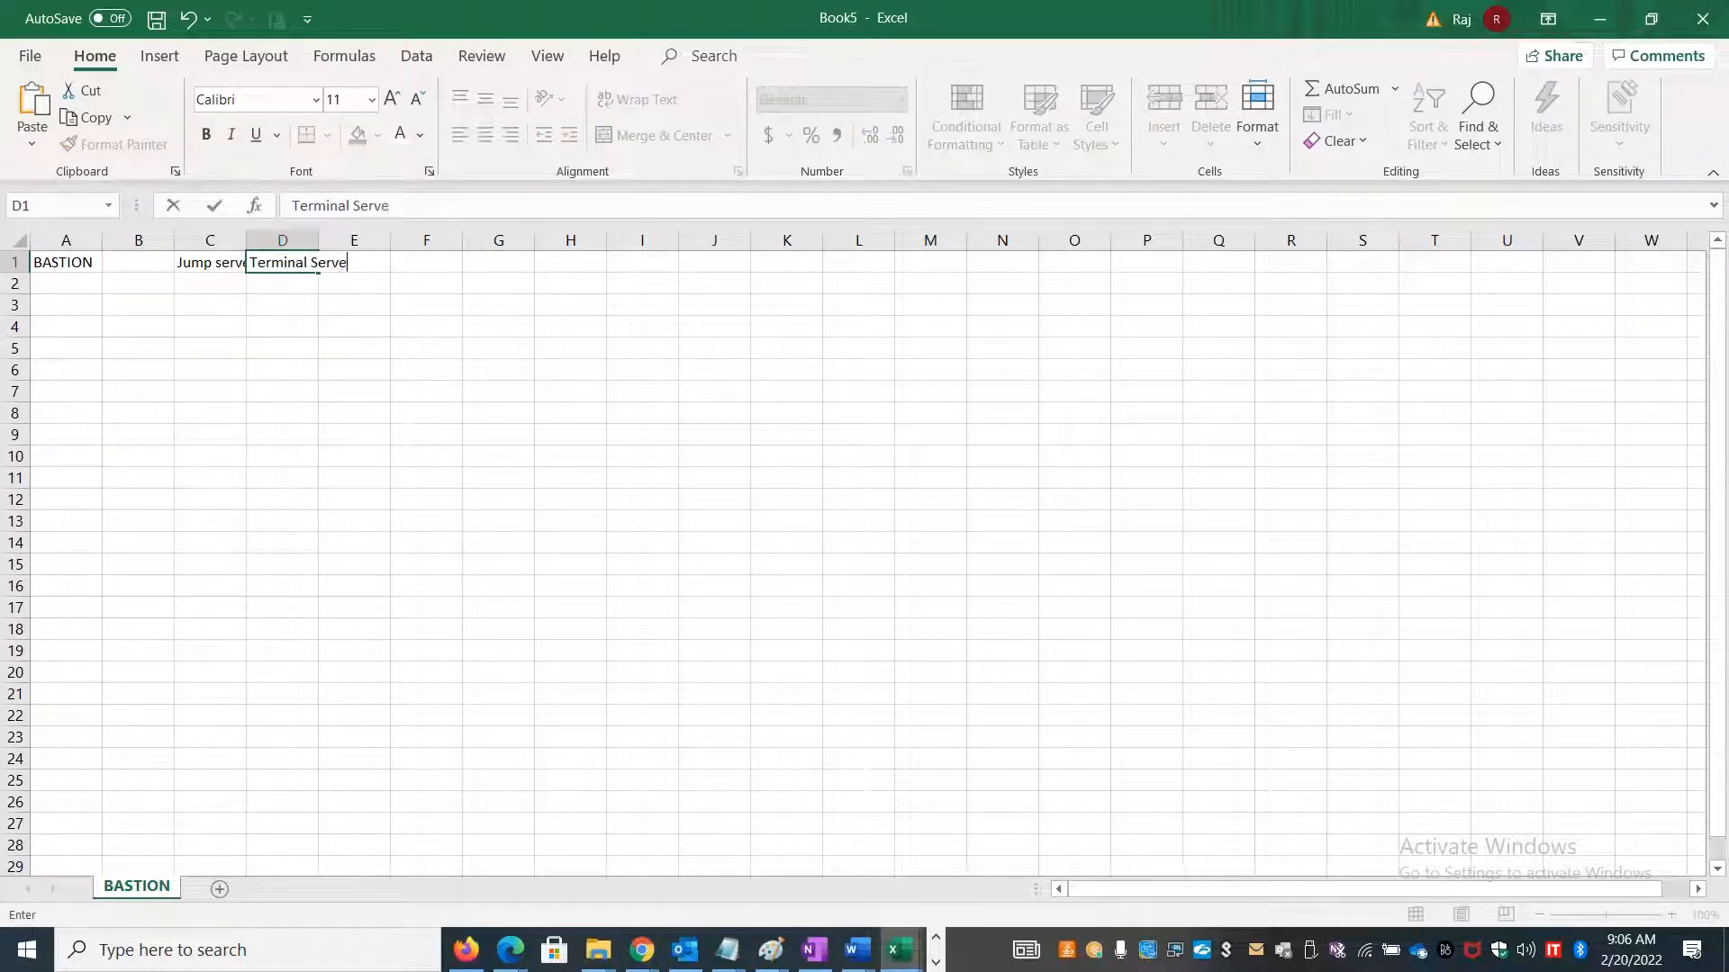
pyautogui.click(184, 346)
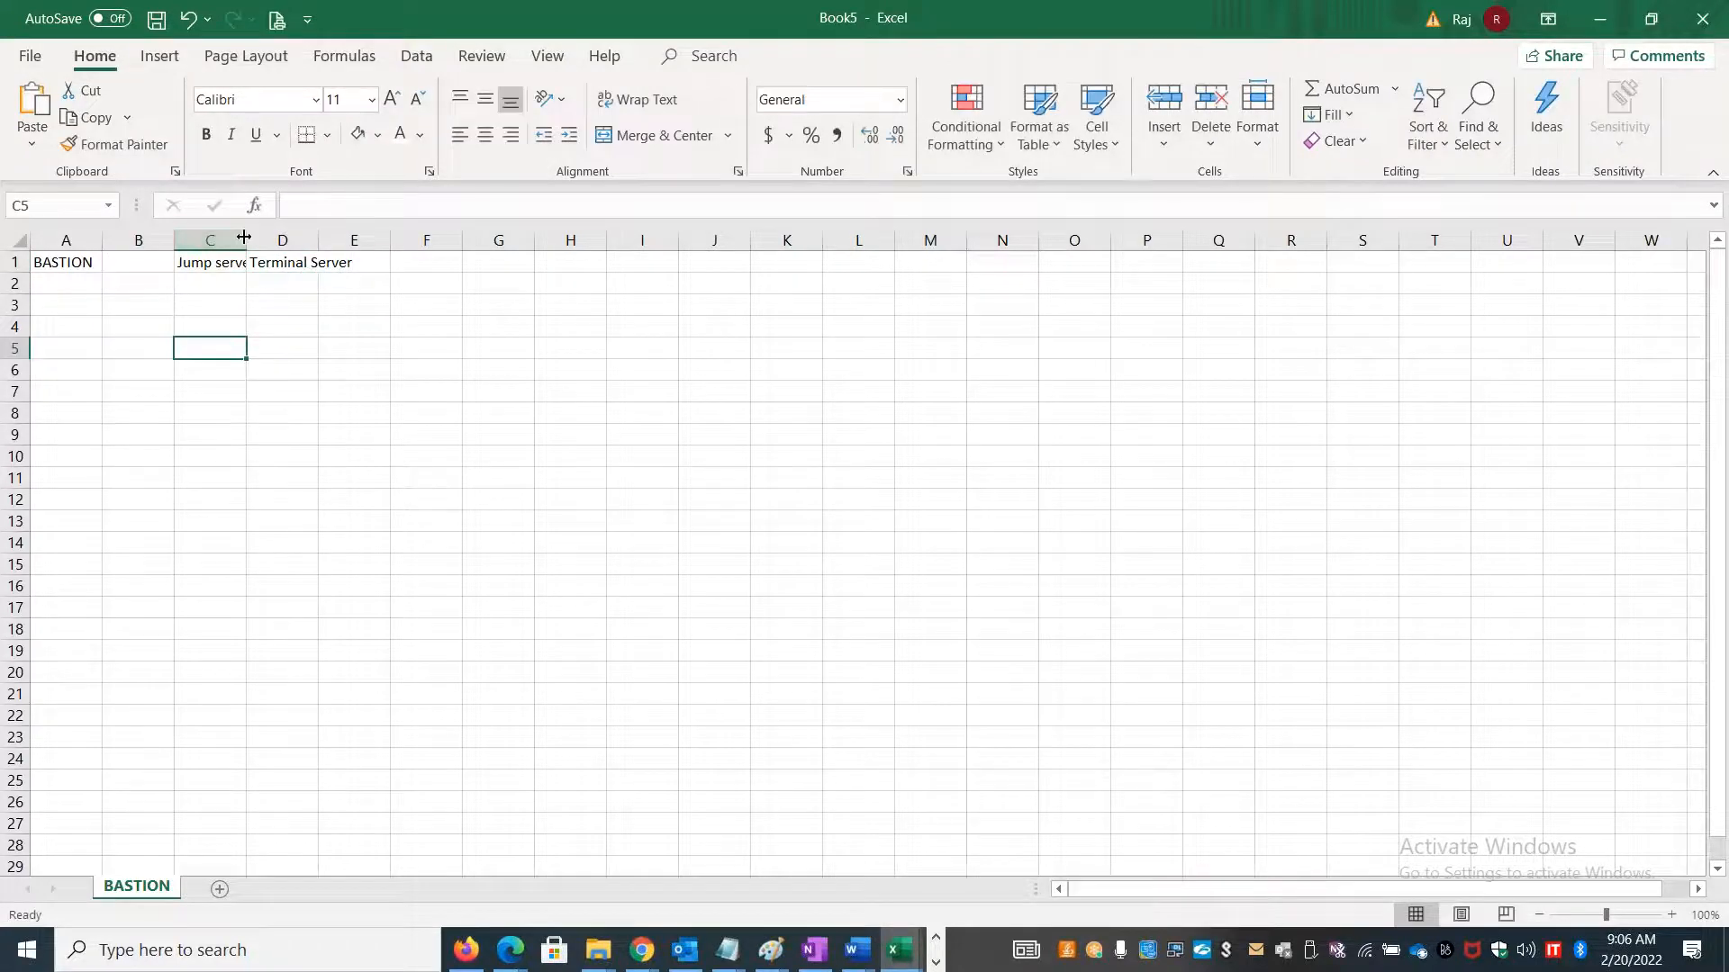
pyautogui.moveTo(247, 240); pyautogui.dragTo(495, 239)
# Launch Microsoft Paint with the mspaint command and maximize its window.
pyautogui.press('super+r')
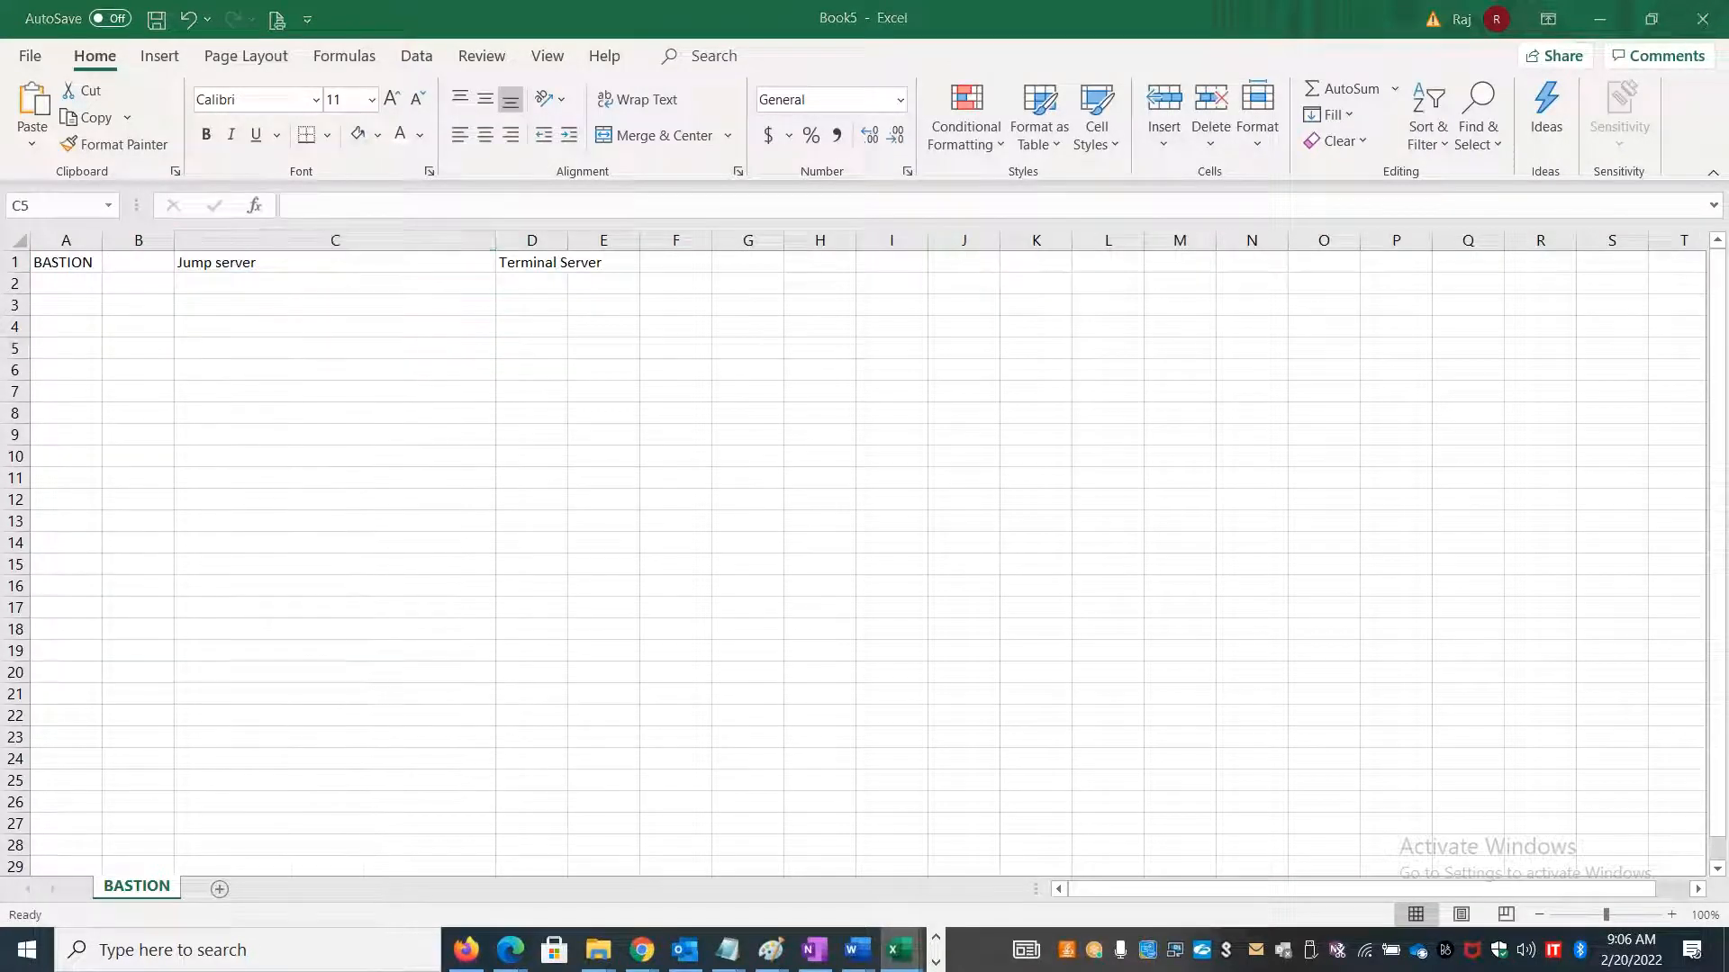
pyautogui.write('mspaint')
pyautogui.press('Return')
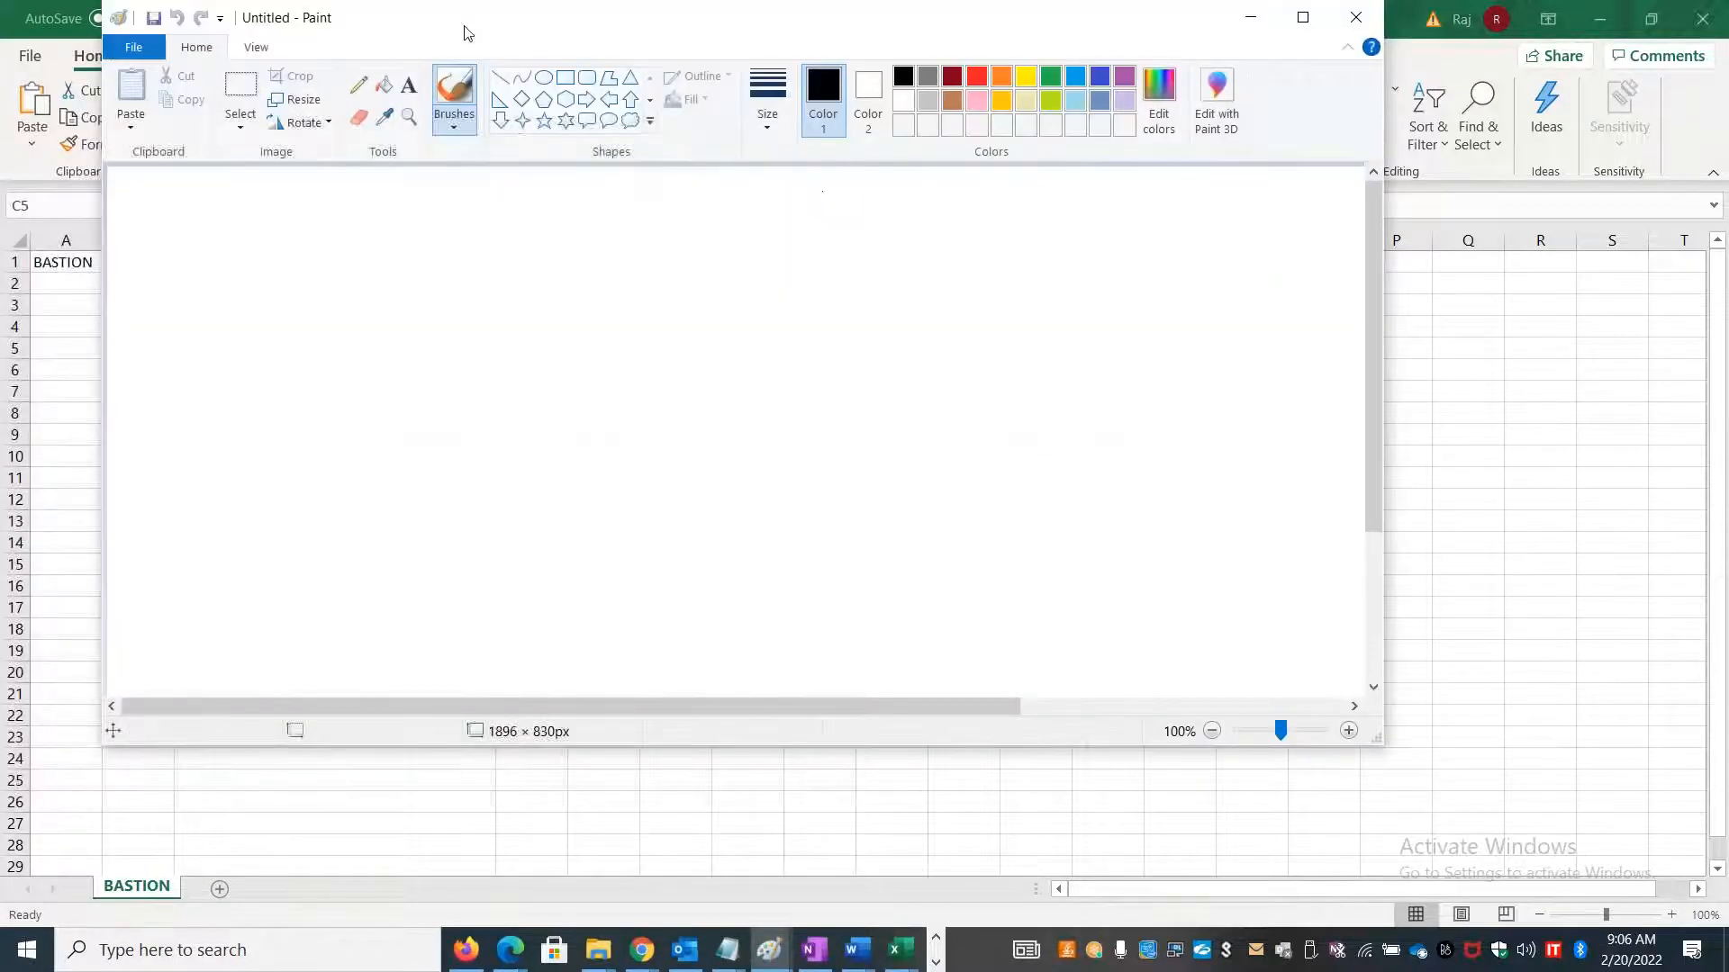
pyautogui.doubleClick(466, 32)
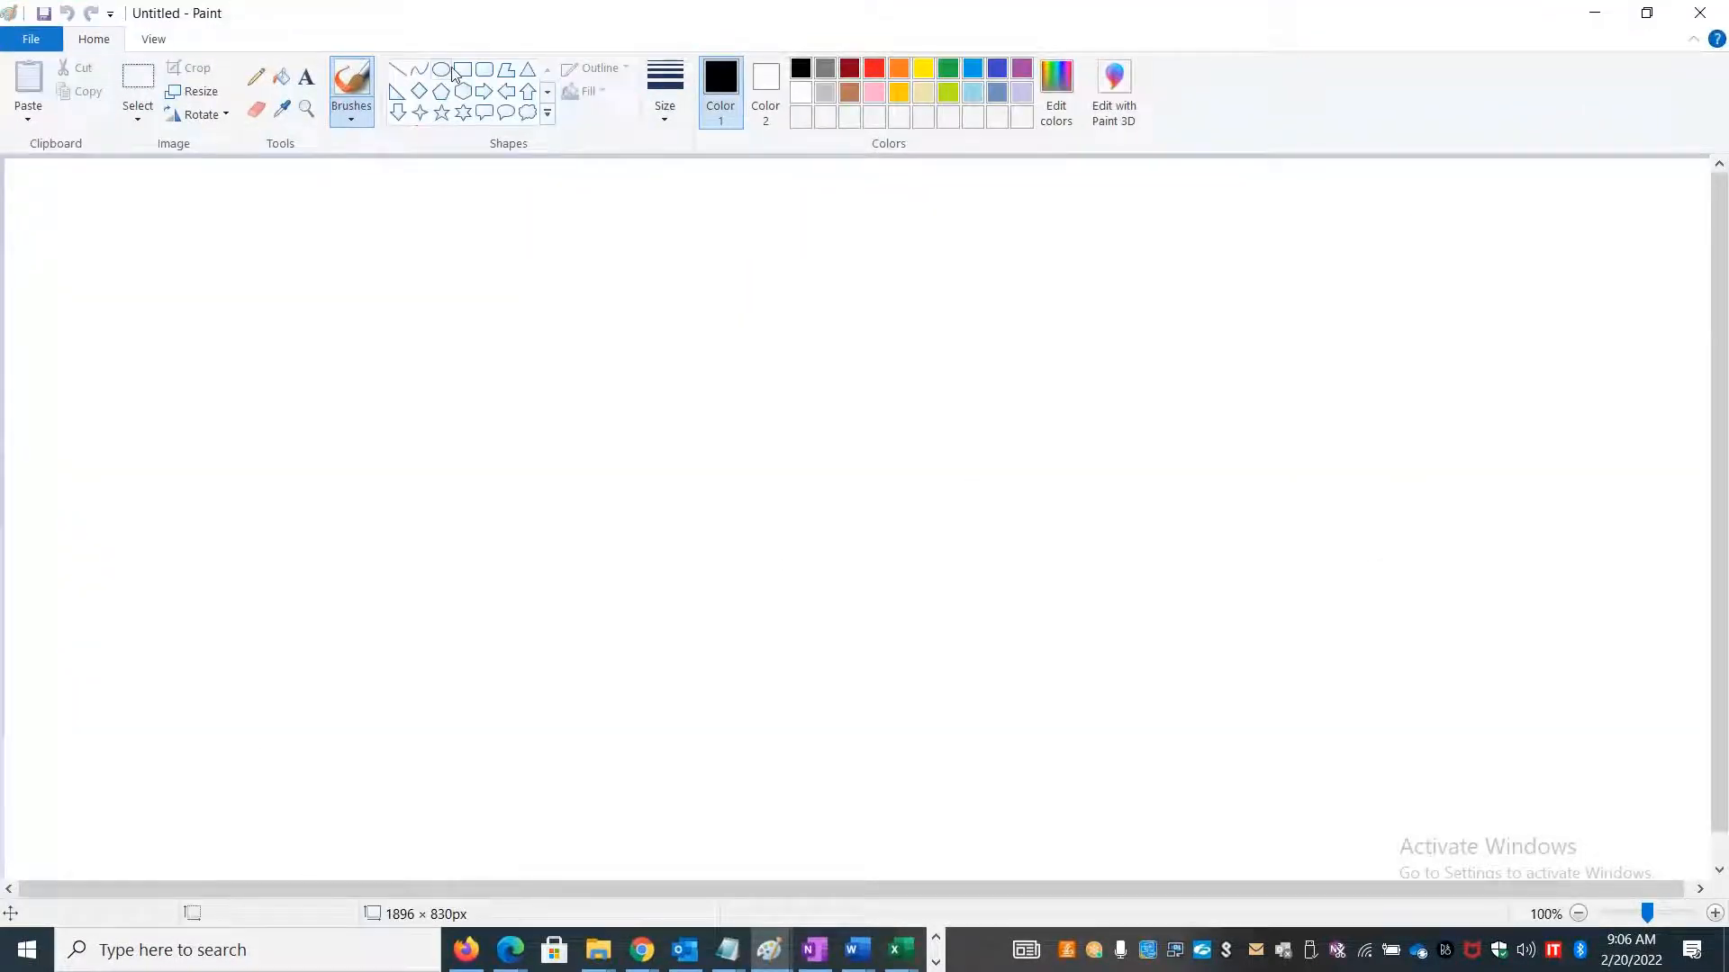
# Draw a rectangle about 403 × 588 px right of the canvas centre and another about 288 × 348 px to its left.
pyautogui.click(462, 69)
pyautogui.moveTo(951, 274); pyautogui.dragTo(1313, 801)
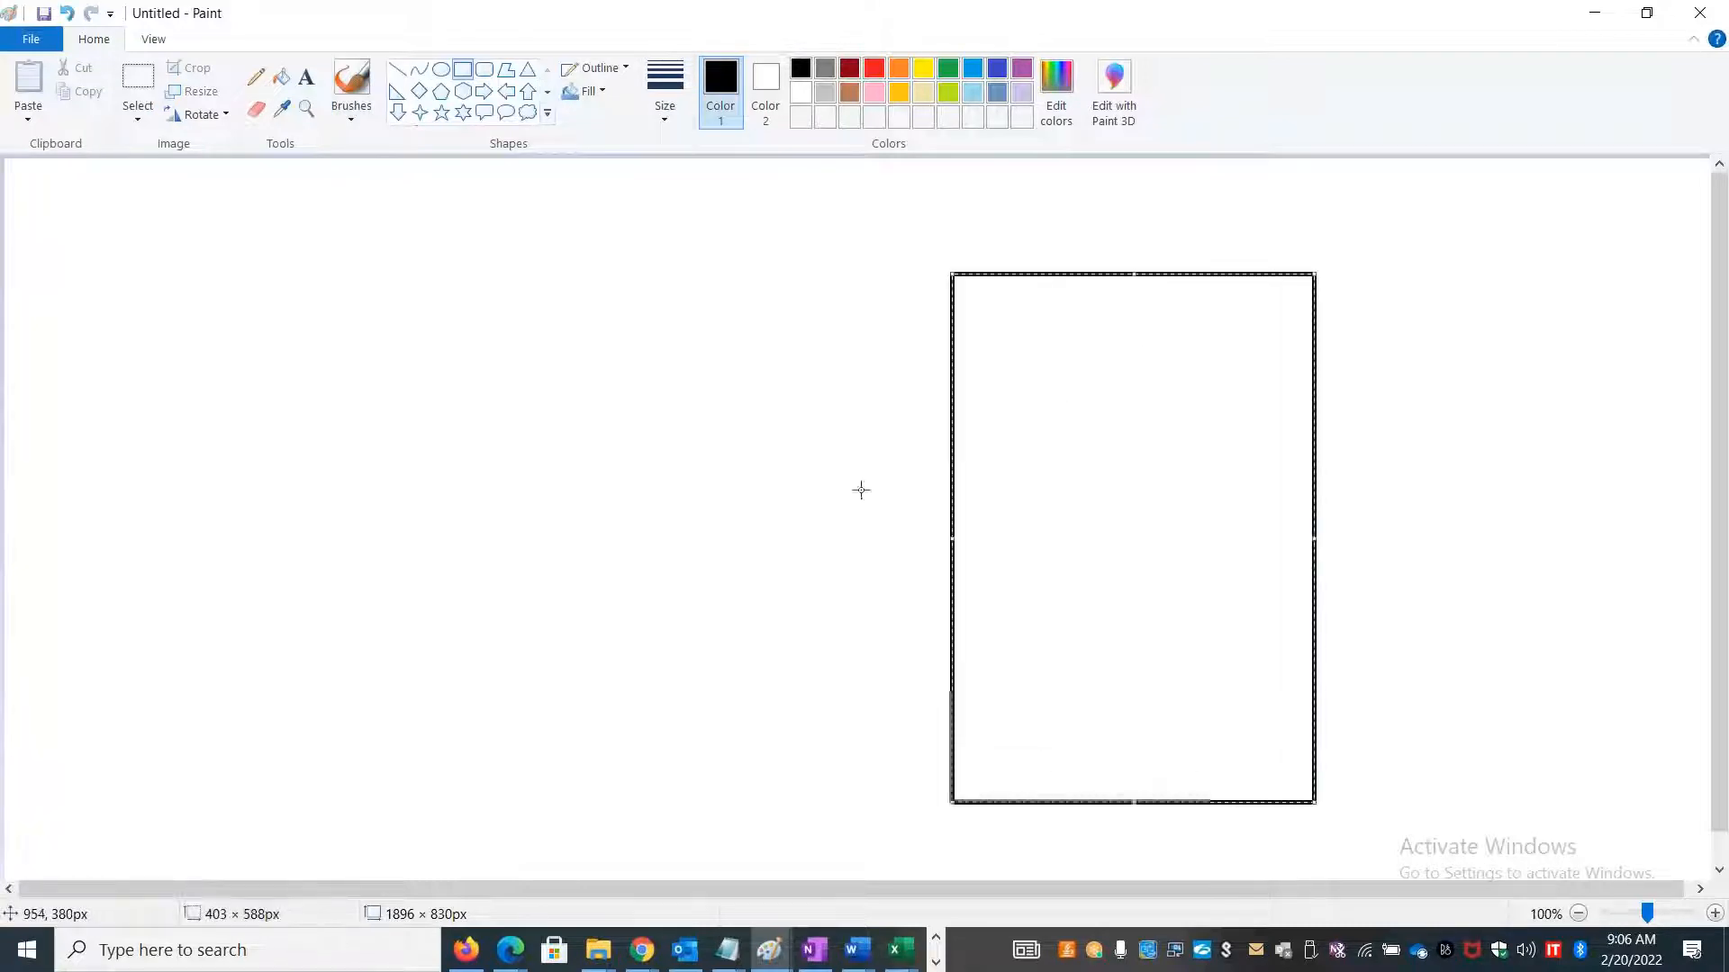
pyautogui.click(632, 375)
pyautogui.moveTo(632, 375); pyautogui.dragTo(886, 688)
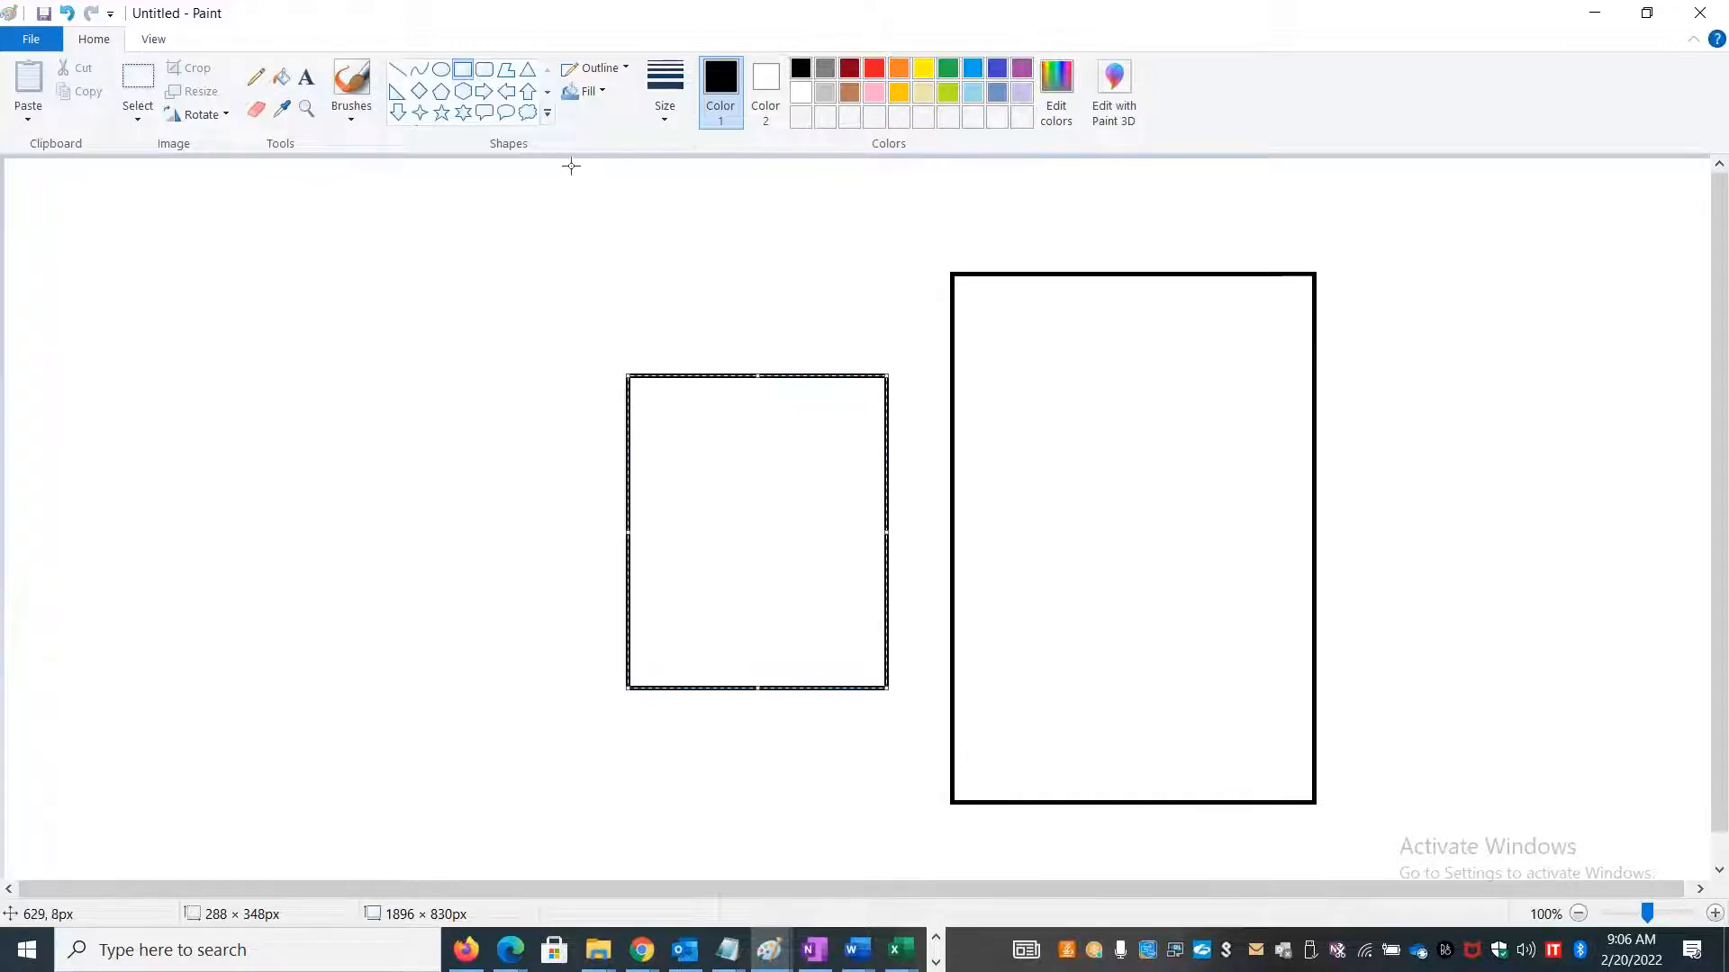
# Draw a column of three small rectangles inside each of the two large rectangles.
pyautogui.click(463, 70)
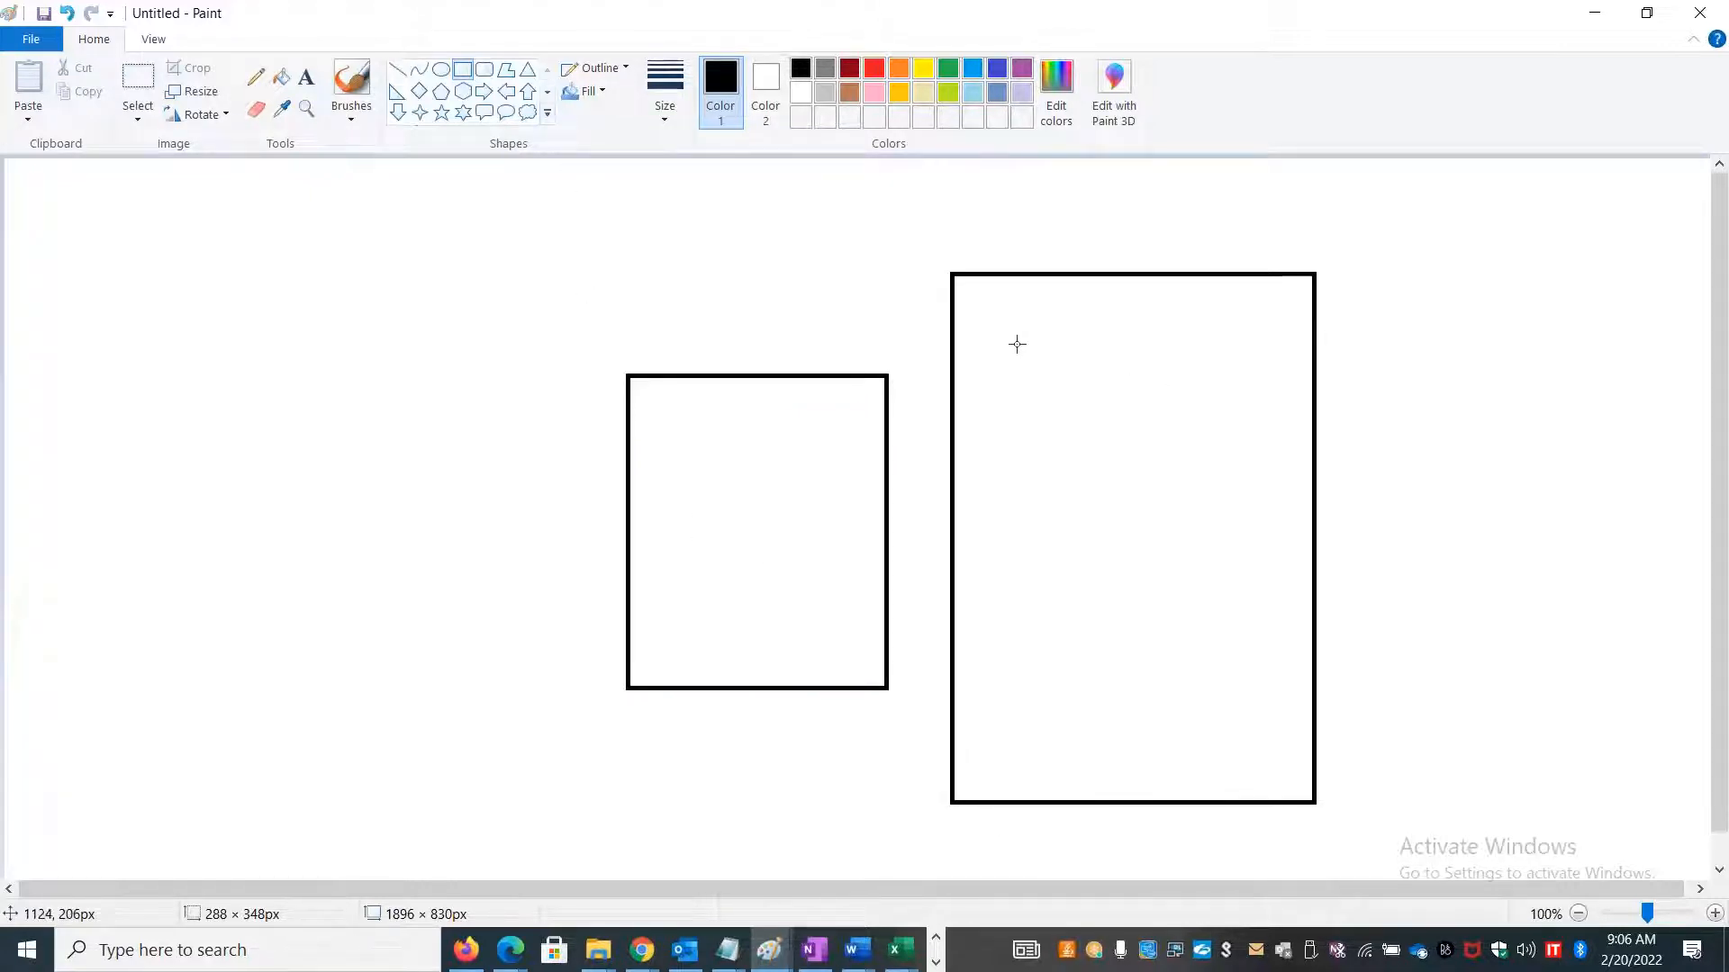
pyautogui.moveTo(1154, 334); pyautogui.dragTo(1226, 423)
pyautogui.moveTo(1161, 501); pyautogui.dragTo(1227, 607)
pyautogui.moveTo(1166, 665); pyautogui.dragTo(1219, 753)
pyautogui.moveTo(648, 422)
pyautogui.mouseDown()
pyautogui.moveTo(684, 471)
pyautogui.moveTo(684, 582)
pyautogui.moveTo(648, 617)
pyautogui.moveTo(687, 676)
pyautogui.mouseUp()
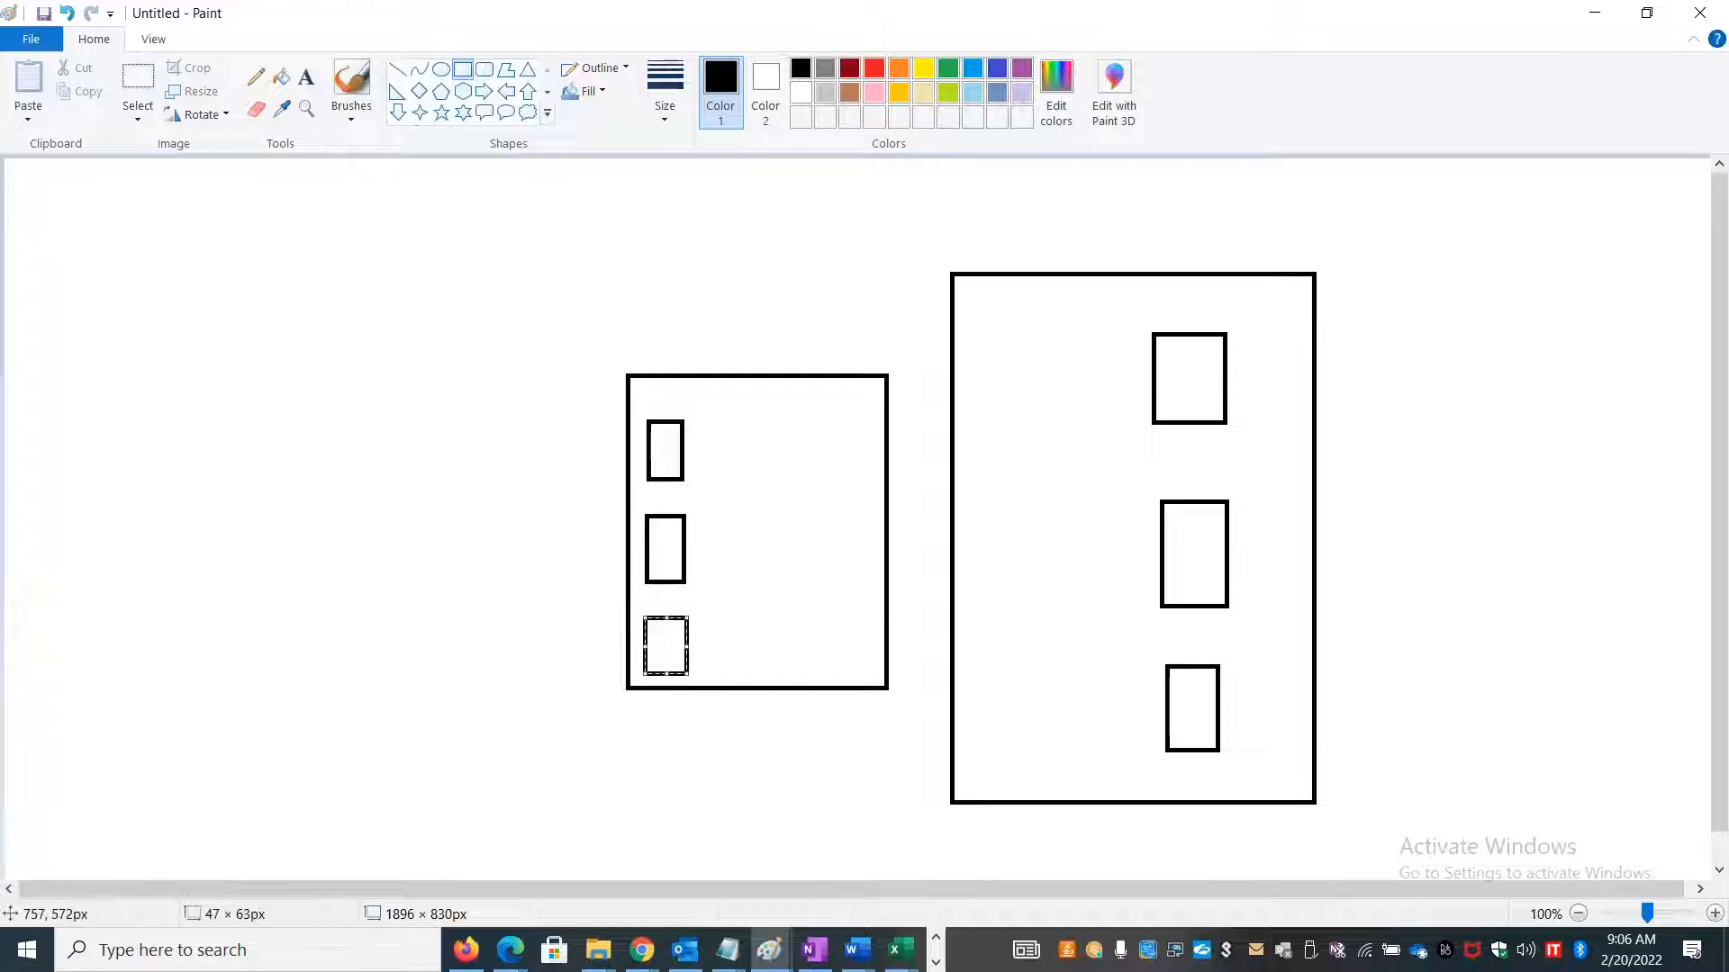
pyautogui.click(418, 456)
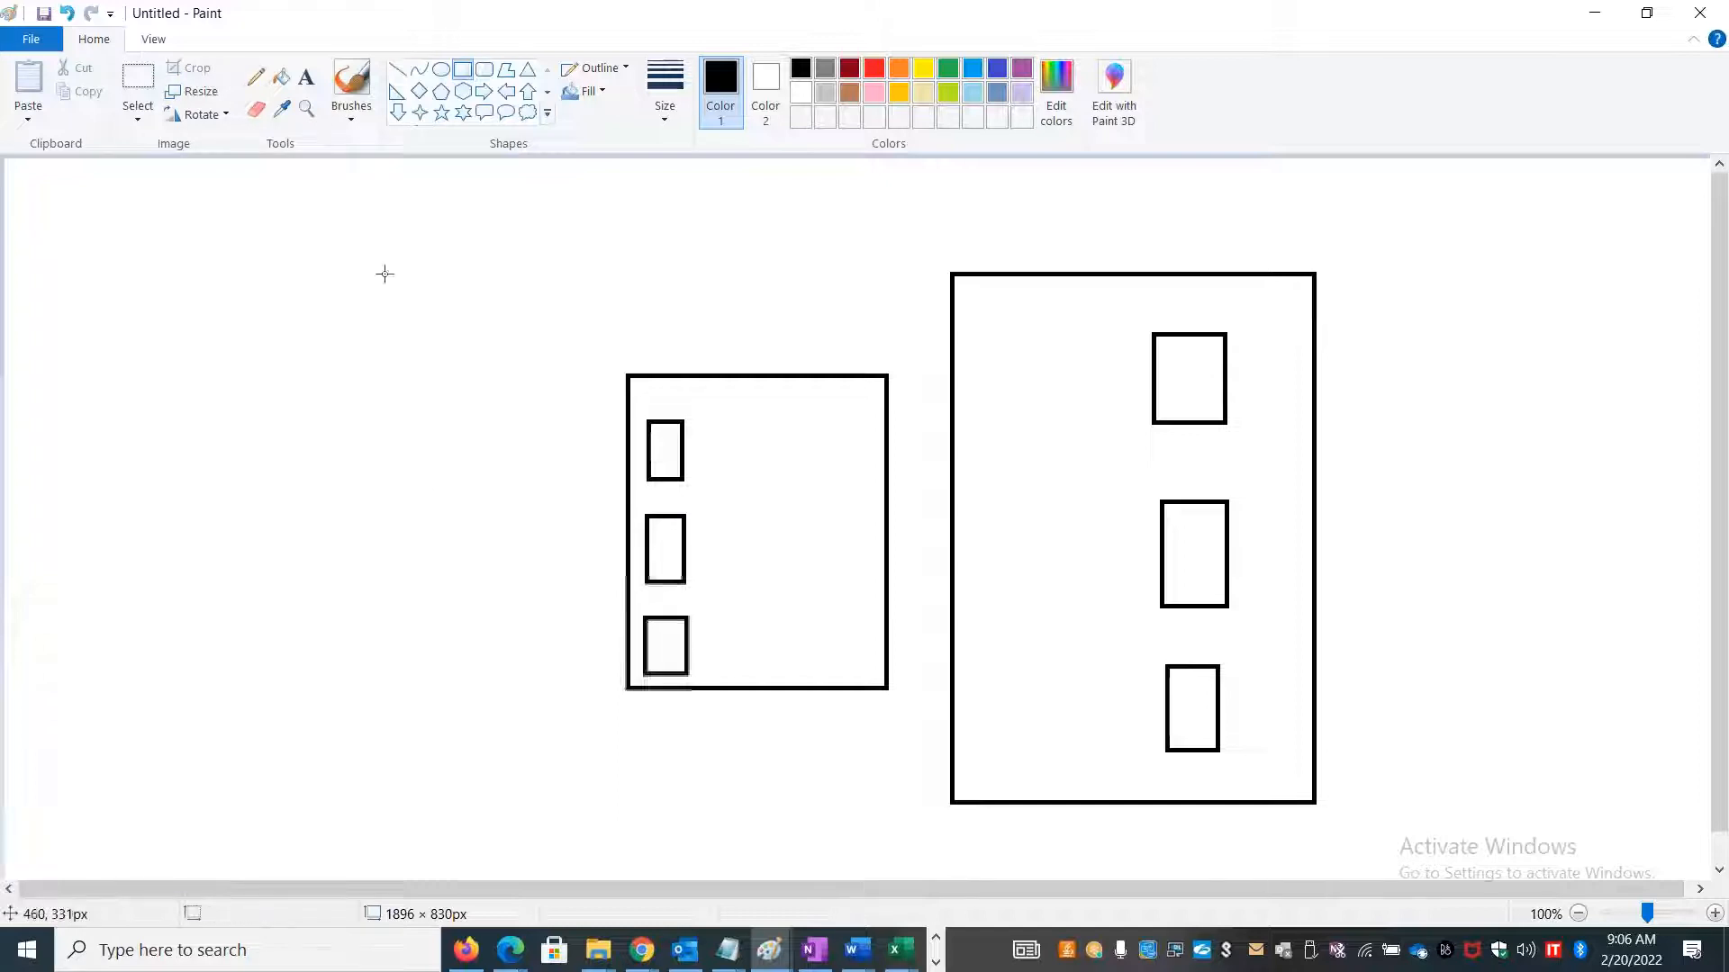
# Draw a stick figure at the canvas's far left with a circular head about 76 × 76 px and line-drawn body and limbs.
pyautogui.click(442, 81)
pyautogui.moveTo(61, 444); pyautogui.dragTo(131, 513)
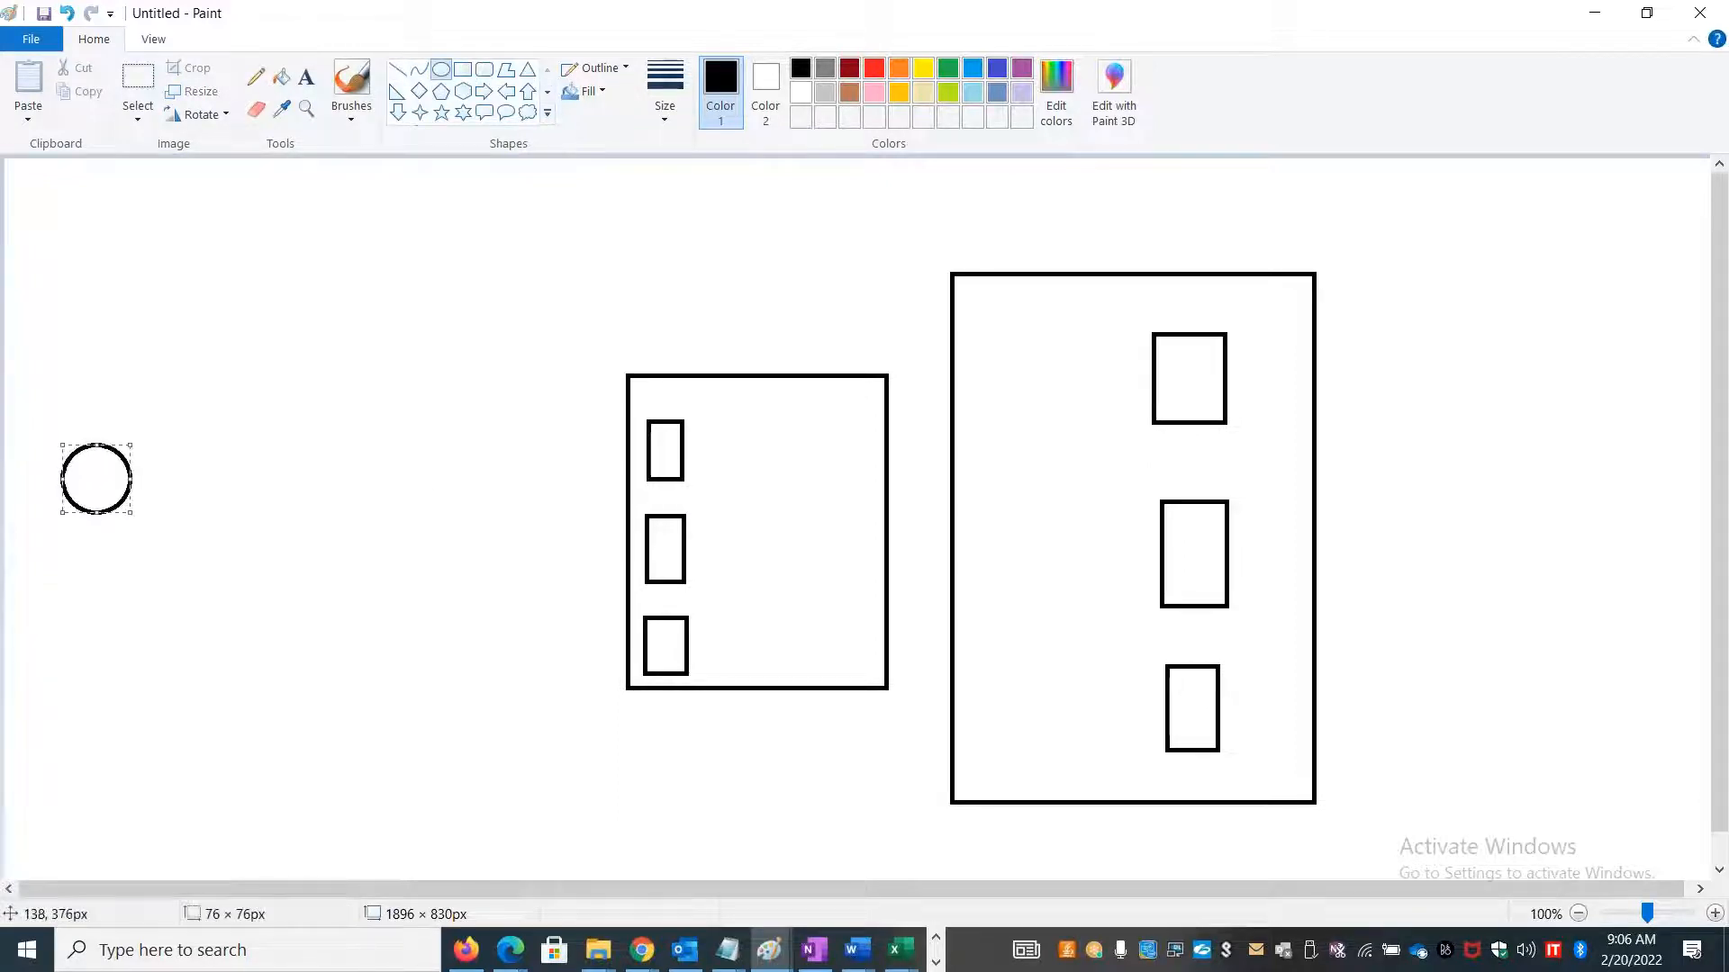
pyautogui.click(397, 69)
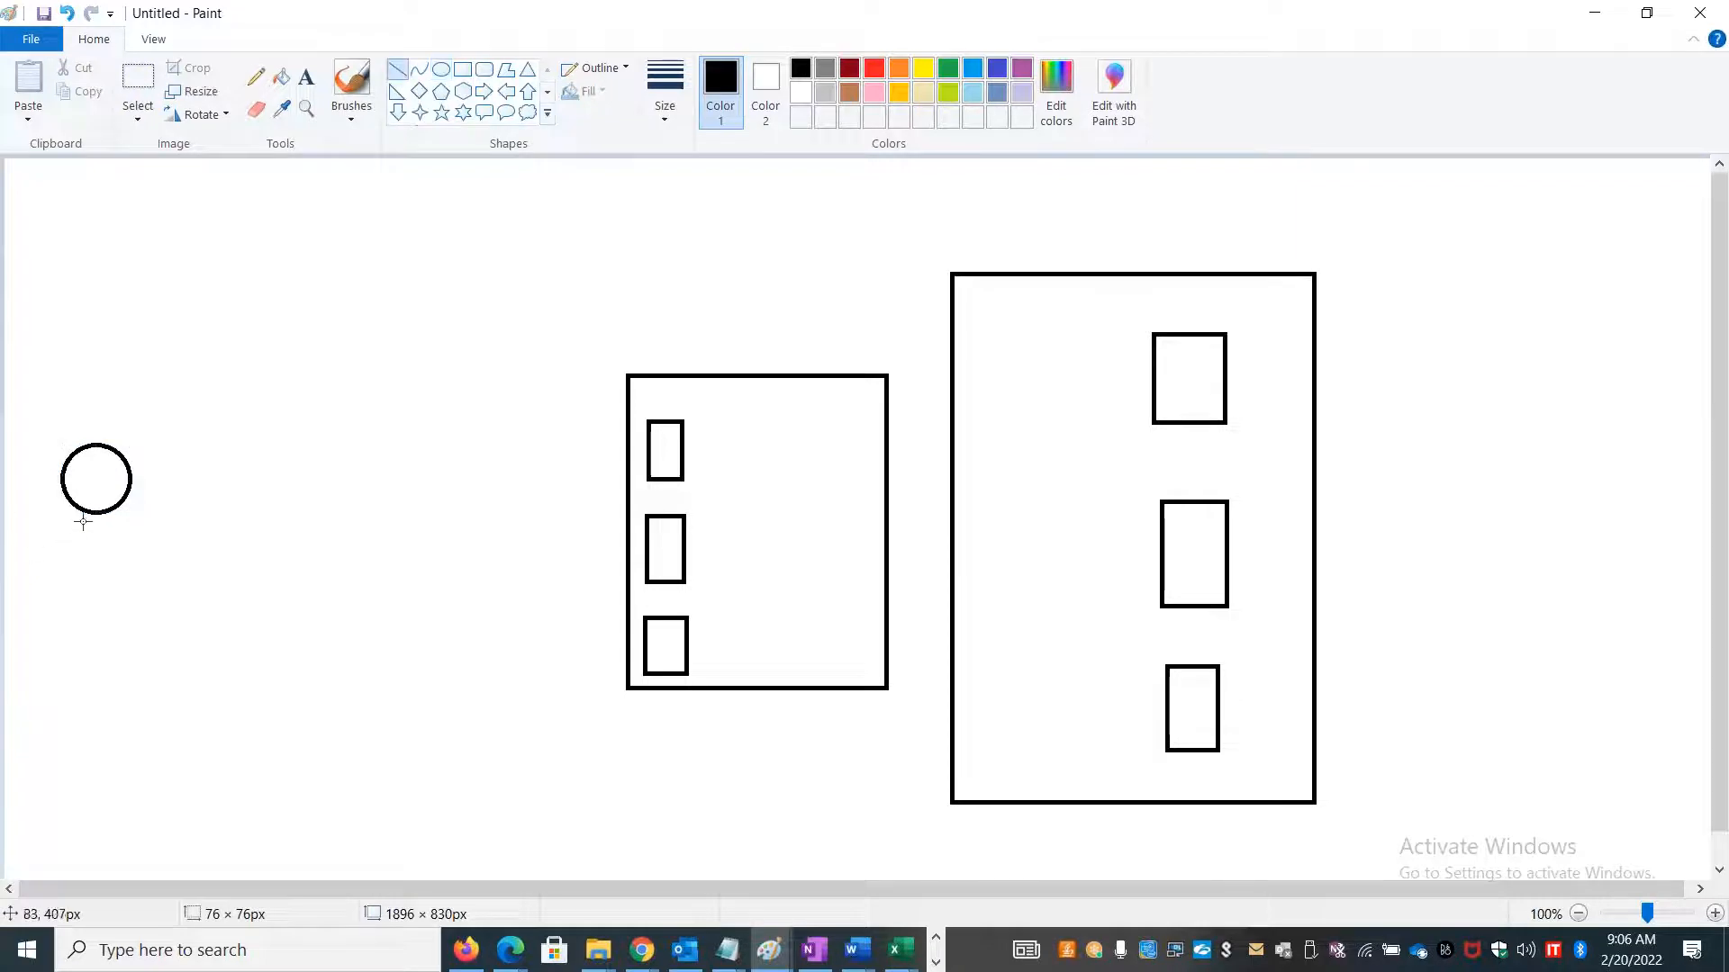
pyautogui.moveTo(92, 516)
pyautogui.mouseDown()
pyautogui.moveTo(91, 585)
pyautogui.moveTo(110, 537)
pyautogui.moveTo(94, 545)
pyautogui.mouseUp()
pyautogui.click(205, 531)
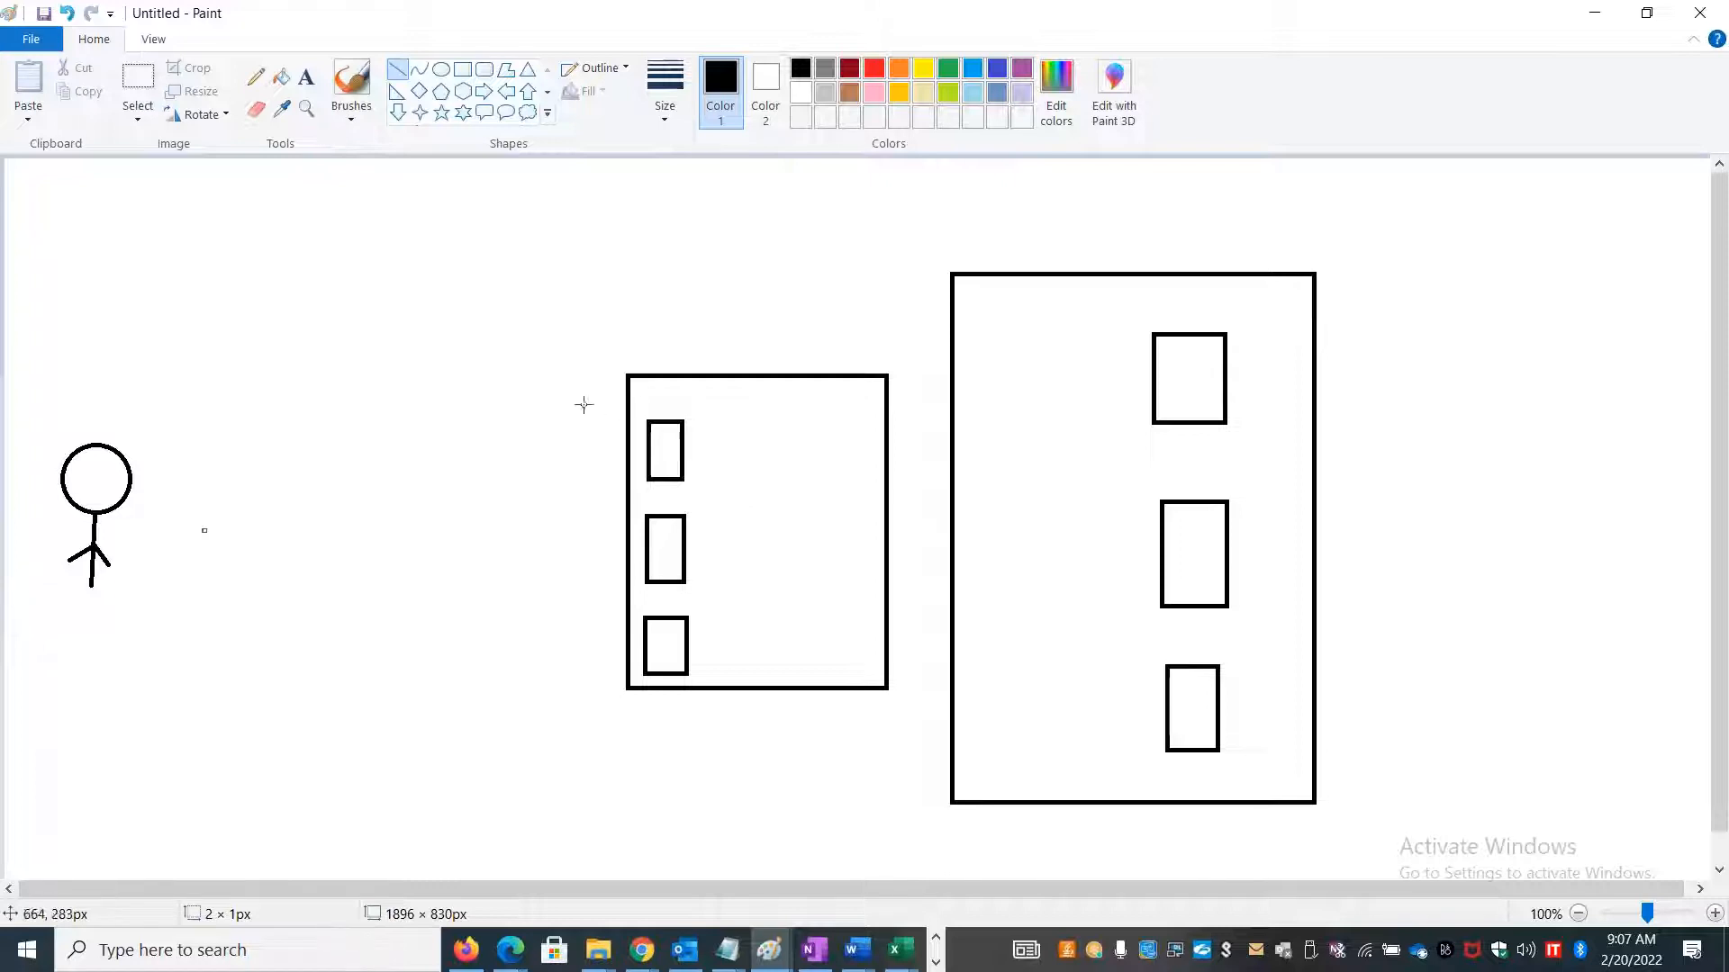
# Draw three lines from a shared point right of the stick figure to the three small boxes in the smaller rectangle.
pyautogui.click(402, 72)
pyautogui.moveTo(122, 556); pyautogui.dragTo(642, 437)
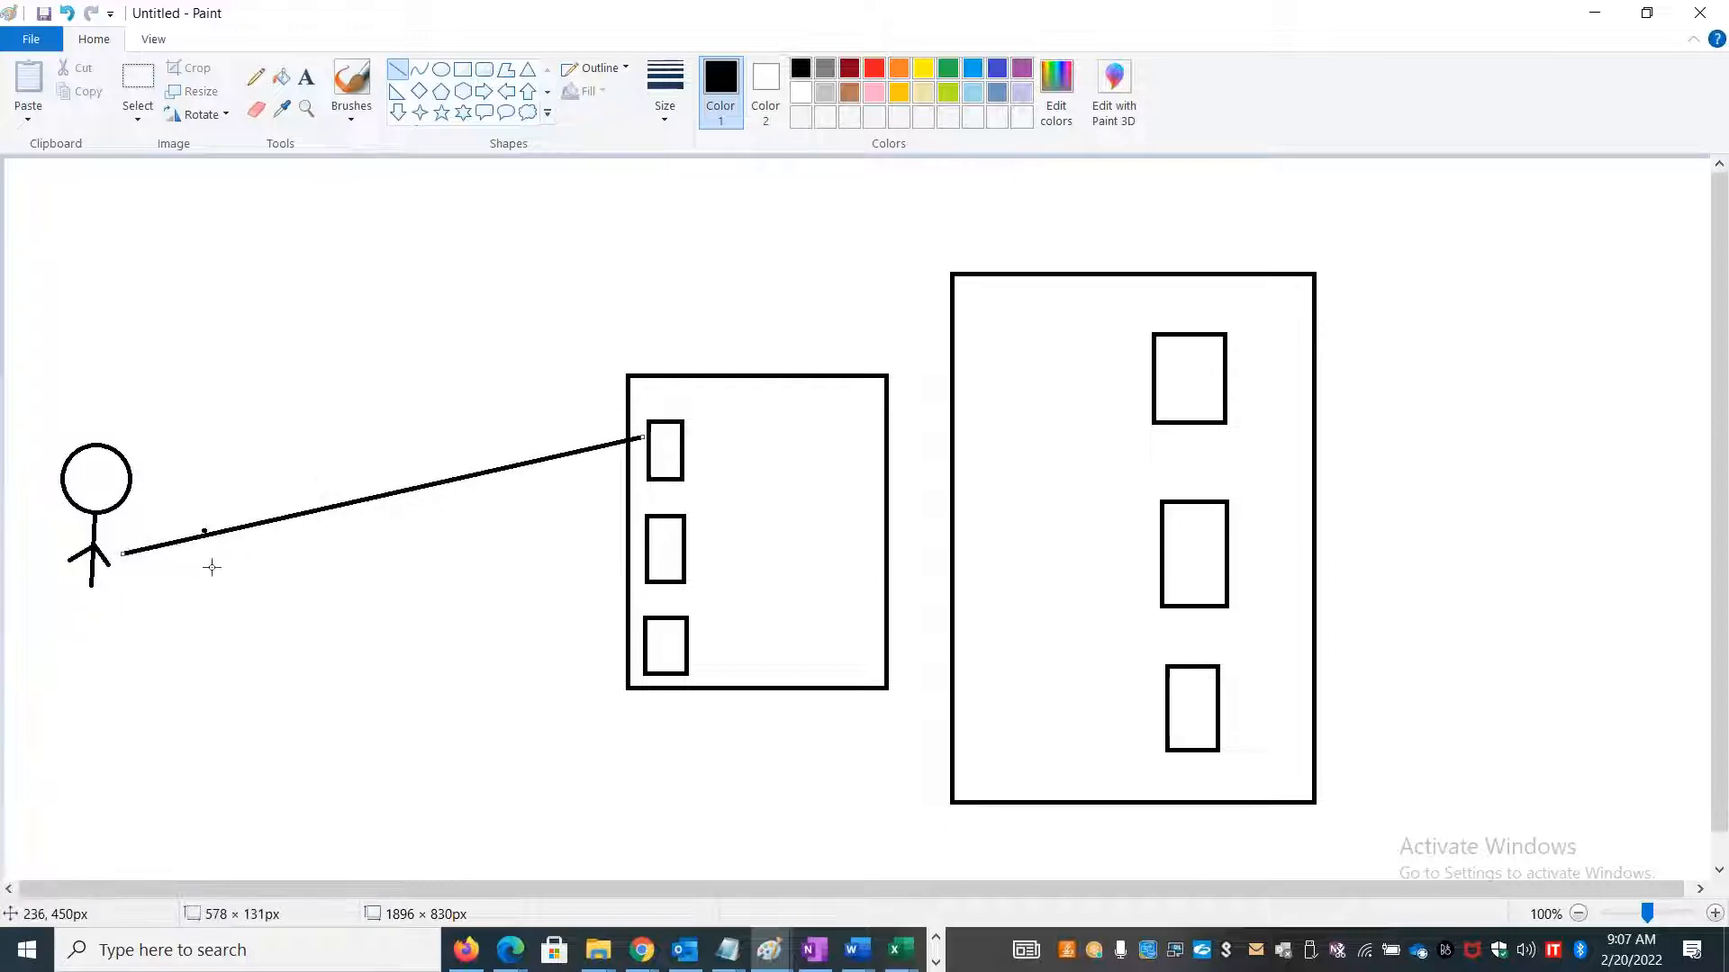
pyautogui.moveTo(124, 556); pyautogui.dragTo(391, 517)
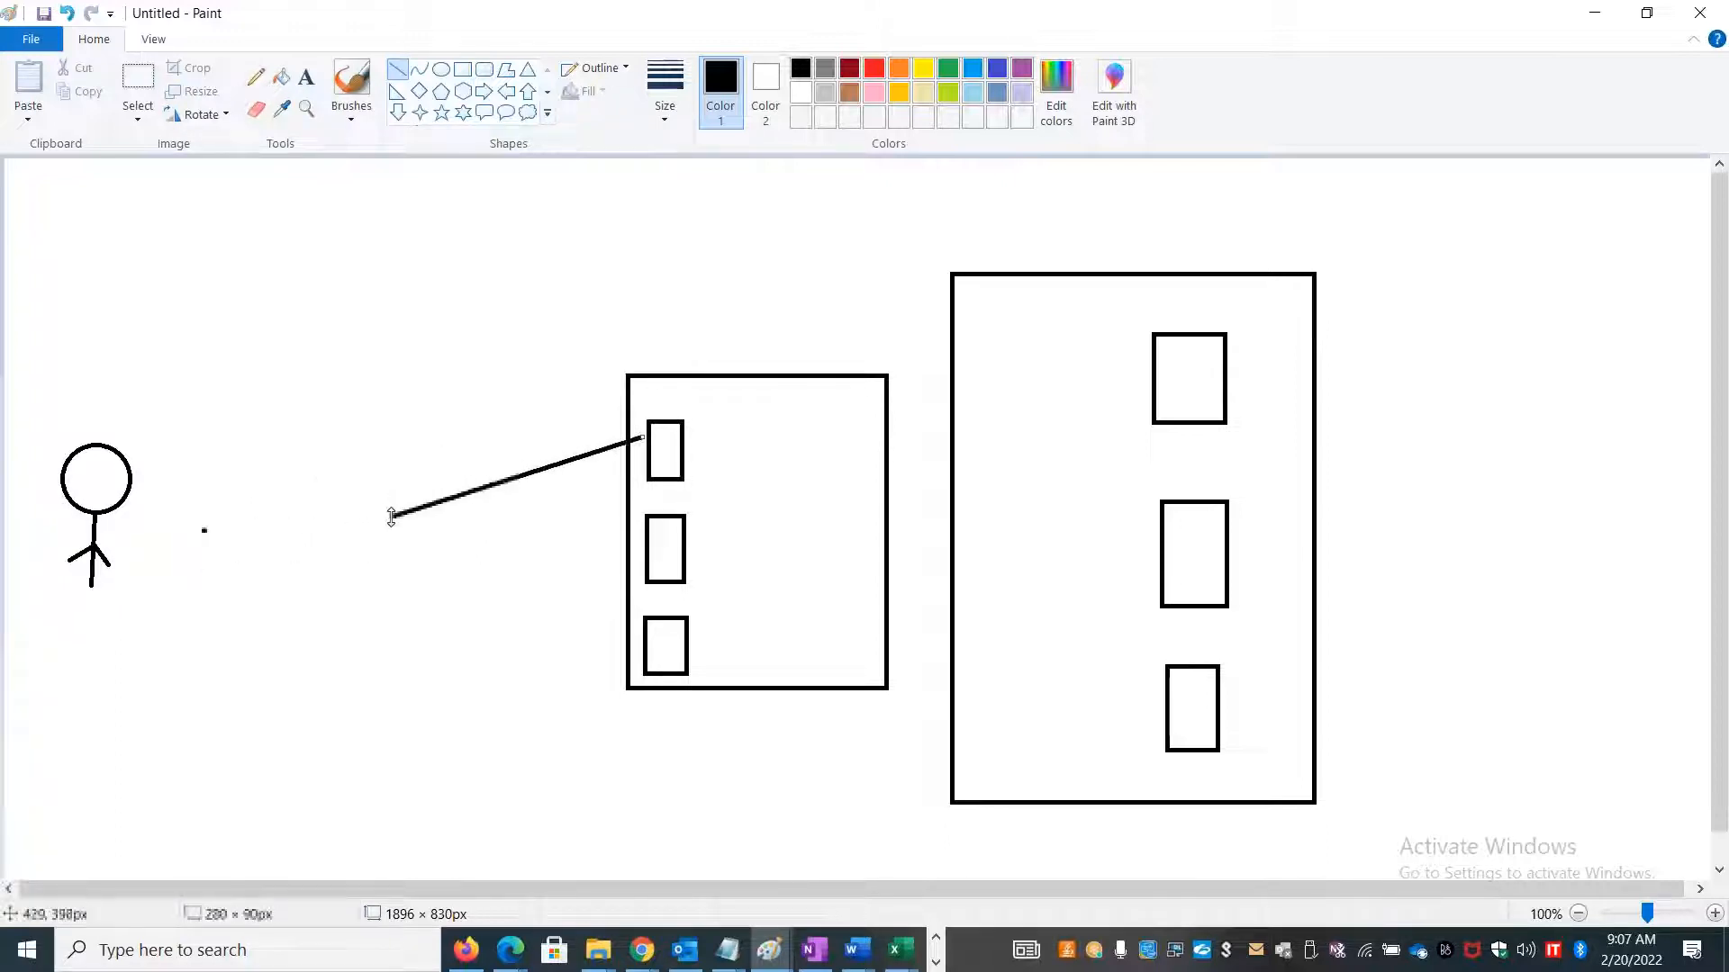
pyautogui.moveTo(625, 555)
pyautogui.mouseDown()
pyautogui.moveTo(462, 545)
pyautogui.moveTo(390, 517)
pyautogui.mouseUp()
pyautogui.moveTo(629, 647); pyautogui.dragTo(390, 515)
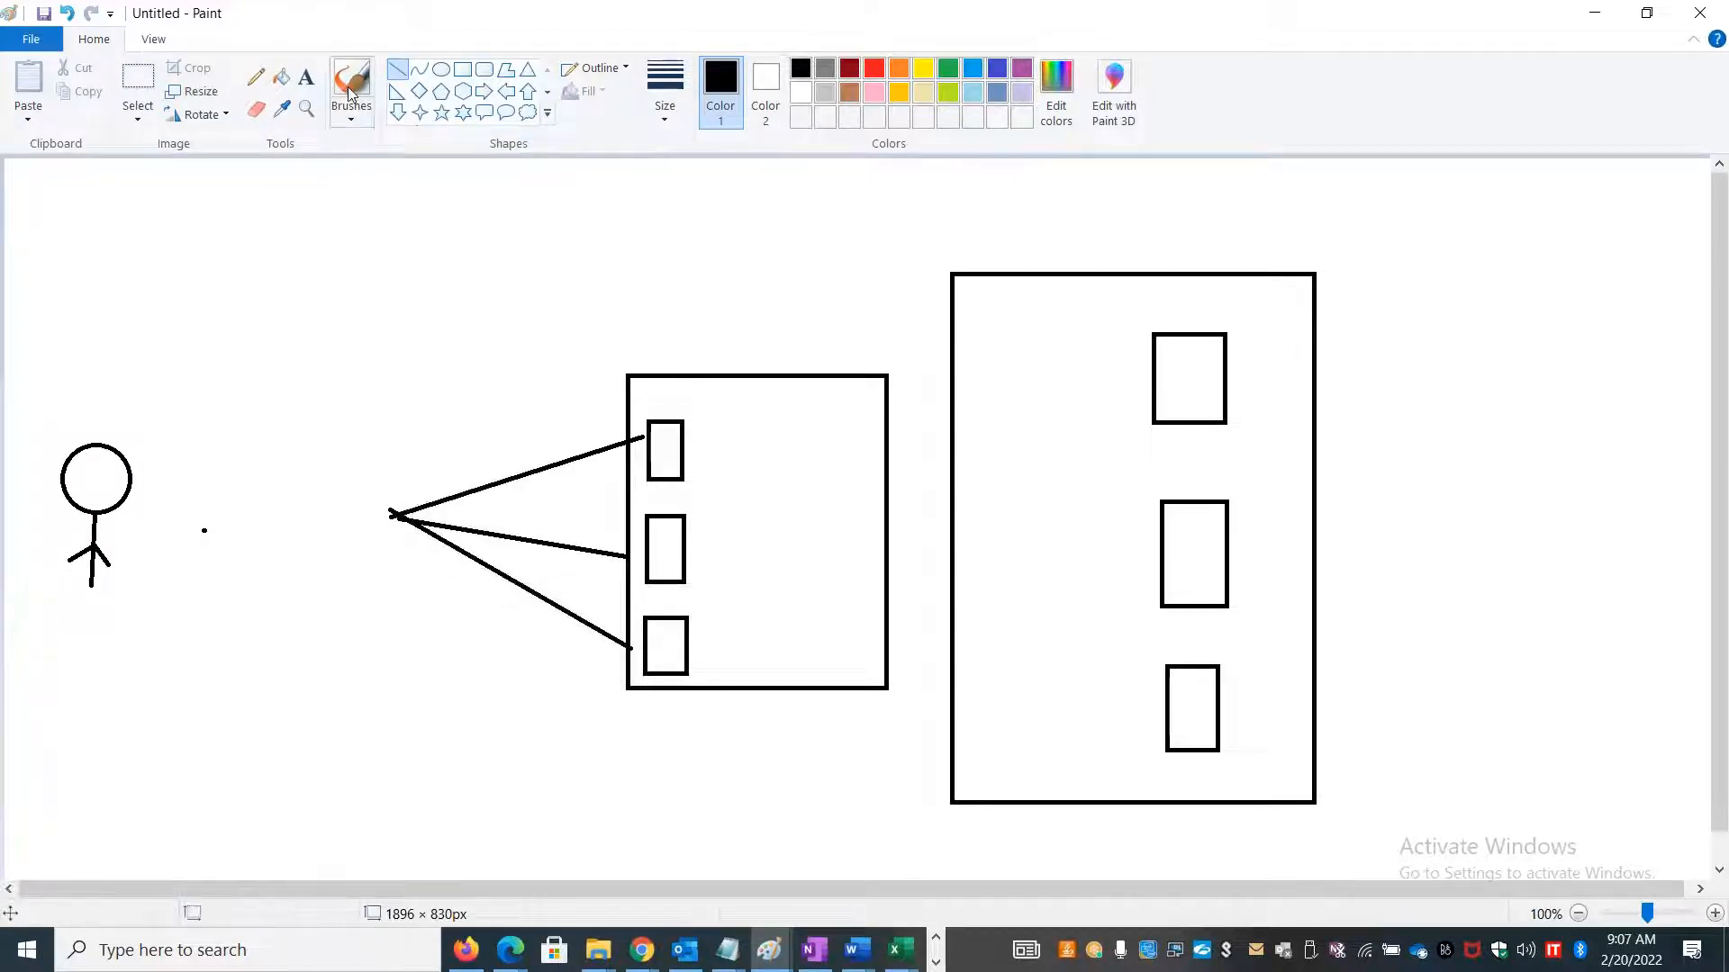
# Draw a circle about 106 × 98 px around the lines' meeting point and cross it with two short lines.
pyautogui.click(441, 70)
pyautogui.moveTo(334, 477); pyautogui.dragTo(431, 566)
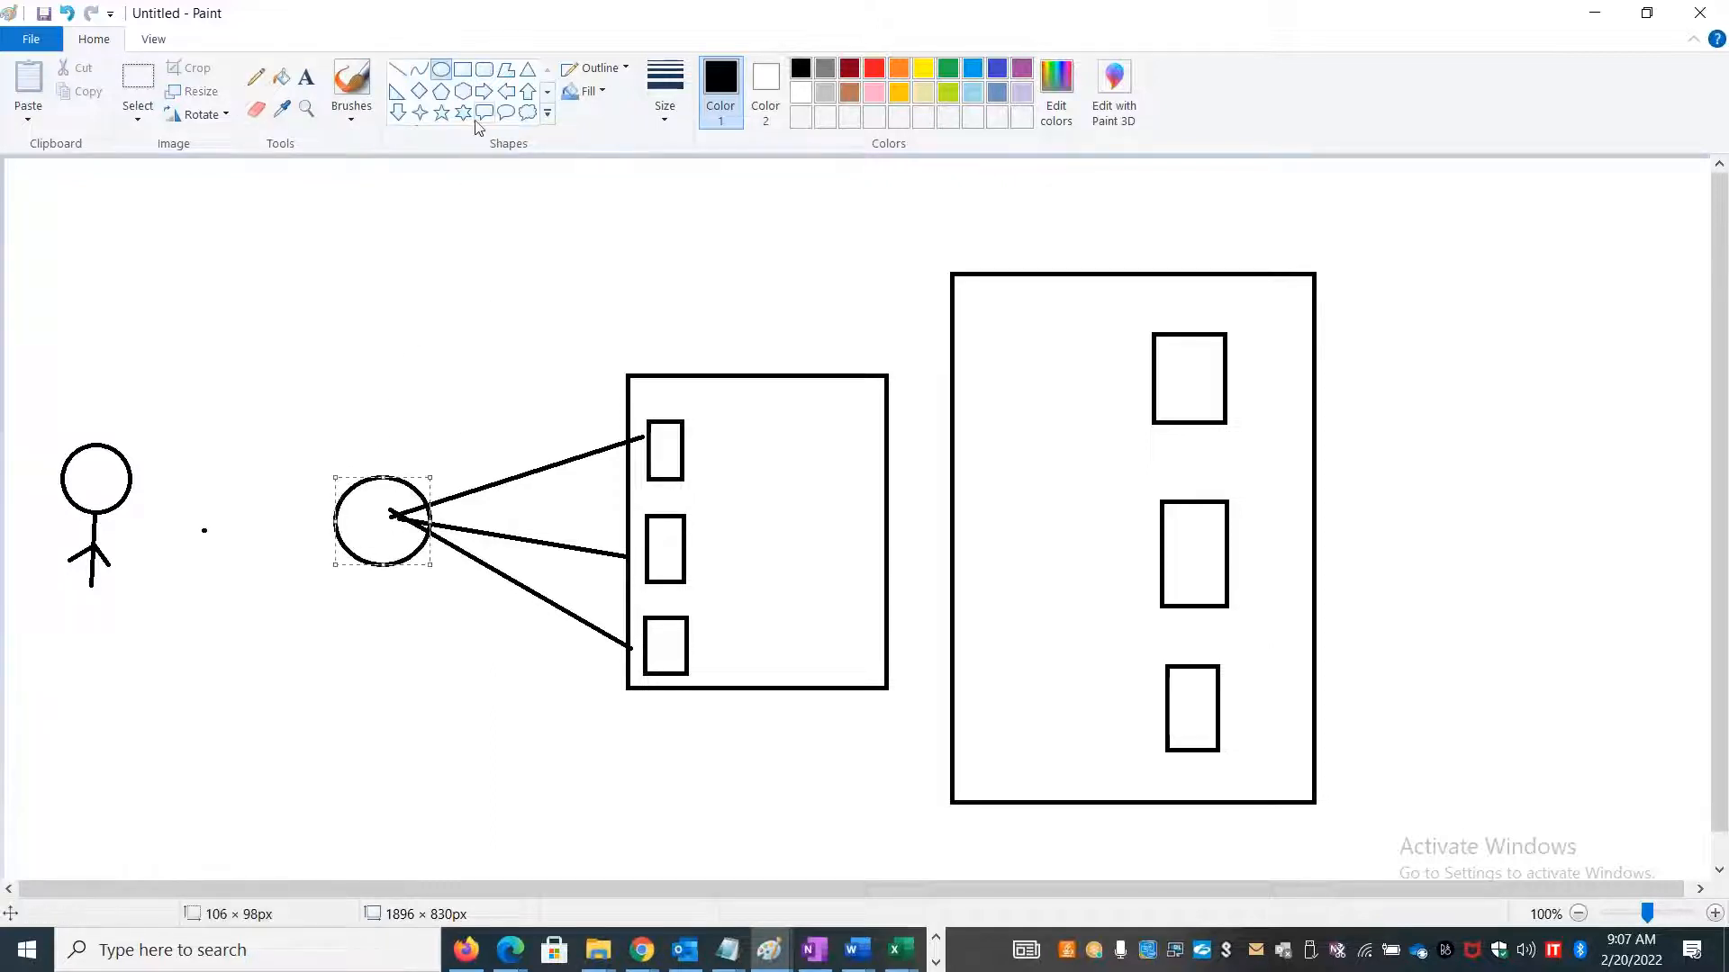
pyautogui.click(397, 69)
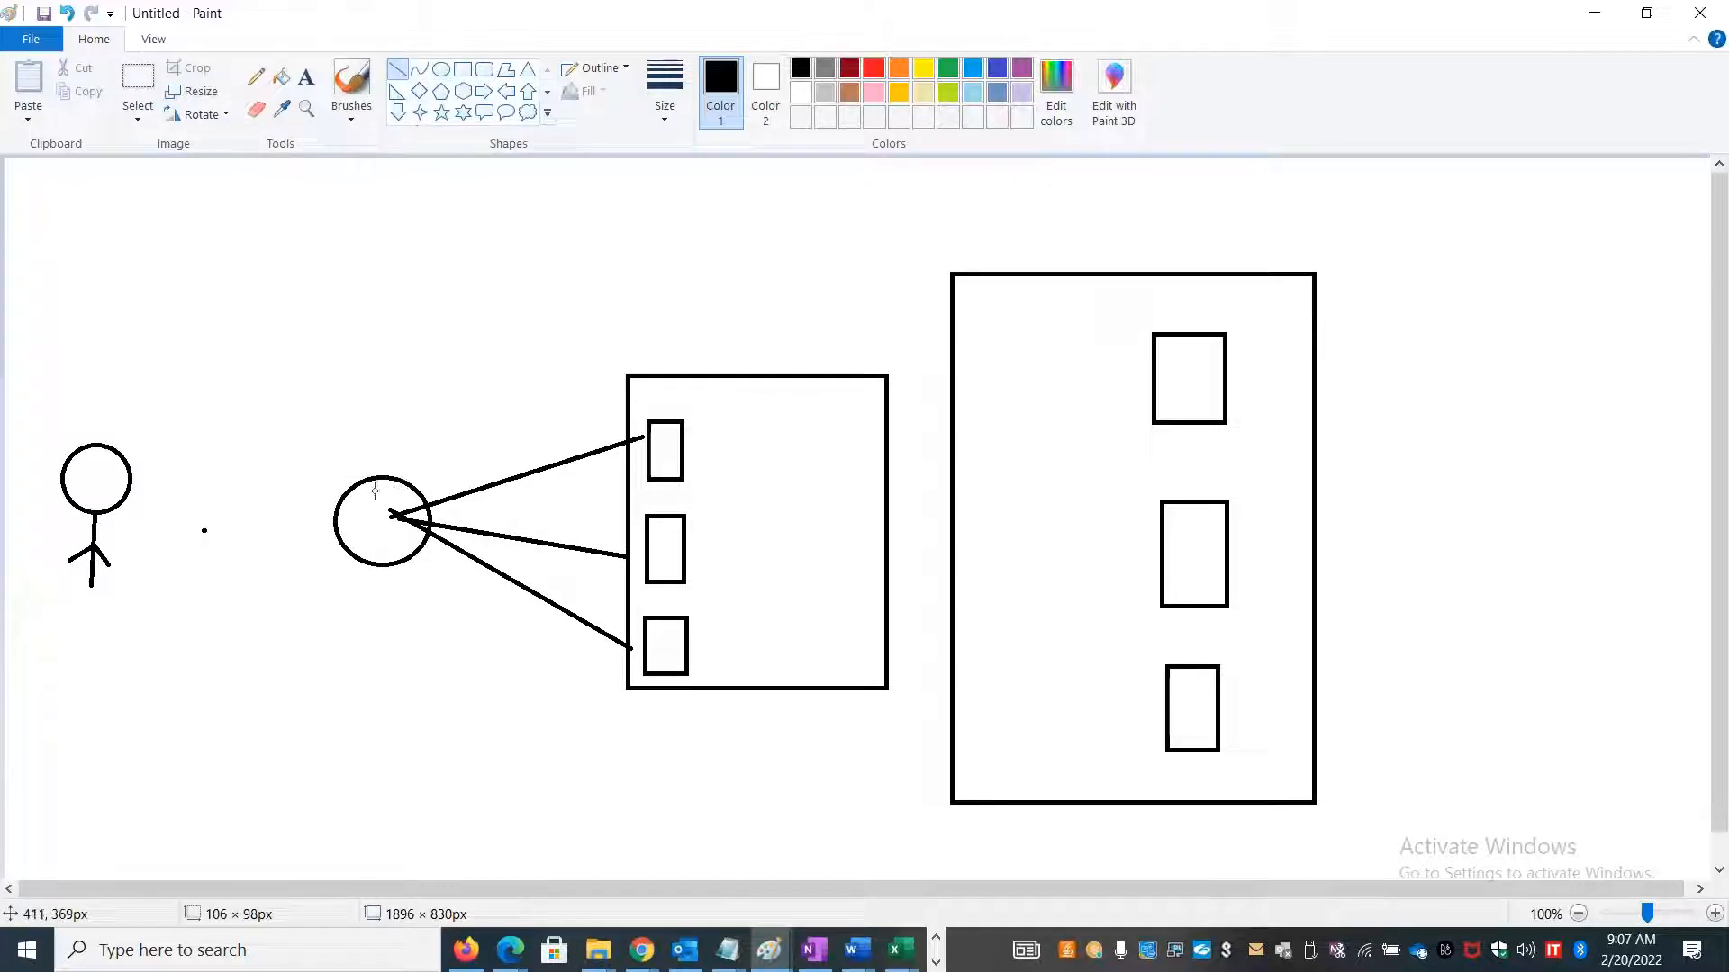
pyautogui.moveTo(372, 487)
pyautogui.mouseDown()
pyautogui.moveTo(392, 549)
pyautogui.moveTo(342, 543)
pyautogui.mouseUp()
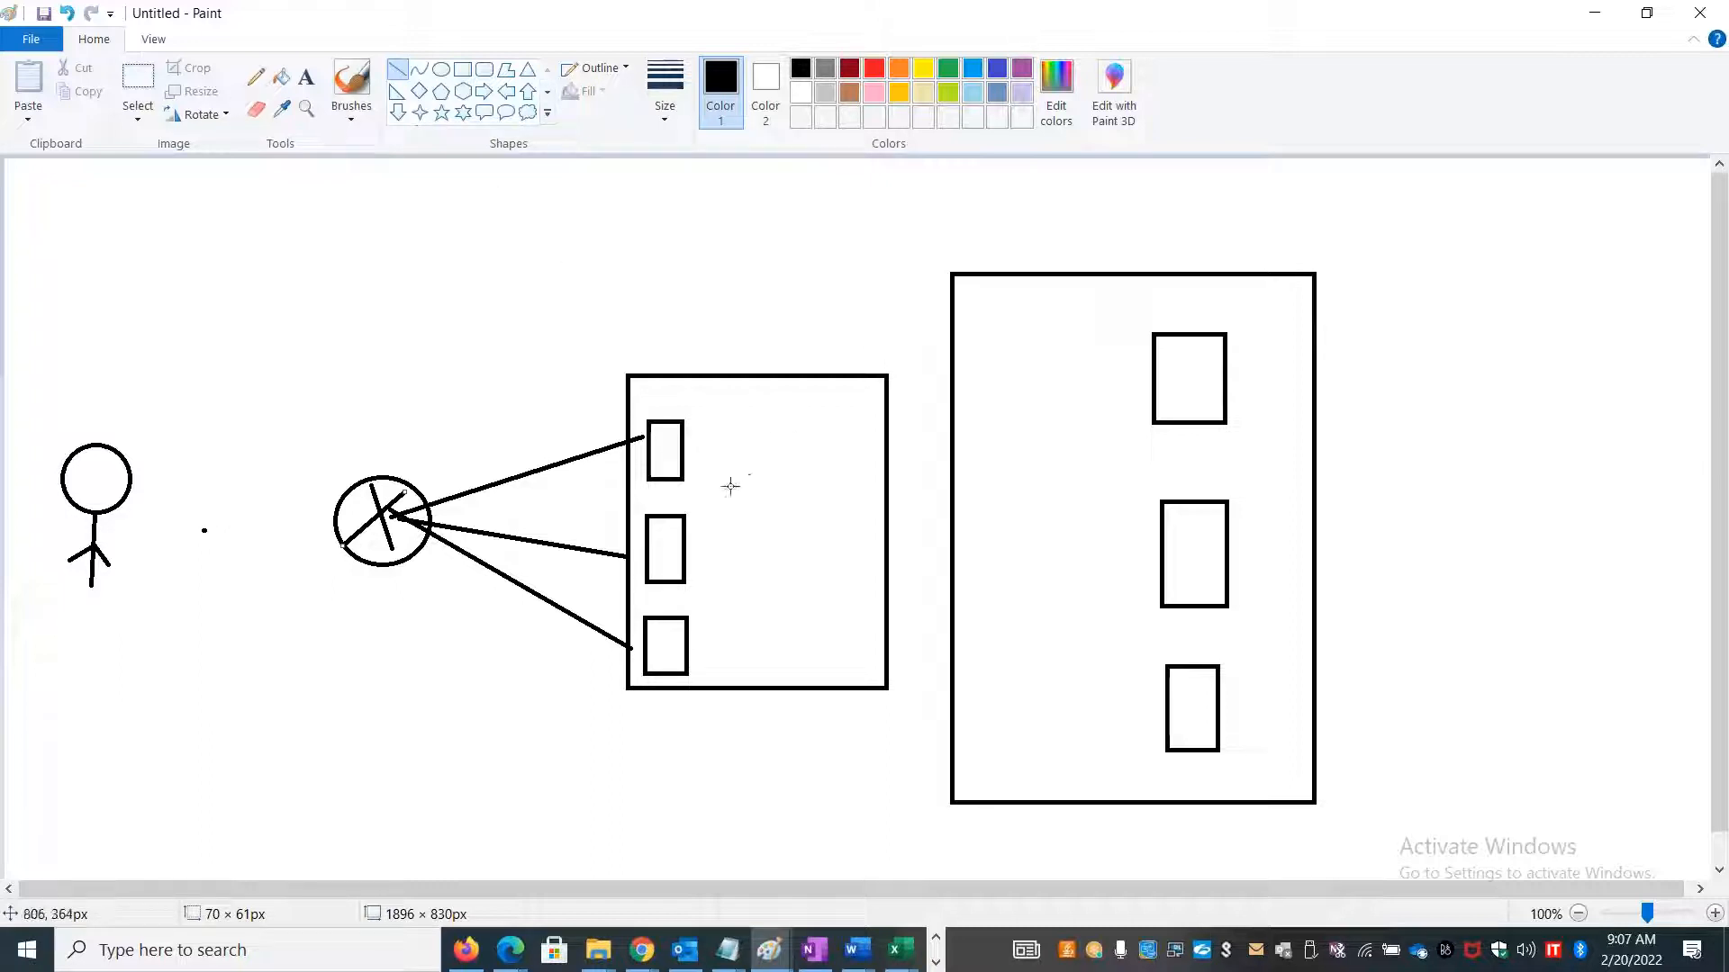
# Draw three lines from beside the smaller rectangle's boxes across into the larger rectangle, towards its three boxes.
pyautogui.moveTo(716, 468)
pyautogui.mouseDown()
pyautogui.moveTo(856, 415)
pyautogui.moveTo(1043, 402)
pyautogui.mouseUp()
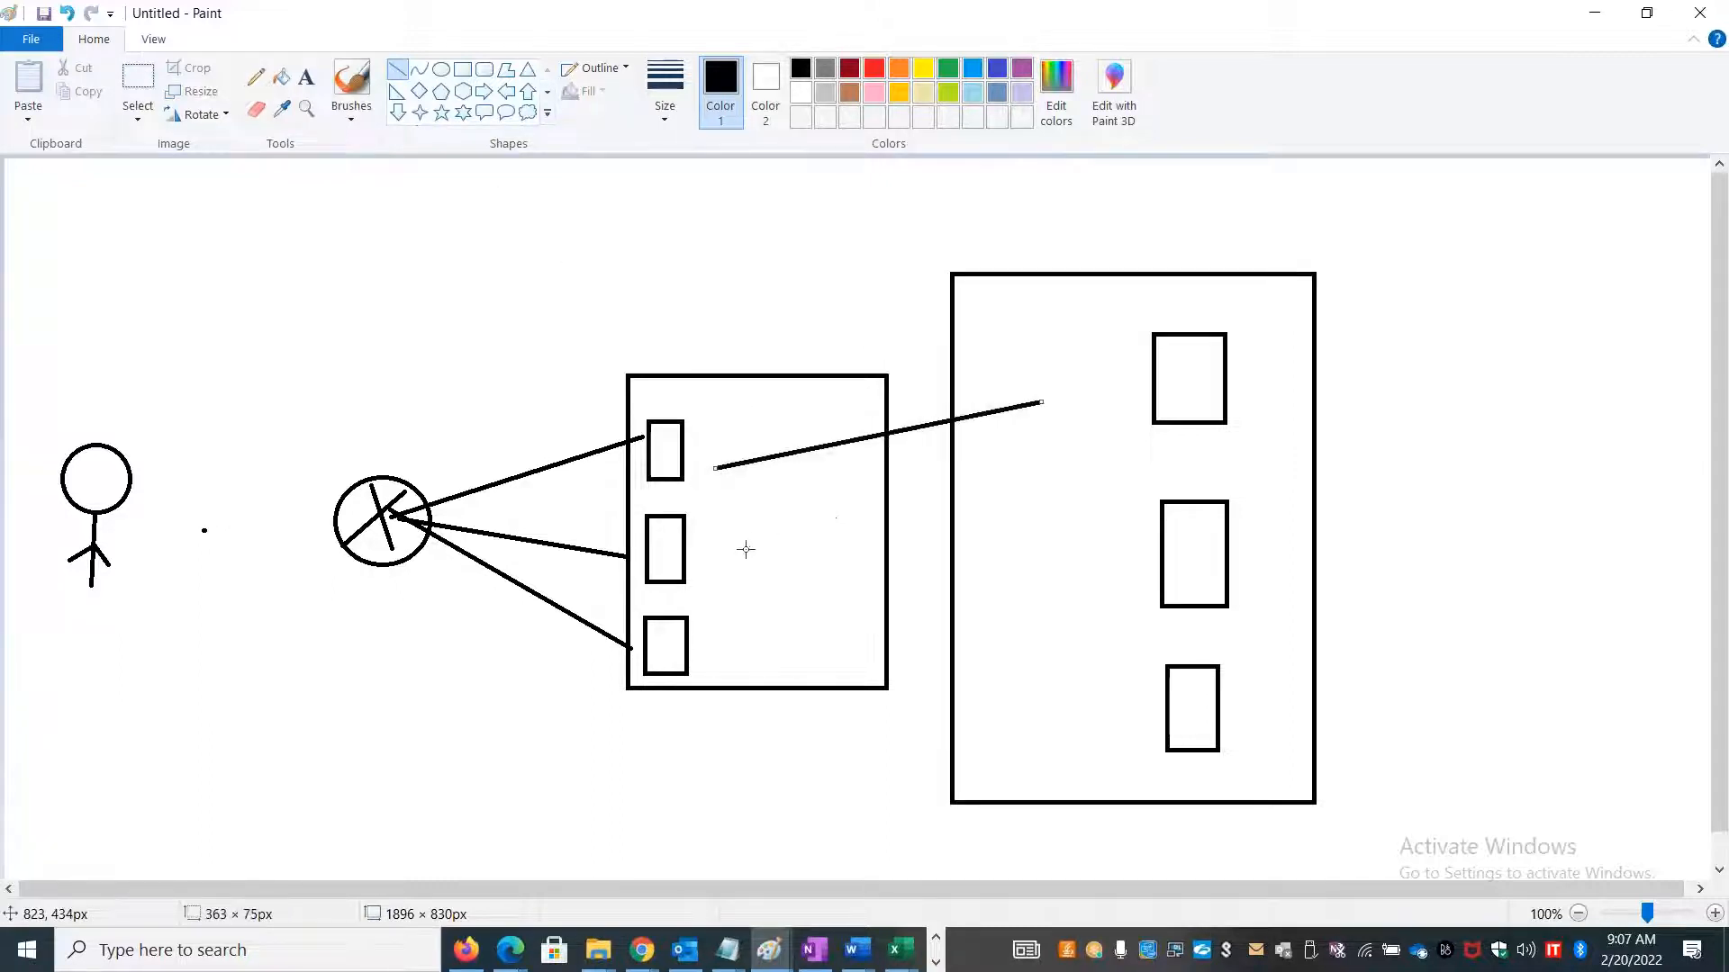
pyautogui.moveTo(744, 549); pyautogui.dragTo(1007, 534)
pyautogui.moveTo(732, 636)
pyautogui.mouseDown()
pyautogui.moveTo(1079, 671)
pyautogui.moveTo(1040, 701)
pyautogui.mouseUp()
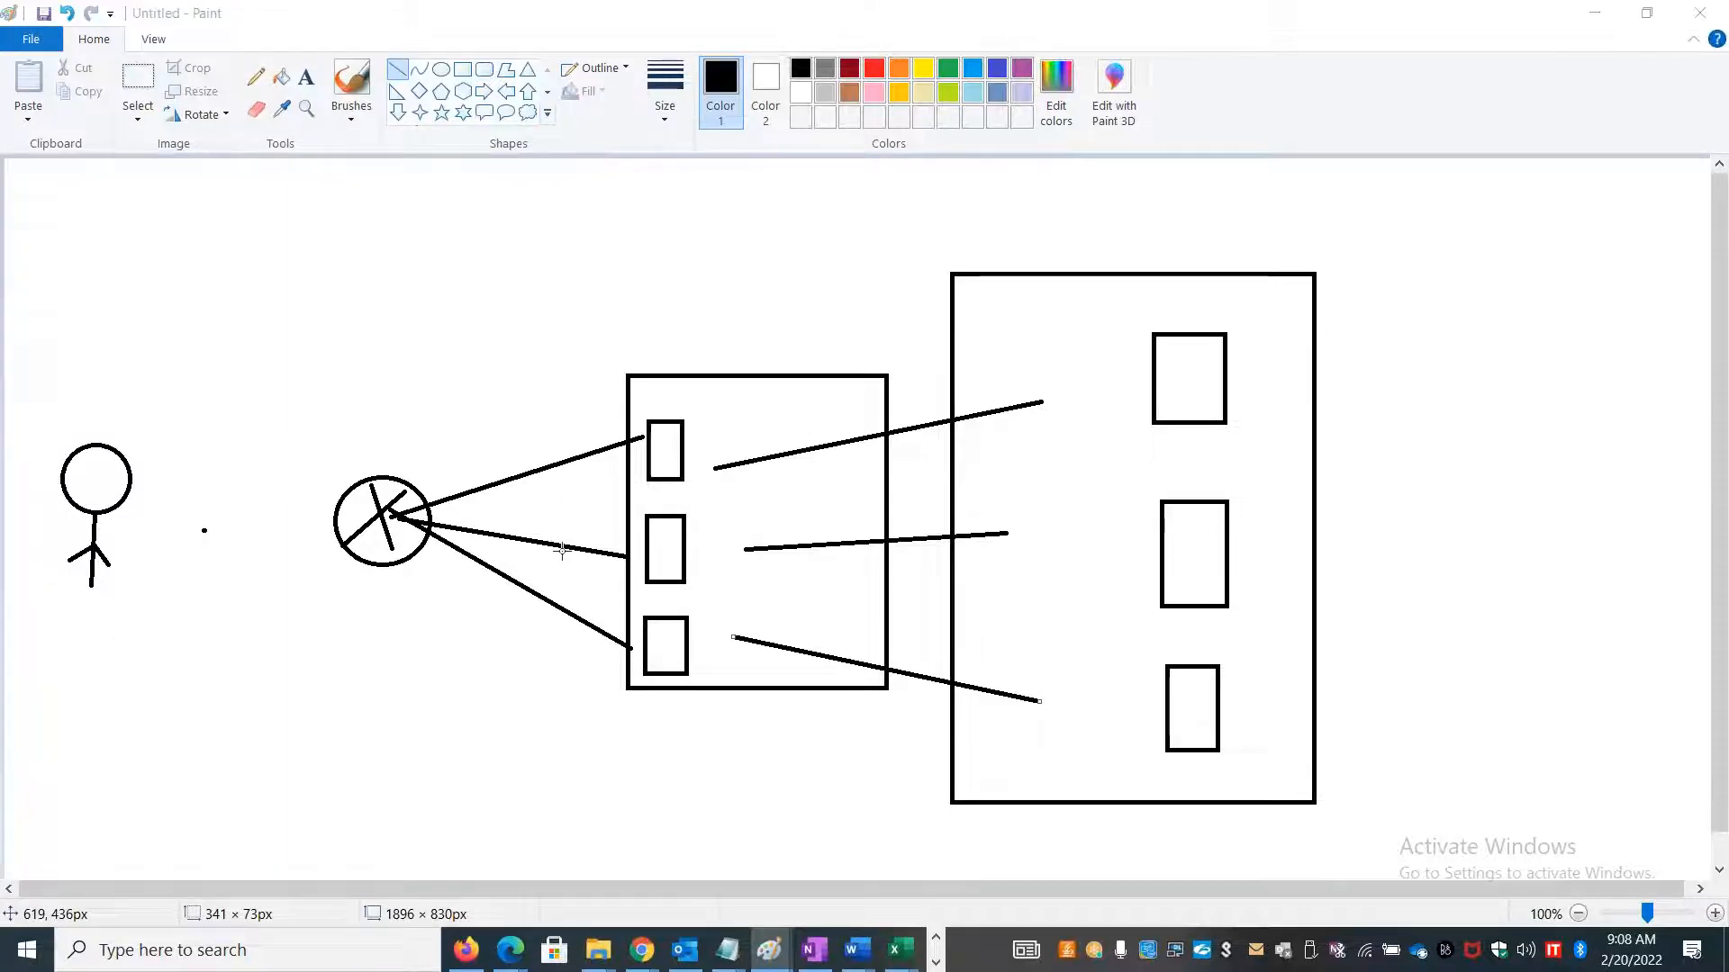
# Switch back to the Excel workbook and change the heading in C1 to Jump servers.
pyautogui.hotkey('alt', 'Tab')
pyautogui.click(342, 279)
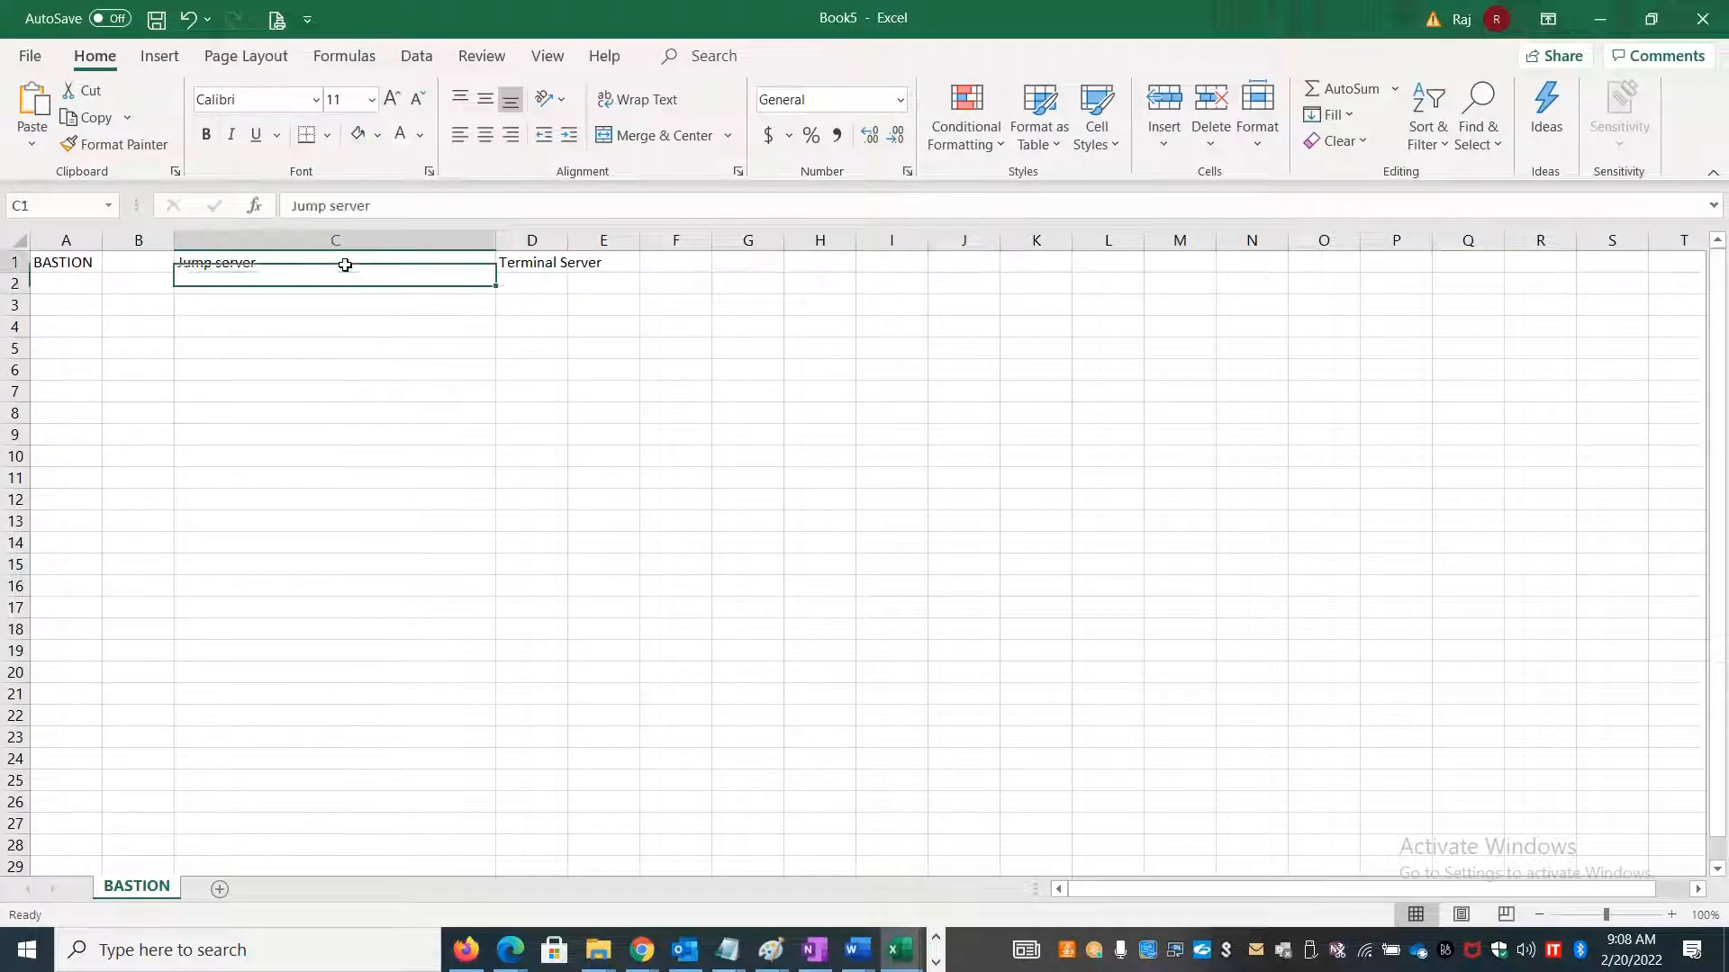
pyautogui.doubleClick(343, 262)
pyautogui.write('s')
# List Management of servers, Maintenance of OS and Redundancy aspect in cells C3 to C5 under Jump servers.
pyautogui.click(314, 308)
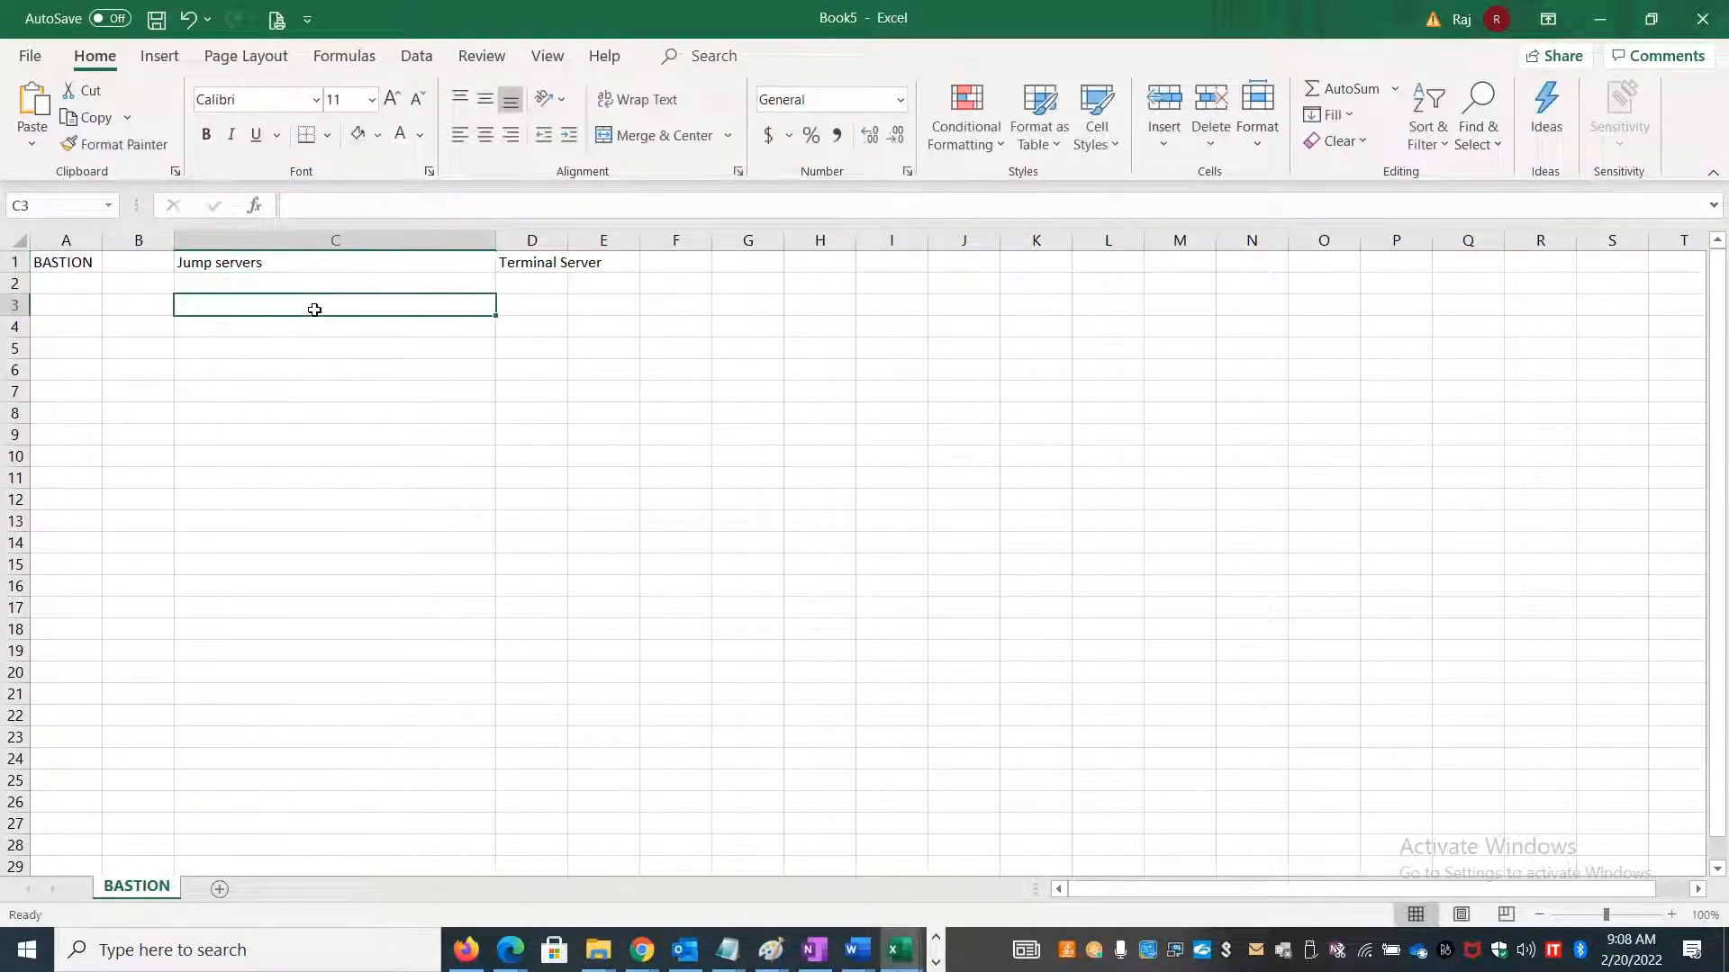
pyautogui.write('Manag')
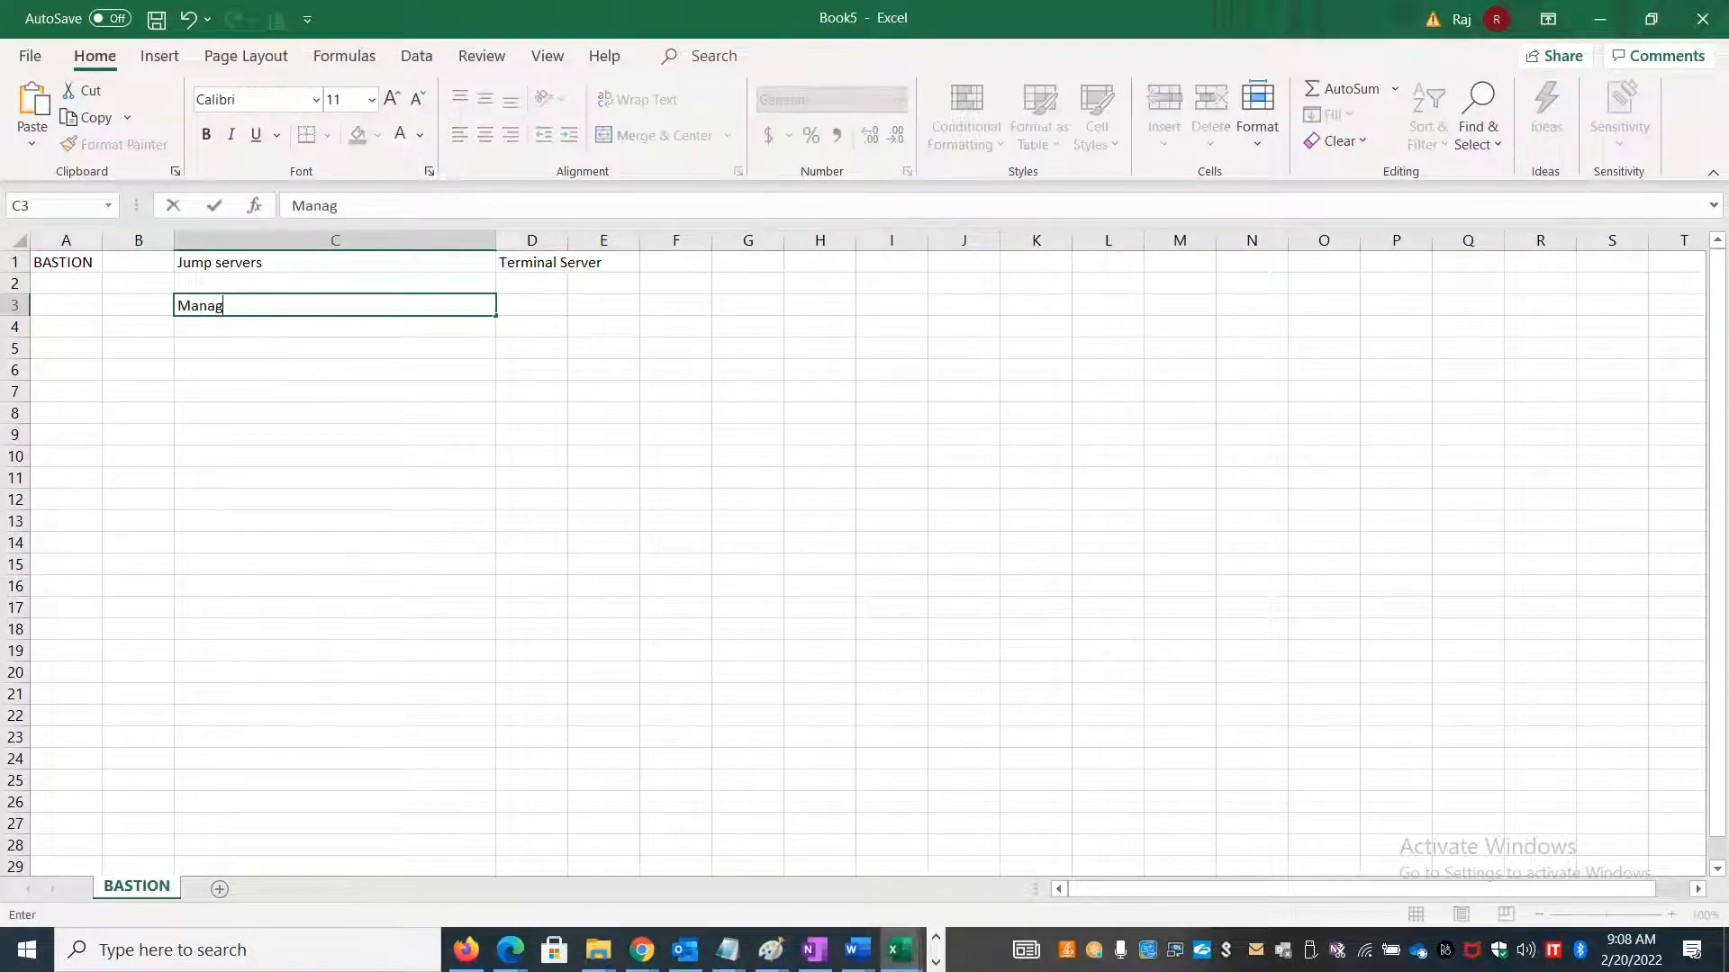
pyautogui.write('ement of servers')
pyautogui.press('Return')
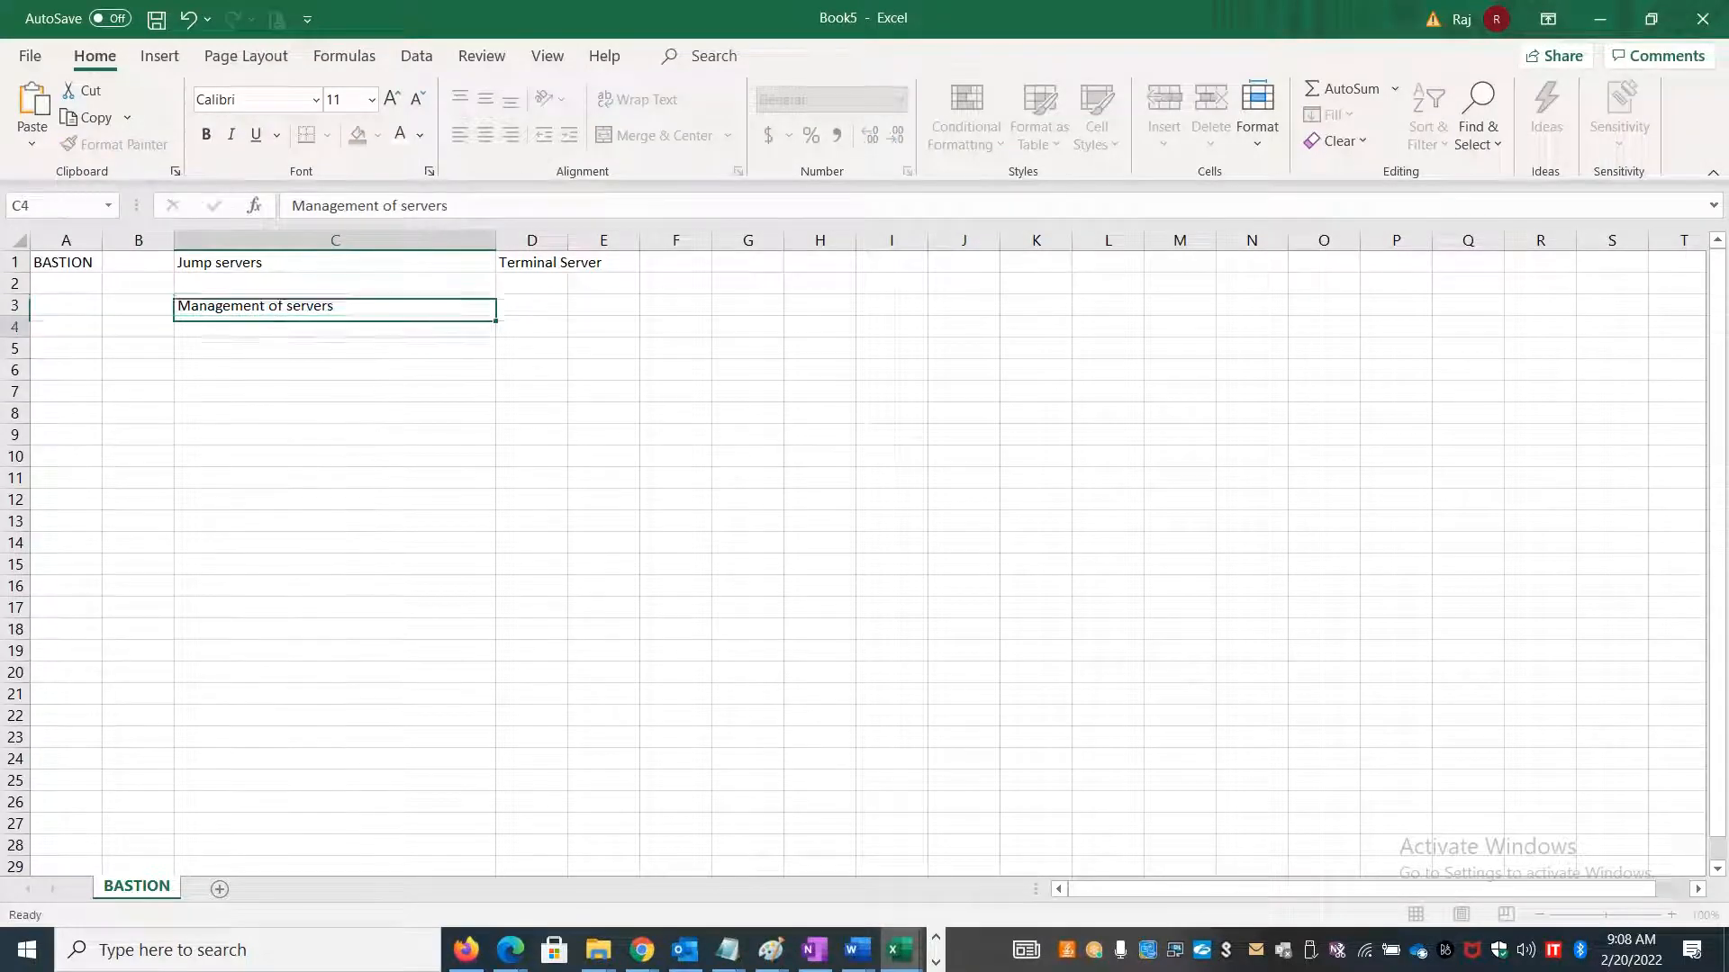
pyautogui.write('Maintenance of OS')
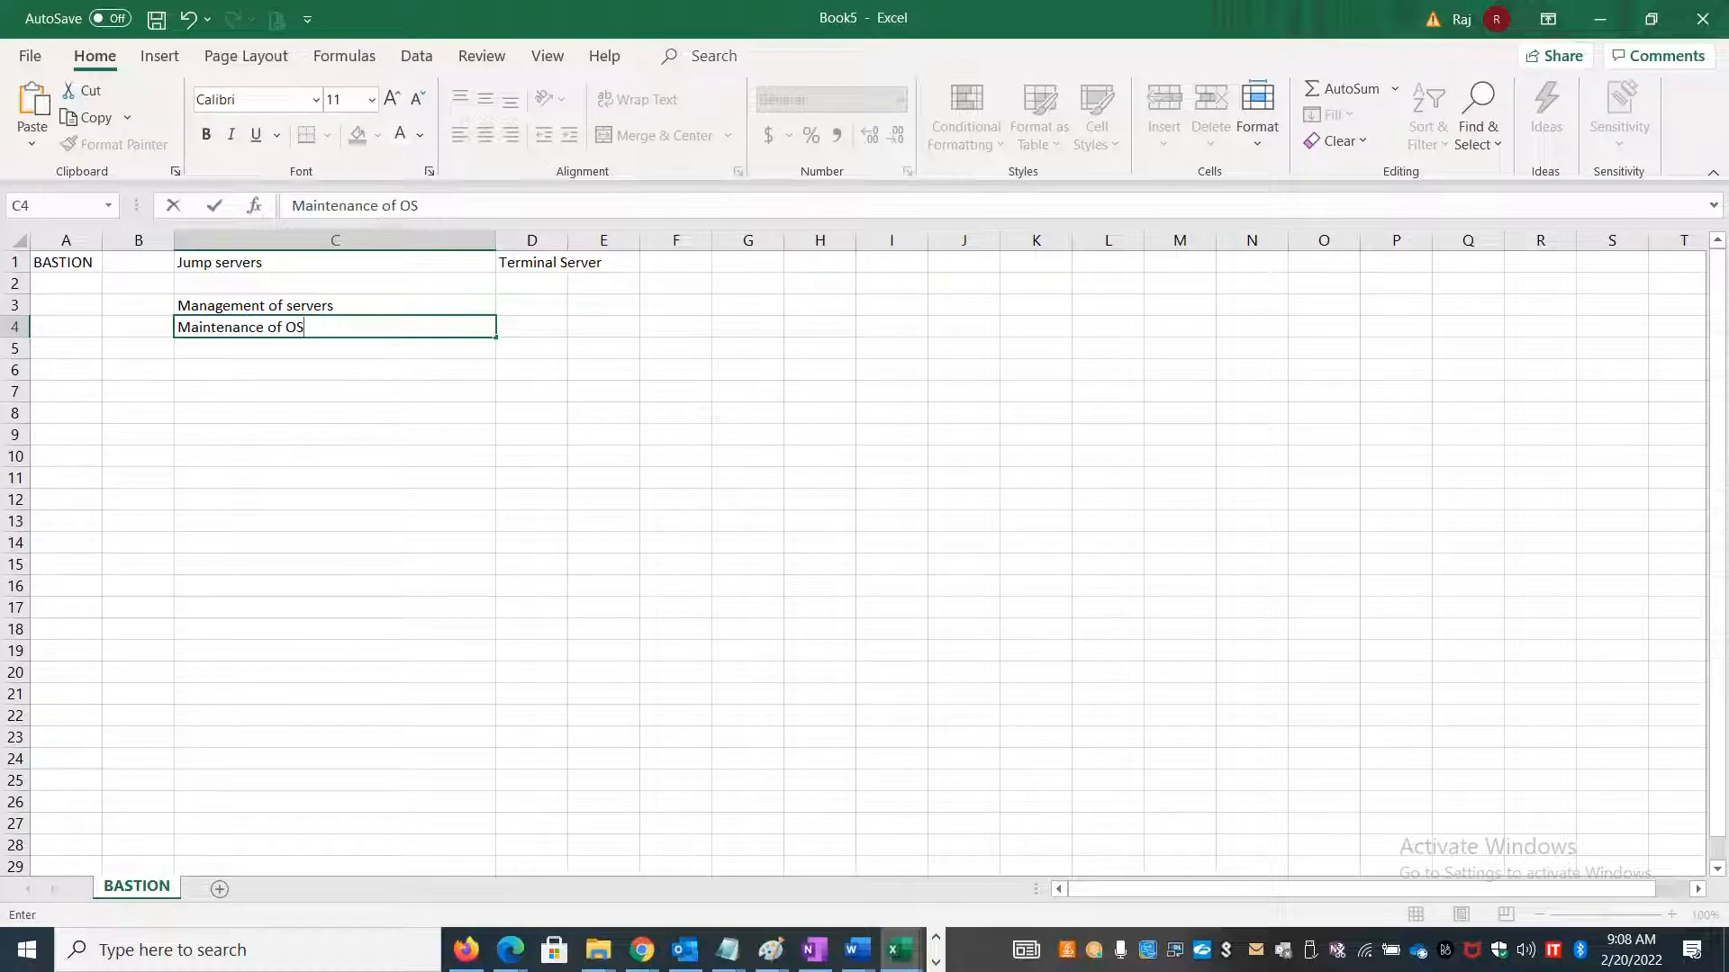
pyautogui.press('Return')
pyautogui.write('R')
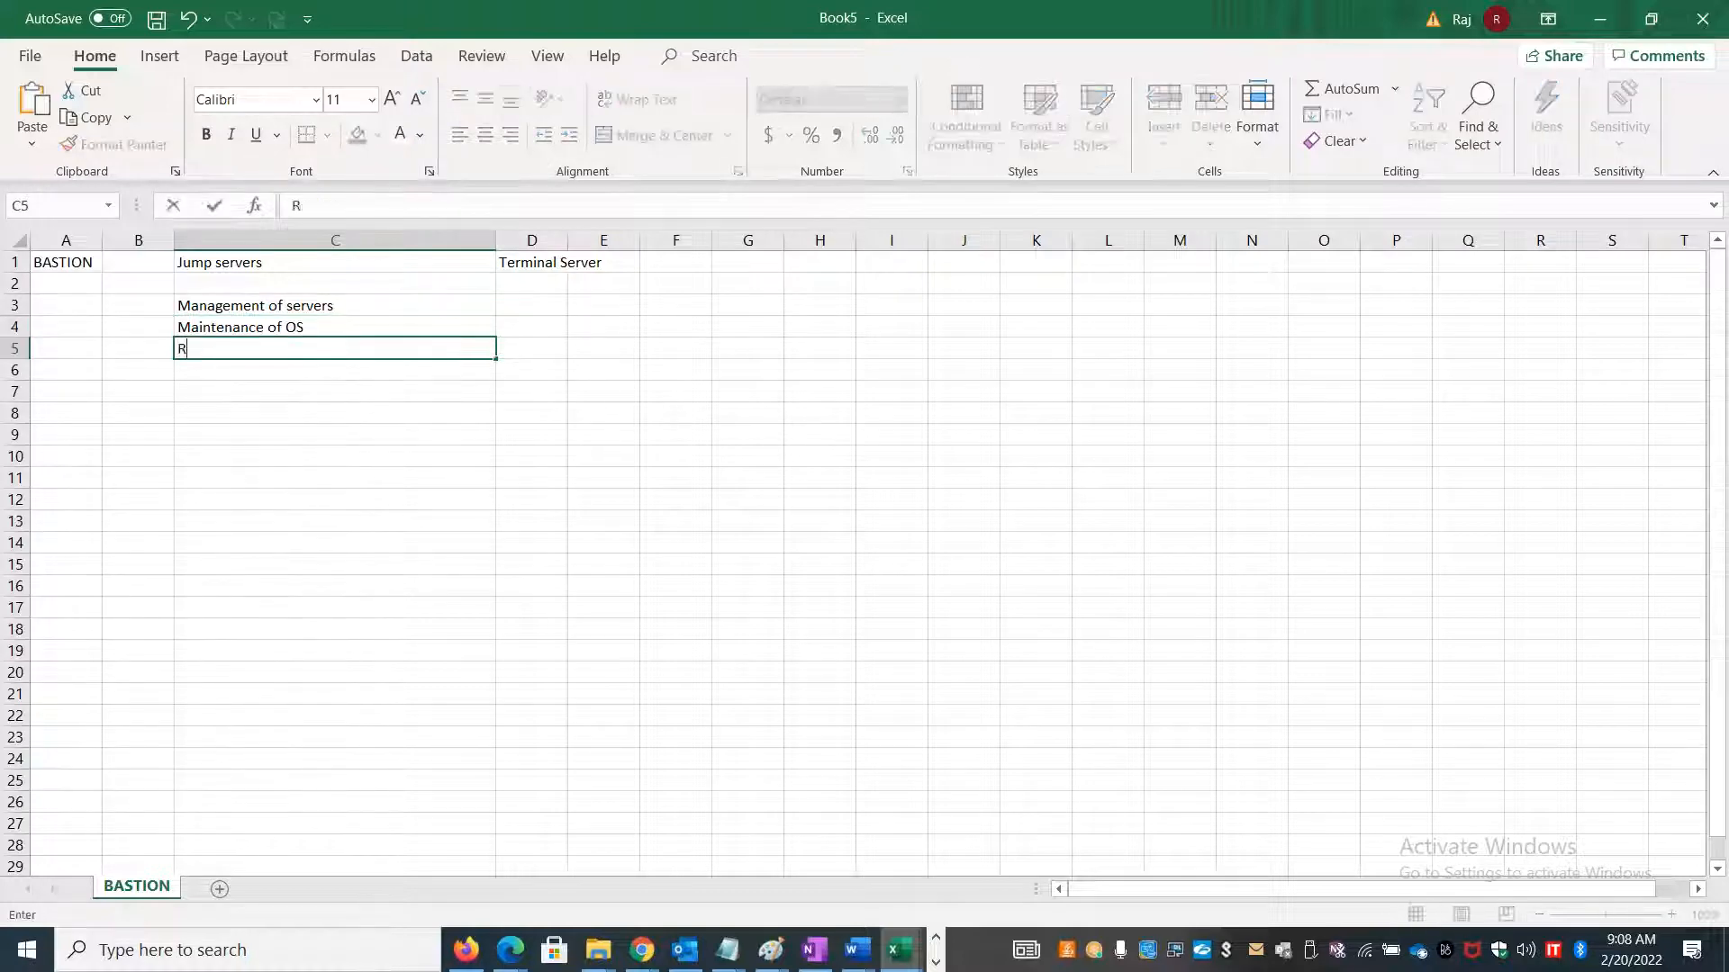
pyautogui.write('edundancy aspect')
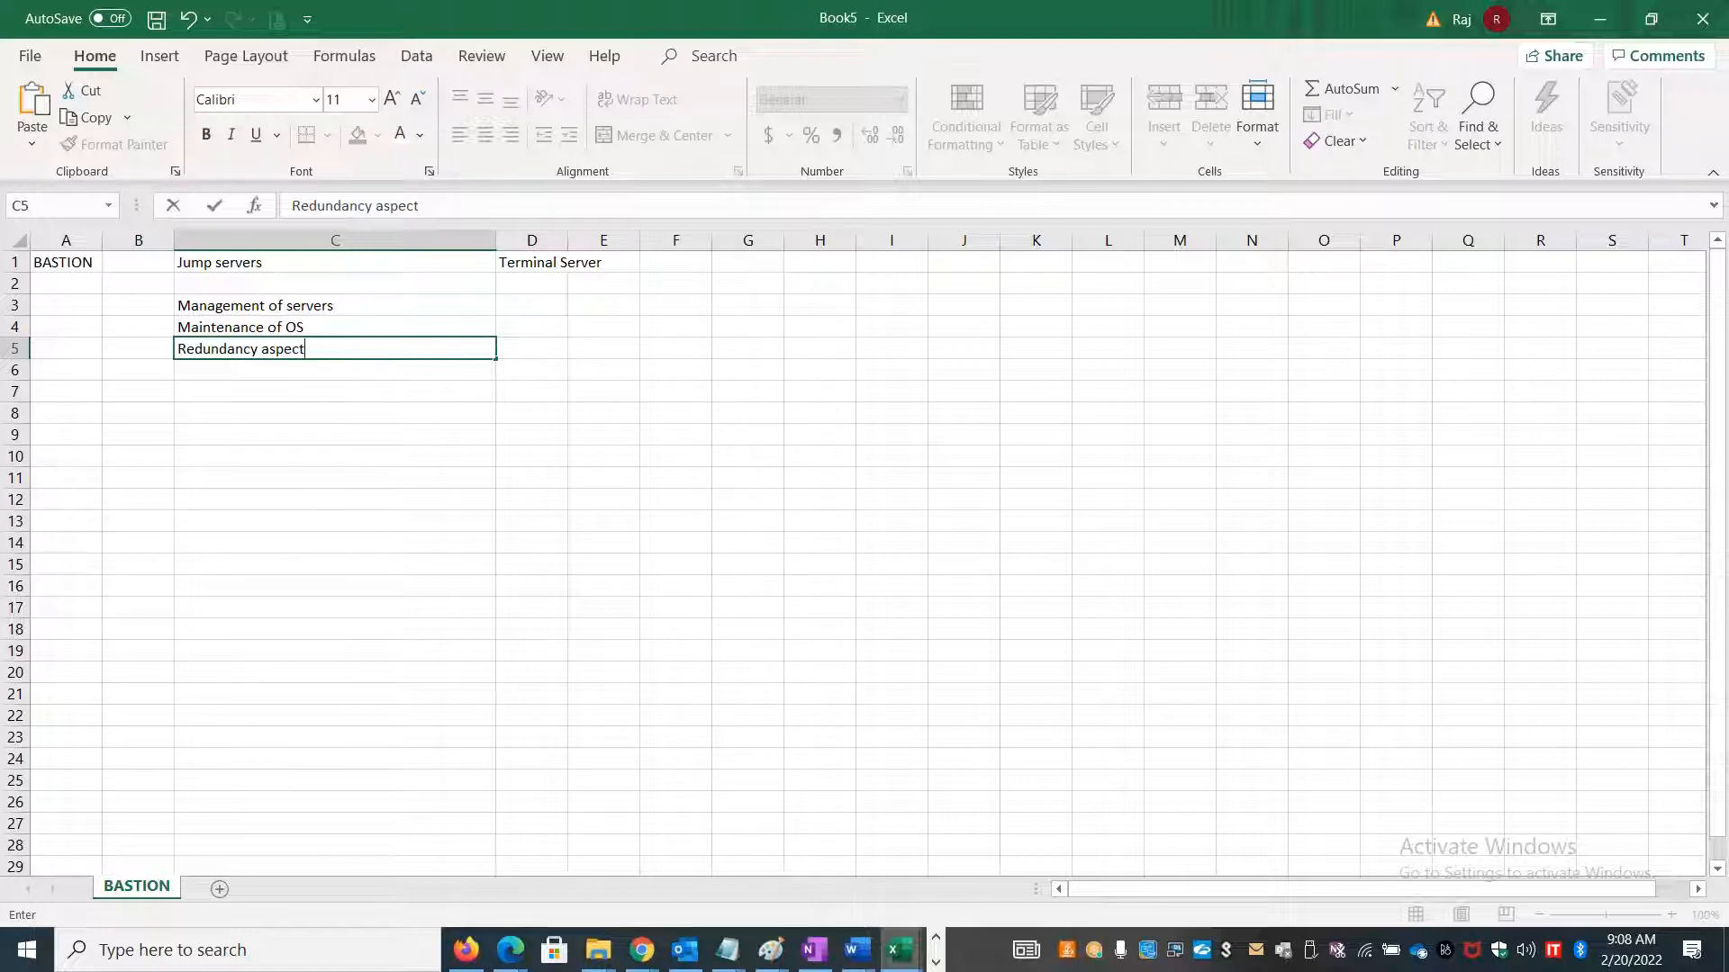
pyautogui.press('Return')
# Add the entry Netwwork security group in C6 below Redundancy aspect.
pyautogui.write('Netwrok')
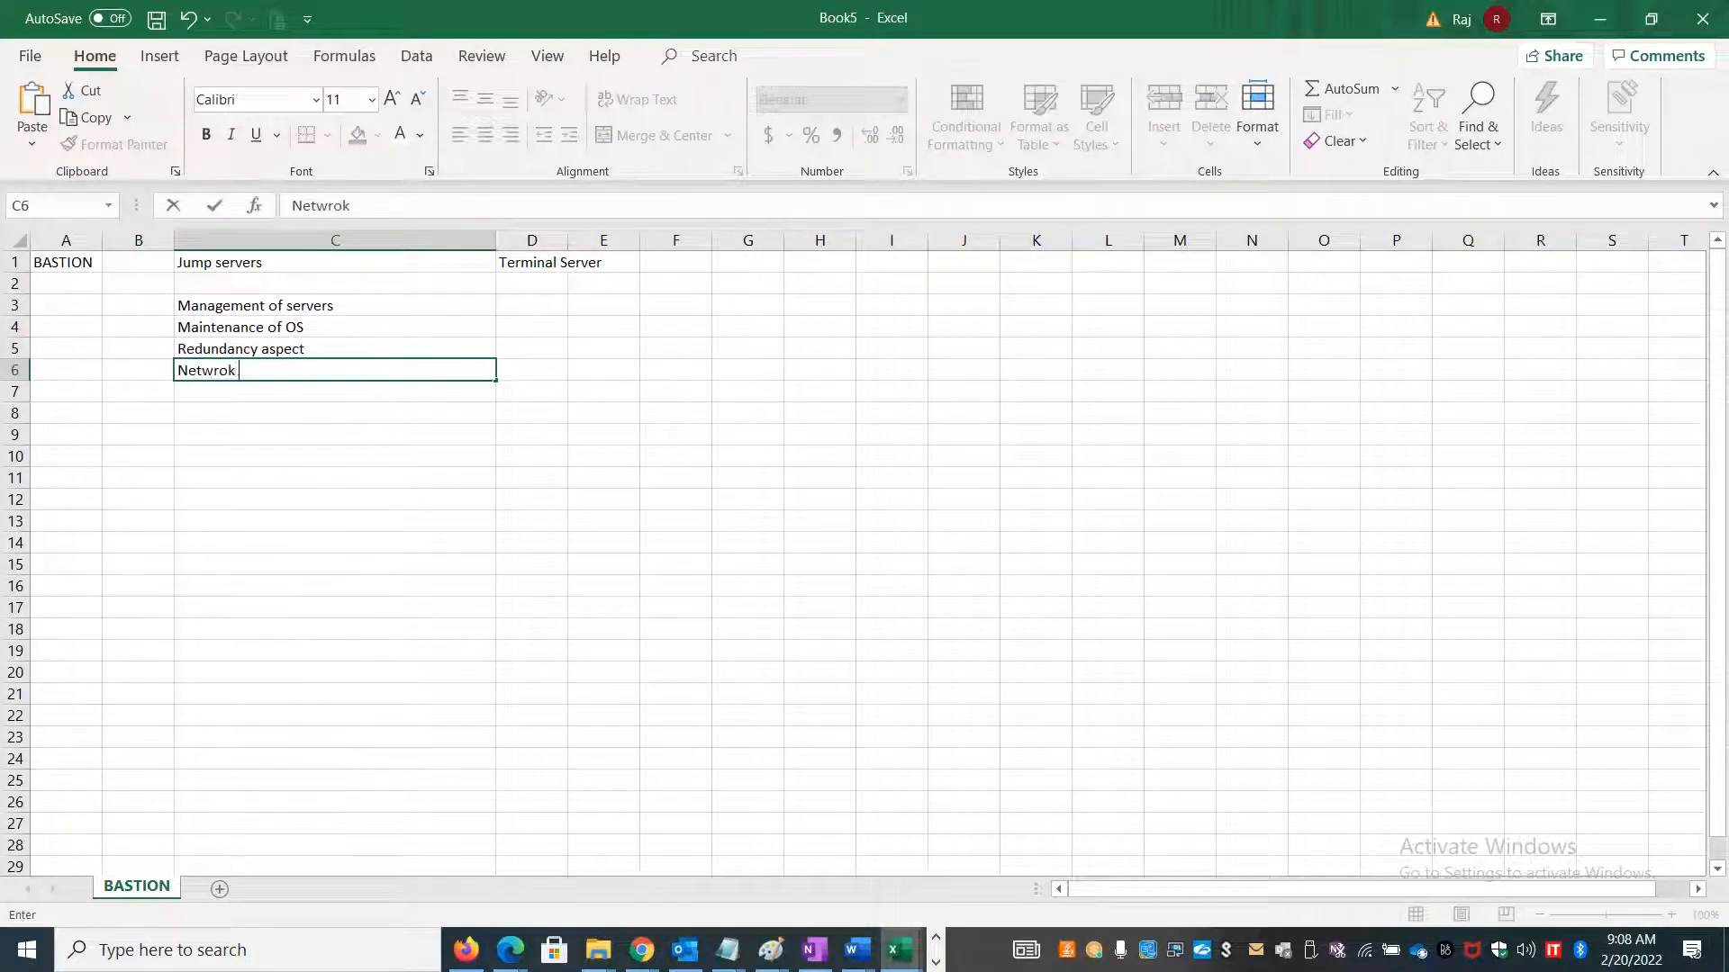
pyautogui.press('BackSpace')
pyautogui.press('BackSpace')
pyautogui.write('work security group')
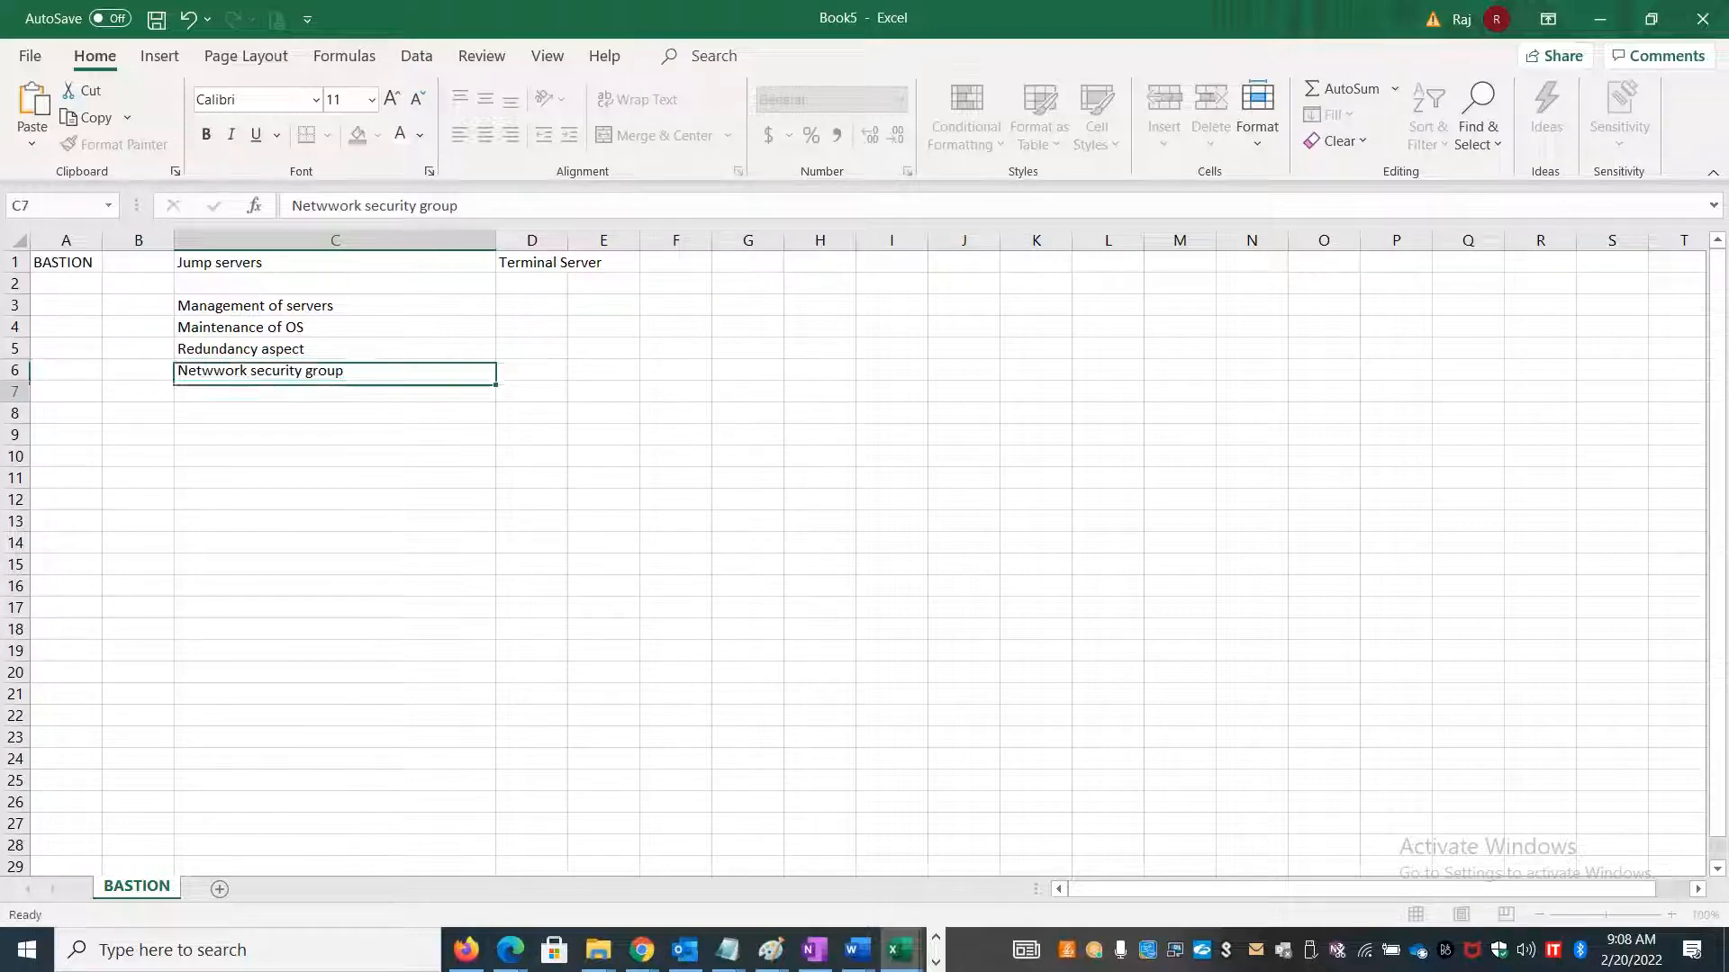
pyautogui.press('Return')
# Add Network ports in C7 with the note 3389, 22 -- Brute force attack in D7, and widen column A.
pyautogui.write('Network ports')
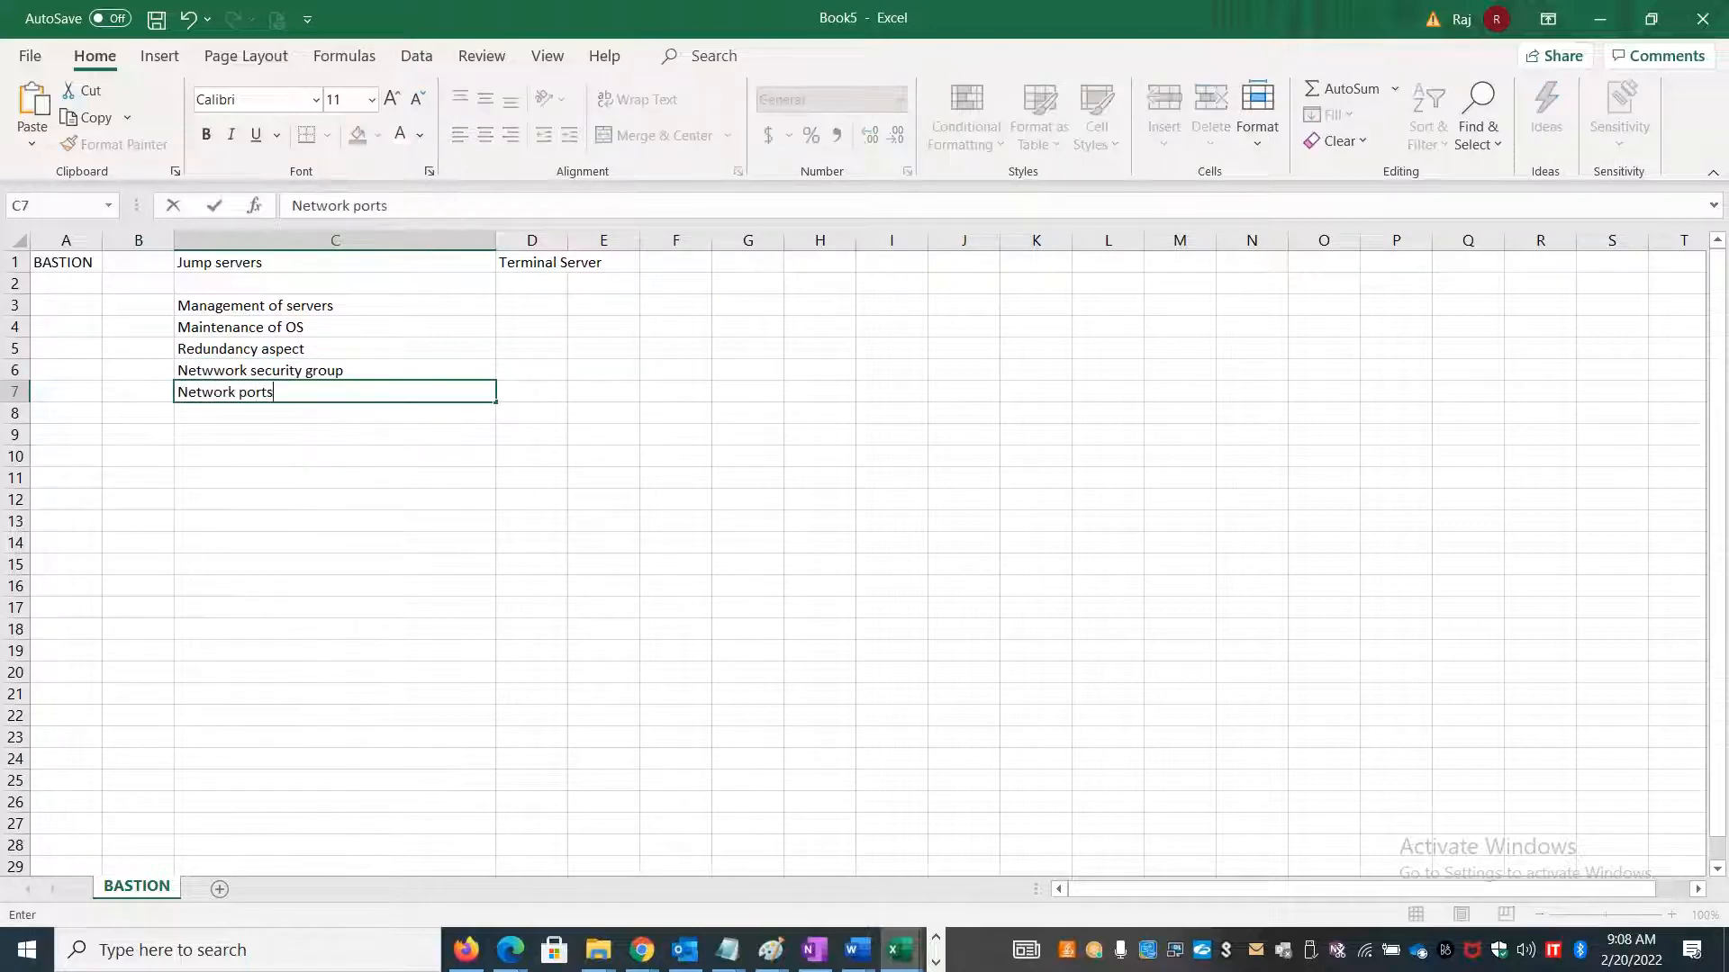
pyautogui.press('Tab')
pyautogui.write('3389')
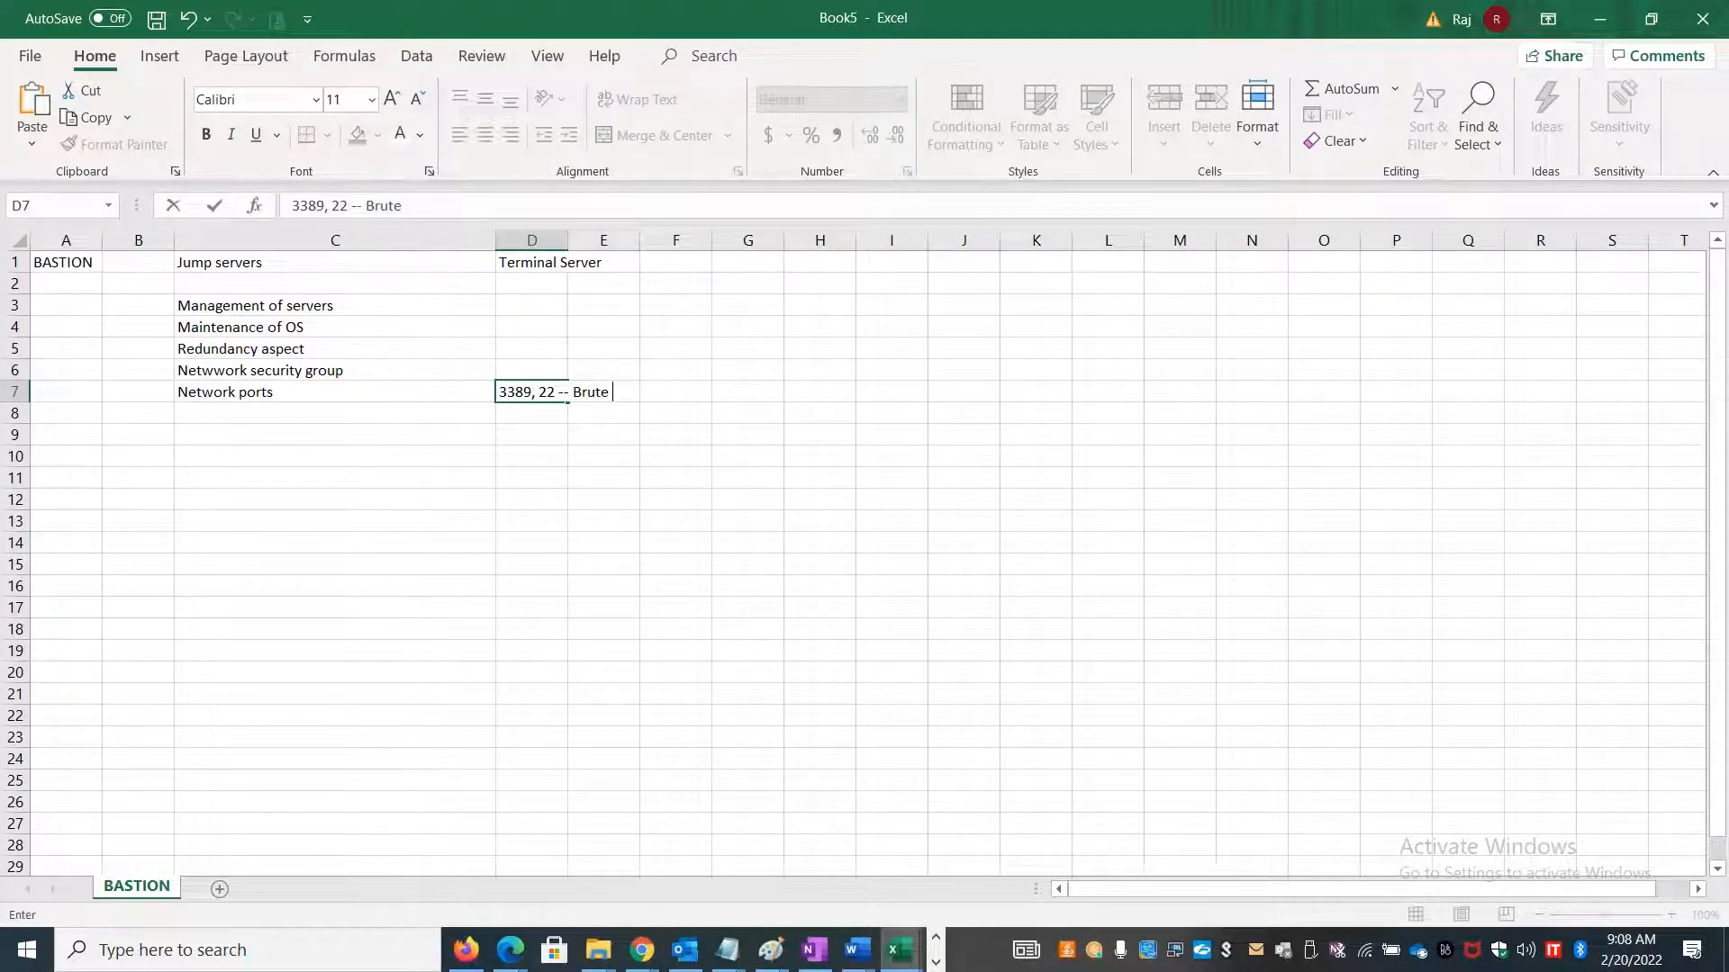
pyautogui.write(', 22 -- Brute')
pyautogui.write('force attack')
pyautogui.click(446, 475)
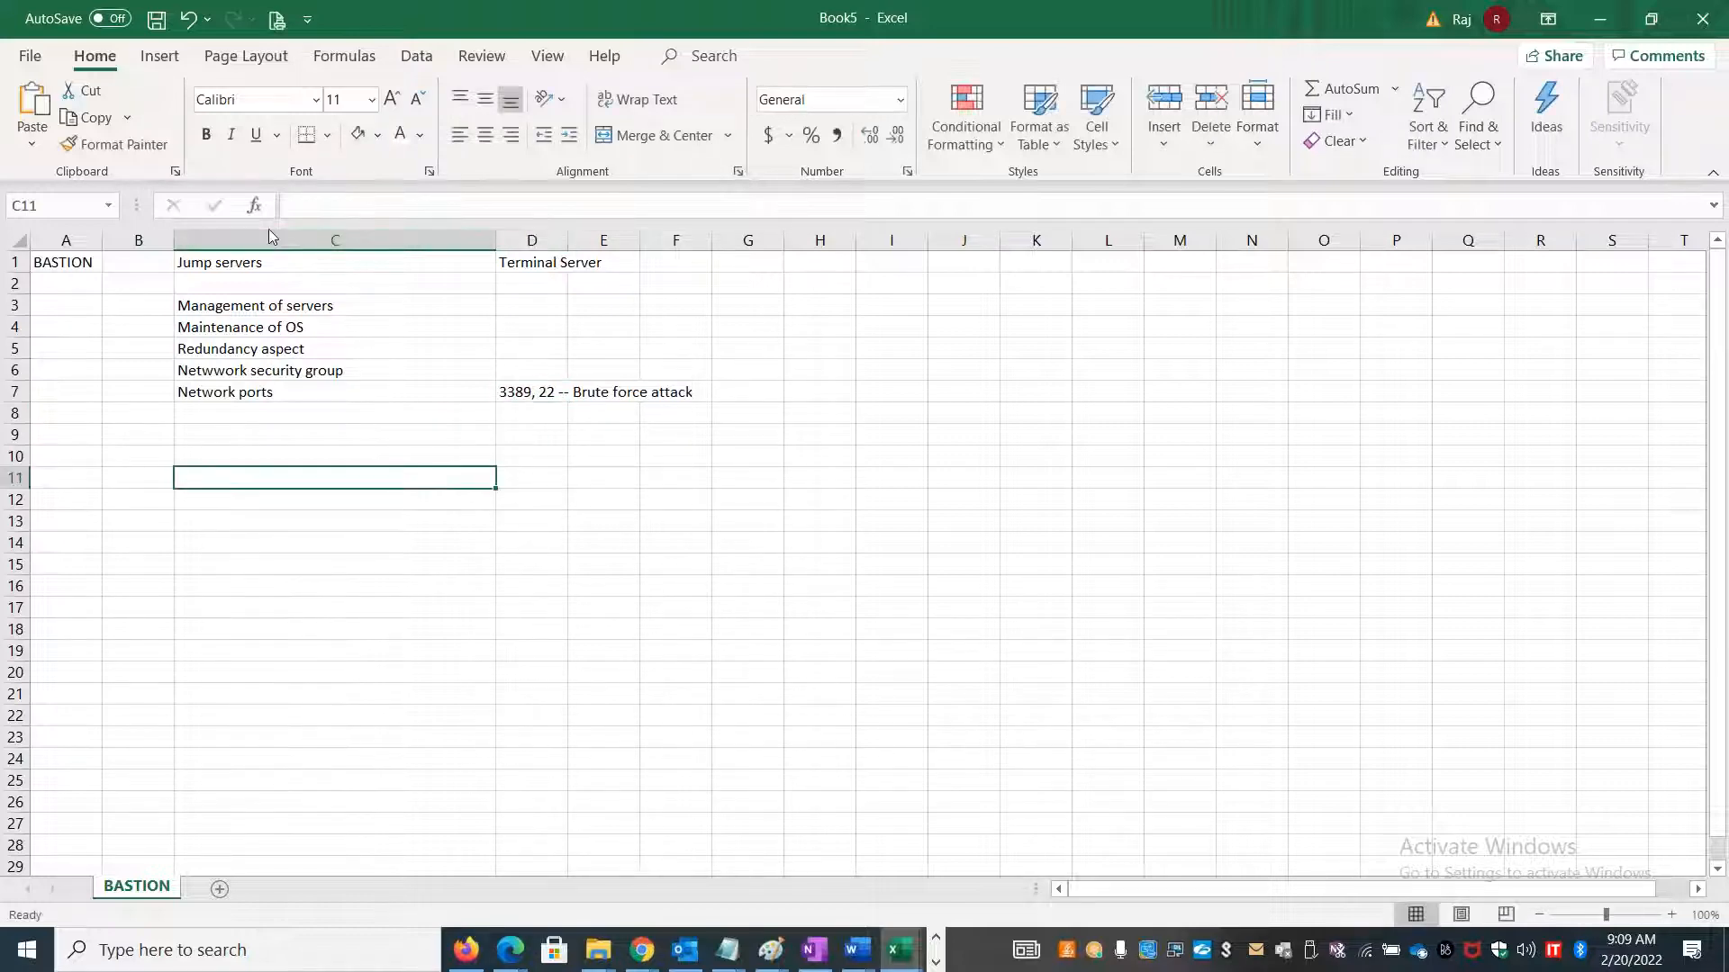
pyautogui.moveTo(102, 239); pyautogui.dragTo(207, 240)
pyautogui.click(113, 261)
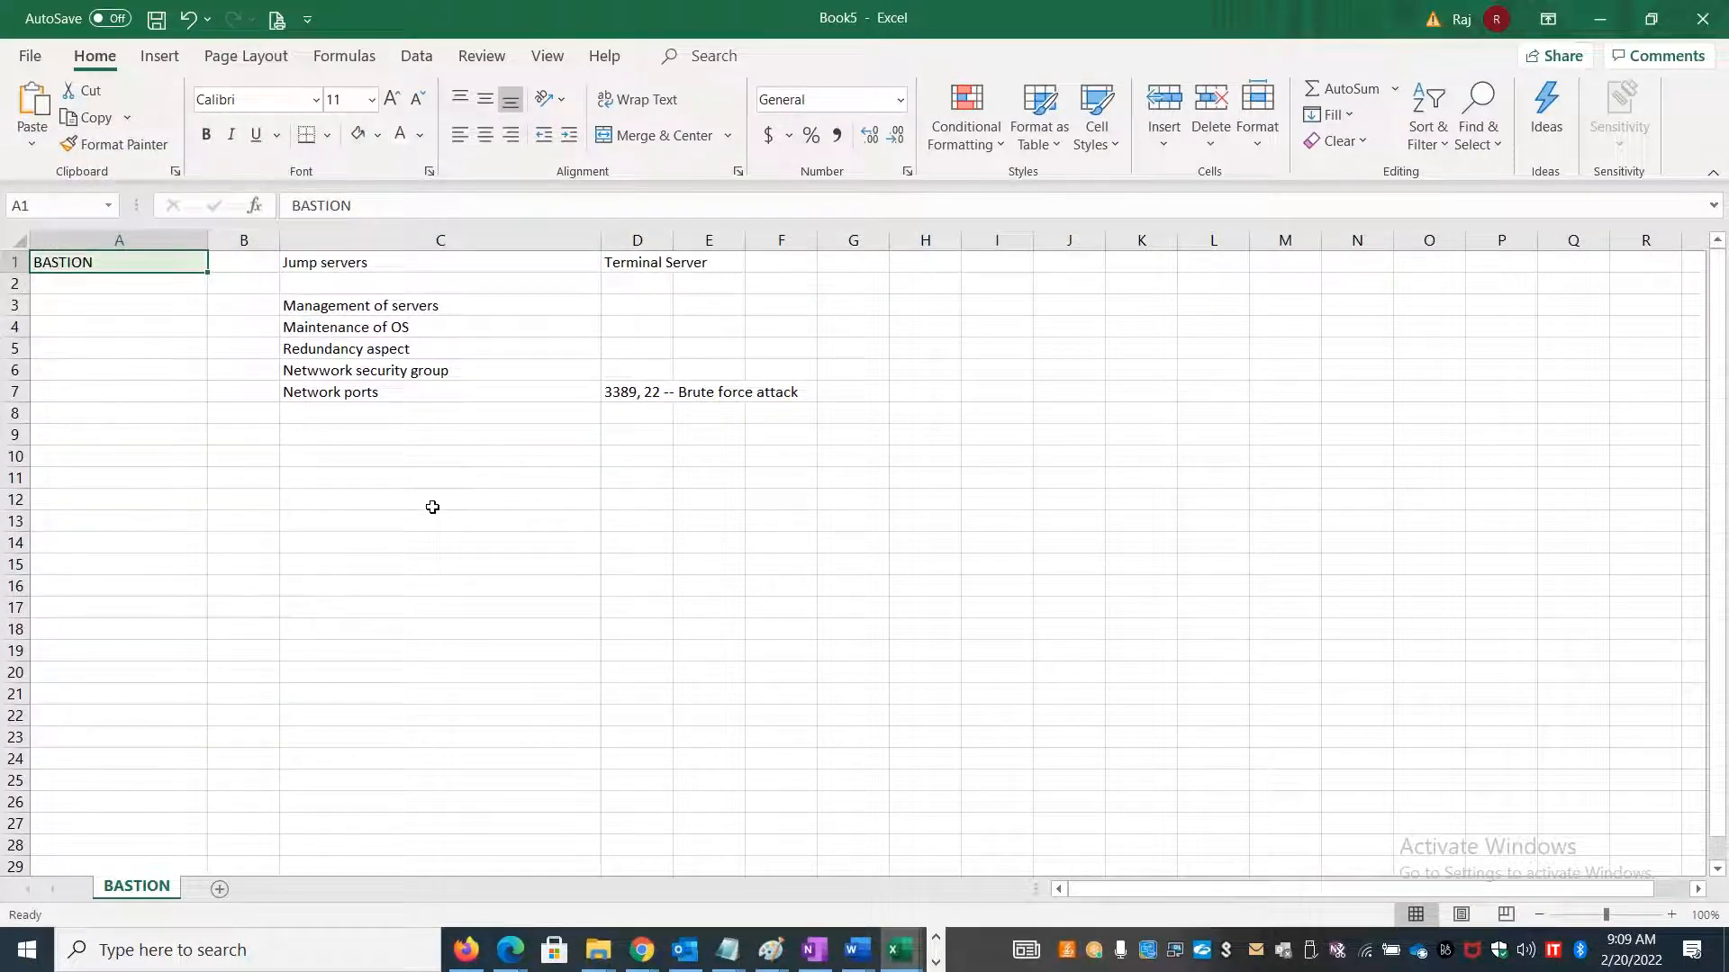
# Switch to Paint and launch mspaint for a second, blank drawing in a maximized window.
pyautogui.hotkey('alt', 'Tab')
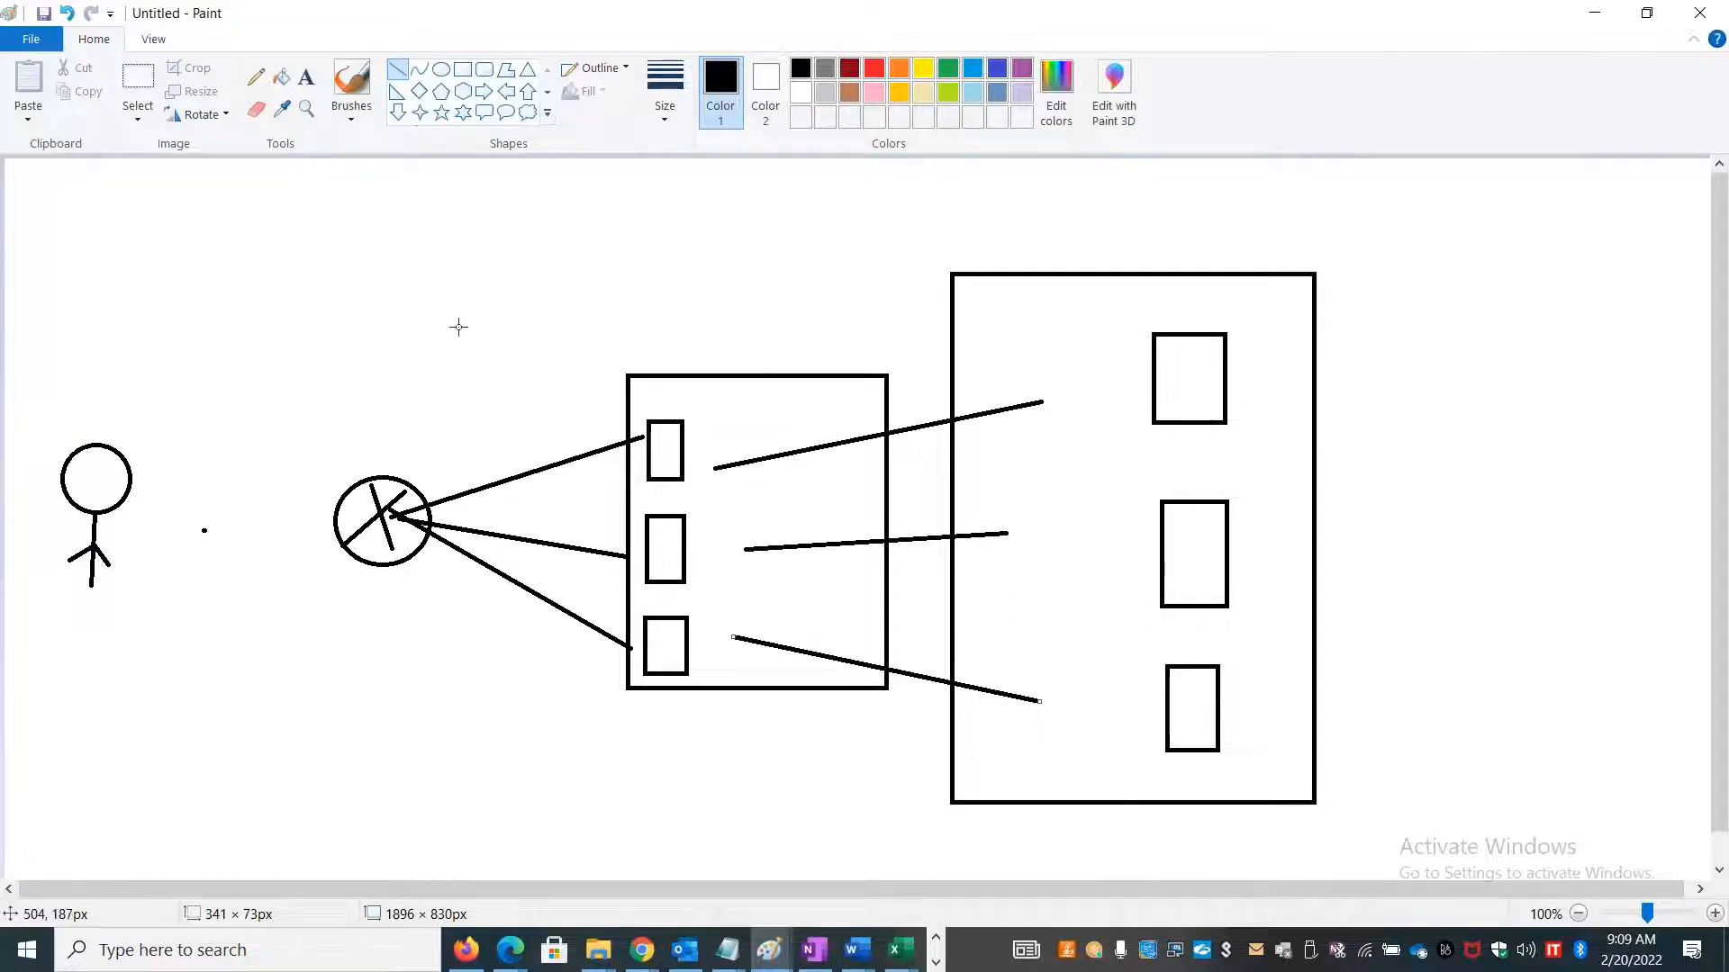
pyautogui.press('super+r')
pyautogui.write('mspaint')
pyautogui.press('Return')
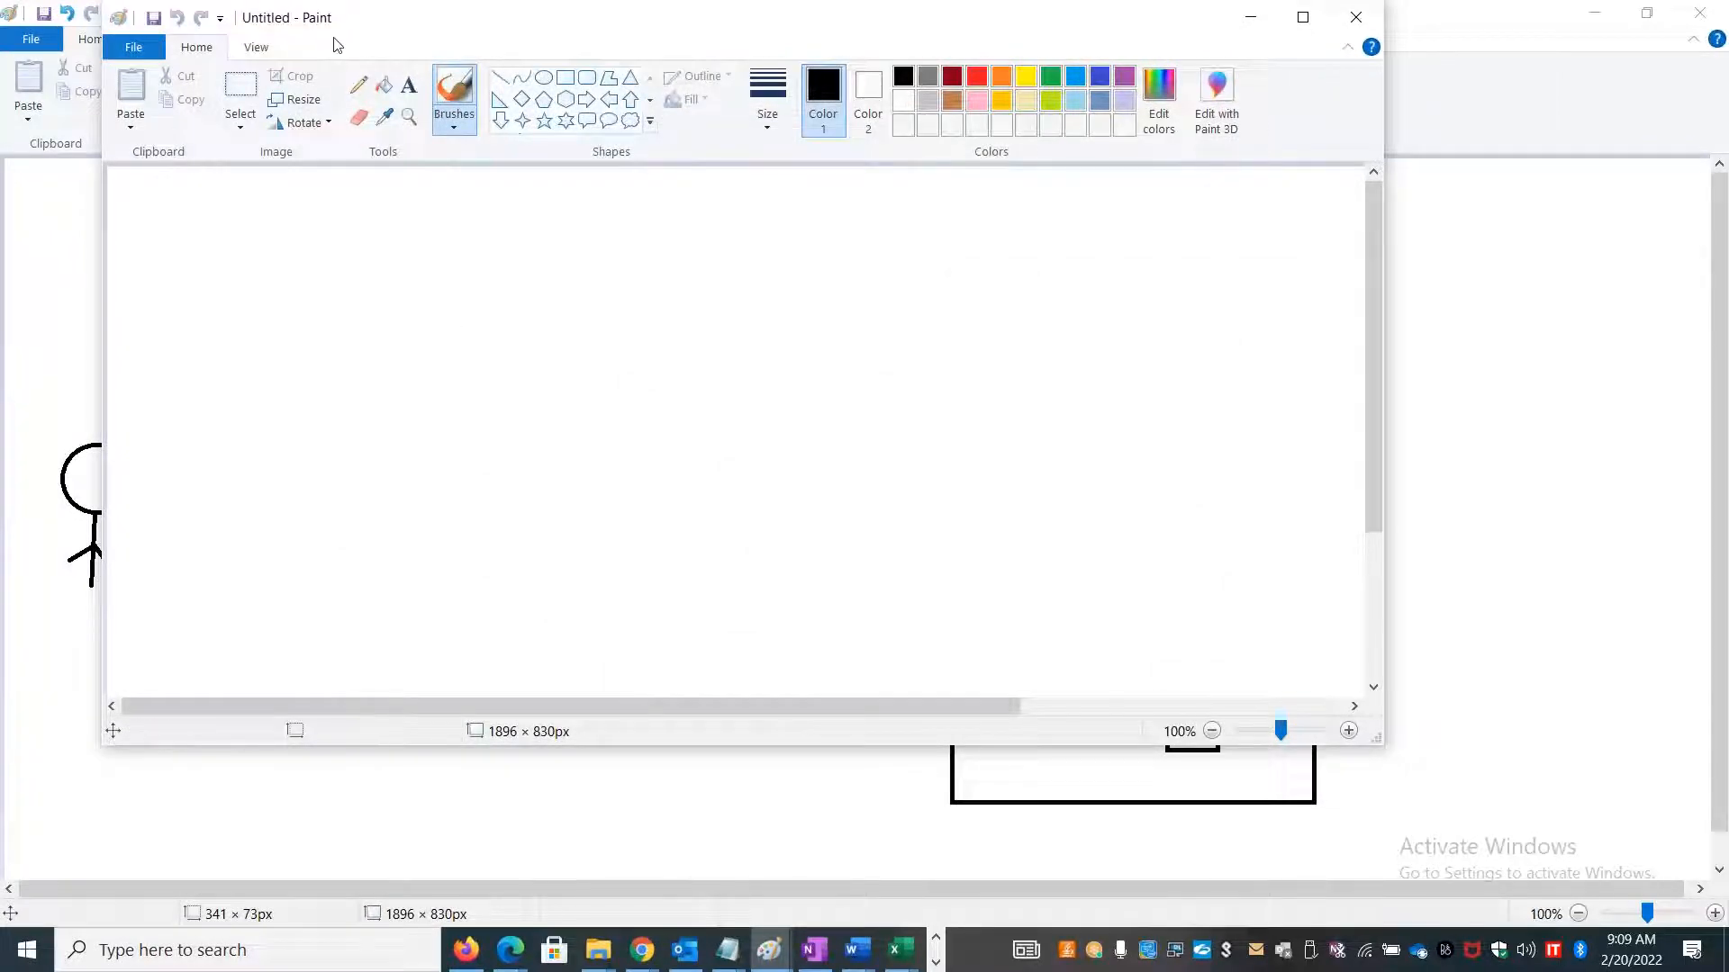
pyautogui.doubleClick(363, 25)
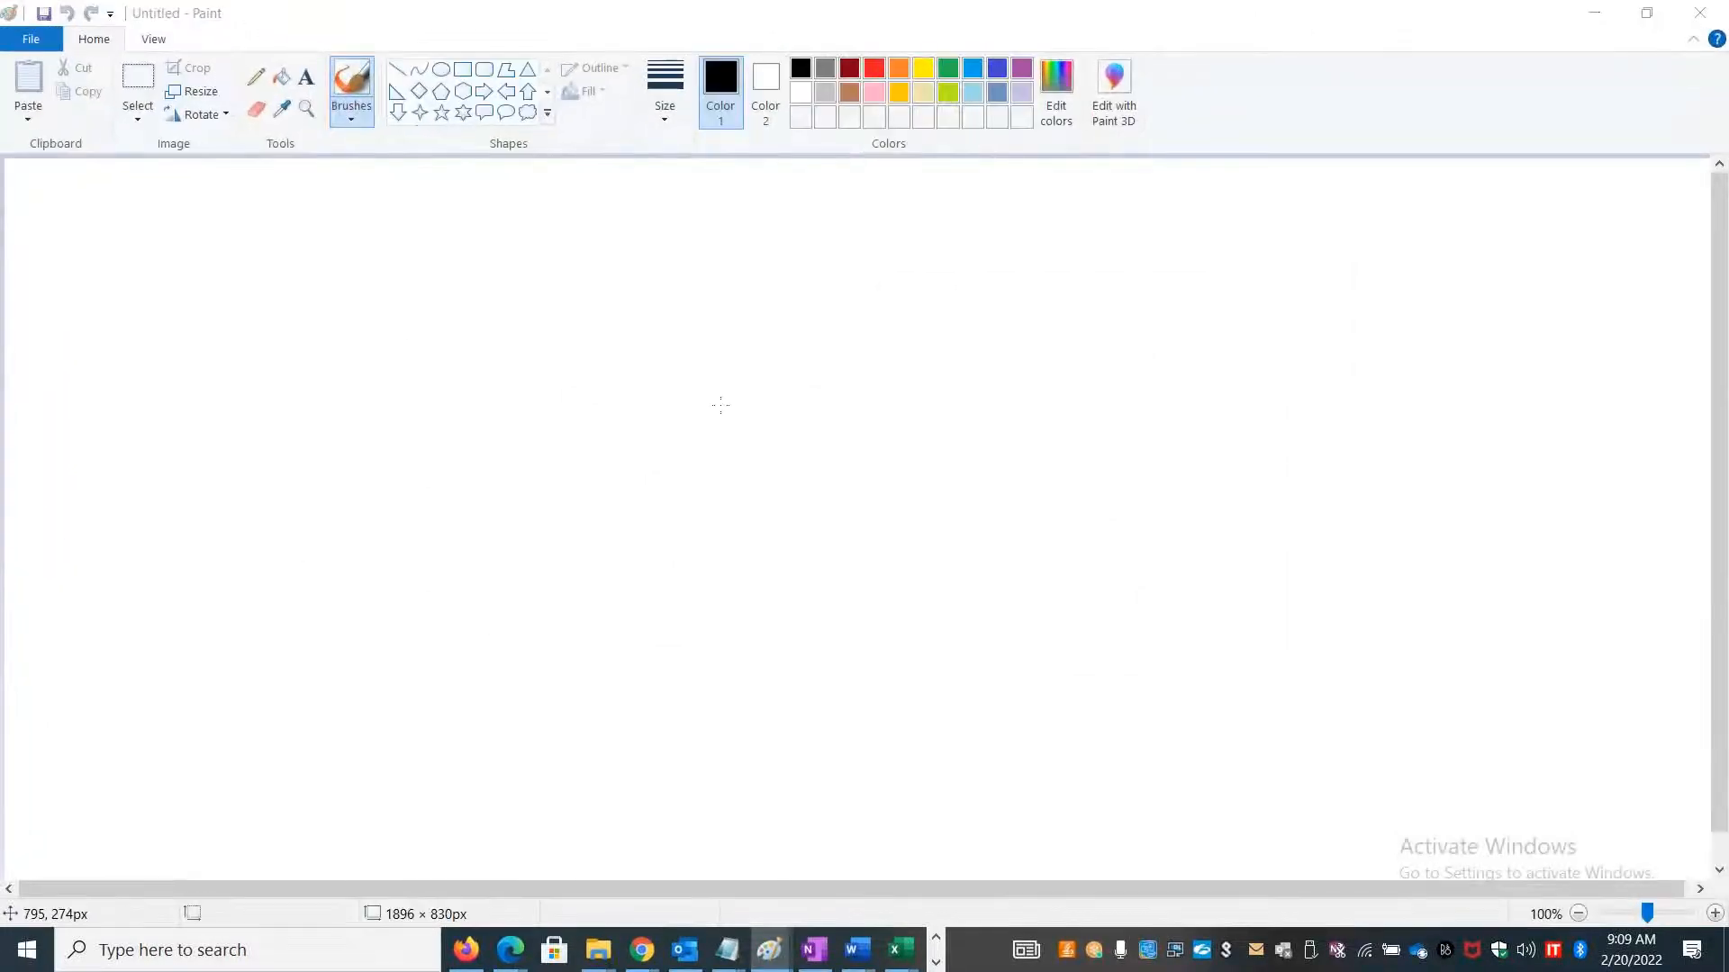
# Switch to the AZURE_BASTION_06AUG2021.pptx presentation in PowerPoint and show the architecture diagram on slide 3.
pyautogui.hotkey('alt', 'Tab')
pyautogui.hotkey('alt', 'Tab')
pyautogui.hotkey('alt', 'Tab')
pyautogui.hotkey('alt', 'Tab')
pyautogui.hotkey('alt', 'Tab')
pyautogui.hotkey('alt', 'Tab')
pyautogui.hotkey('alt', 'Tab')
pyautogui.hotkey('alt', 'Tab')
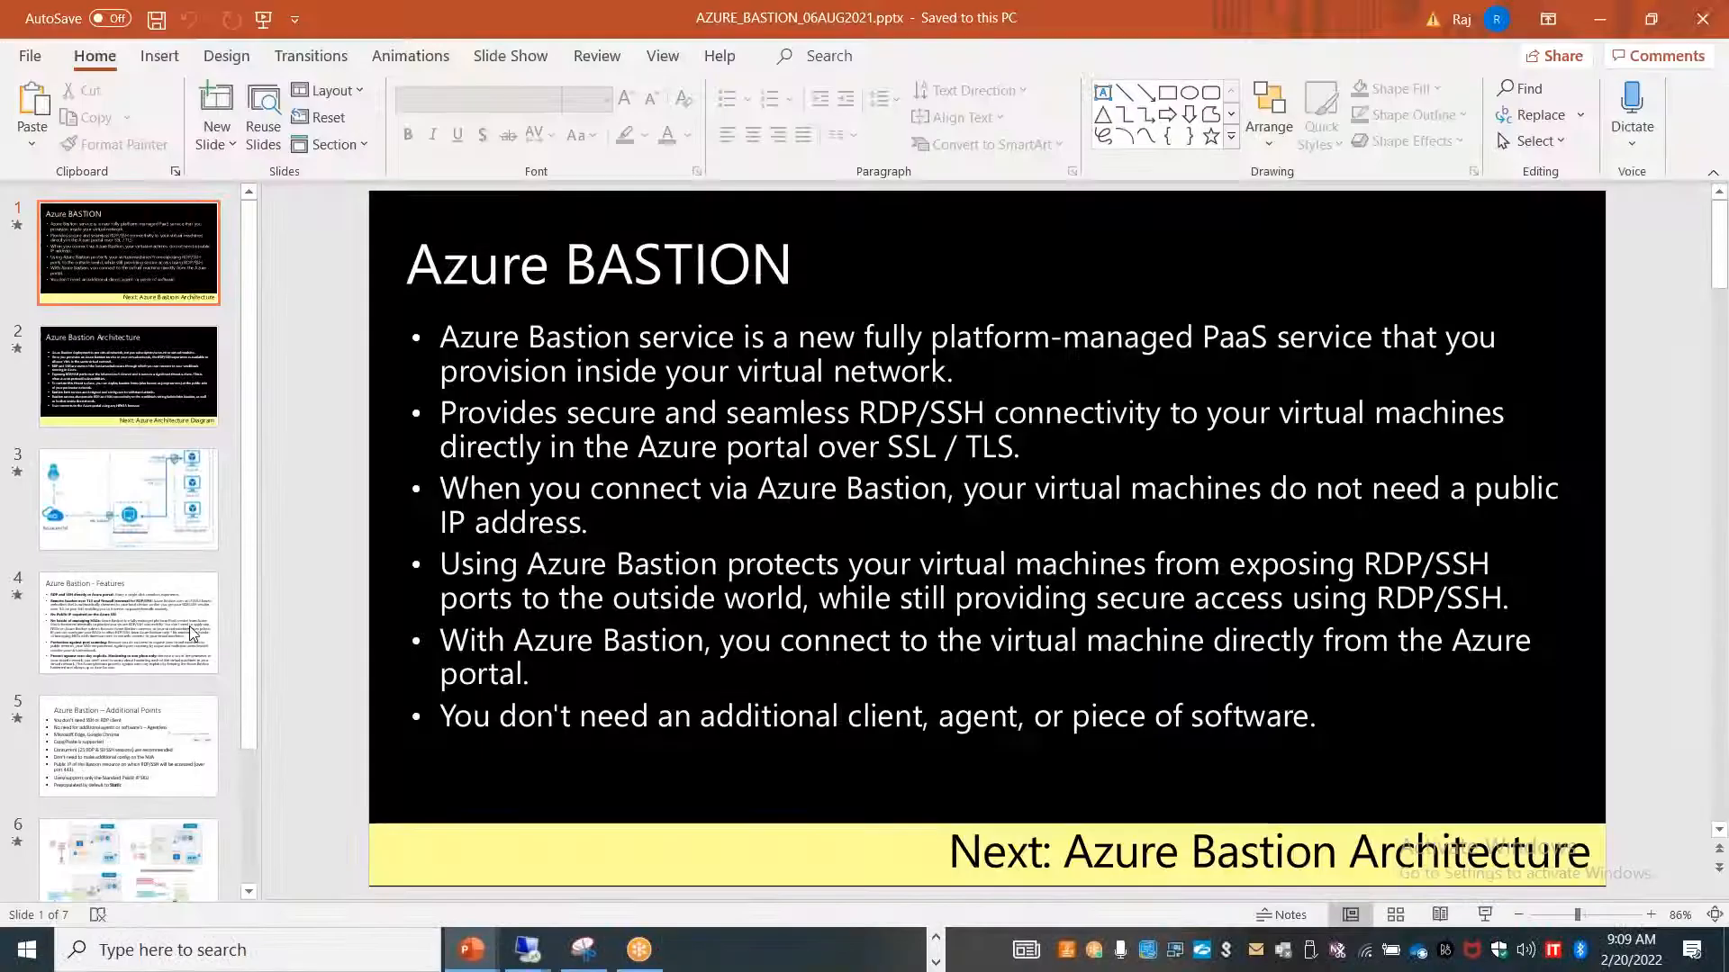
pyautogui.click(155, 509)
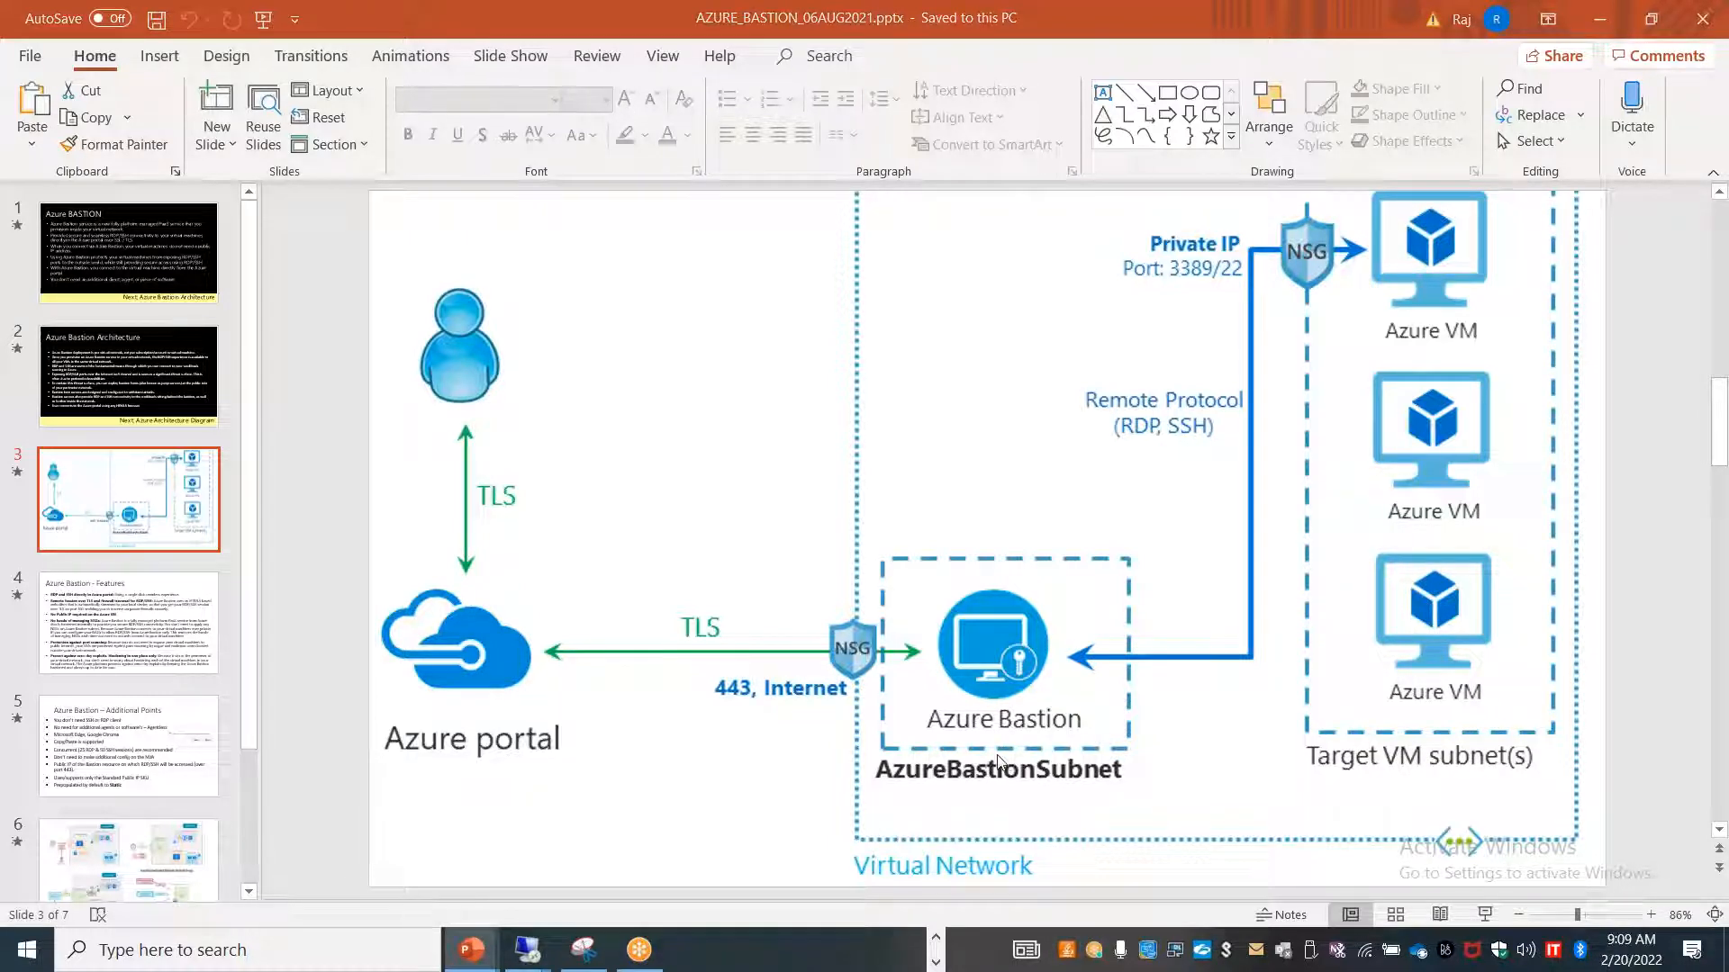
# Return to the Book5 workbook in Excel and enter Create a subnet - AzureBastionSubnet in C10.
pyautogui.hotkey('alt', 'Tab')
pyautogui.hotkey('alt', 'Tab')
pyautogui.hotkey('alt', 'Tab')
pyautogui.hotkey('alt', 'Tab')
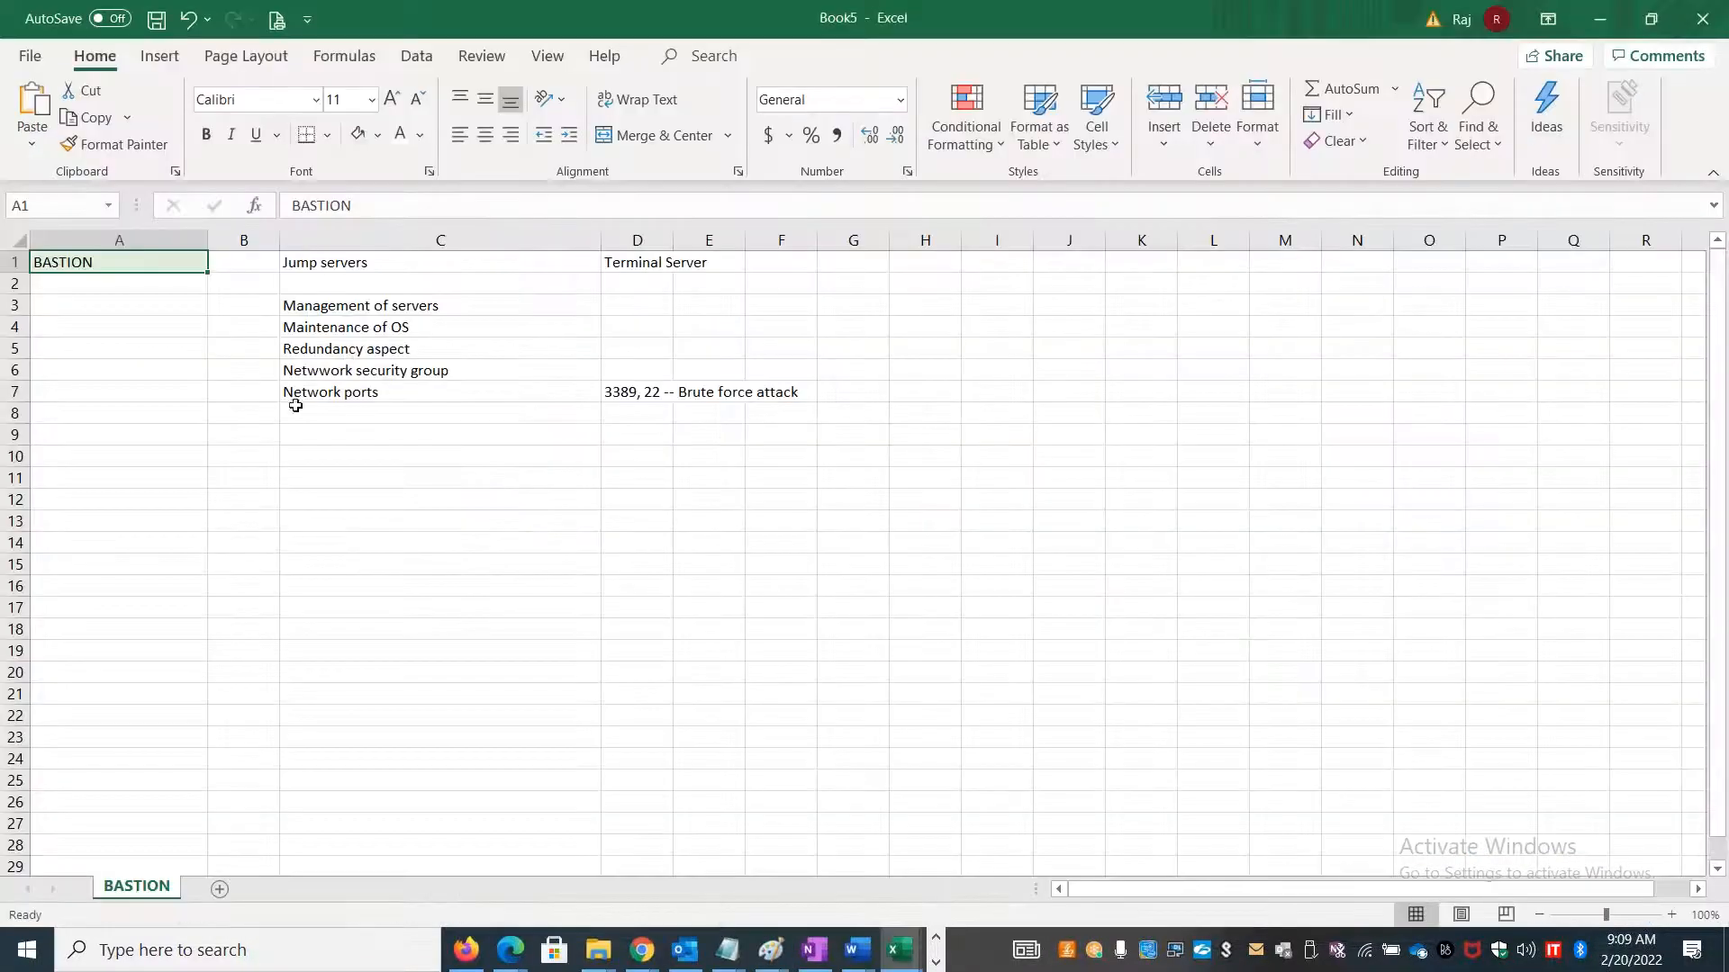
pyautogui.click(307, 458)
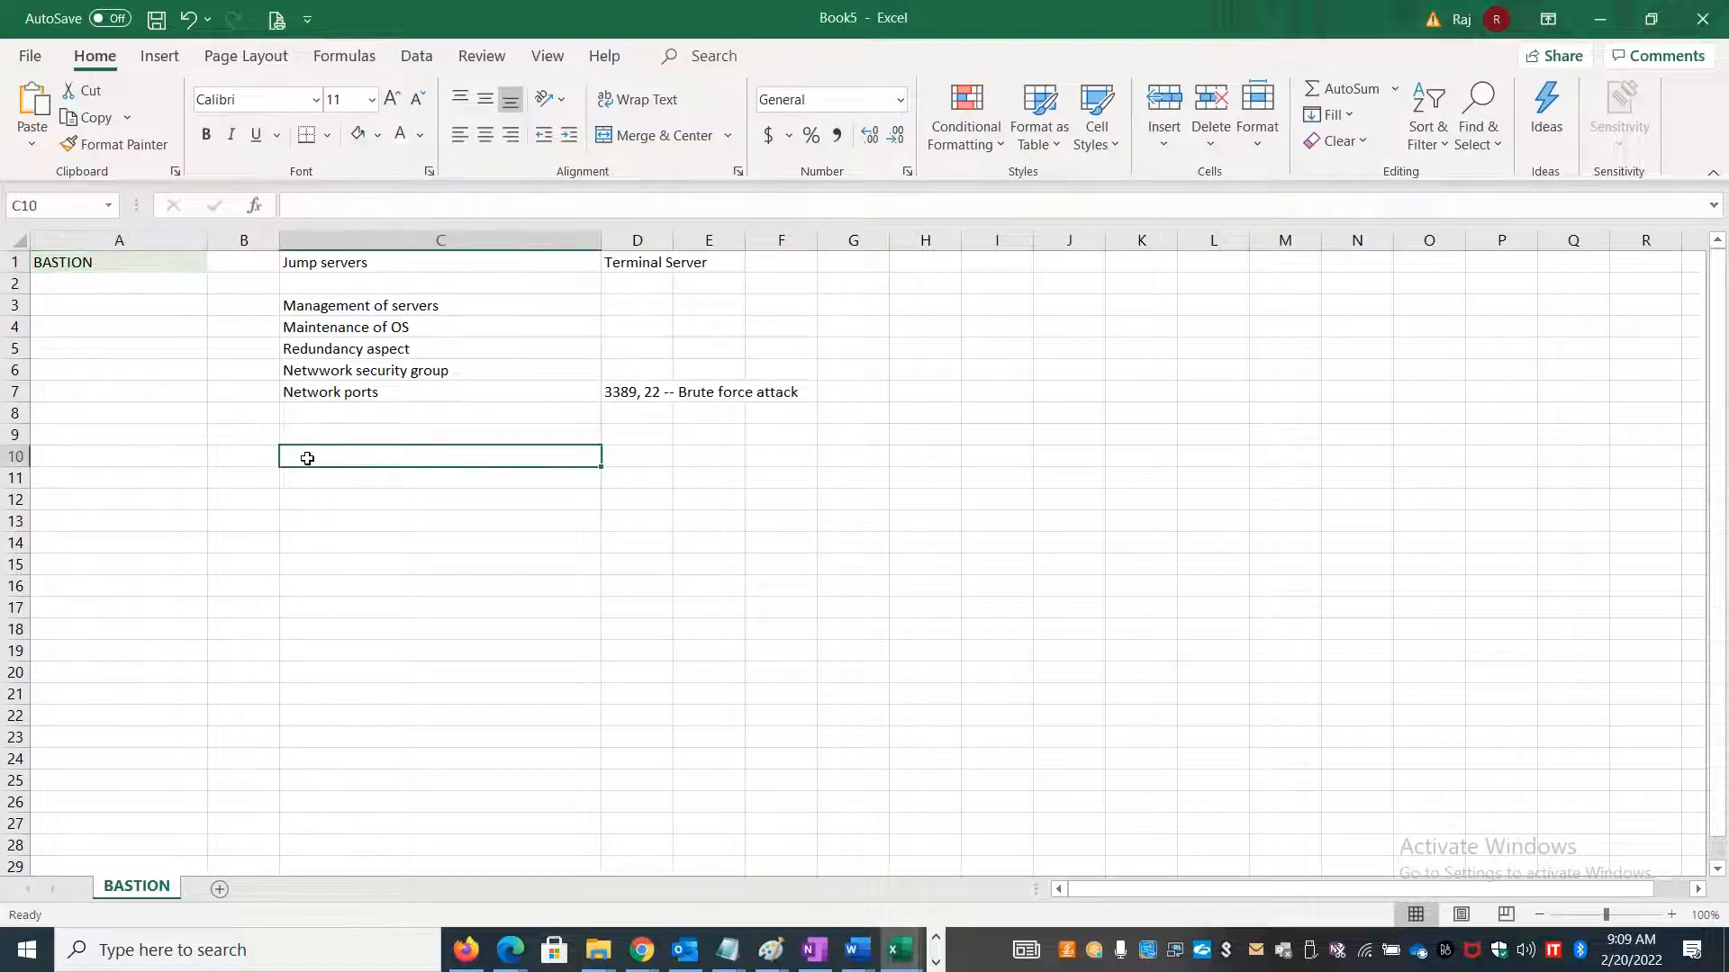
pyautogui.write('Create a s')
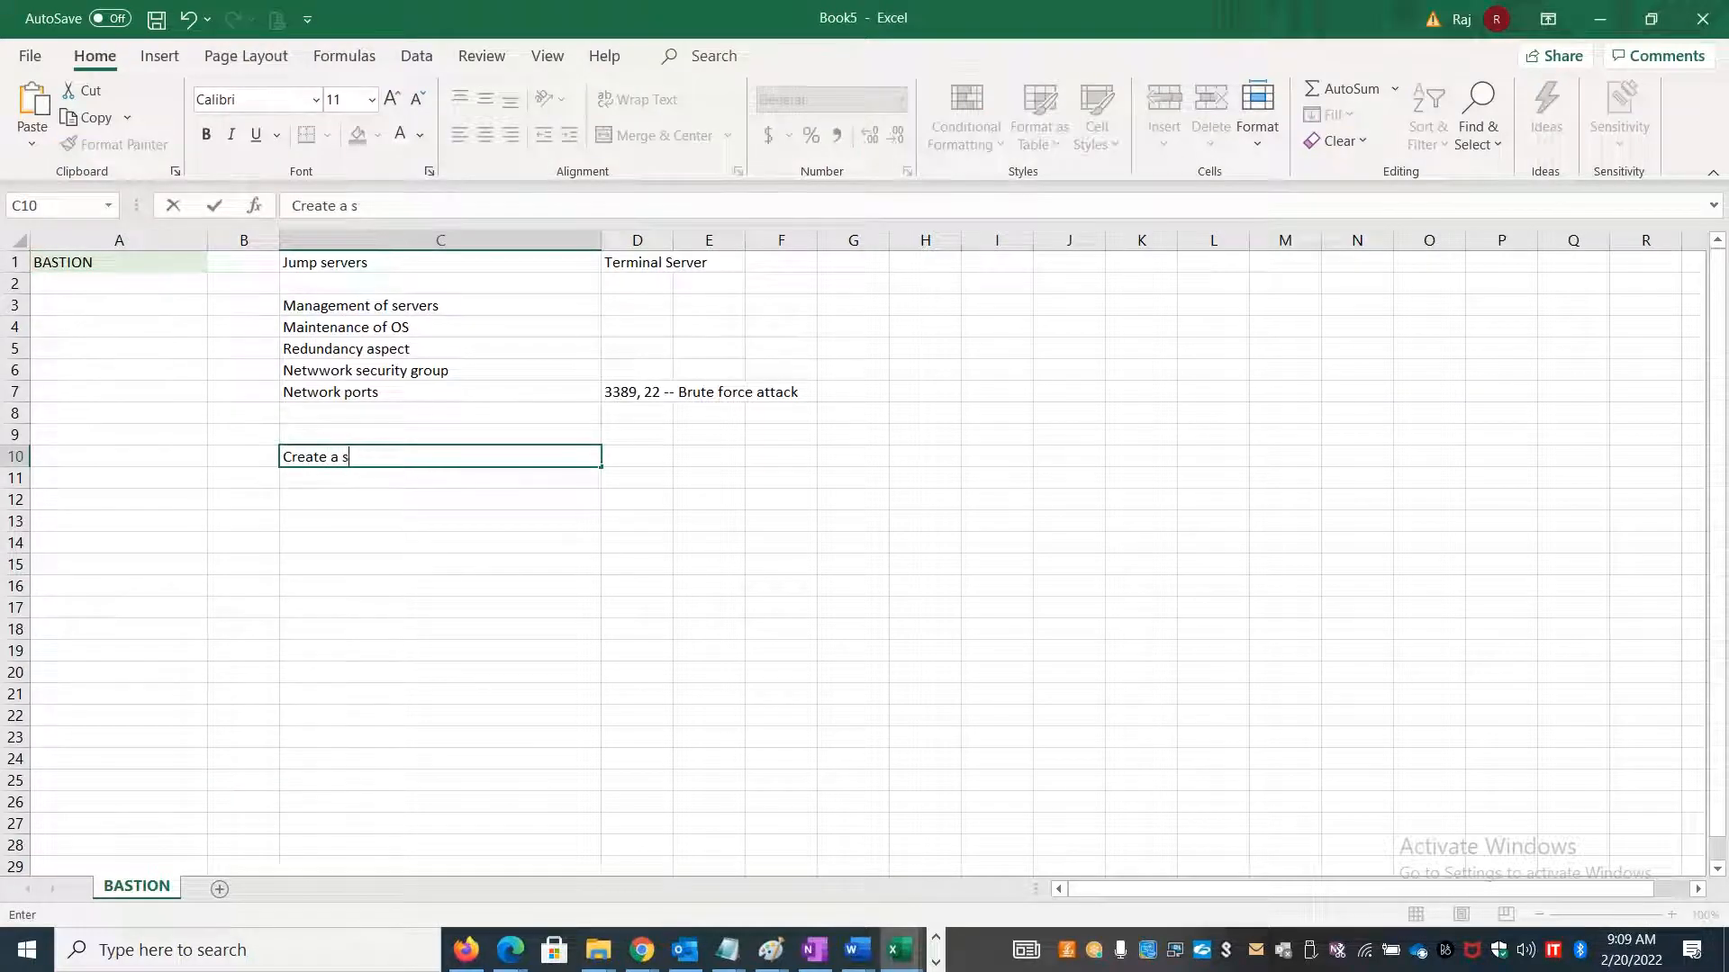
pyautogui.write('ubnet - AzureBastionSubn')
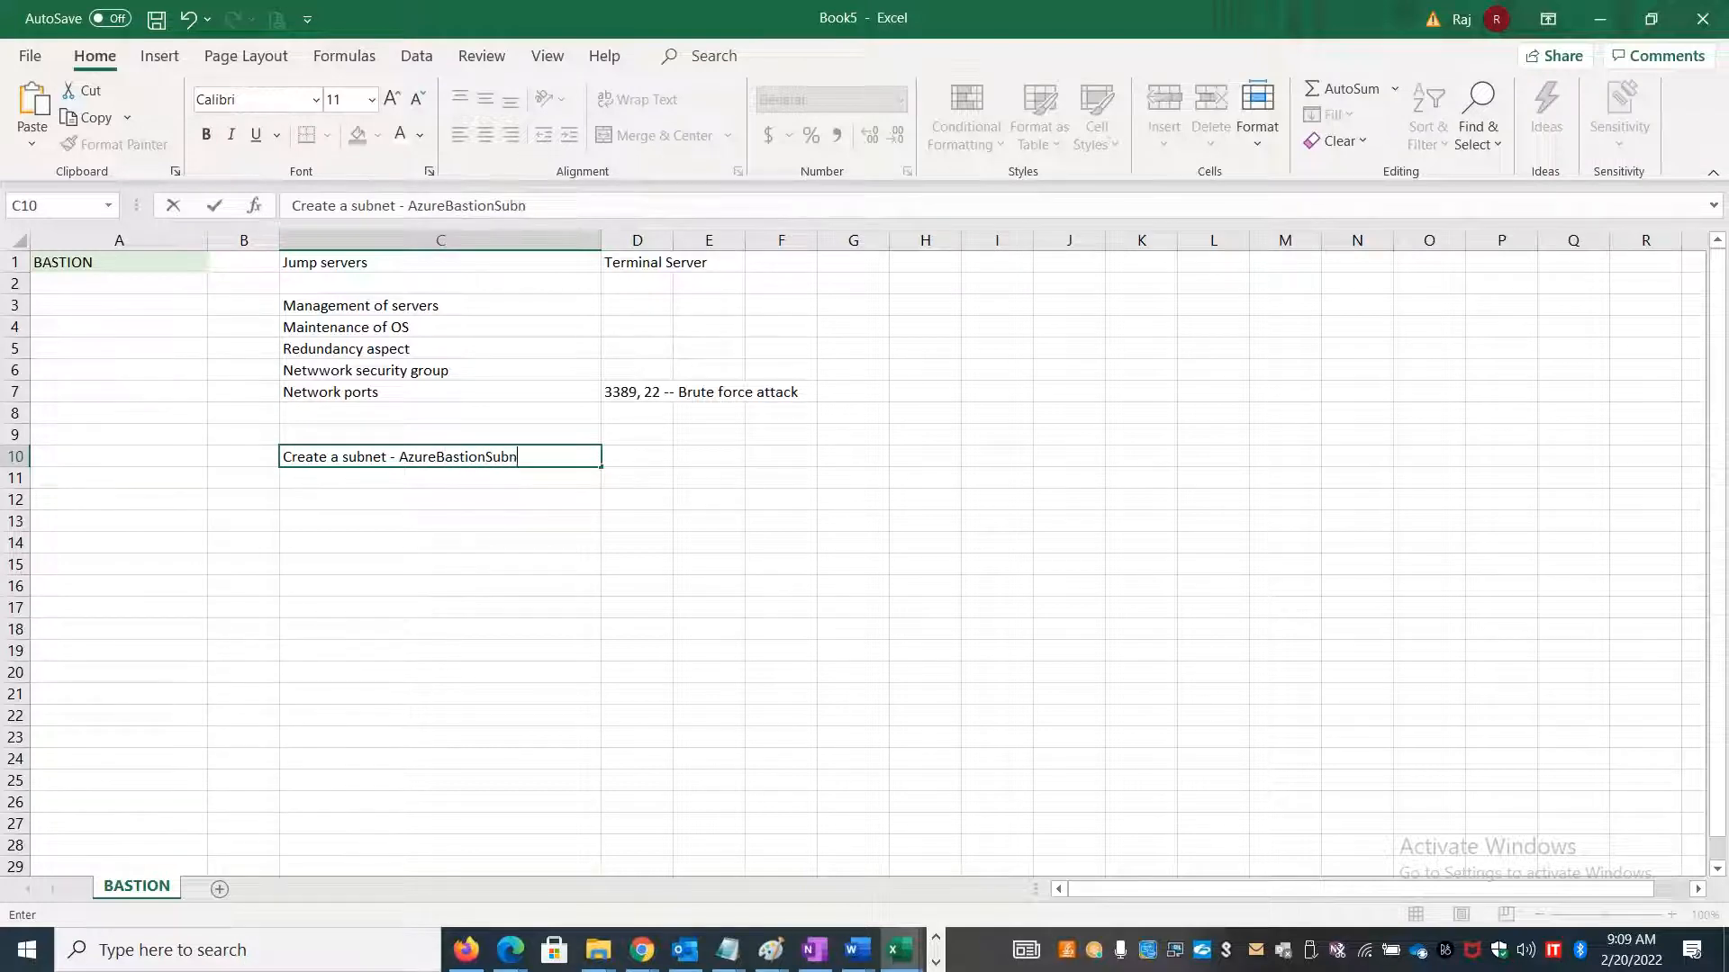
pyautogui.write('et')
pyautogui.doubleClick(484, 457)
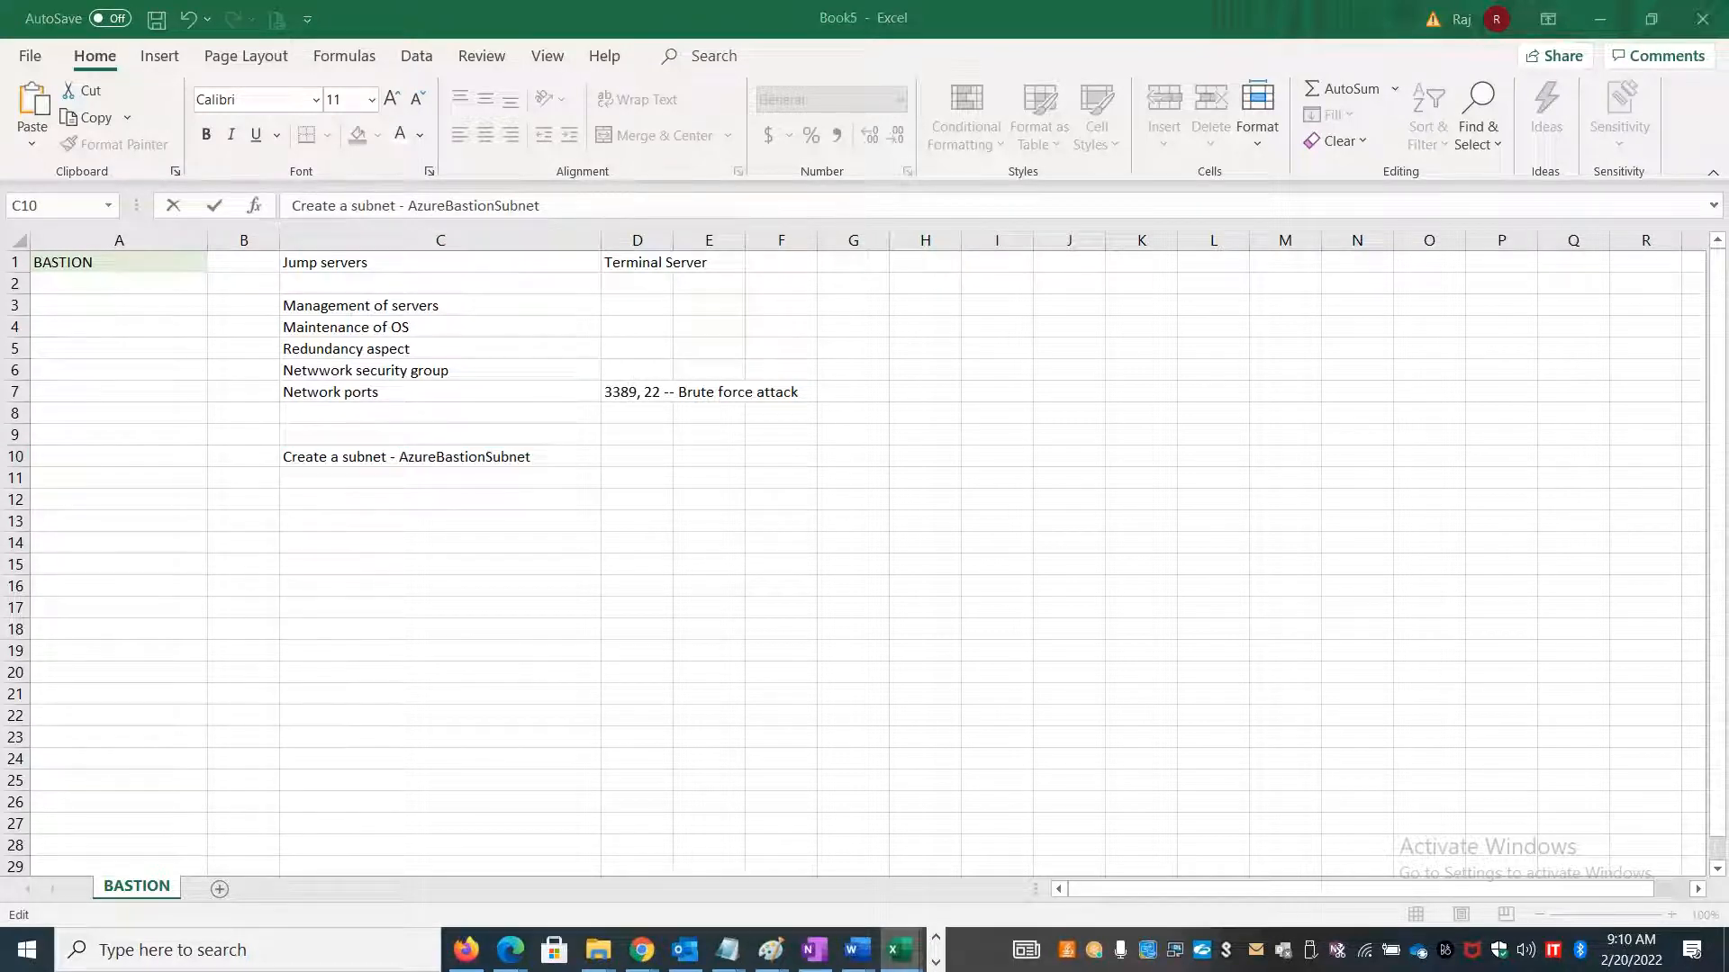
# Switch to the Azure portal in Chrome and go to its home page.
pyautogui.hotkey('alt', 'Tab')
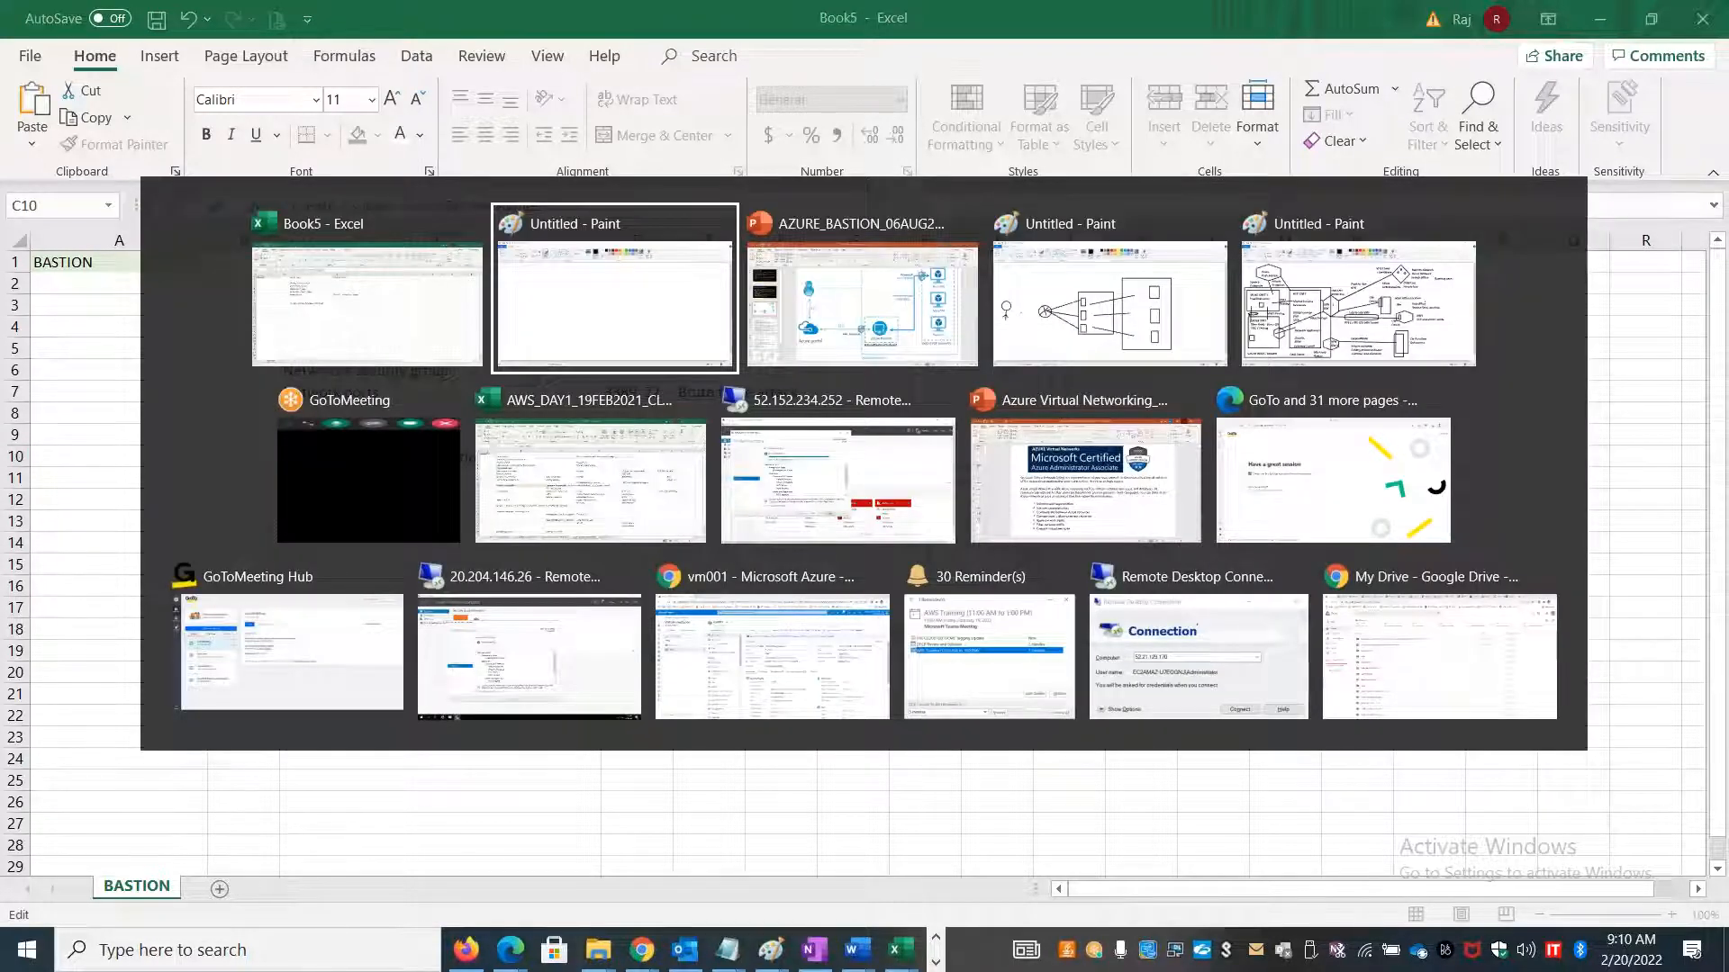
pyautogui.hotkey('alt', 'Tab')
pyautogui.hotkey('alt', 'Tab')
pyautogui.hotkey('alt', 'Tab')
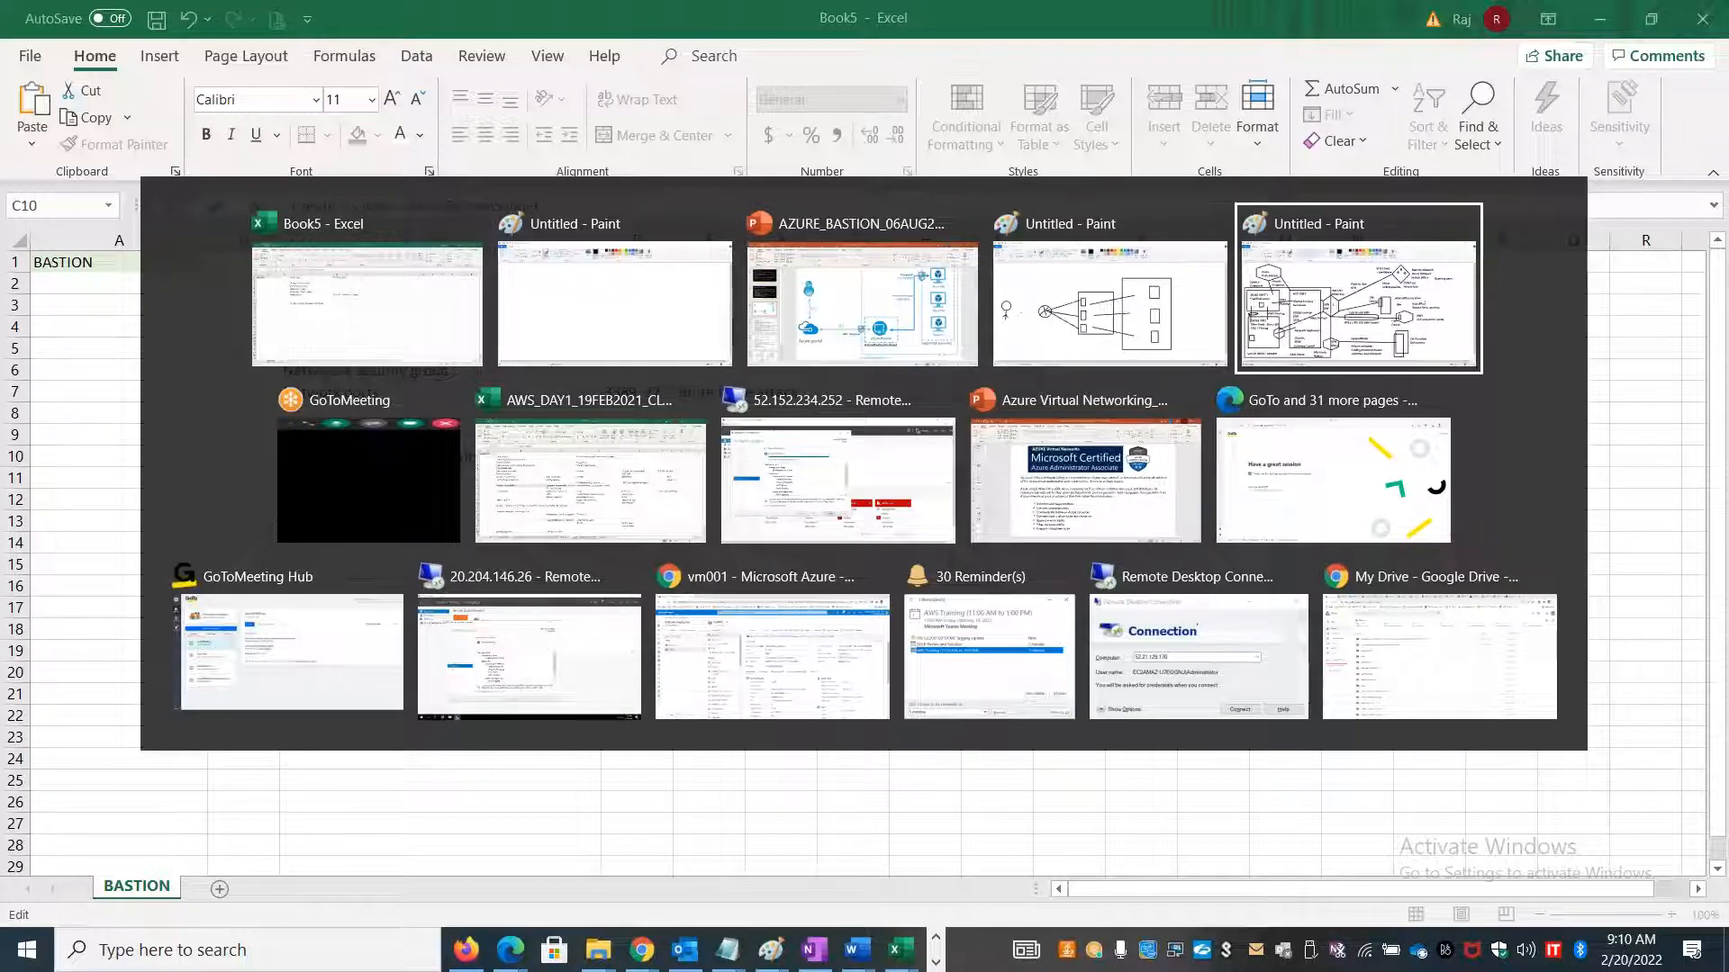
pyautogui.hotkey('alt', 'Tab')
pyautogui.hotkey('alt', 'Tab')
pyautogui.hotkey('alt', 'Tab')
pyautogui.hotkey('alt', 'Tab')
pyautogui.hotkey('alt', 'Tab')
pyautogui.hotkey('alt', 'Tab')
pyautogui.hotkey('alt', 'Tab')
pyautogui.hotkey('alt', 'Tab')
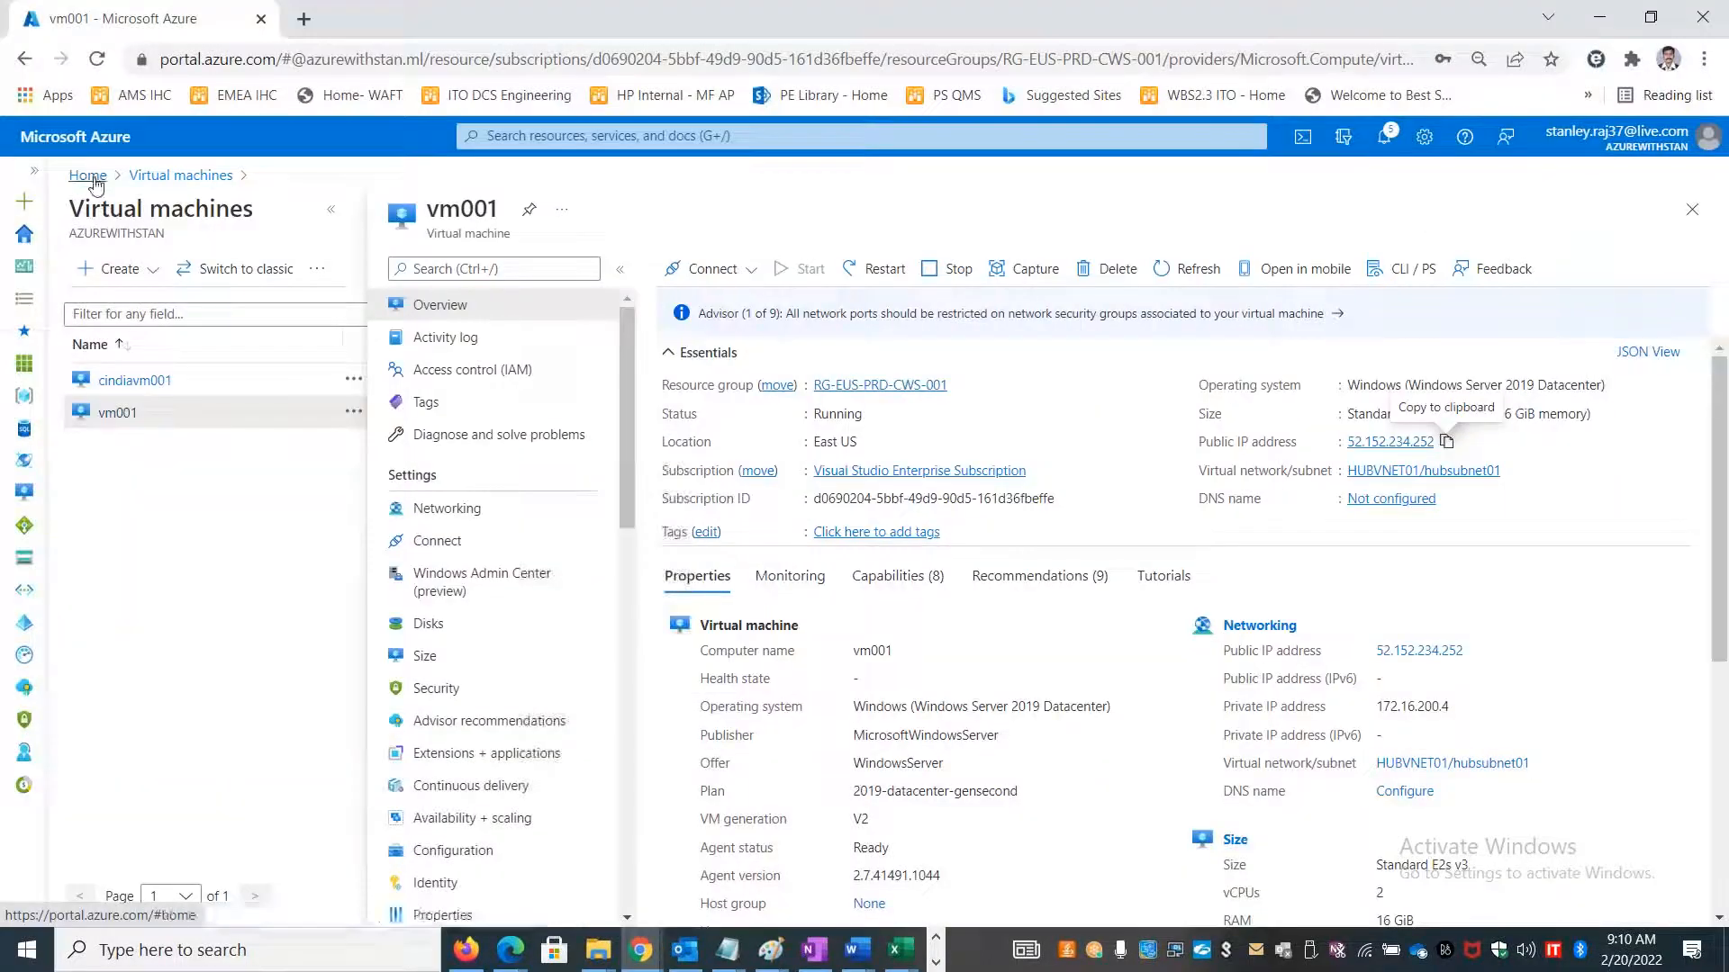
pyautogui.click(87, 175)
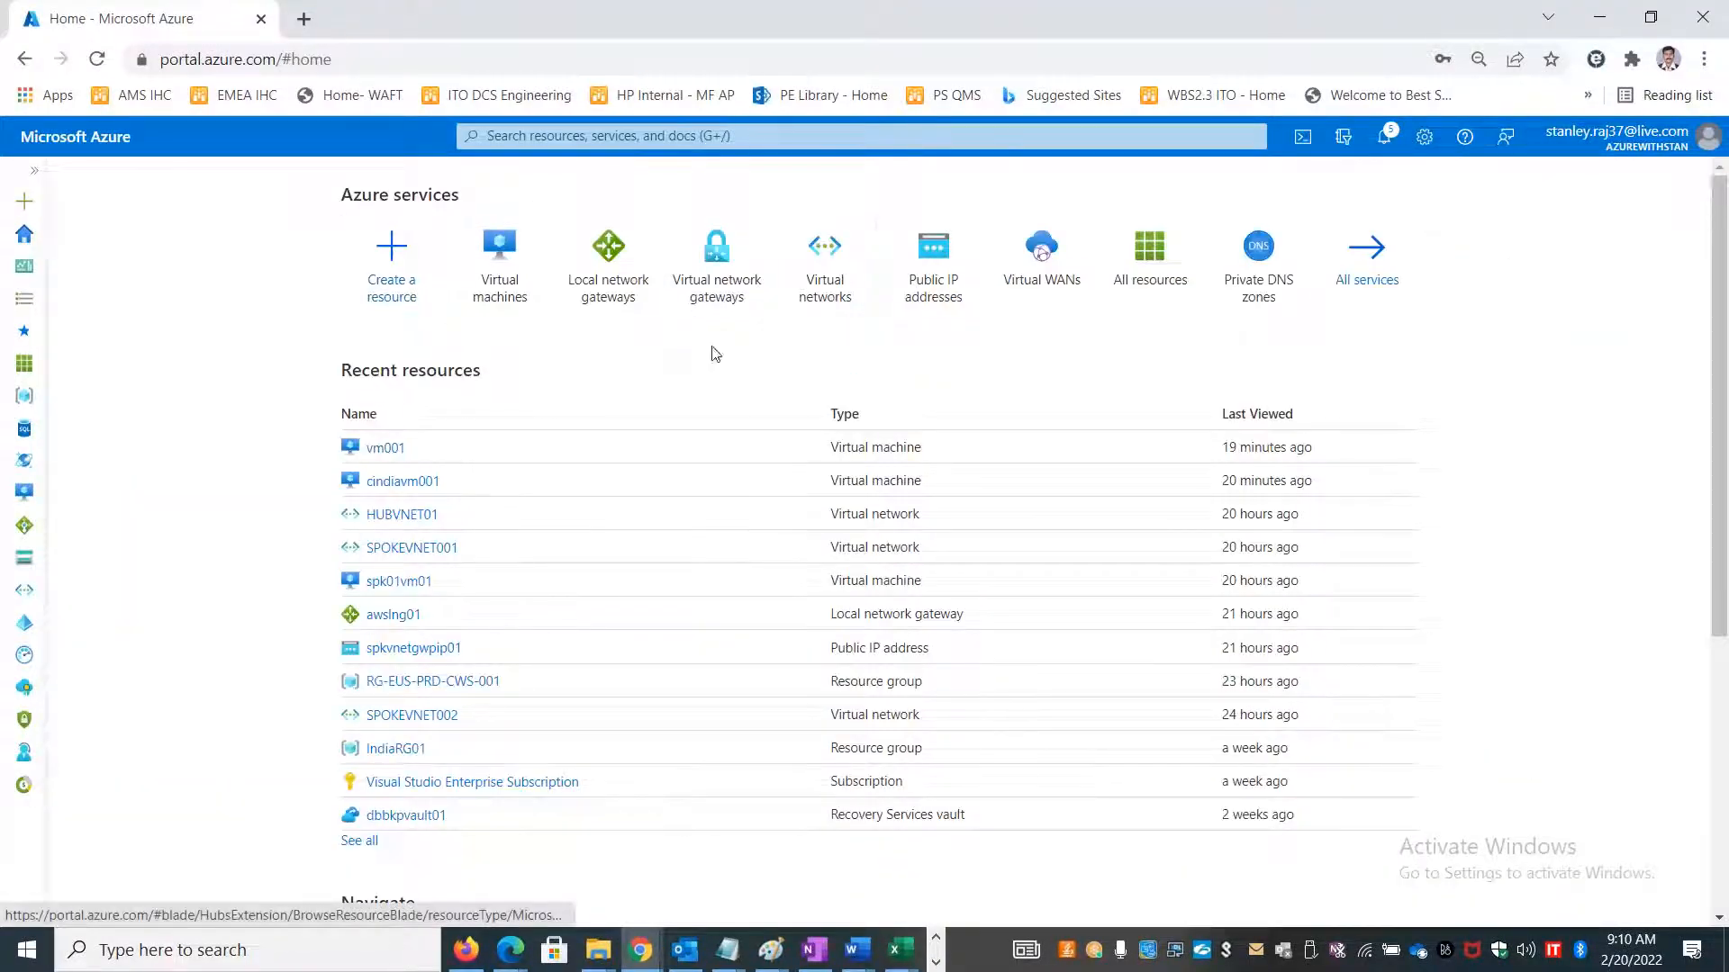
# Open the virtual network SPOKEVNET001 and show its subnets, with the list of virtual networks collapsed.
pyautogui.click(847, 296)
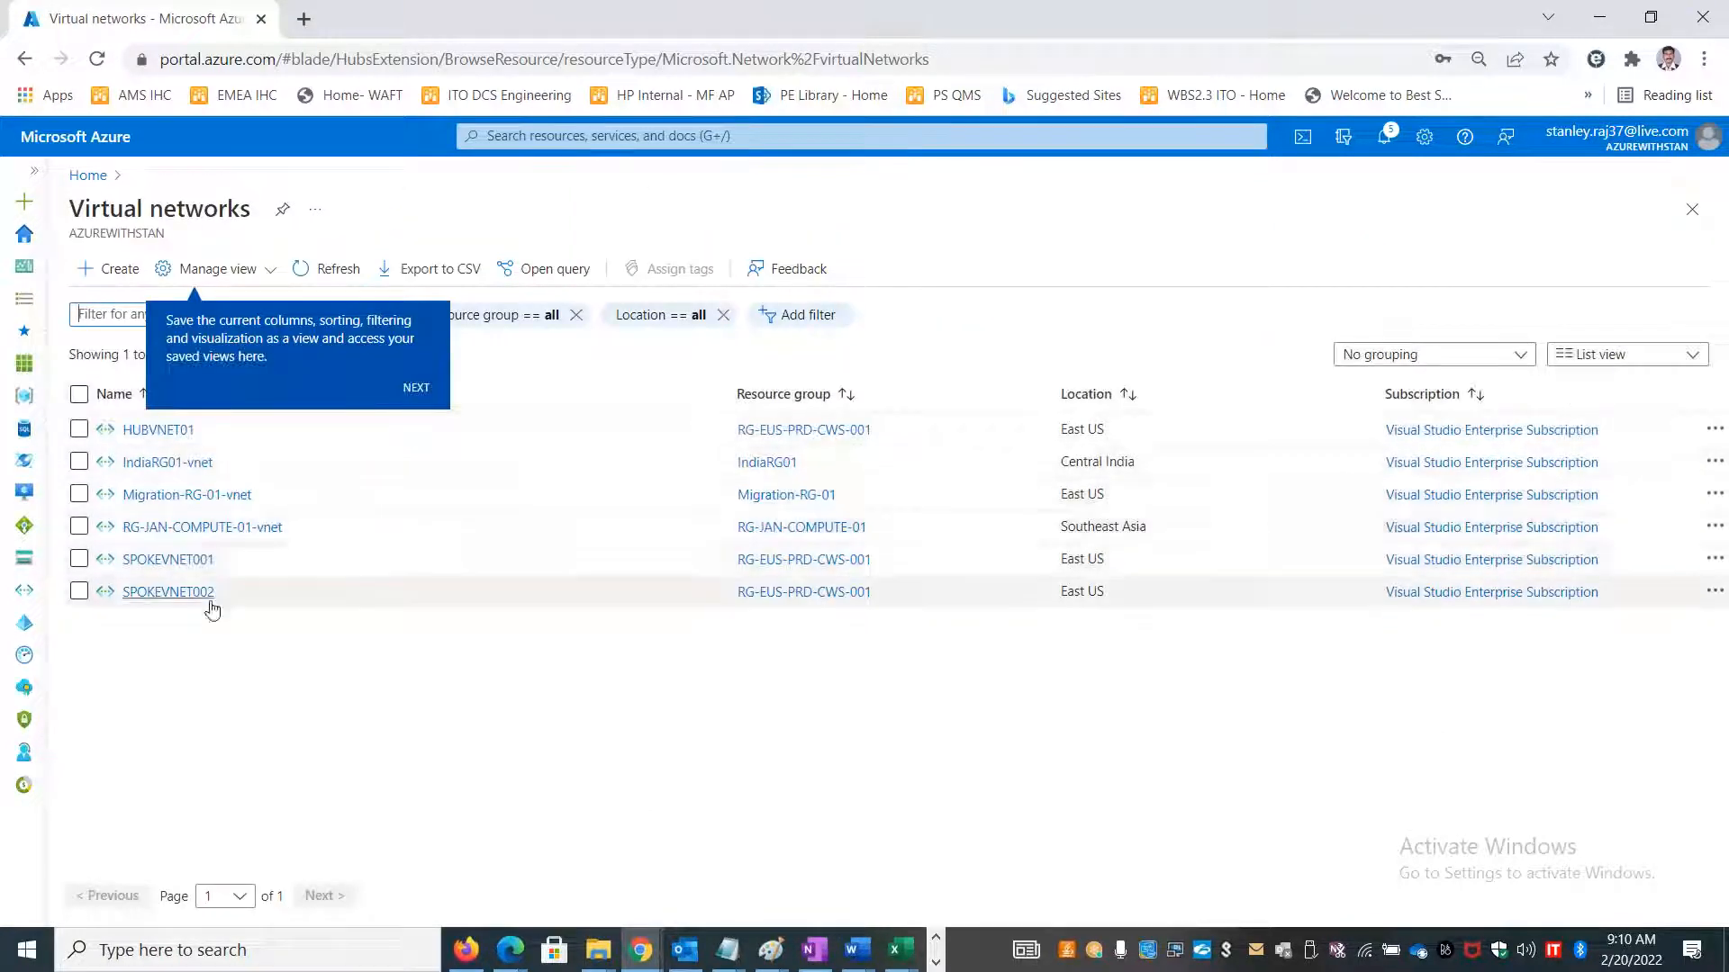
pyautogui.click(185, 559)
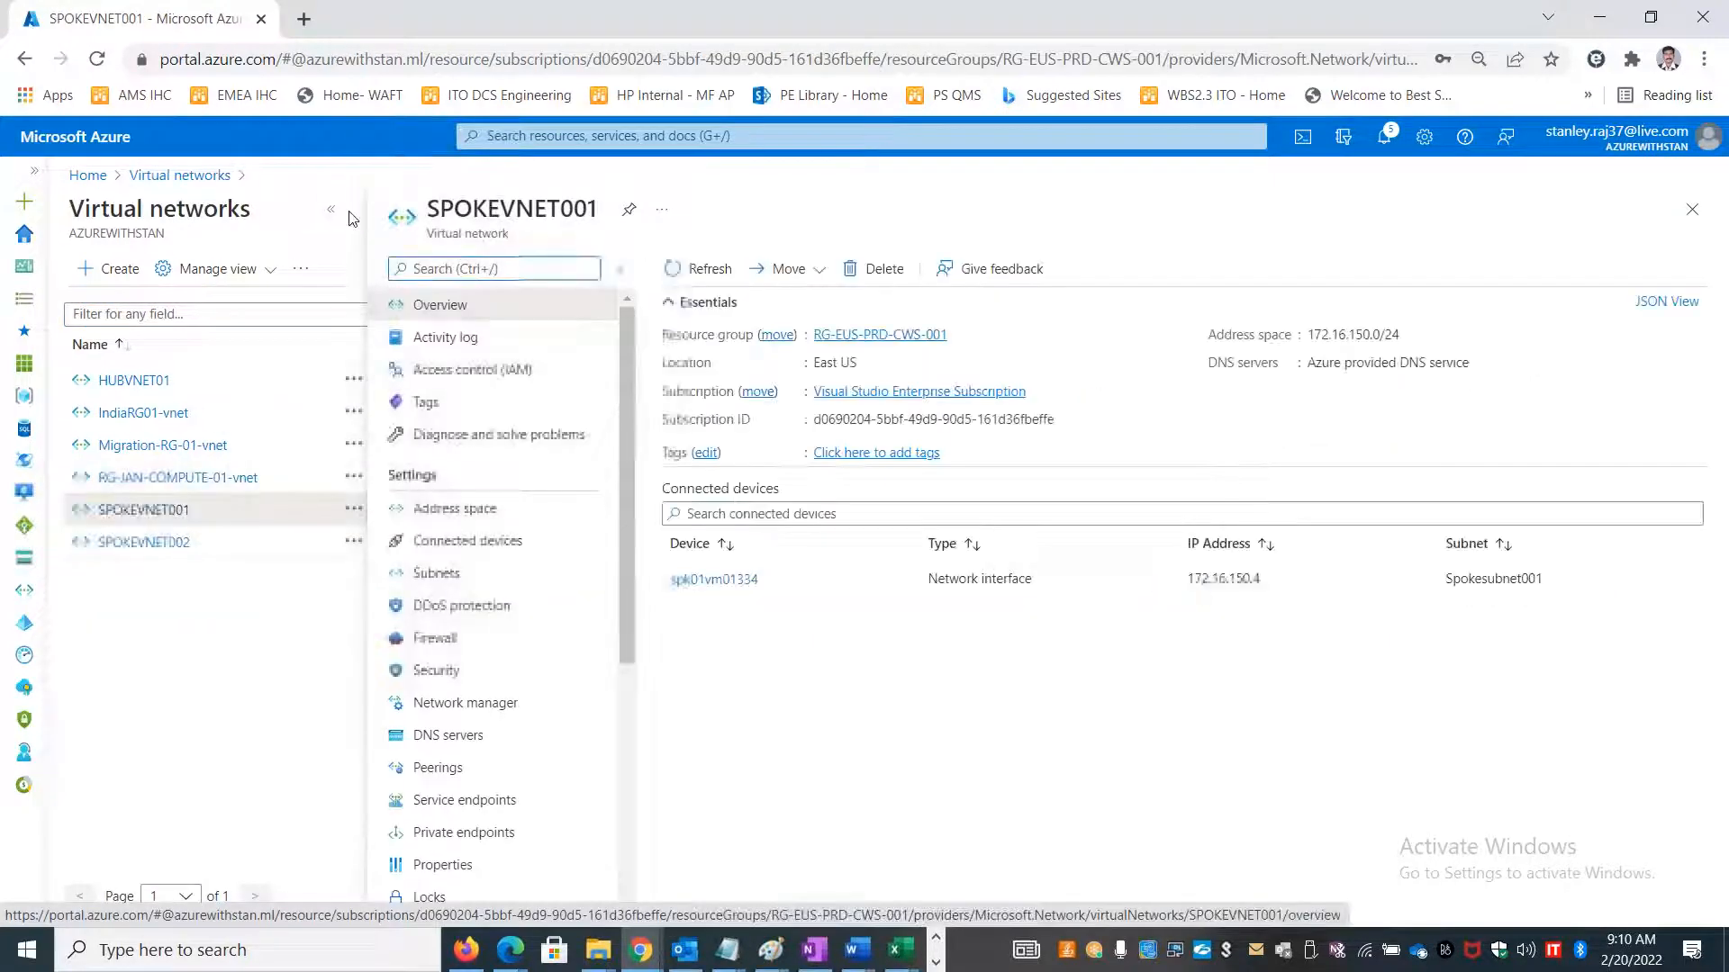
pyautogui.click(331, 211)
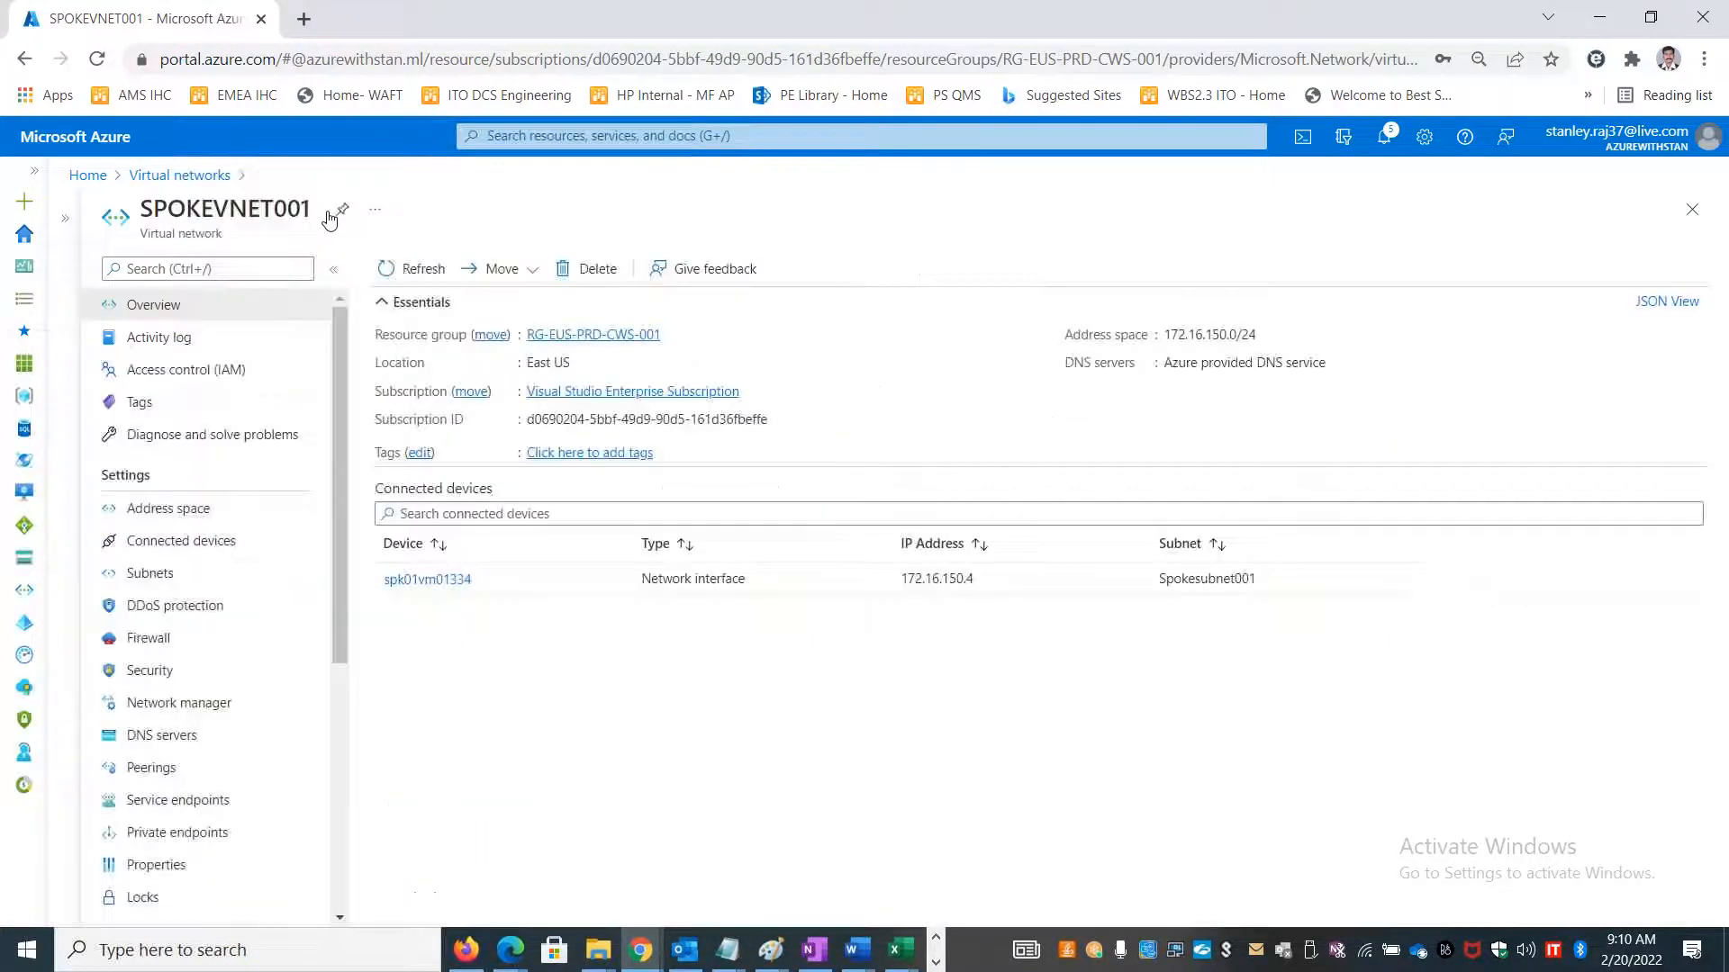
pyautogui.click(177, 573)
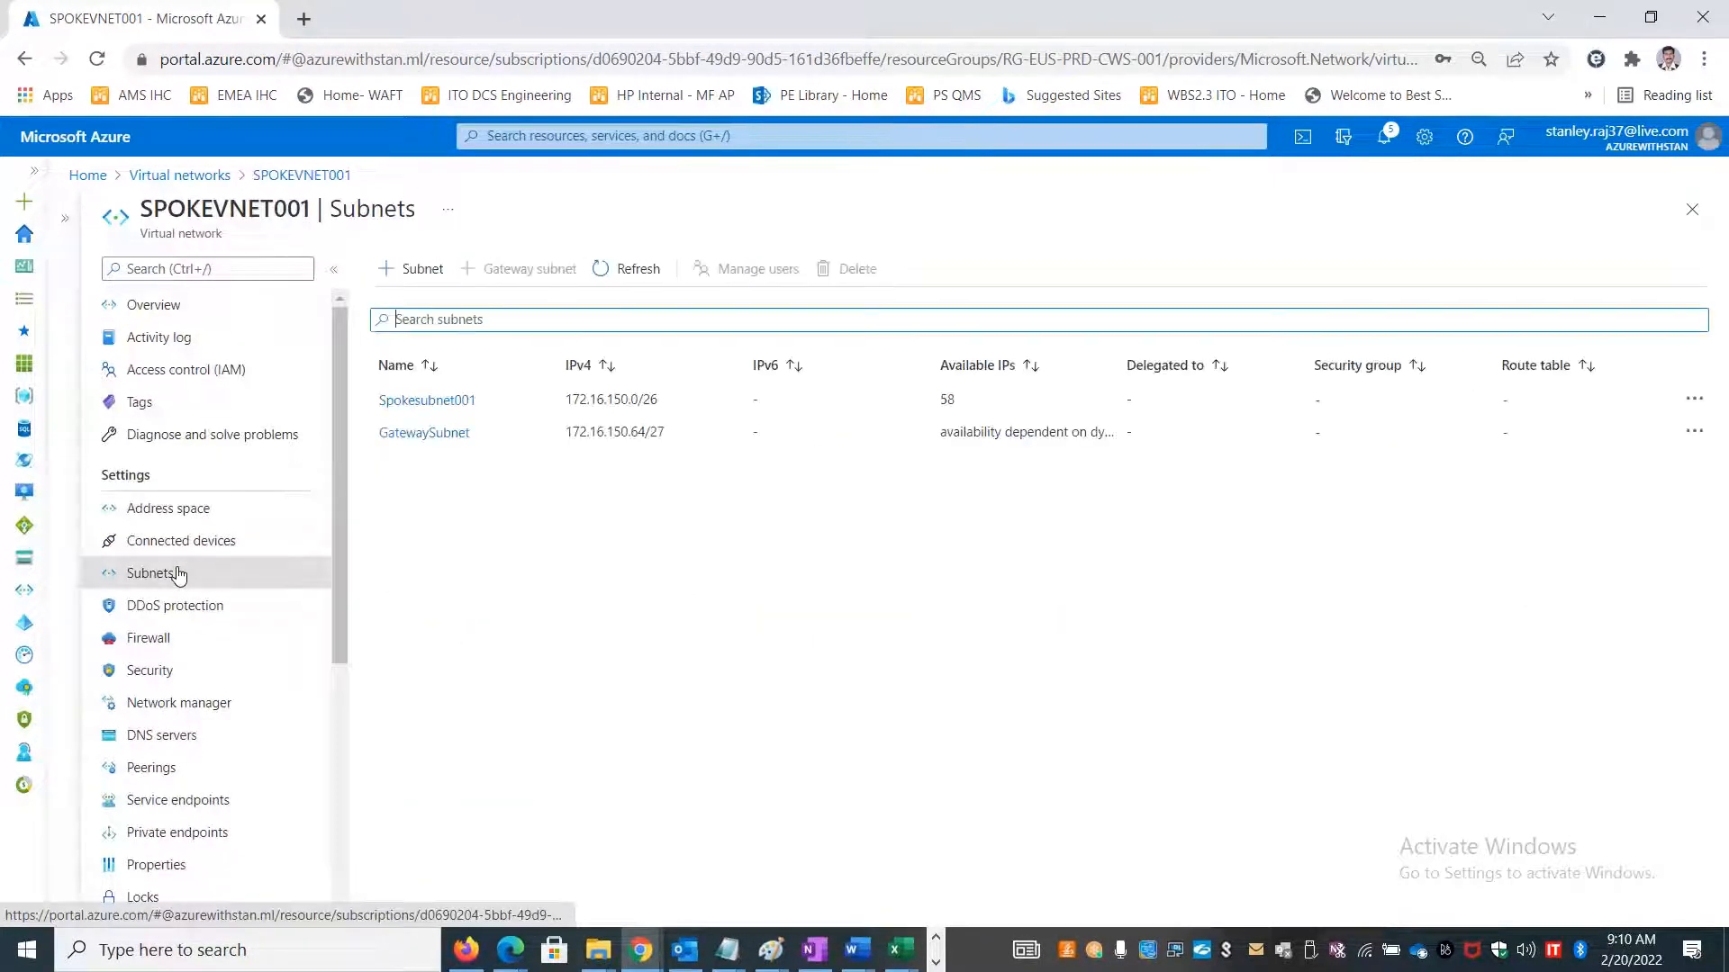
# Fill in a new subnet named AzureBastionSubnet for SPOKEVNET001 and discard it by returning to the virtual networks list.
pyautogui.click(413, 269)
pyautogui.click(1270, 279)
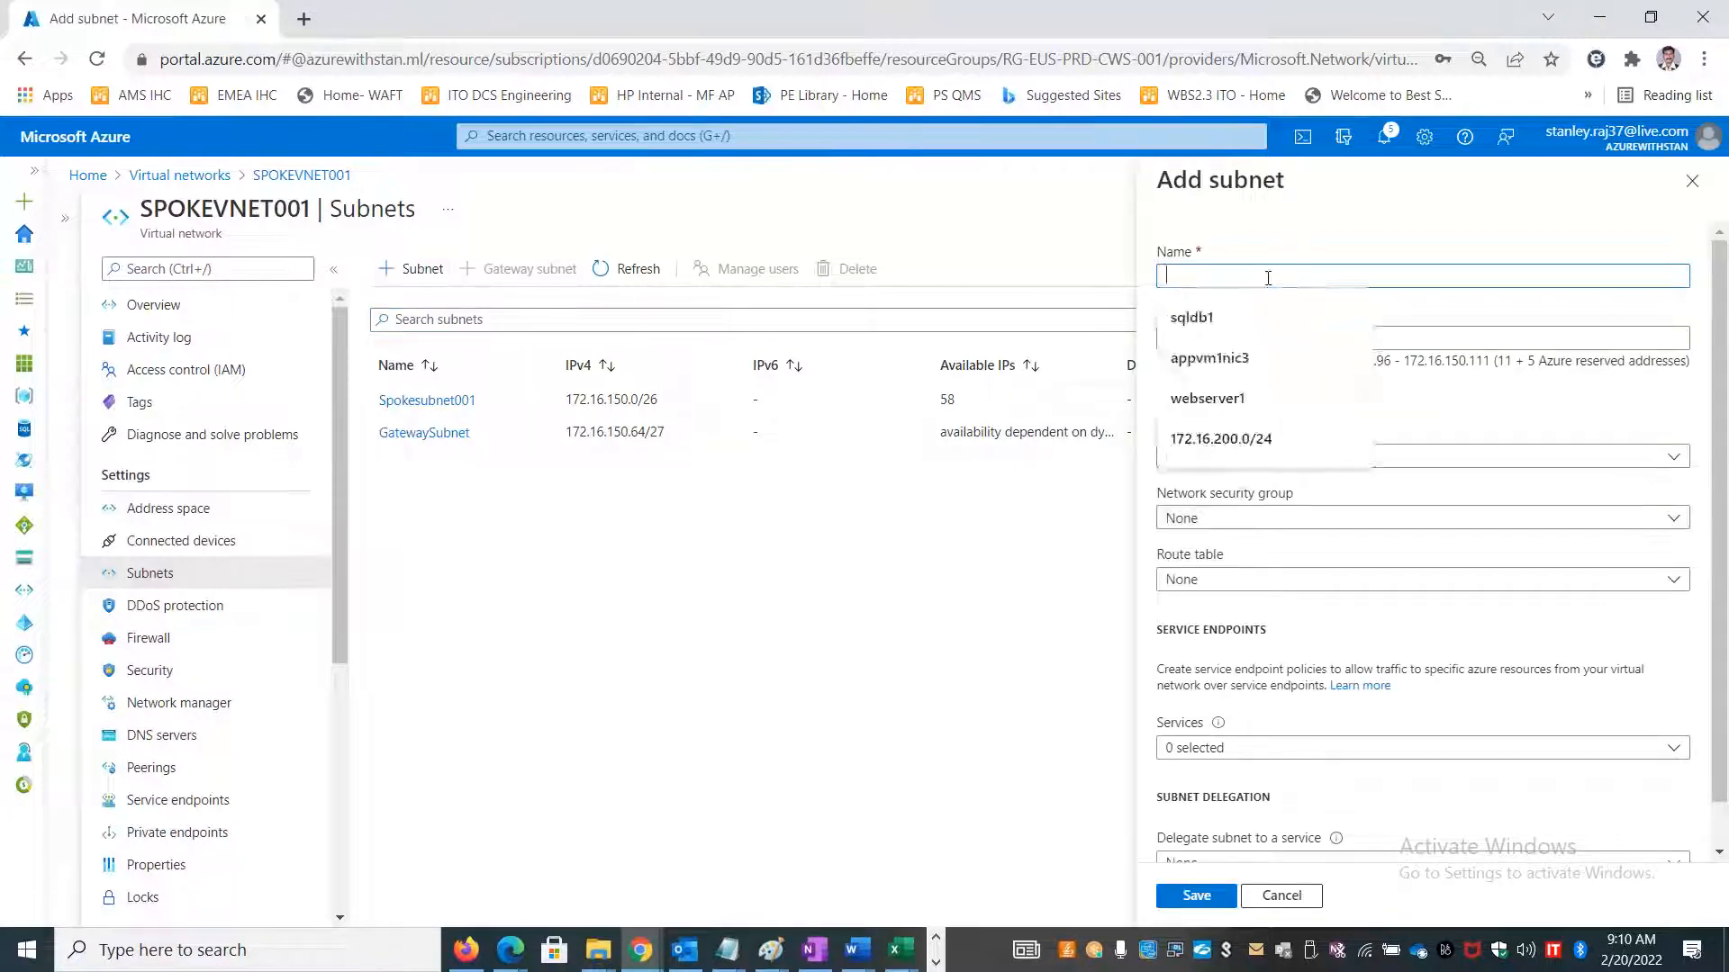
pyautogui.write('Azure')
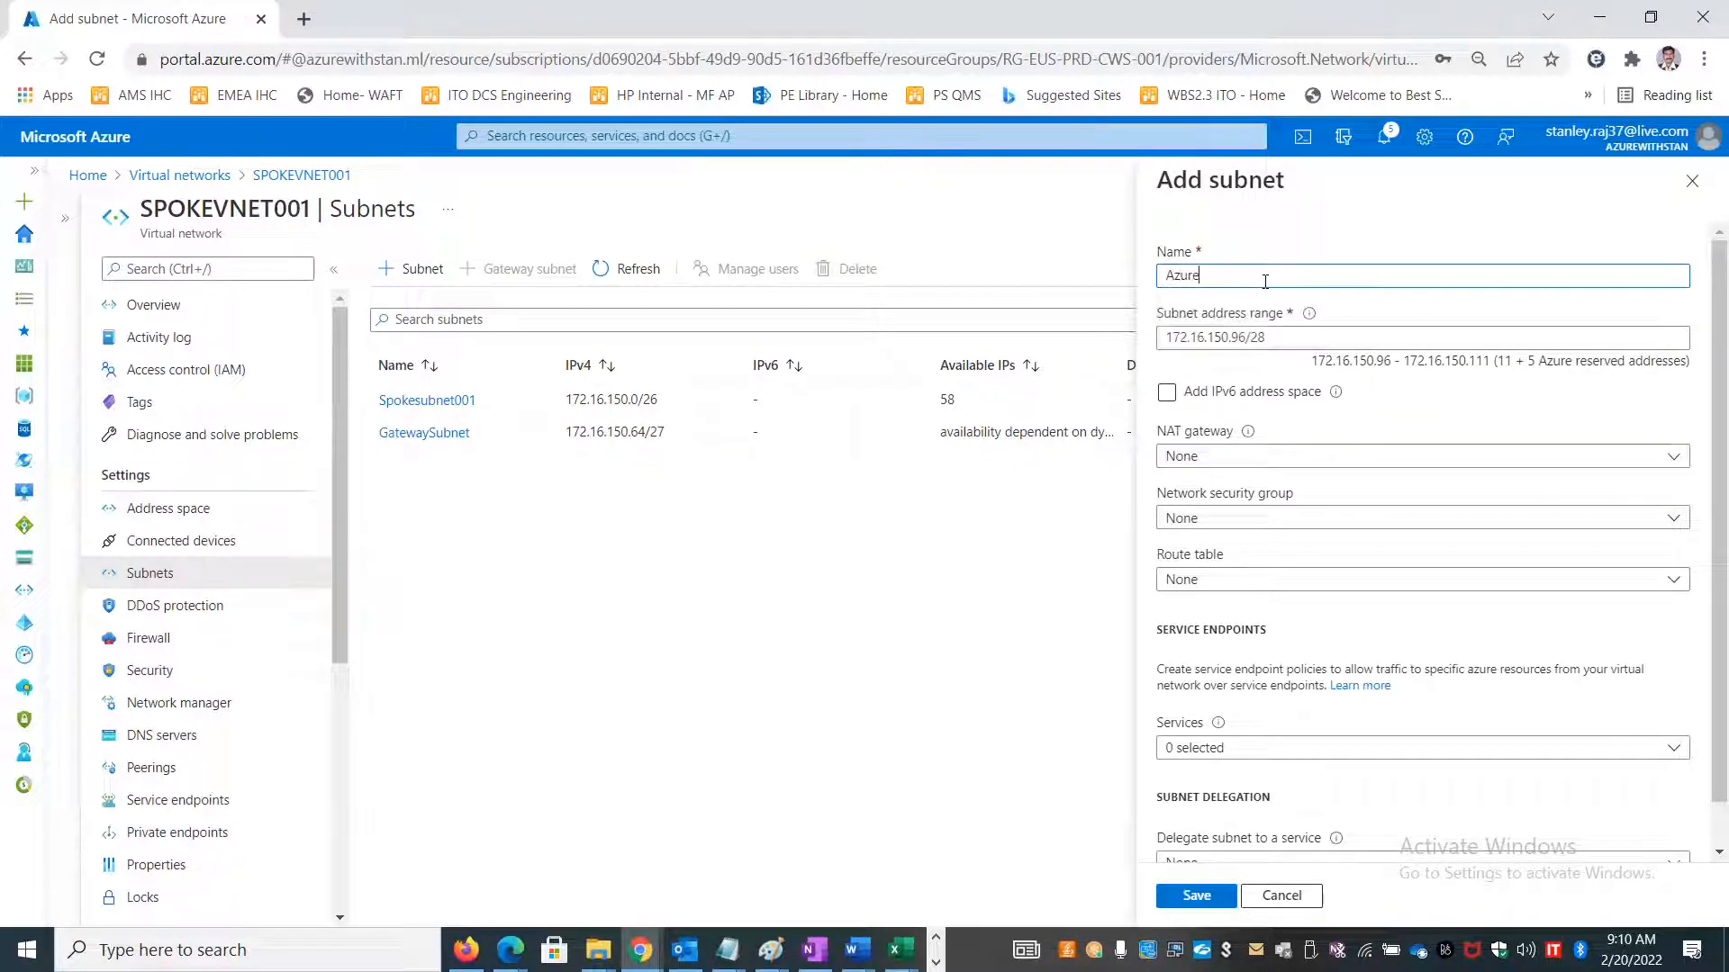
pyautogui.write('BastionSubnet')
pyautogui.click(180, 175)
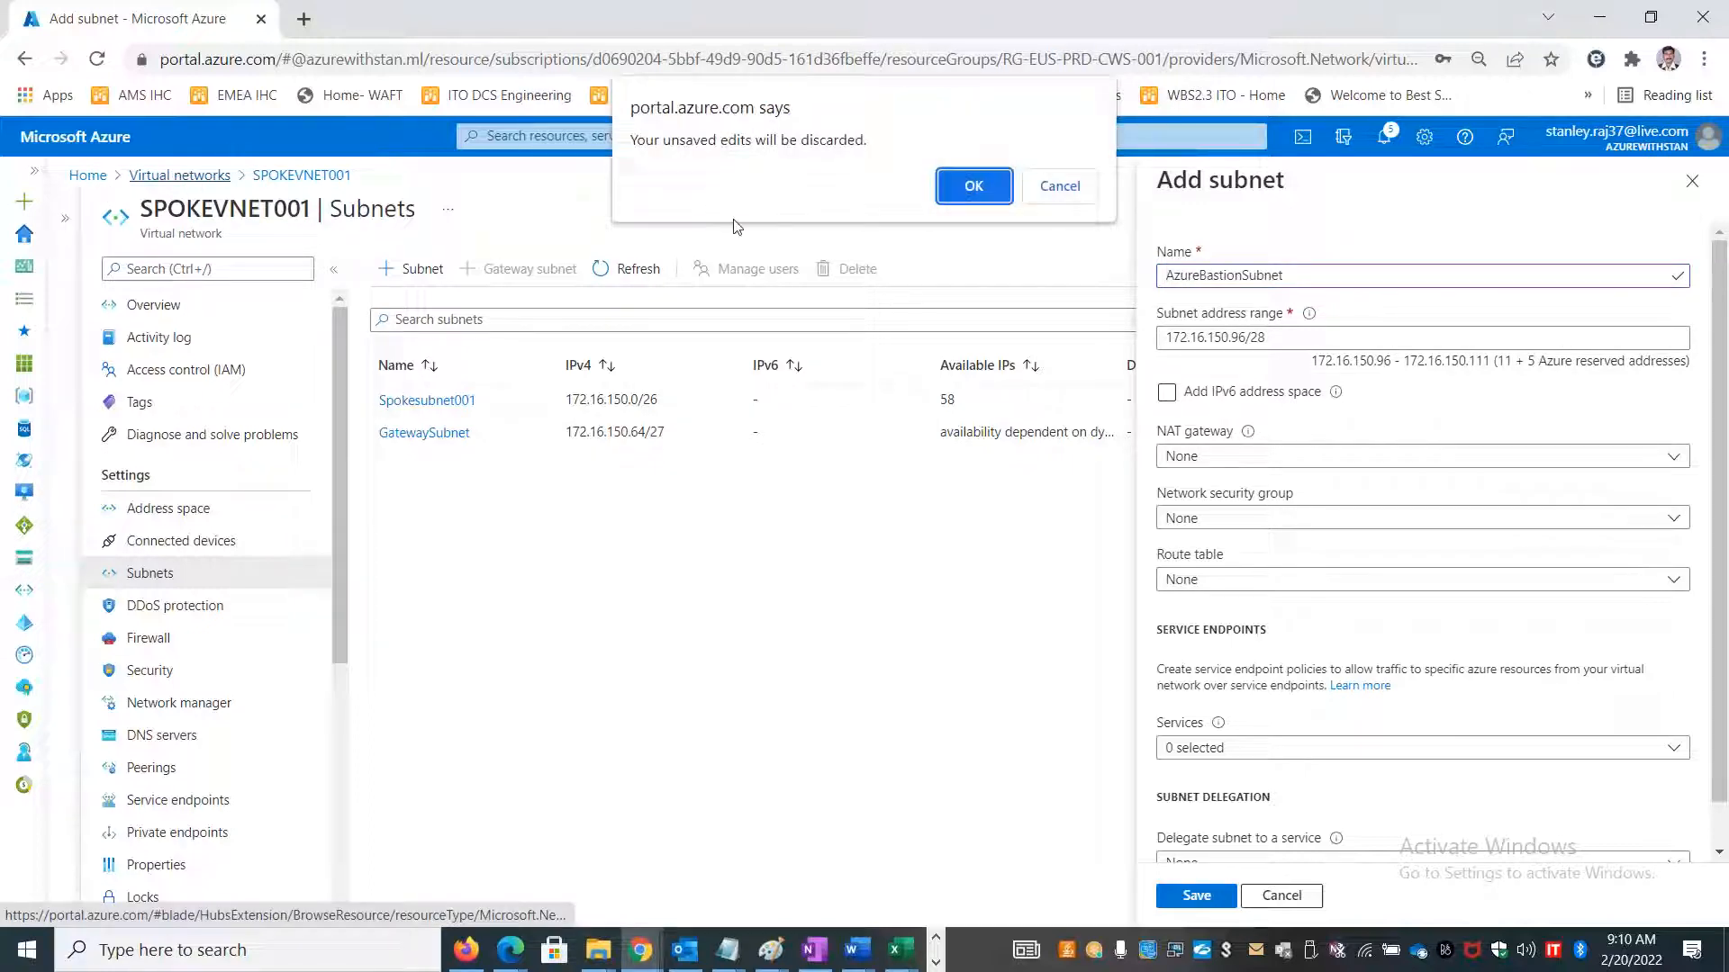
pyautogui.click(974, 185)
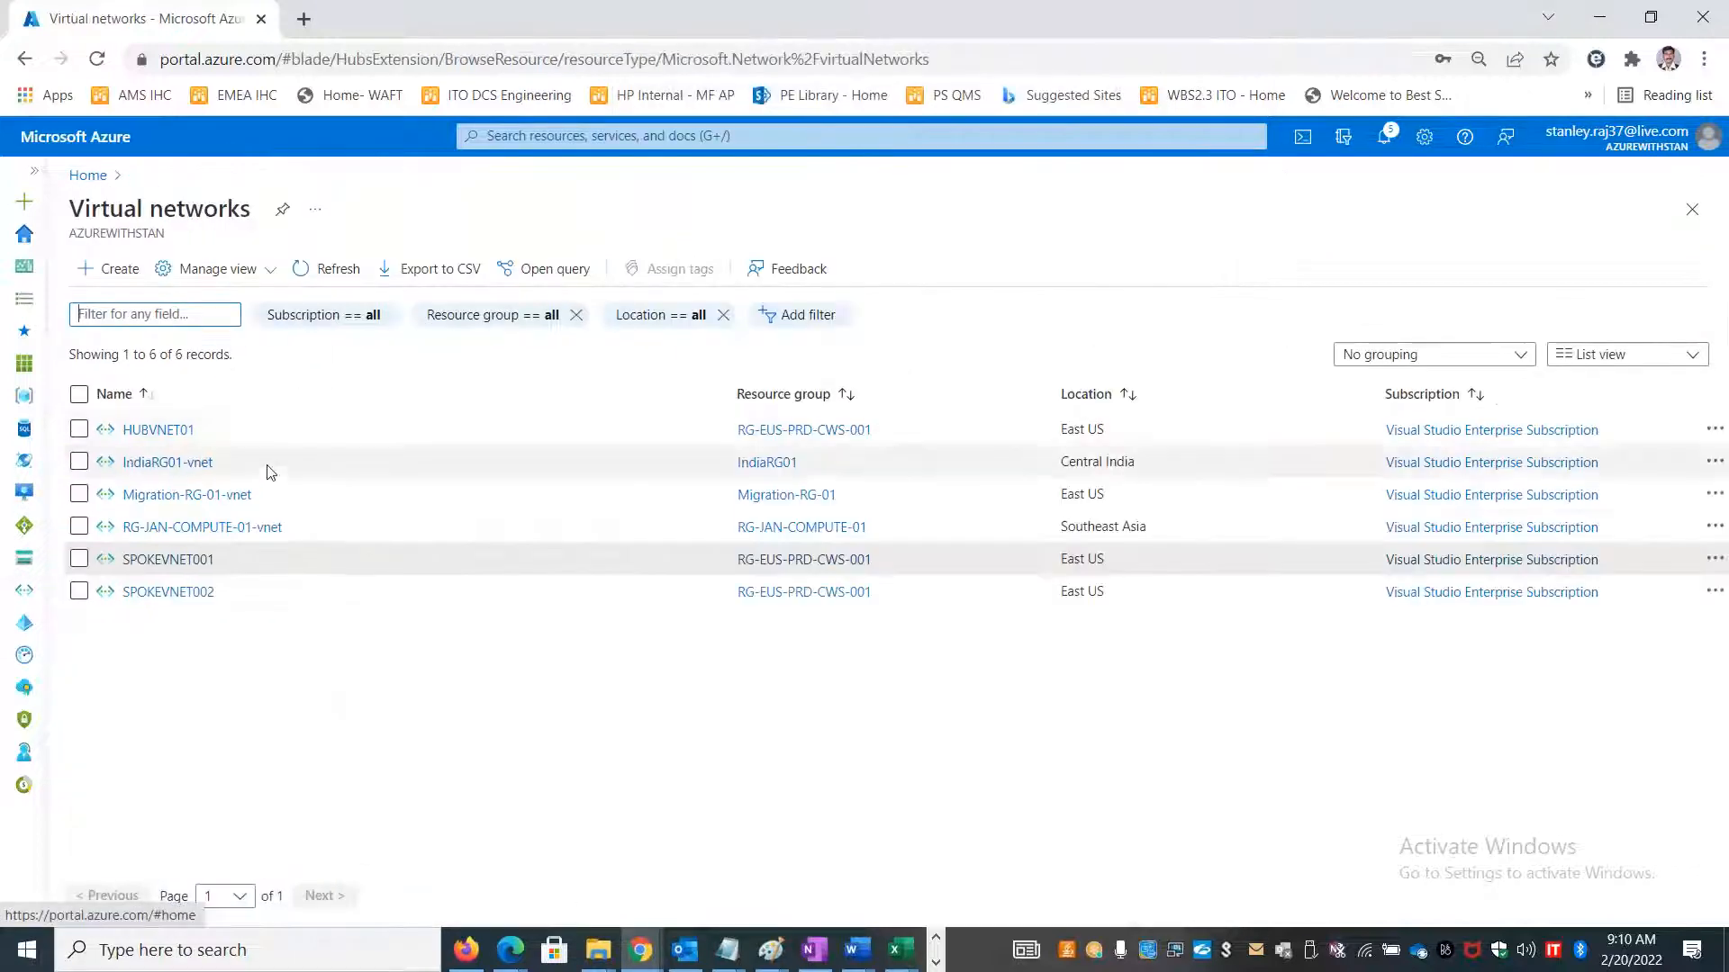
# Open the virtual machine vm001 from the portal home page and choose Bastion as its connection method.
pyautogui.click(88, 175)
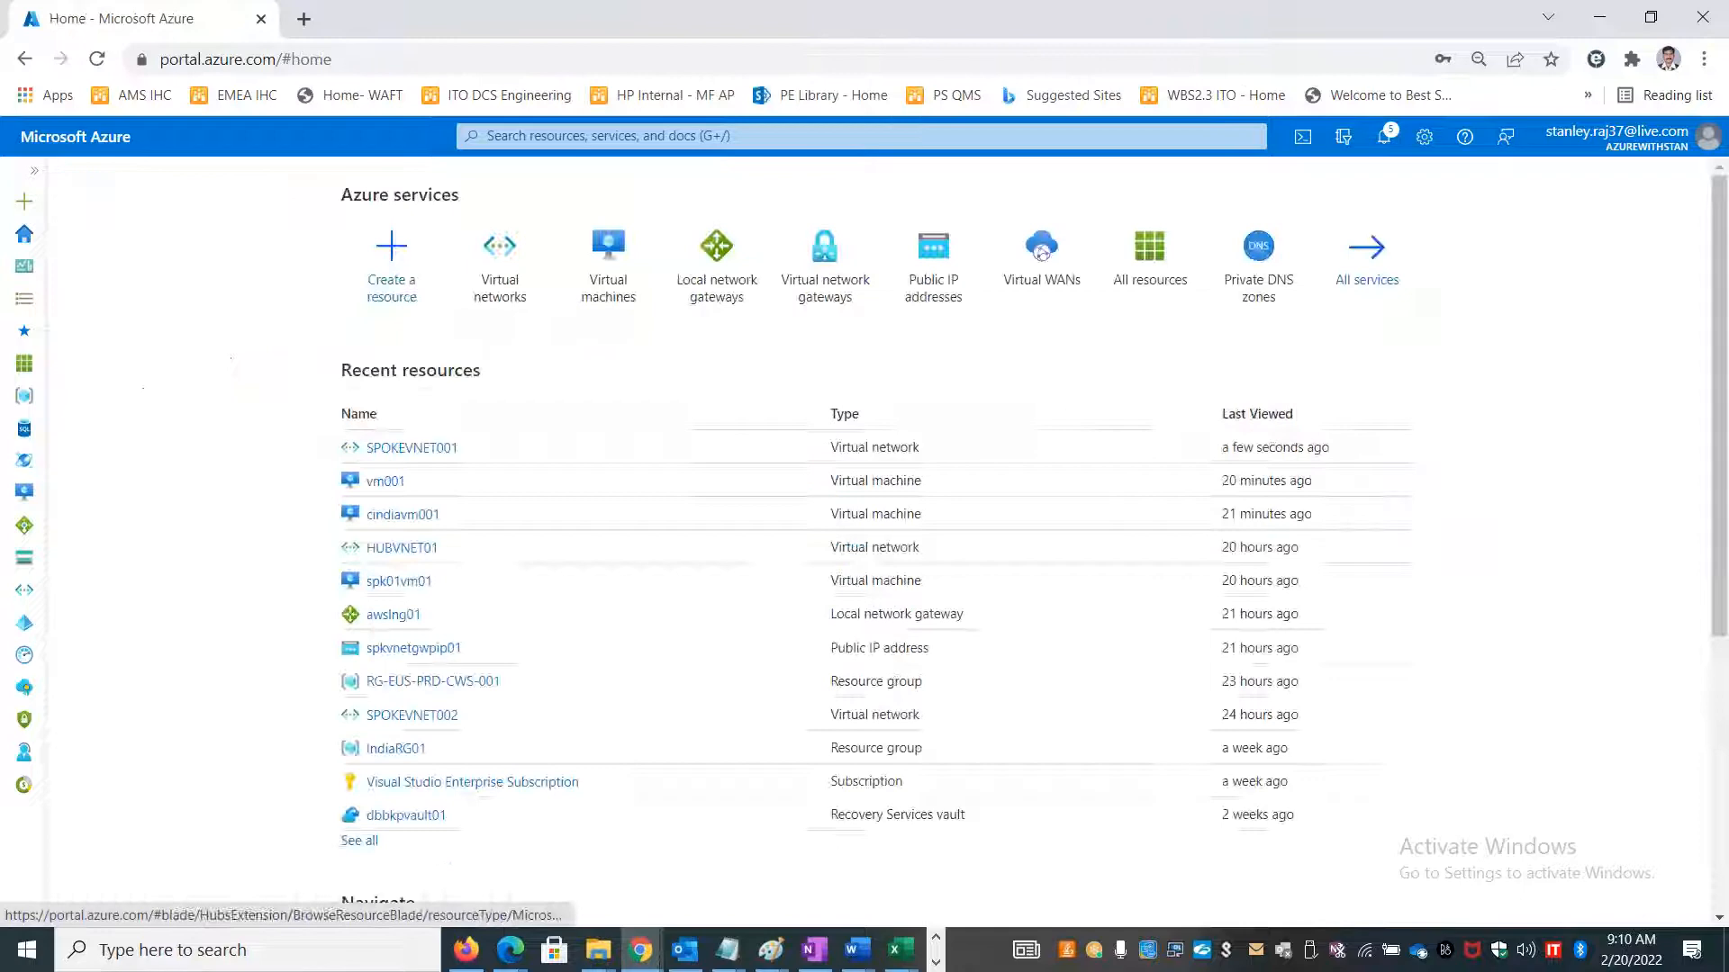
pyautogui.click(618, 277)
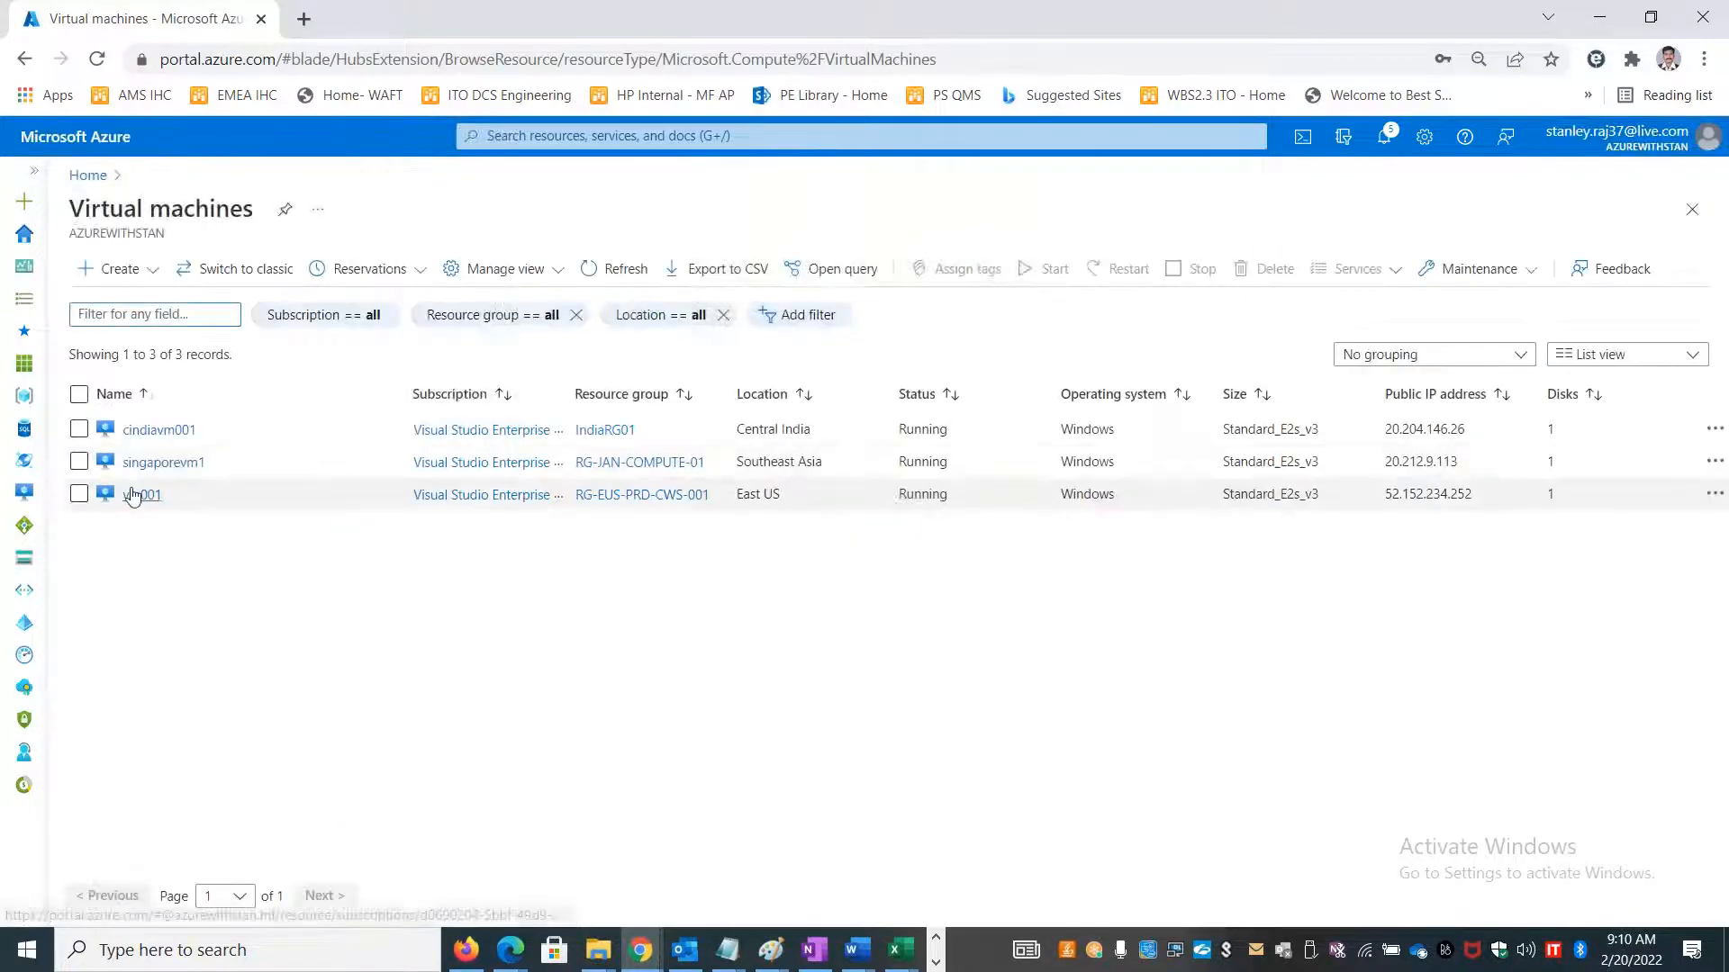
pyautogui.click(142, 495)
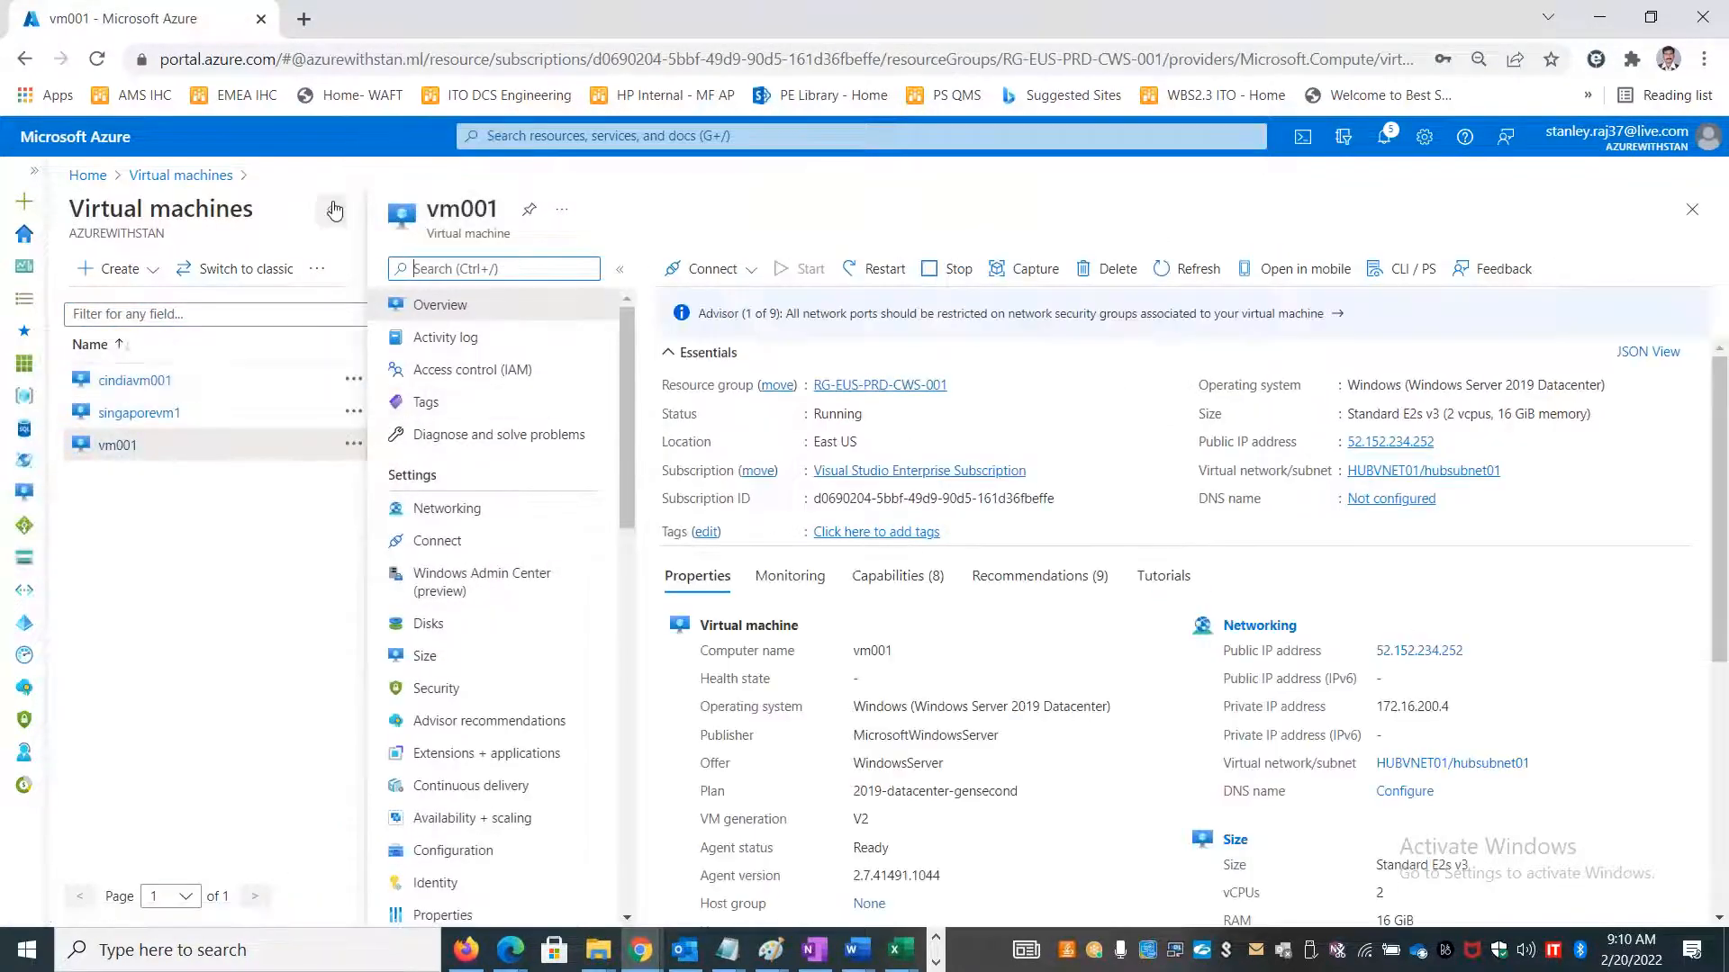
pyautogui.click(334, 209)
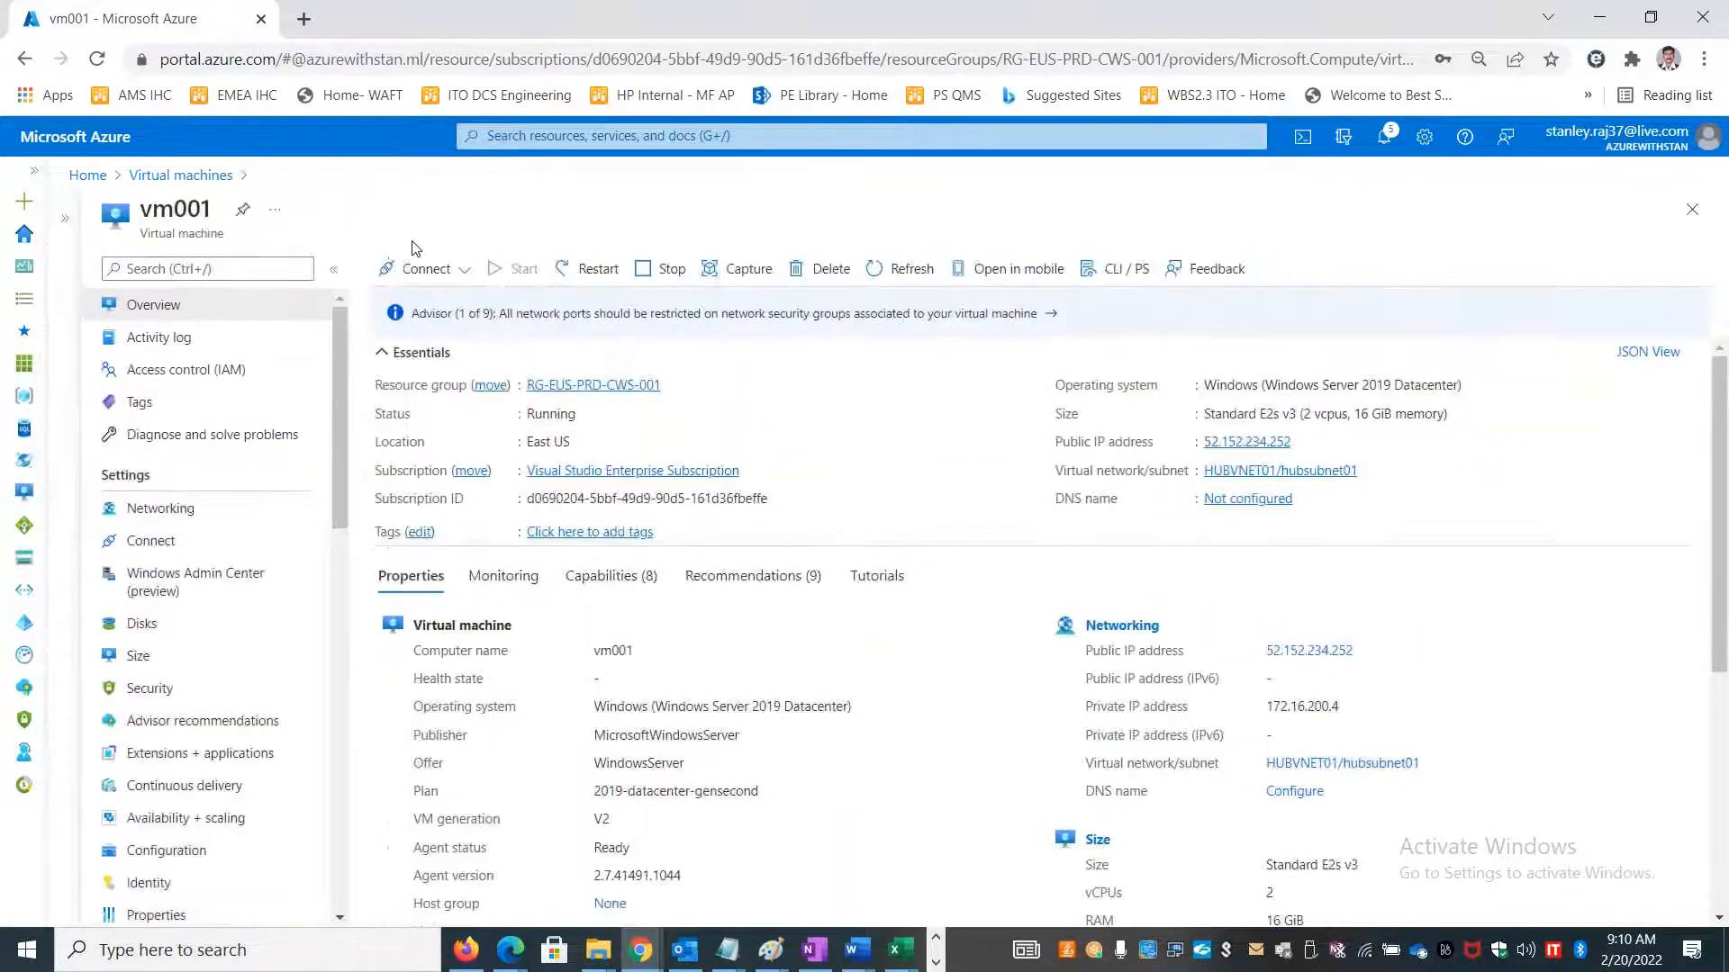
pyautogui.click(467, 268)
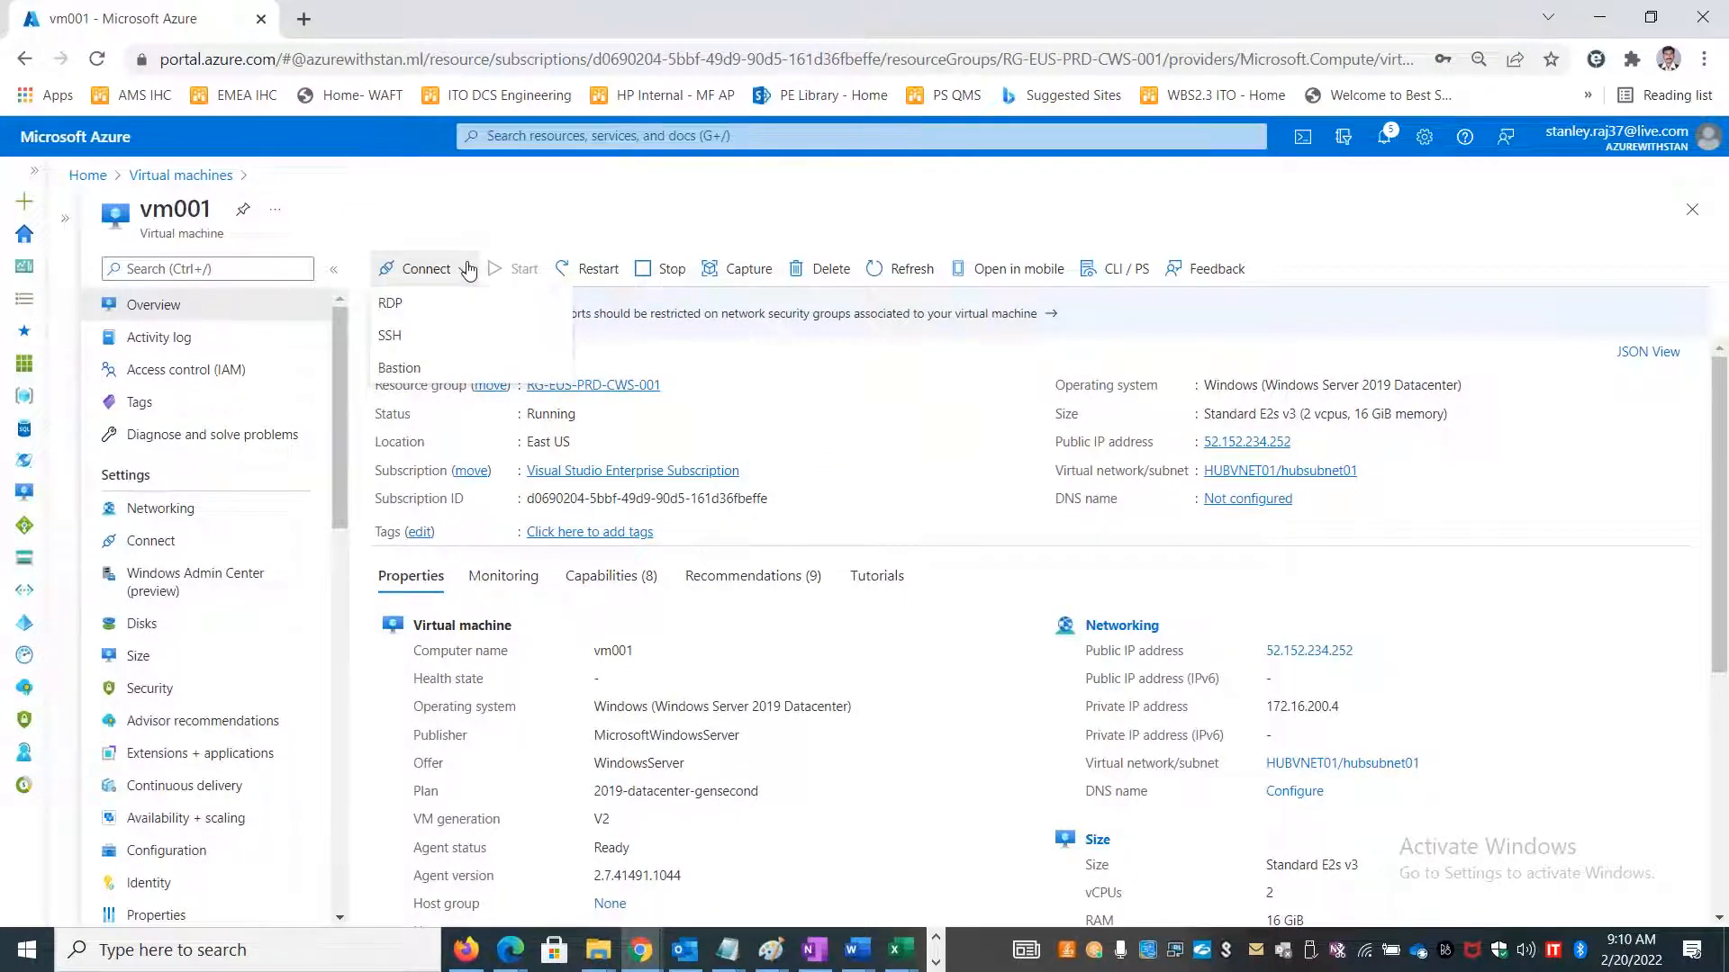
pyautogui.click(425, 366)
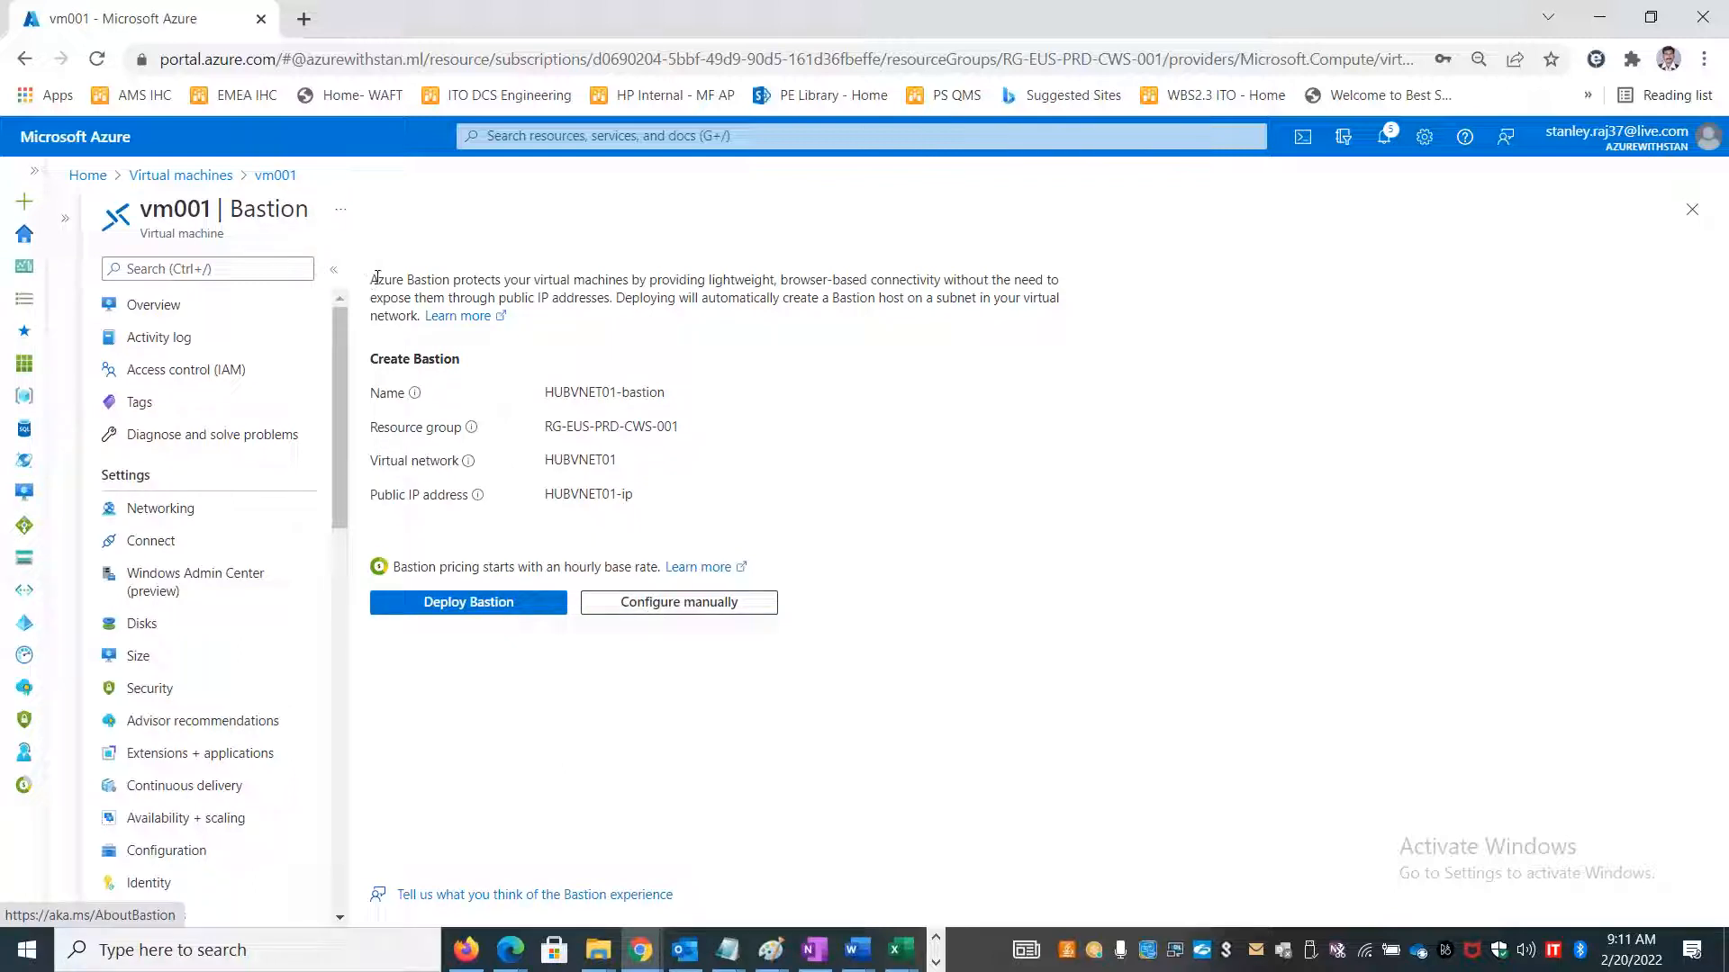
# Copy the Azure Bastion description paragraph from the portal and paste it into cell A12 of the BASTION sheet in Excel.
pyautogui.moveTo(372, 277); pyautogui.dragTo(418, 317)
pyautogui.hotkey('ctrl', 'c')
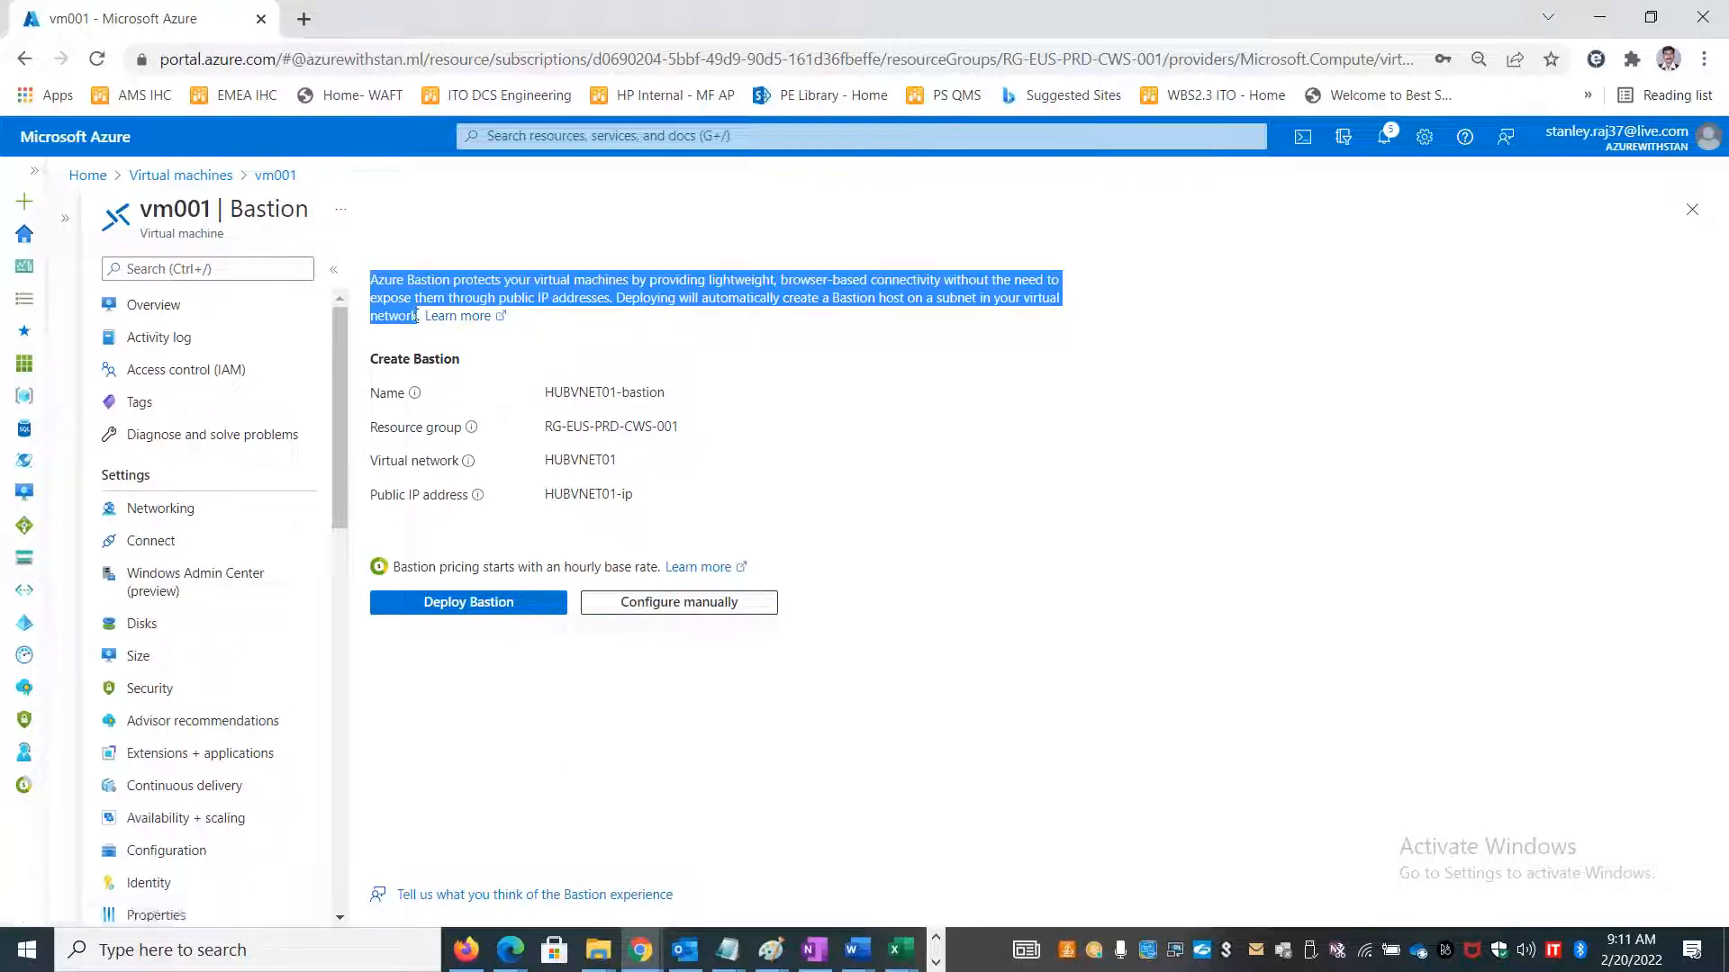
pyautogui.click(877, 497)
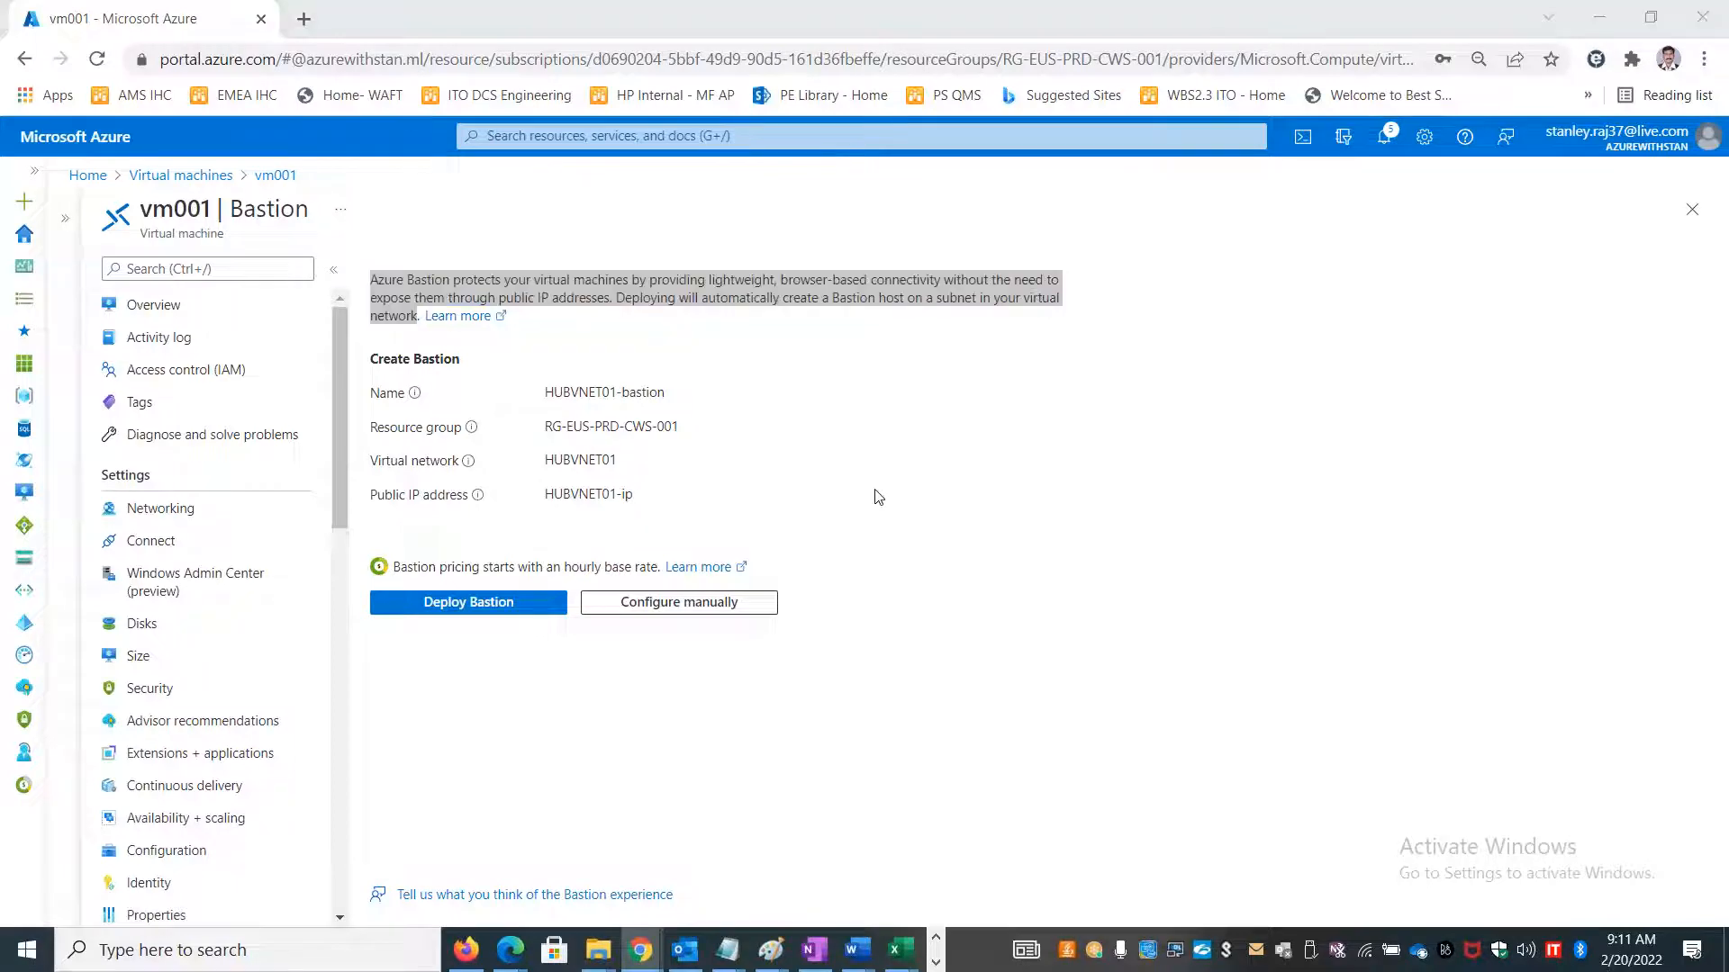
pyautogui.hotkey('alt', 'Tab')
pyautogui.click(180, 498)
pyautogui.write('v')
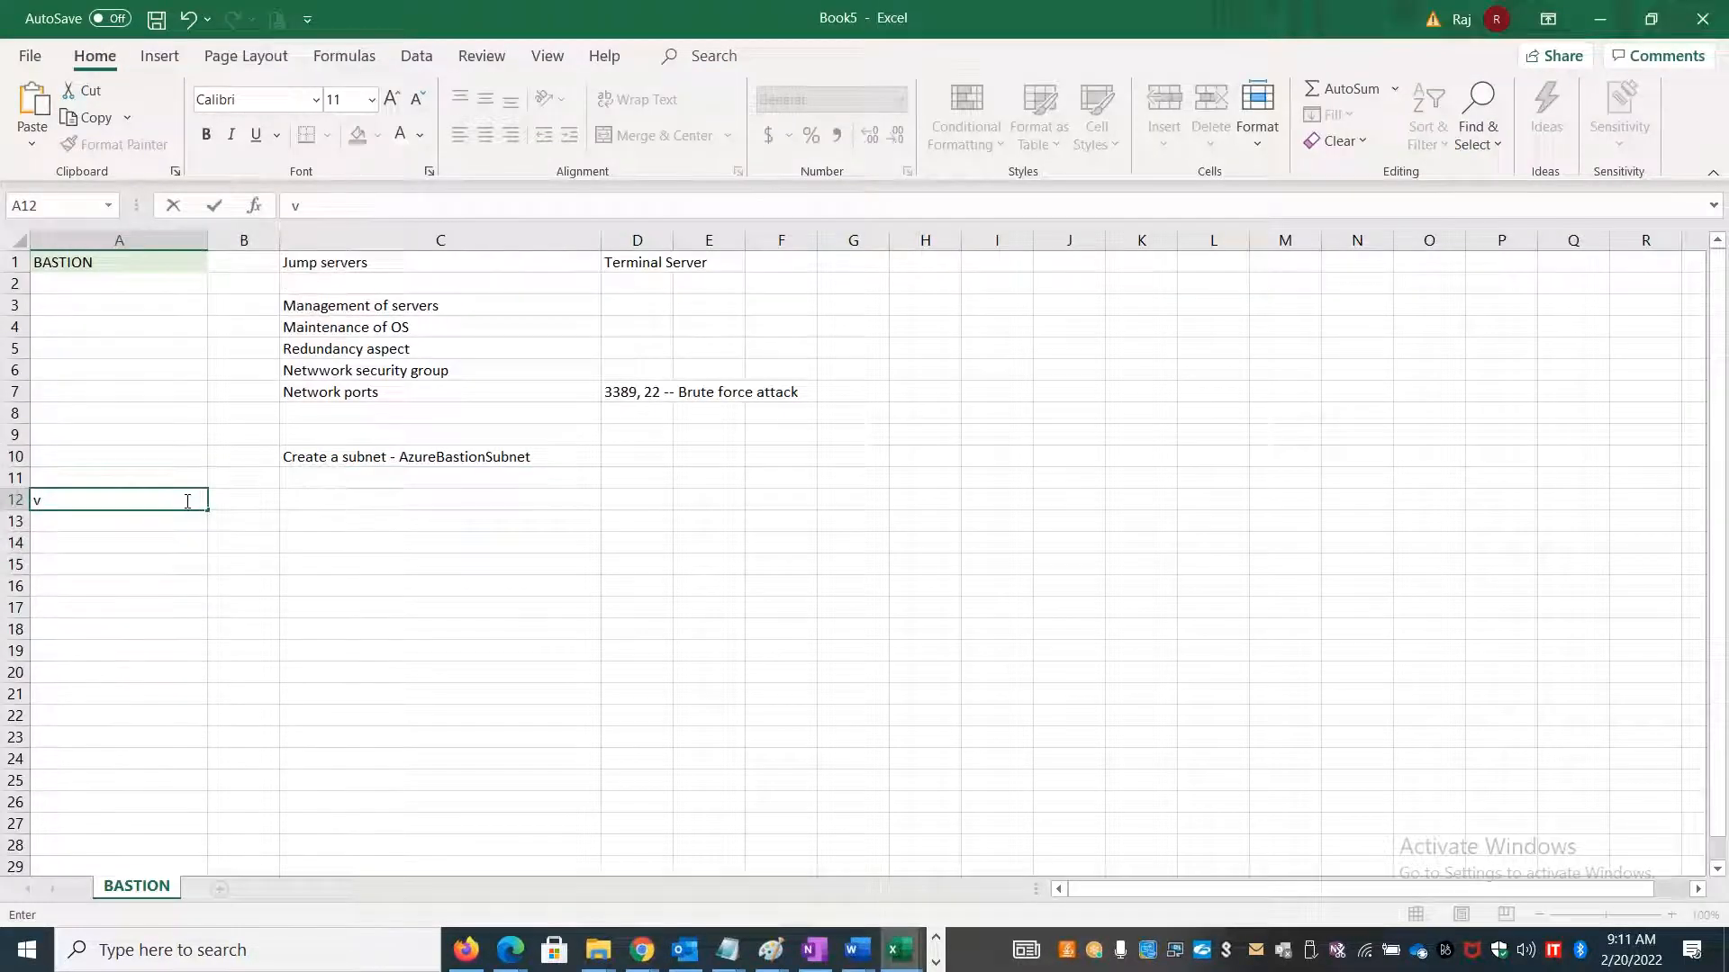
pyautogui.hotkey('ctrl', 'v')
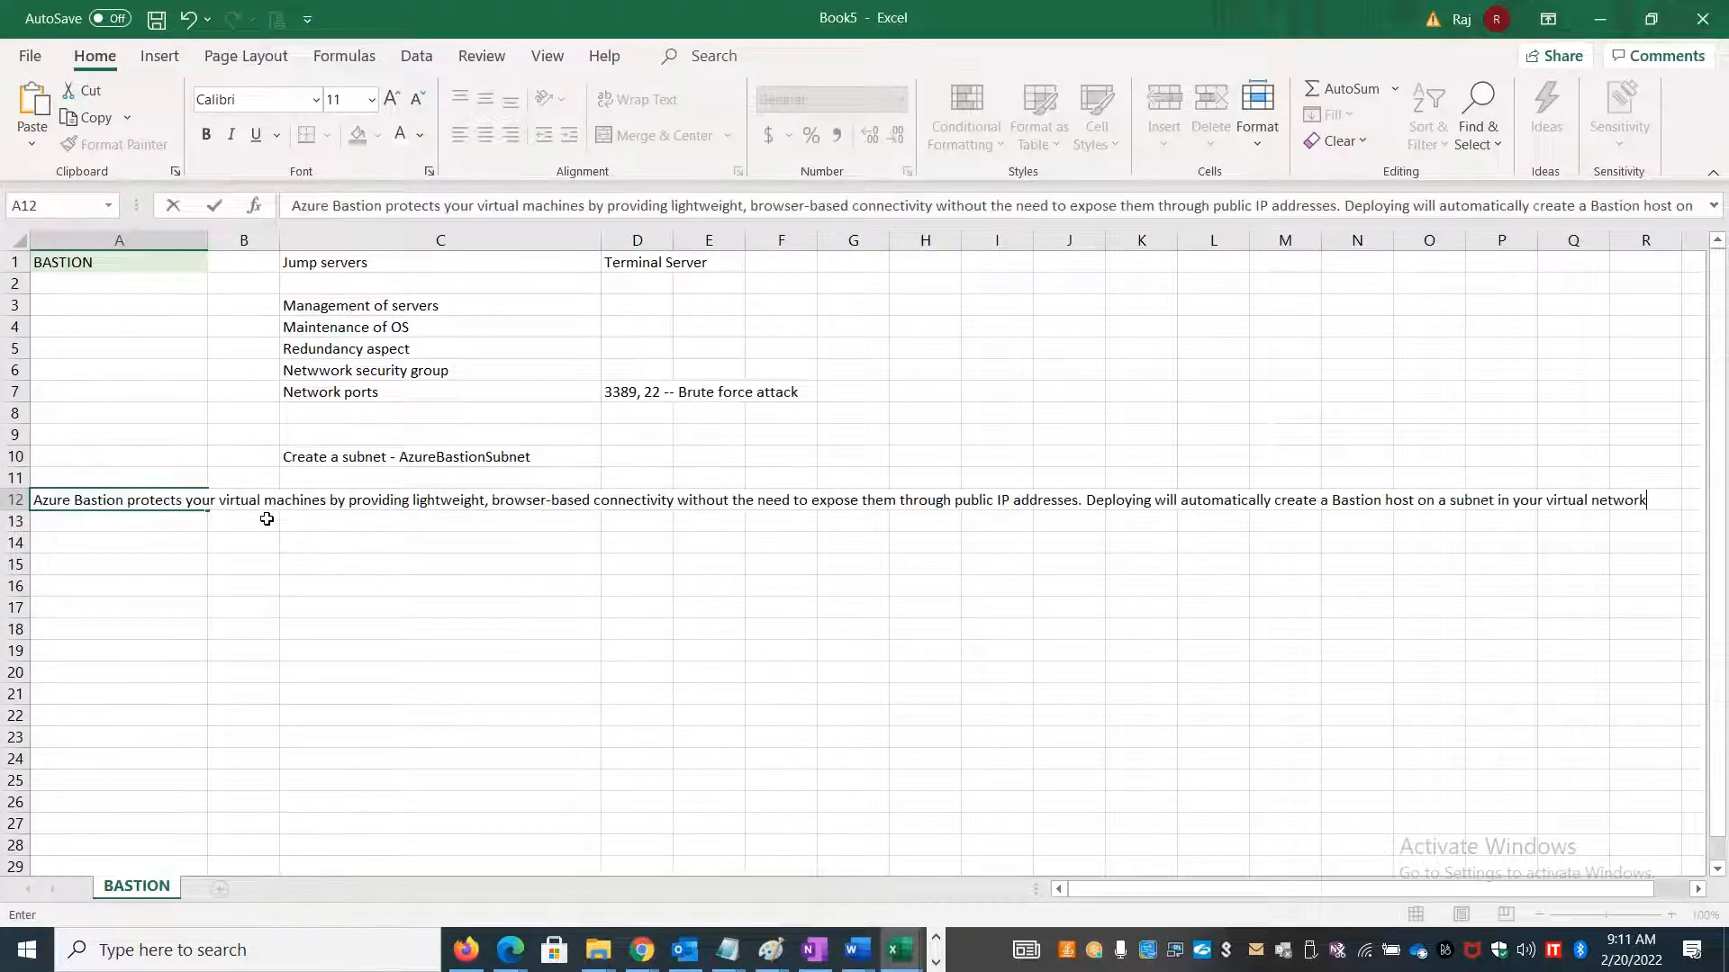
# Return to the Azure portal in Chrome and deploy HUBVNET01-bastion with the default settings for virtual network HUBVNET01.
pyautogui.hotkey('alt', 'Tab')
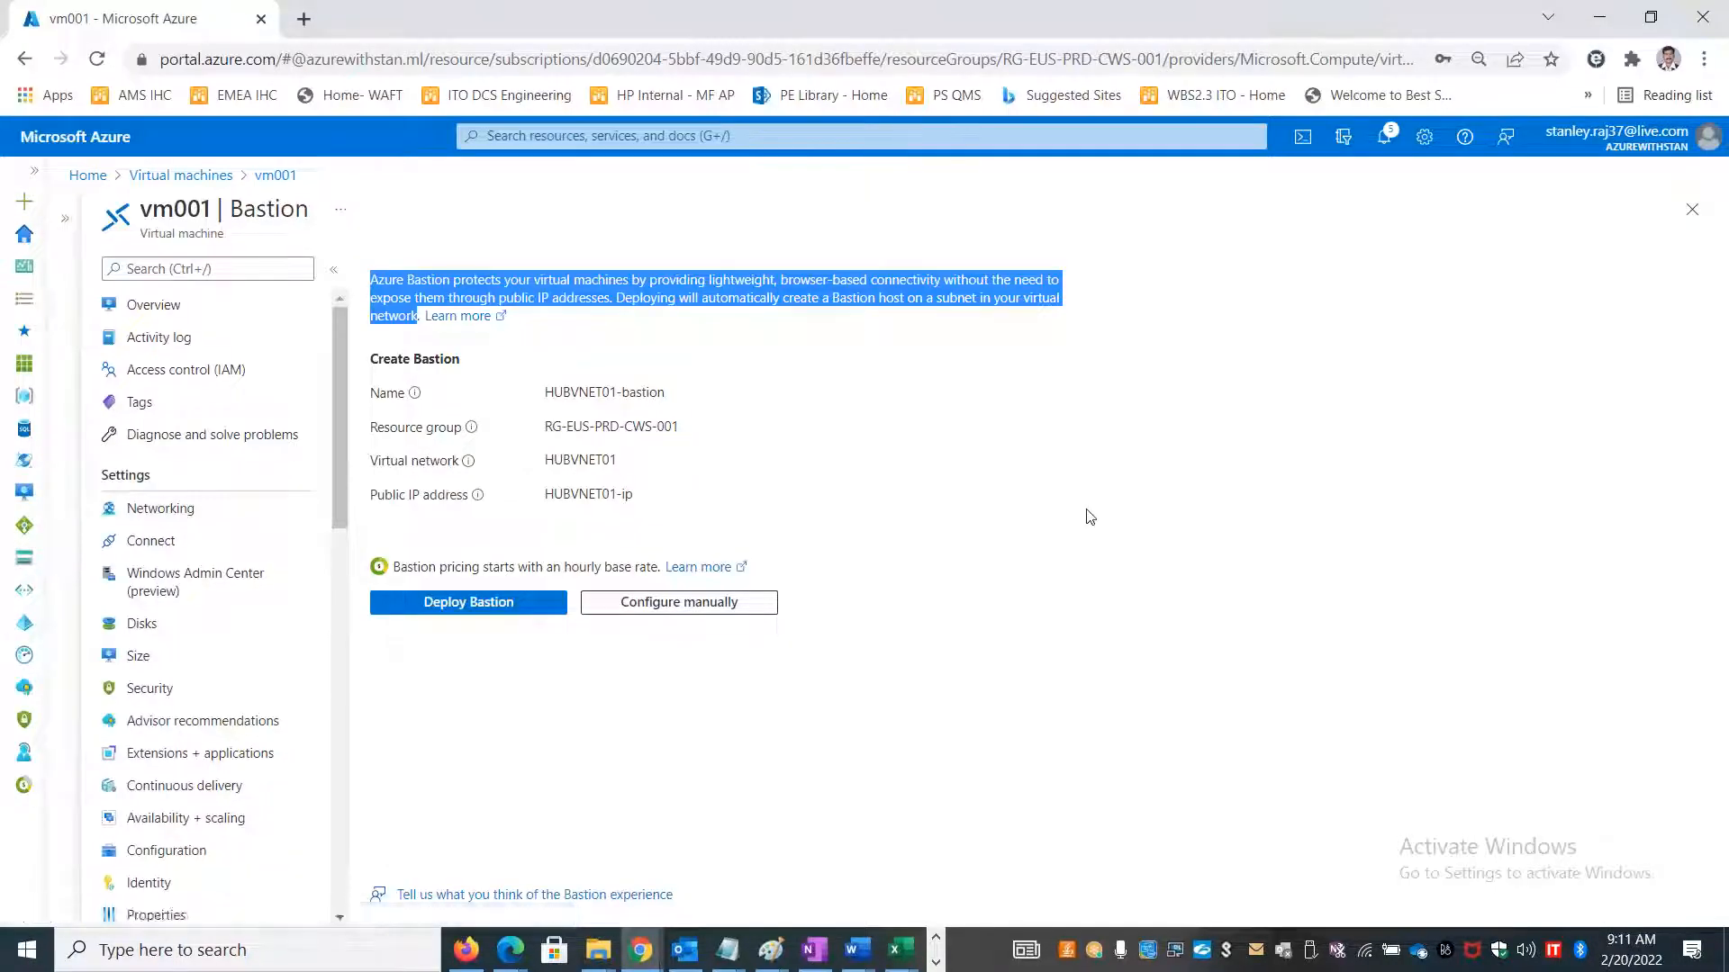
pyautogui.click(1097, 528)
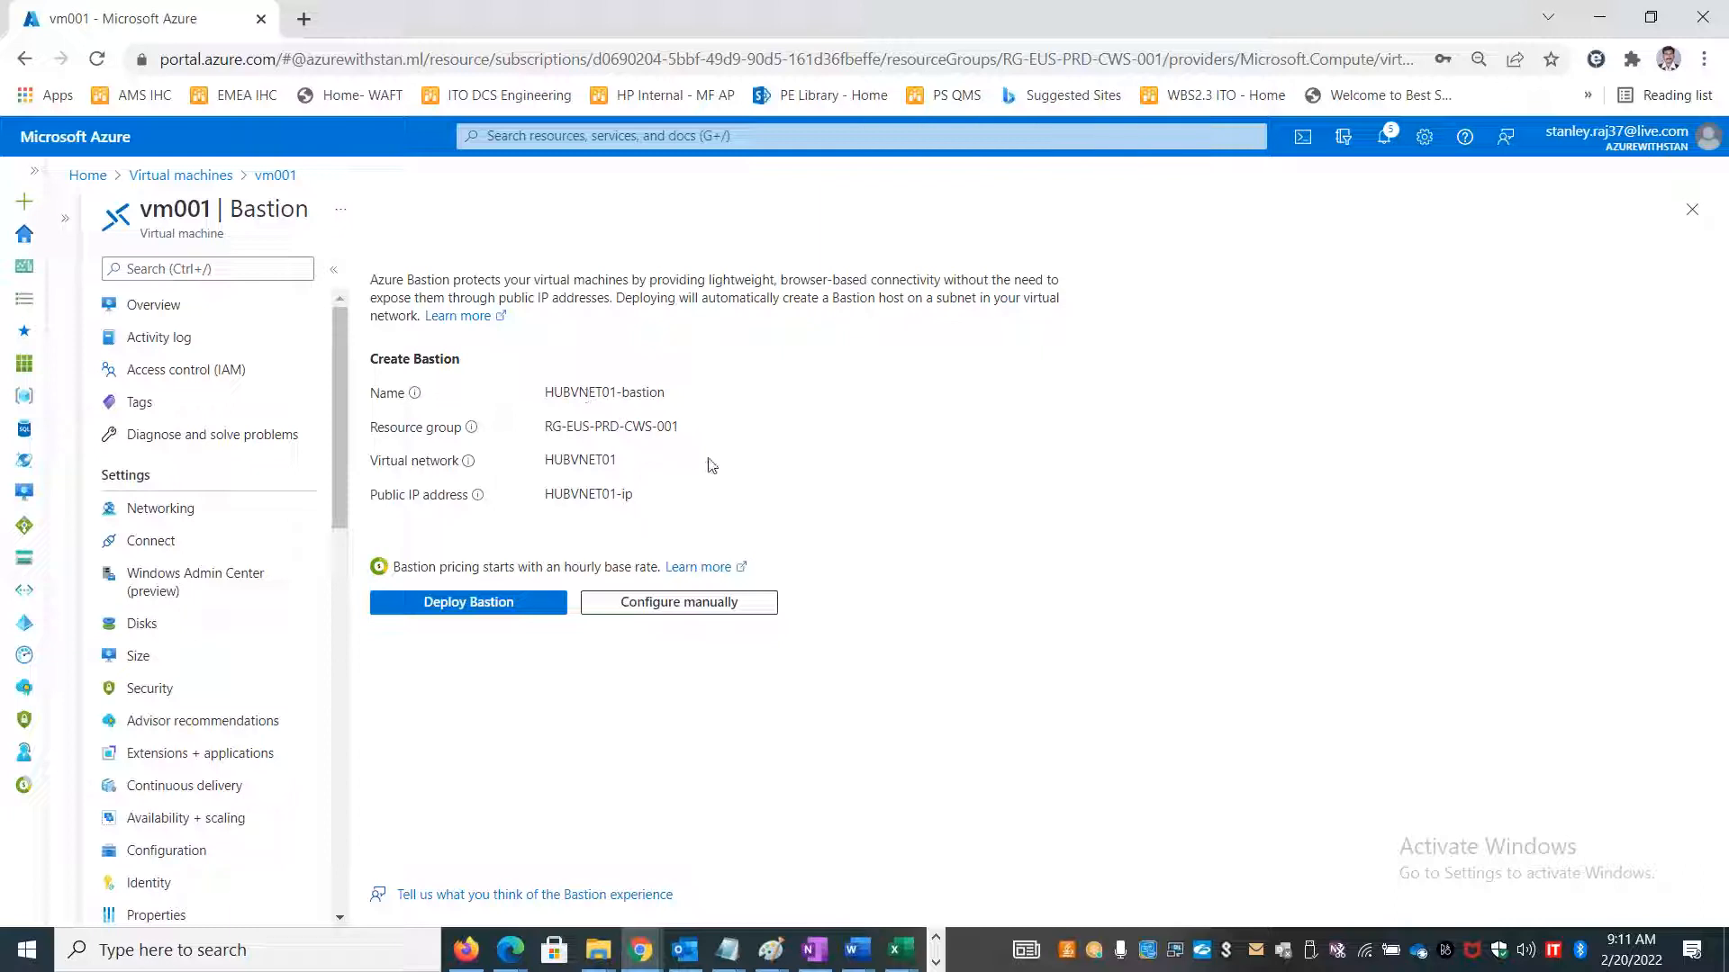
pyautogui.click(509, 610)
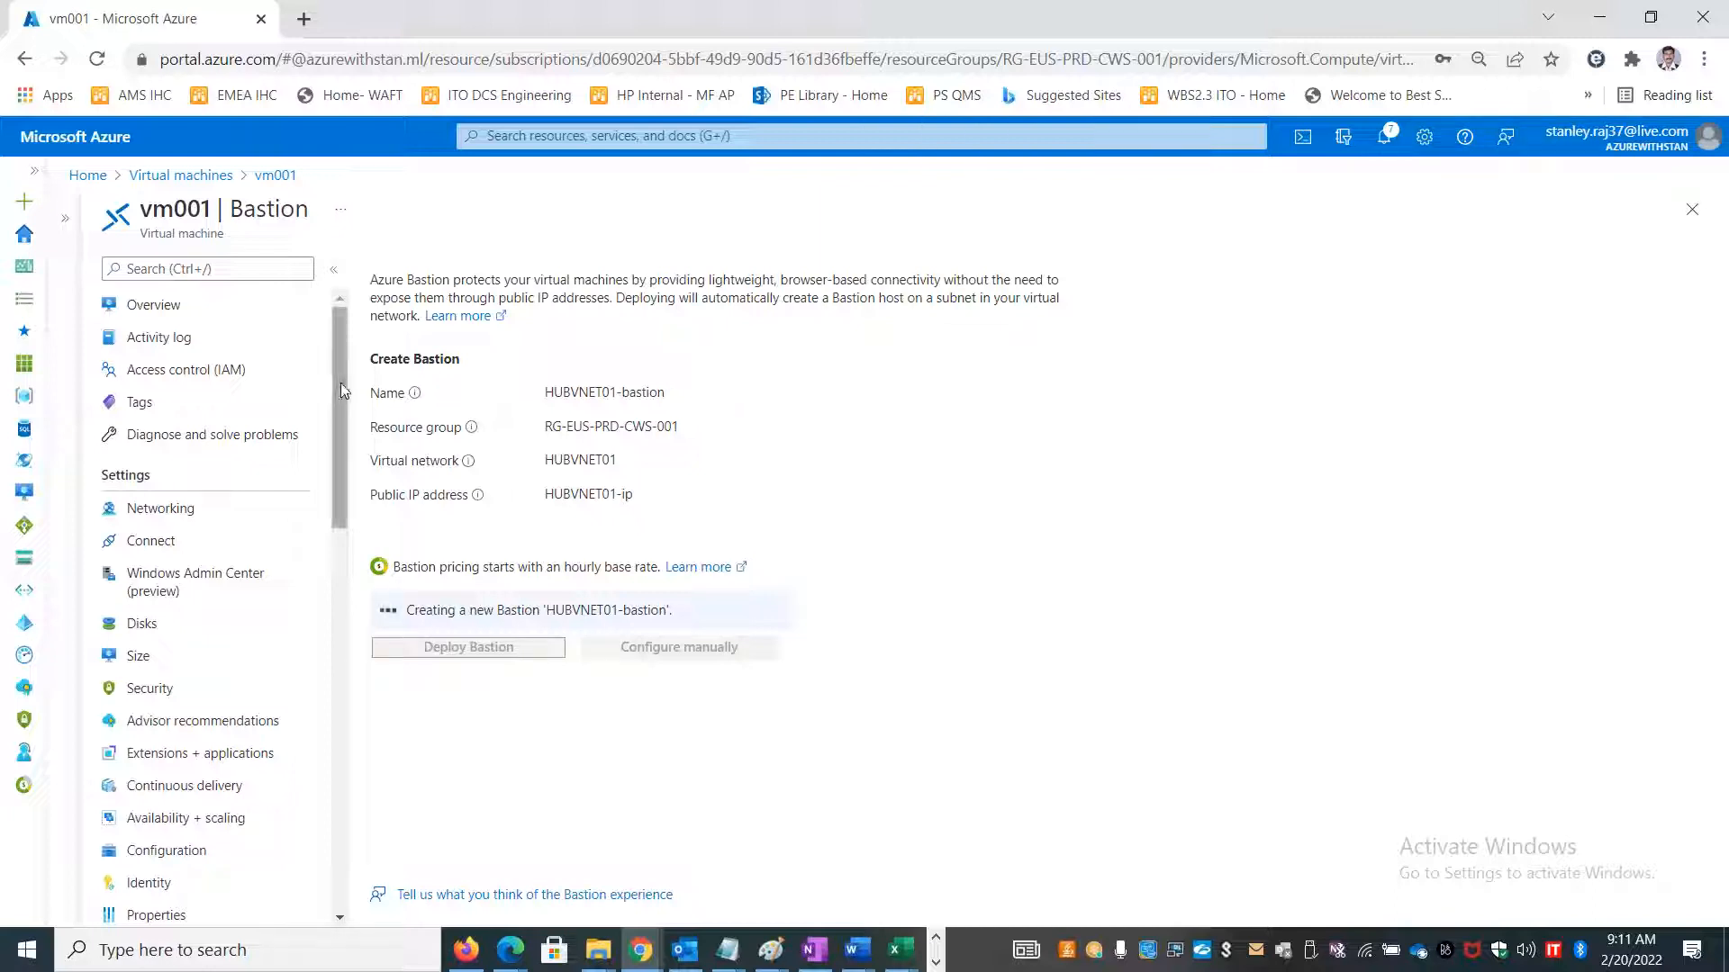
pyautogui.moveTo(342, 389); pyautogui.dragTo(353, 475)
pyautogui.scroll(-1, 352, 405)
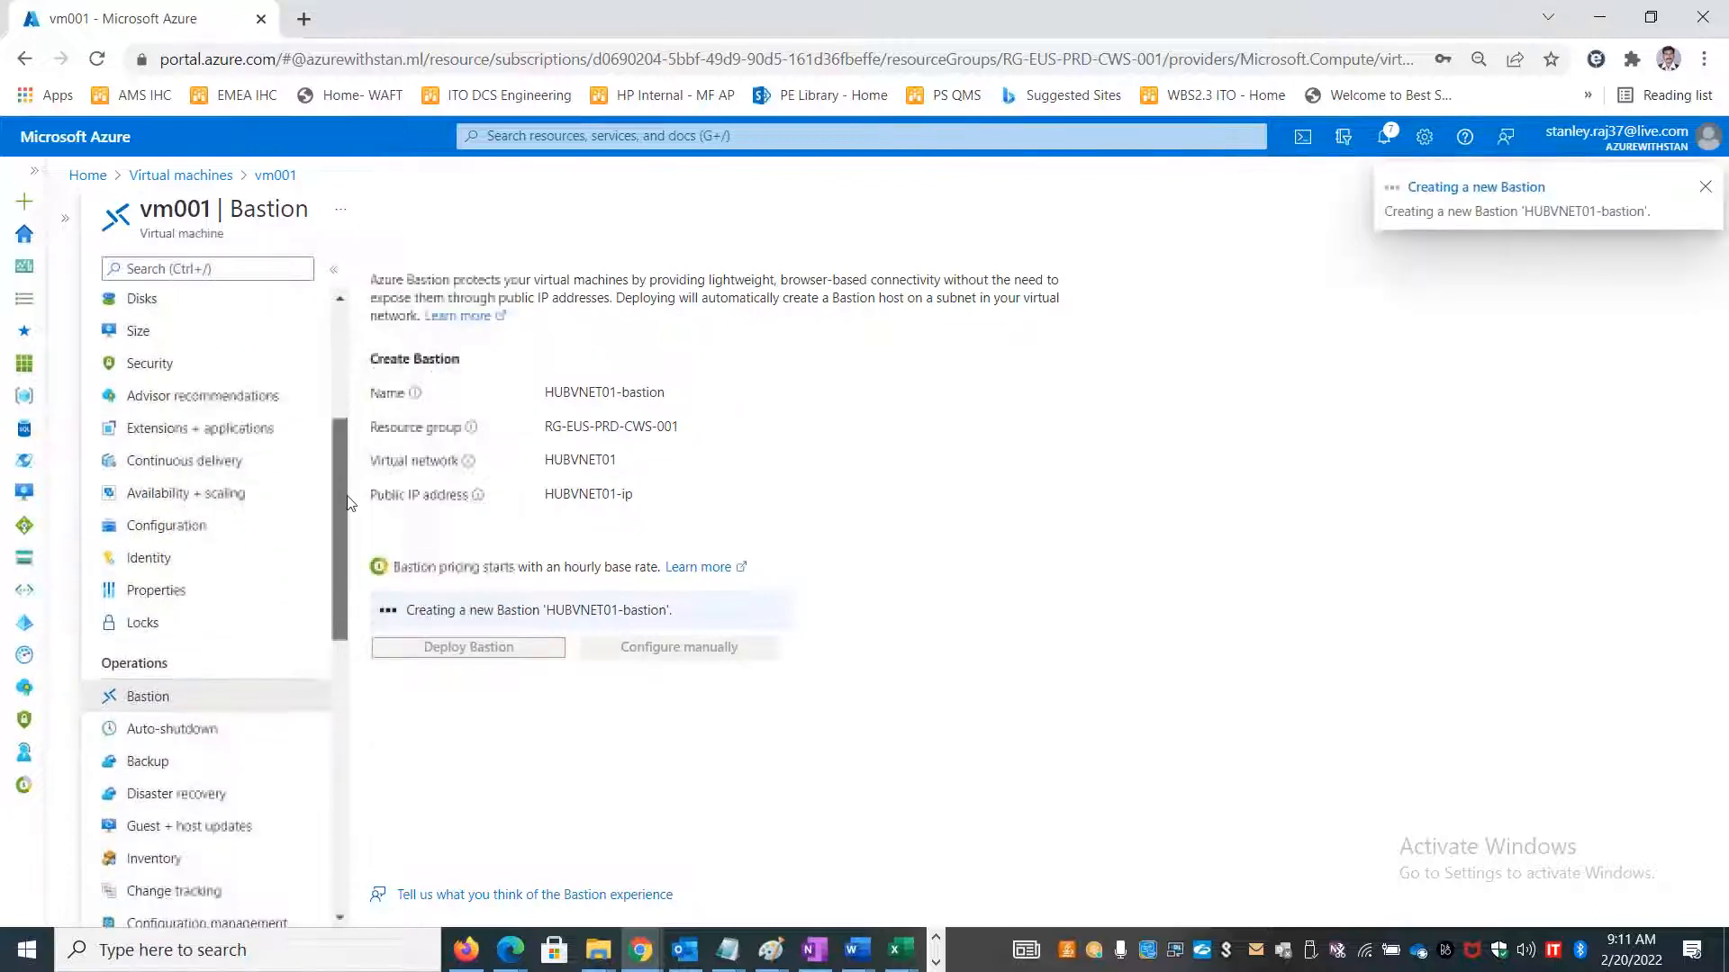
pyautogui.click(1280, 41)
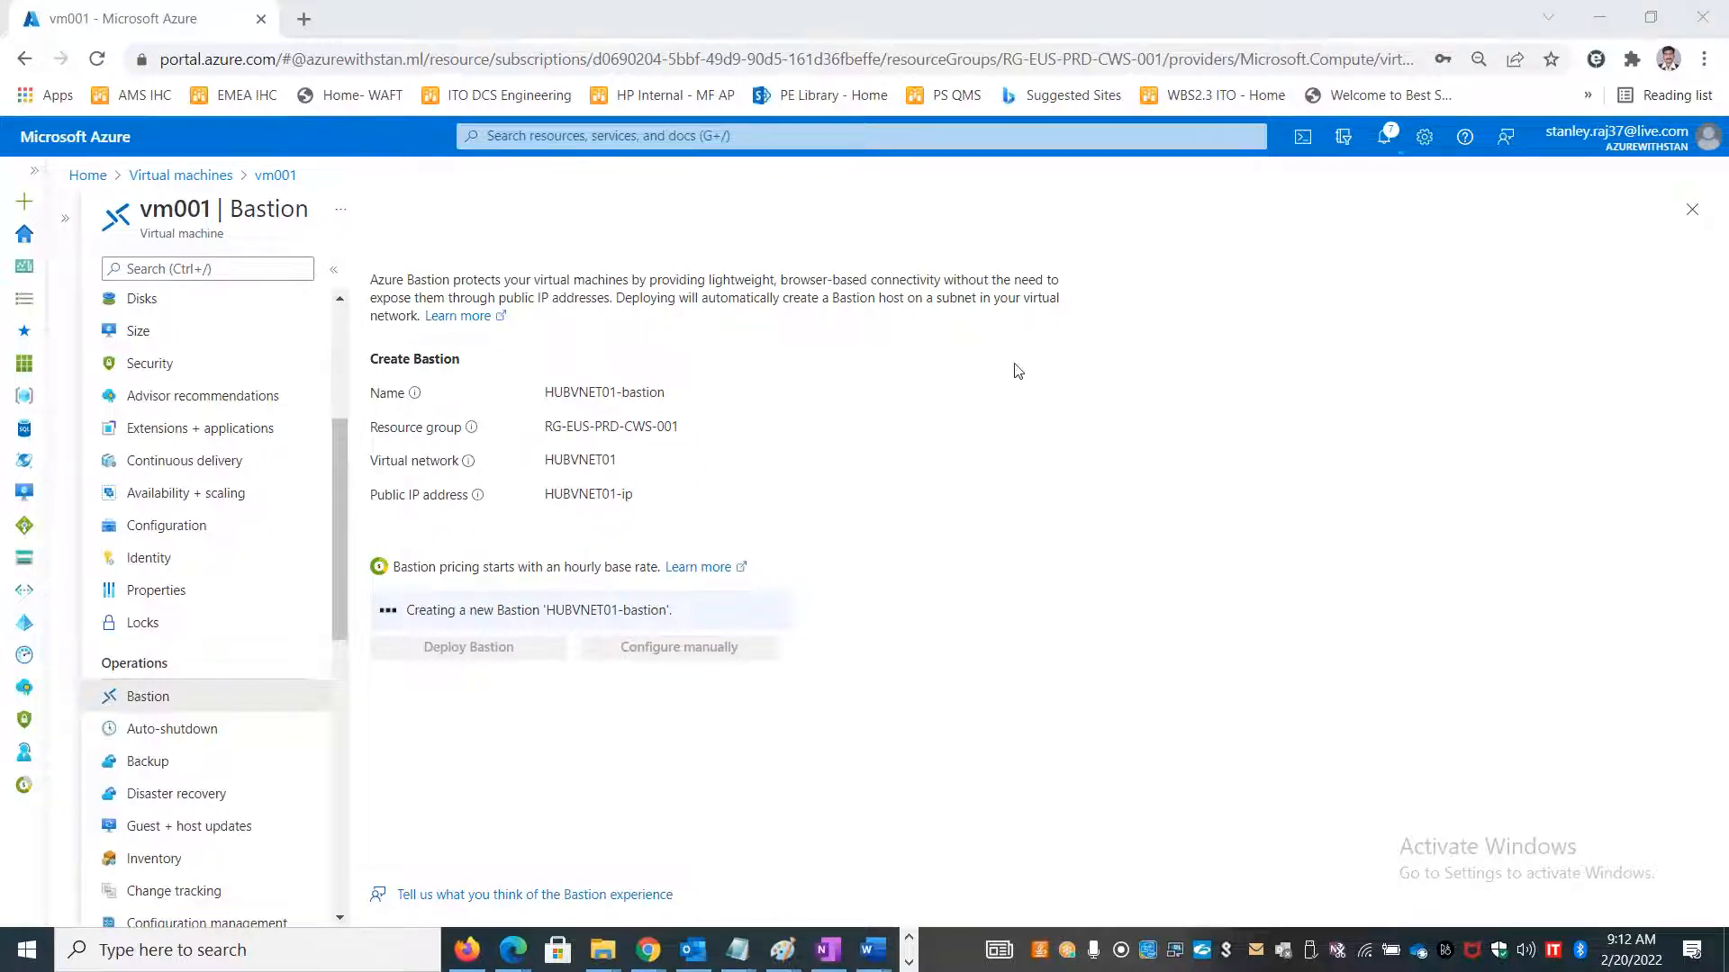
# Switch to the AZURE_BASTION_06AUG2021 presentation to examine the Bastion architecture diagram, and return to the Azure portal.
pyautogui.hotkey('alt', 'Tab')
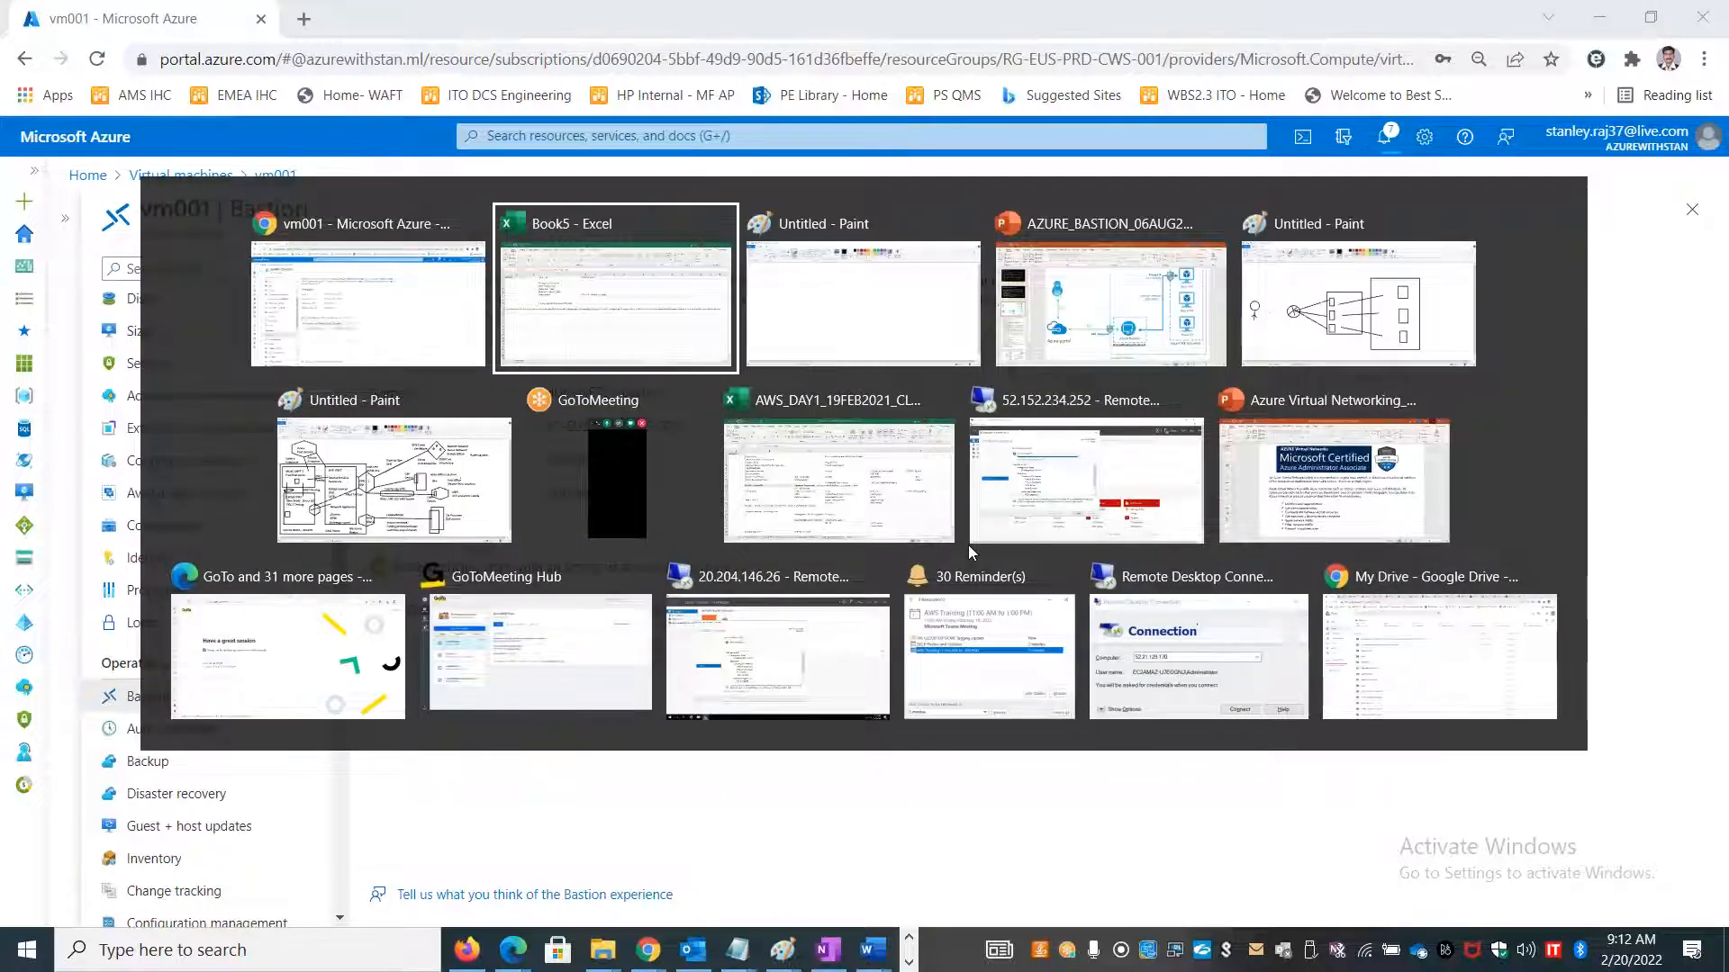
pyautogui.press('Tab')
pyautogui.press('Tab')
pyautogui.press('Tab')
pyautogui.hotkey('shift', 'Tab')
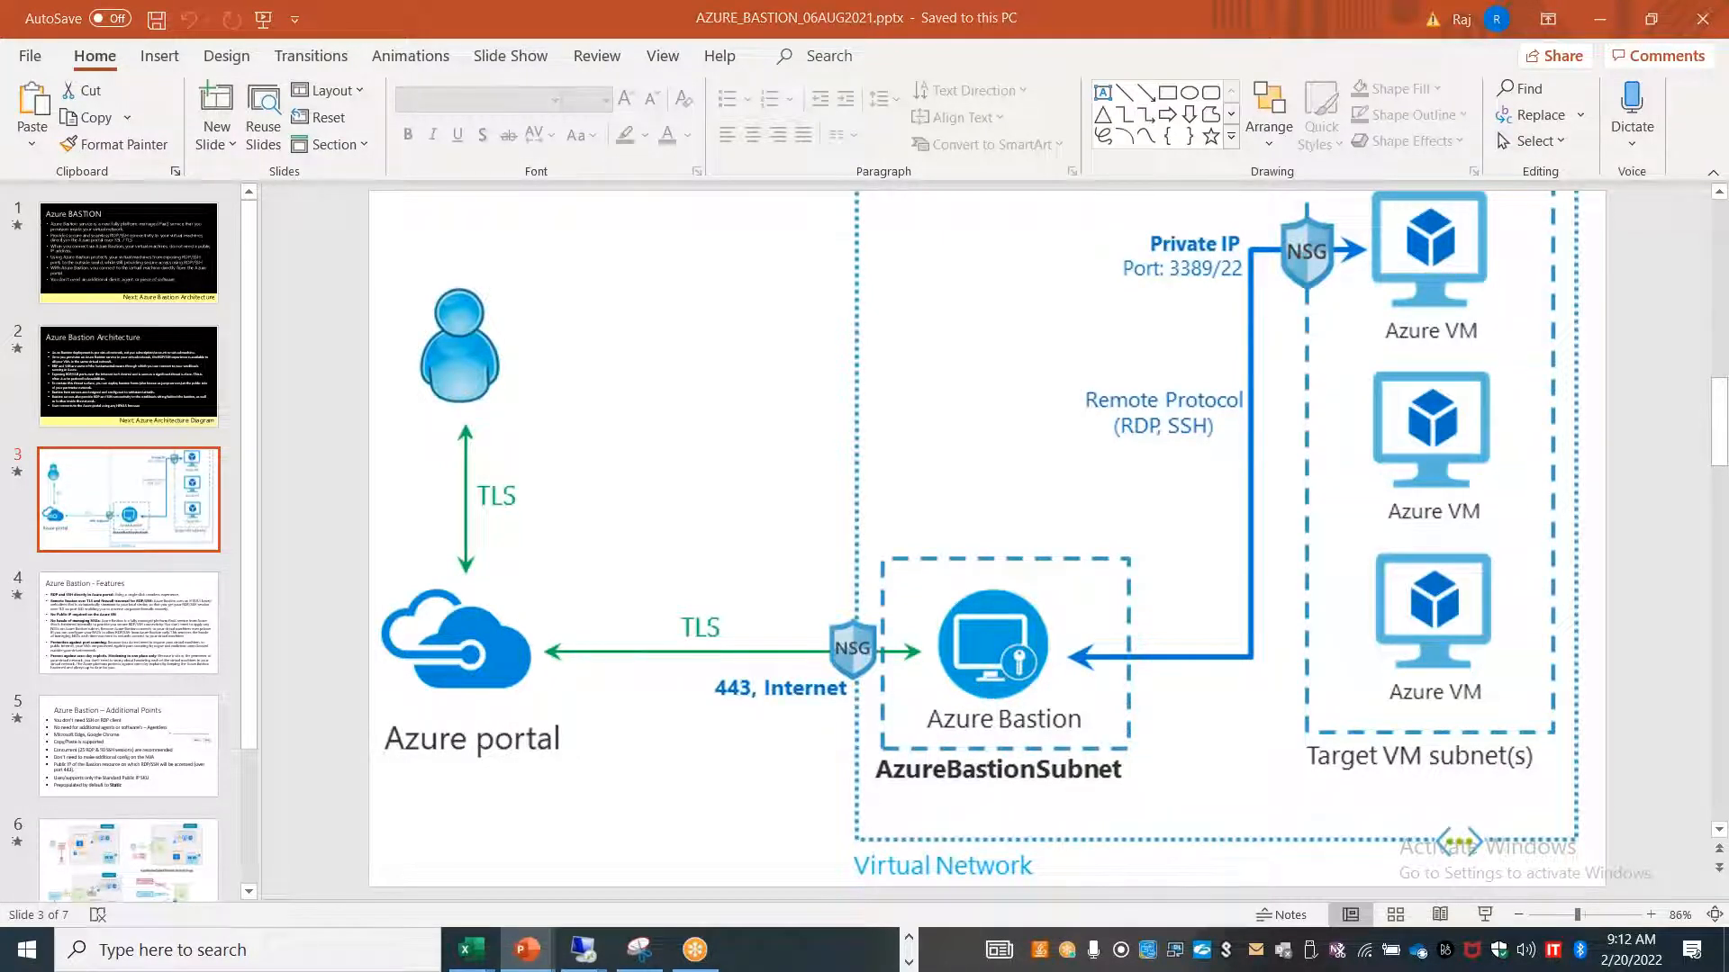
pyautogui.hotkey('alt', 'Tab')
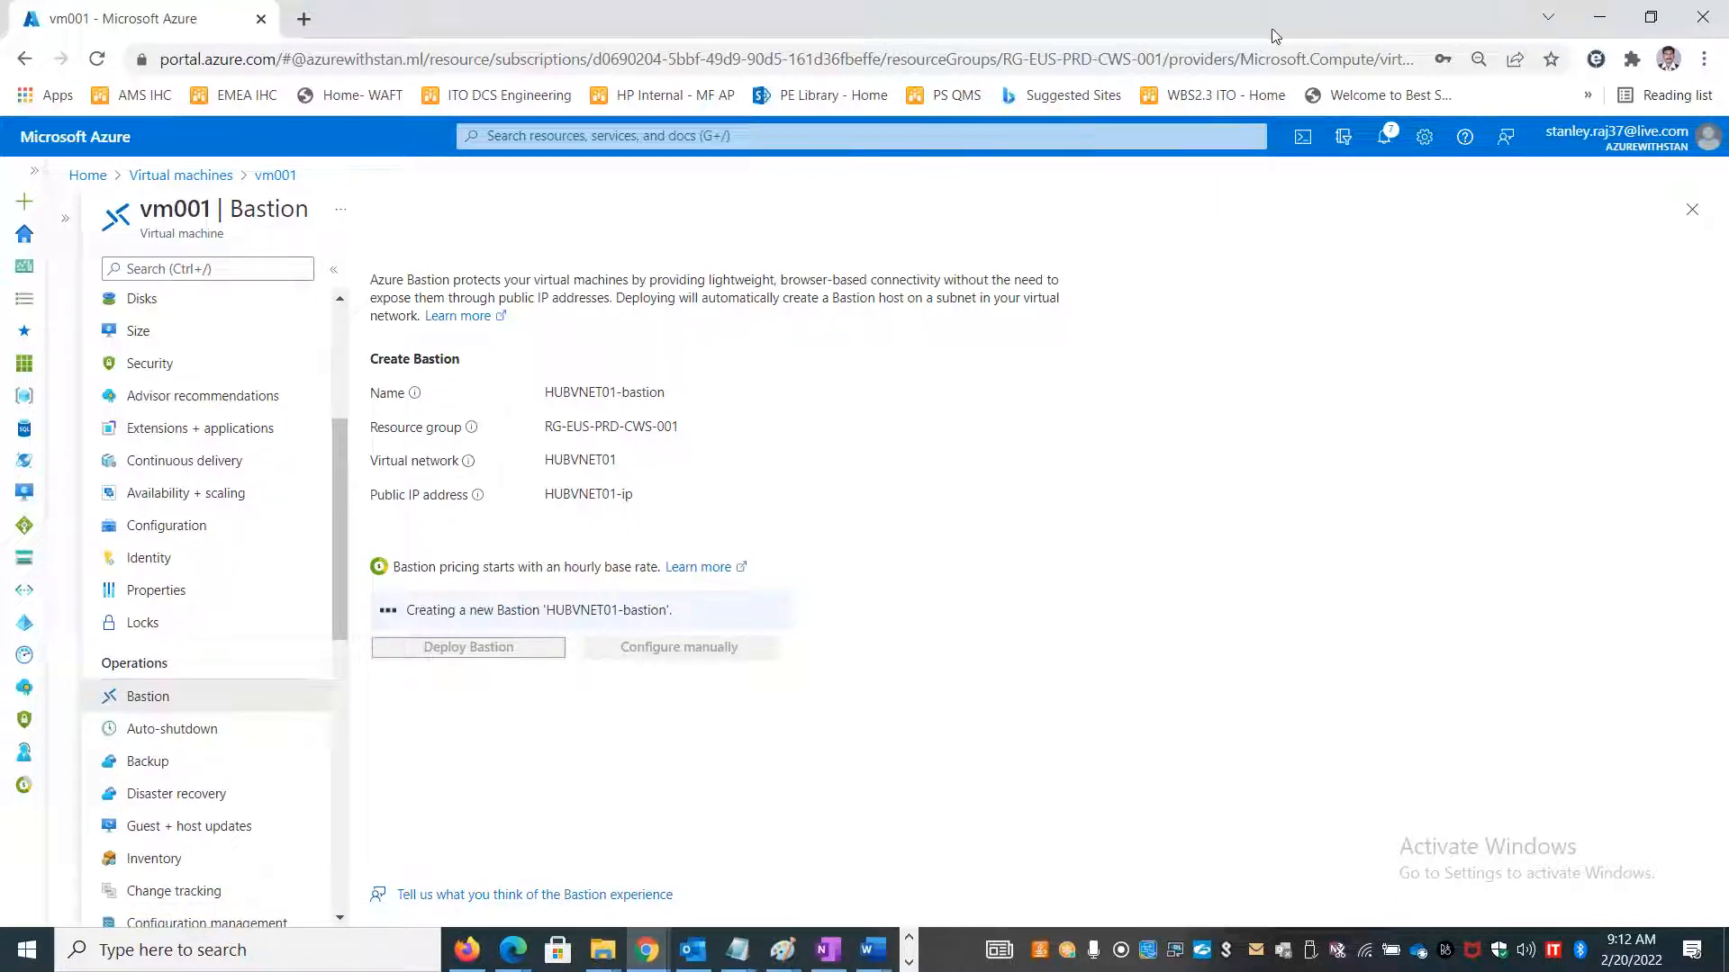
pyautogui.hotkey('alt', 'Tab')
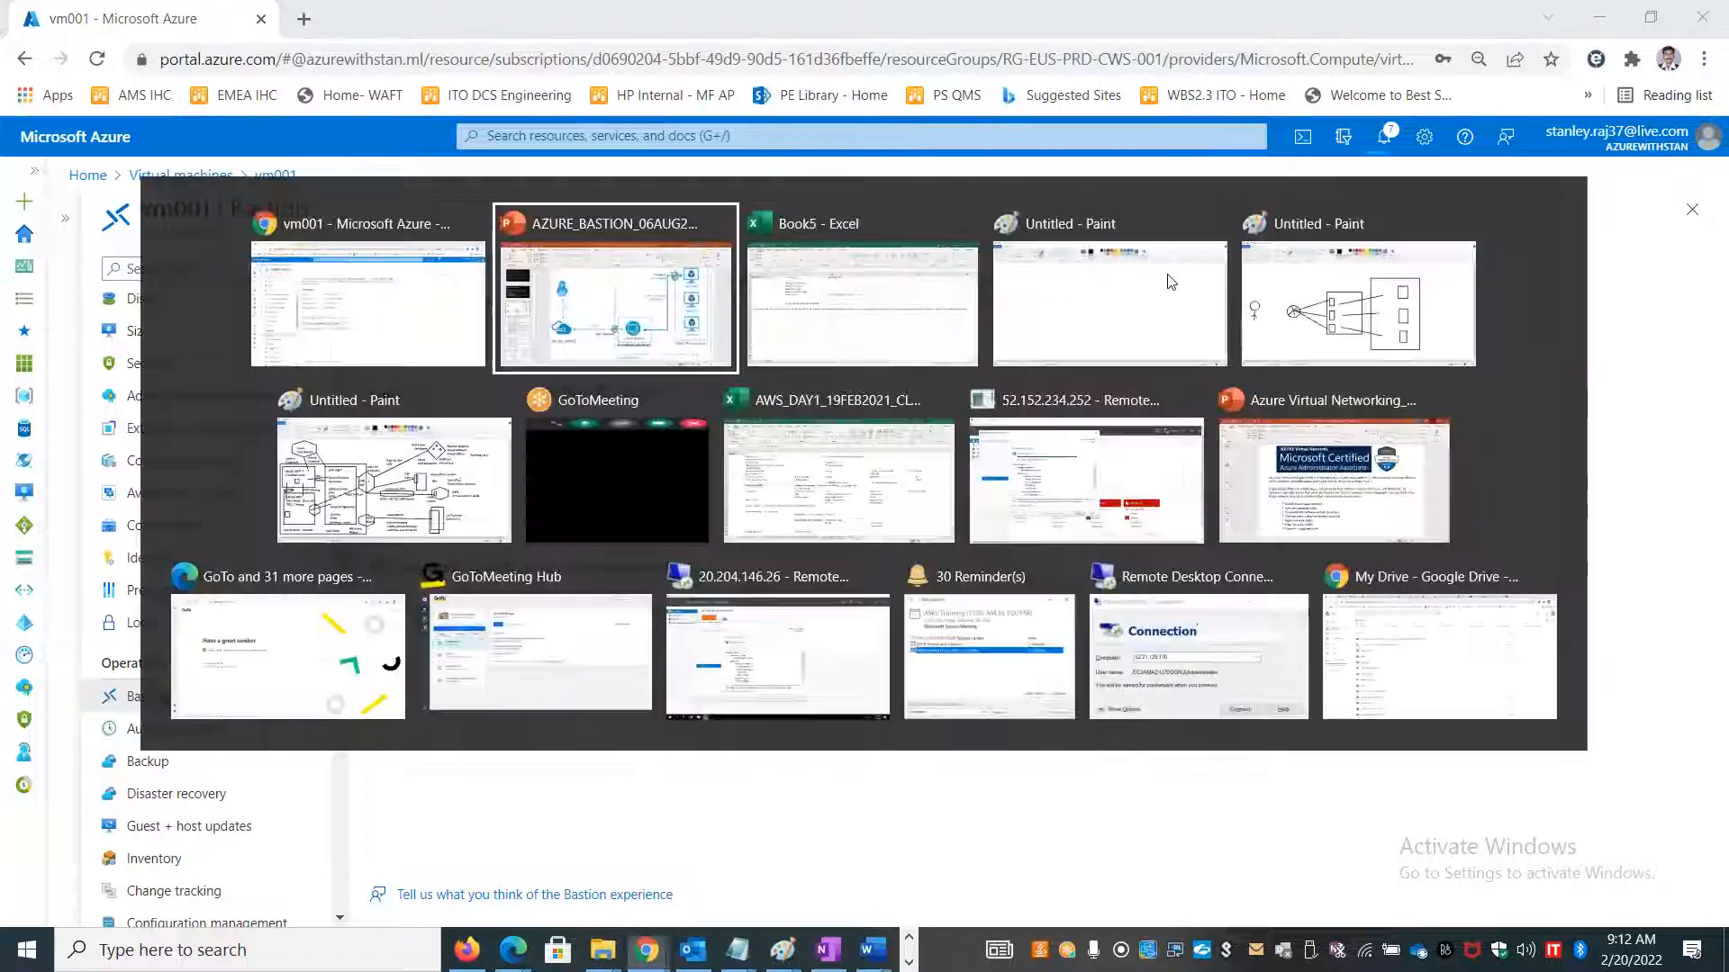
pyautogui.press('Escape')
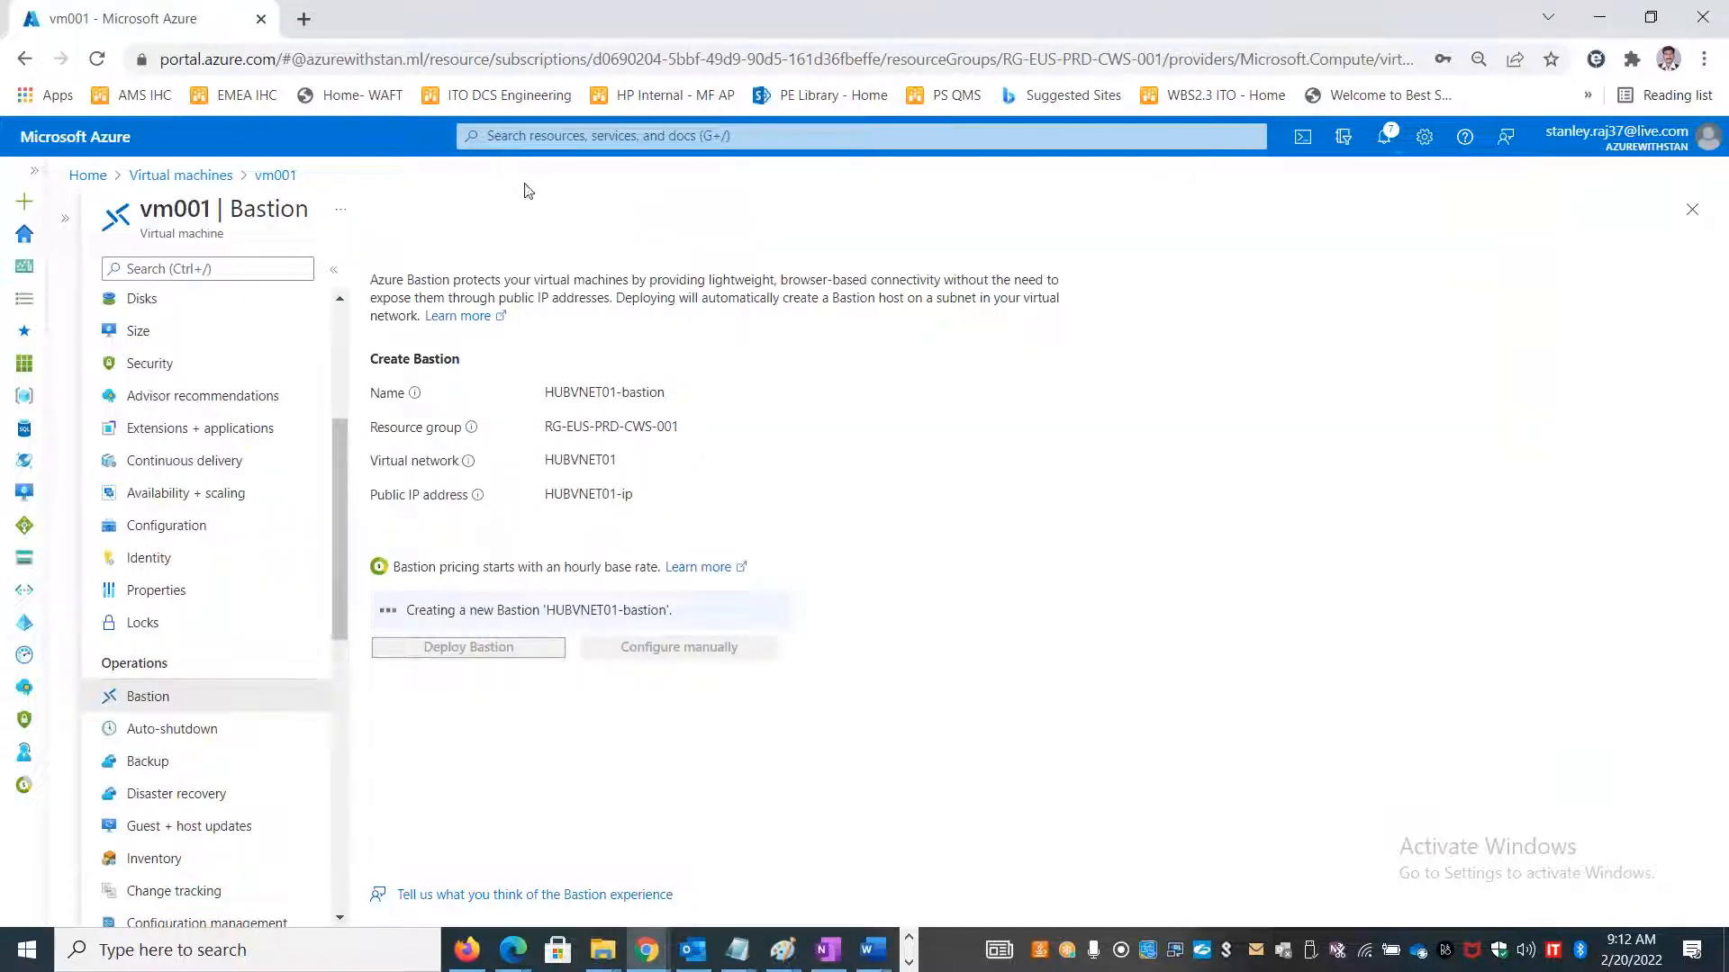
# Switch to the Remote Desktop session of vm001, close the Add Roles and Features Wizard, and return to the Azure portal.
pyautogui.doubleClick(170, 208)
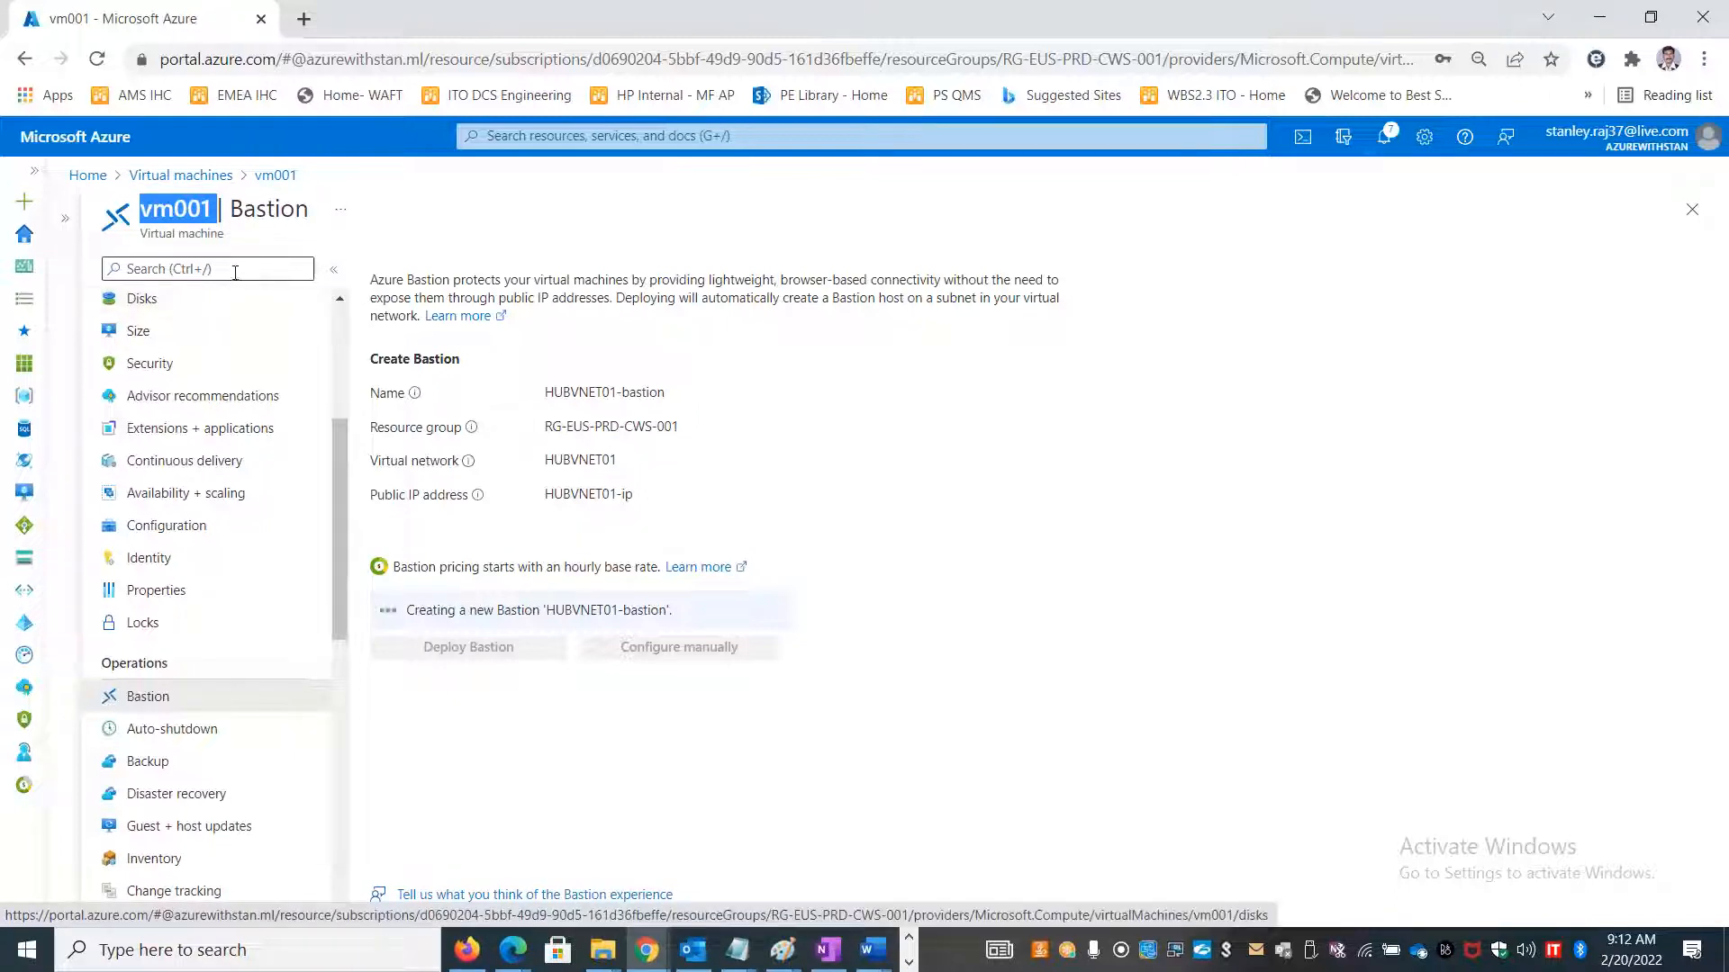
pyautogui.click(908, 963)
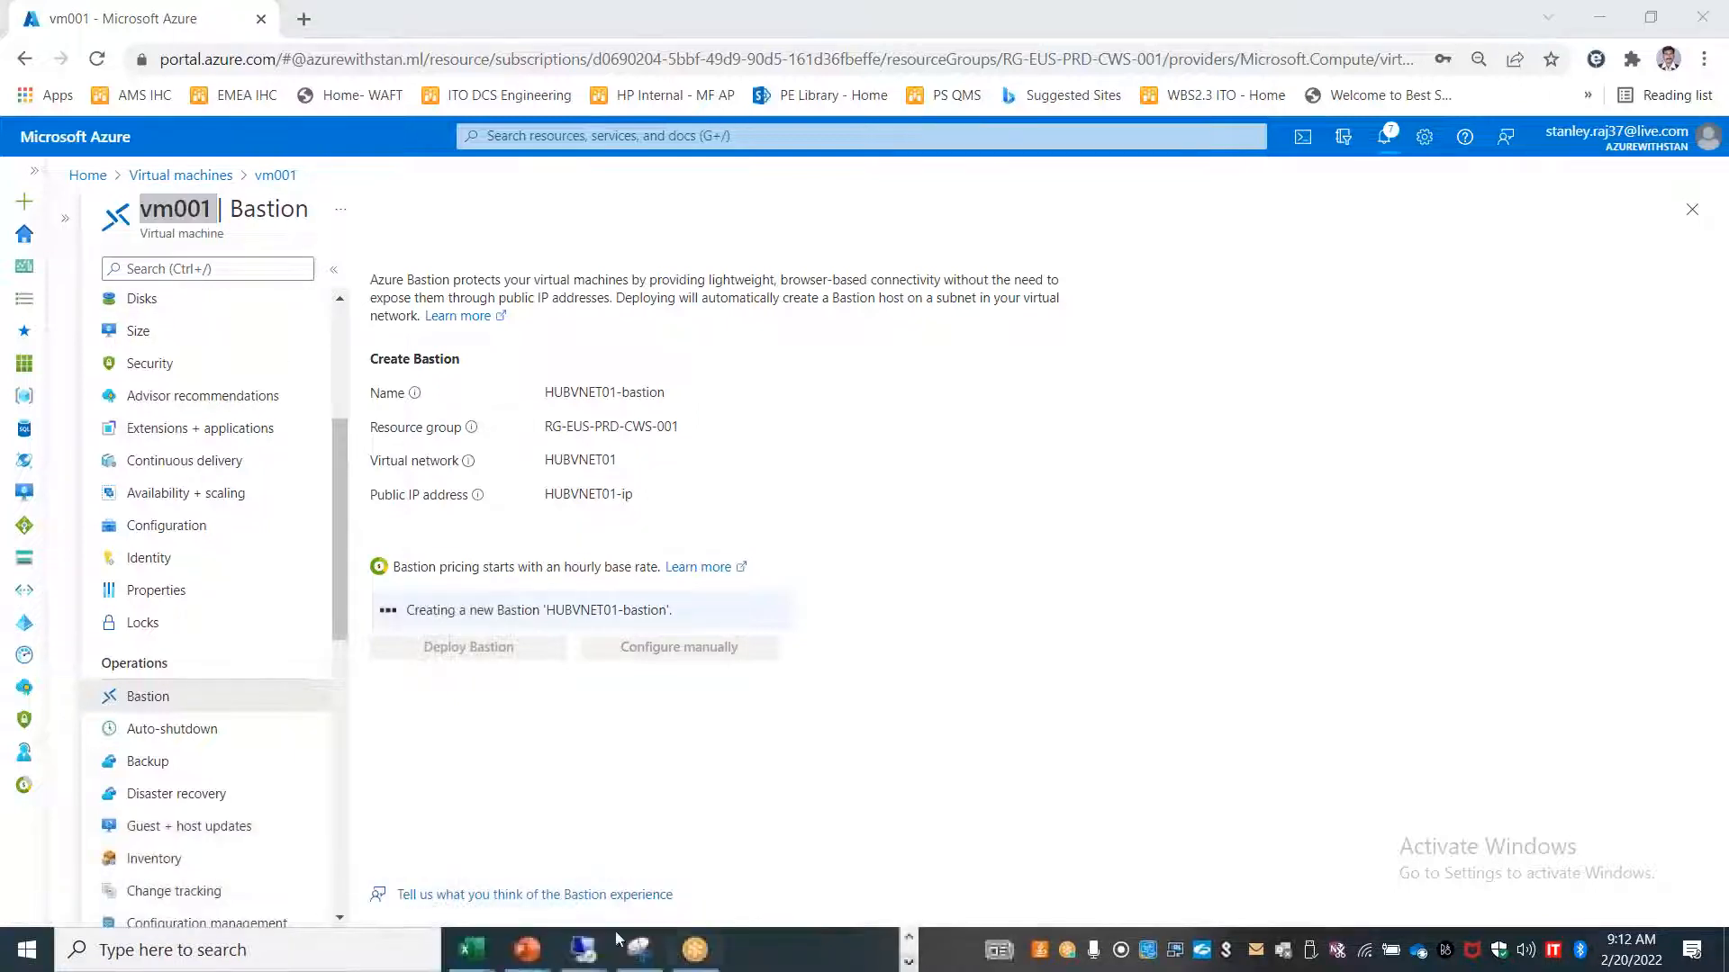
pyautogui.moveTo(601, 945)
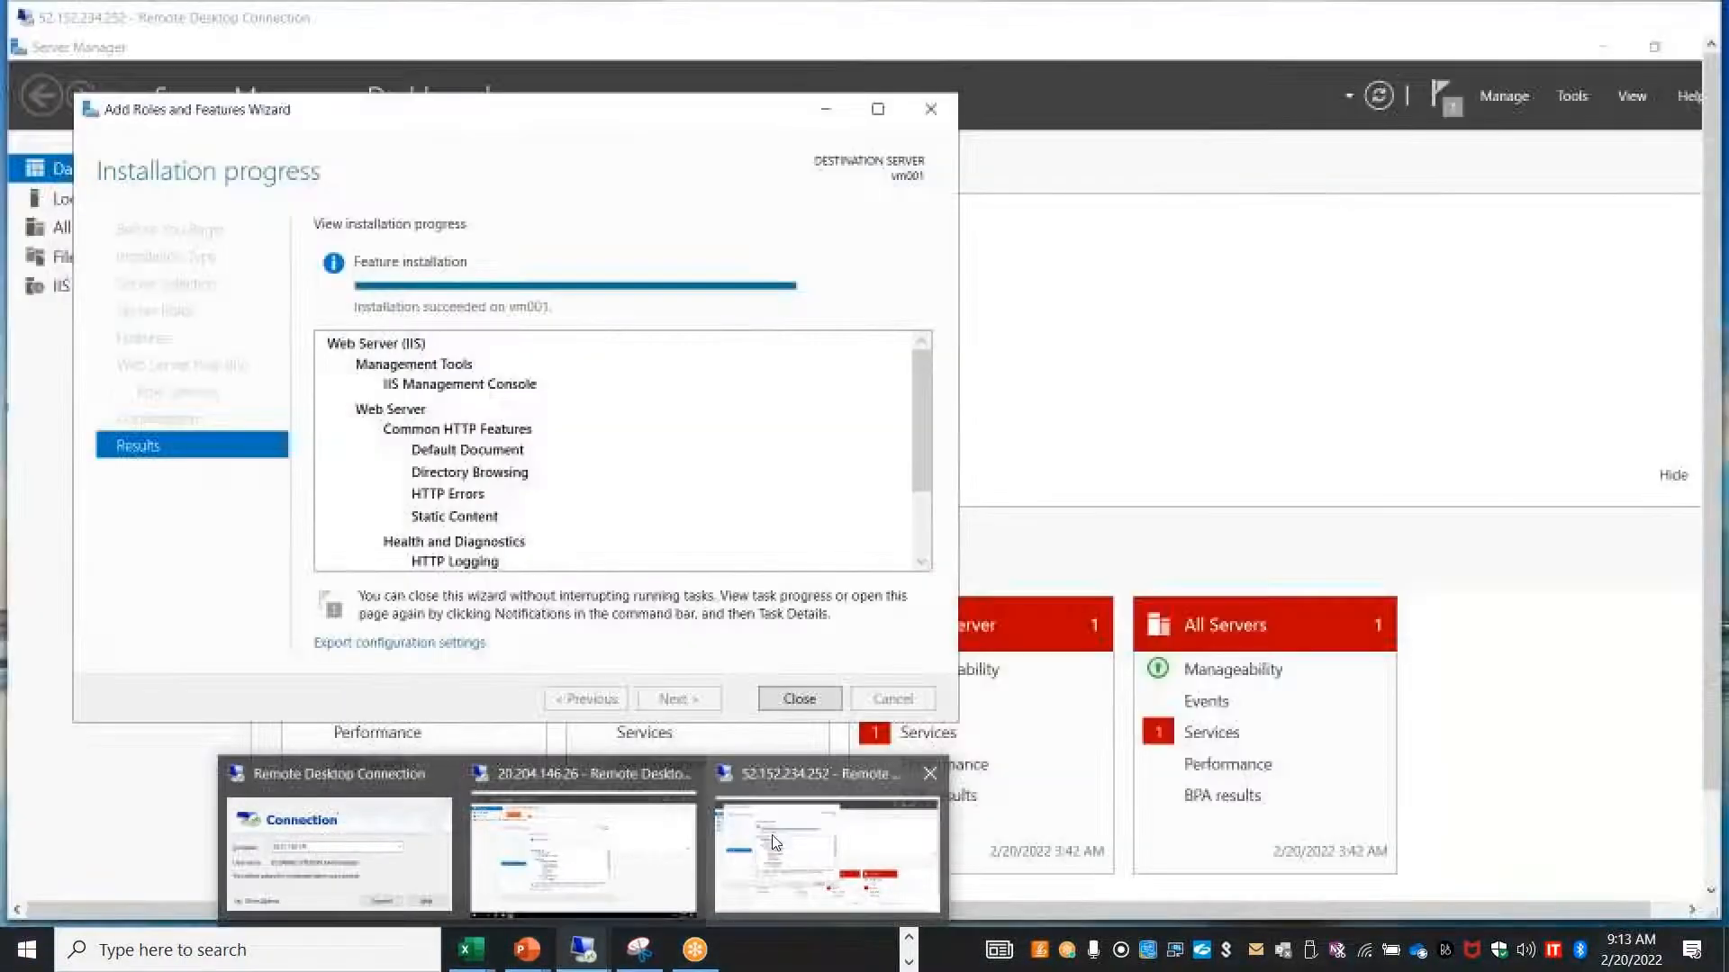
pyautogui.click(826, 855)
pyautogui.click(800, 699)
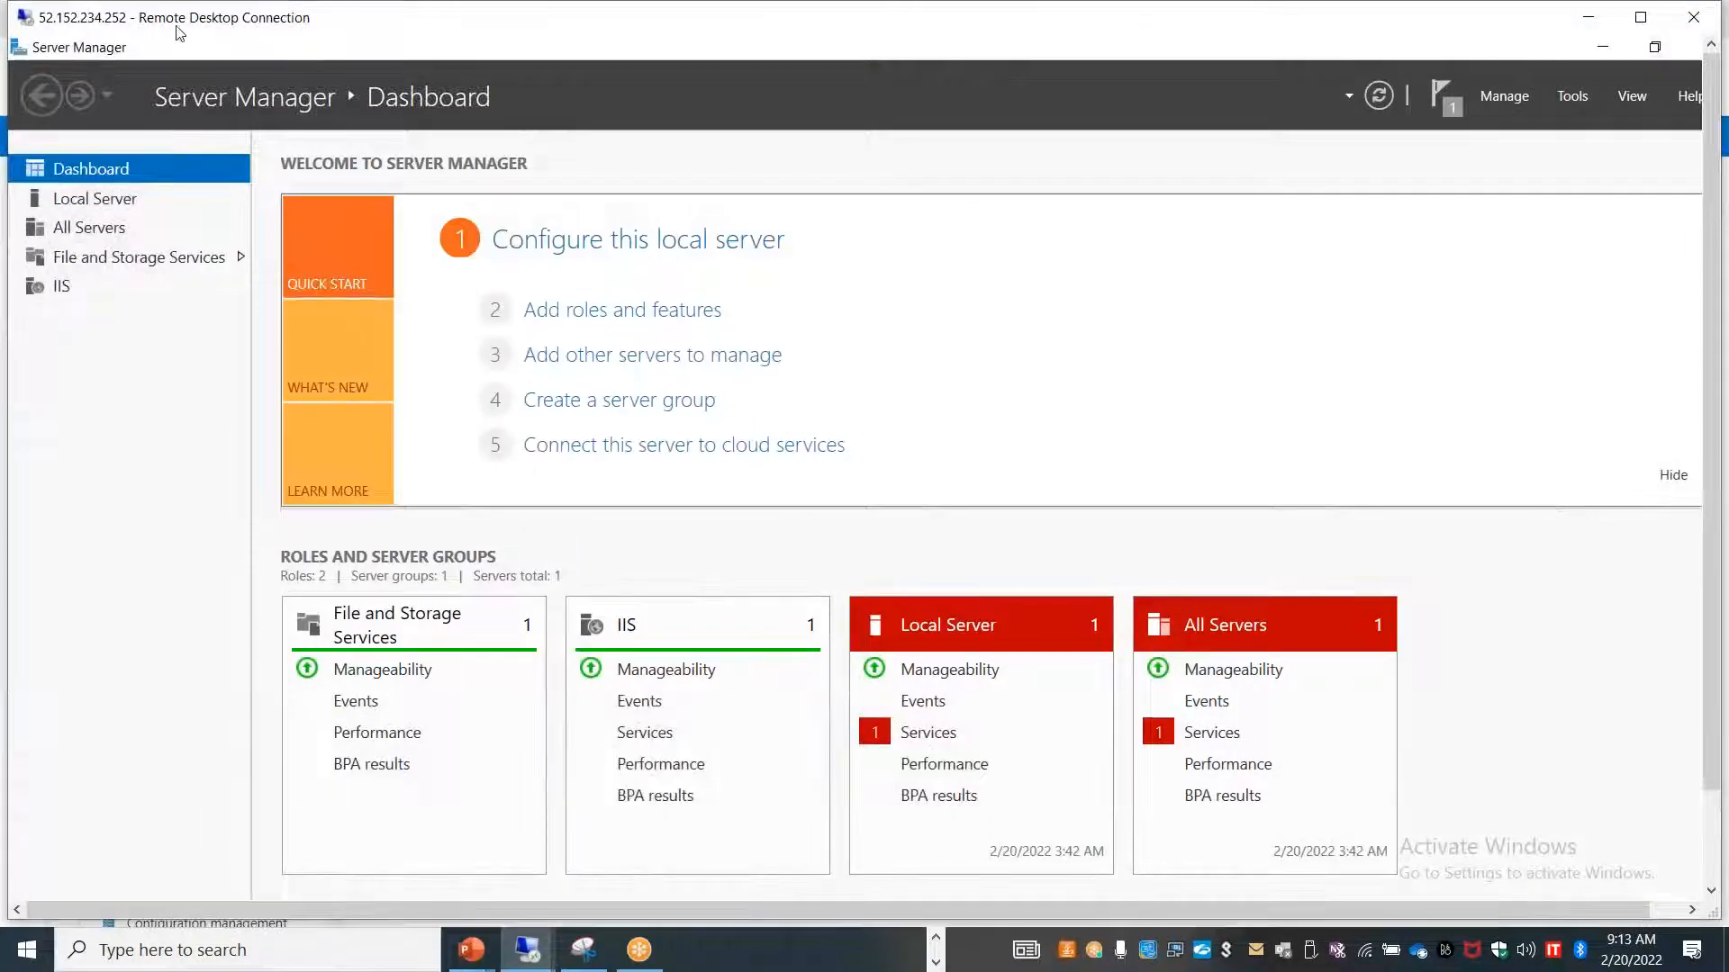
pyautogui.doubleClick(198, 31)
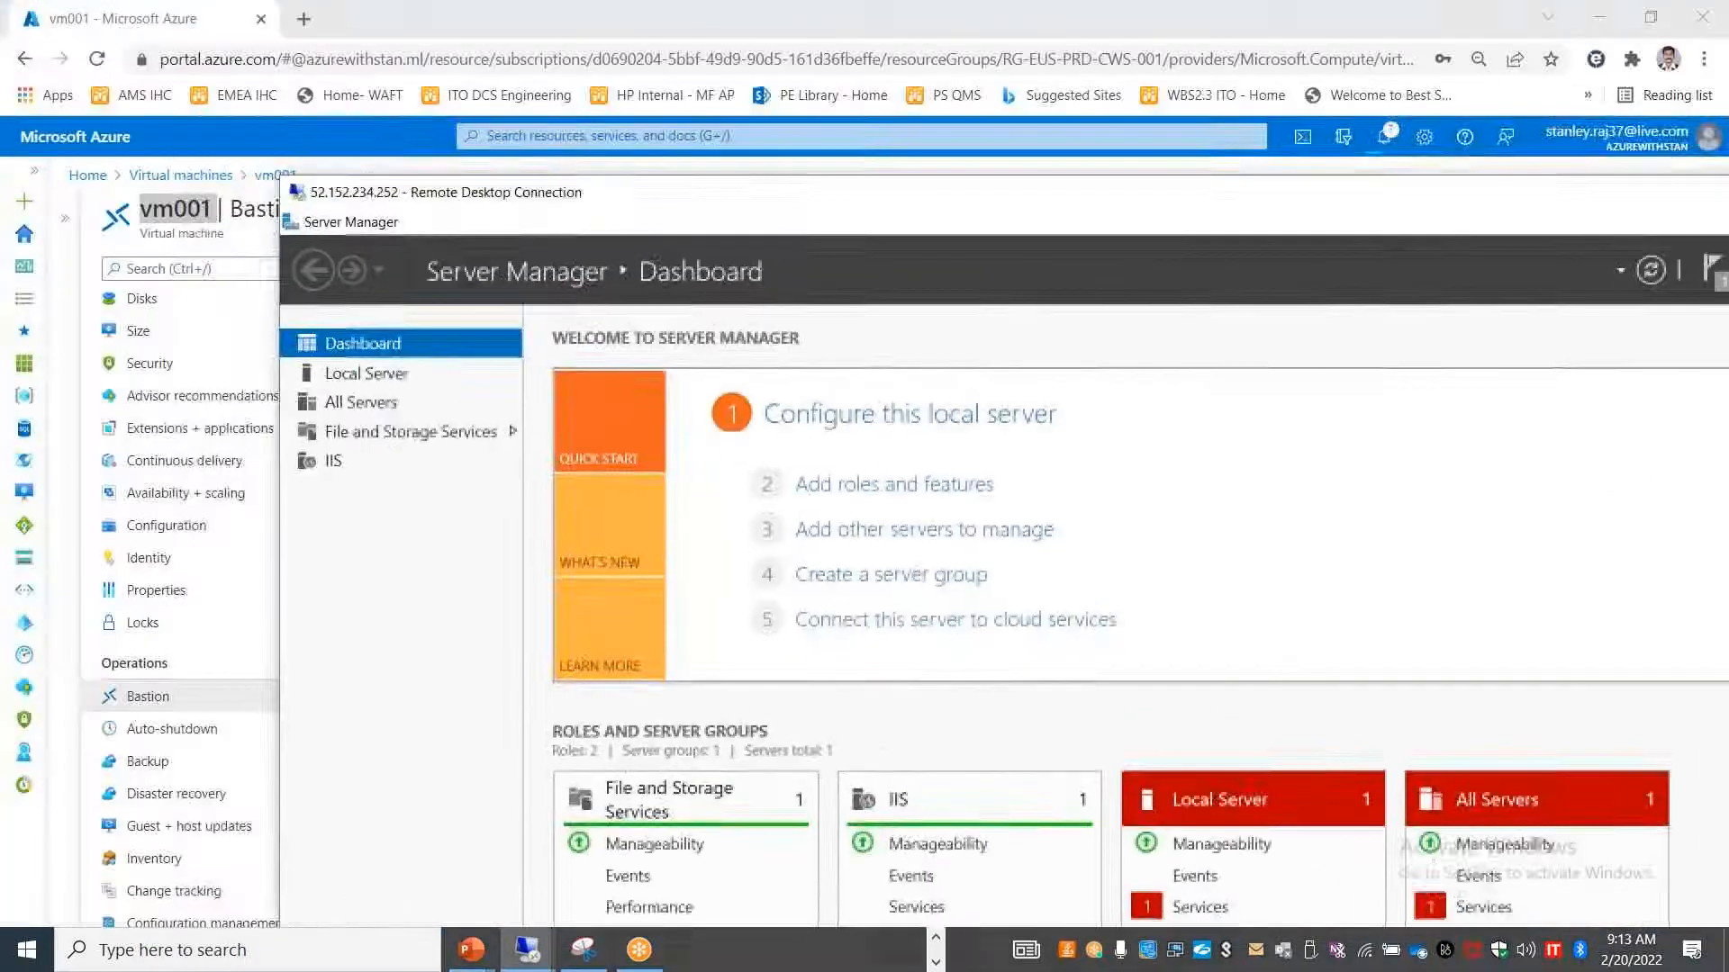
pyautogui.click(422, 135)
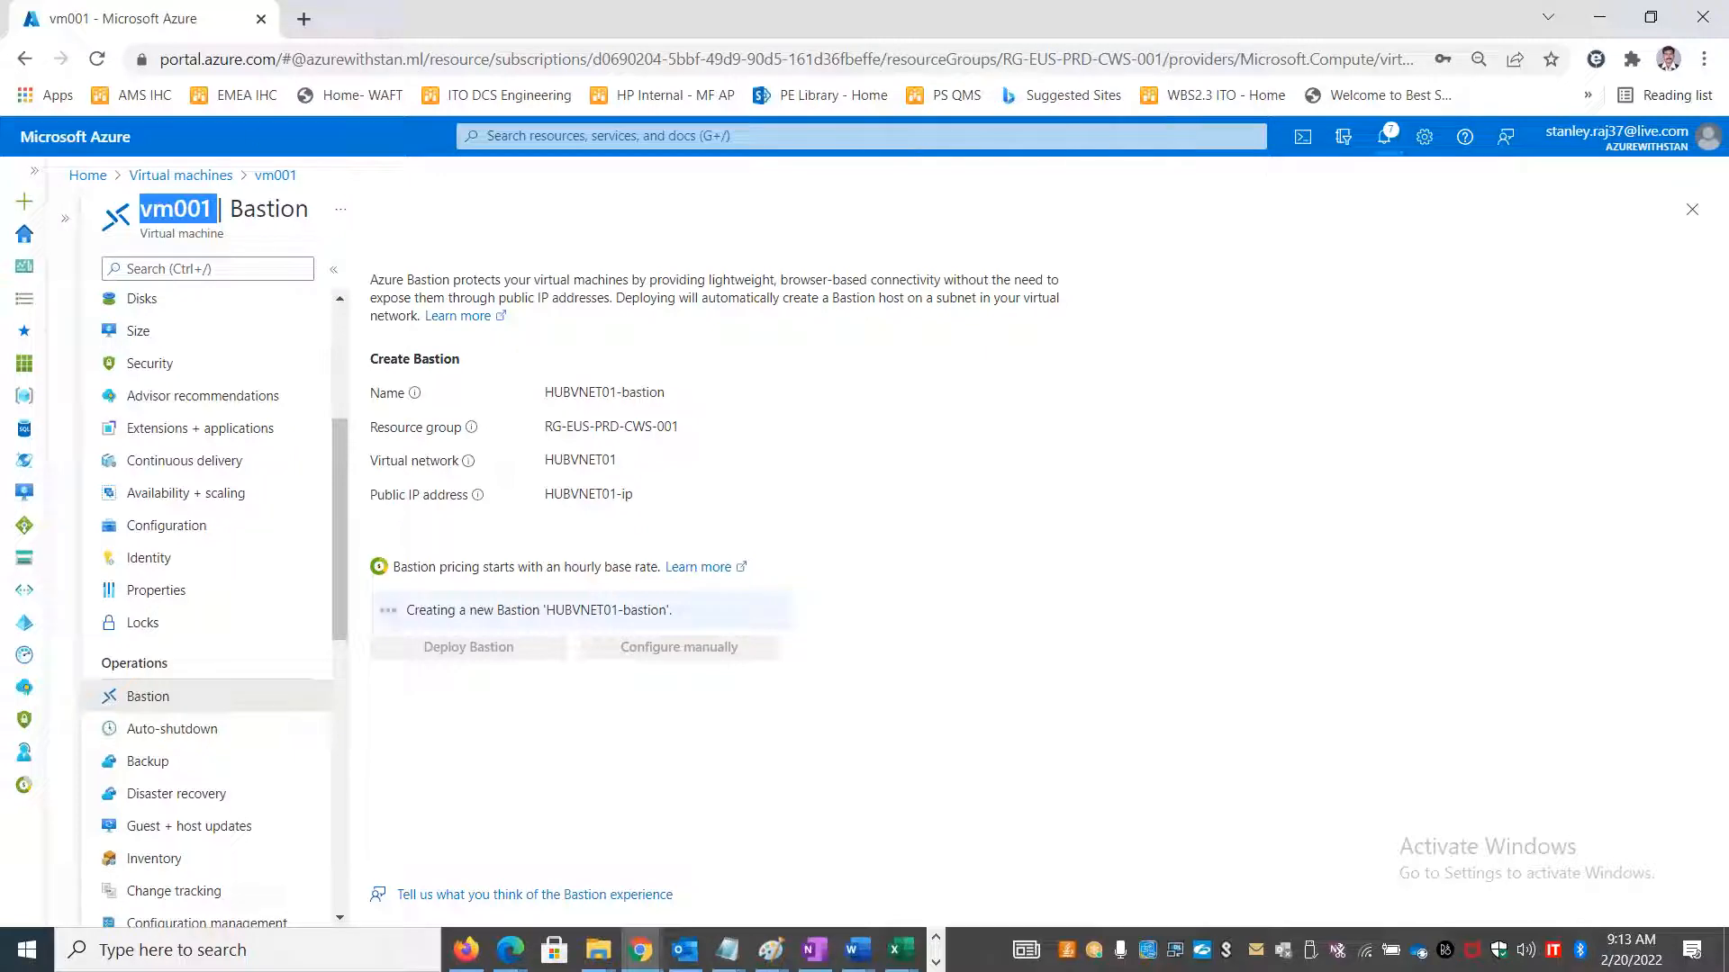
# Examine the networking settings and inbound port rules of vm001 from the virtual machines list, and go back to the list.
pyautogui.click(183, 175)
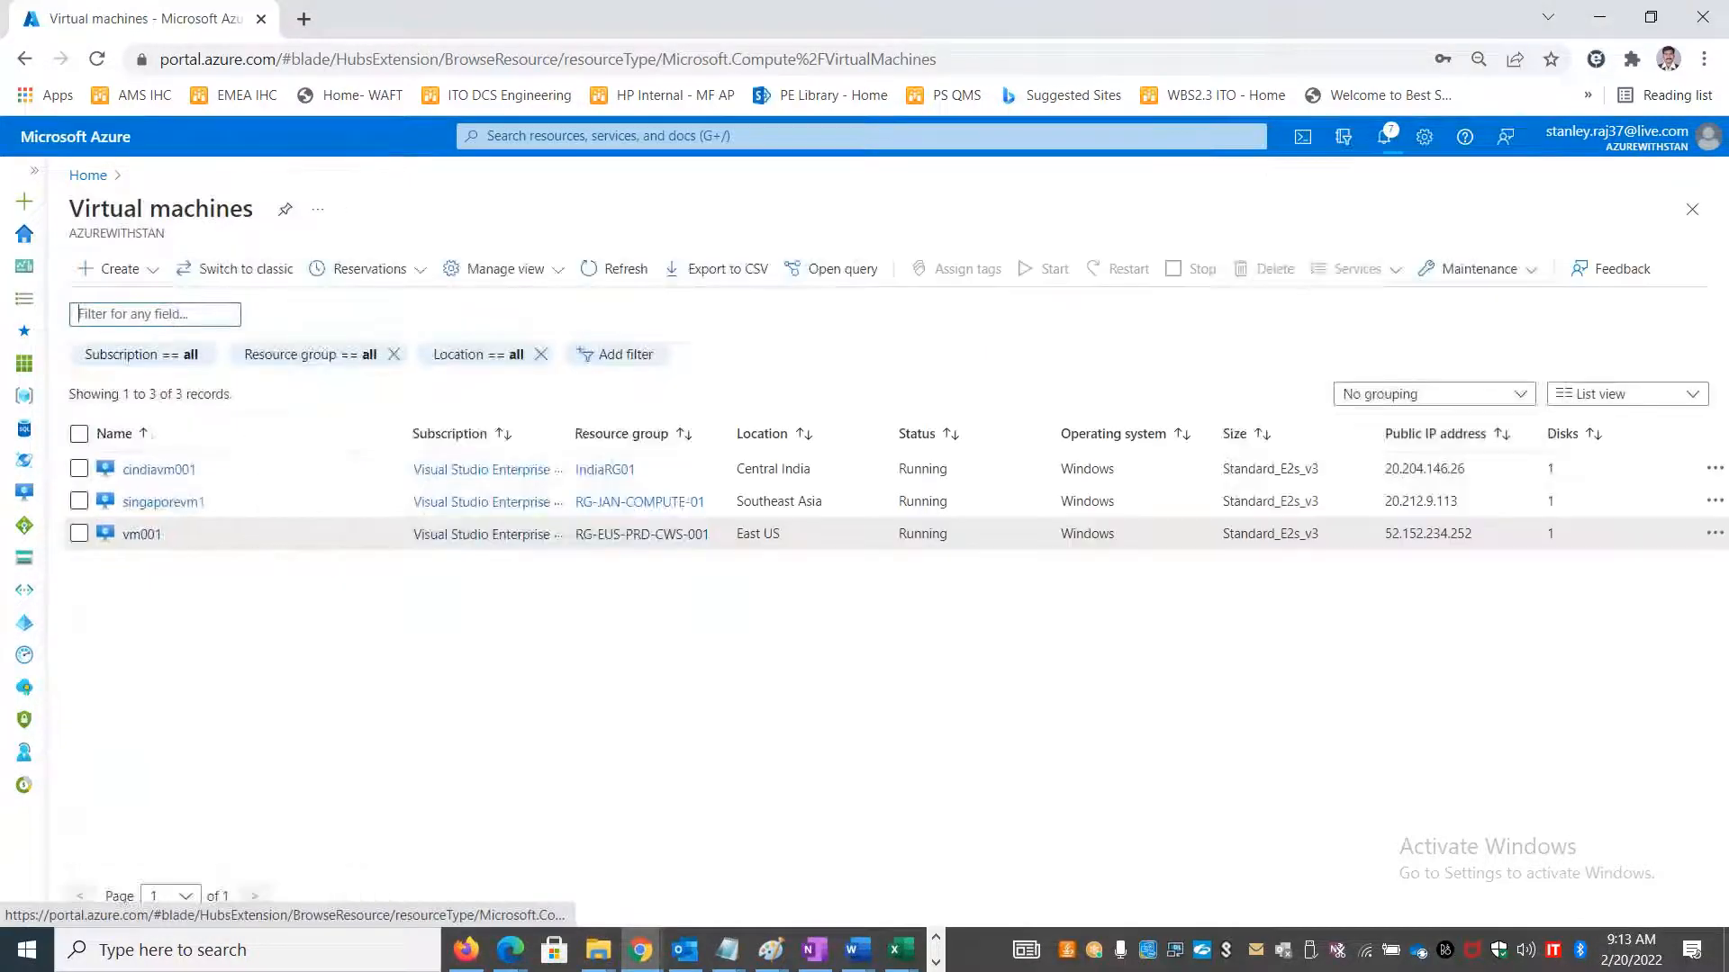
pyautogui.click(152, 270)
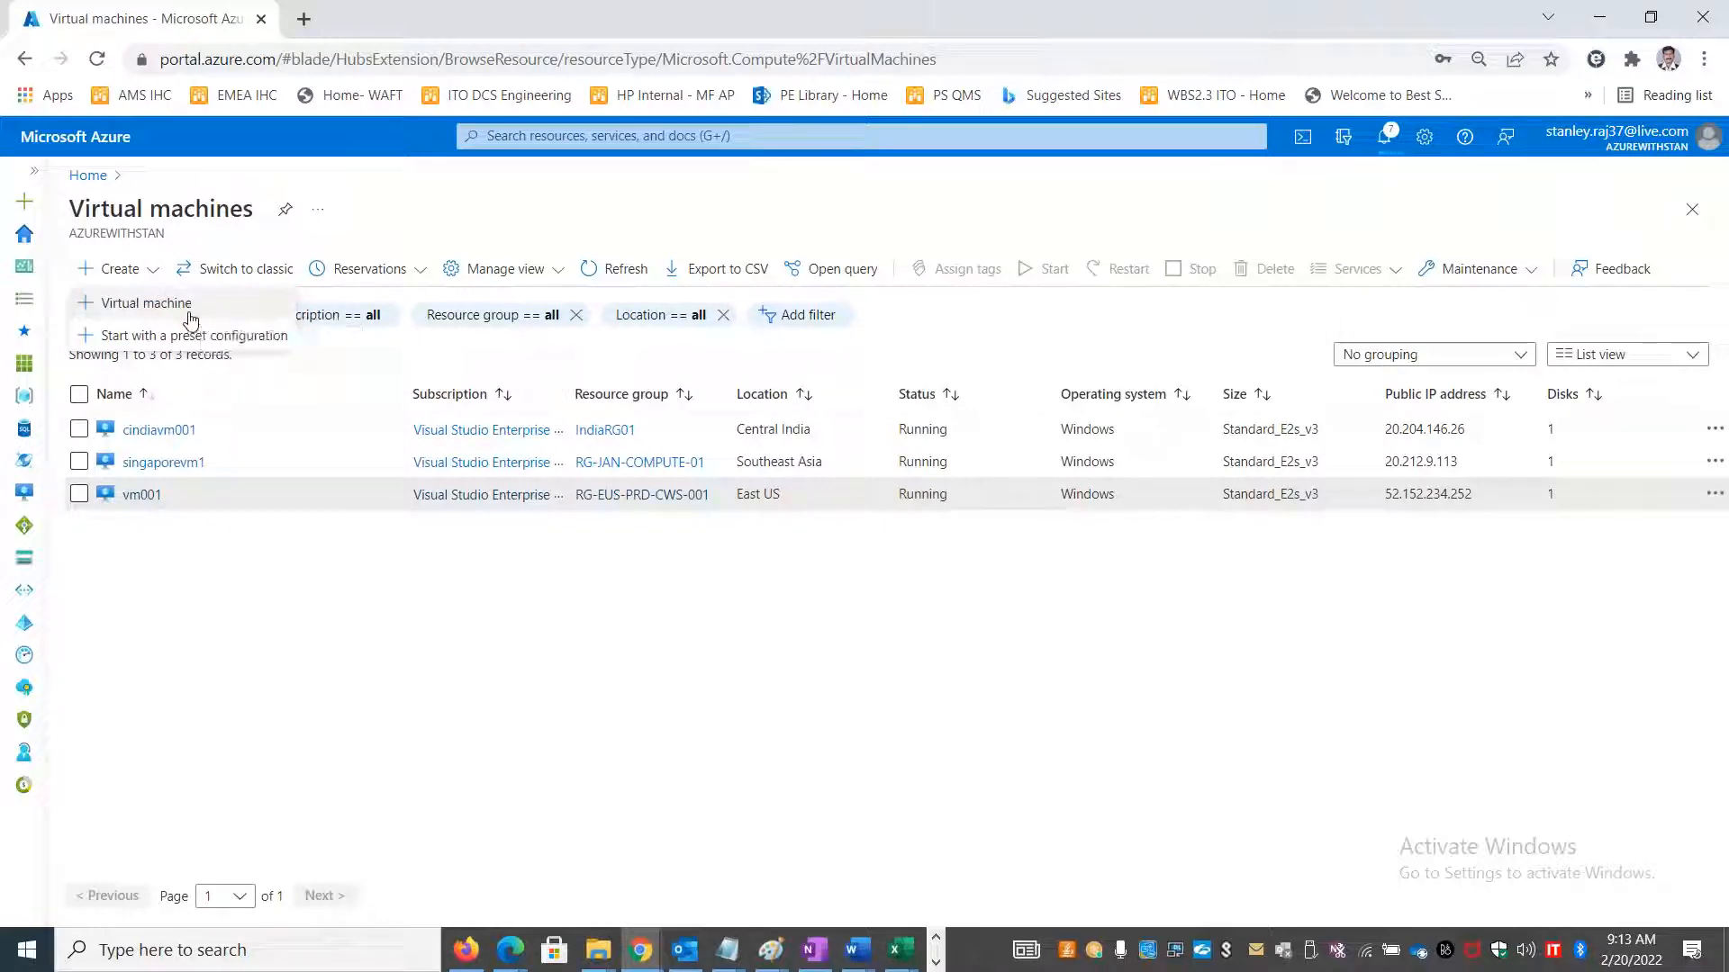
pyautogui.click(139, 495)
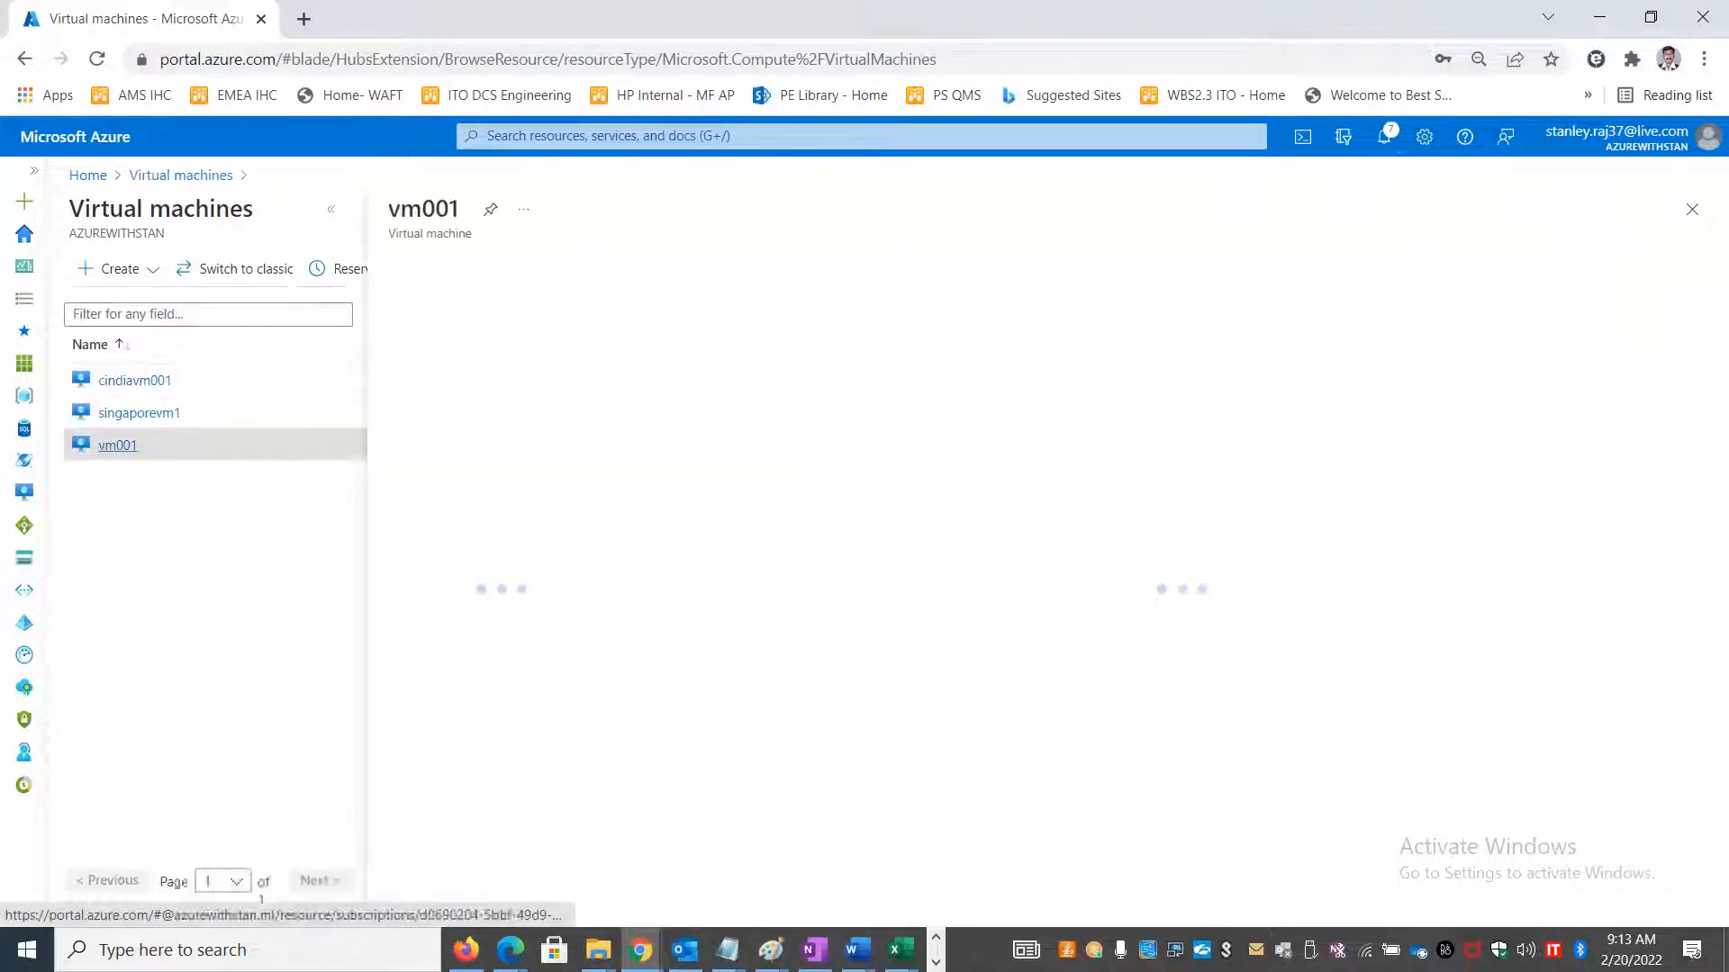
pyautogui.click(495, 518)
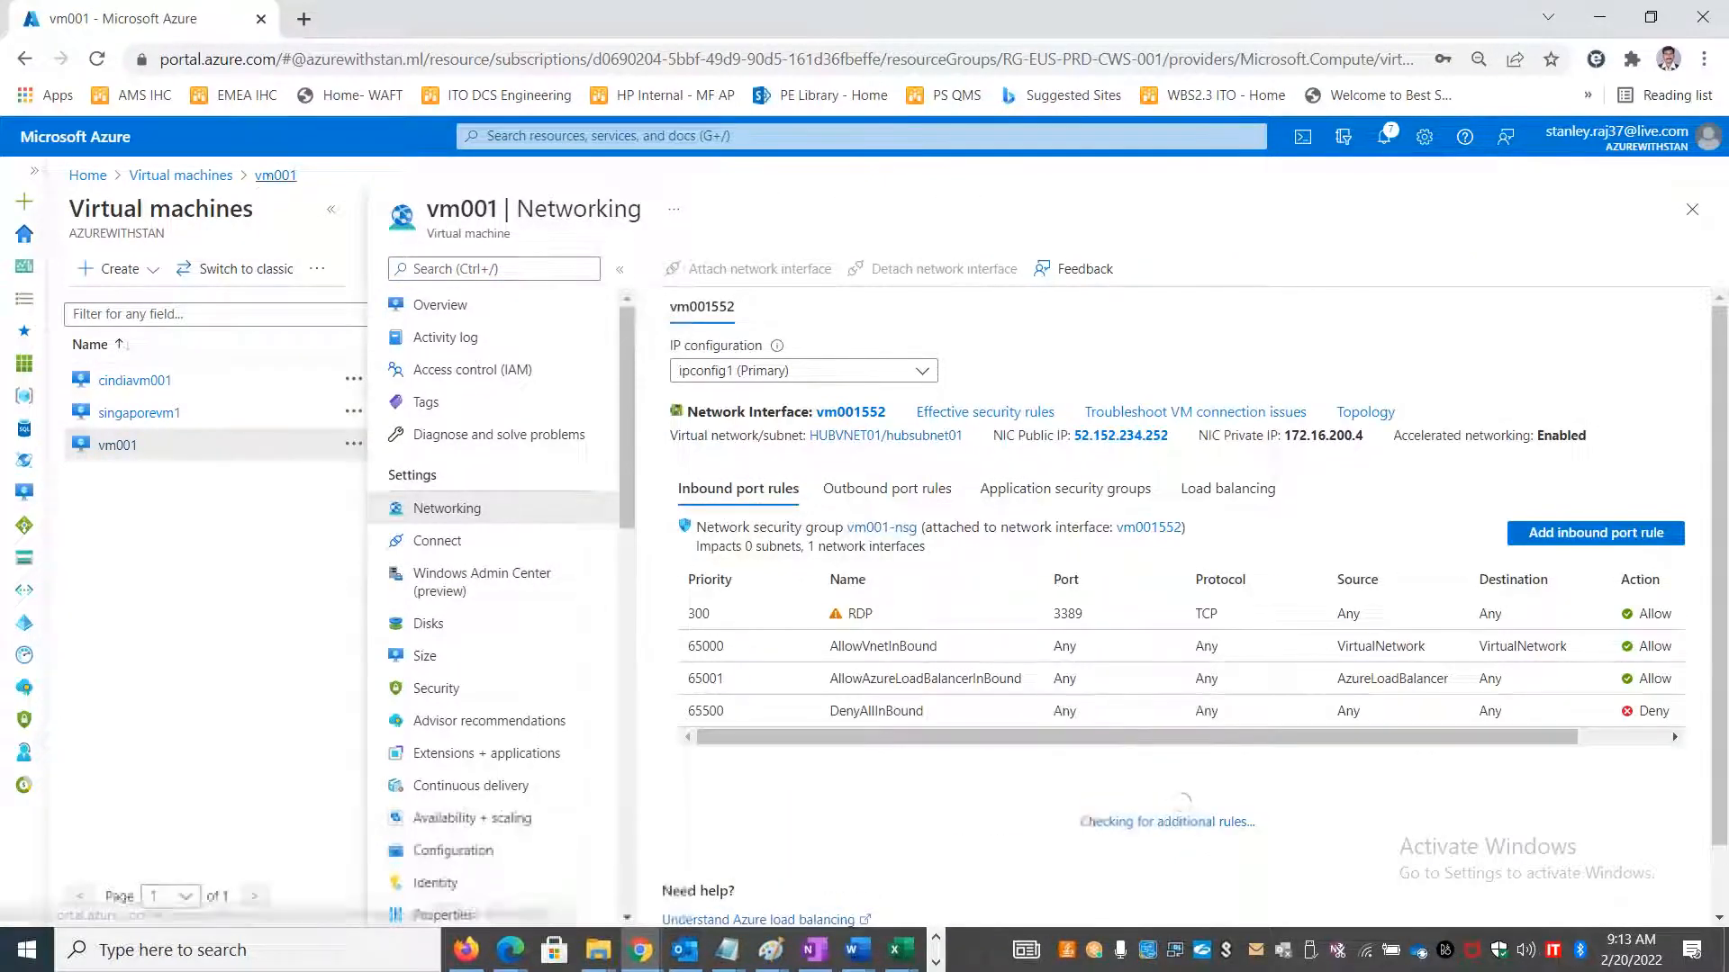
pyautogui.click(180, 175)
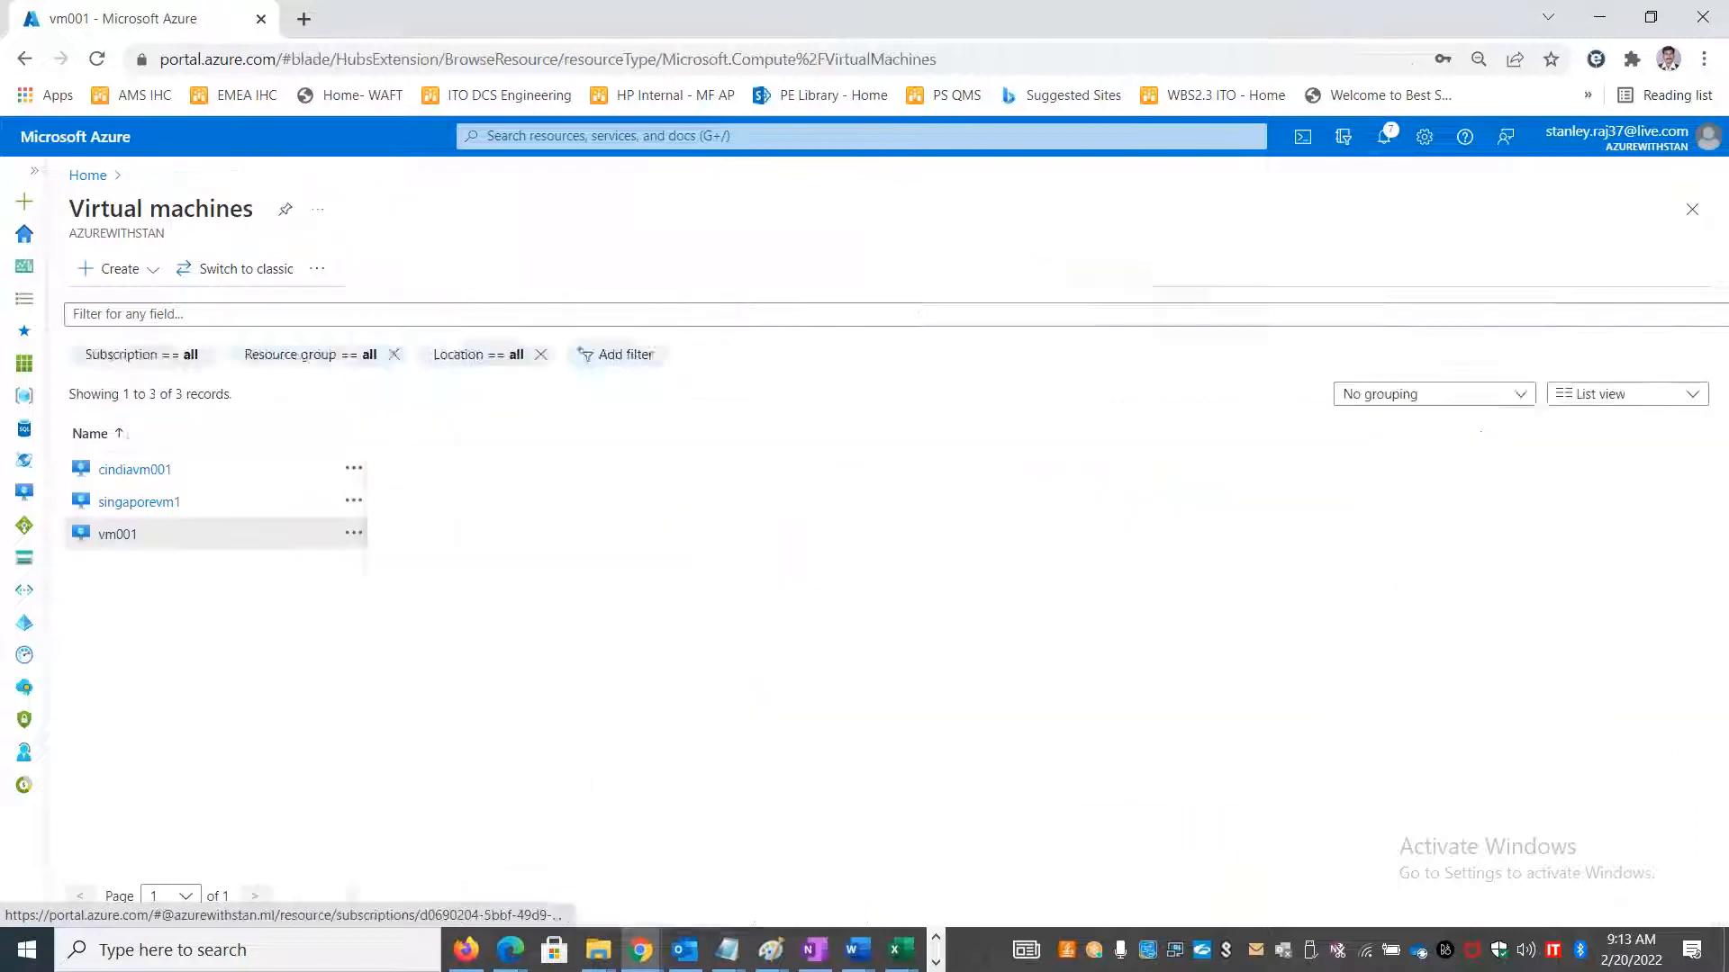
# Begin a new virtual machine with the Ubuntu Server 20.04 LTS - Gen2 image in resource group RG-EUS-PRD-CWS-001.
pyautogui.click(135, 268)
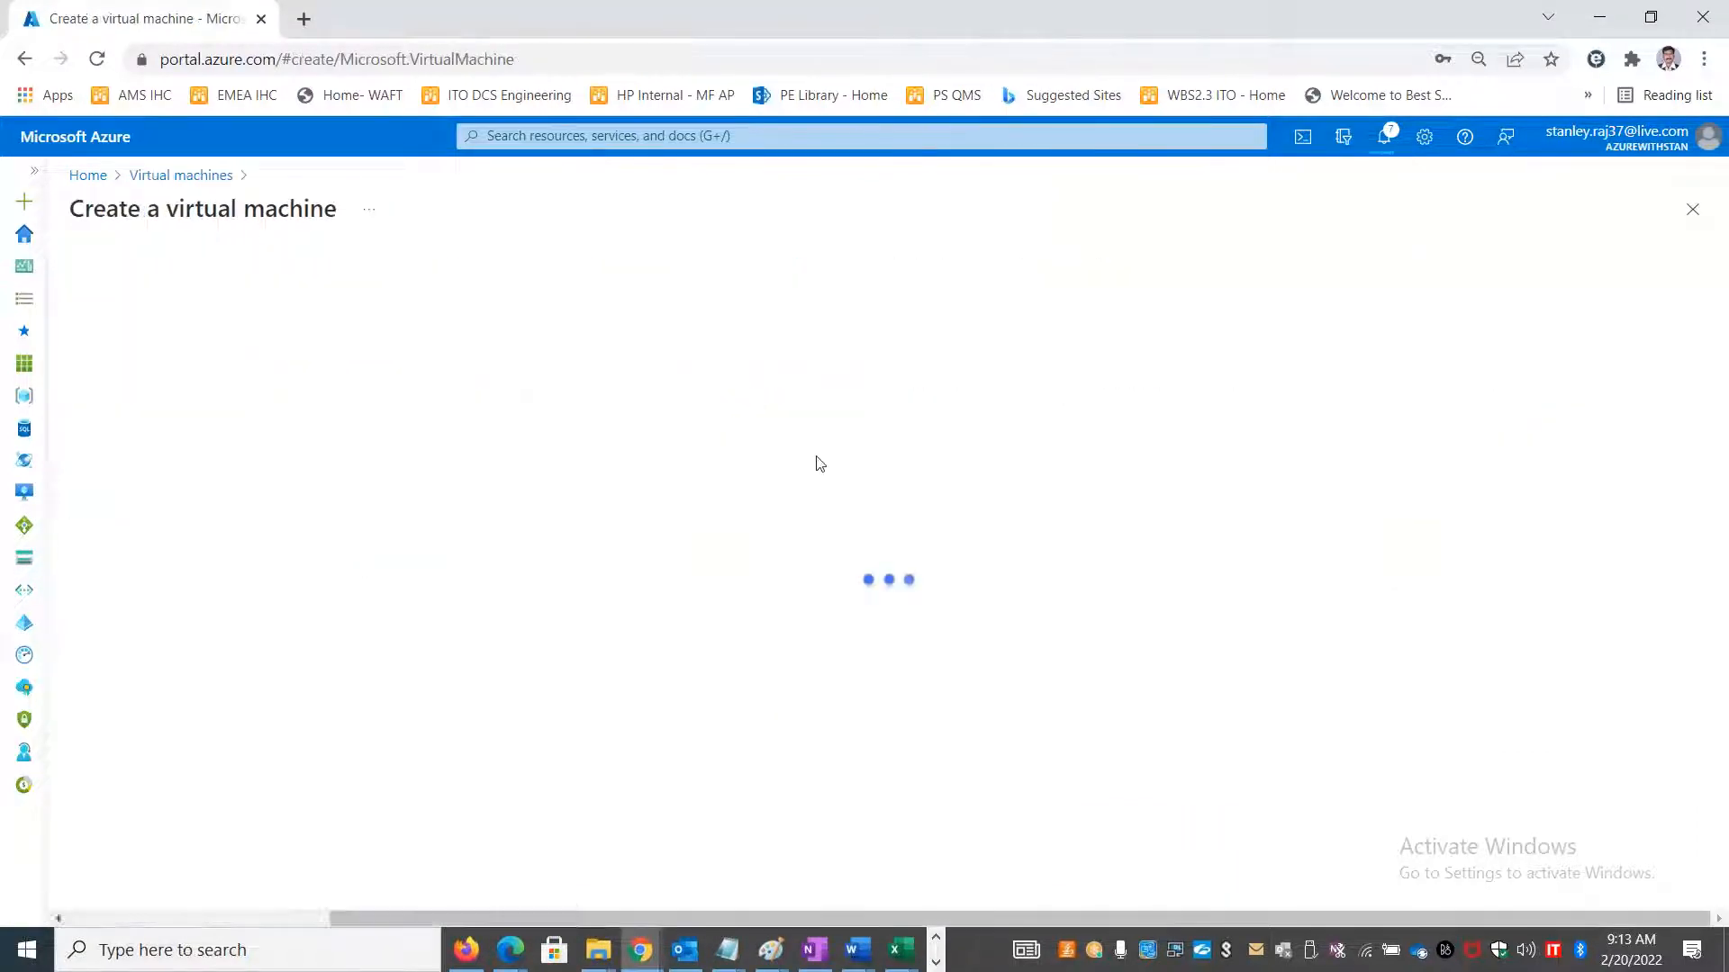
pyautogui.click(882, 791)
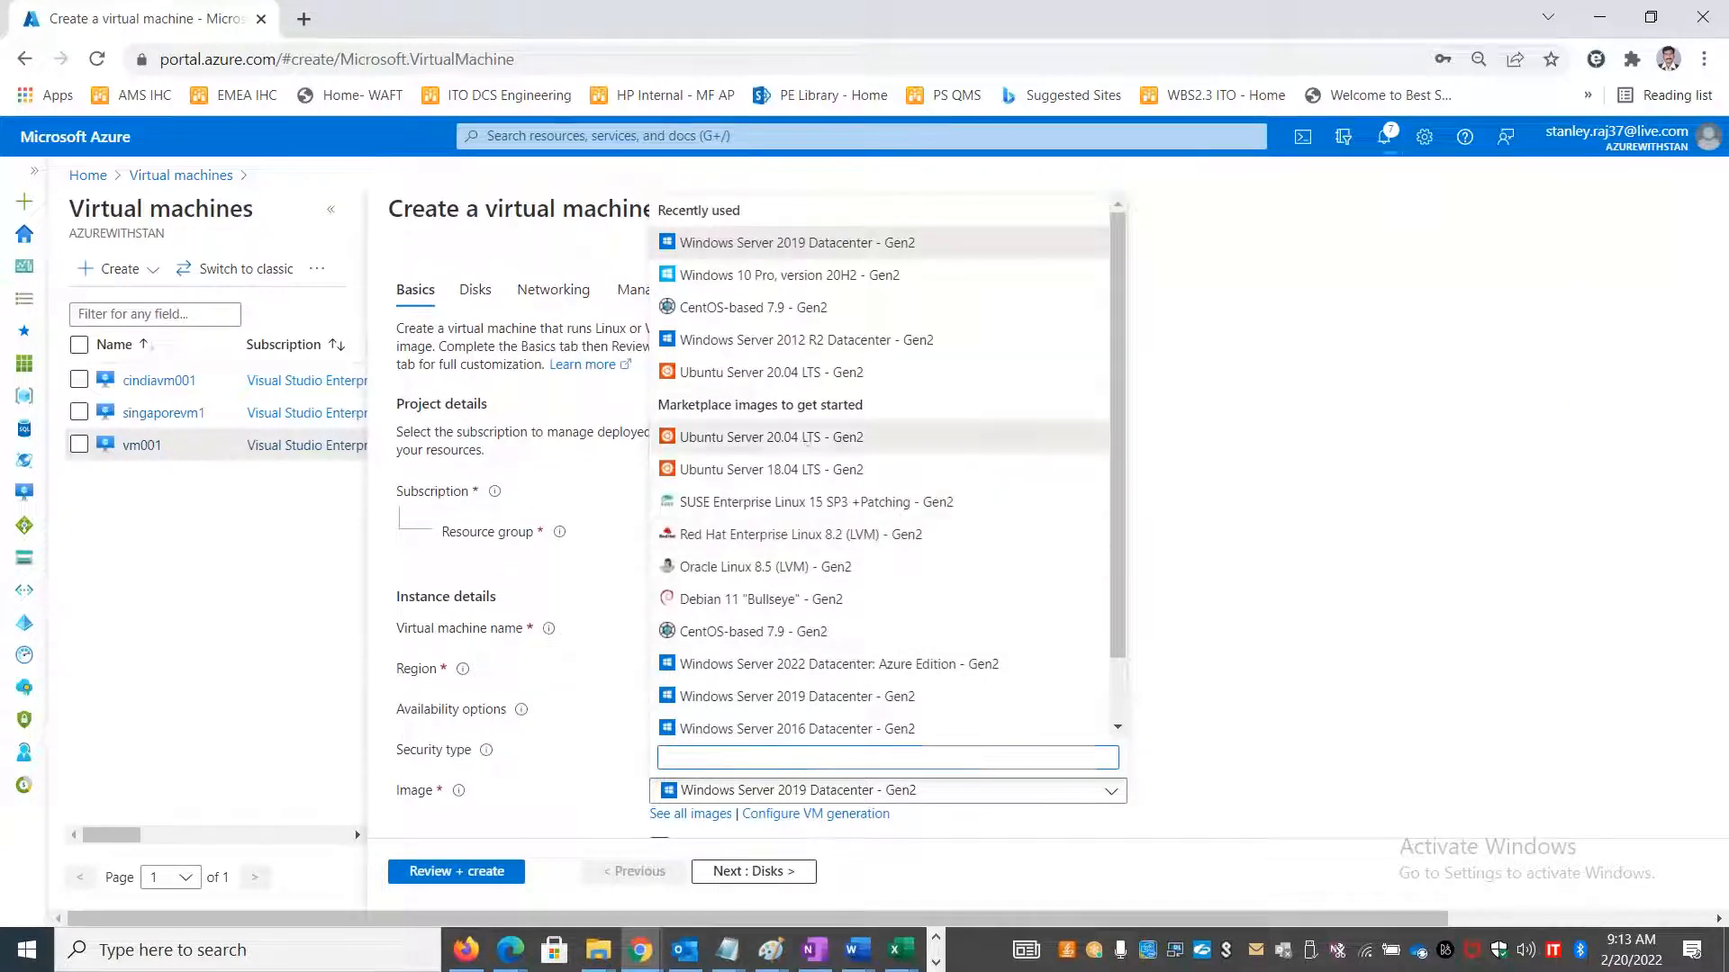
pyautogui.click(806, 440)
pyautogui.click(733, 538)
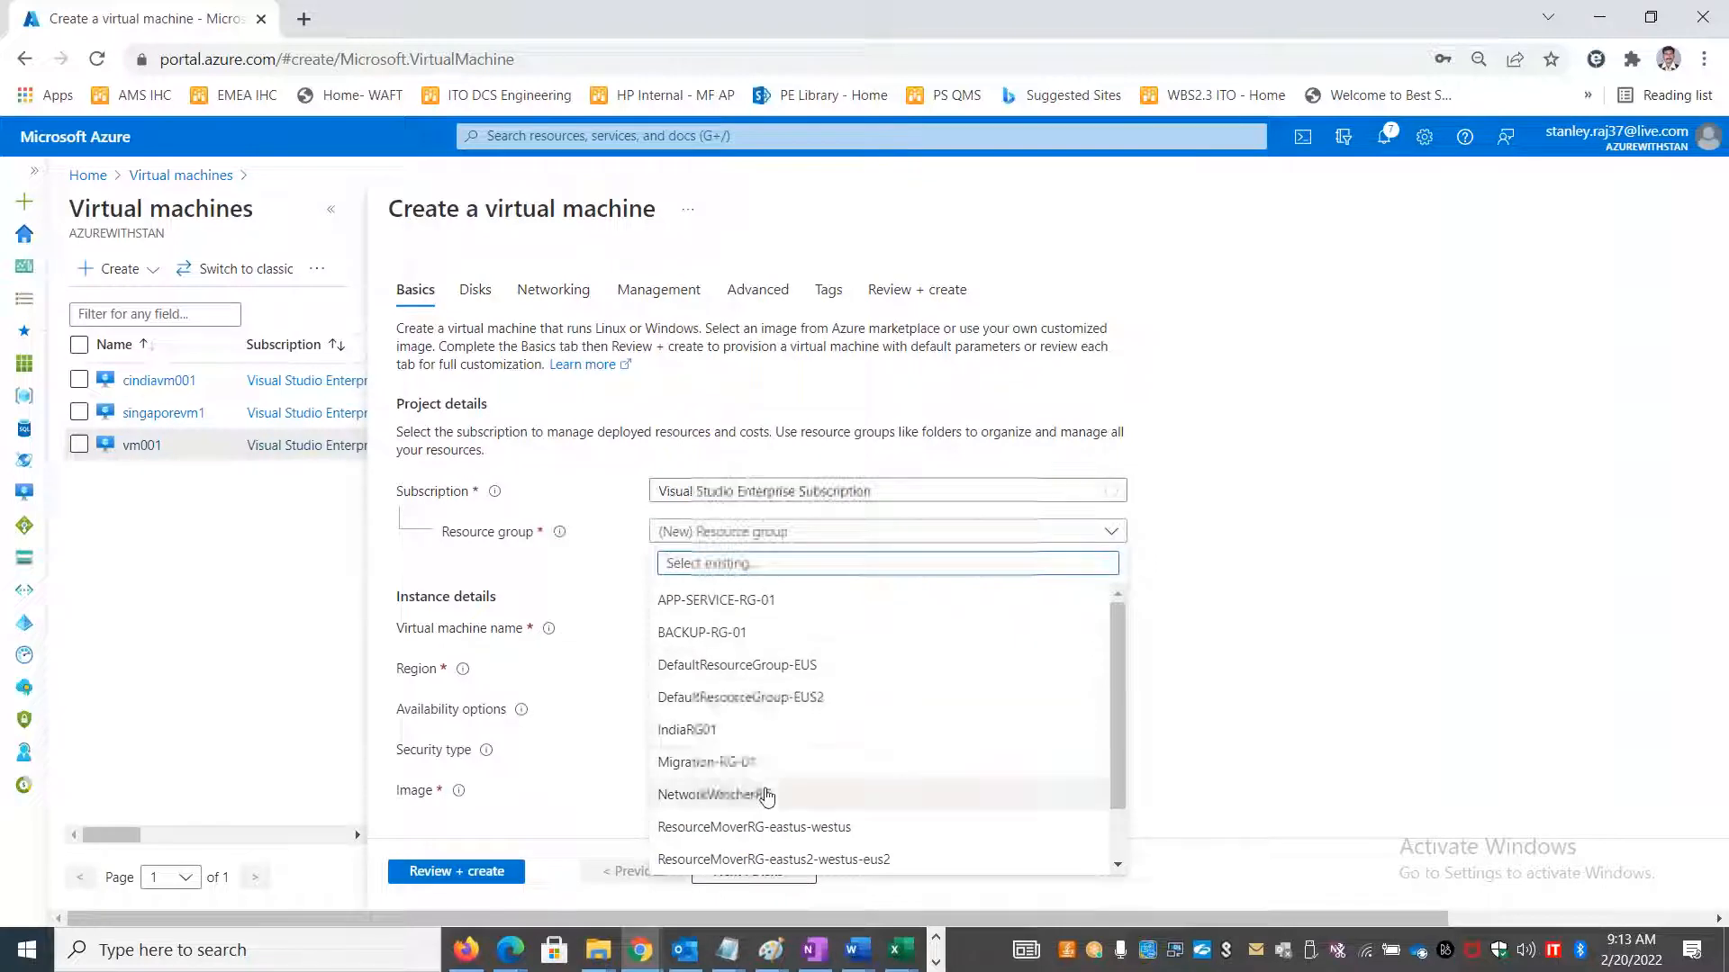
pyautogui.scroll(-1, 766, 799)
pyautogui.scroll(1, 747, 788)
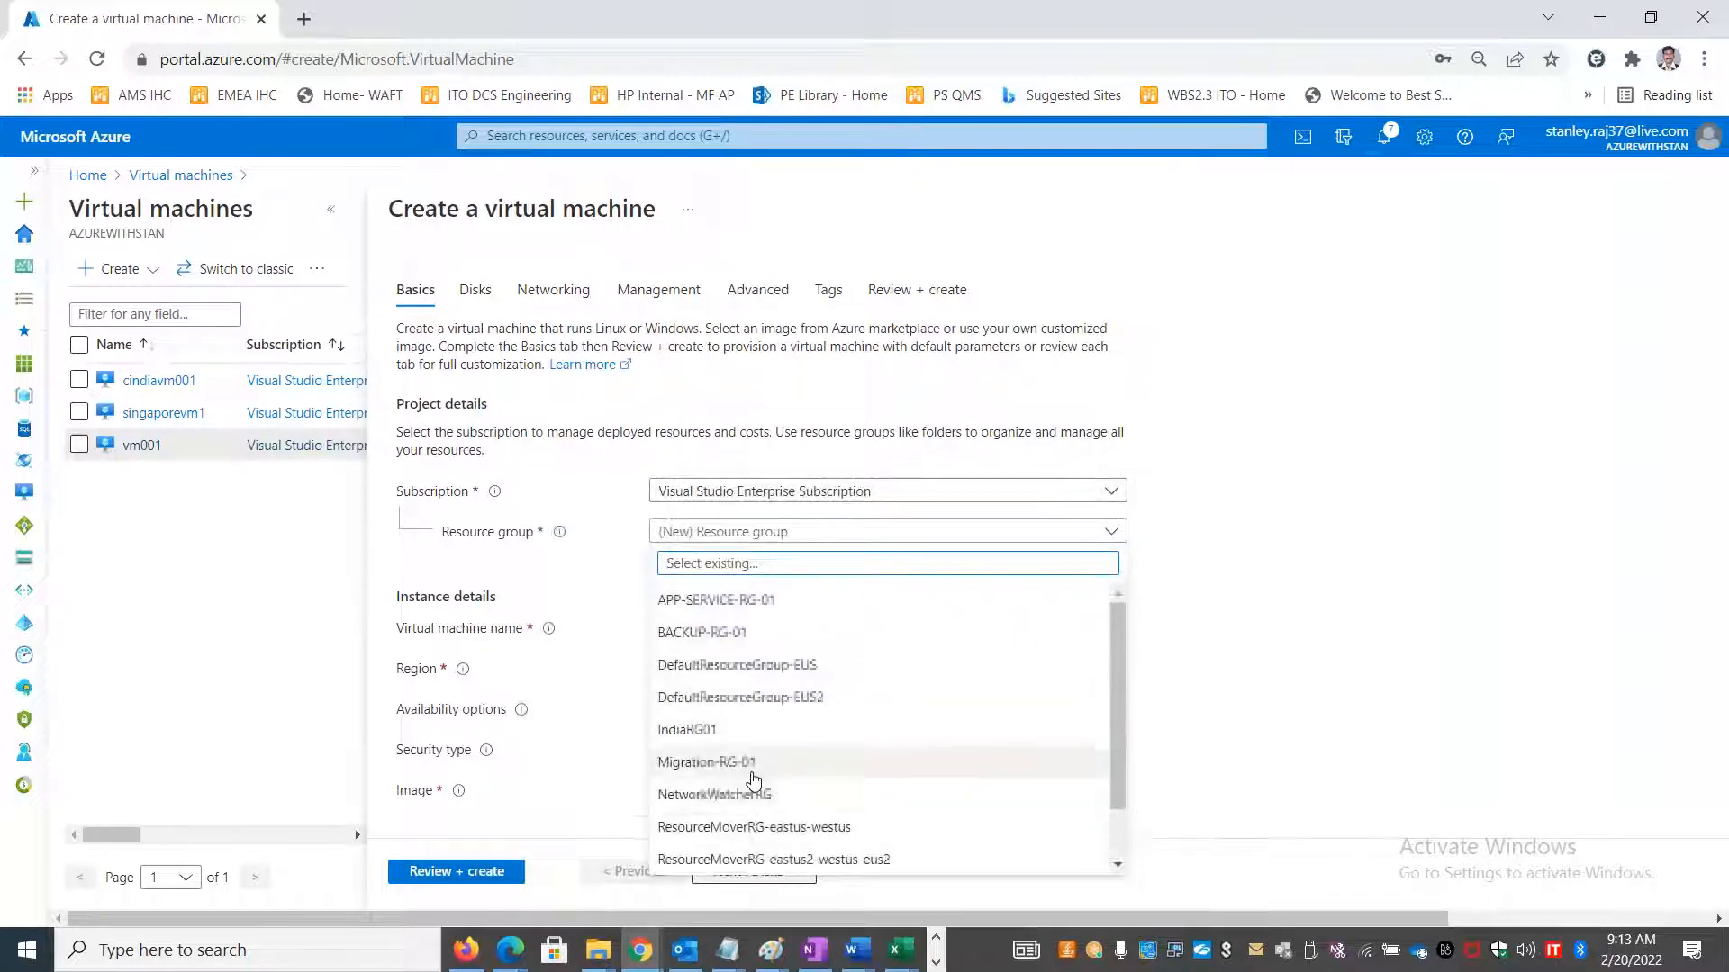
pyautogui.scroll(-1, 772, 793)
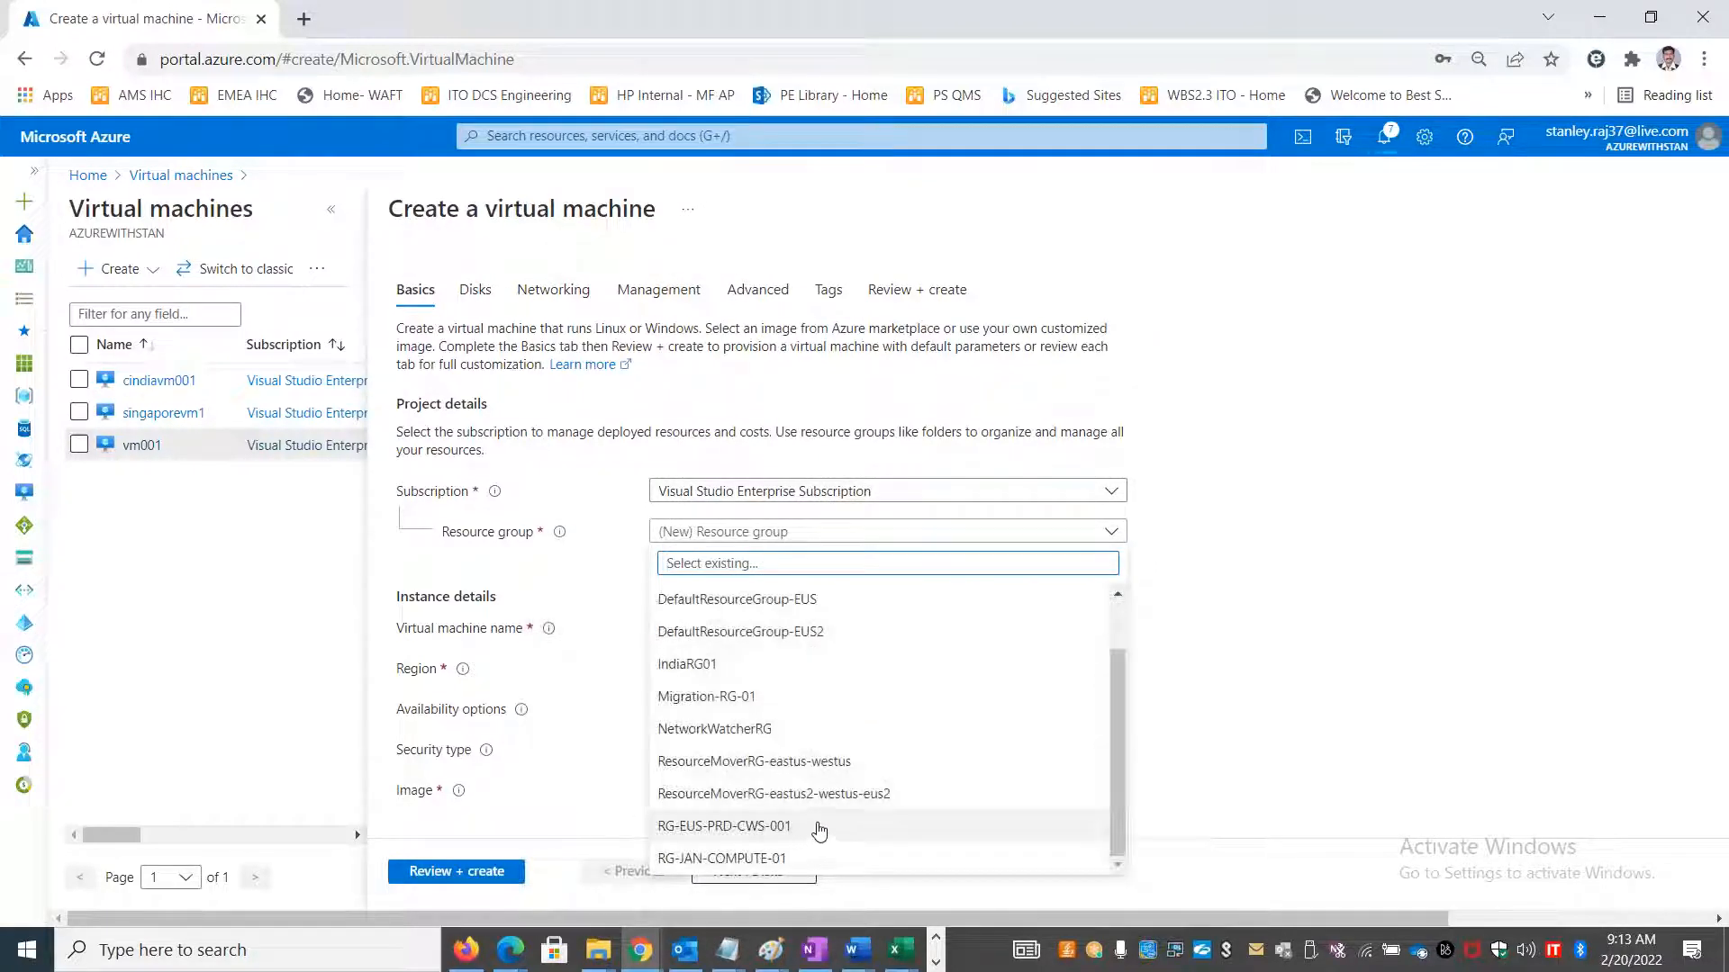
pyautogui.click(815, 824)
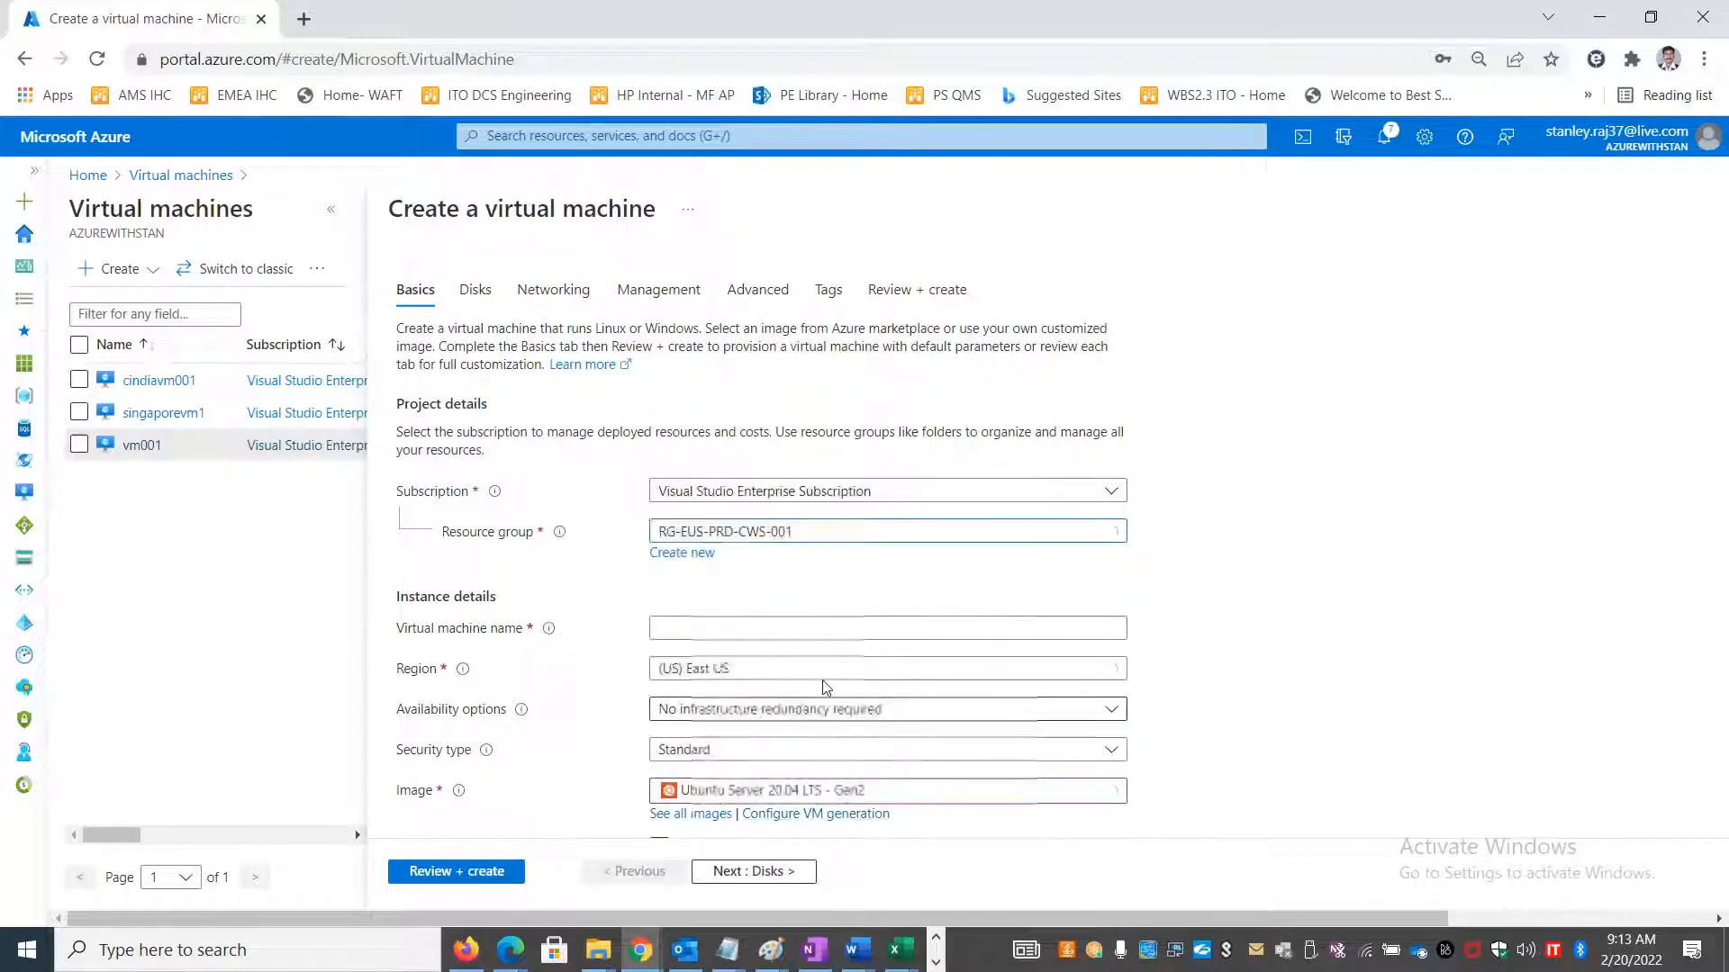
# Name the virtual machine linuxvm01 and set its administrator account's authentication type to Password.
pyautogui.click(797, 626)
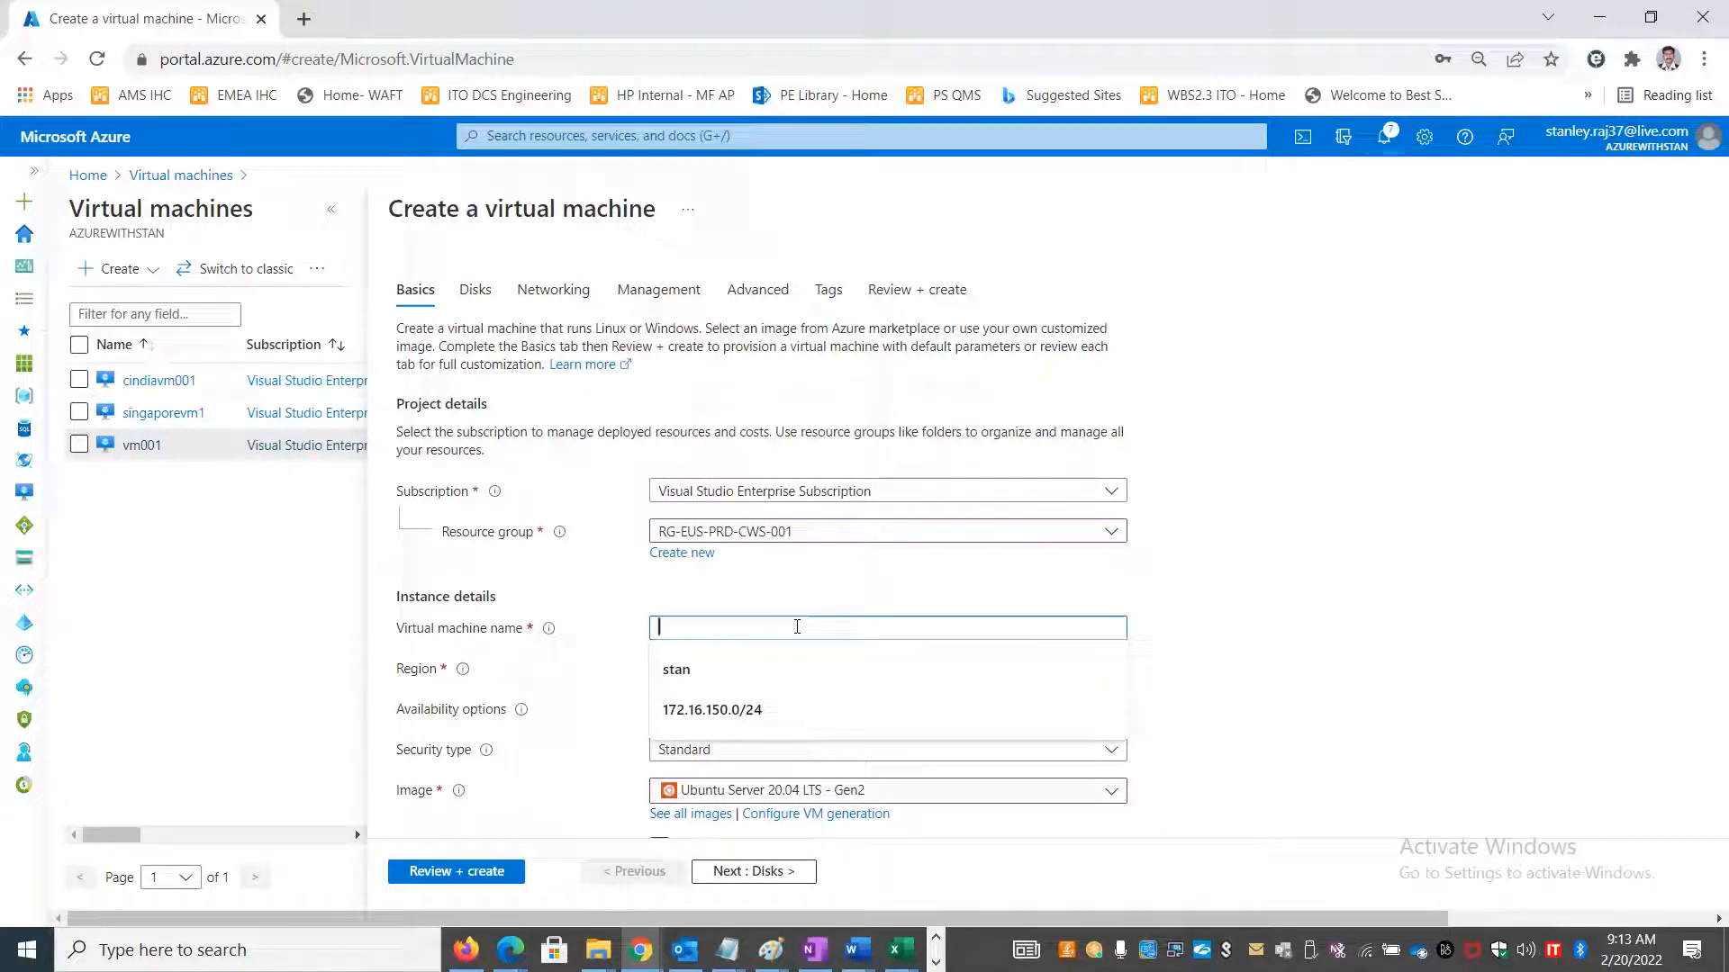
pyautogui.write('linuxvm01')
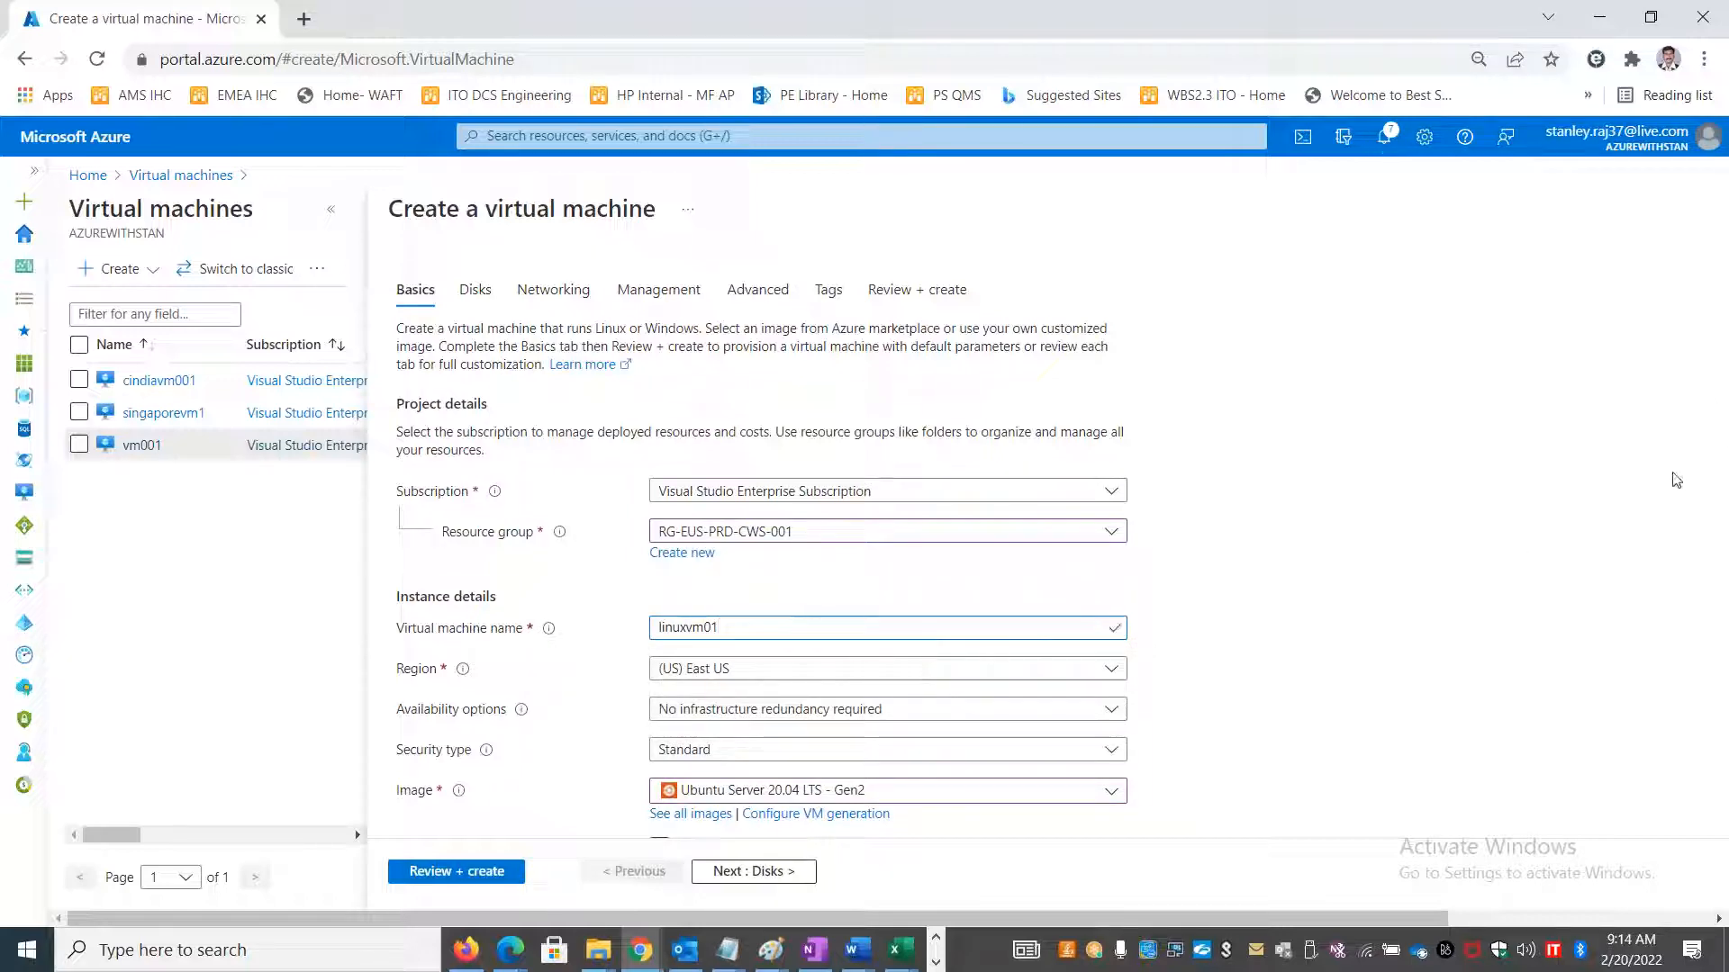
pyautogui.scroll(-7, 1230, 438)
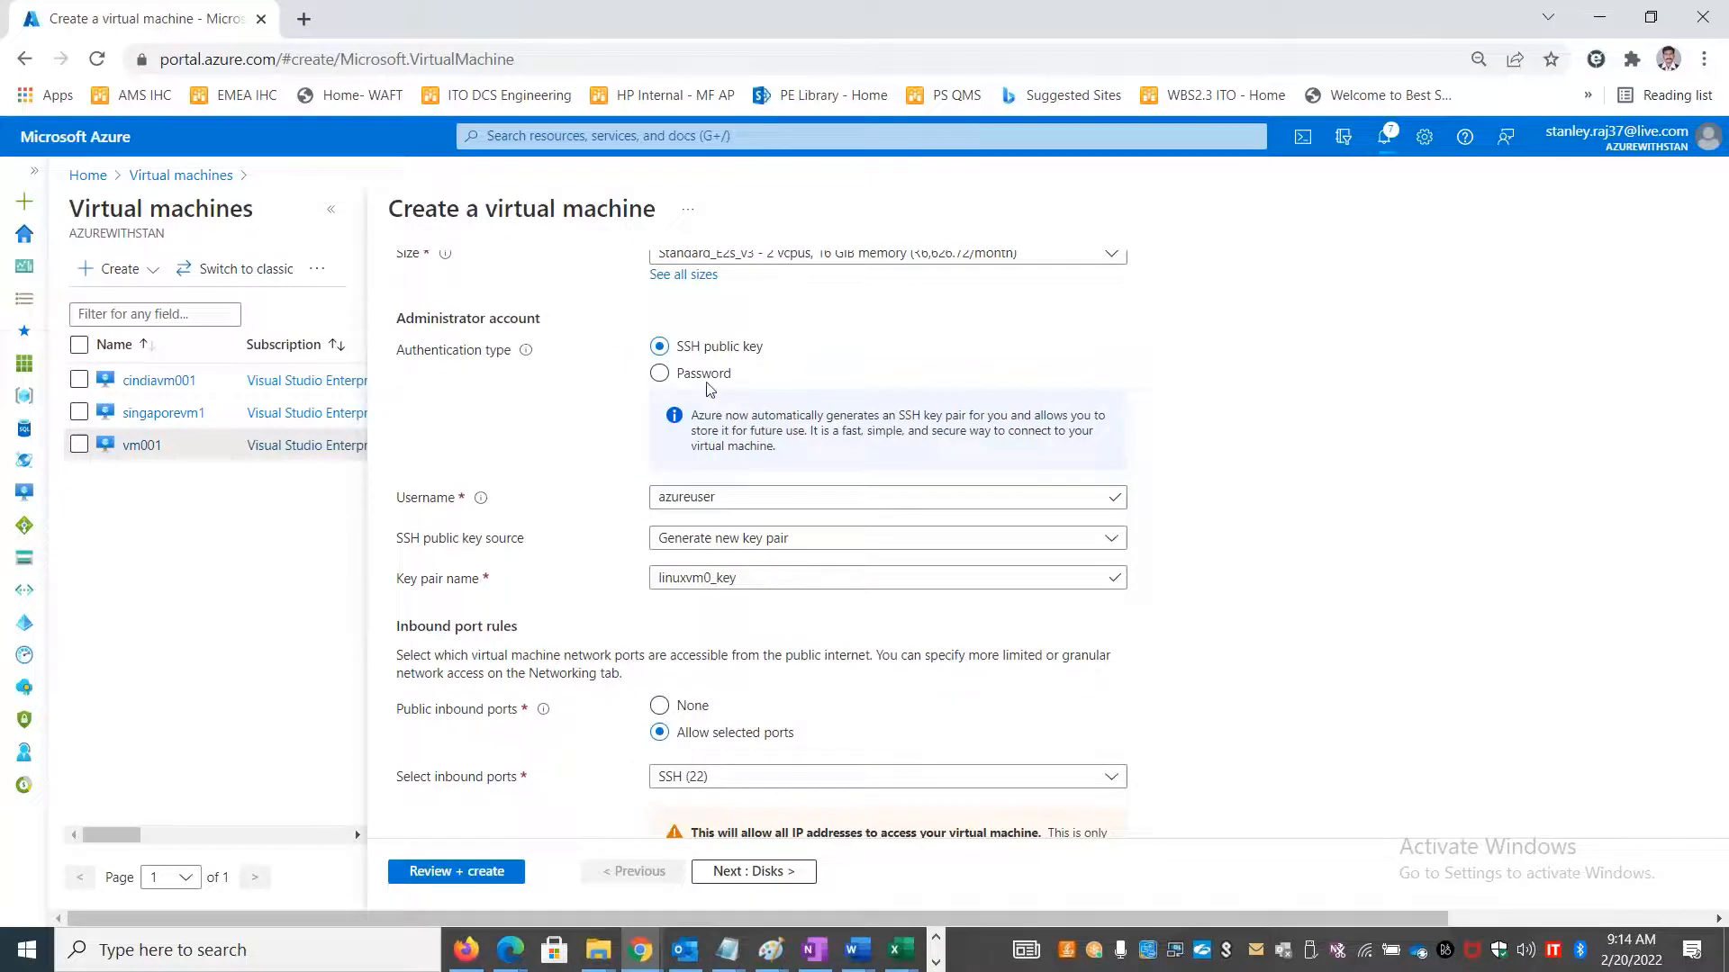
pyautogui.click(711, 372)
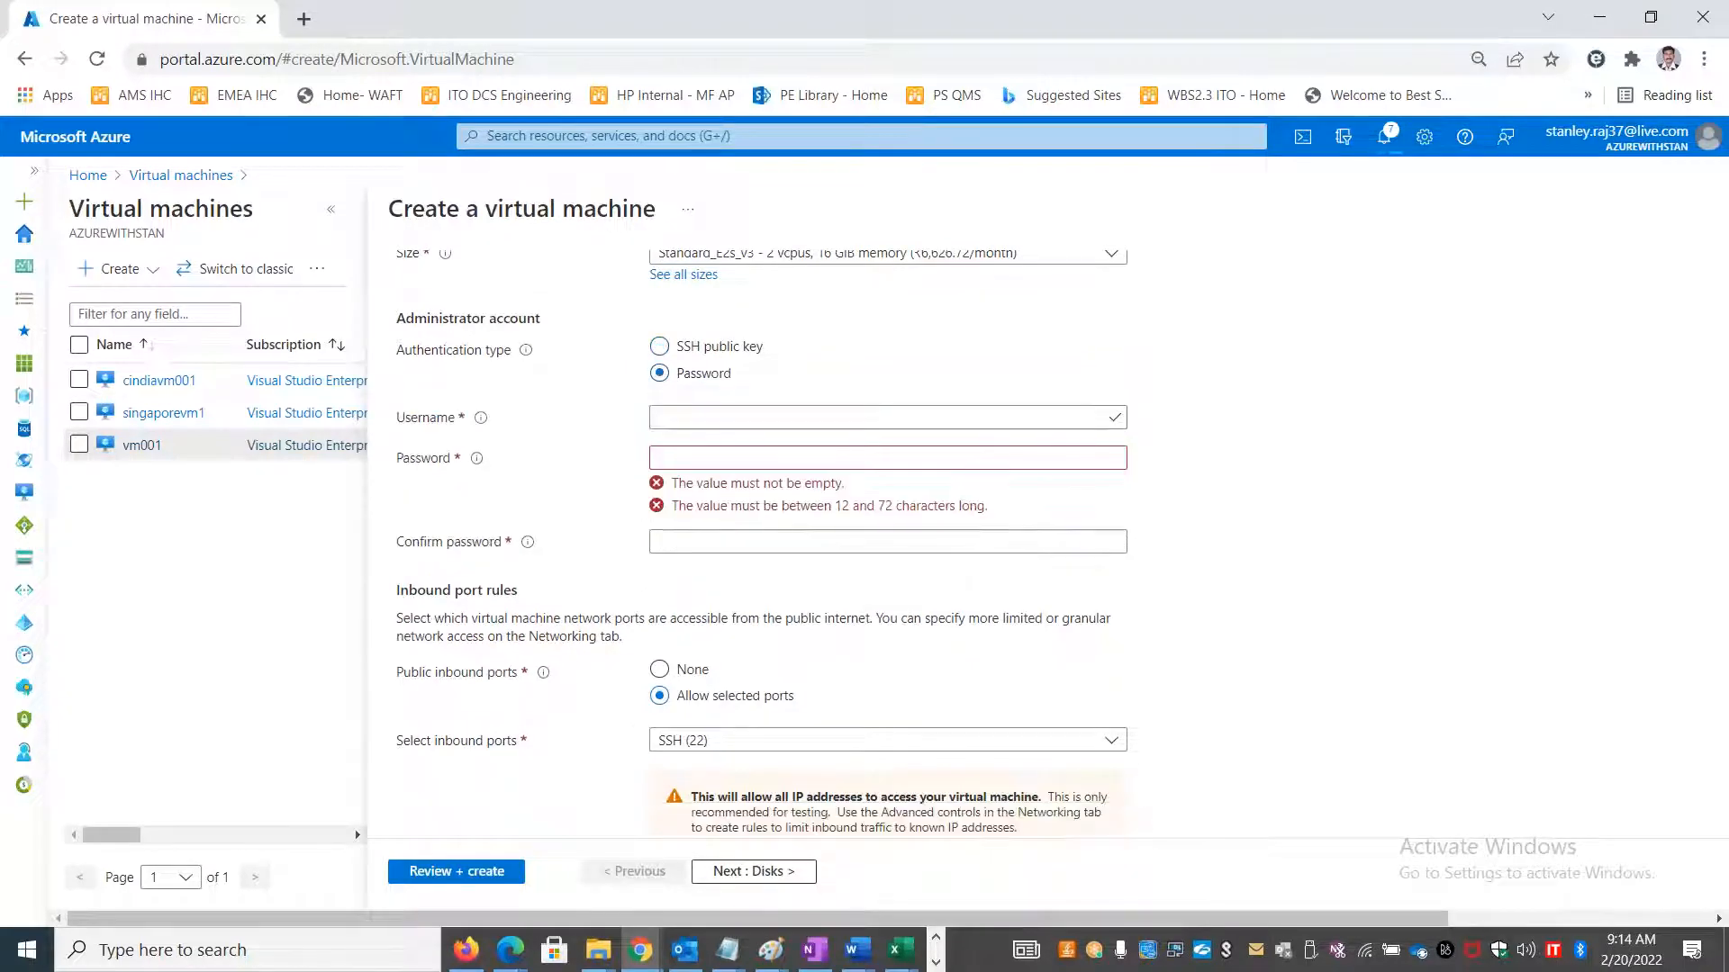
# Enter the administrator account's username and password for linuxvm01, and confirm the password.
pyautogui.click(706, 419)
pyautogui.write('stan')
pyautogui.press('Tab')
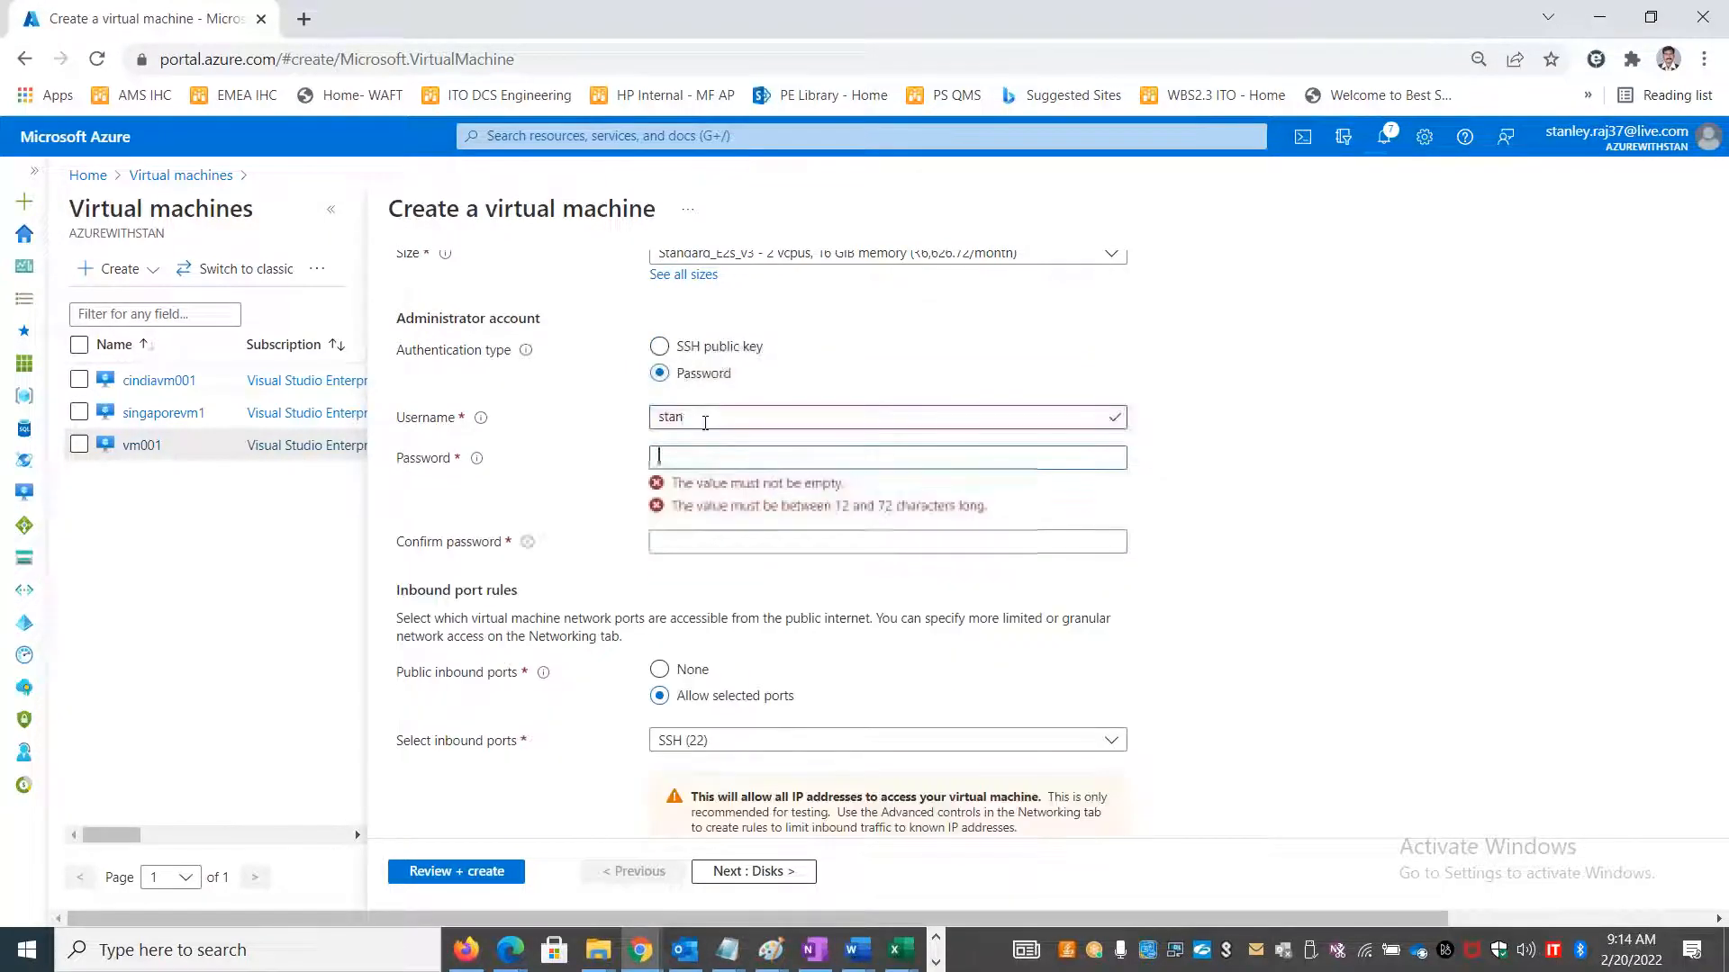
pyautogui.write('•••••')
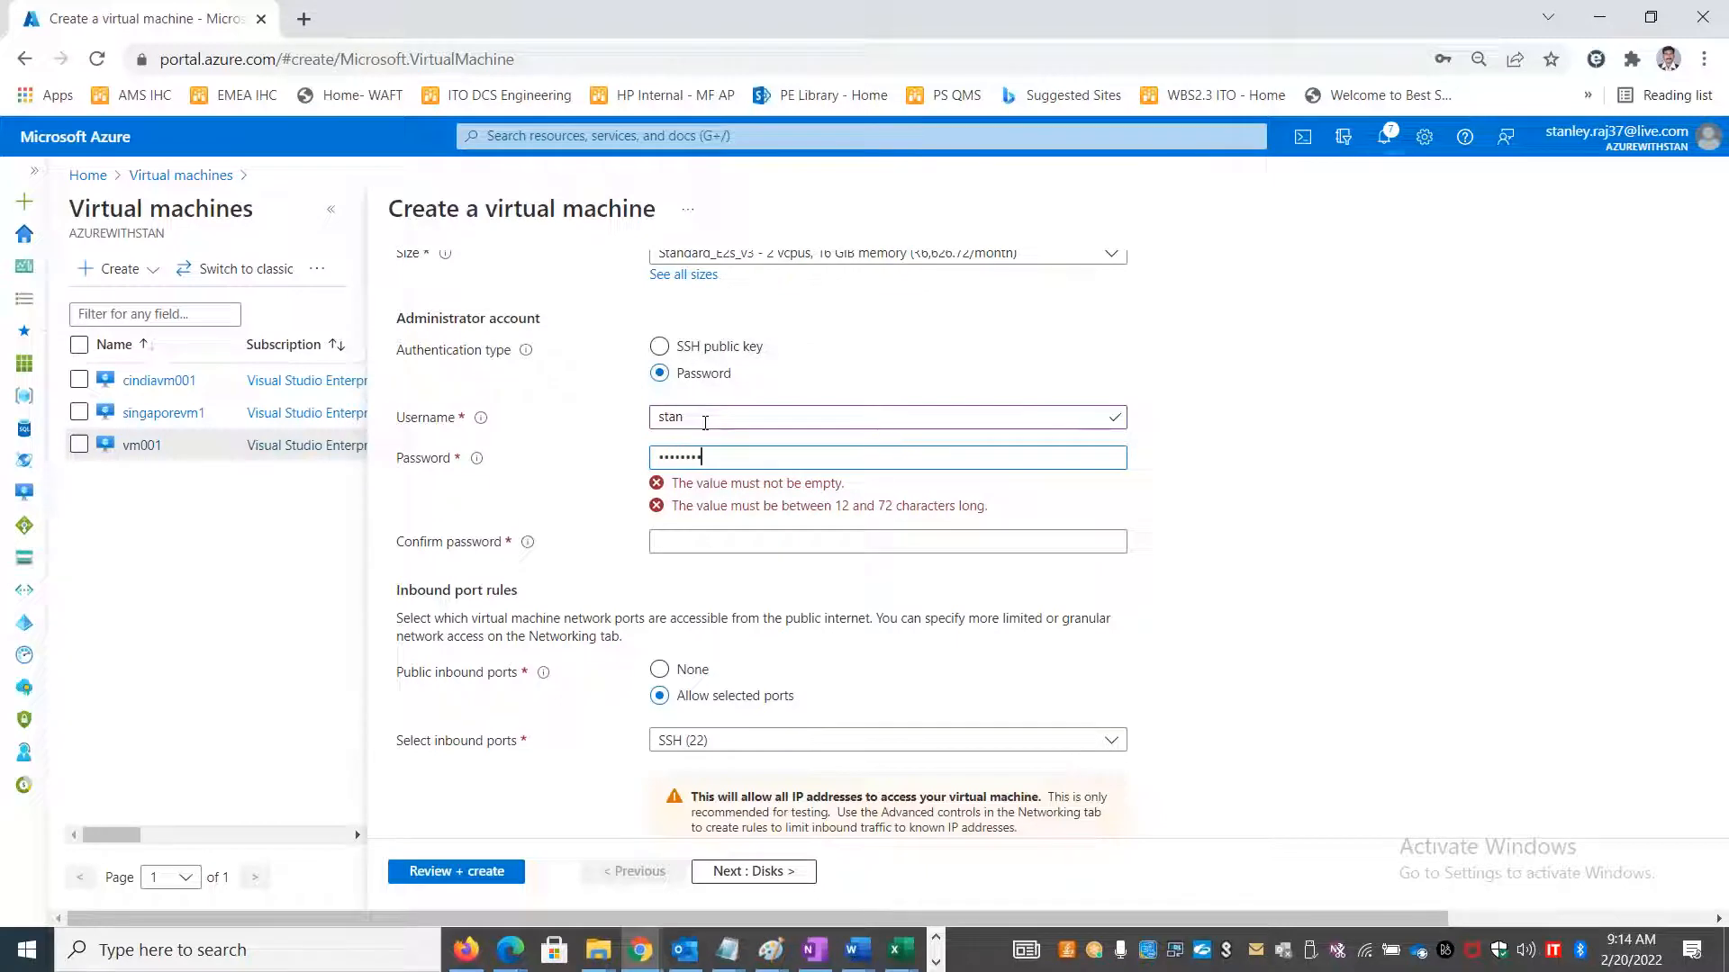
pyautogui.write('•••••••')
pyautogui.press('Tab')
pyautogui.write('•••')
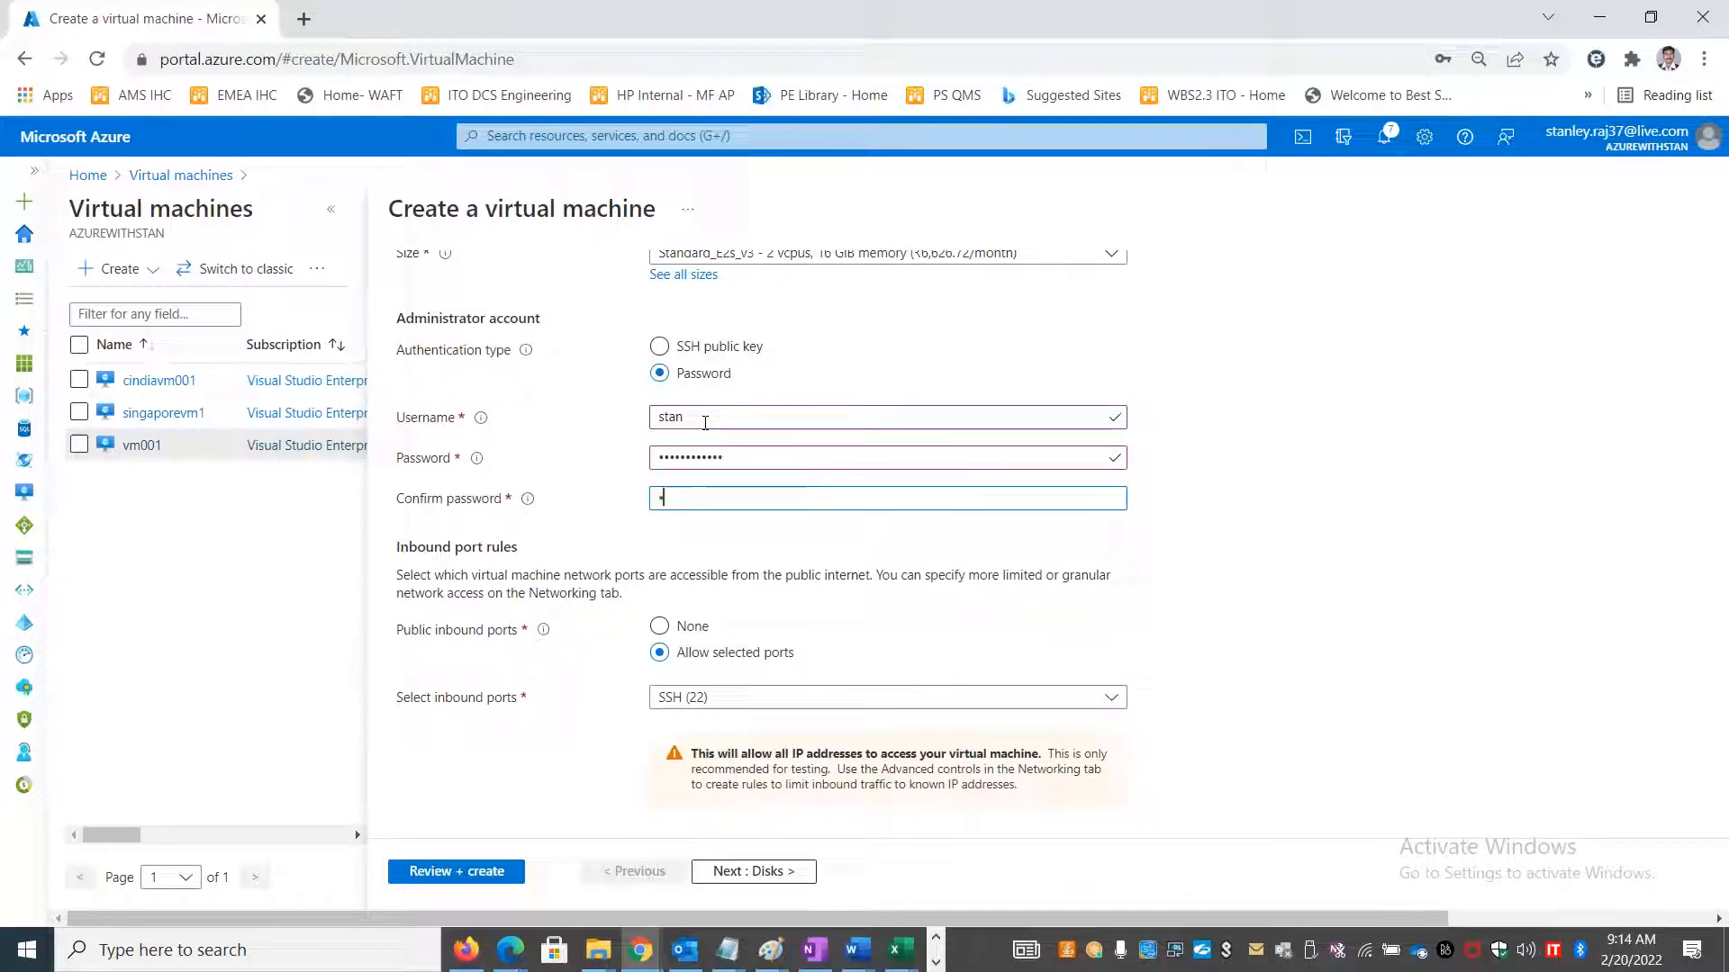
pyautogui.write('•••••')
pyautogui.scroll(-2, 837, 654)
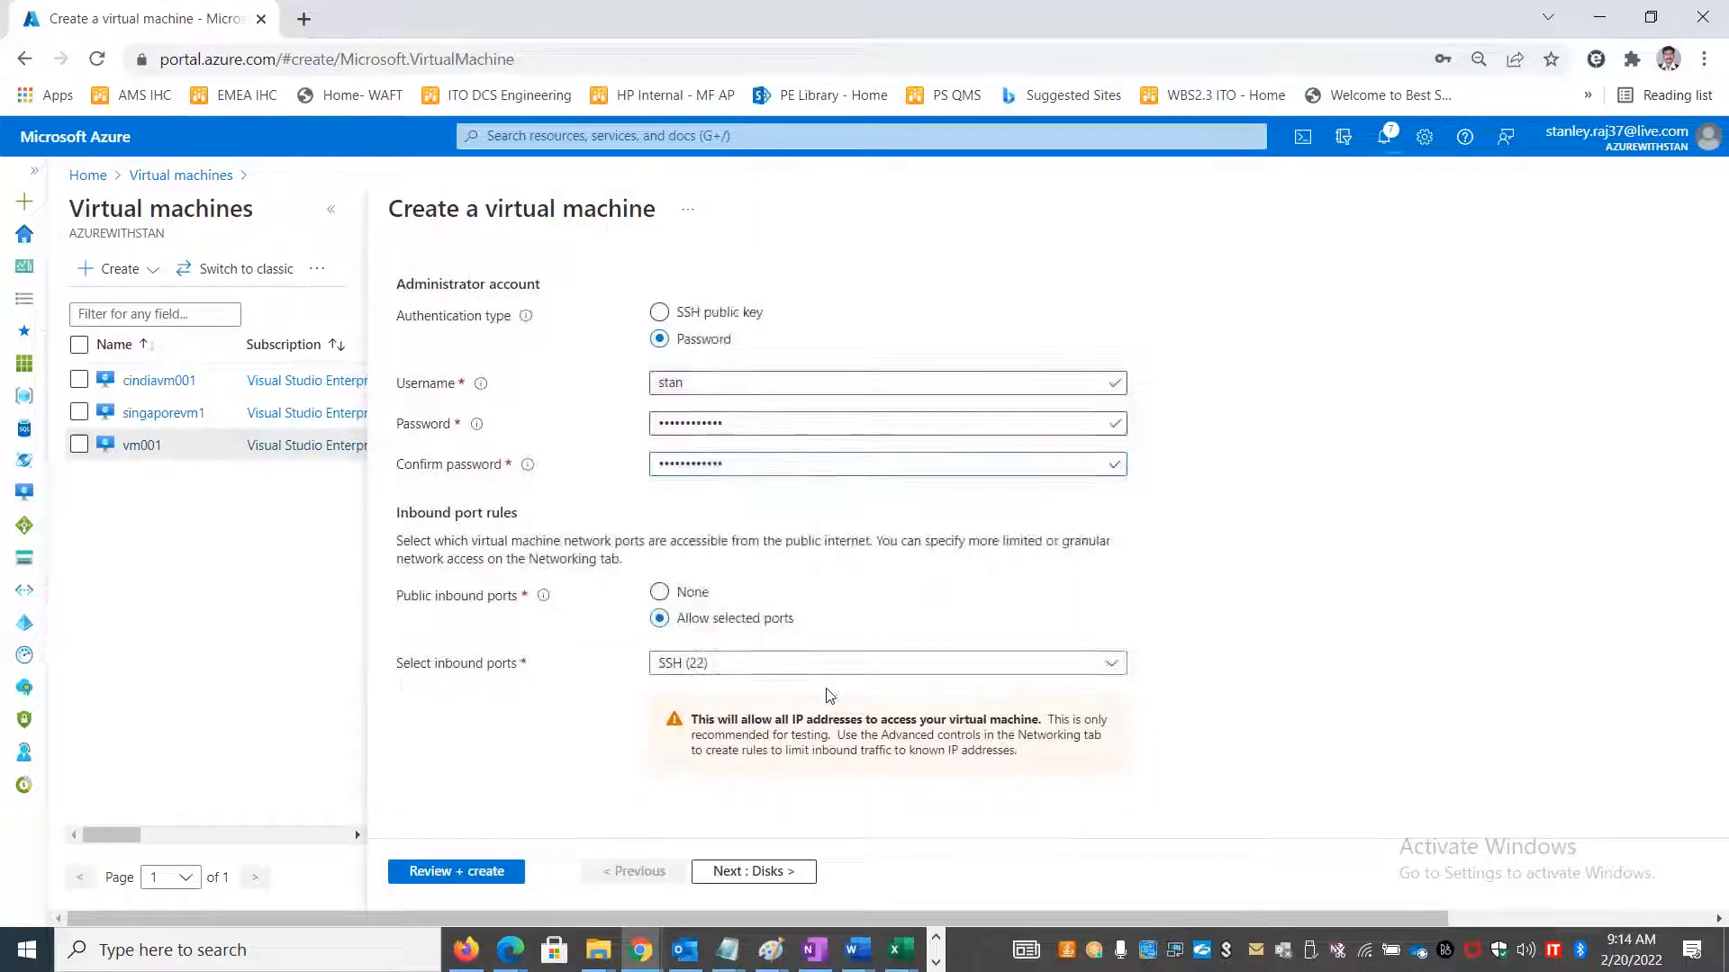
# Keep the default disk, networking, management and advanced settings of linuxvm01, then validate the configuration and create the virtual machine.
pyautogui.scroll(8, 826, 697)
pyautogui.click(763, 872)
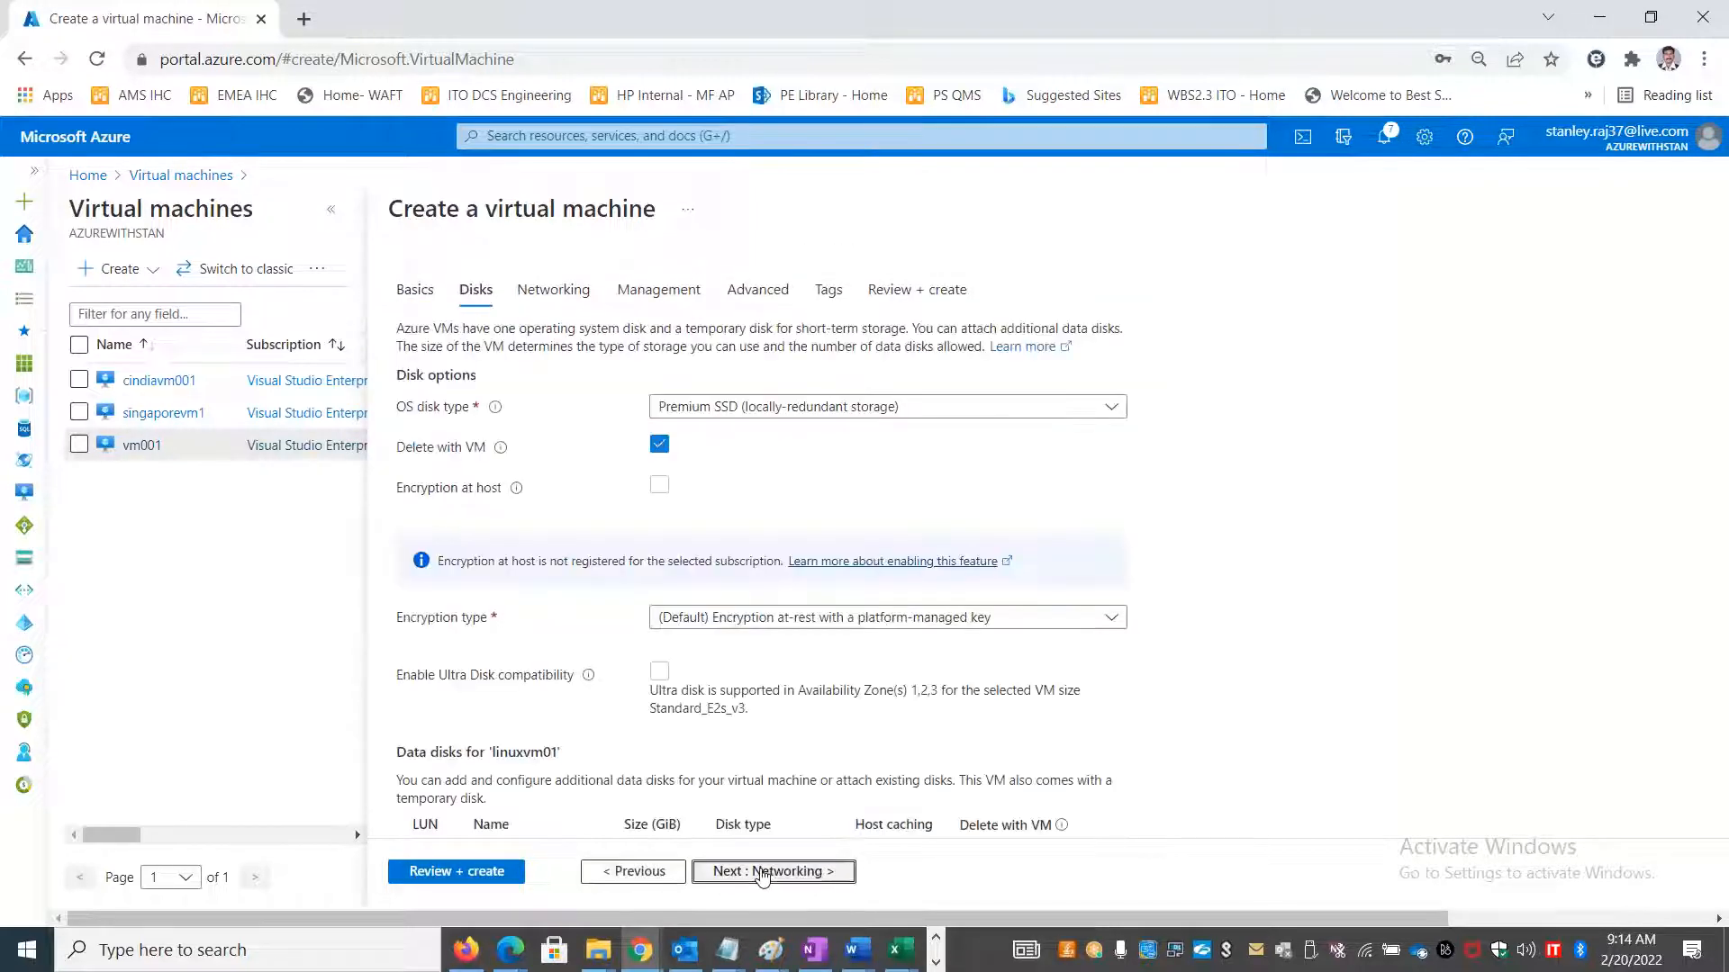
pyautogui.click(762, 873)
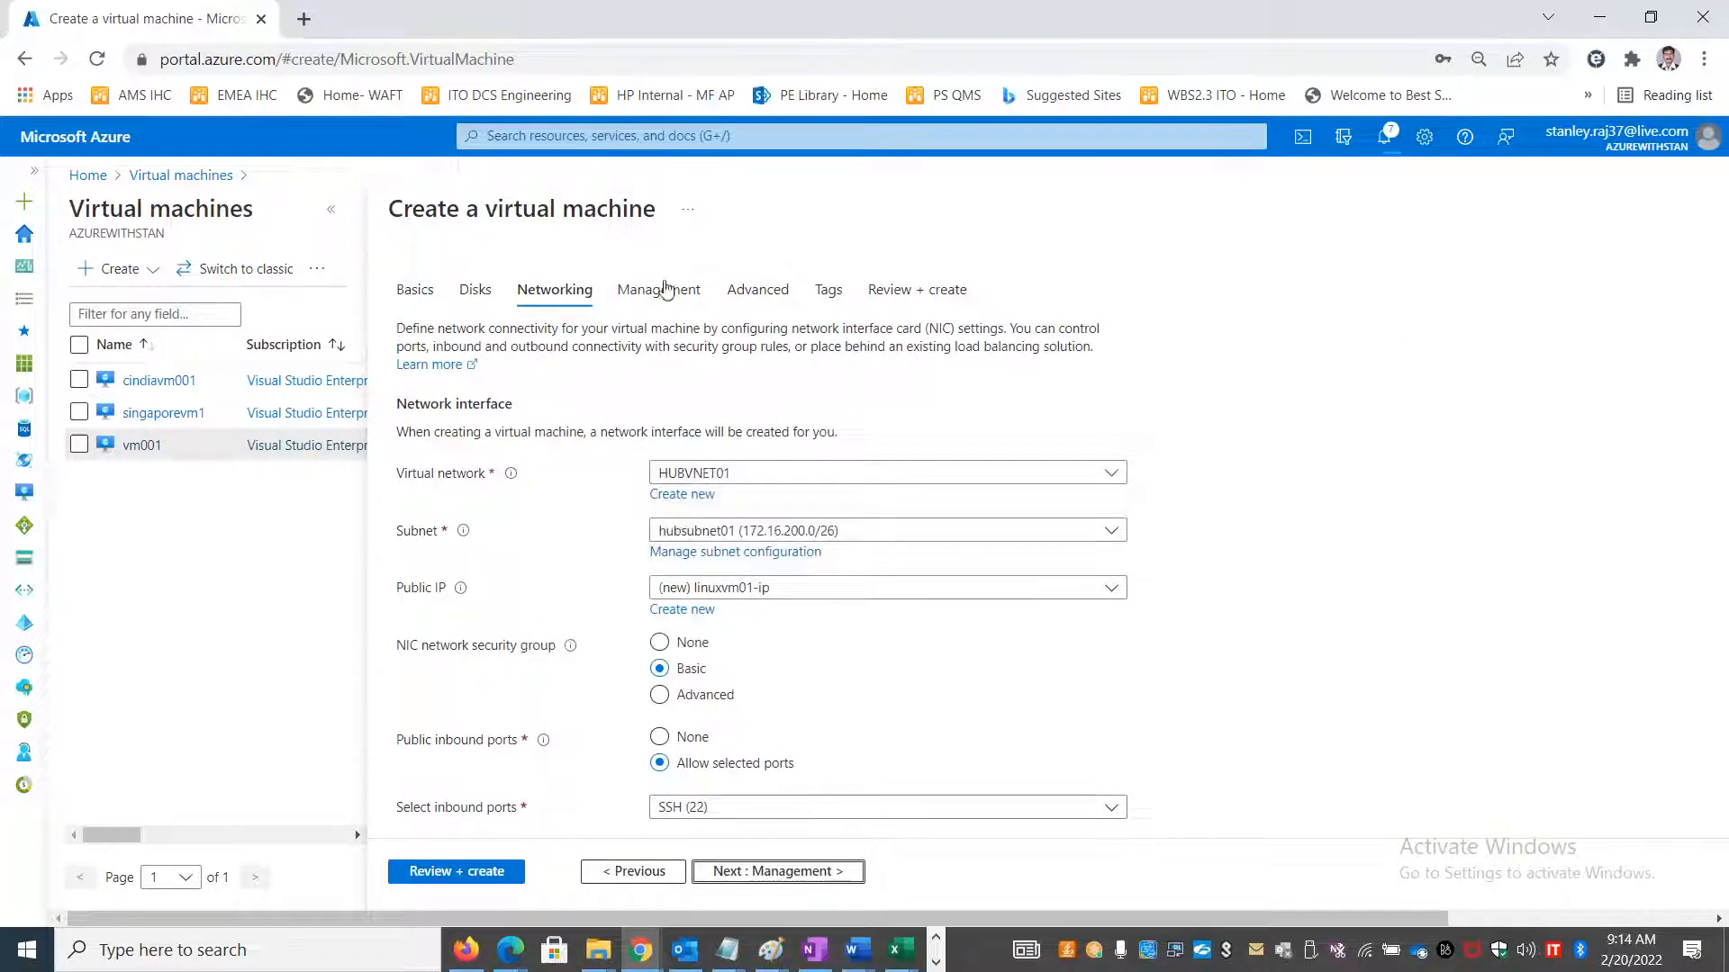
pyautogui.click(663, 289)
pyautogui.scroll(-5, 1015, 614)
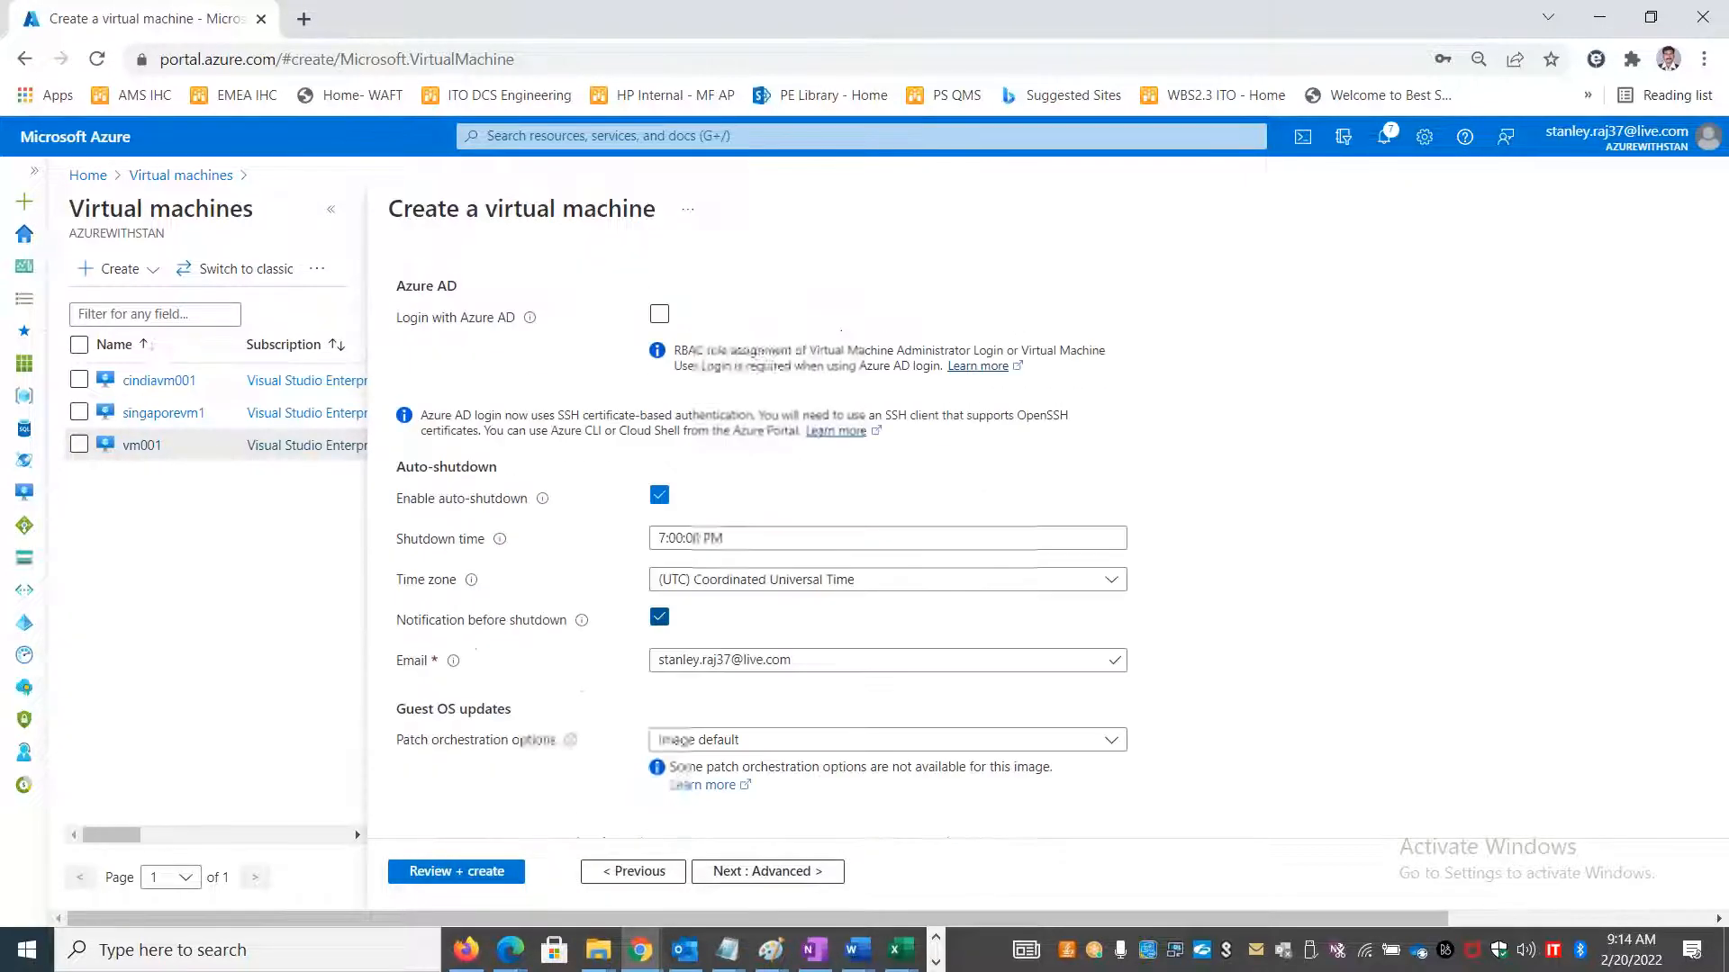
pyautogui.scroll(5, 762, 540)
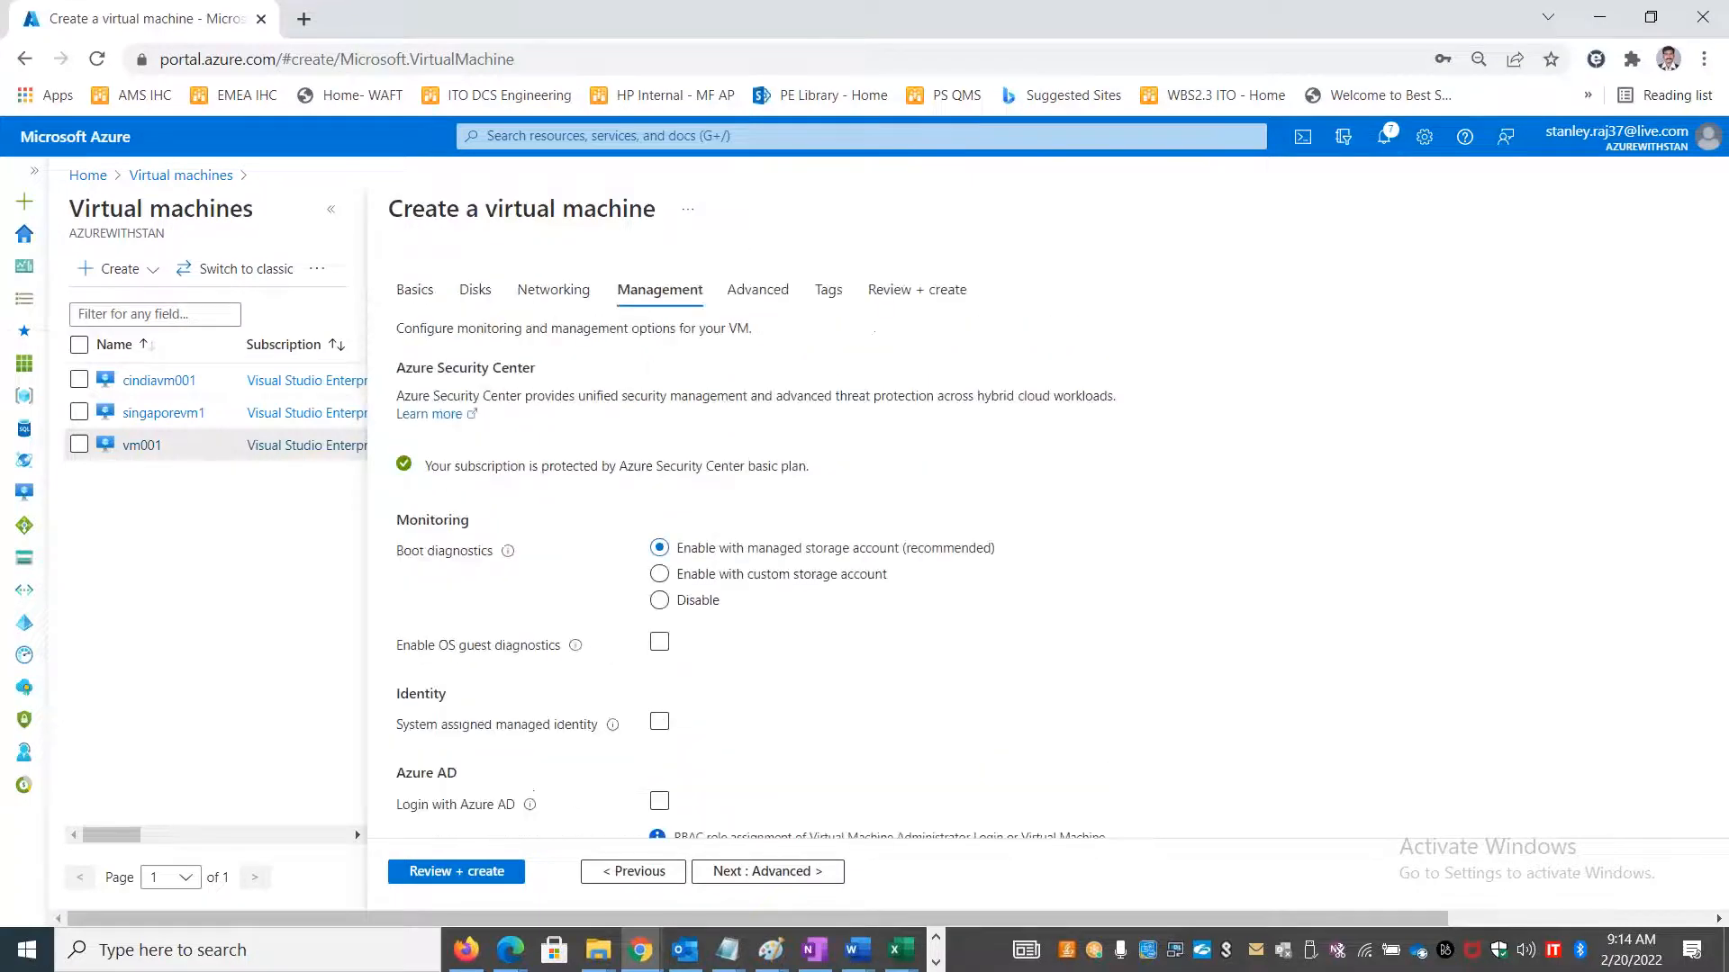
pyautogui.click(792, 869)
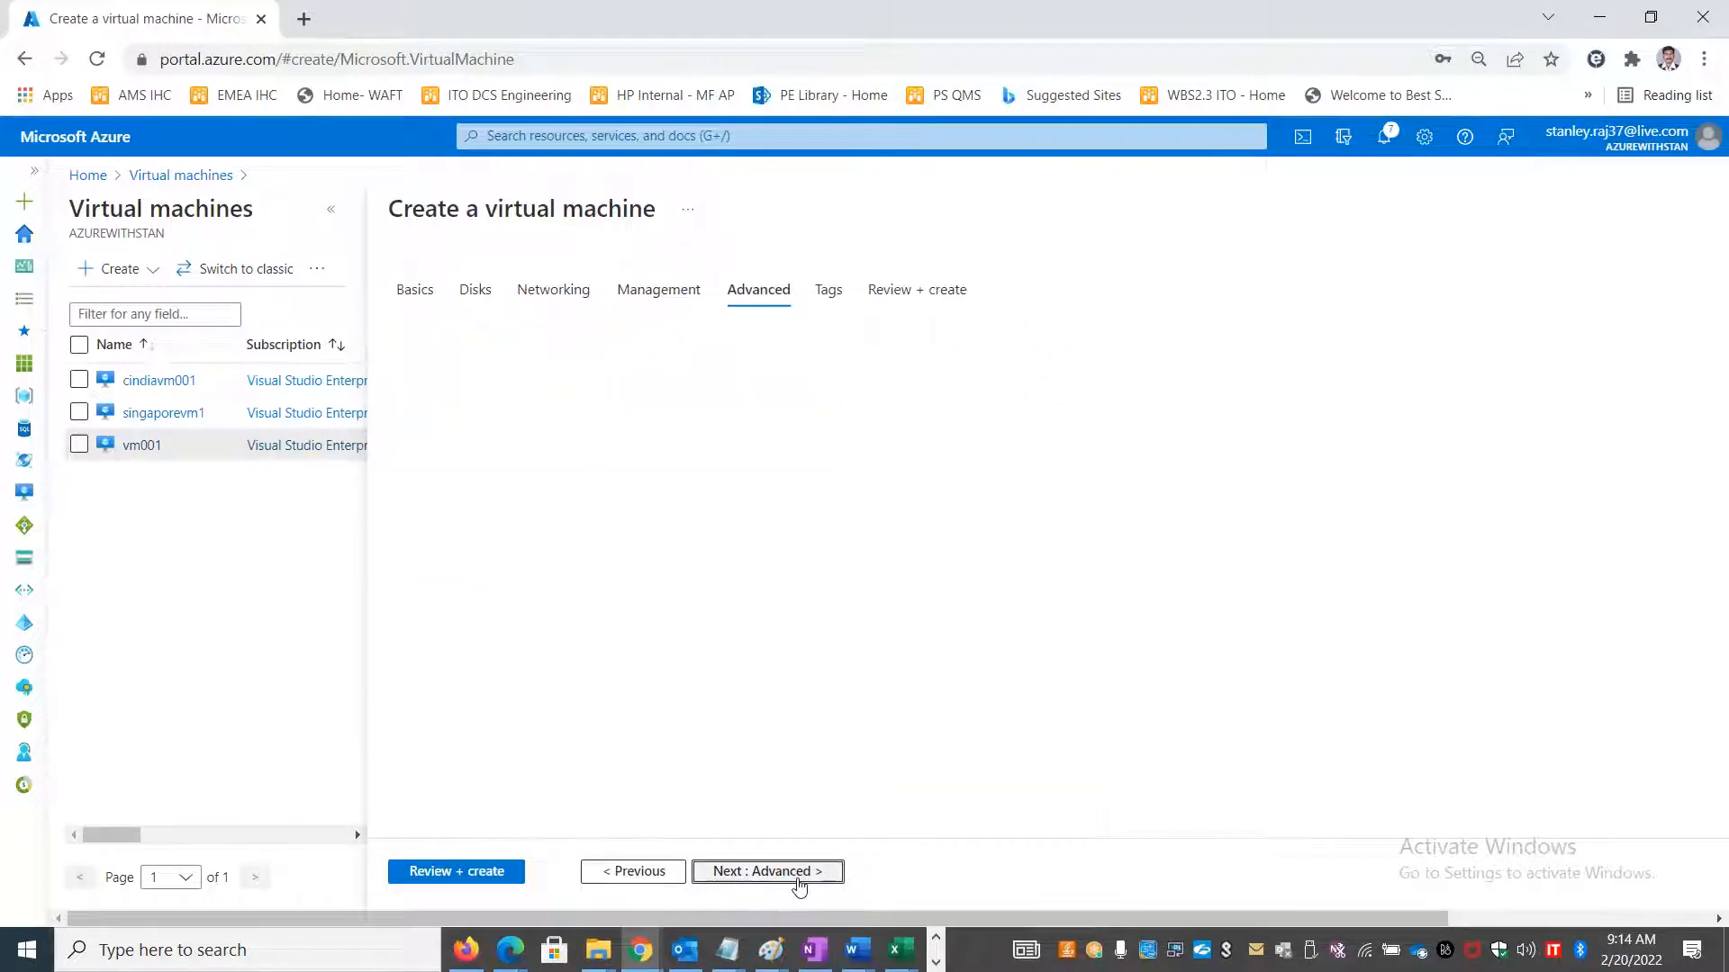
pyautogui.click(430, 869)
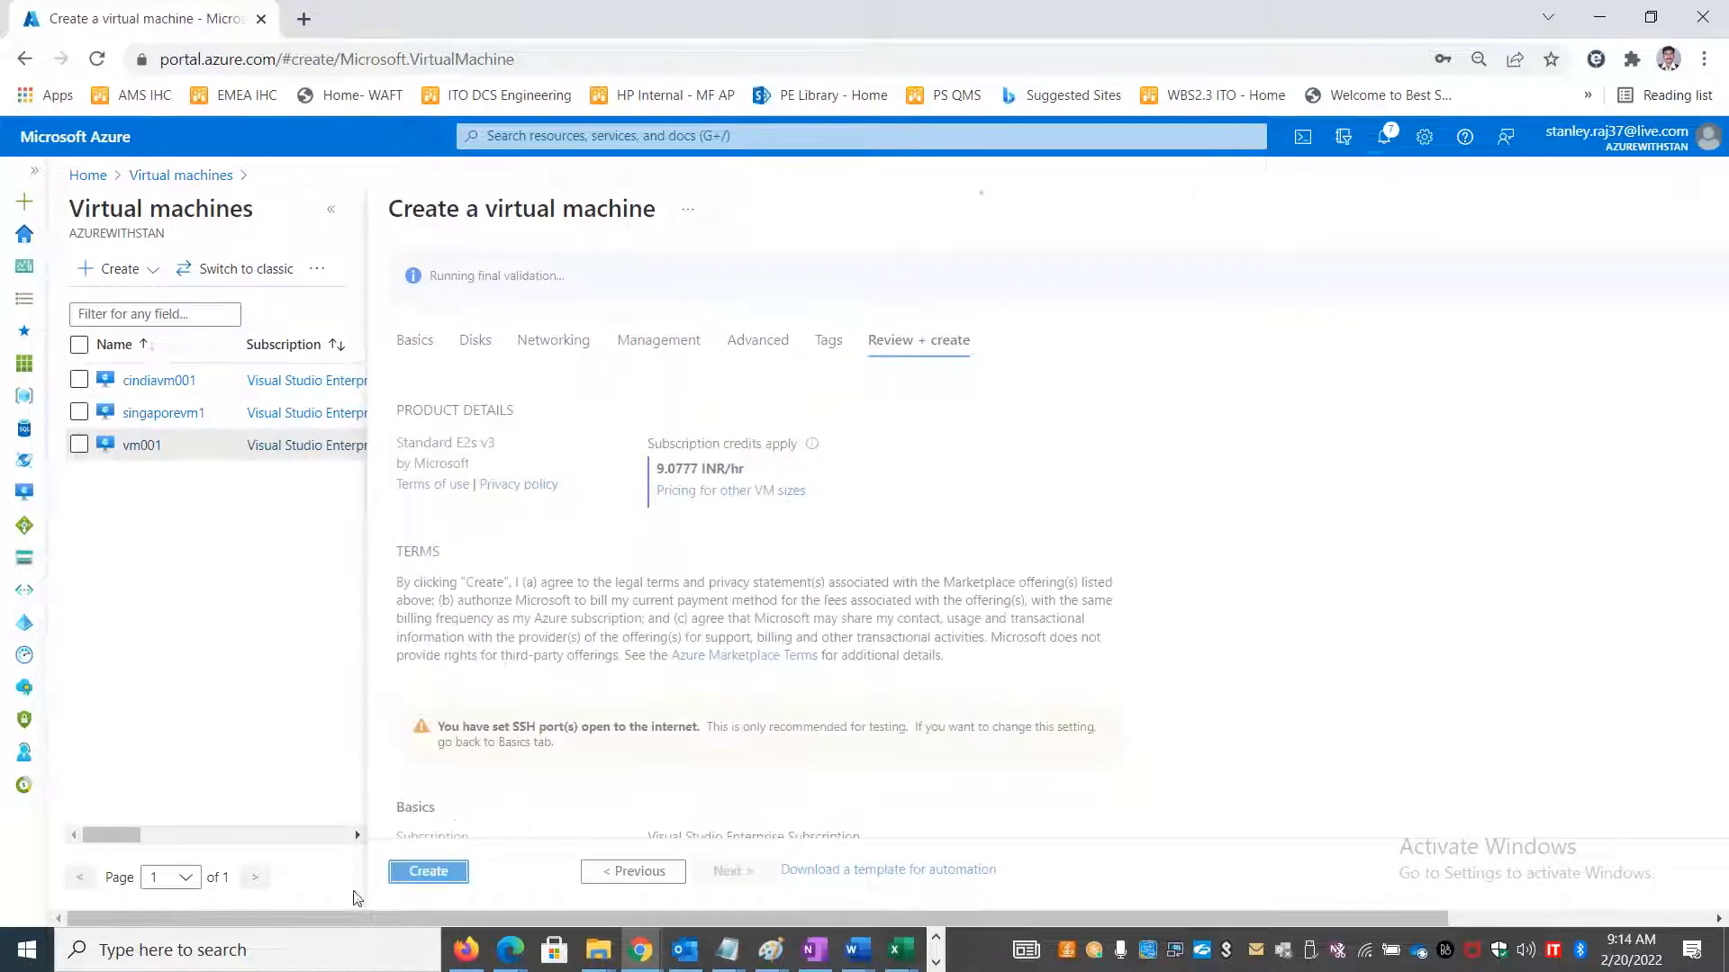
pyautogui.click(431, 872)
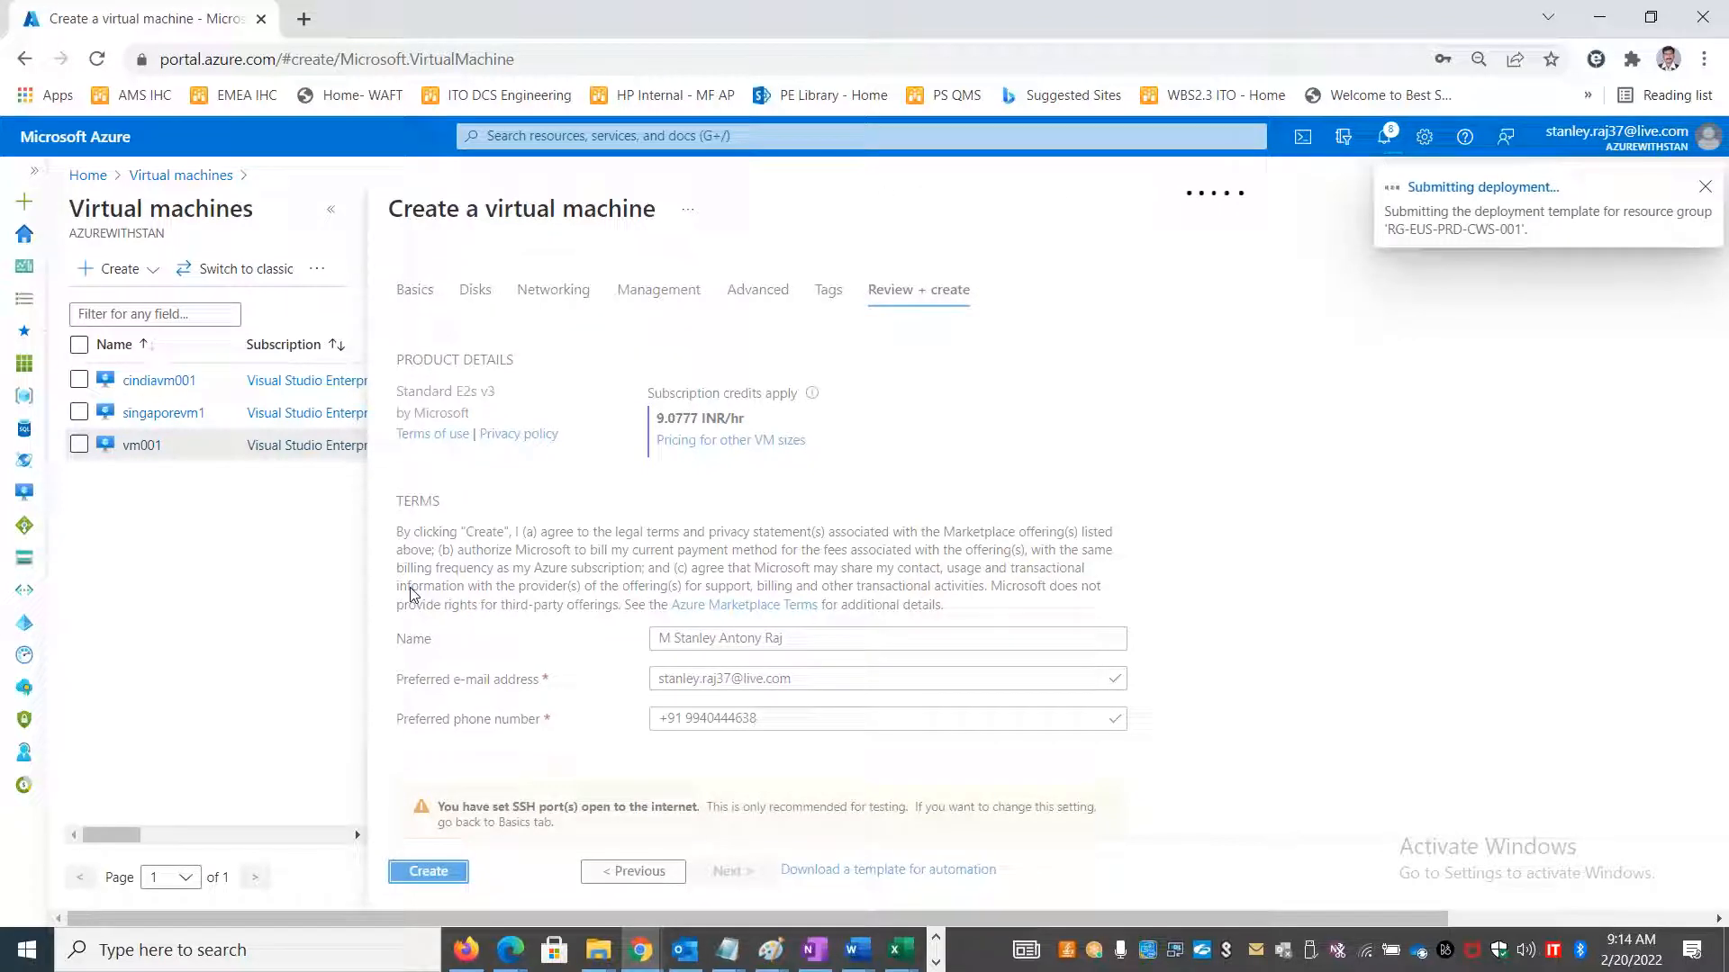
pyautogui.click(578, 137)
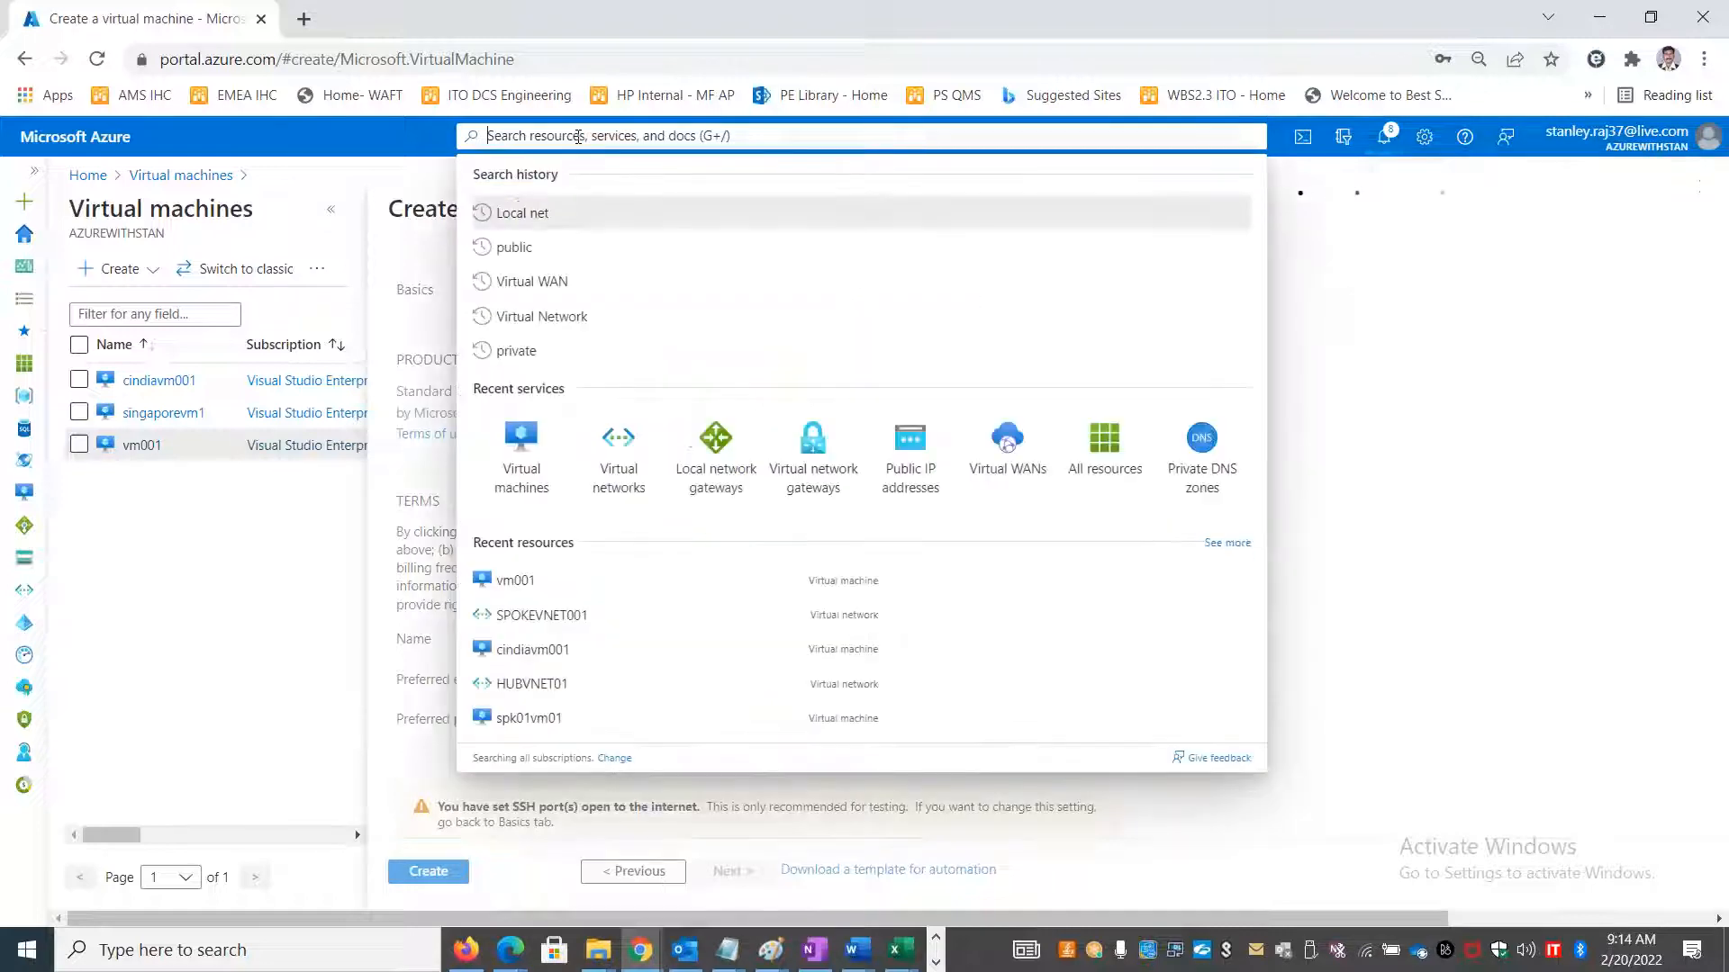
pyautogui.write('Bastion')
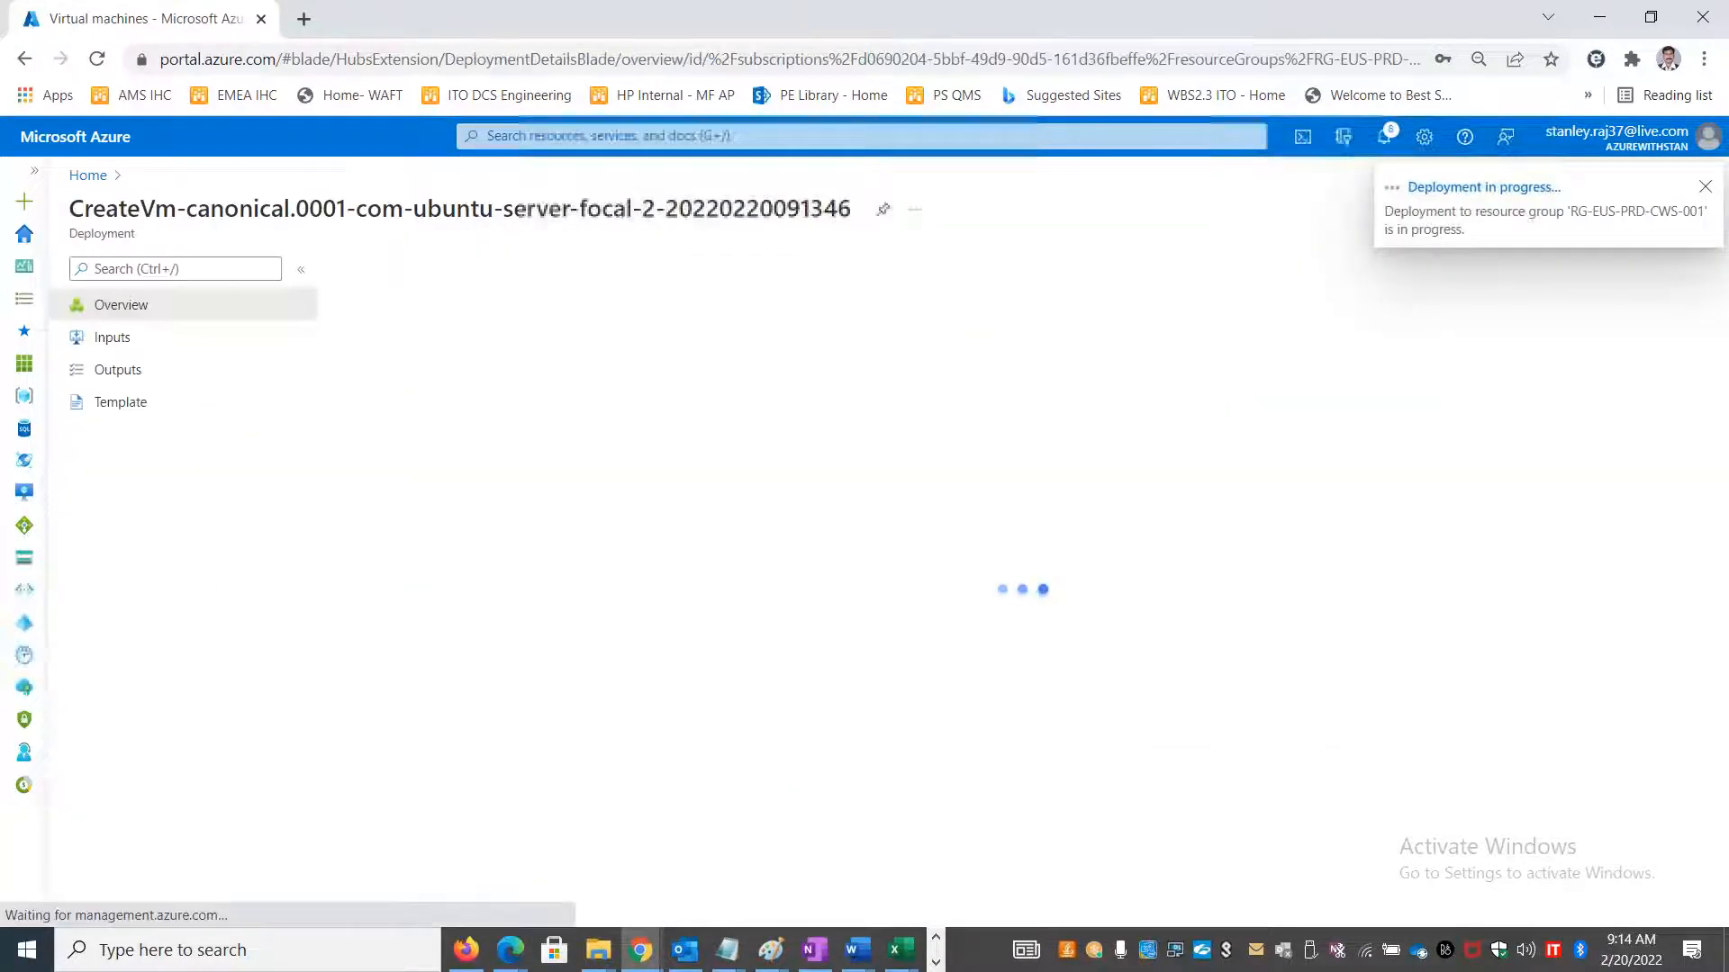
pyautogui.click(667, 94)
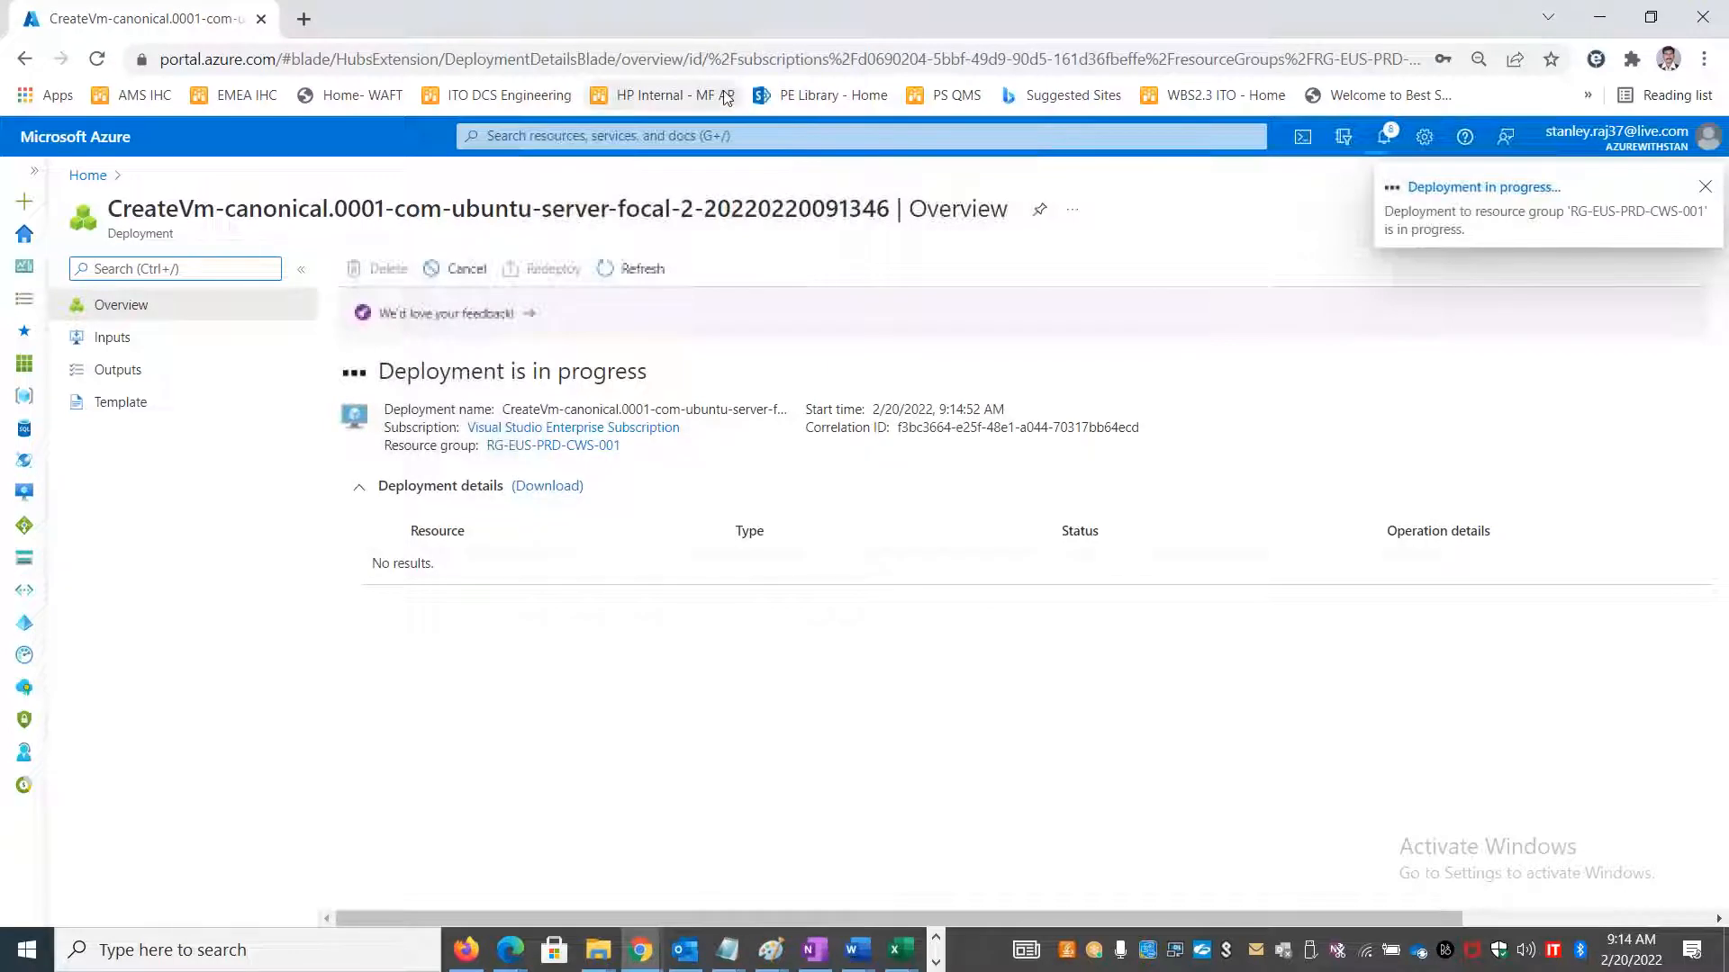
pyautogui.click(24, 59)
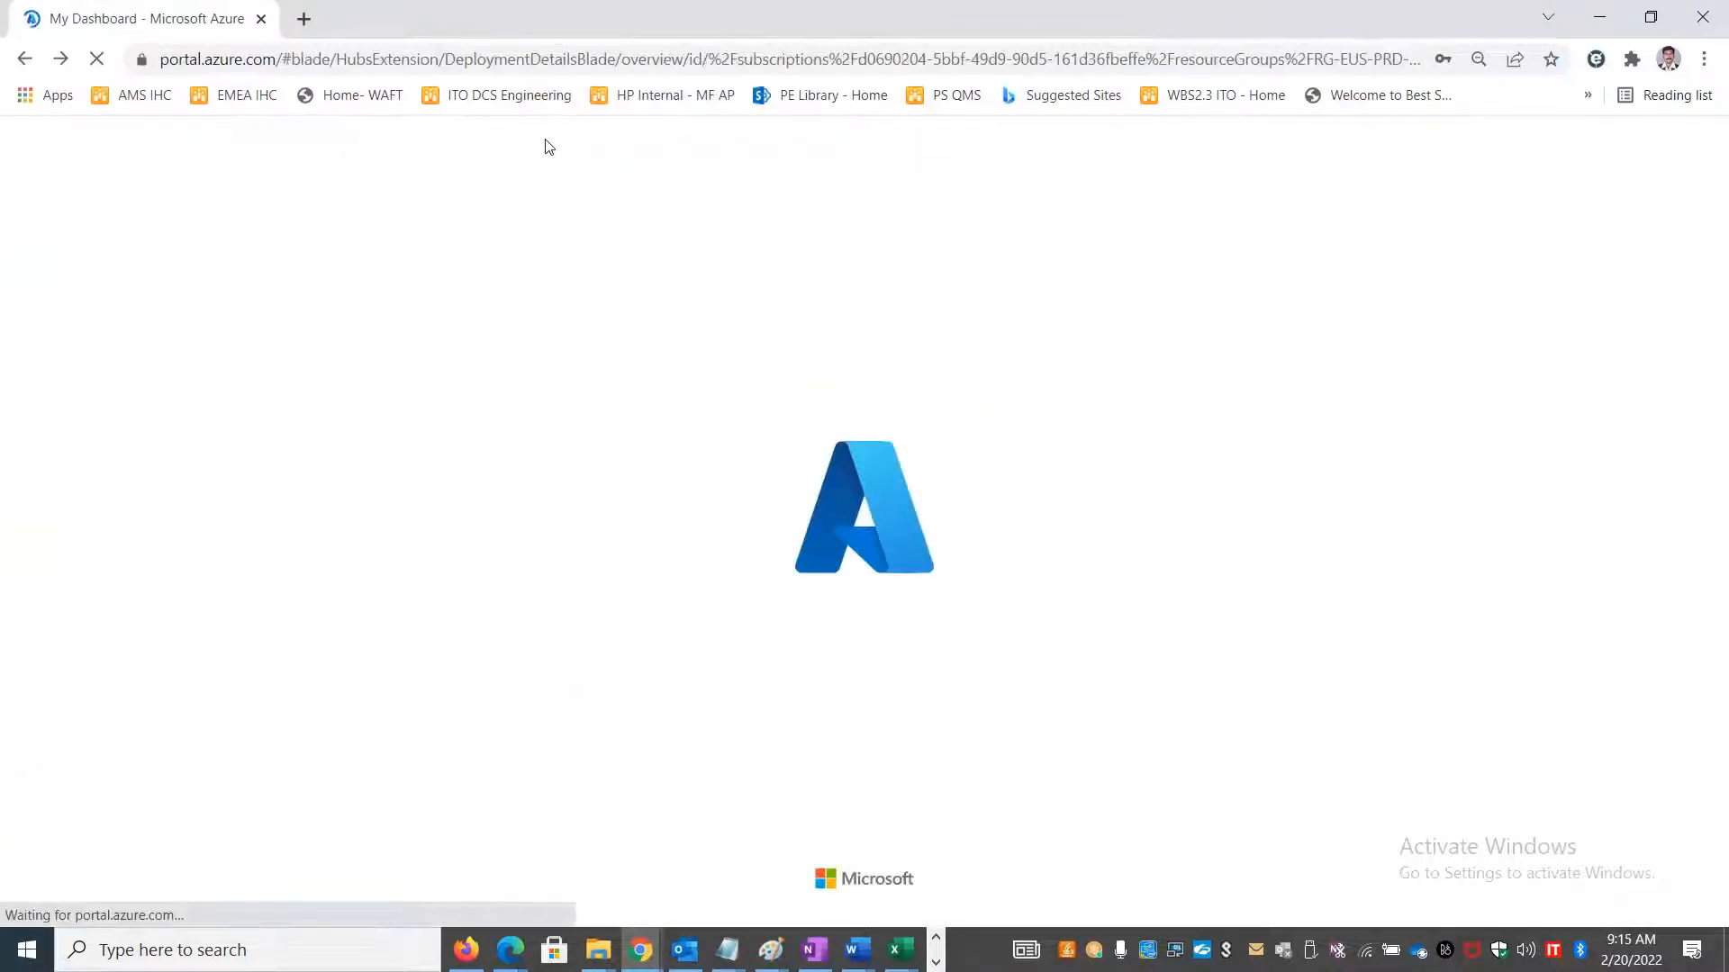
# Search the portal for Bastions and open the Bastions service.
pyautogui.click(556, 139)
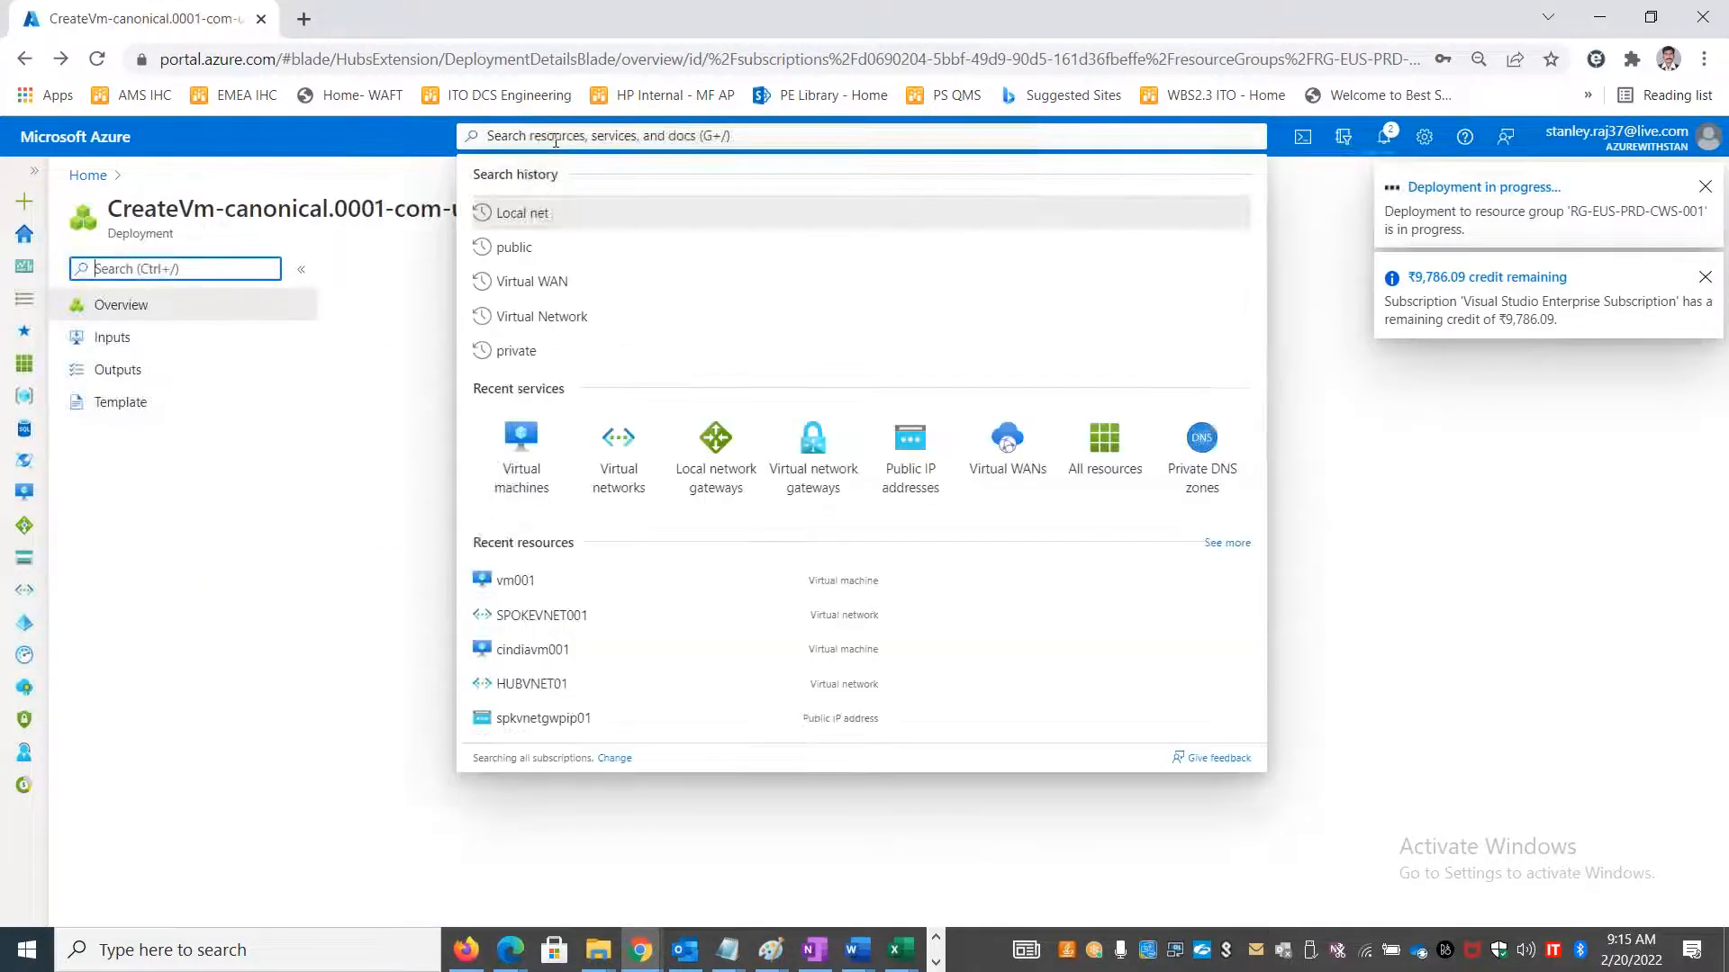
pyautogui.write('Basti')
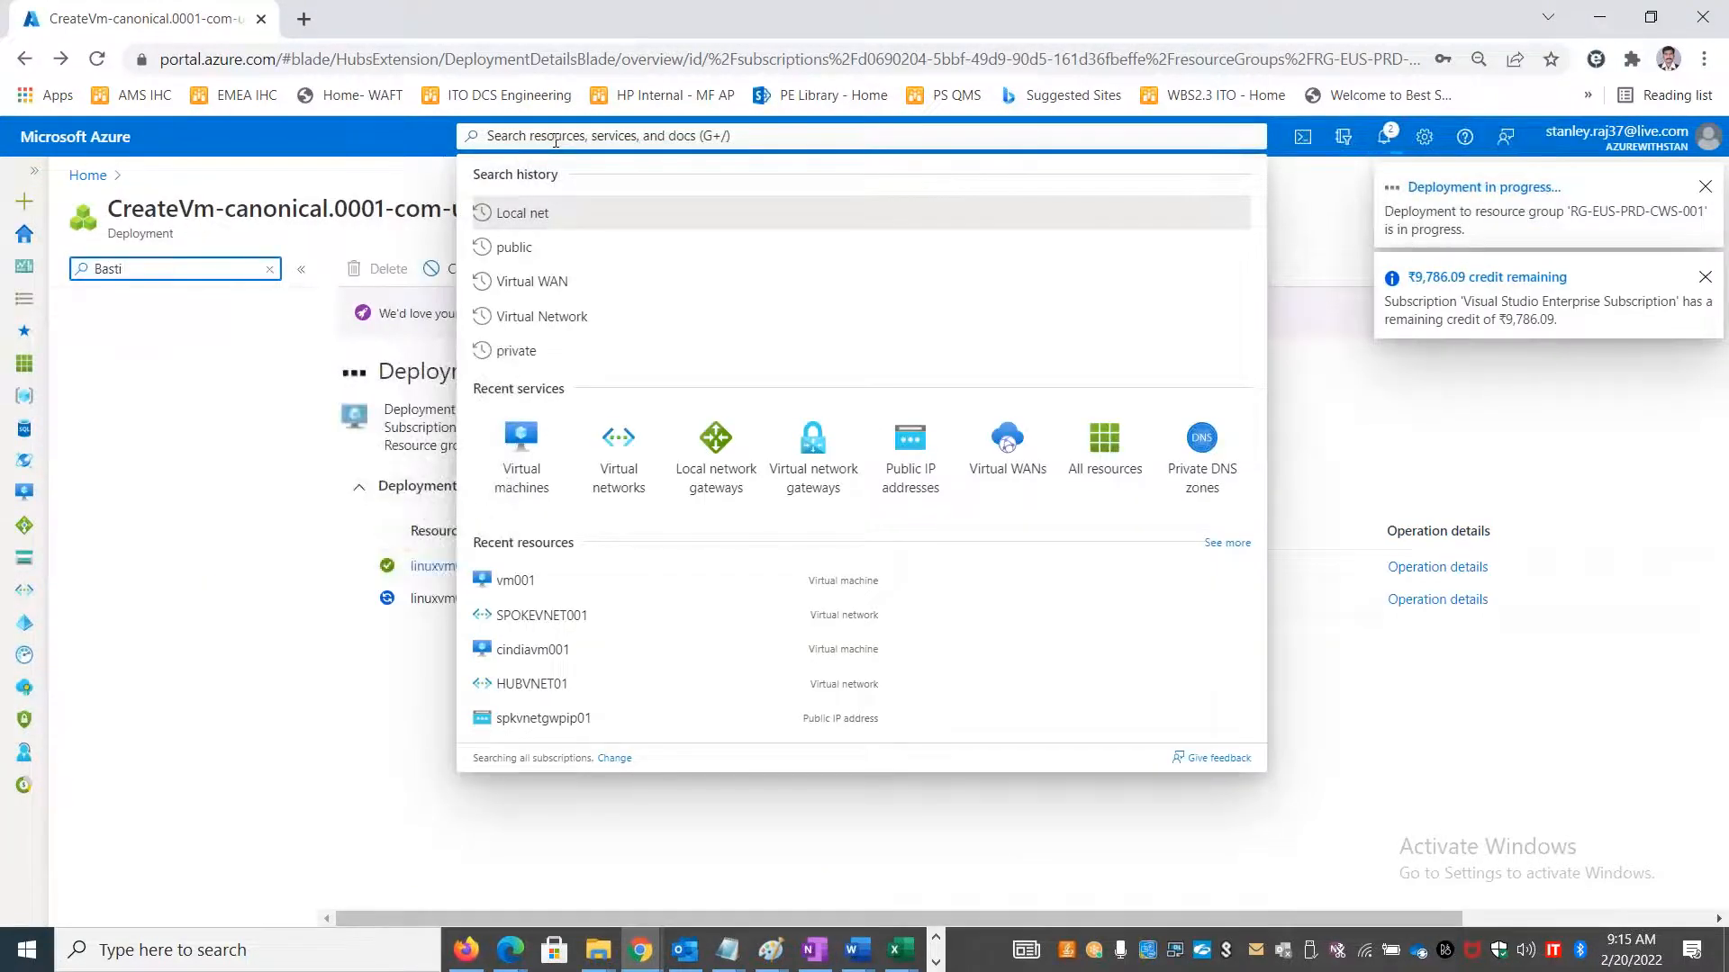
pyautogui.click(555, 139)
pyautogui.write('Bastions')
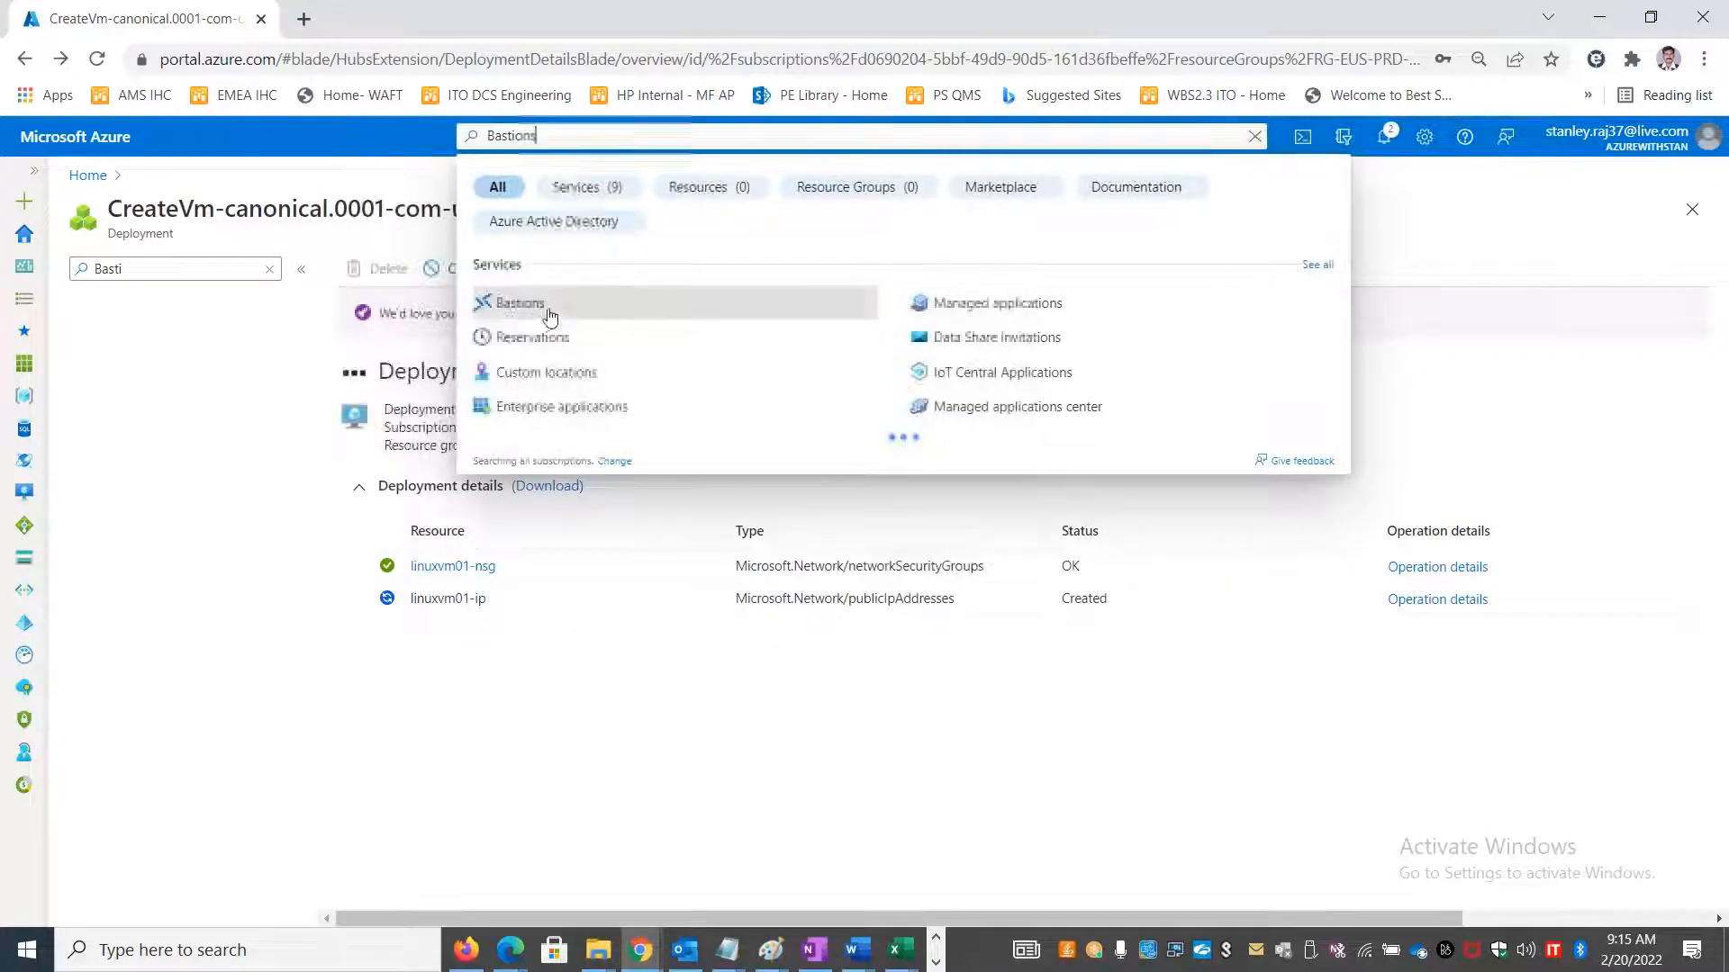
pyautogui.click(540, 306)
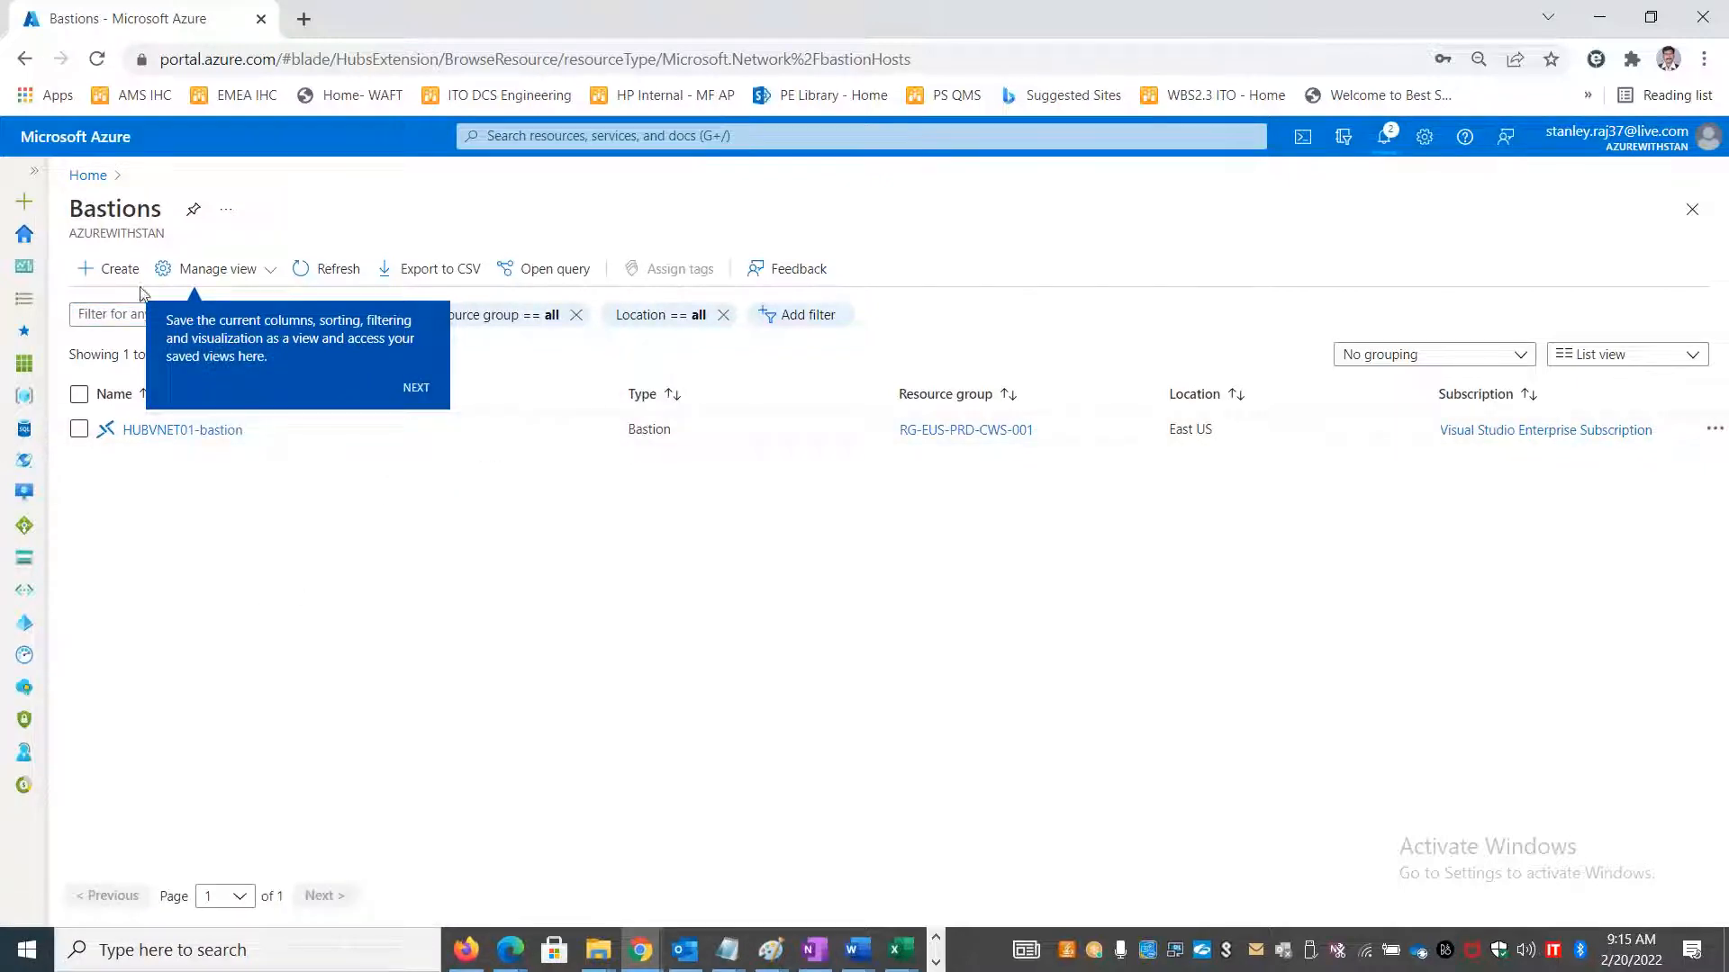
# Examine the basic settings in the form for creating a new Bastion, and return to the Bastions list without creating one.
pyautogui.click(110, 273)
pyautogui.click(122, 272)
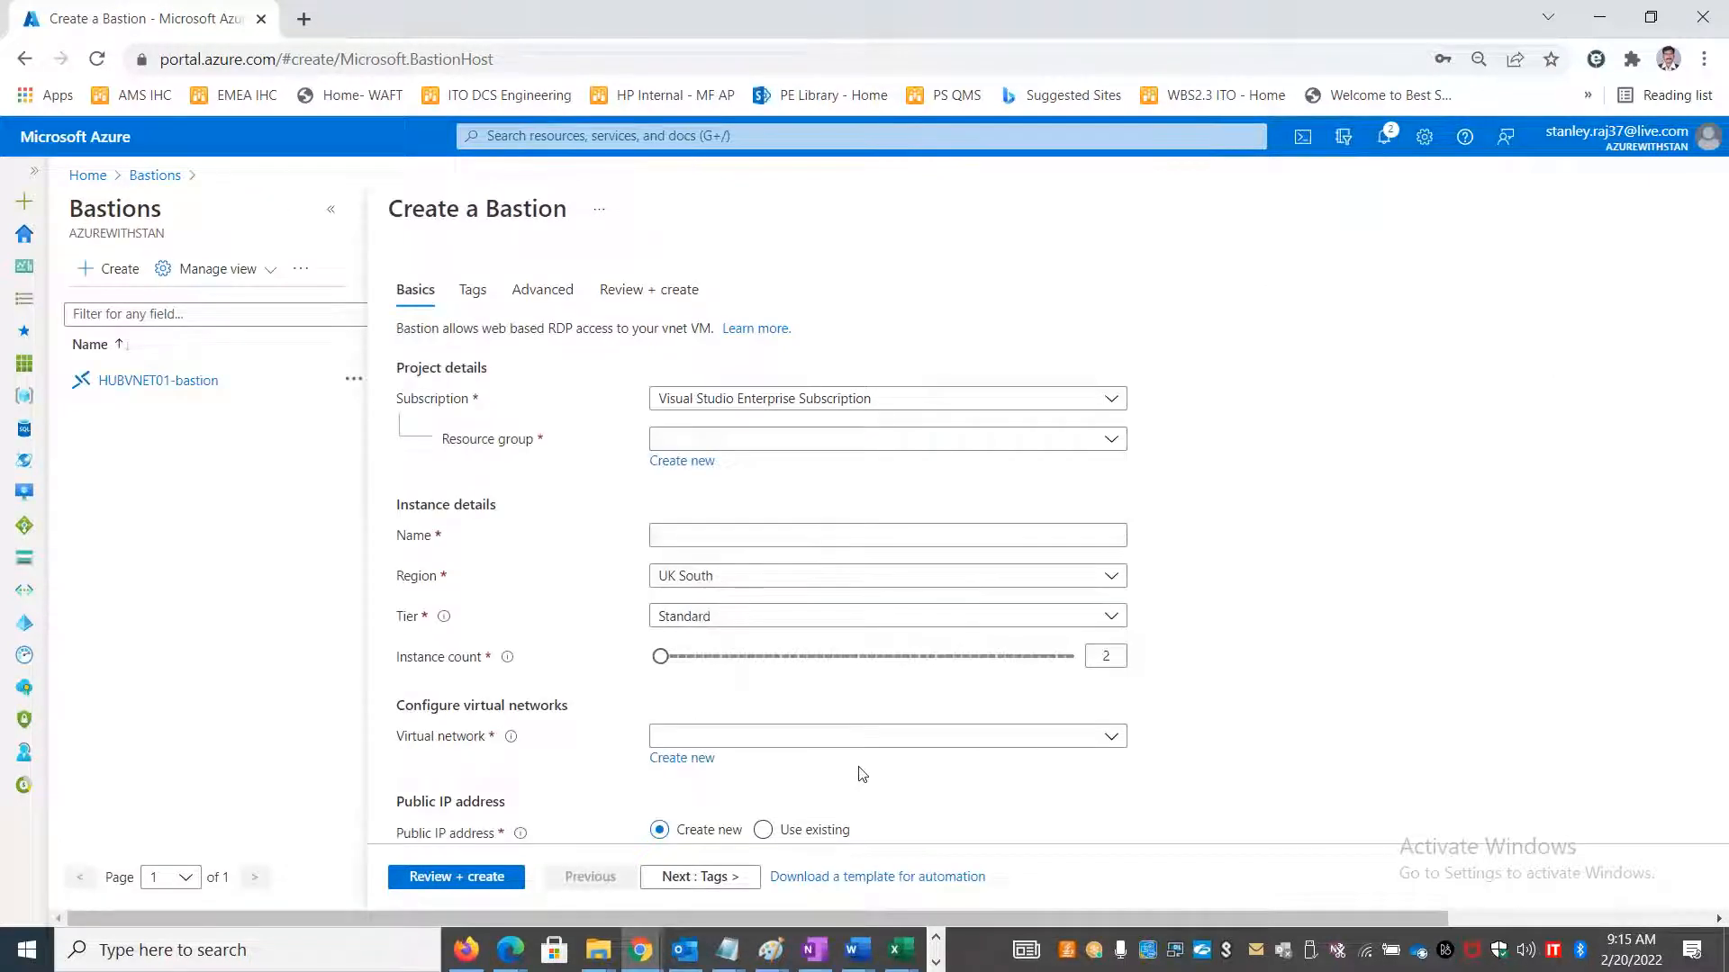
pyautogui.scroll(-2, 856, 772)
pyautogui.scroll(2, 857, 772)
pyautogui.scroll(-2, 856, 772)
pyautogui.scroll(2, 856, 772)
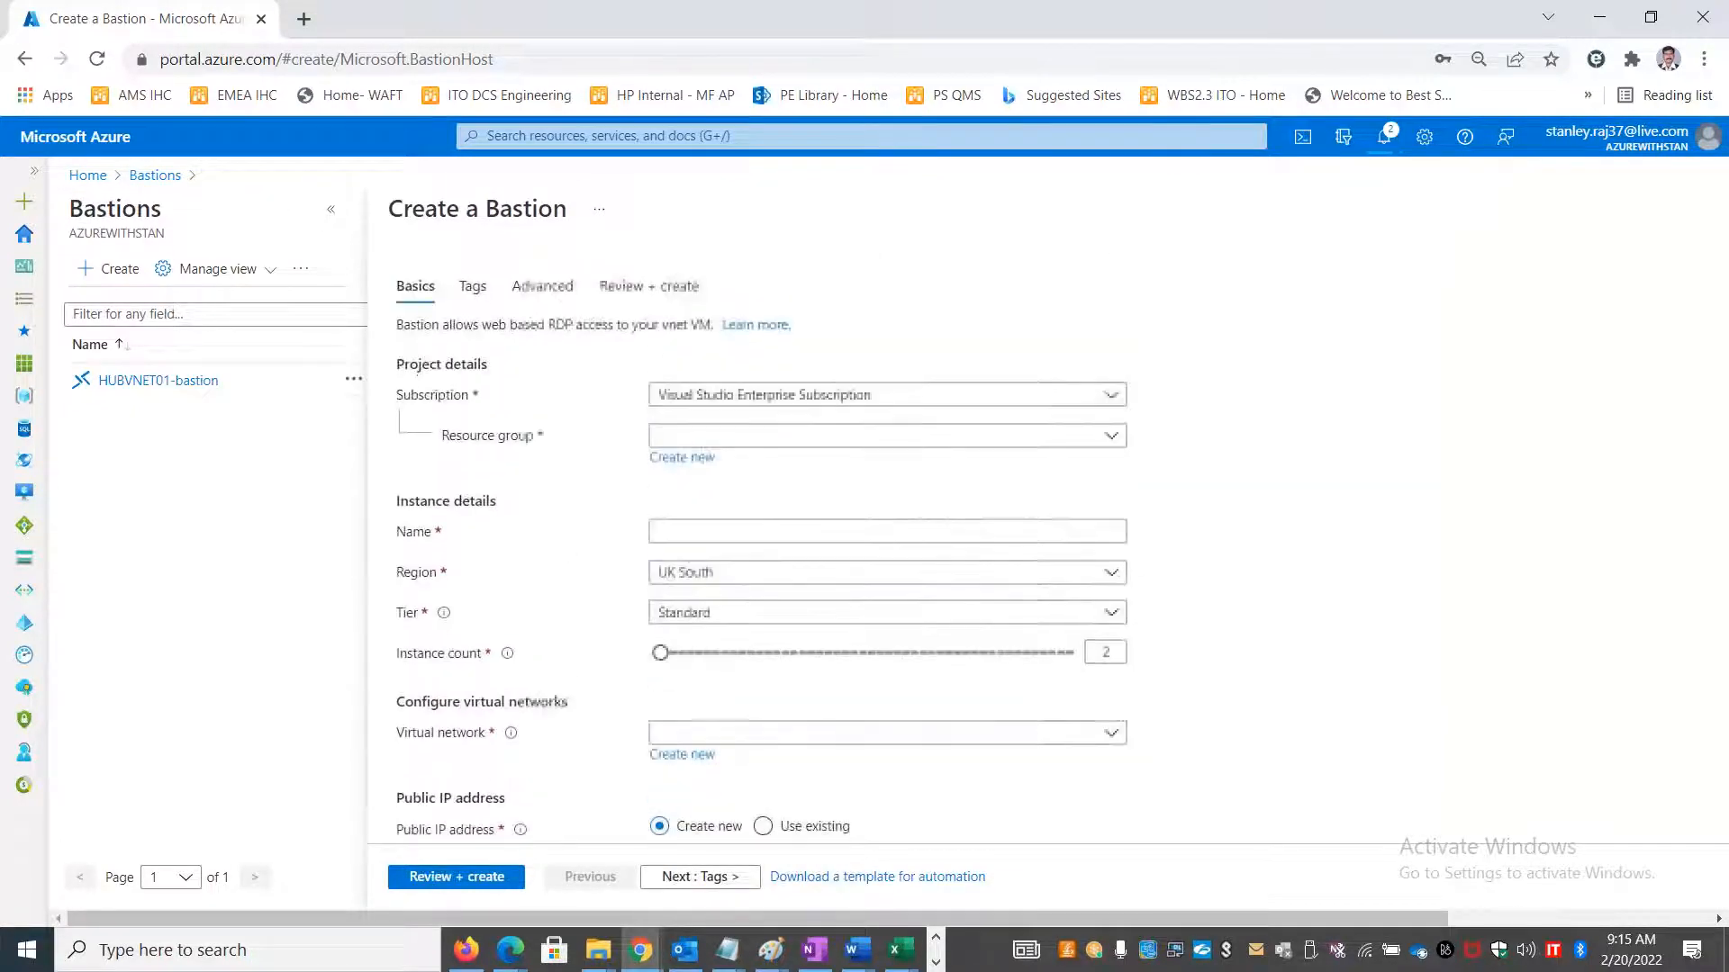
pyautogui.scroll(-2, 856, 771)
pyautogui.scroll(2, 822, 717)
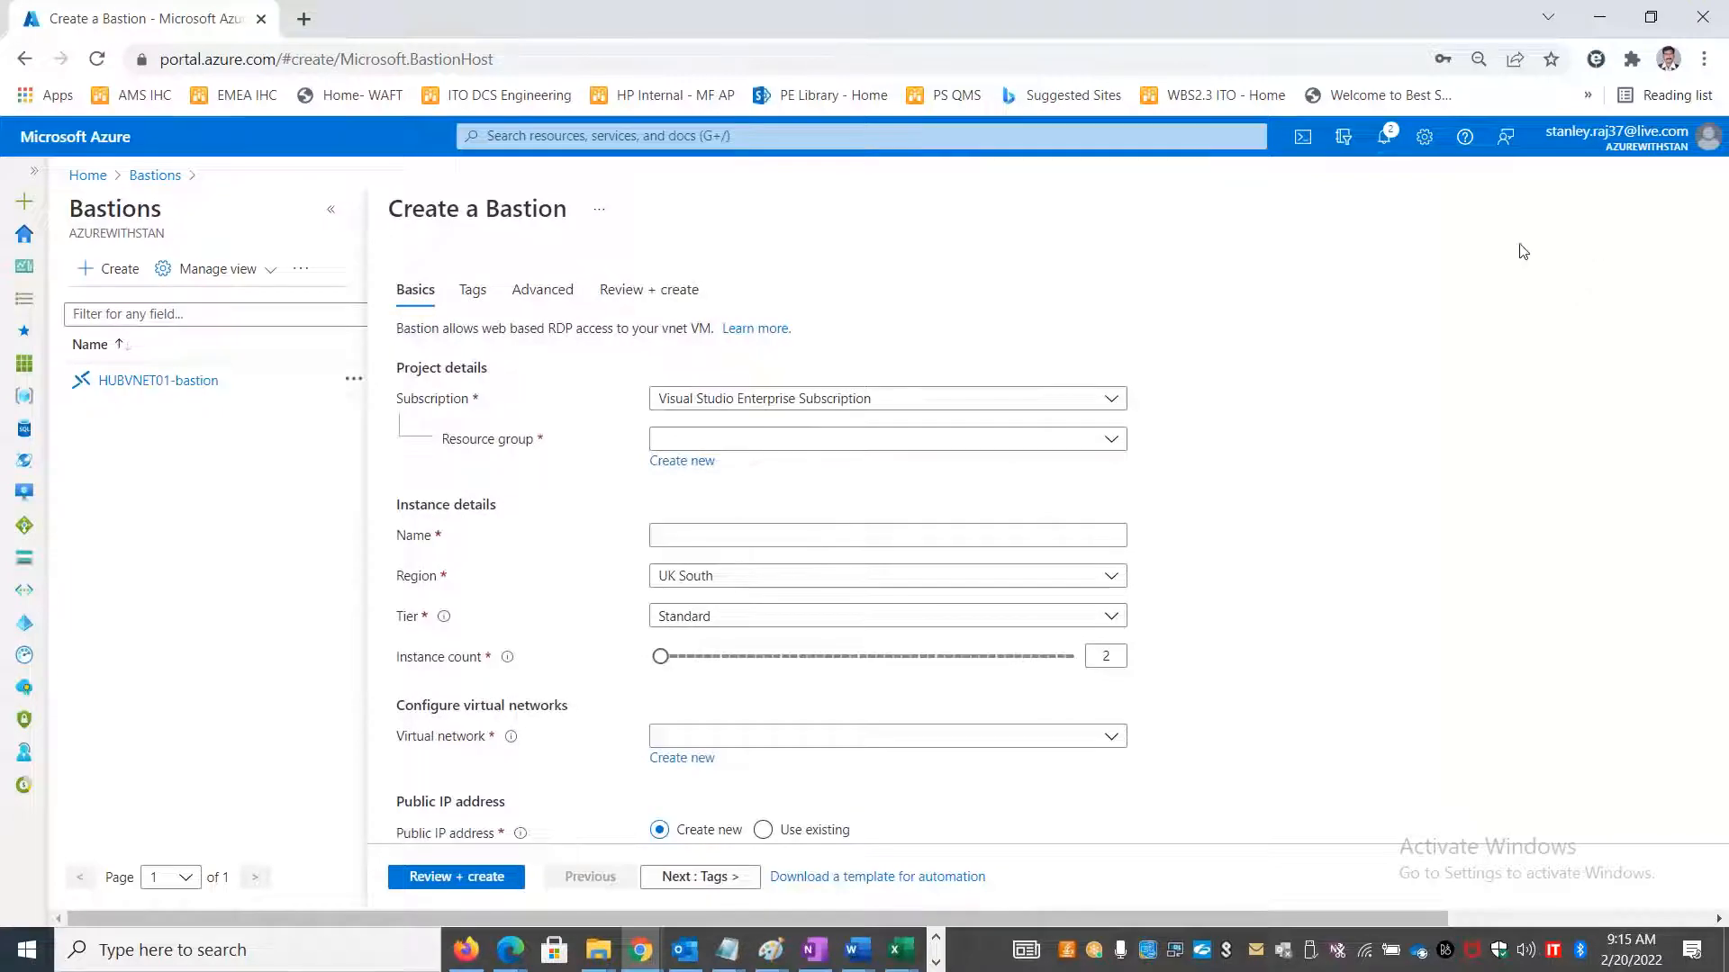
pyautogui.click(147, 175)
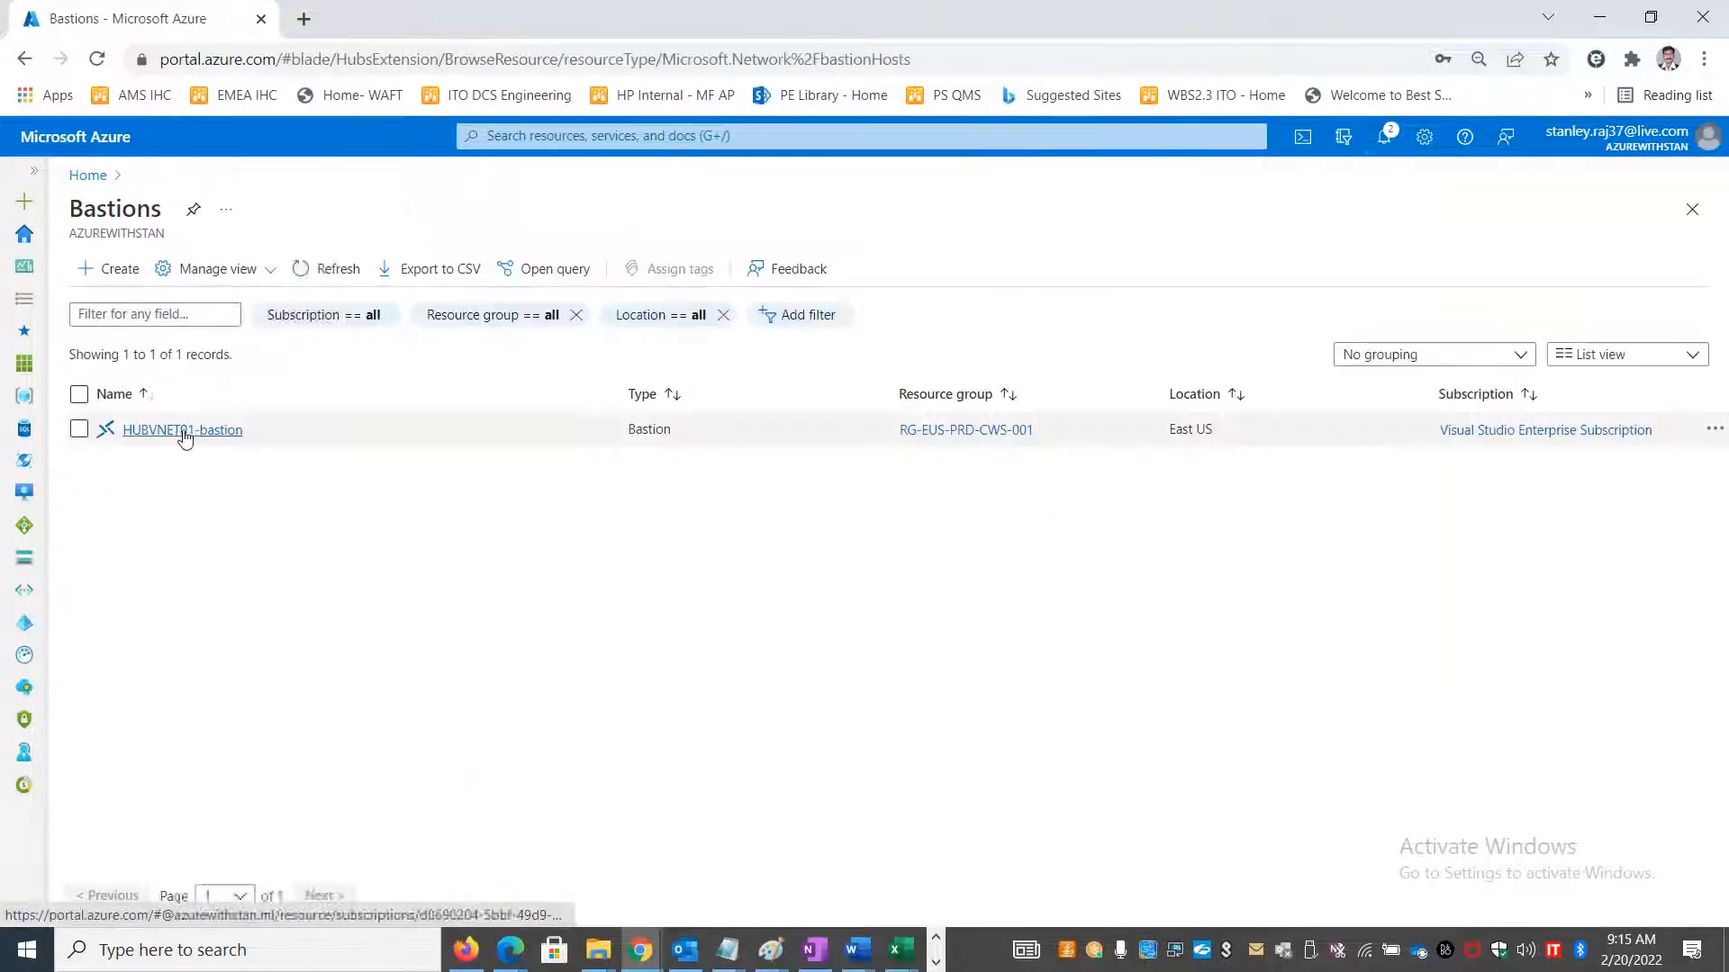
# Check the provisioning state of HUBVNET01-bastion in its overview.
pyautogui.click(174, 432)
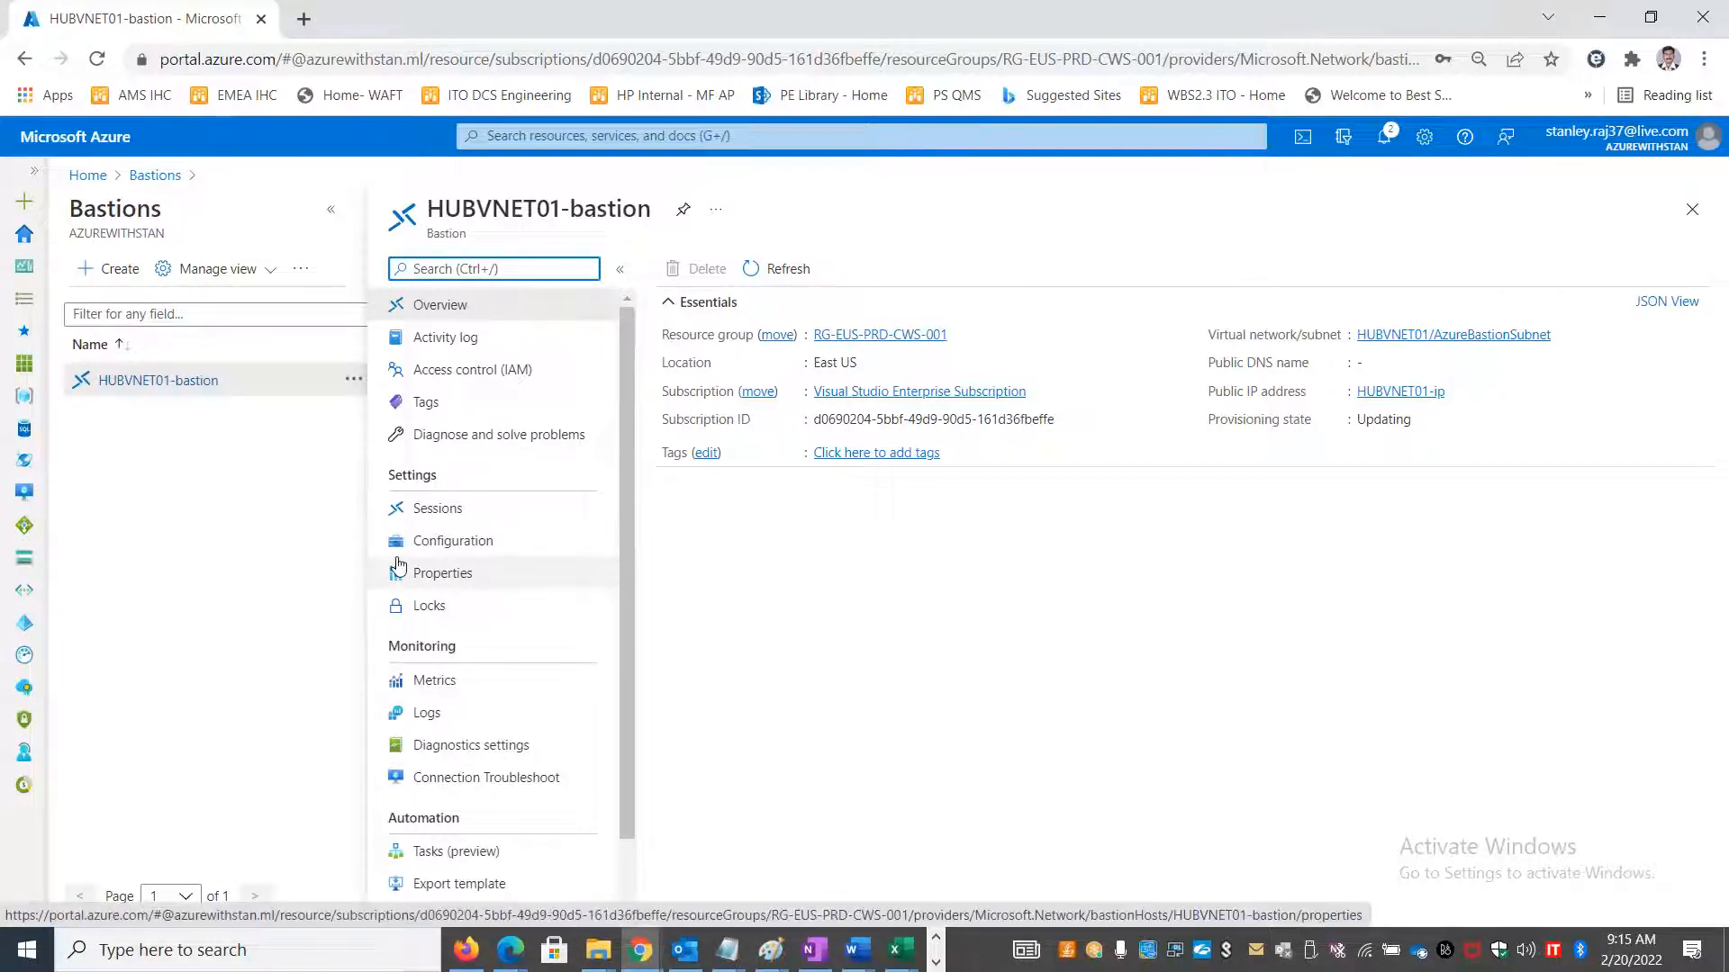
pyautogui.hotkey('alt', 'Tab')
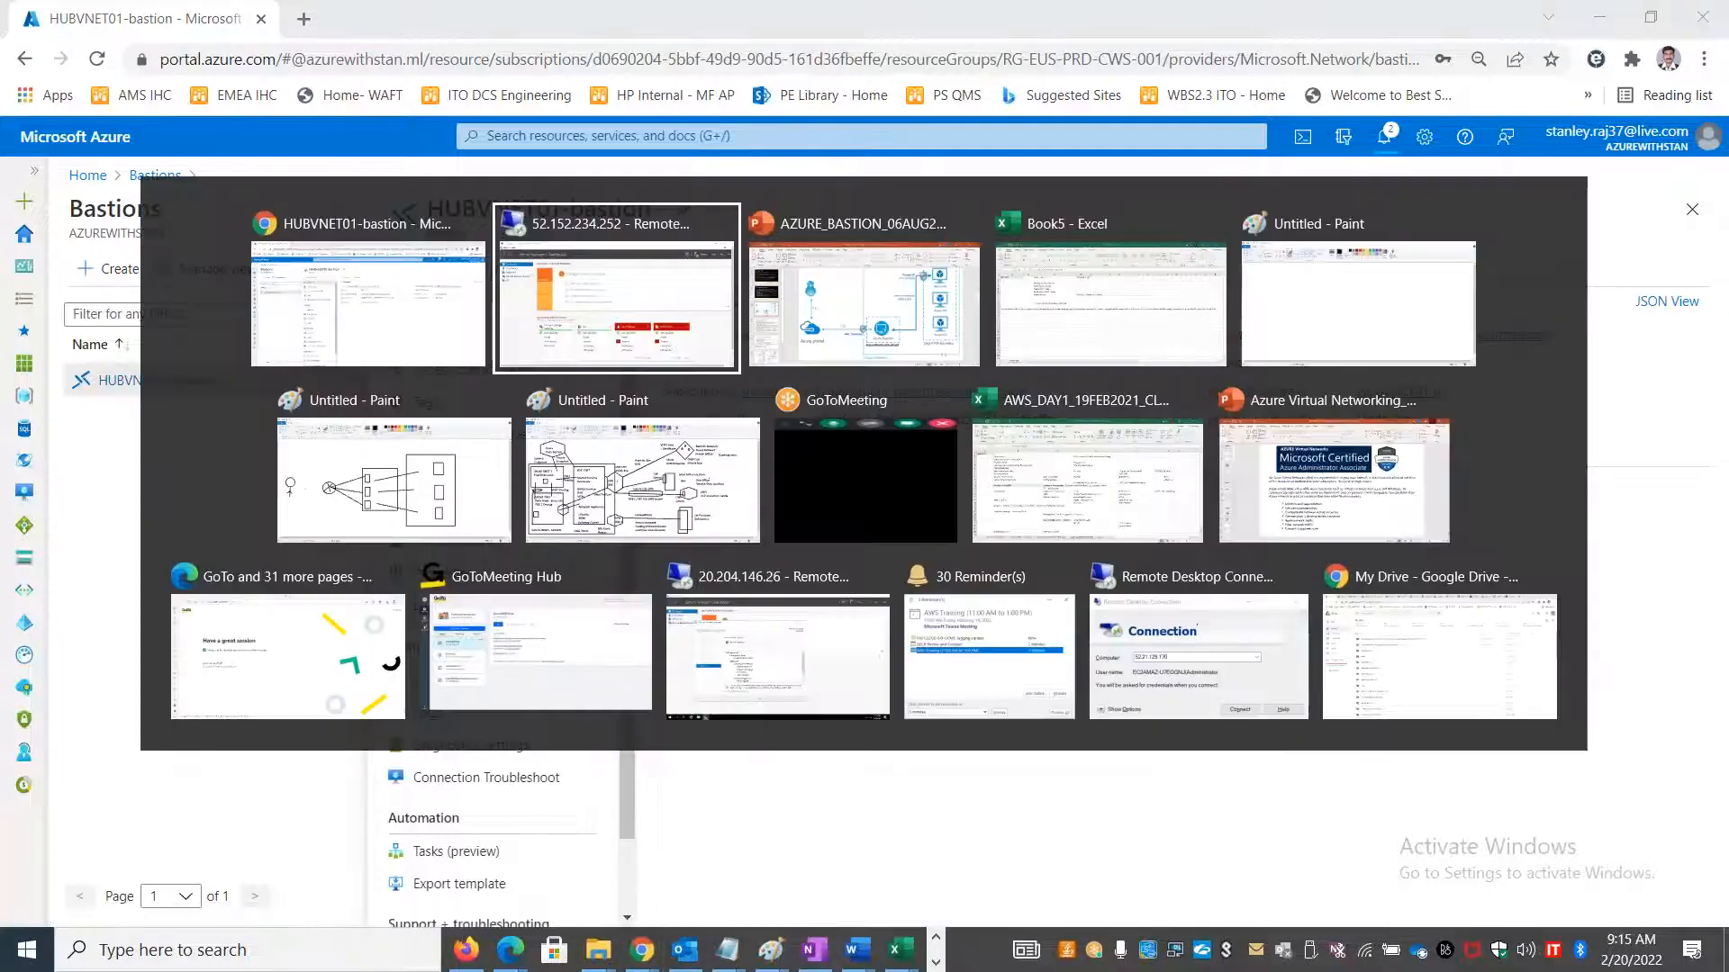
pyautogui.press('Escape')
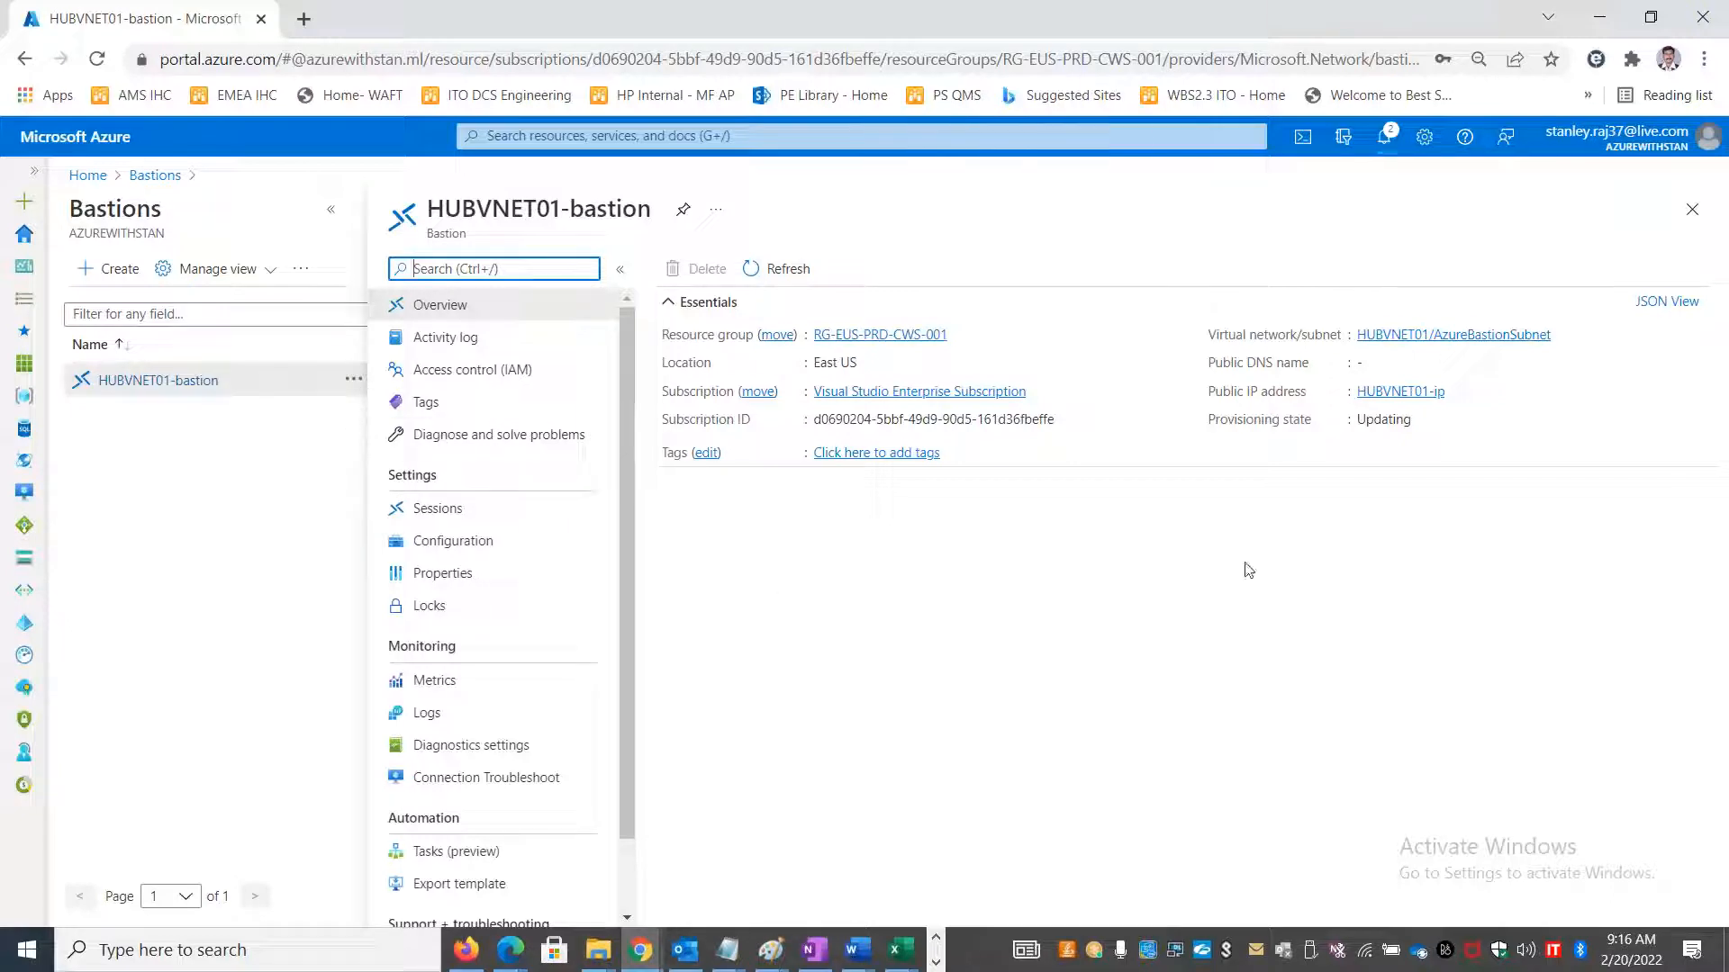
pyautogui.doubleClick(1382, 421)
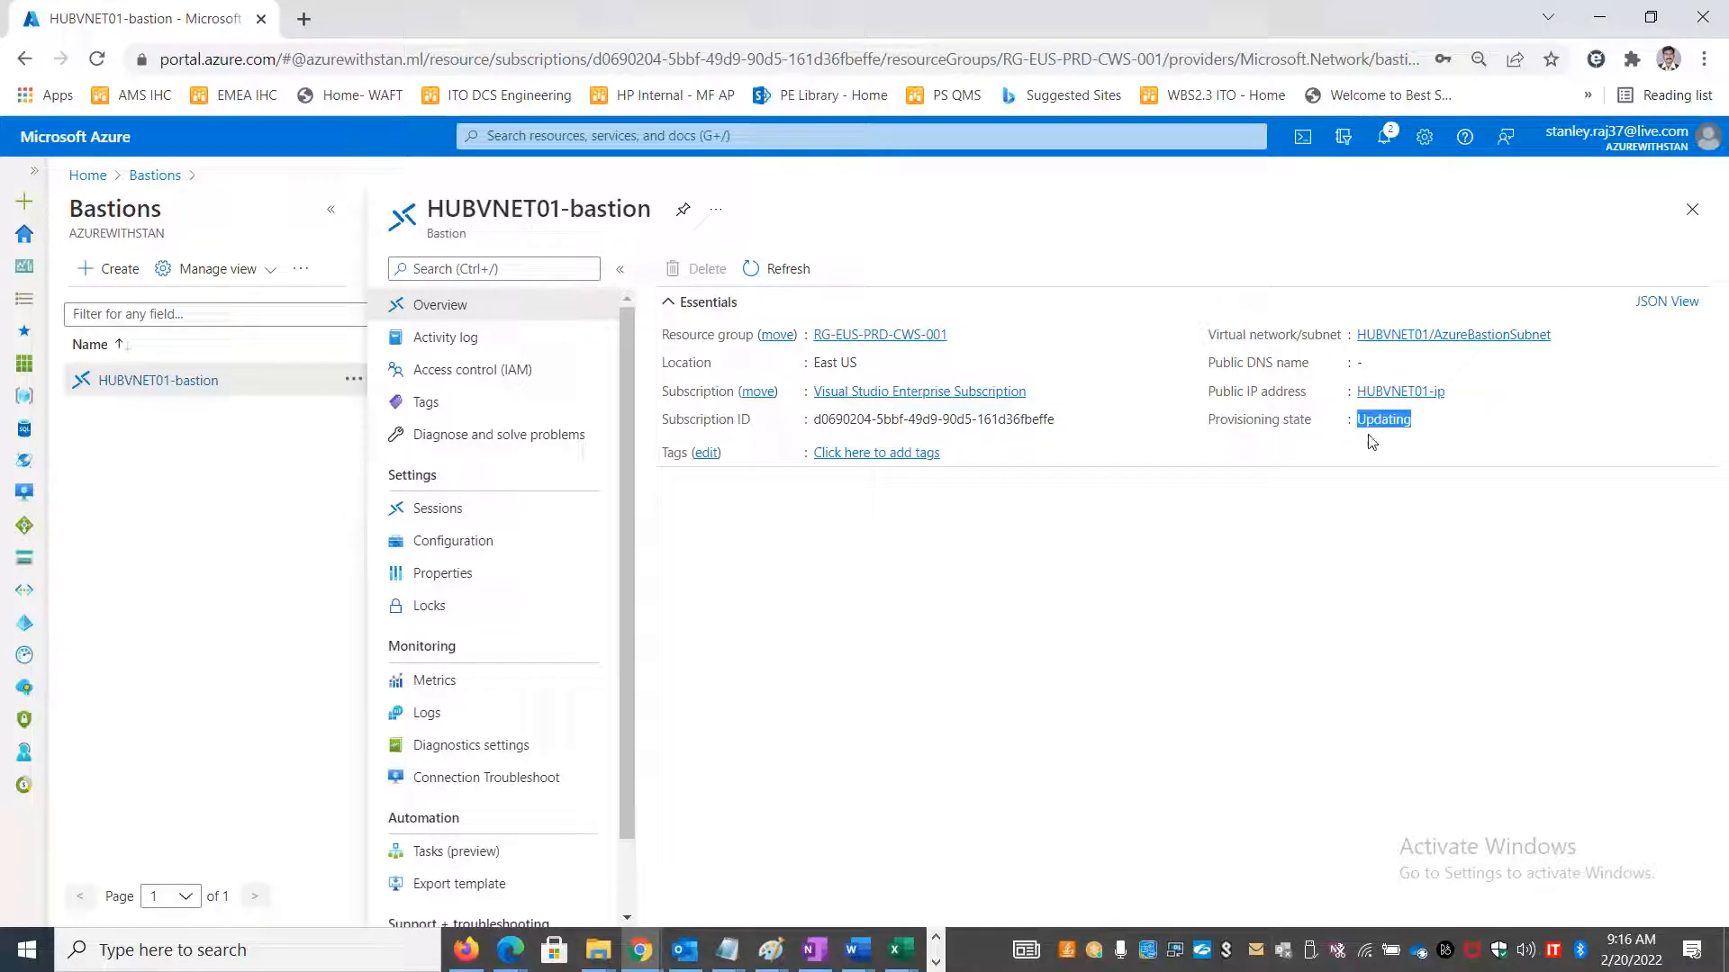
# Go to the virtual machines list from the portal home and check the status of linuxvm01 and vm001.
pyautogui.click(87, 175)
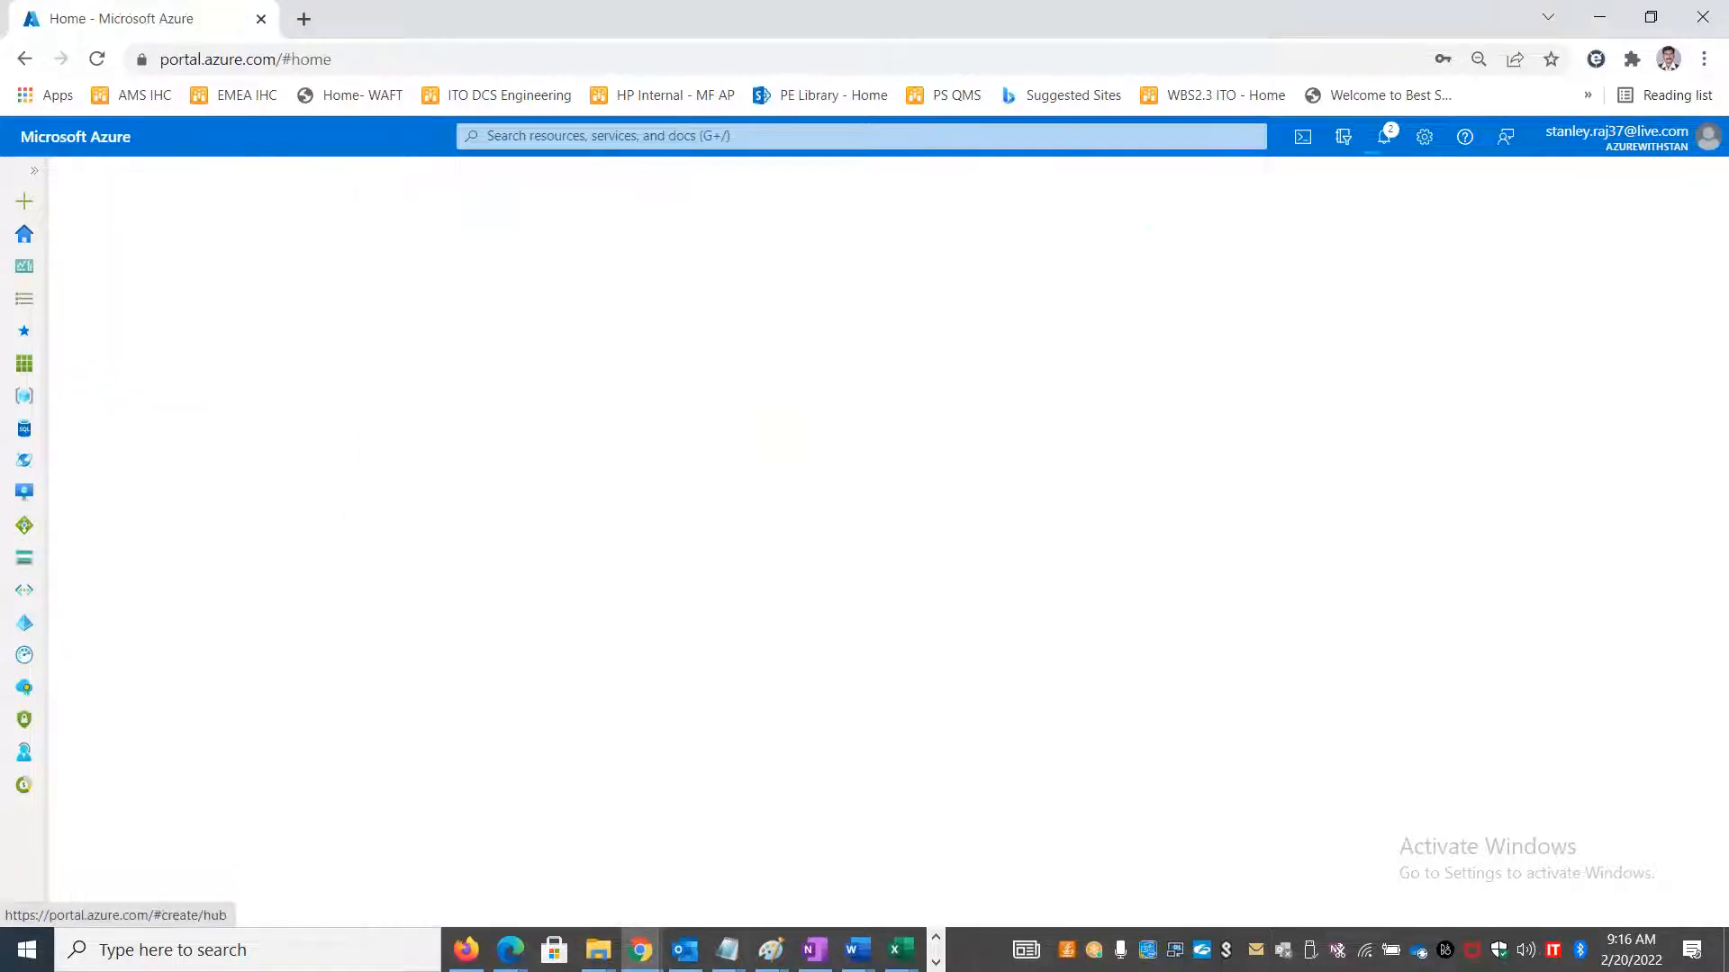
pyautogui.click(608, 288)
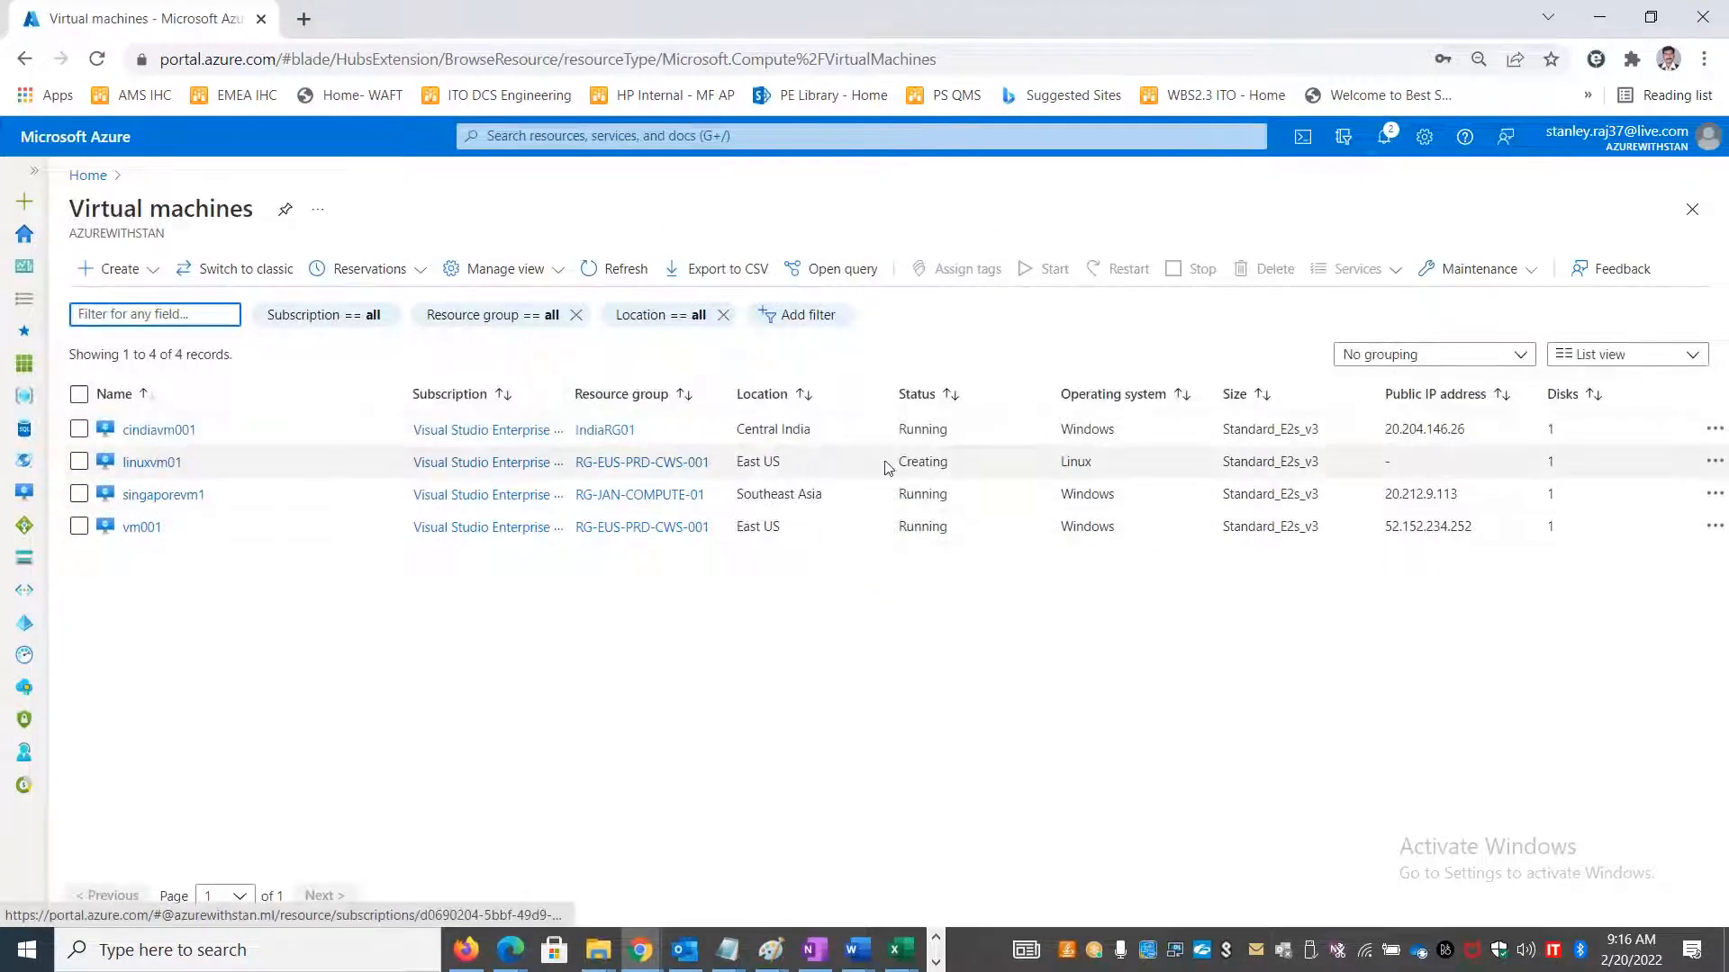
pyautogui.click(940, 459)
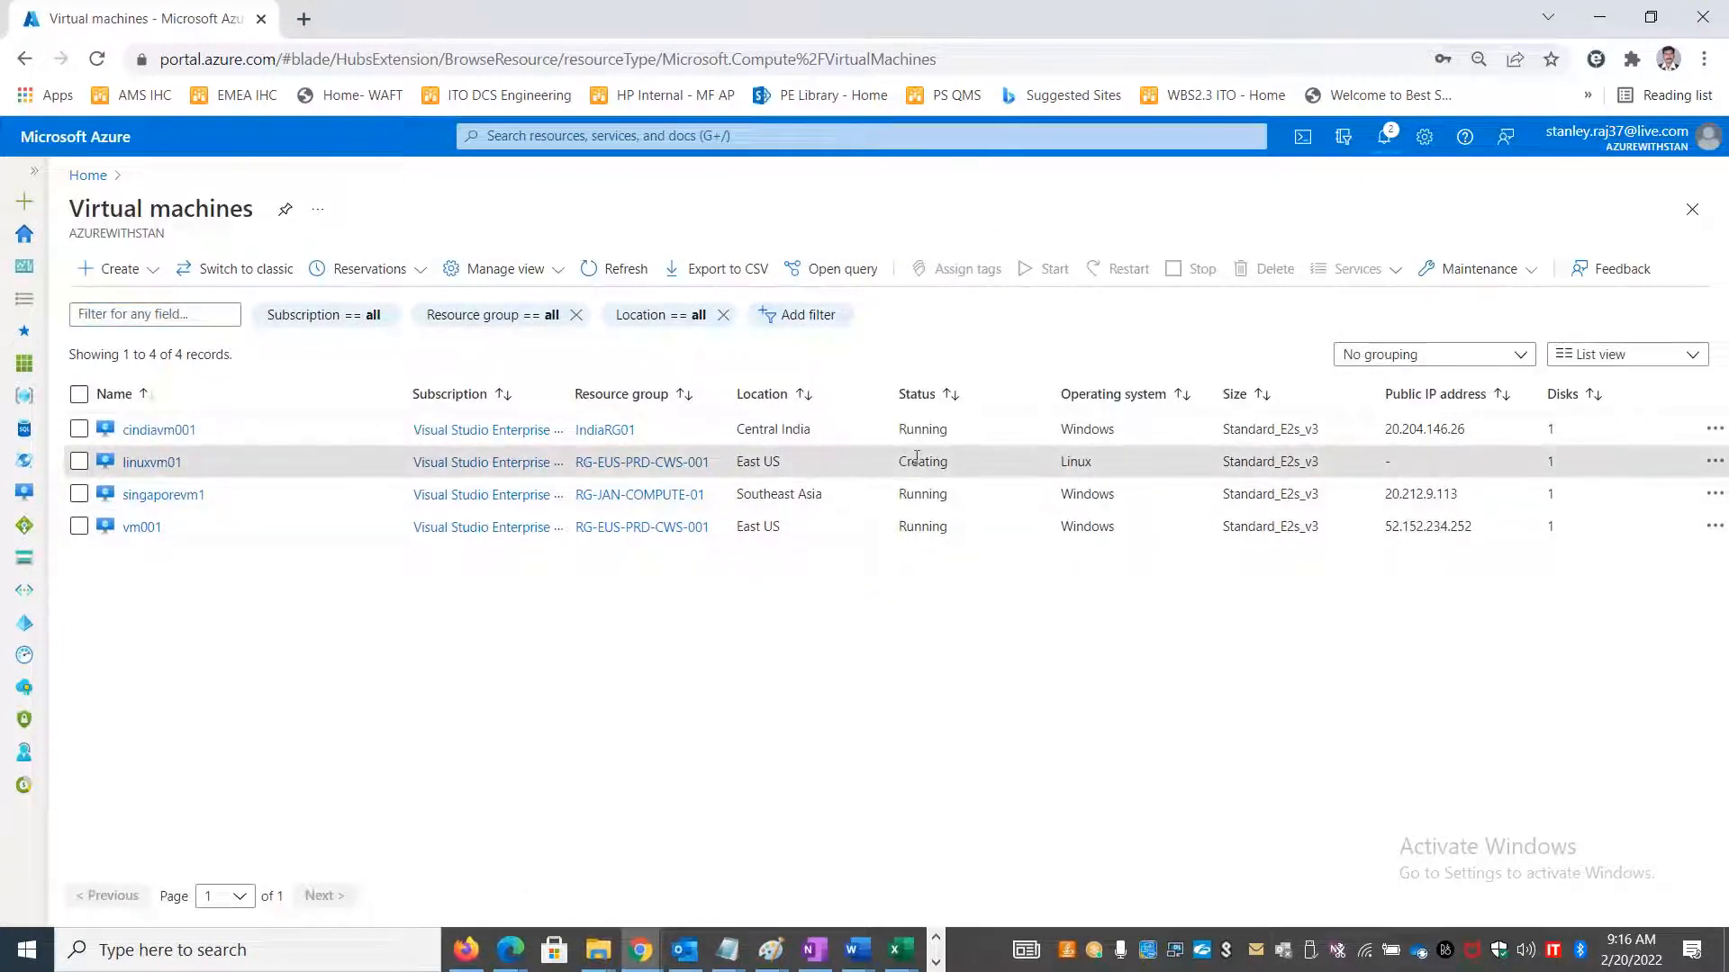
pyautogui.doubleClick(920, 461)
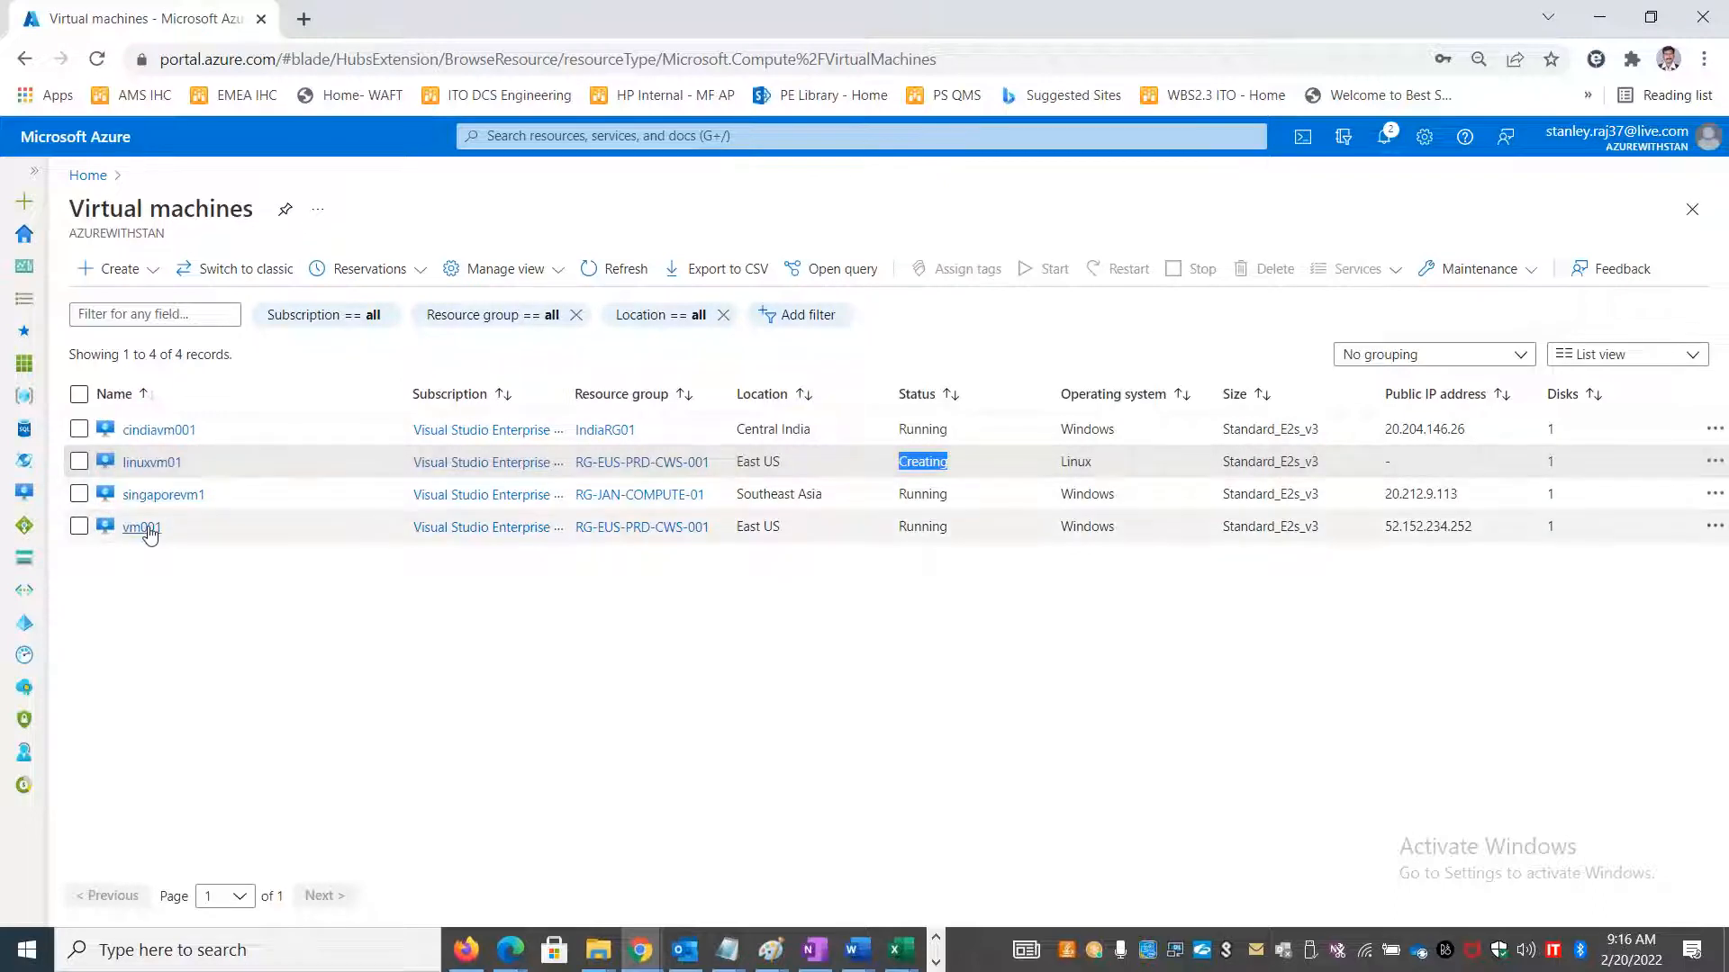
pyautogui.doubleClick(923, 527)
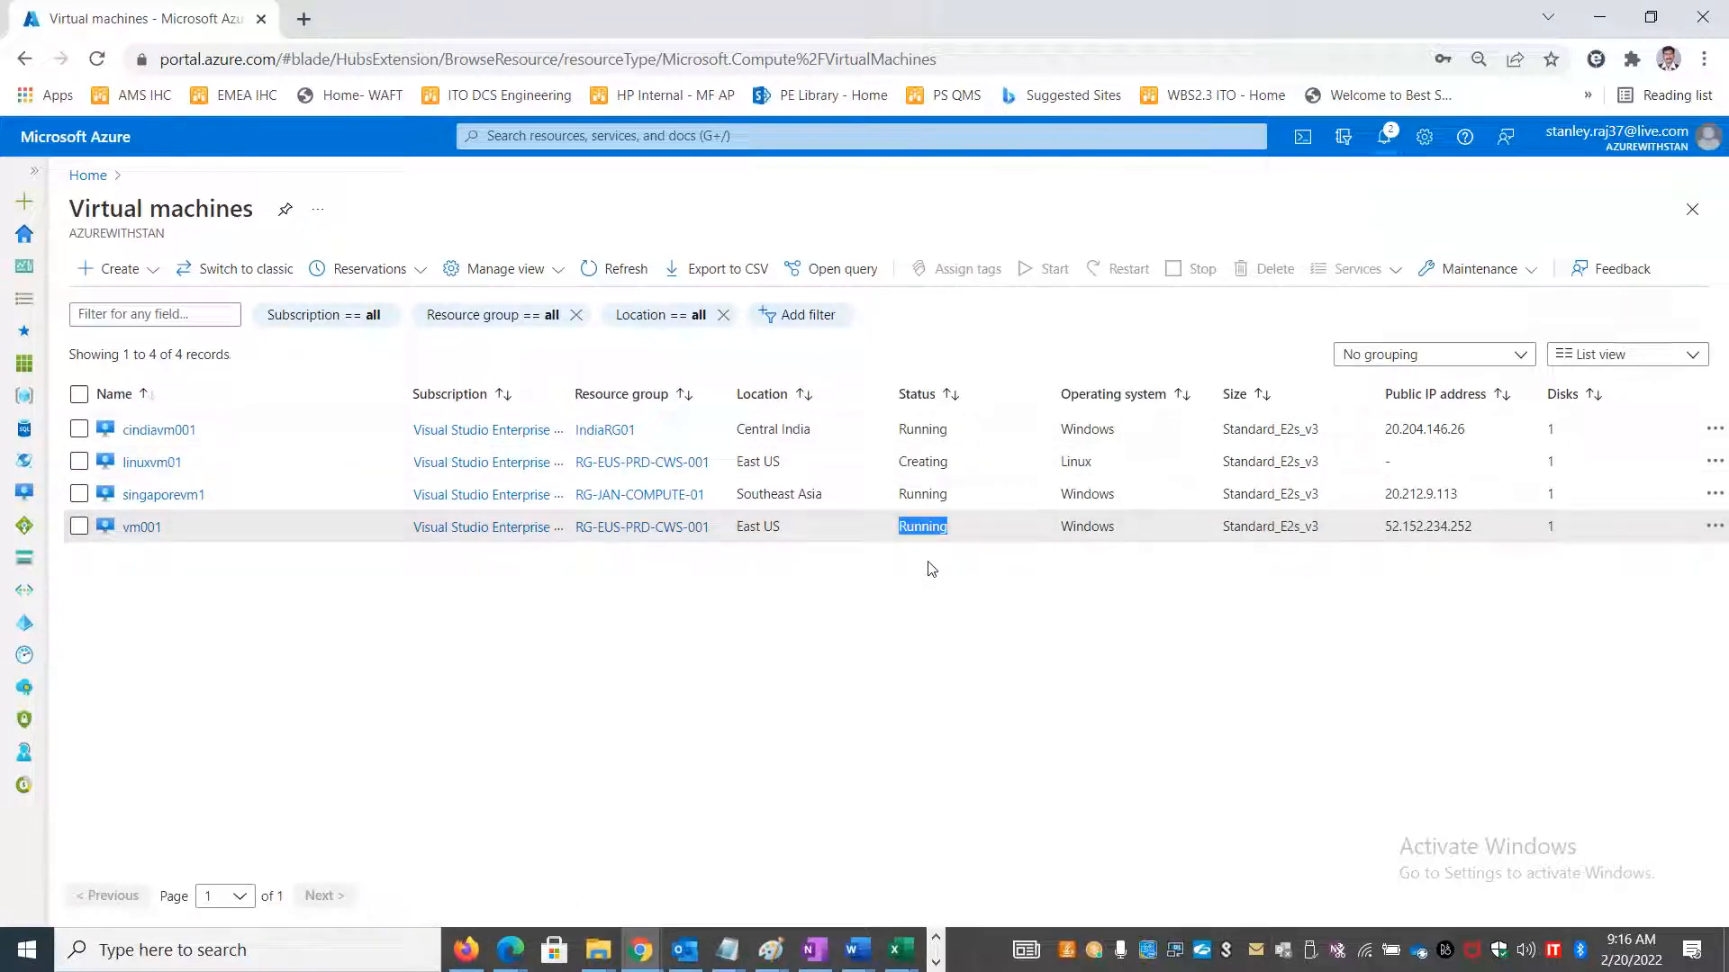
# Switch to the AZURE_BASTION_06AUG2021.pptx presentation in PowerPoint and examine the Azure Bastion architecture diagram on slide 3.
pyautogui.hotkey('alt', 'Tab')
pyautogui.hotkey('alt', 'Tab')
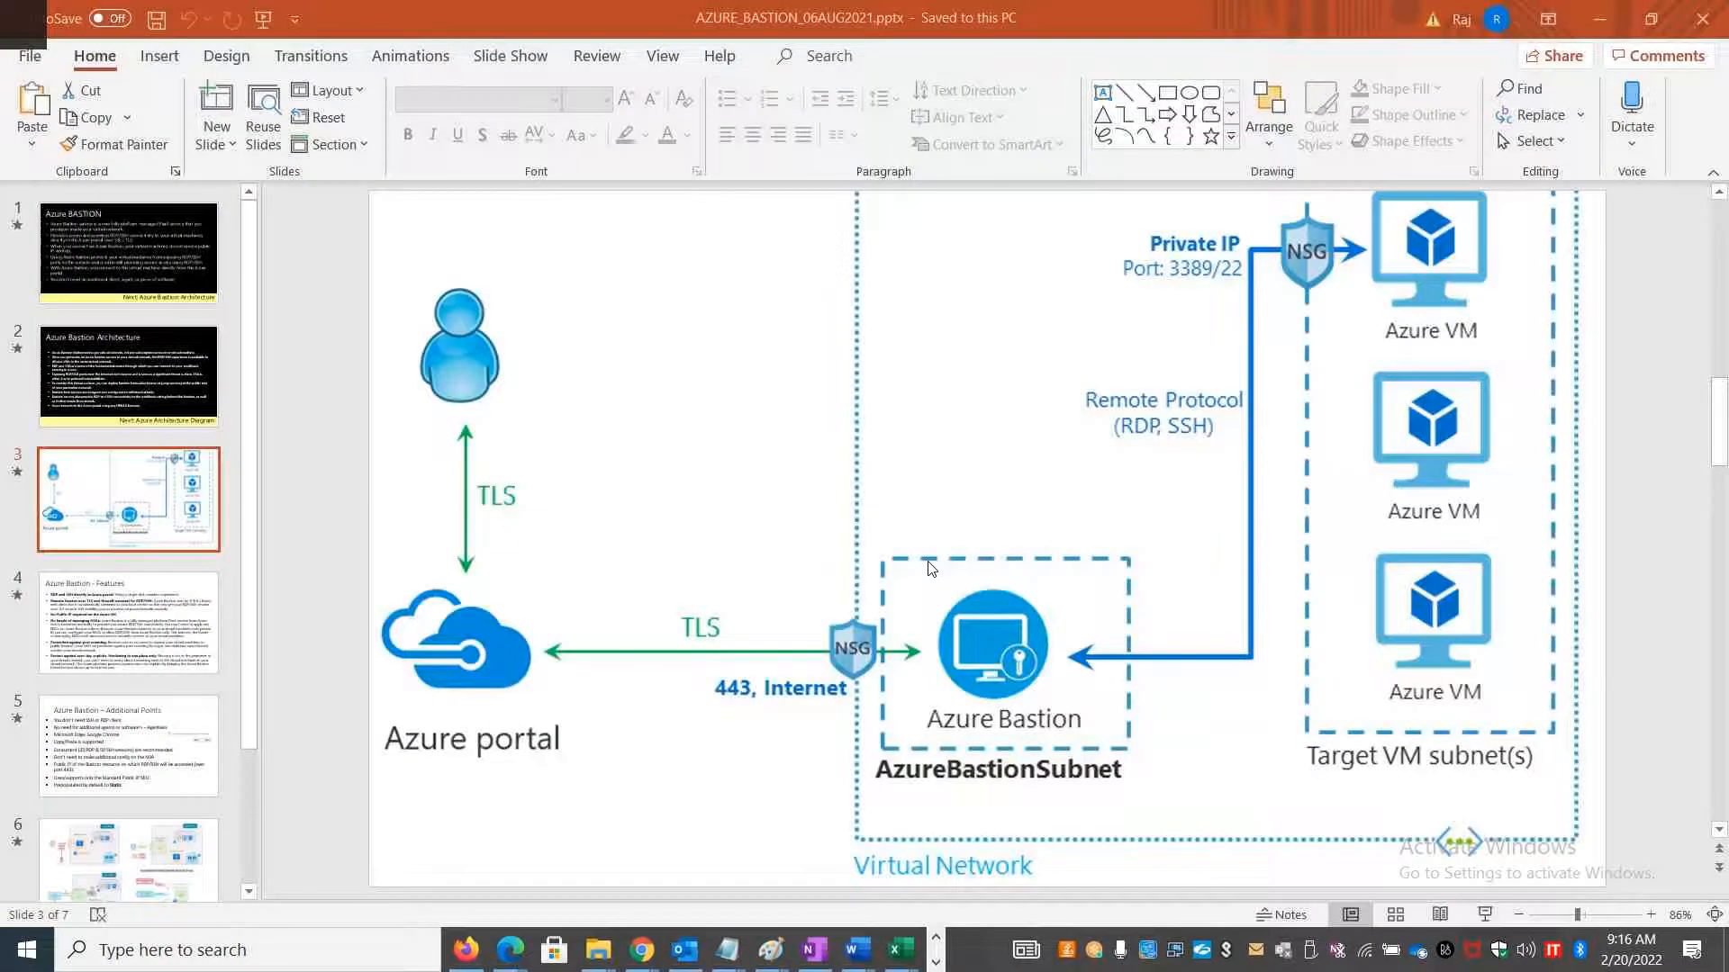
pyautogui.click(328, 497)
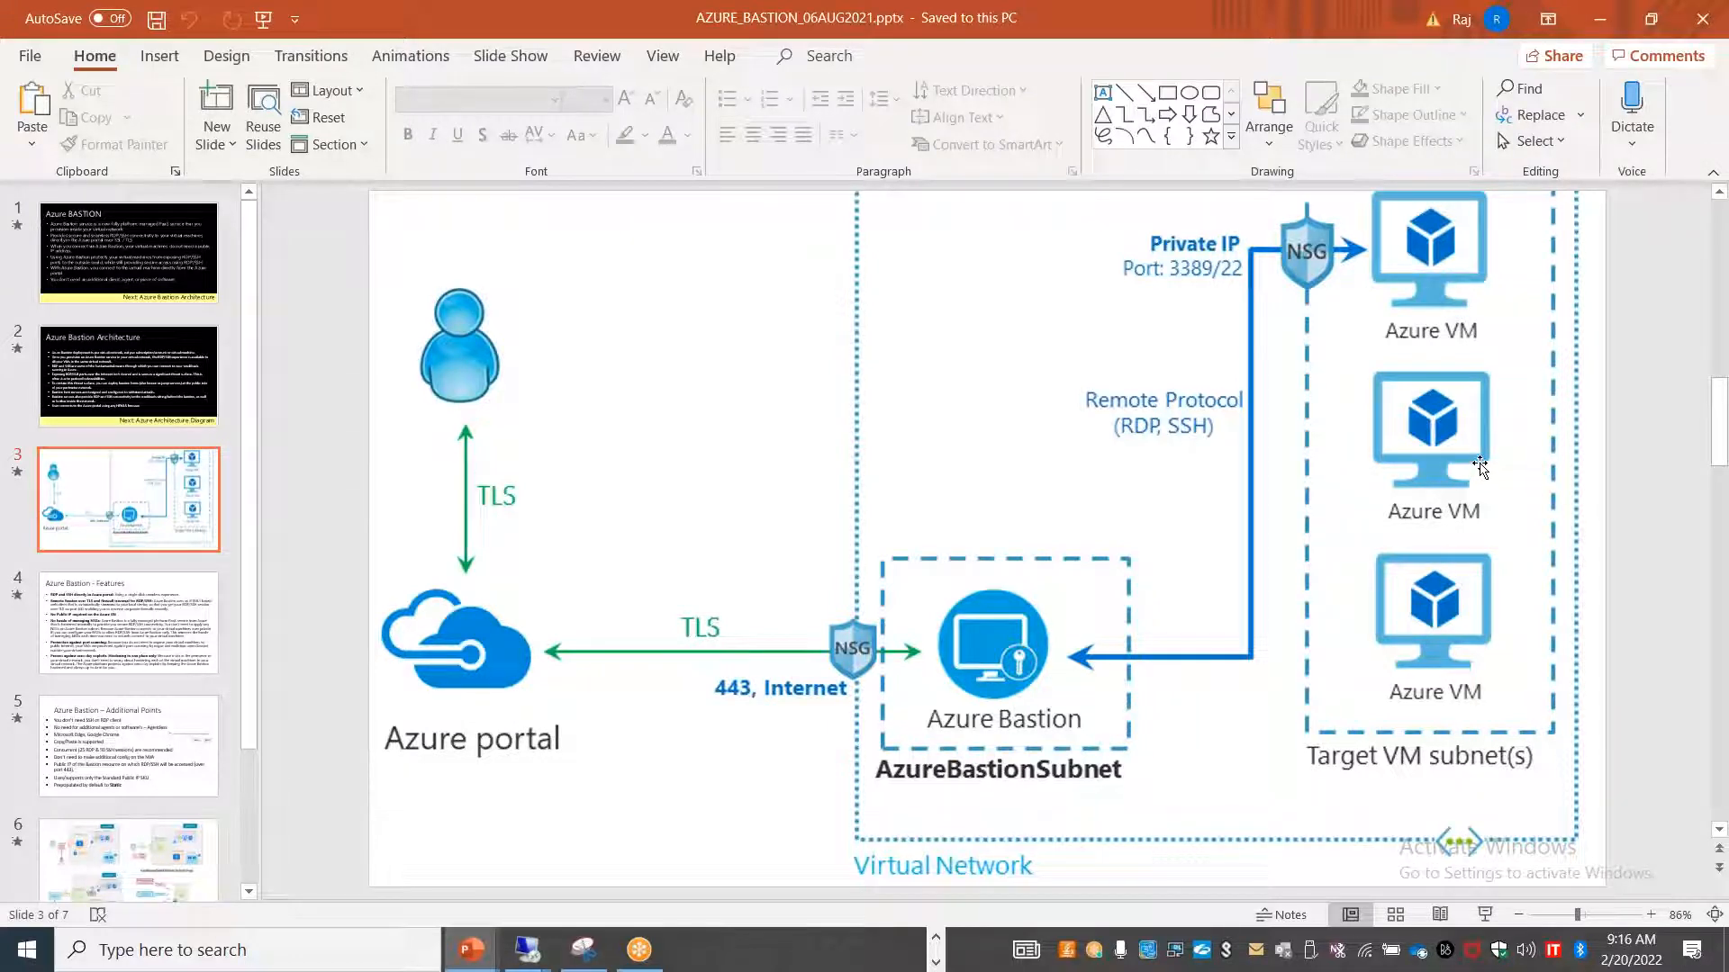
# Switch to the Paint drawing that sketches a user connecting through three intermediate machines to the target machines.
pyautogui.hotkey('alt', 'Tab')
pyautogui.hotkey('alt', 'Tab')
pyautogui.hotkey('alt', 'Tab')
pyautogui.hotkey('alt', 'Tab')
pyautogui.hotkey('alt', 'Tab')
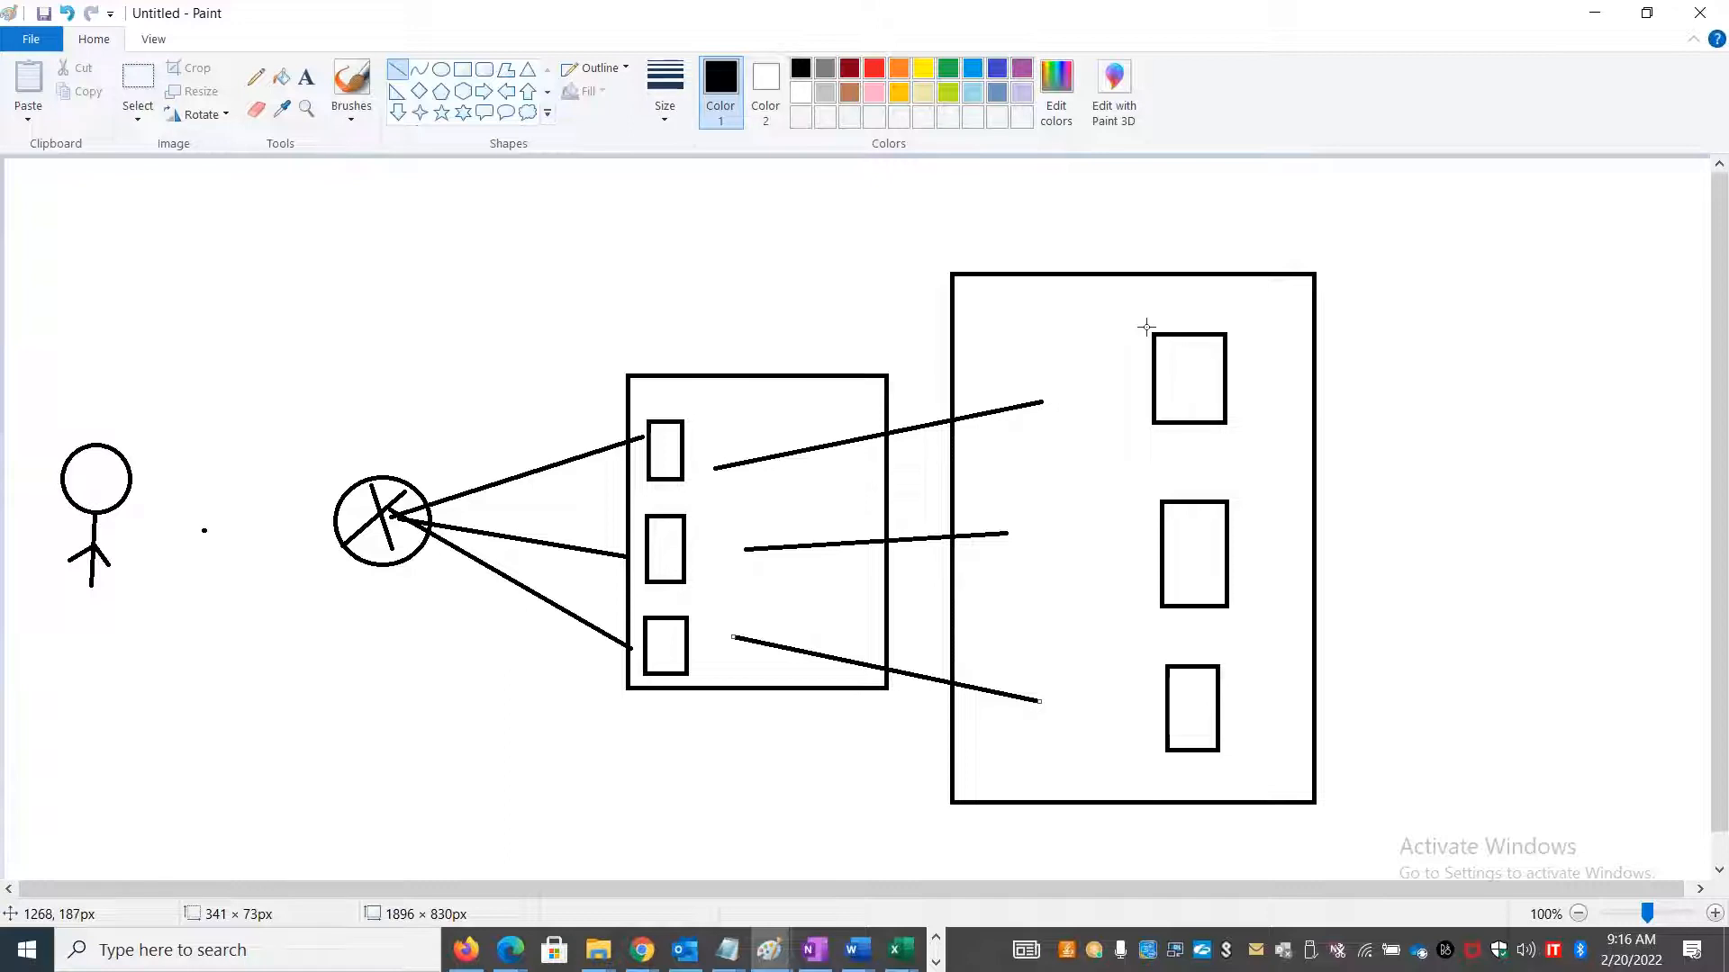
# Label the upper two lines between the crossed circle and the intermediate machines with the port numbers 3389 and 22.
pyautogui.click(306, 77)
pyautogui.moveTo(457, 443); pyautogui.dragTo(695, 478)
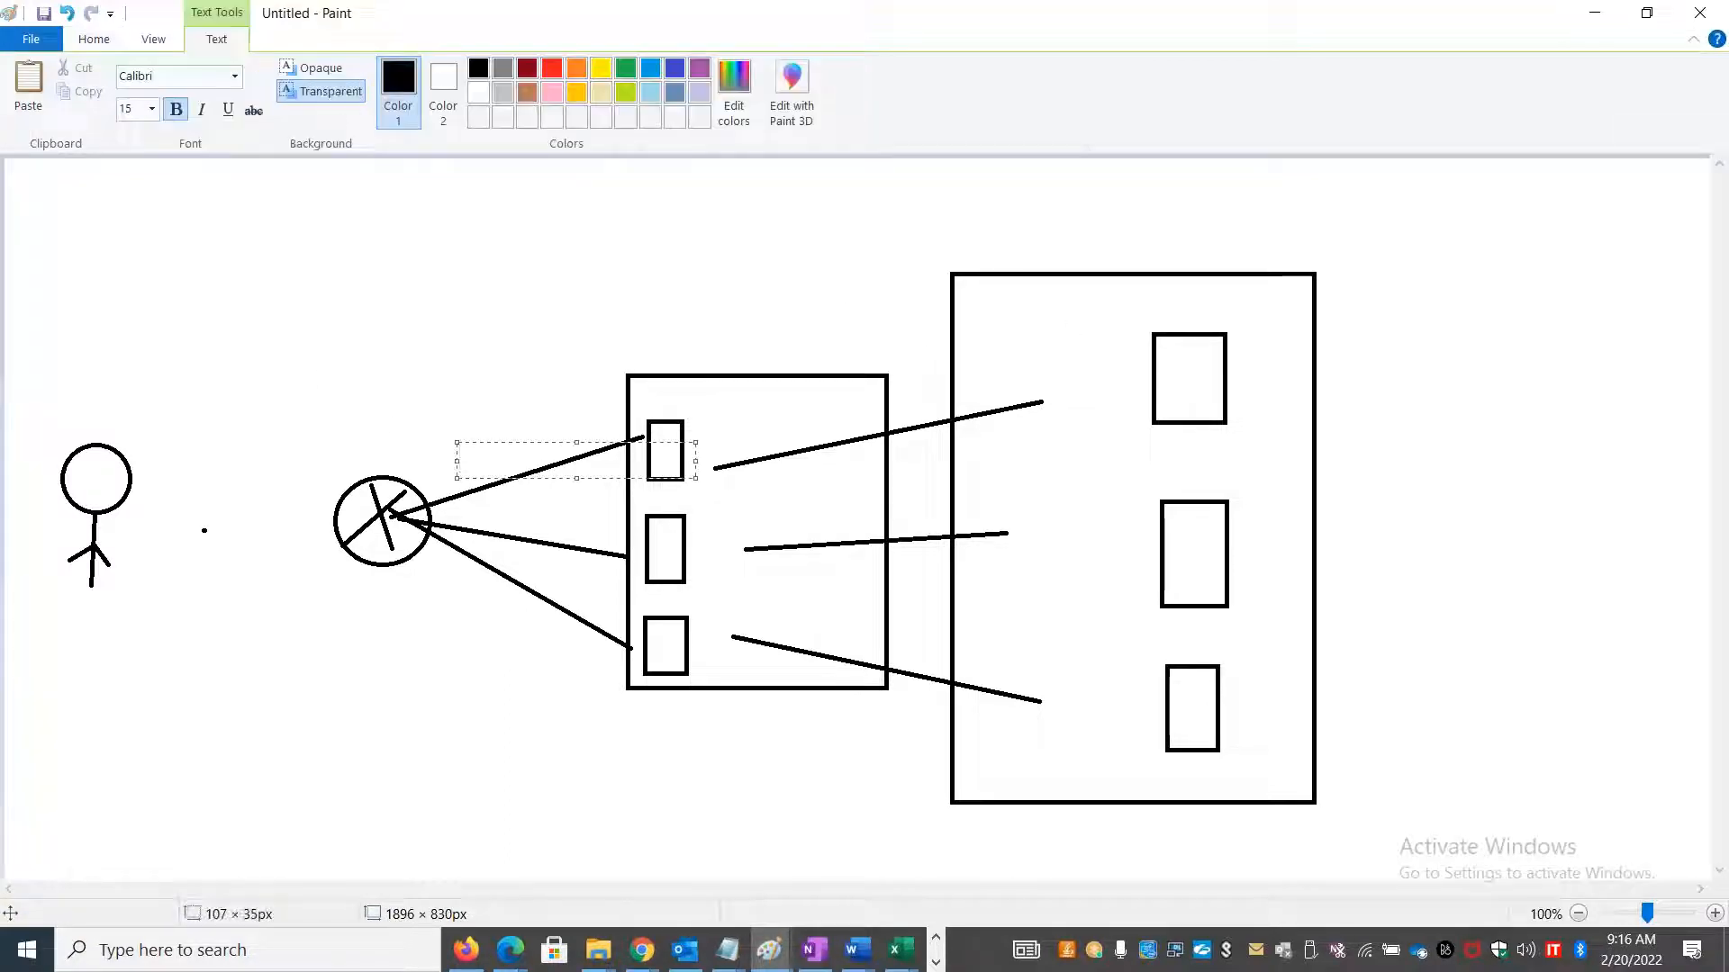
pyautogui.write('3389')
pyautogui.click(518, 536)
pyautogui.moveTo(523, 506); pyautogui.dragTo(763, 538)
pyautogui.write('22')
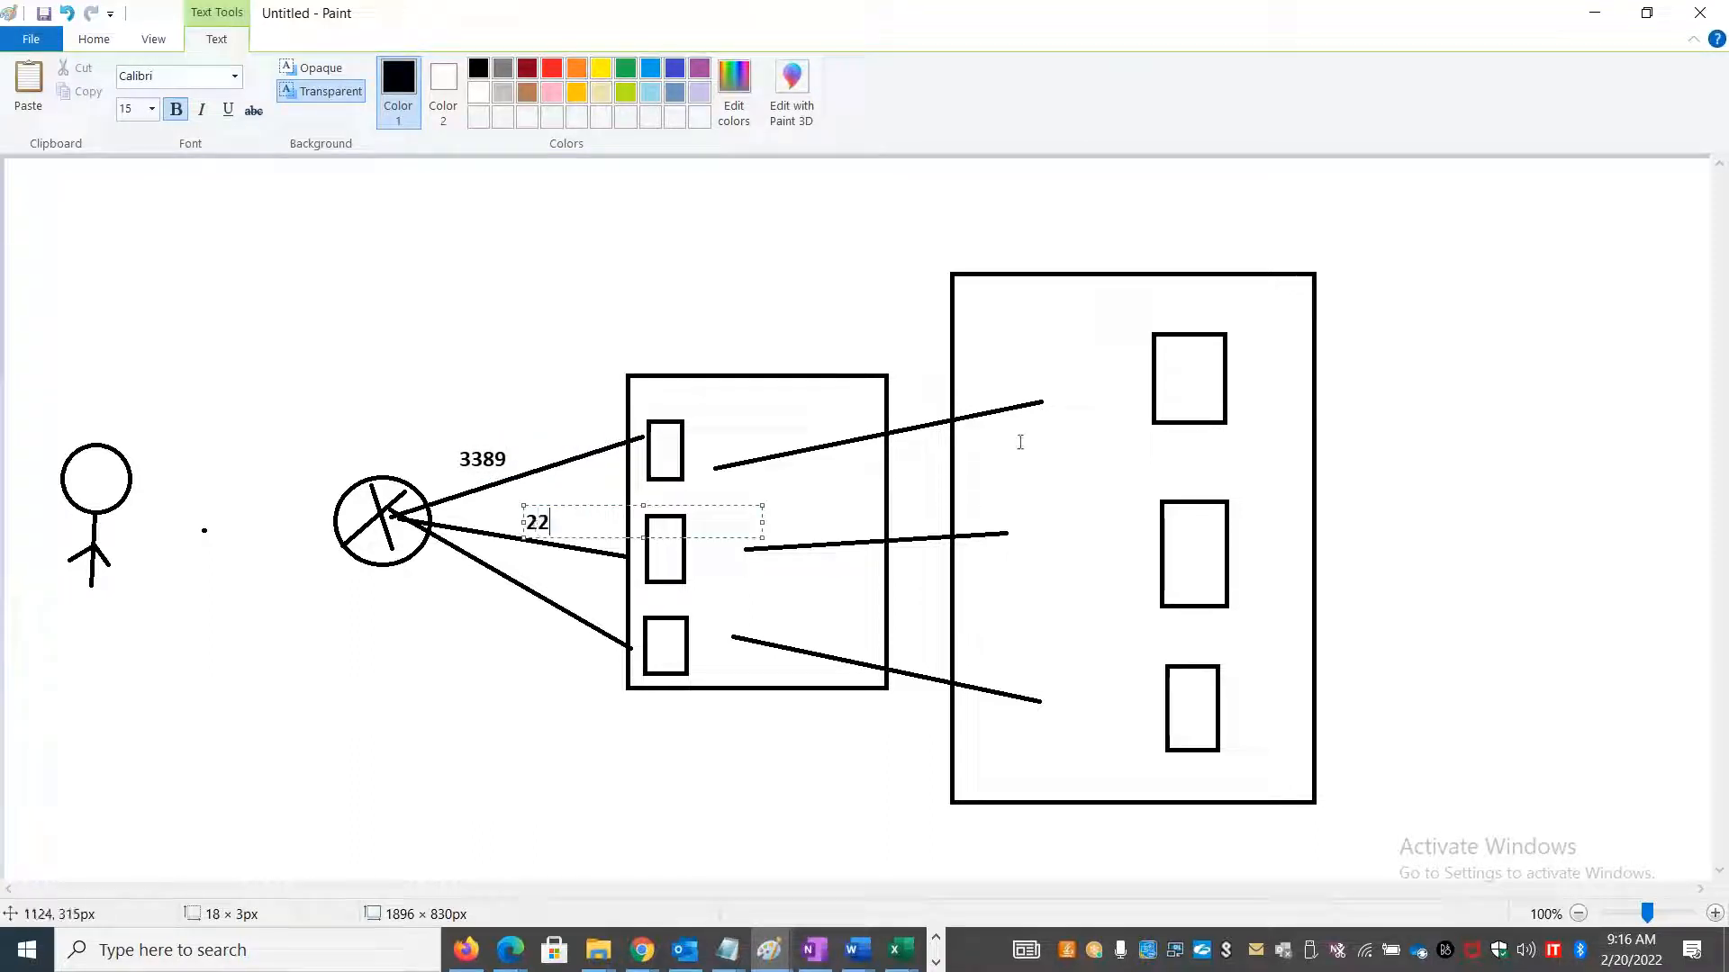
# Label the upper line leading to the target machines 3389 and the lower one 22.
pyautogui.moveTo(981, 373); pyautogui.dragTo(1199, 408)
pyautogui.write('3389')
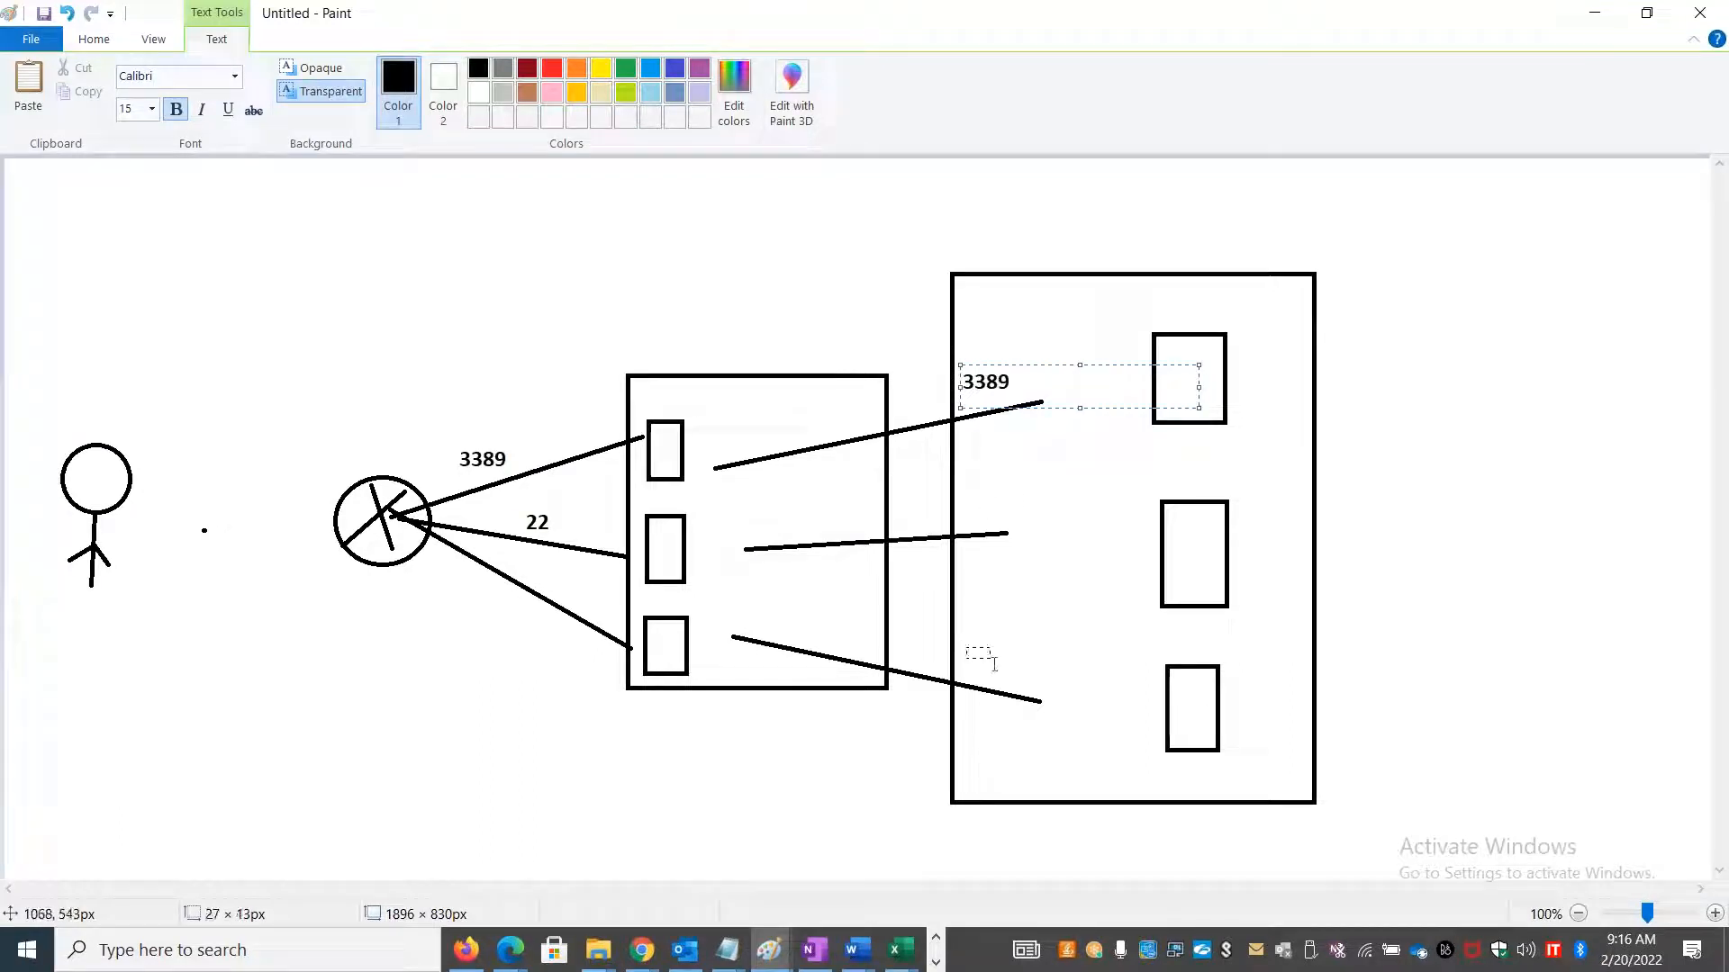
pyautogui.moveTo(994, 664); pyautogui.dragTo(997, 673)
pyautogui.click(761, 816)
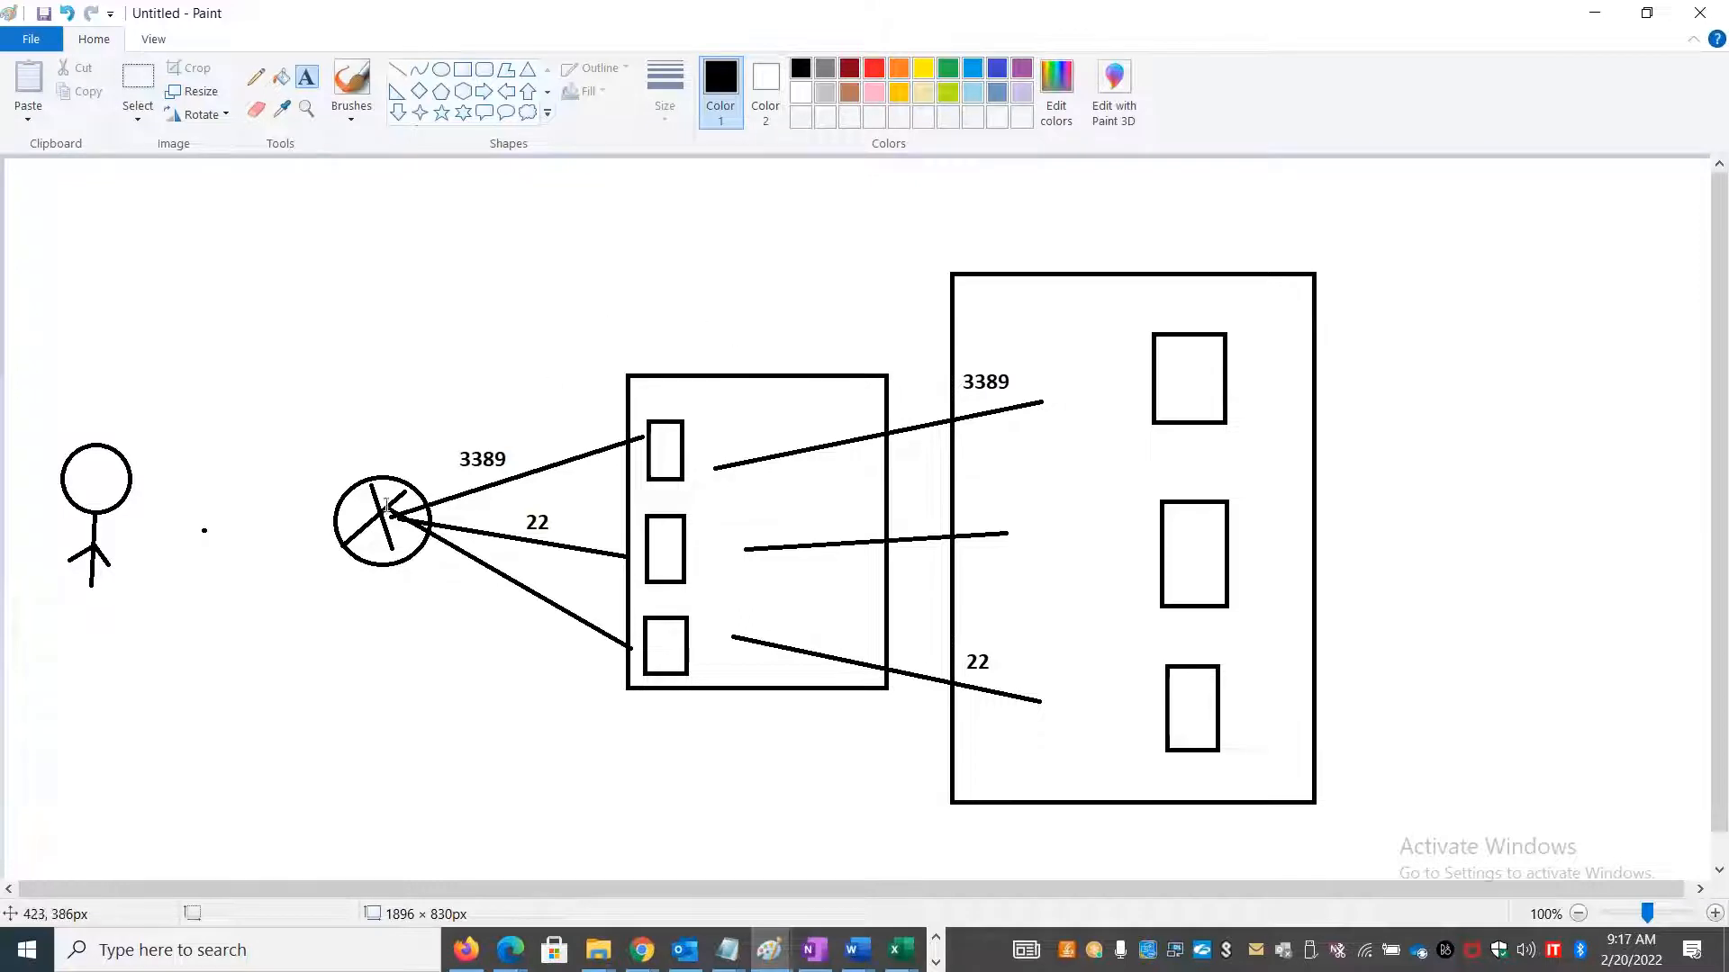
# Draw a straight line about 216 px long connecting the crossed circle to the user figure.
pyautogui.click(397, 69)
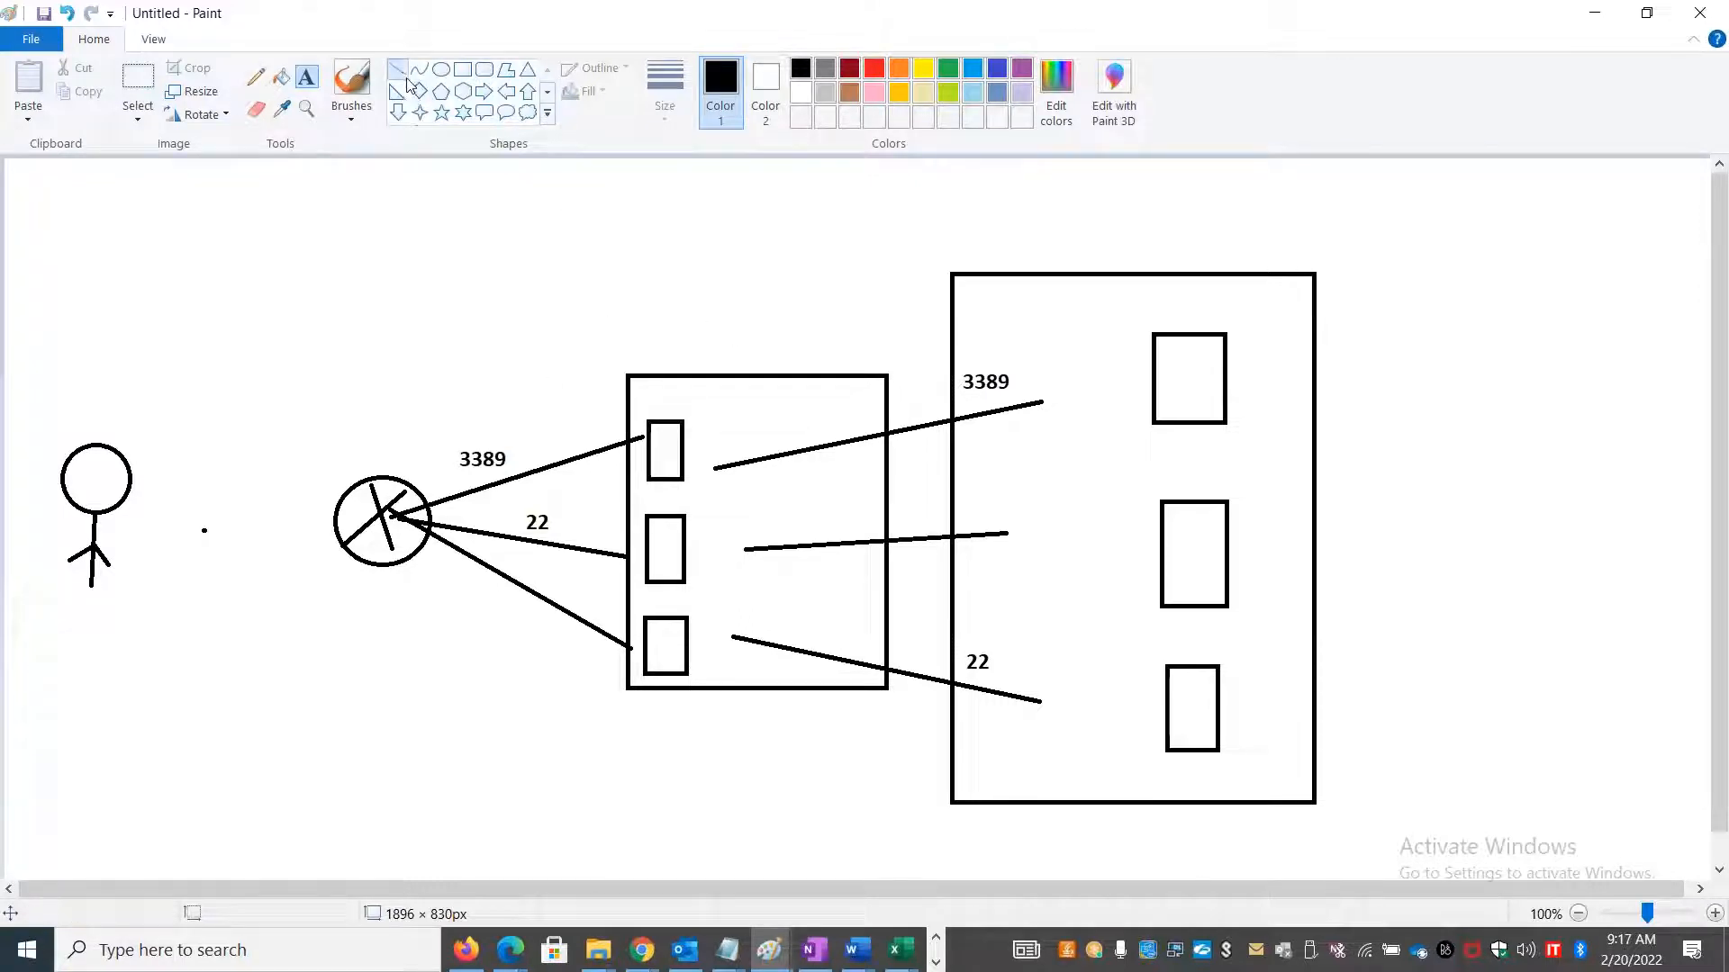
pyautogui.moveTo(338, 527); pyautogui.dragTo(144, 534)
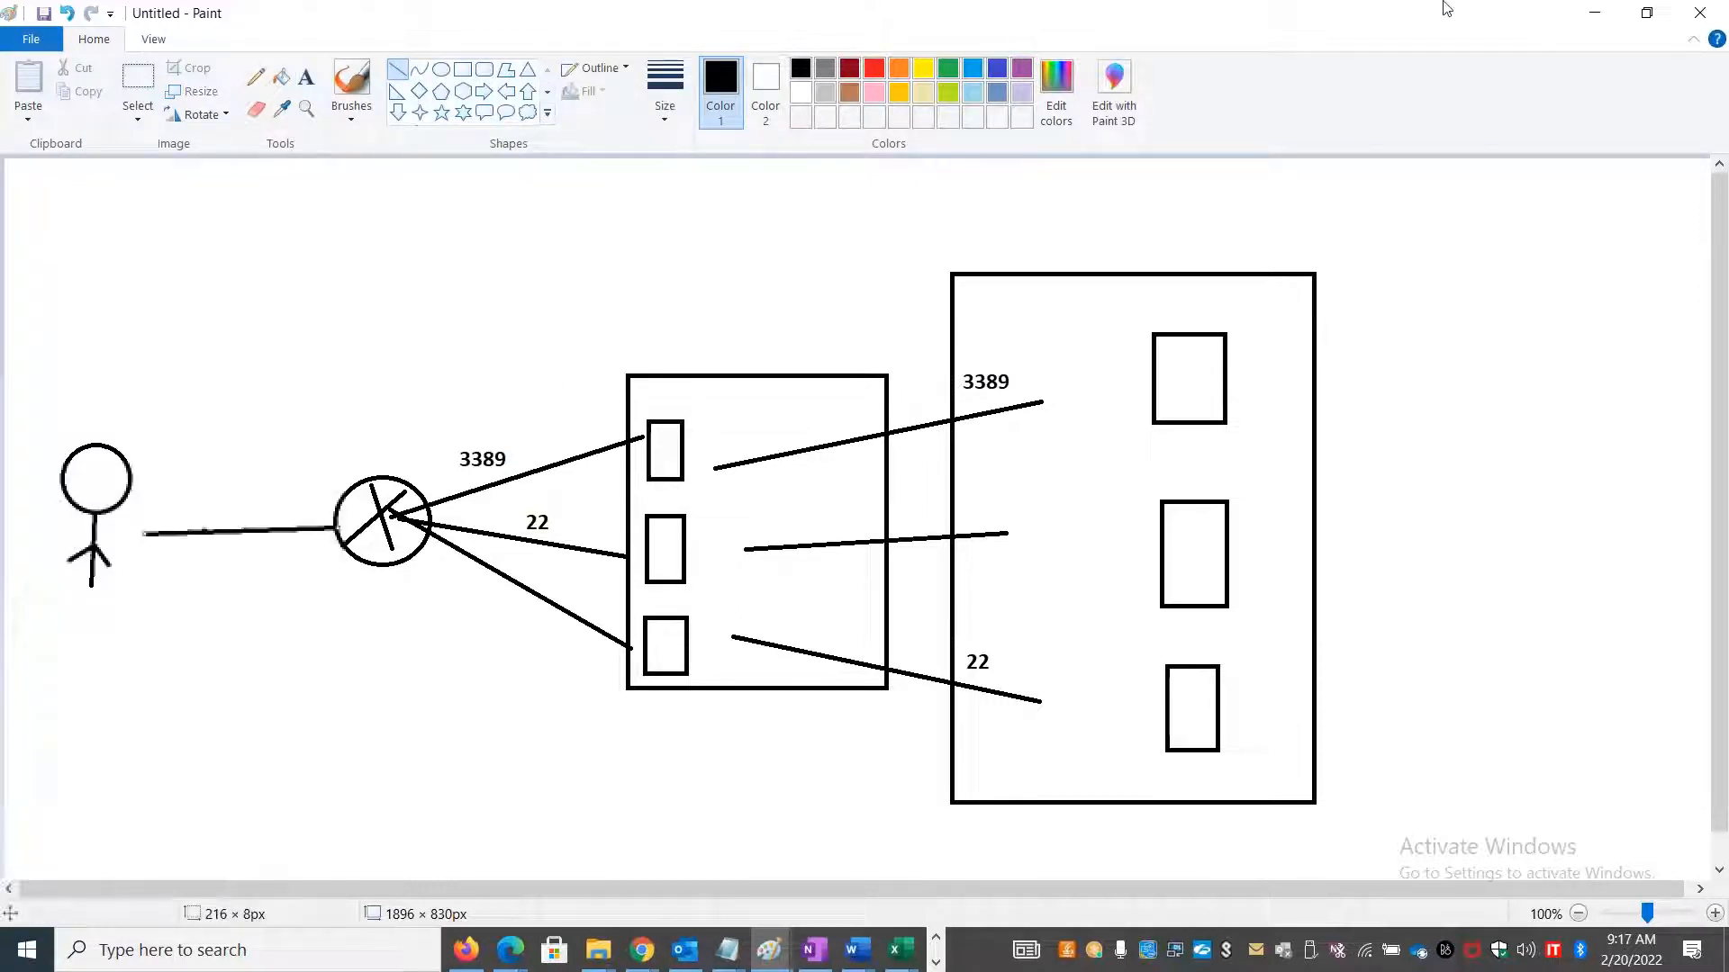
pyautogui.click(1273, 37)
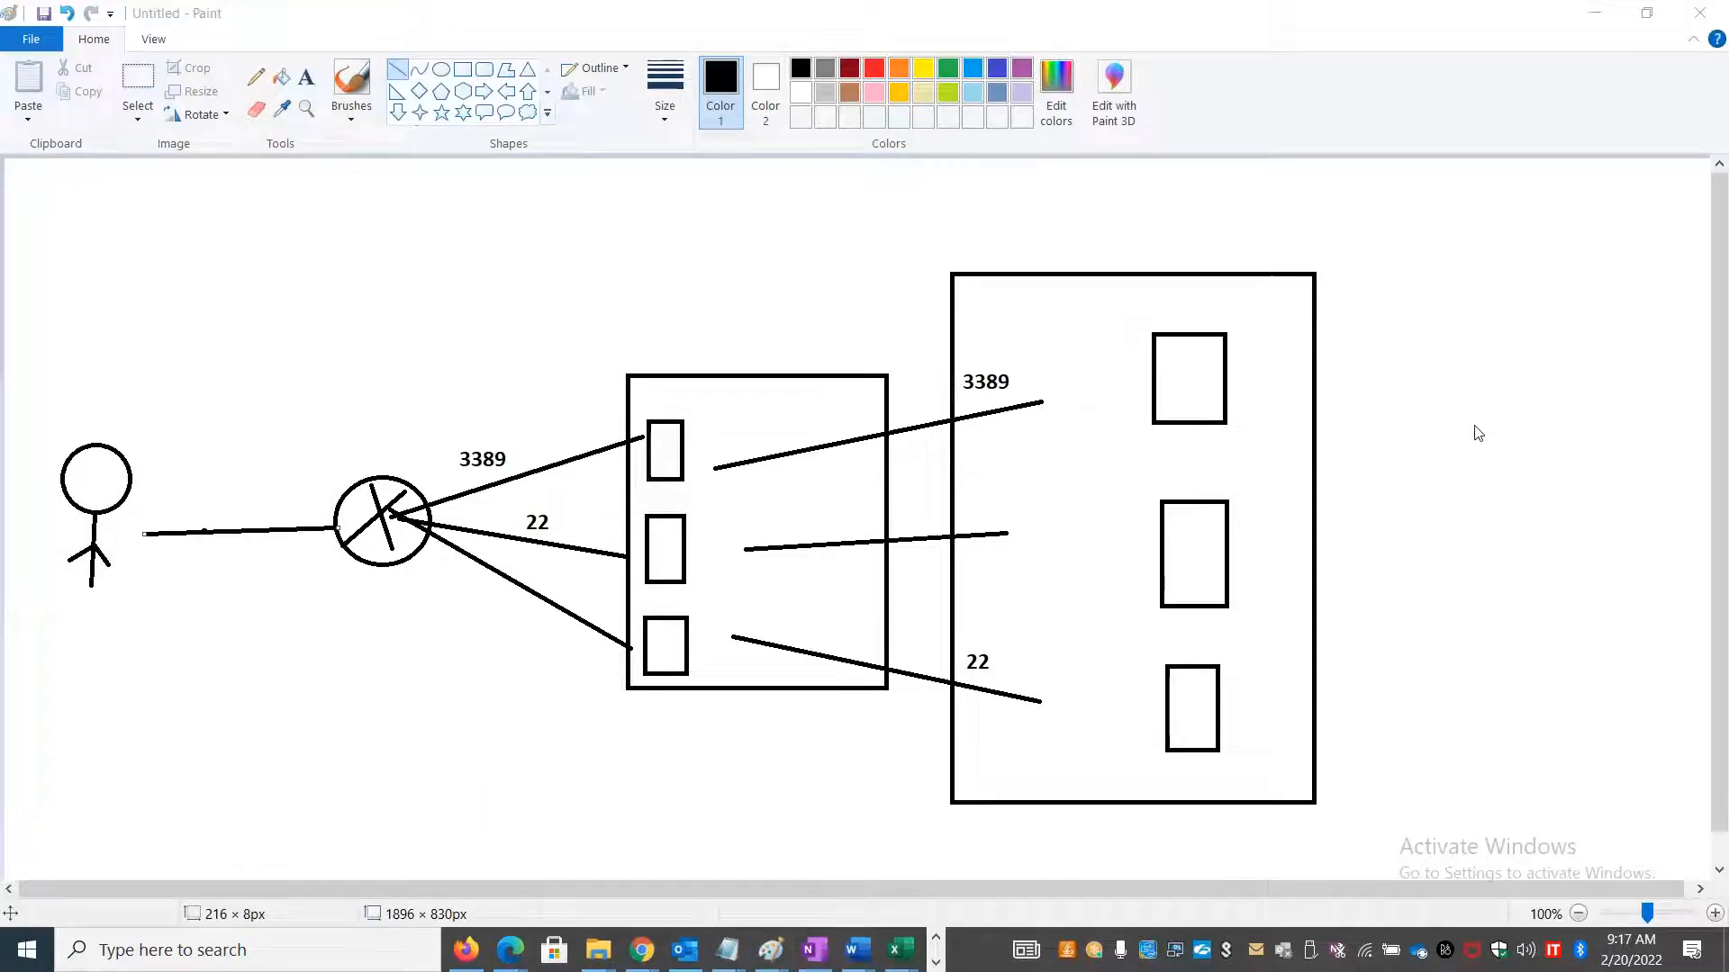
pyautogui.click(1495, 639)
# Switch to the Book5 workbook in Excel and enter "RDP and SSH Ports are not exposed to Internet" in cell C14.
pyautogui.hotkey('alt', 'Tab')
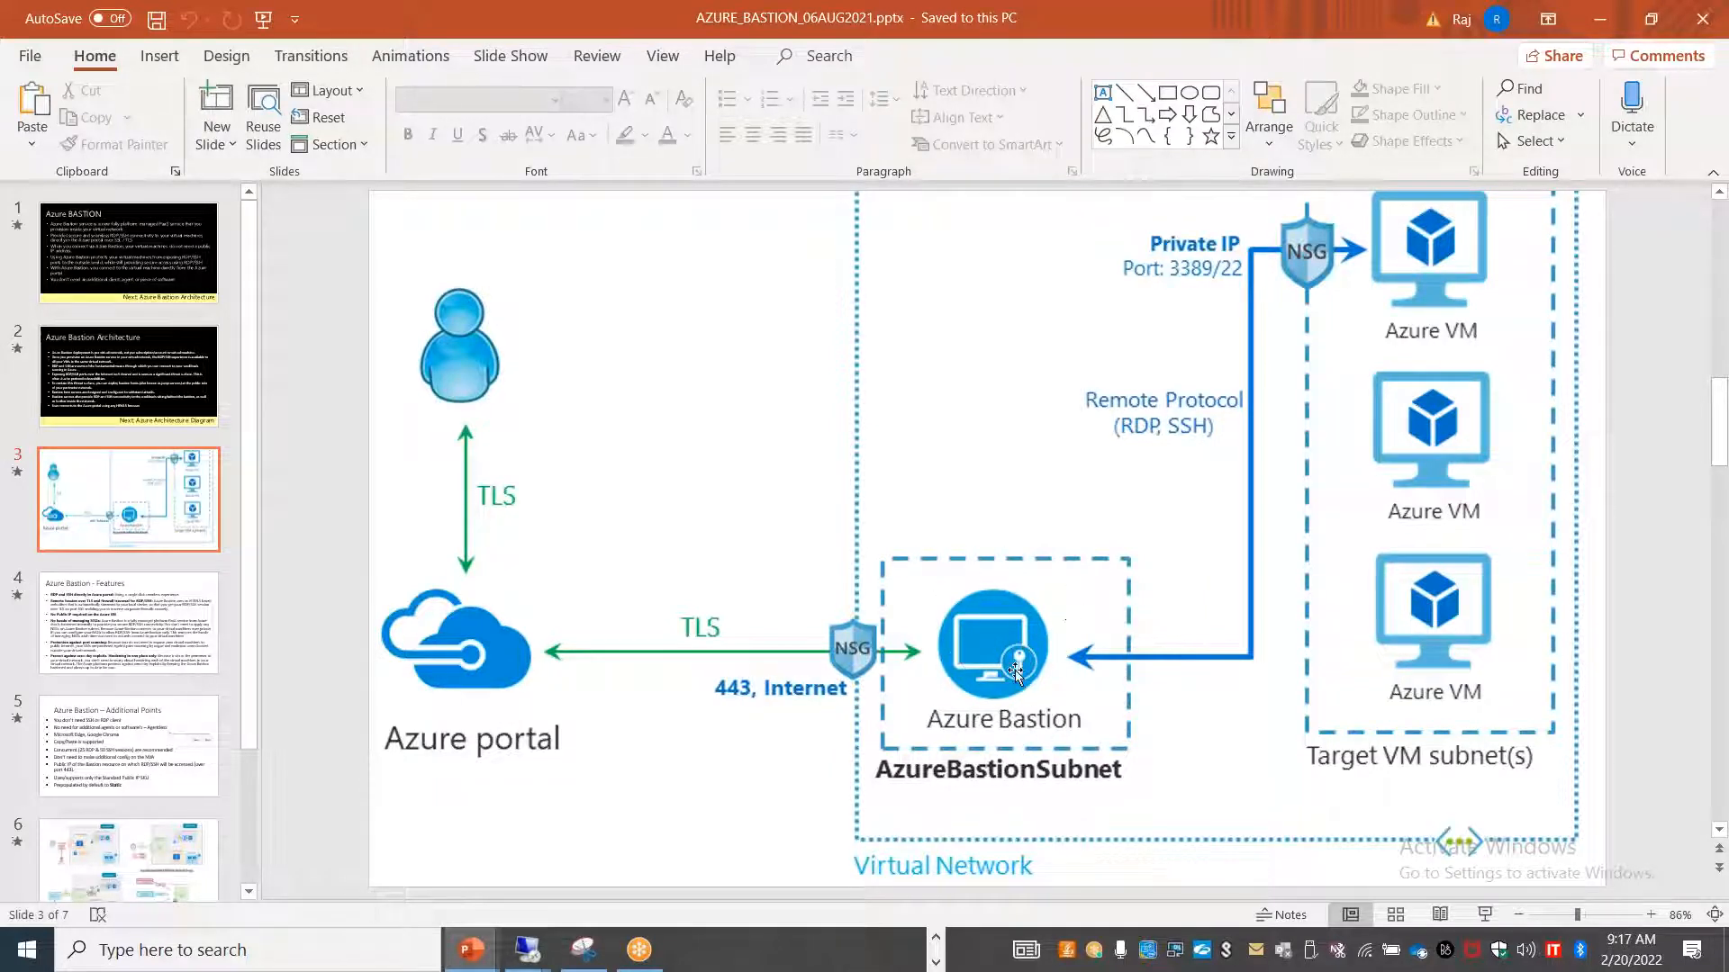
pyautogui.hotkey('alt', 'Tab')
pyautogui.hotkey('alt', 'Tab')
pyautogui.hotkey('alt', 'Tab')
pyautogui.hotkey('alt', 'Tab')
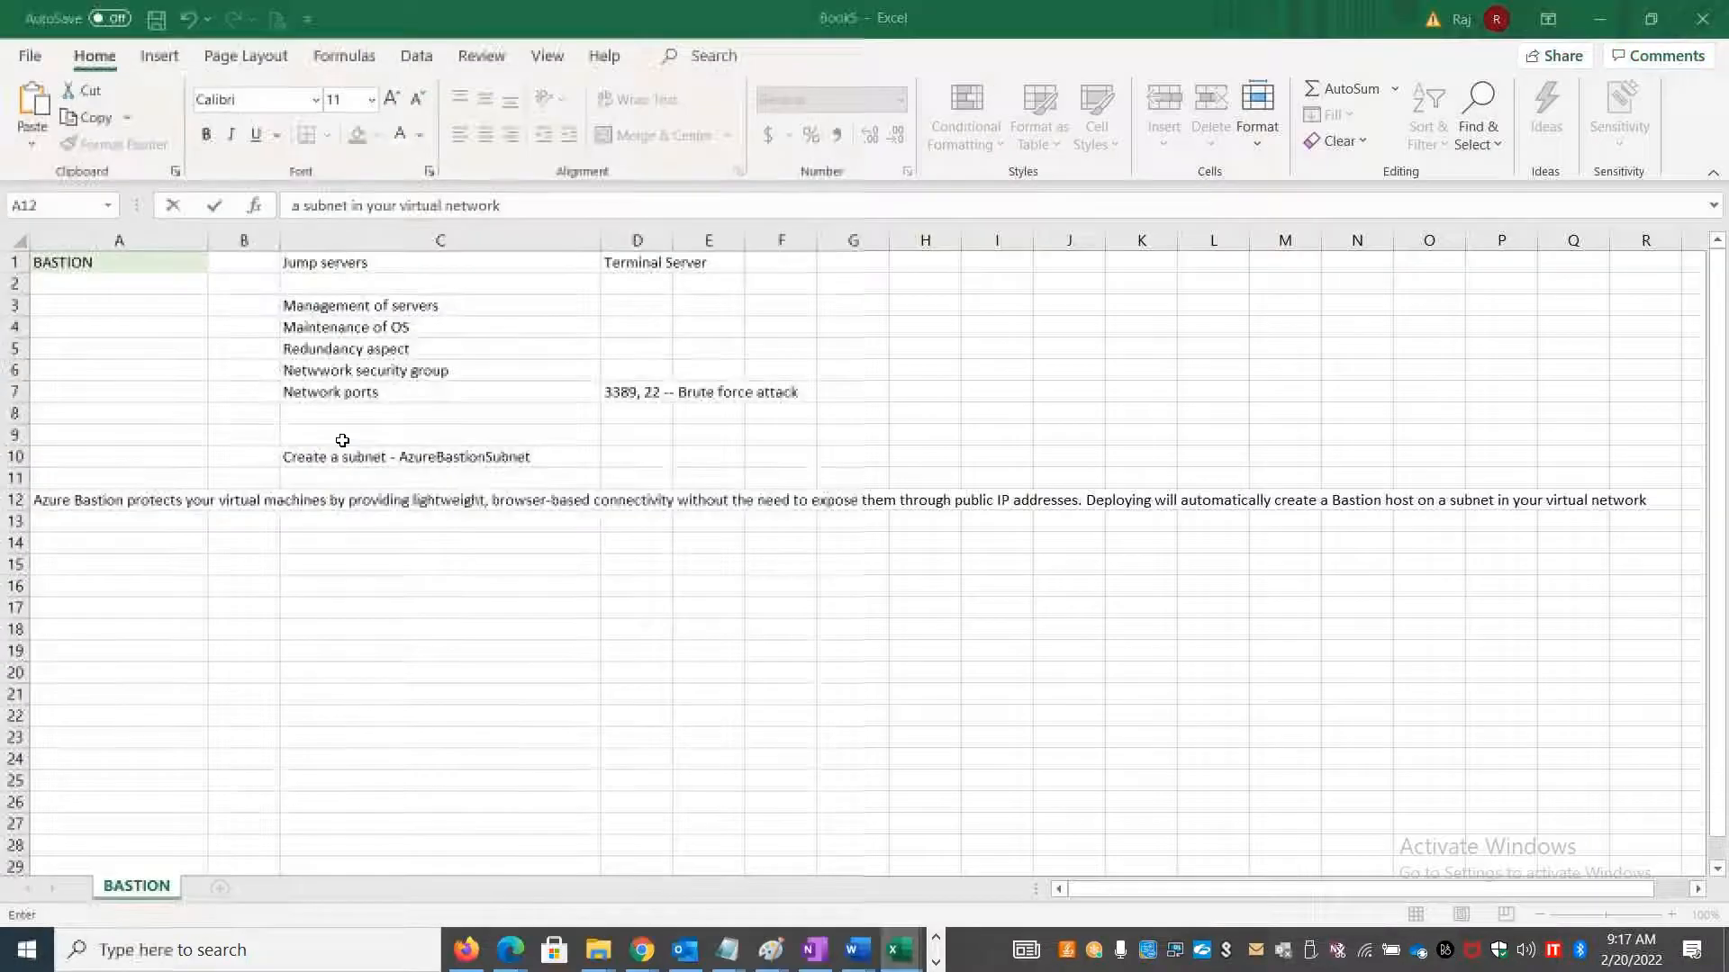
pyautogui.click(343, 542)
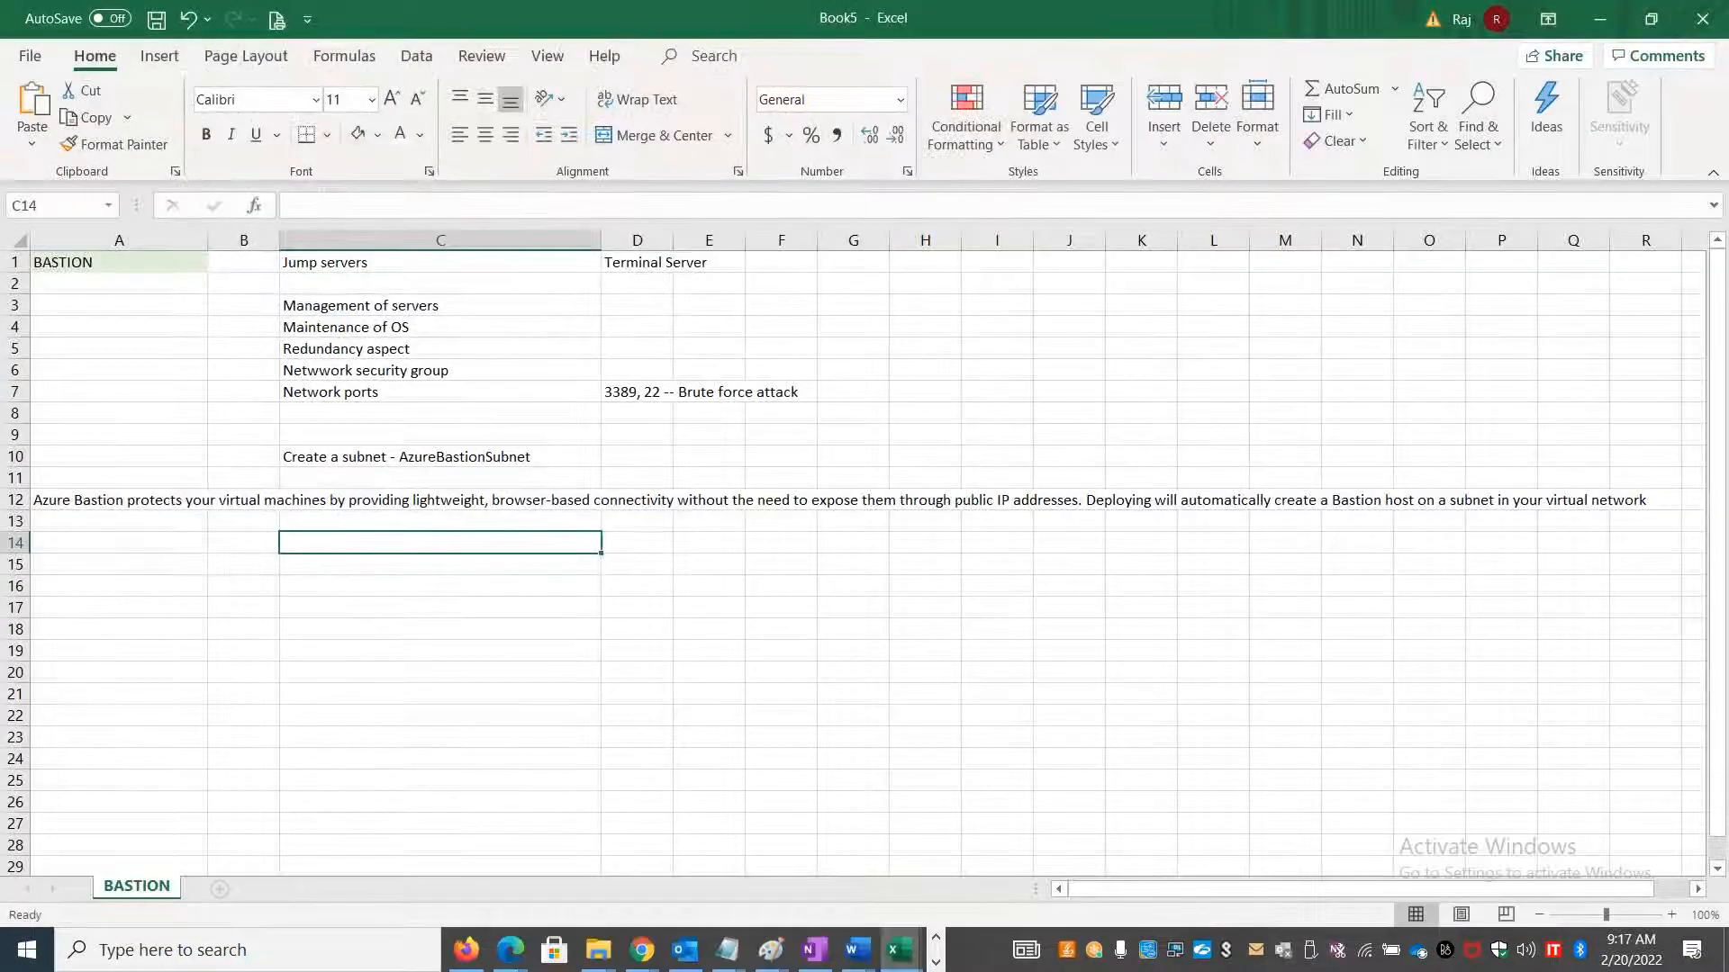
pyautogui.write('RDP and SS')
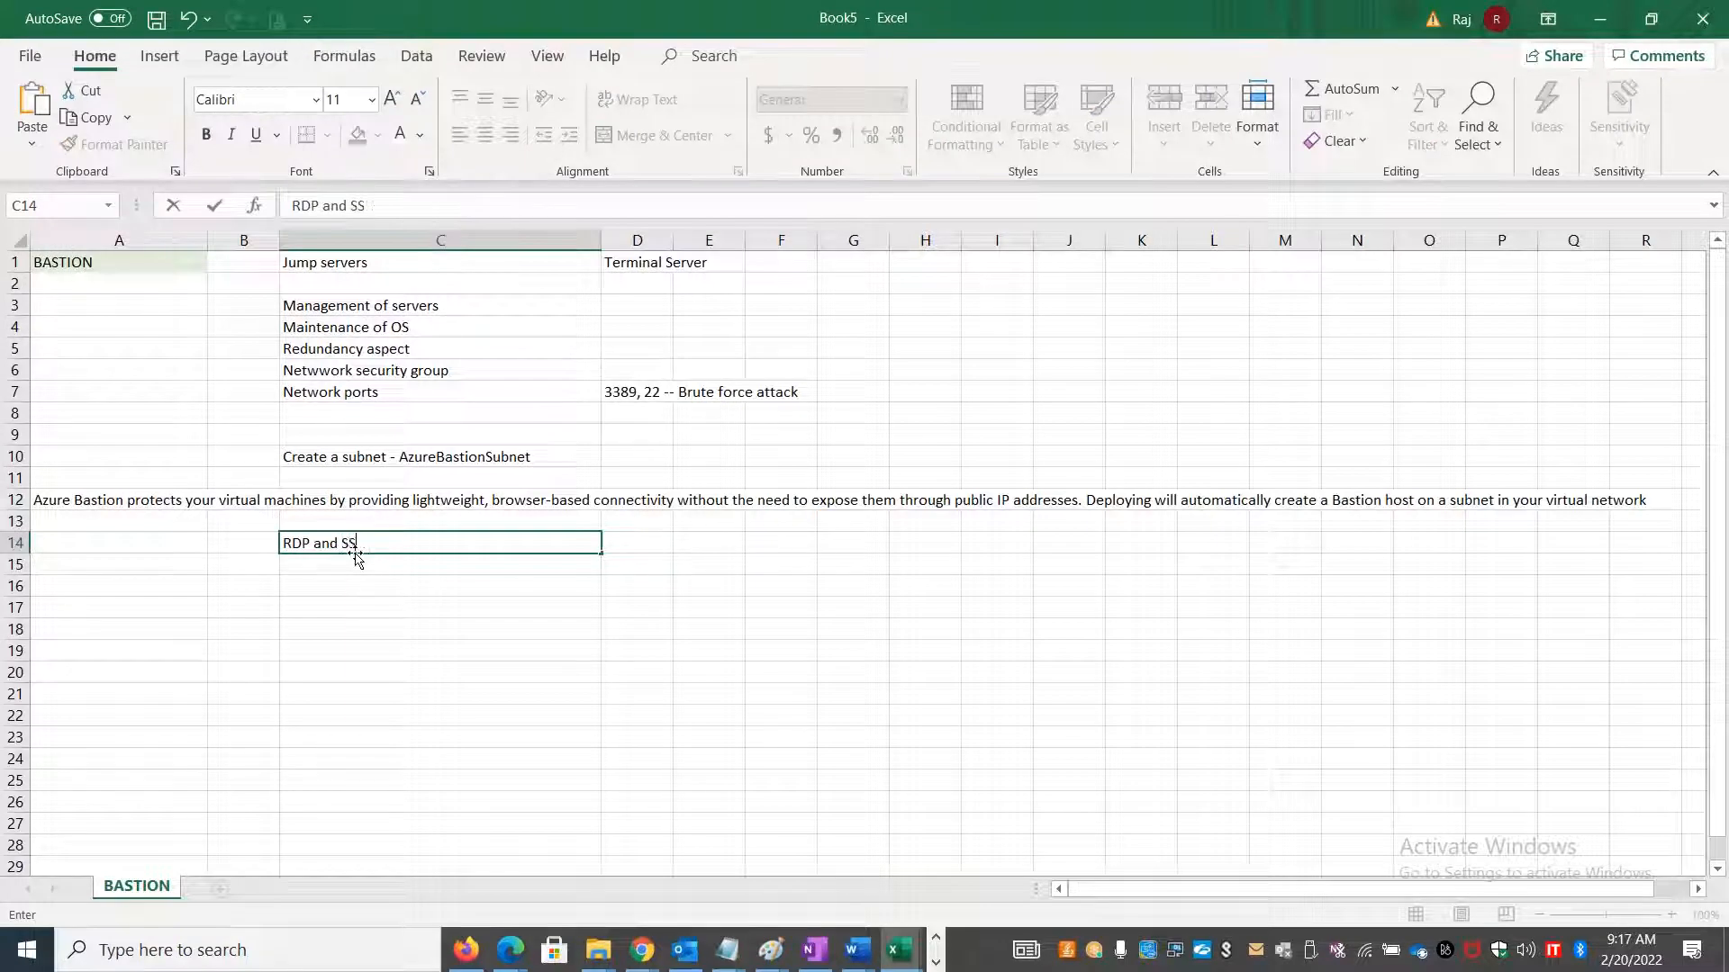
pyautogui.write('H Ports are not exposed to Internet')
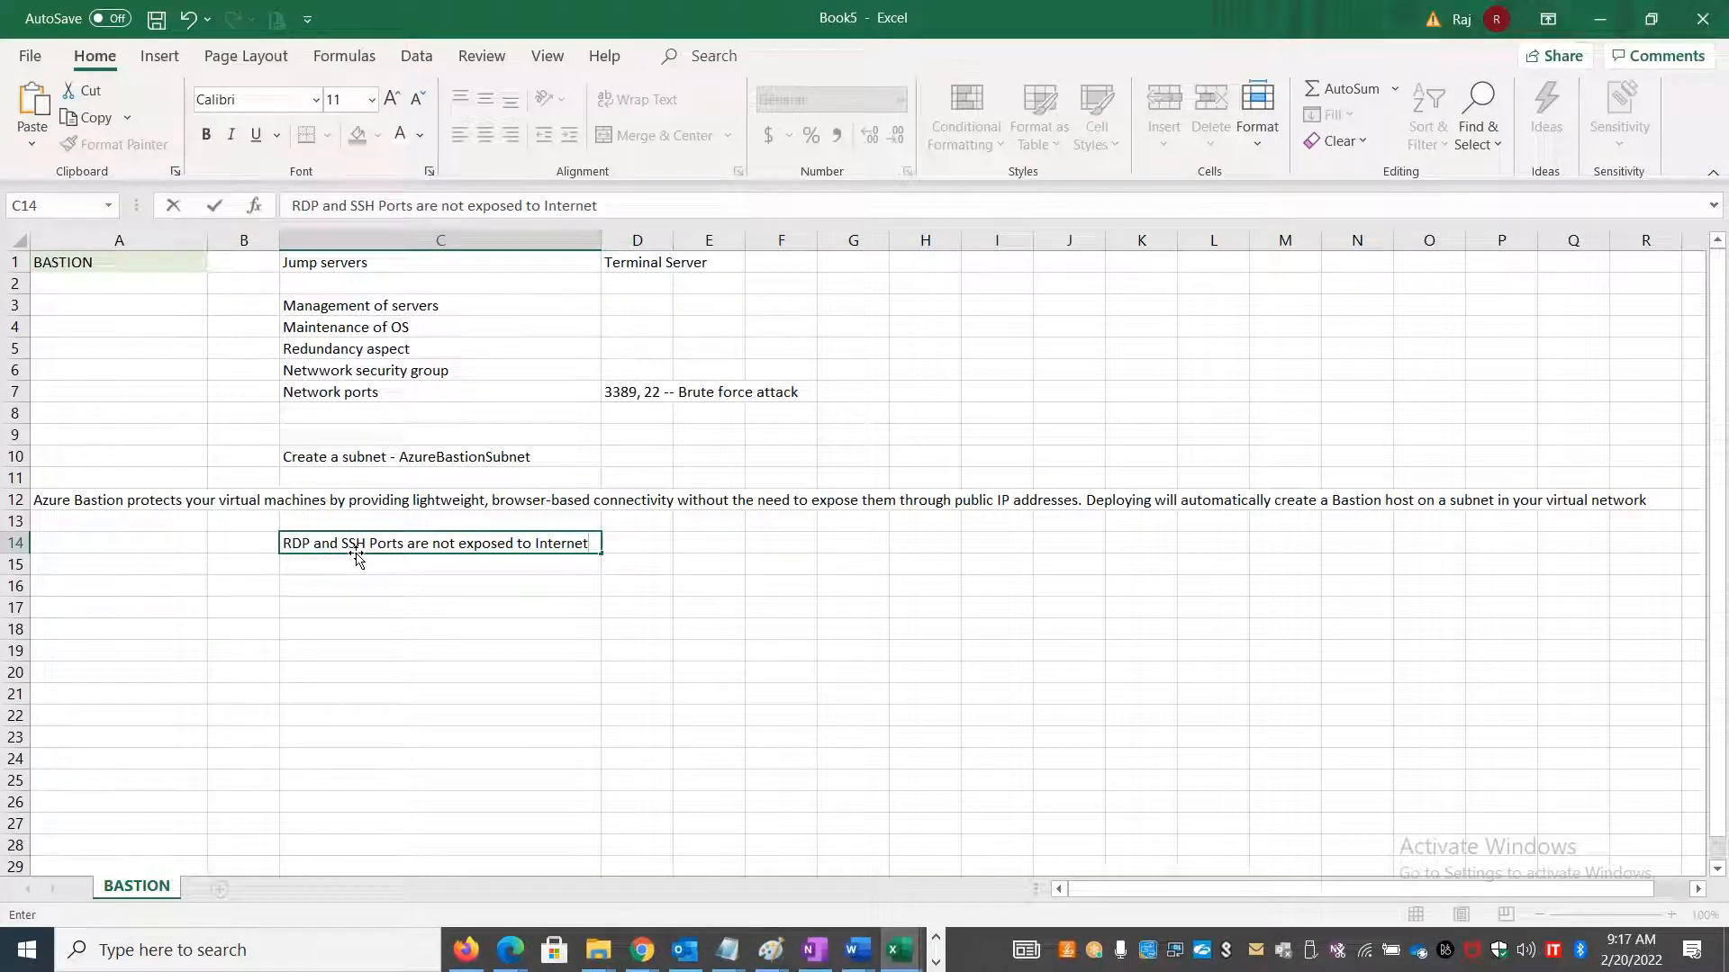
pyautogui.click(556, 599)
pyautogui.click(471, 558)
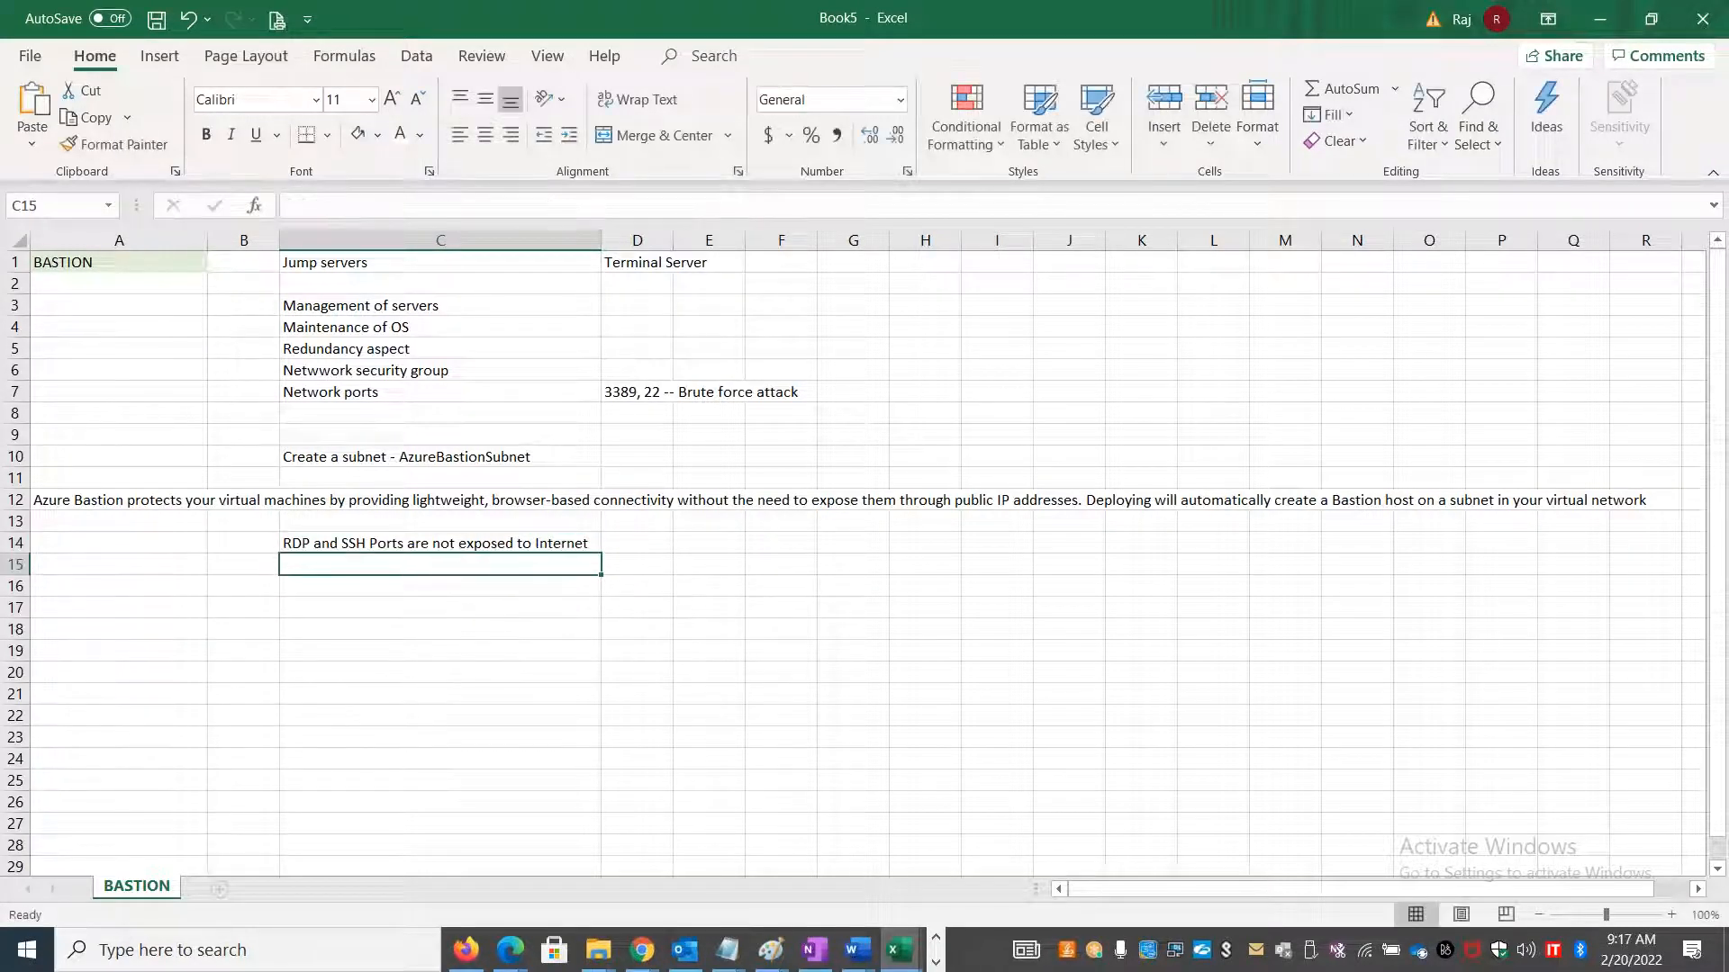
# Switch to the Azure portal in Chrome and check the provisioning state of HUBVNET01-bastion in its overview.
pyautogui.hotkey('alt', 'Tab')
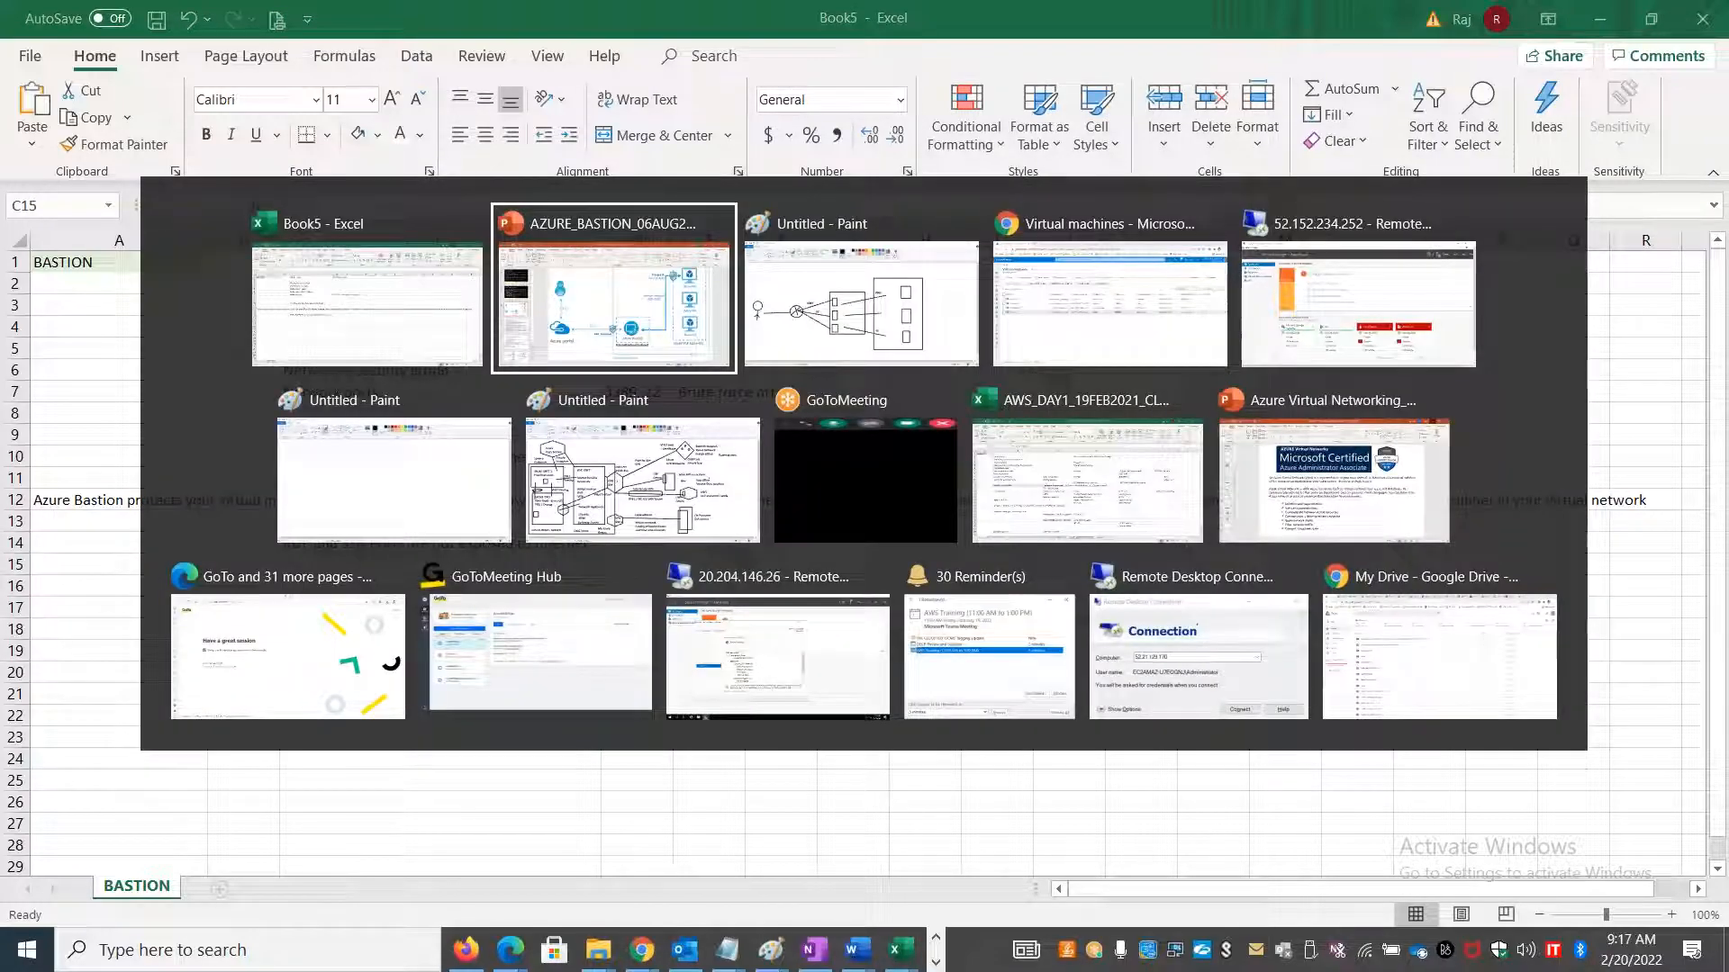
pyautogui.press('Tab')
pyautogui.press('Tab')
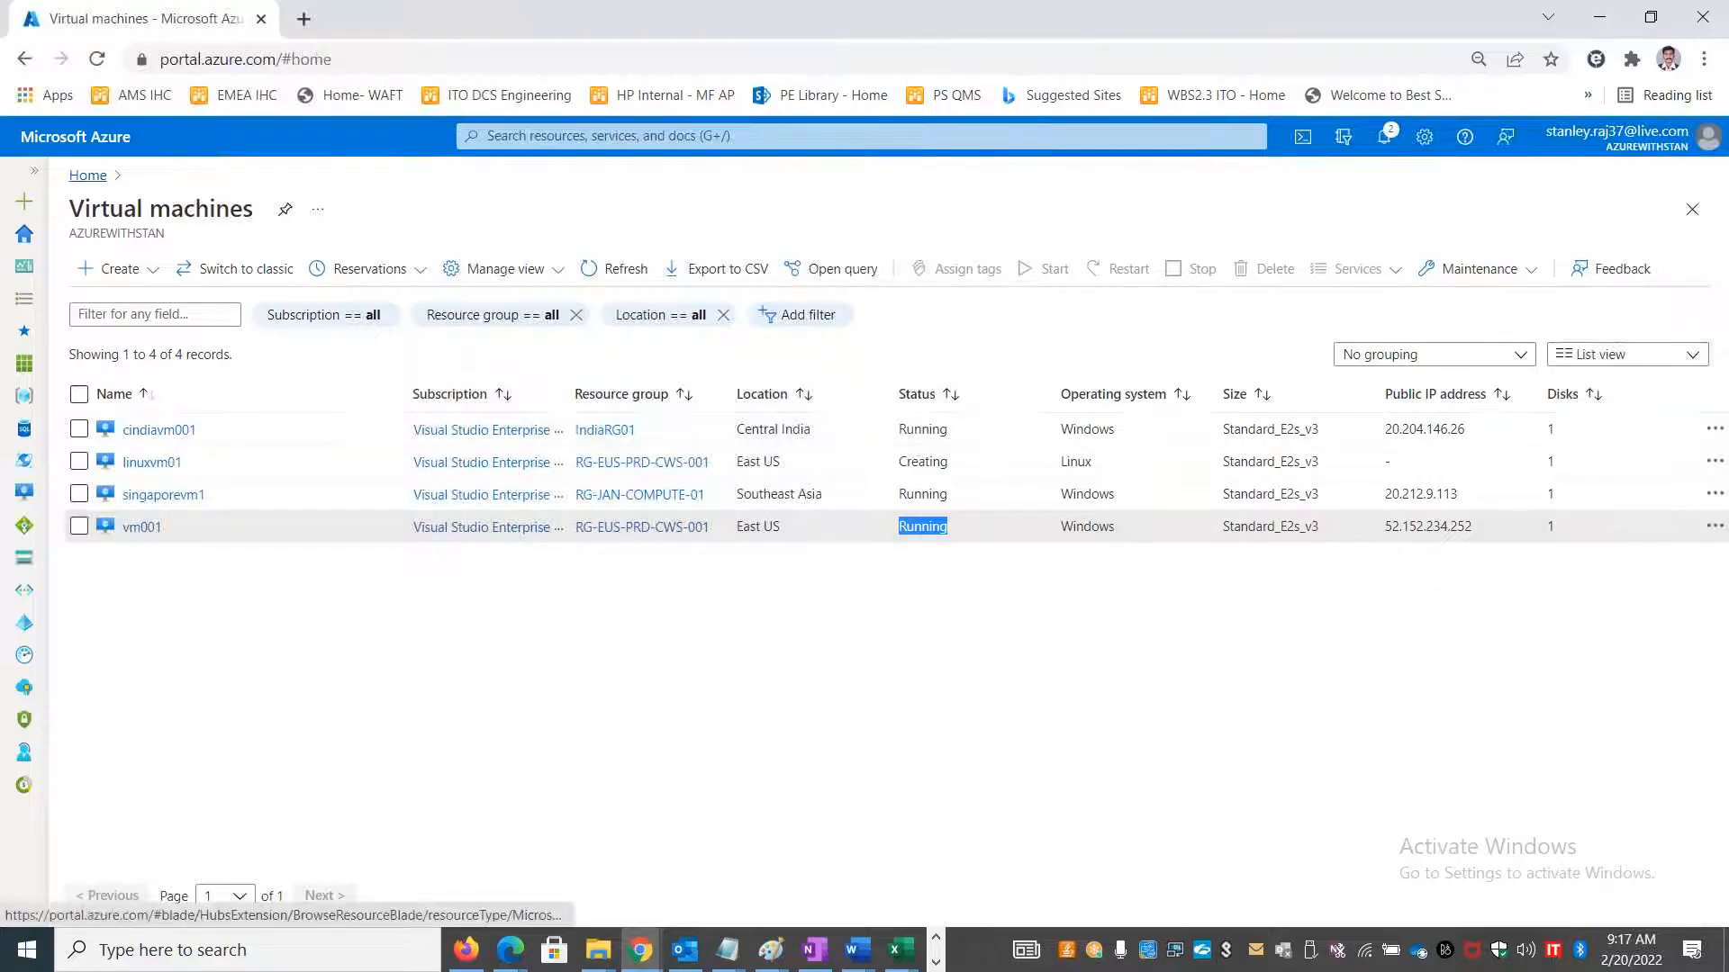
pyautogui.click(598, 266)
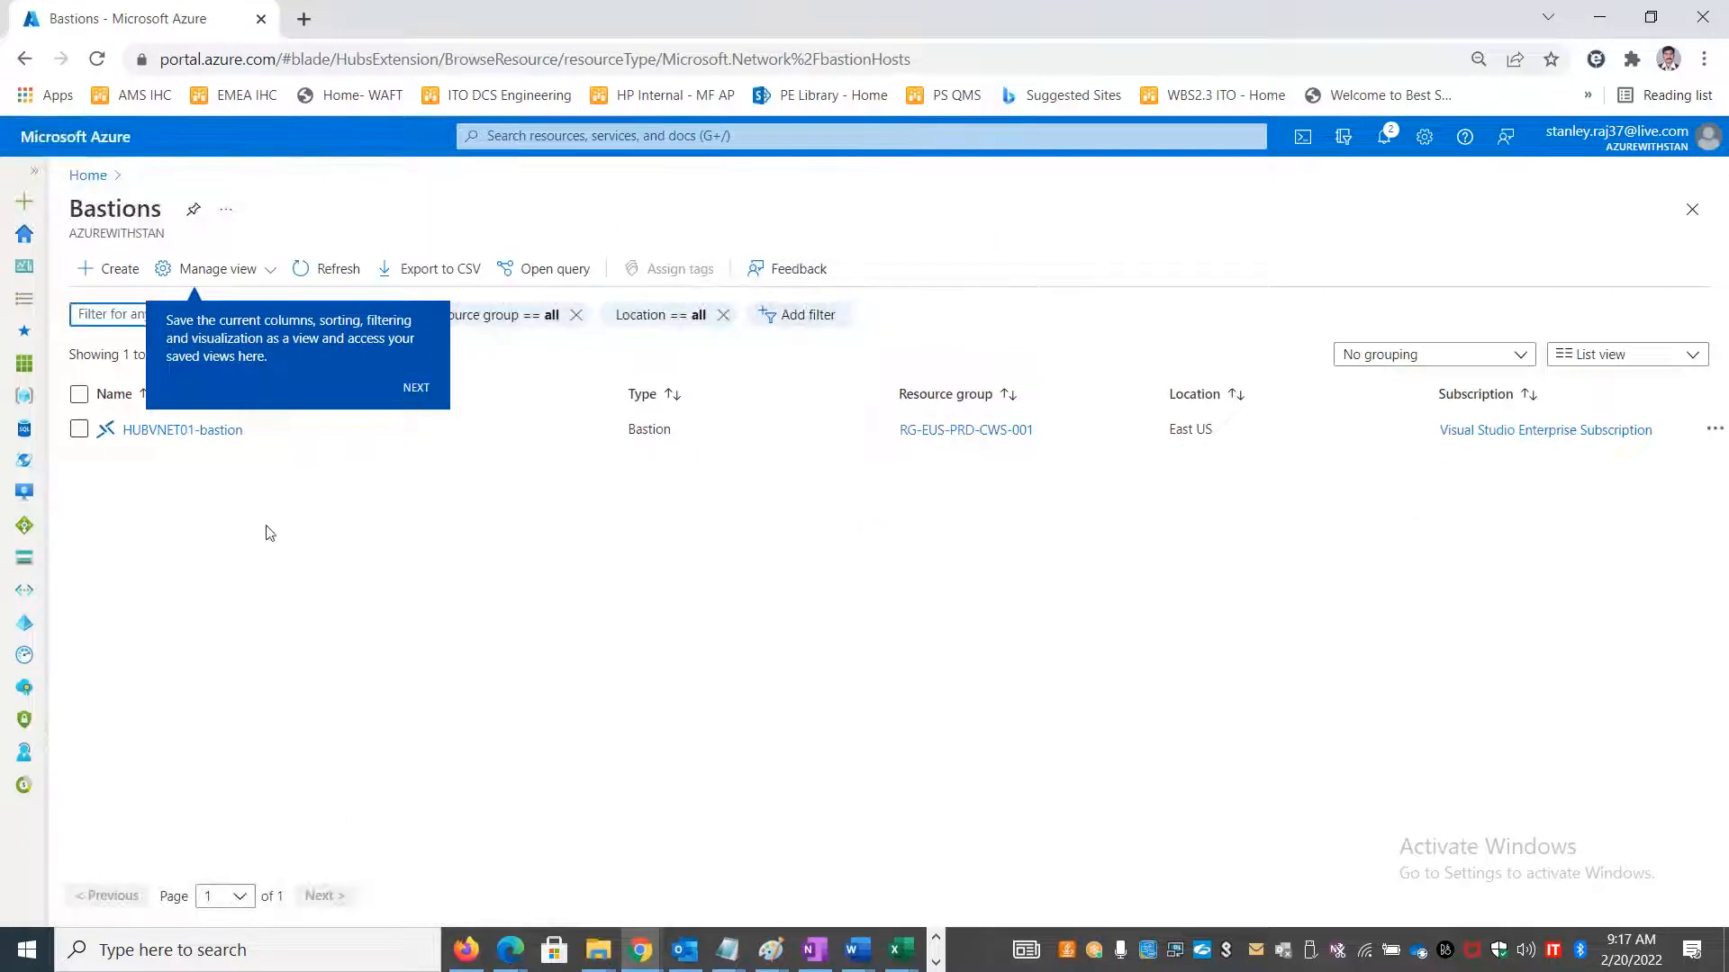
pyautogui.click(189, 430)
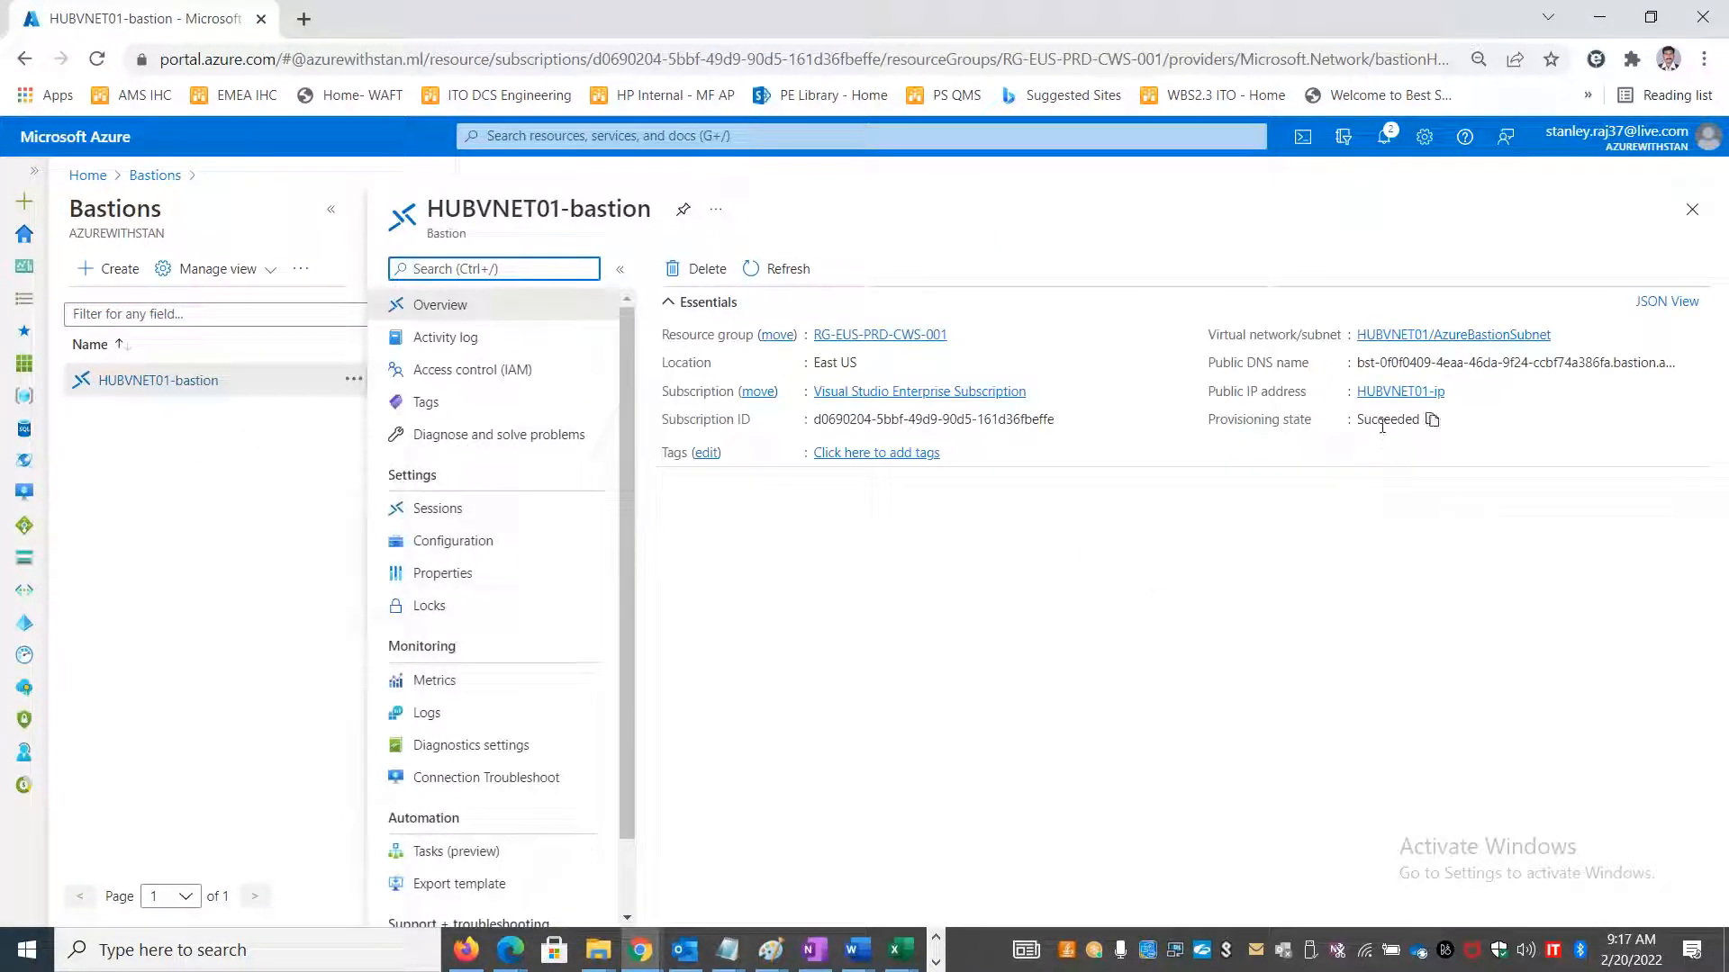
pyautogui.doubleClick(1386, 419)
pyautogui.click(87, 175)
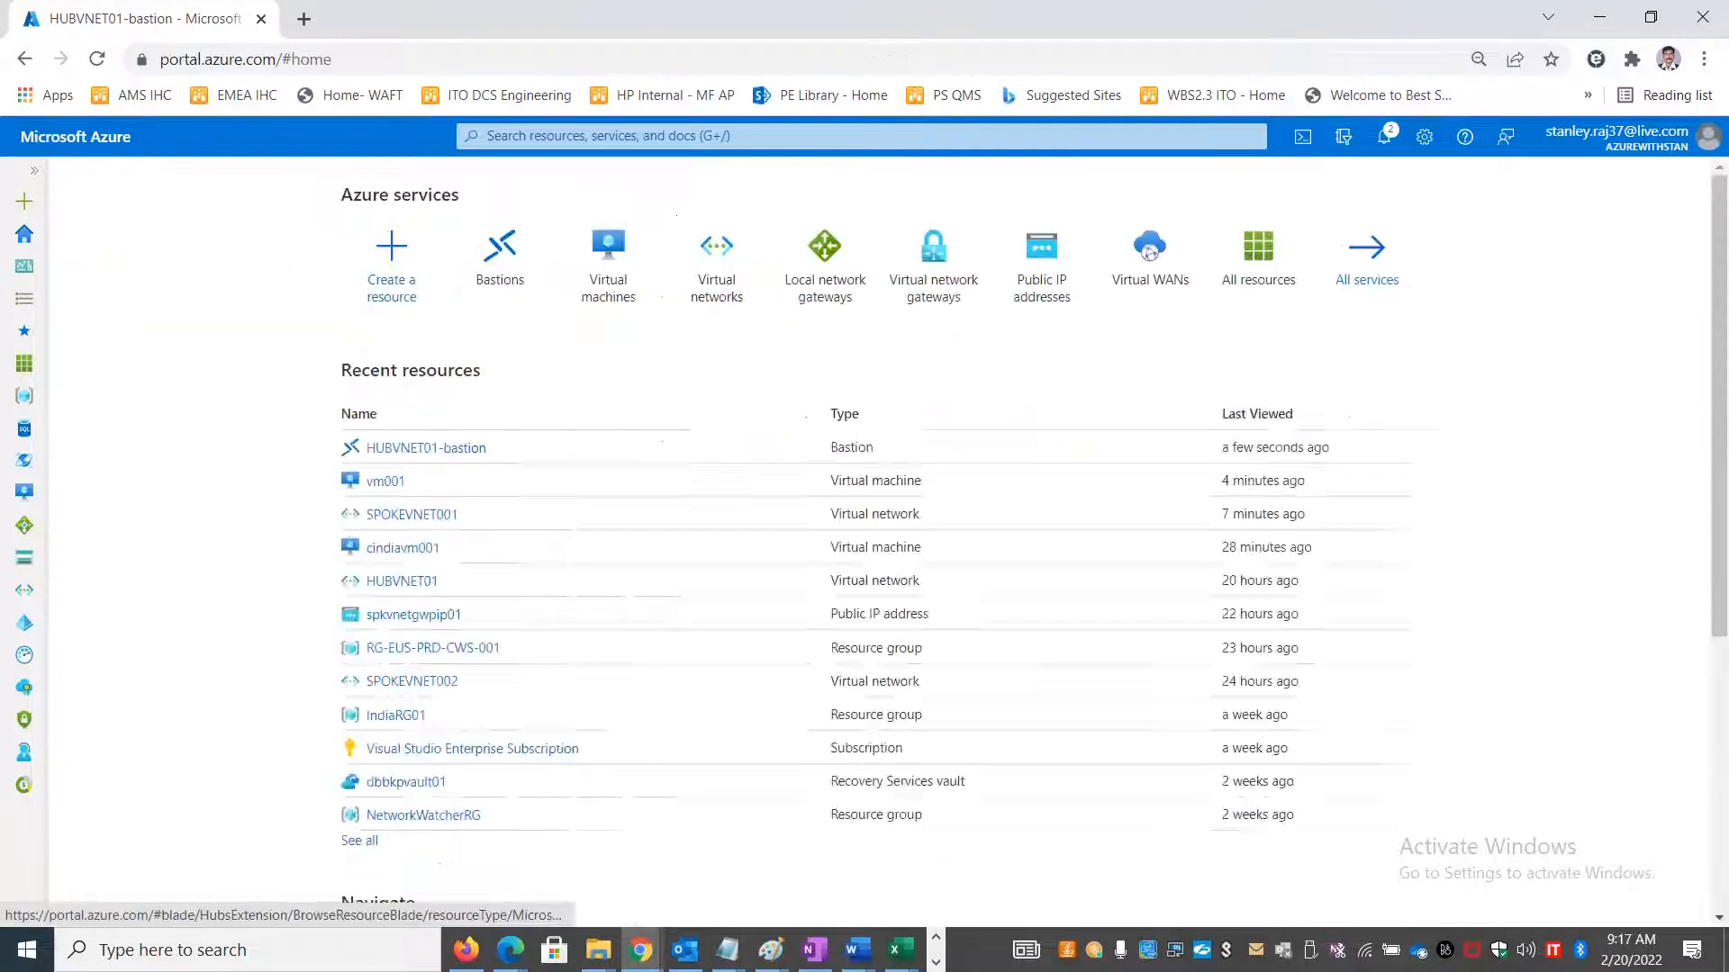
# Open vm001 from the virtual machines list and choose Bastion as its connection method.
pyautogui.click(619, 269)
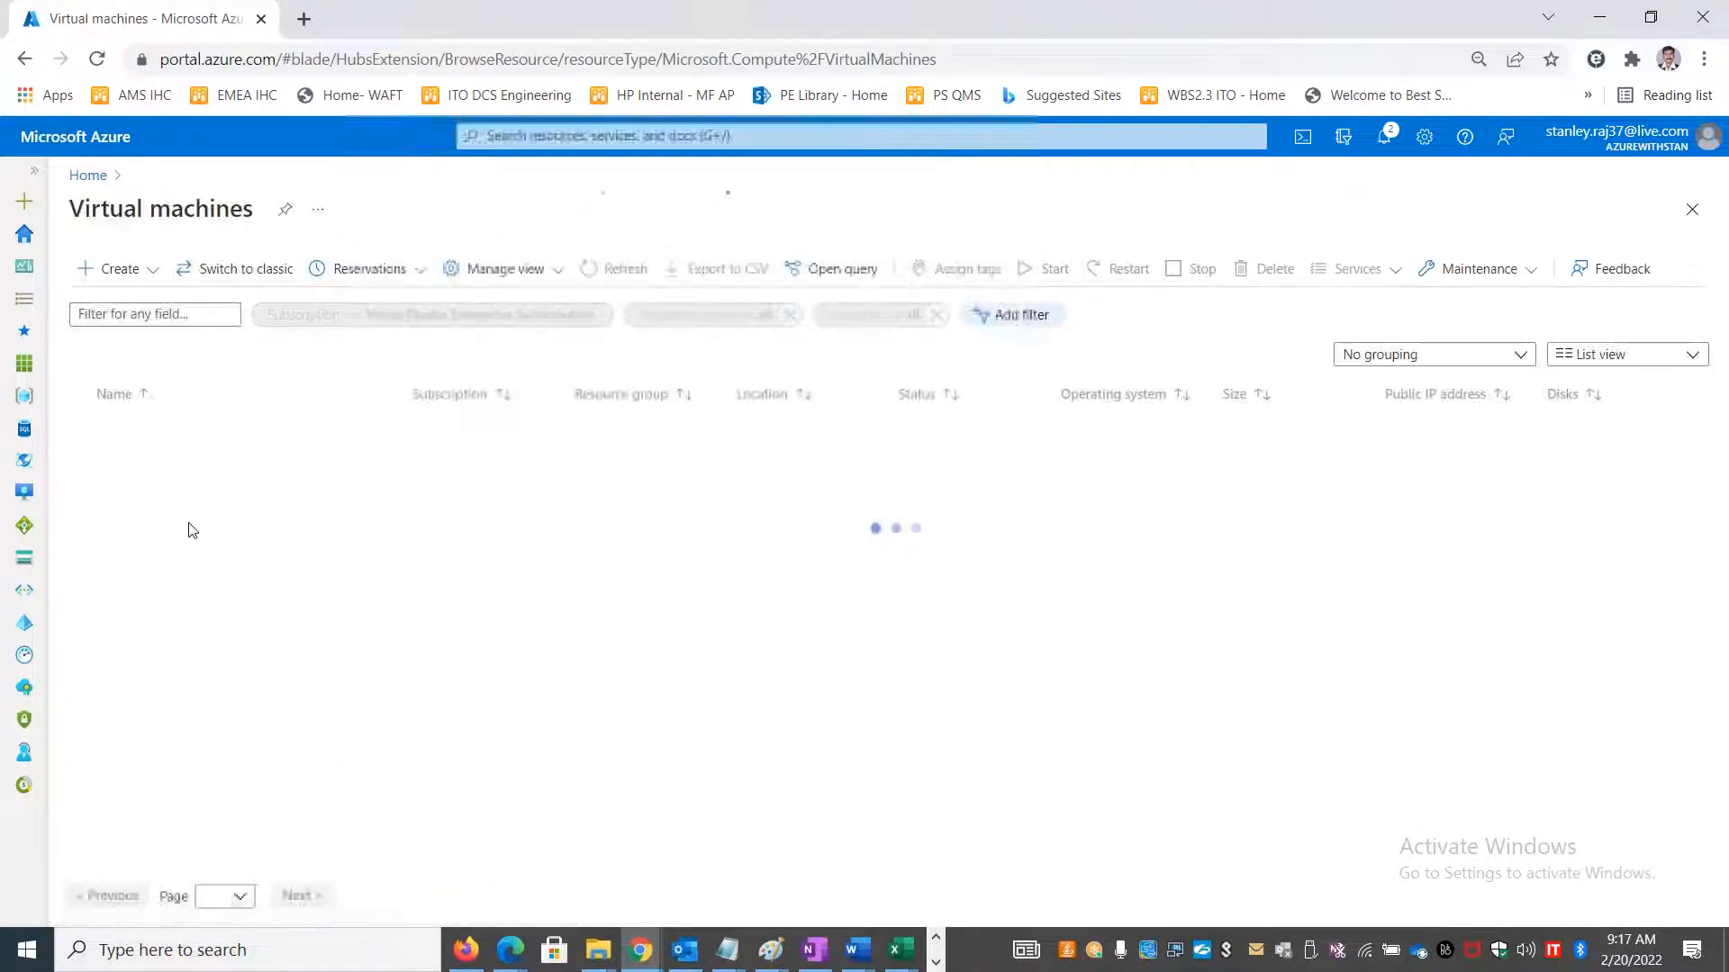
pyautogui.click(137, 528)
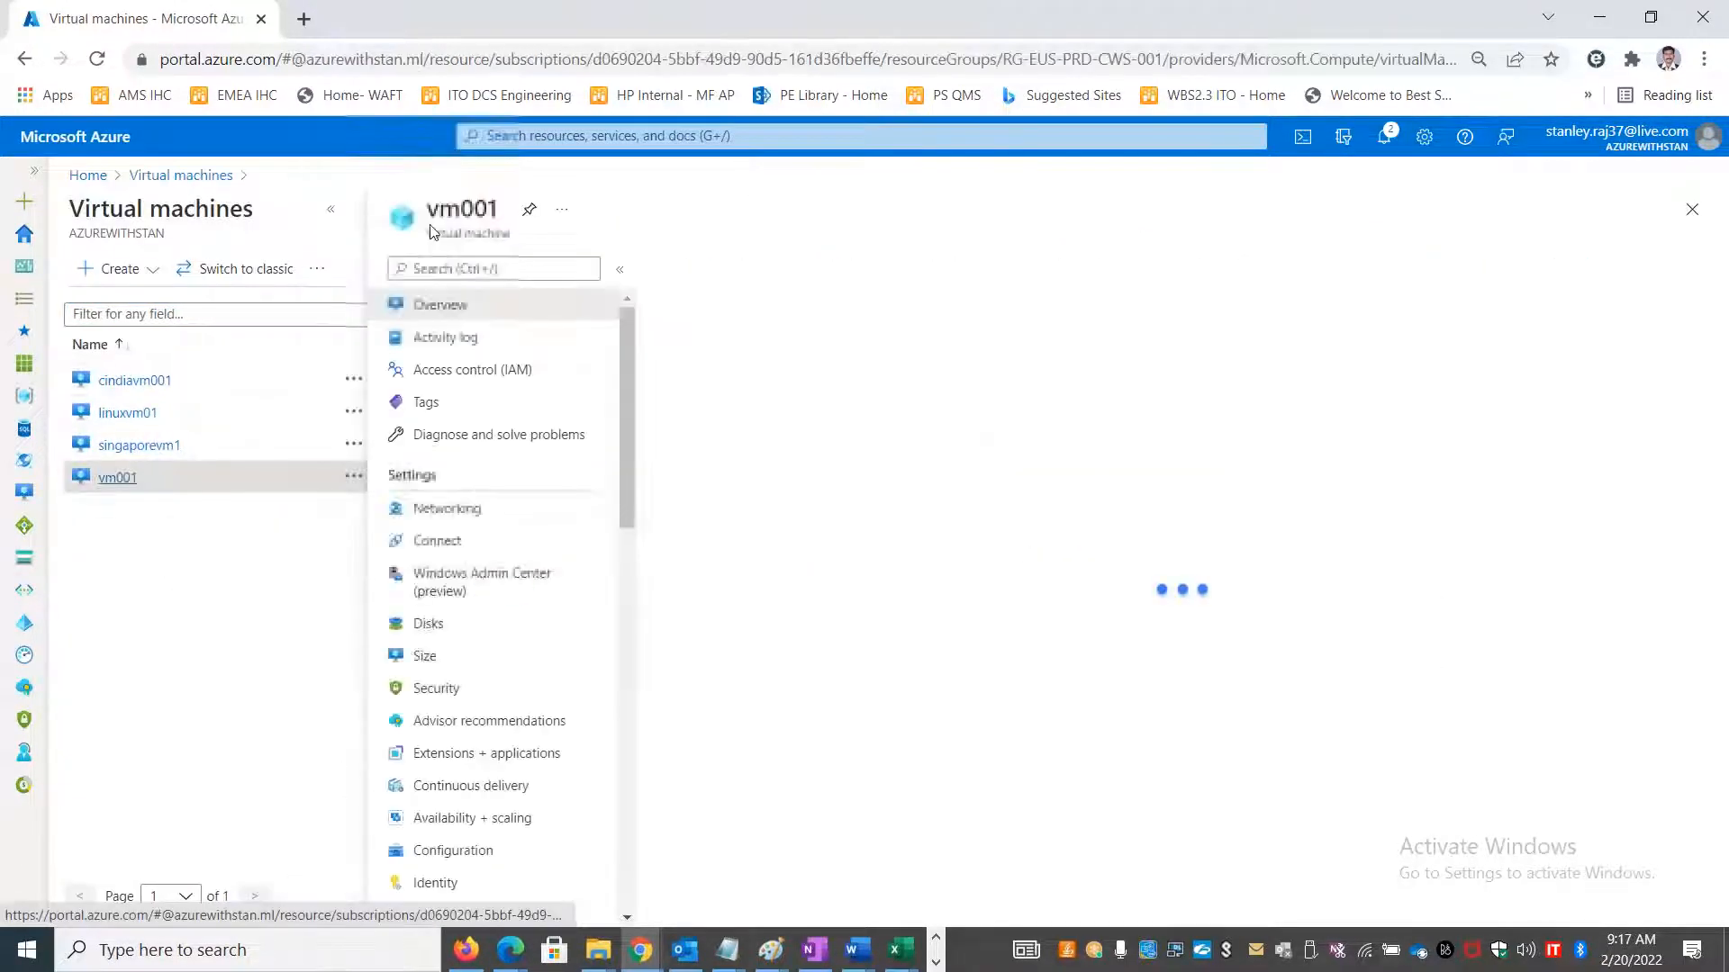
pyautogui.click(453, 271)
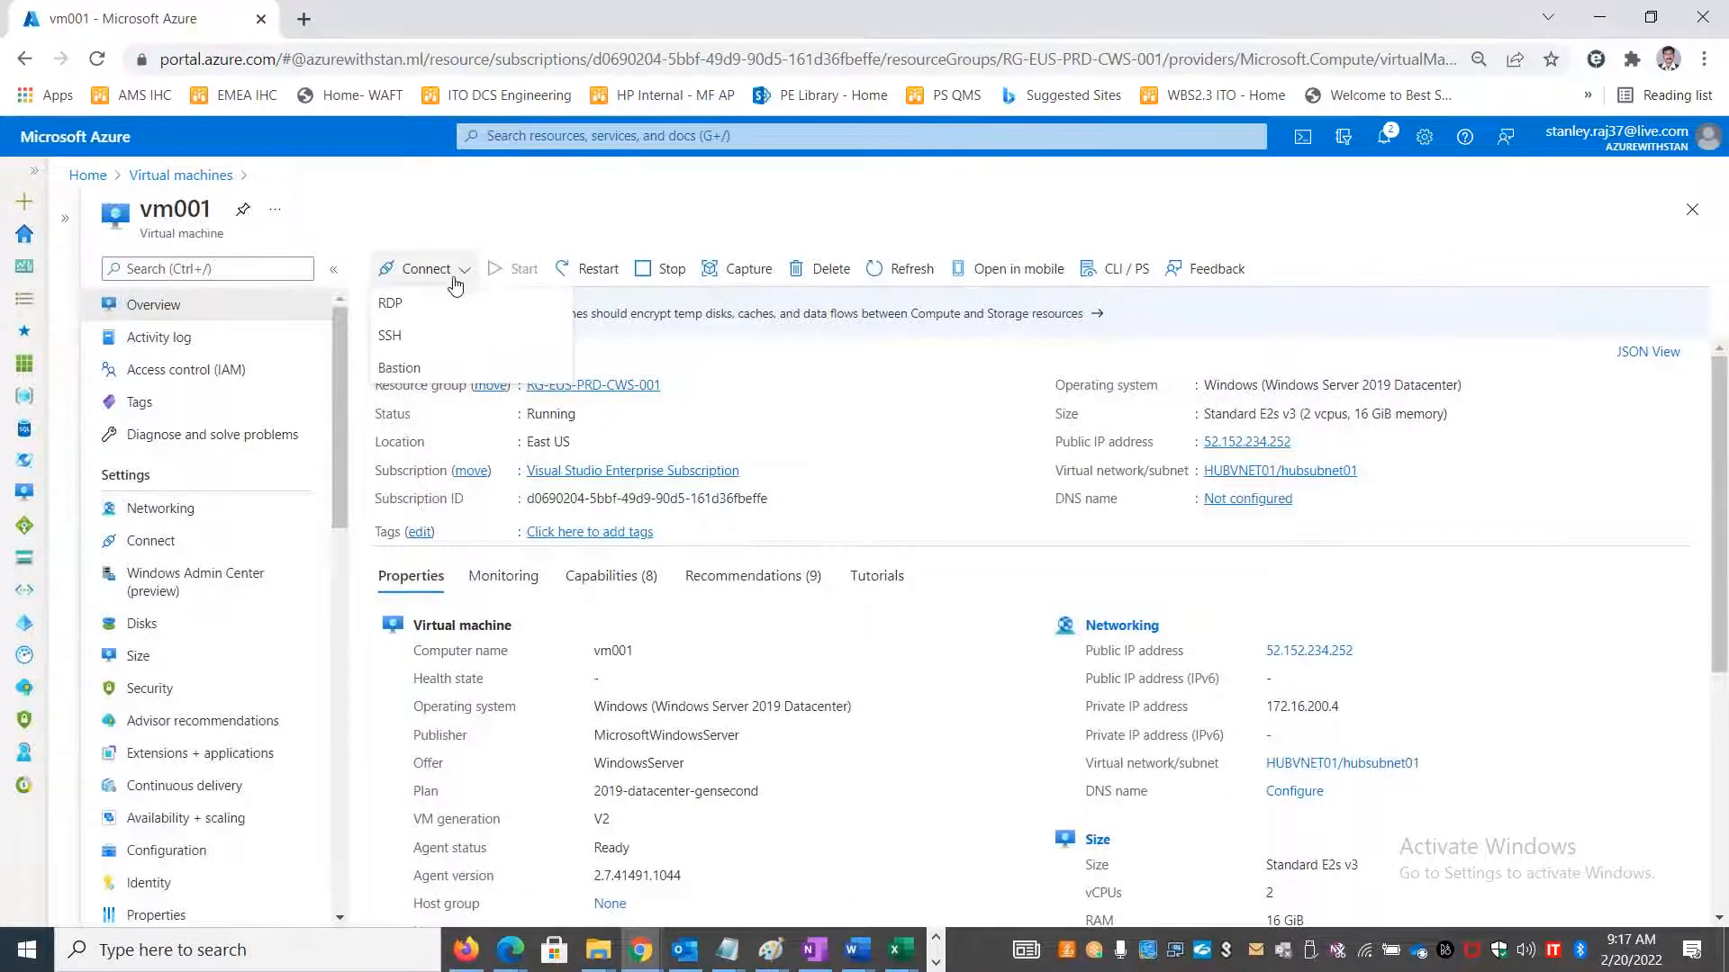
pyautogui.click(423, 365)
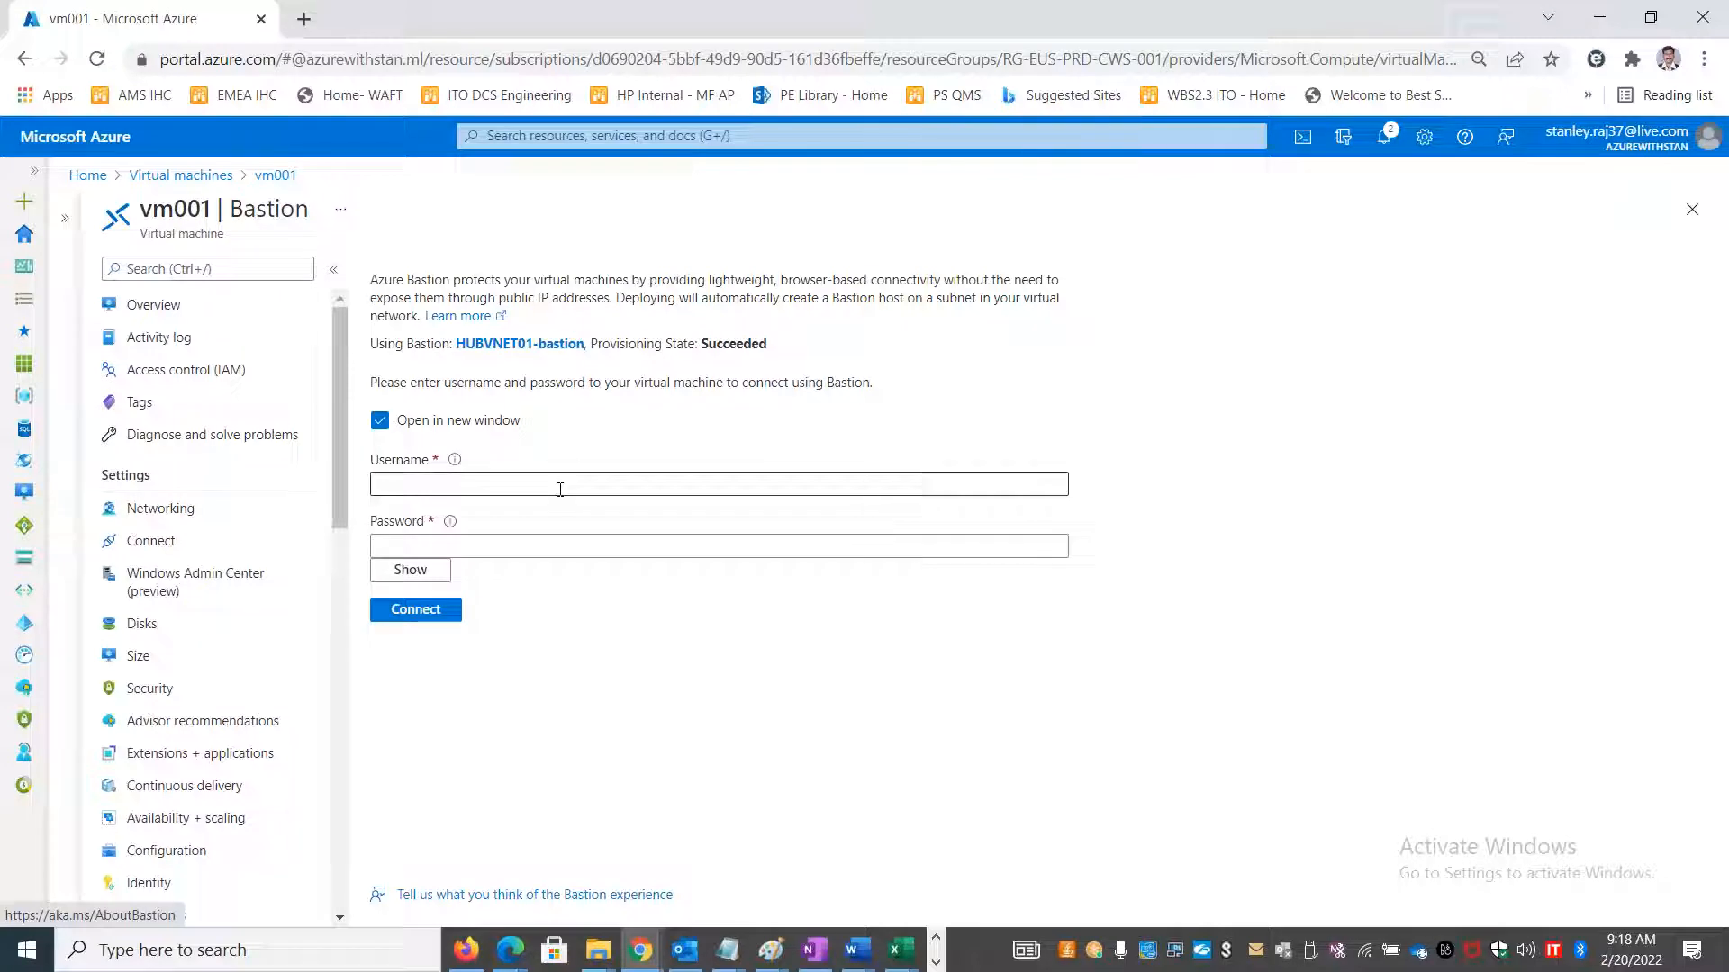
# Enter the username and password for vm001, connect through Bastion and allow the session clipboard access.
pyautogui.click(560, 489)
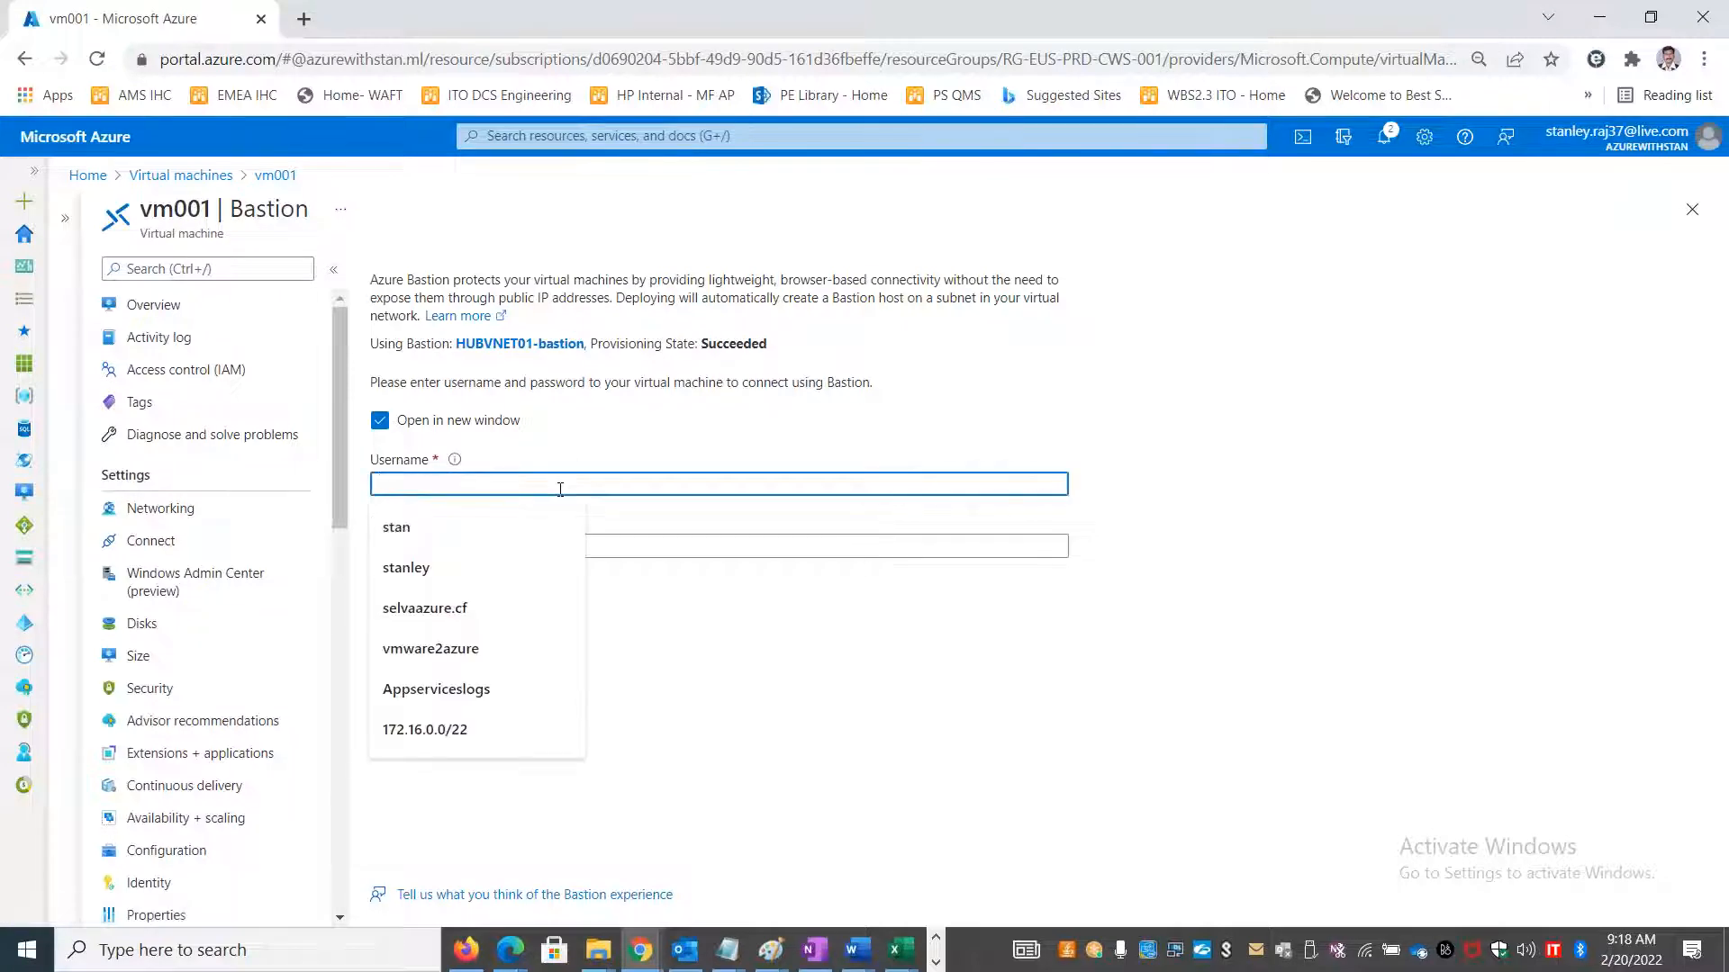
pyautogui.write('stan')
pyautogui.press('Tab')
pyautogui.write('•')
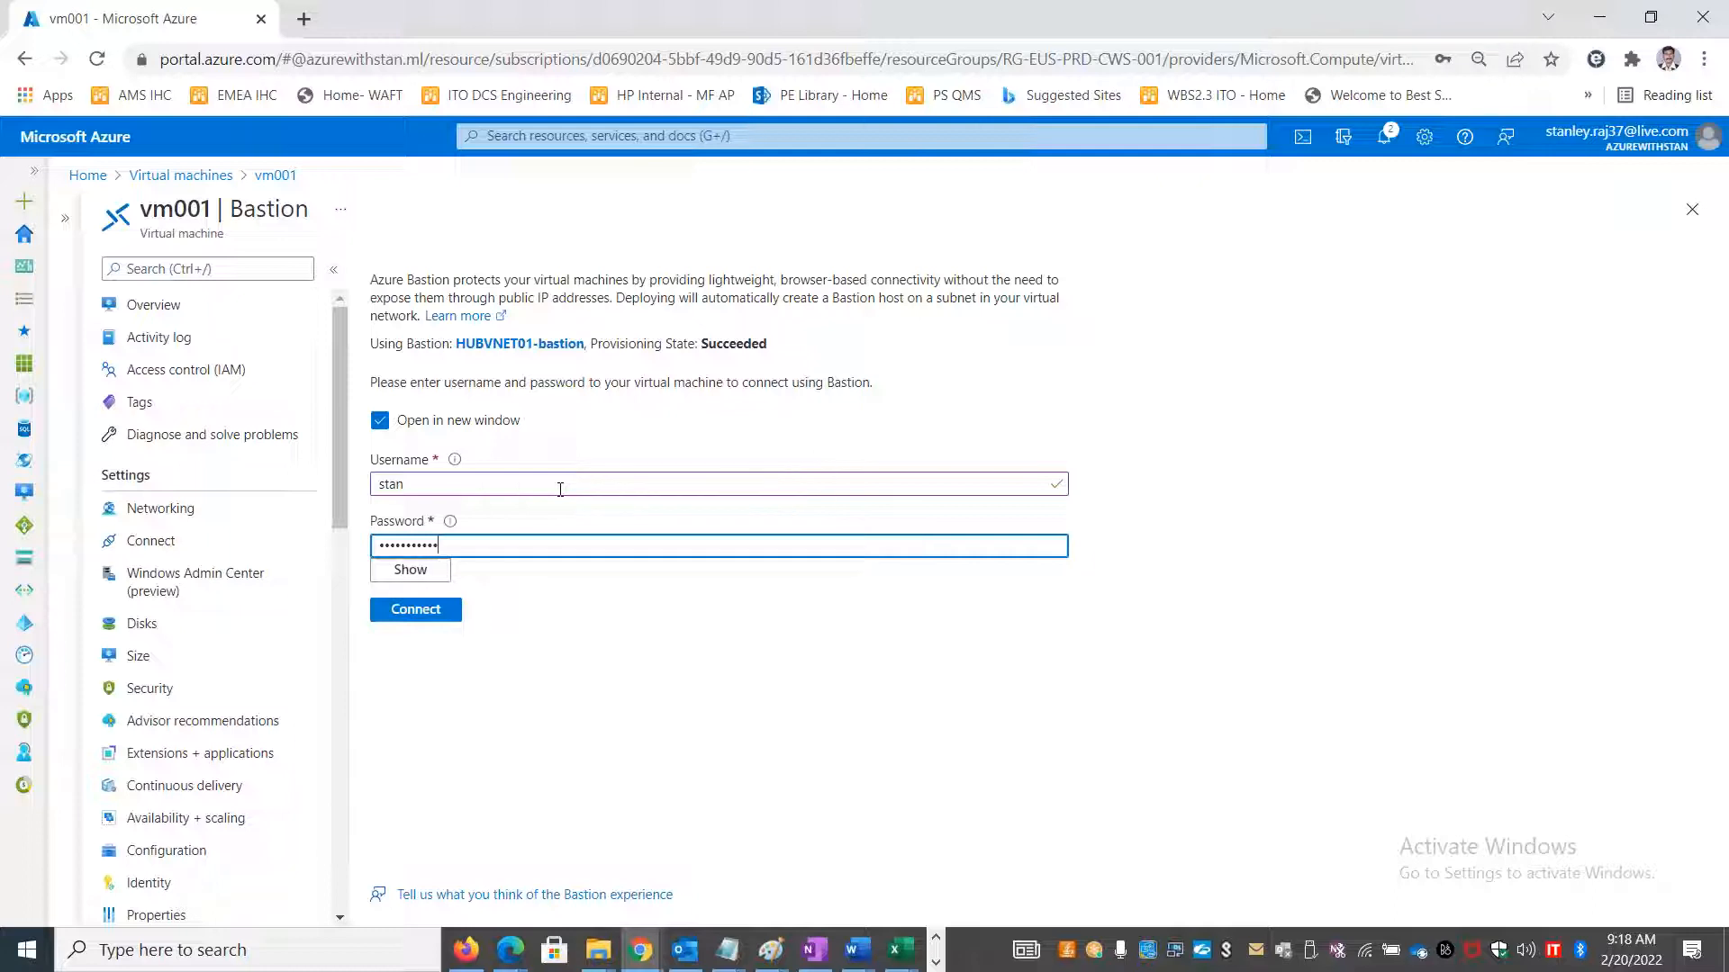
pyautogui.write('•')
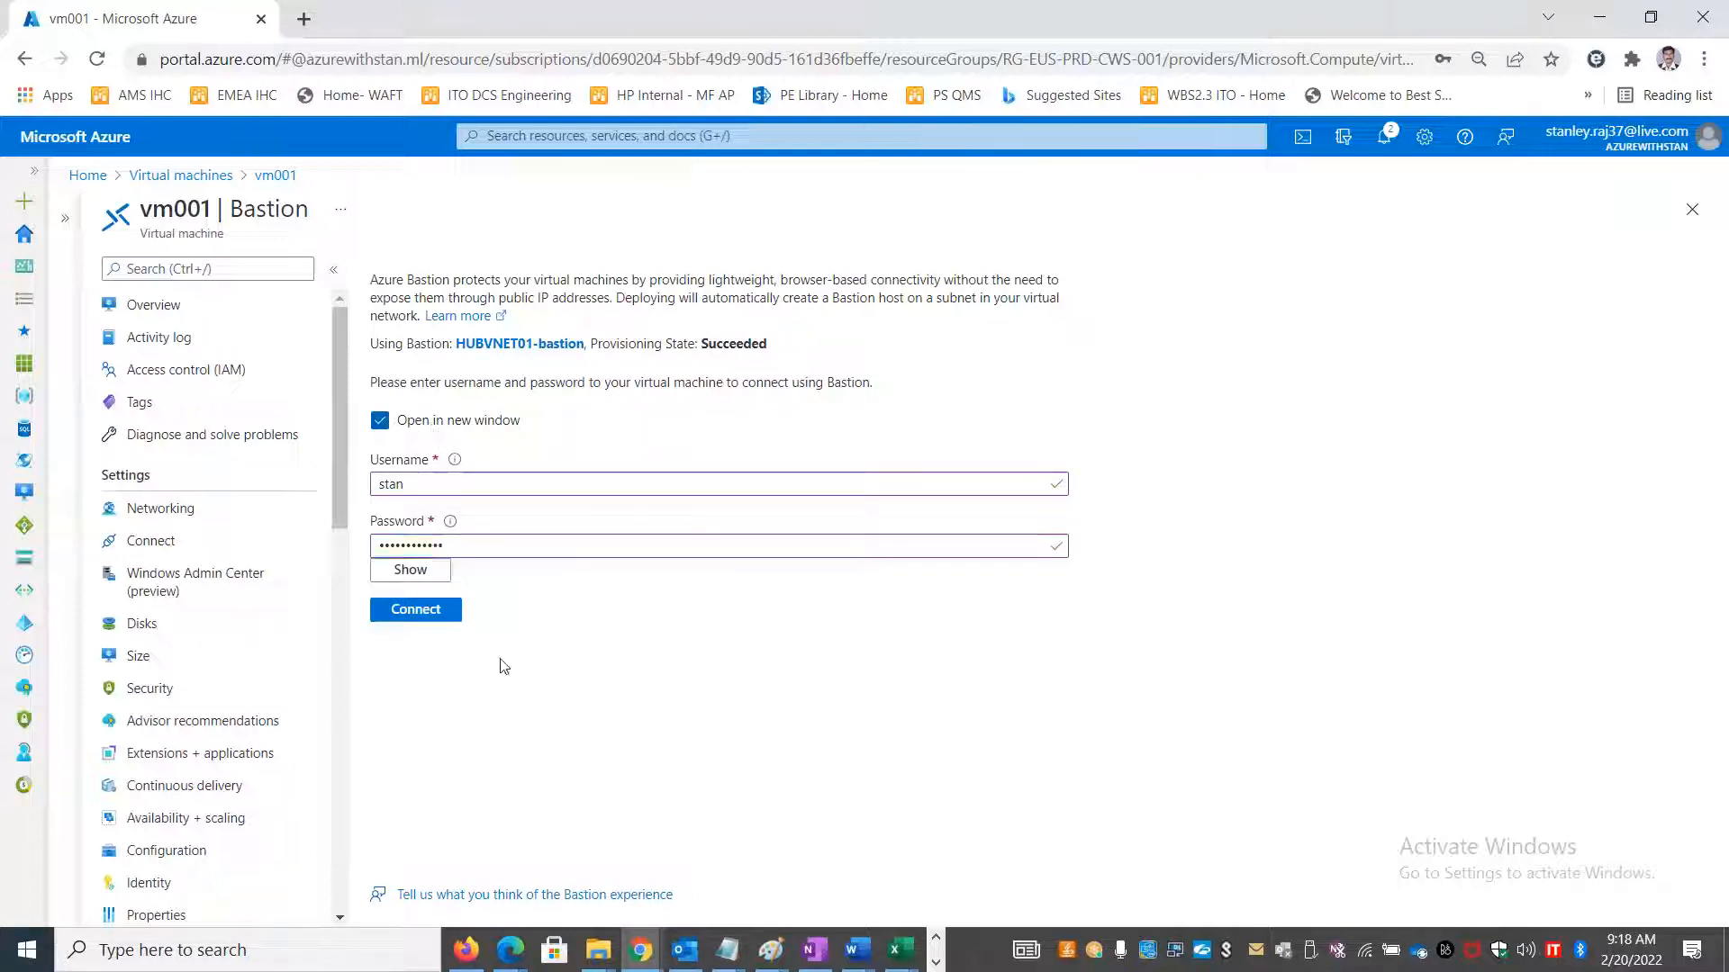
pyautogui.click(415, 612)
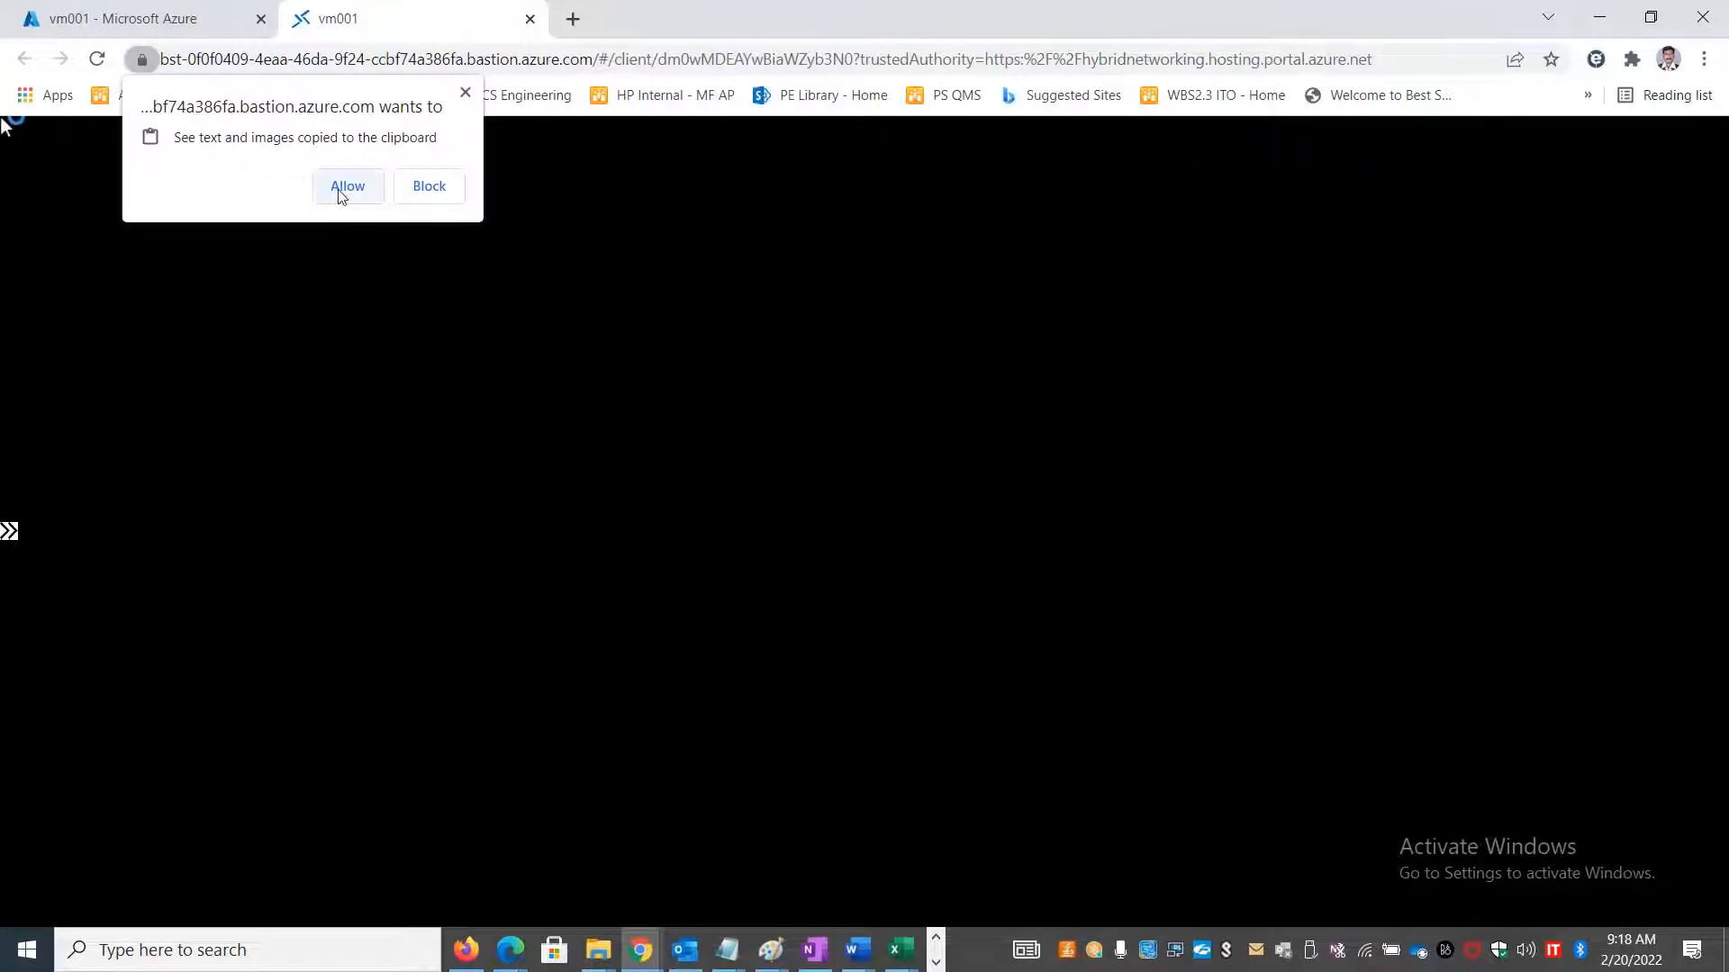
pyautogui.click(340, 188)
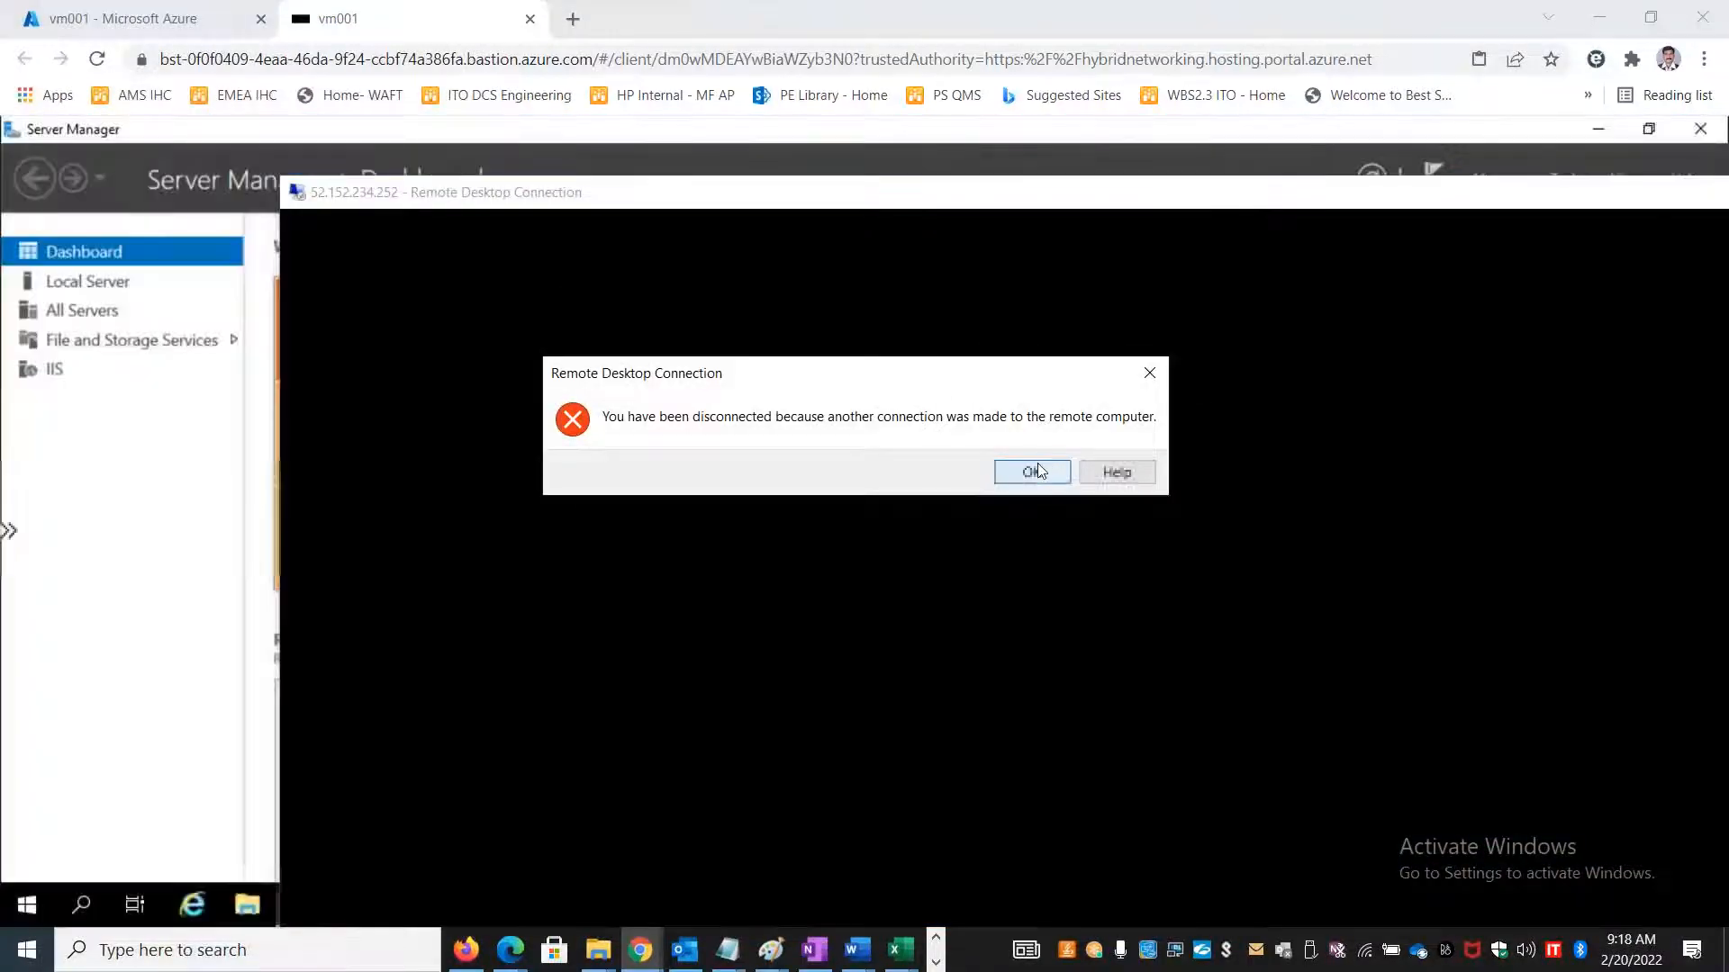
# Dismiss the Remote Desktop disconnection message and close Server Manager in the vm001 Bastion session.
pyautogui.click(1038, 470)
pyautogui.click(1097, 187)
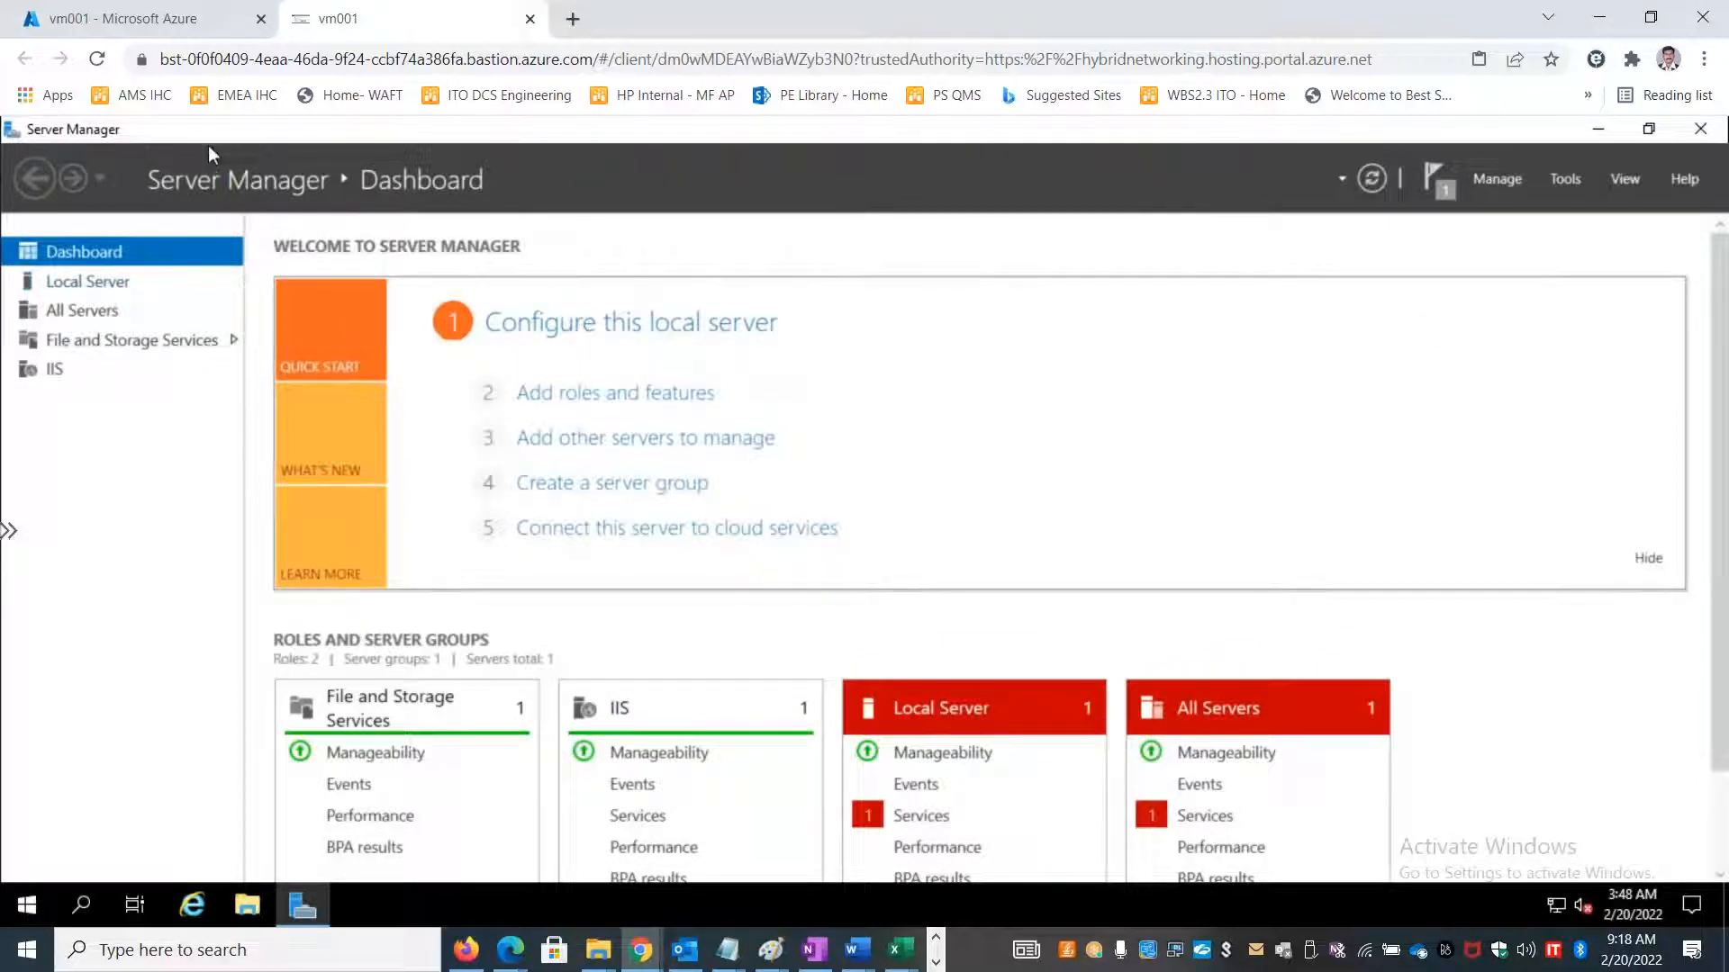
pyautogui.doubleClick(16, 133)
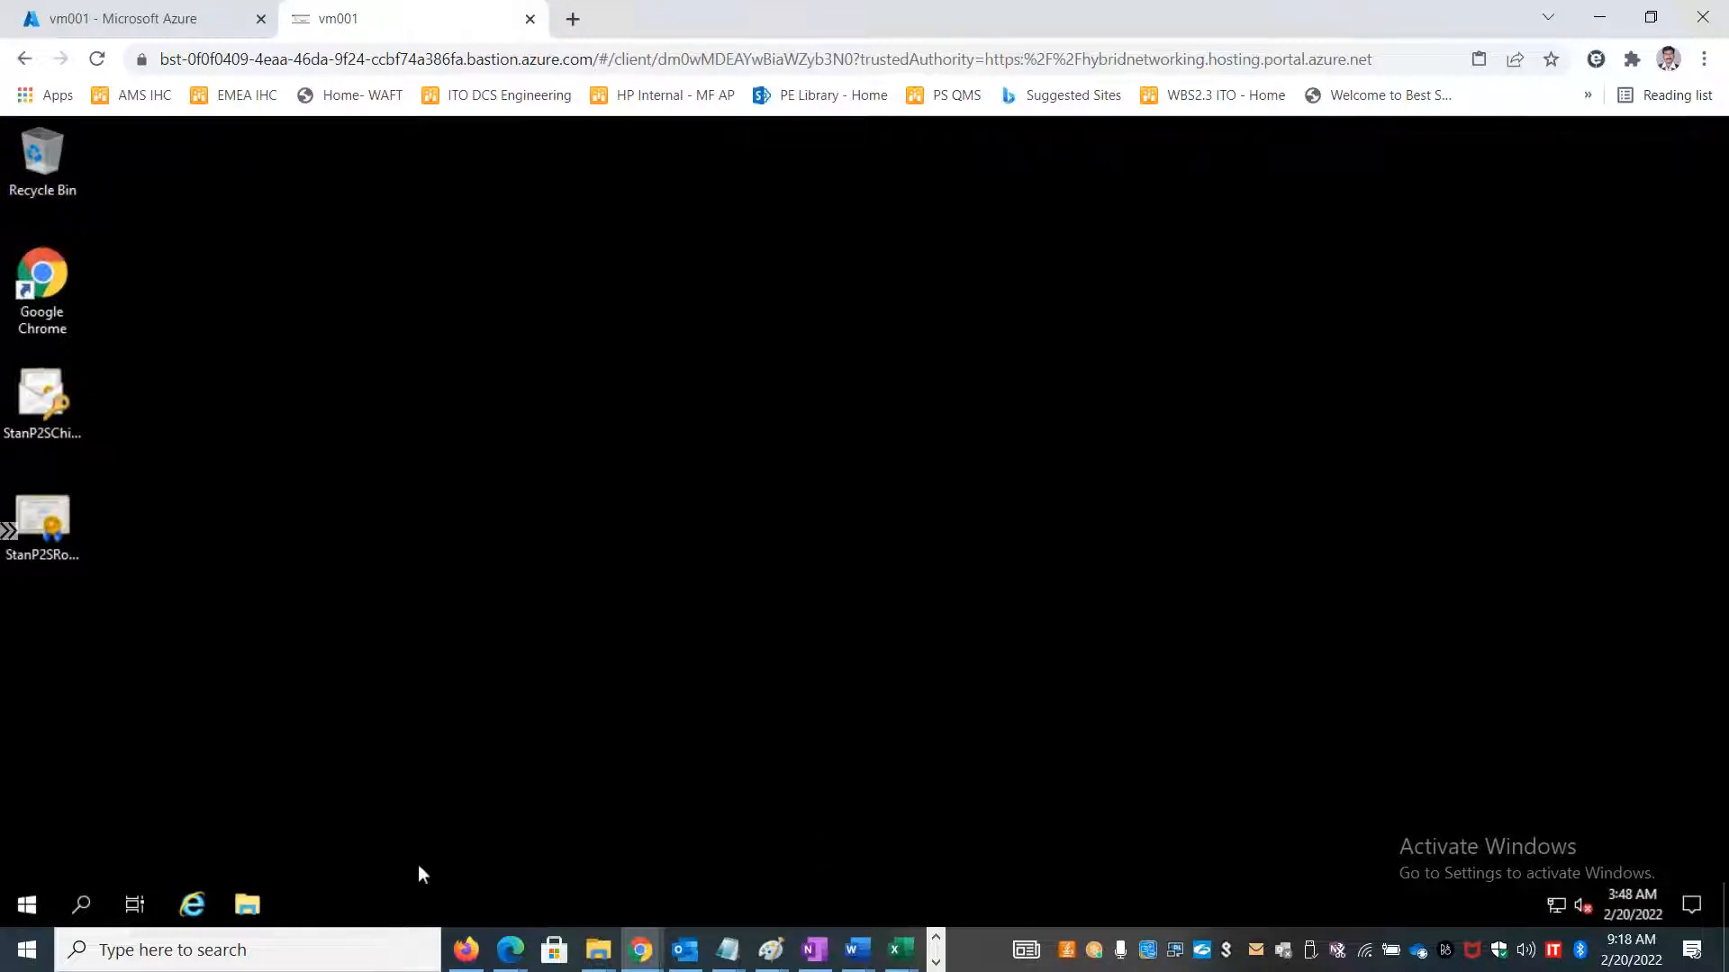
# Browse to C:\inetpub\wwwroot in the vm001 session and open the iisstart PNG image for editing in Paint.
pyautogui.click(250, 904)
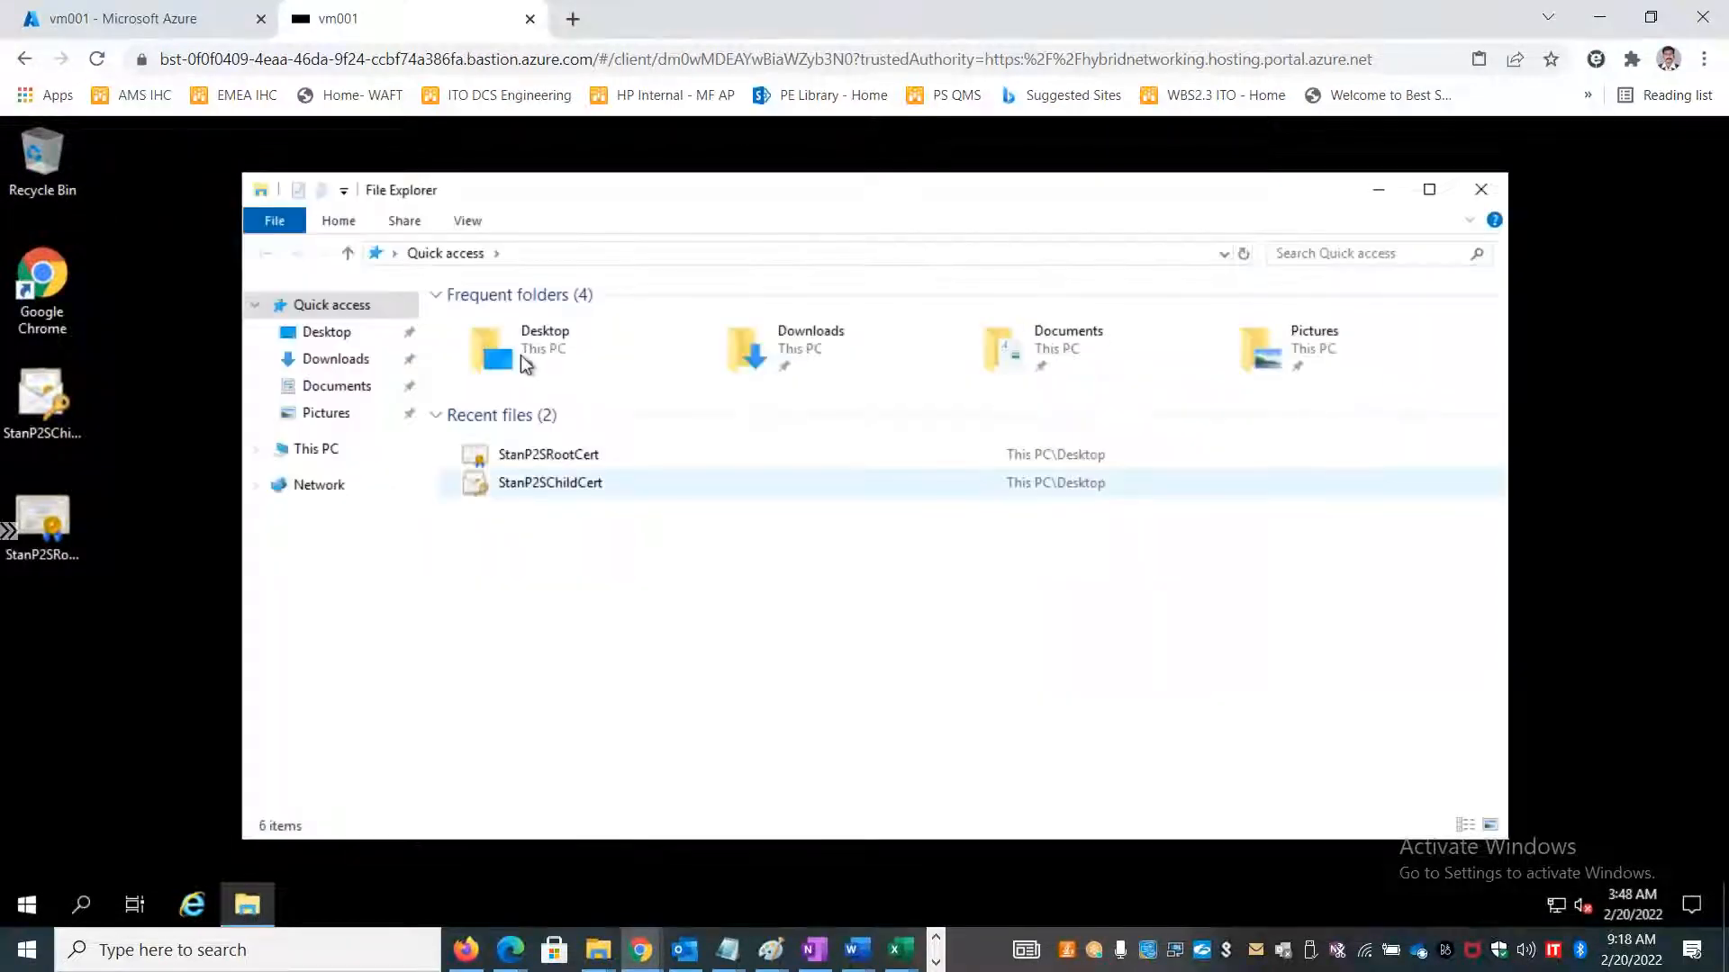
pyautogui.click(324, 450)
pyautogui.doubleClick(591, 547)
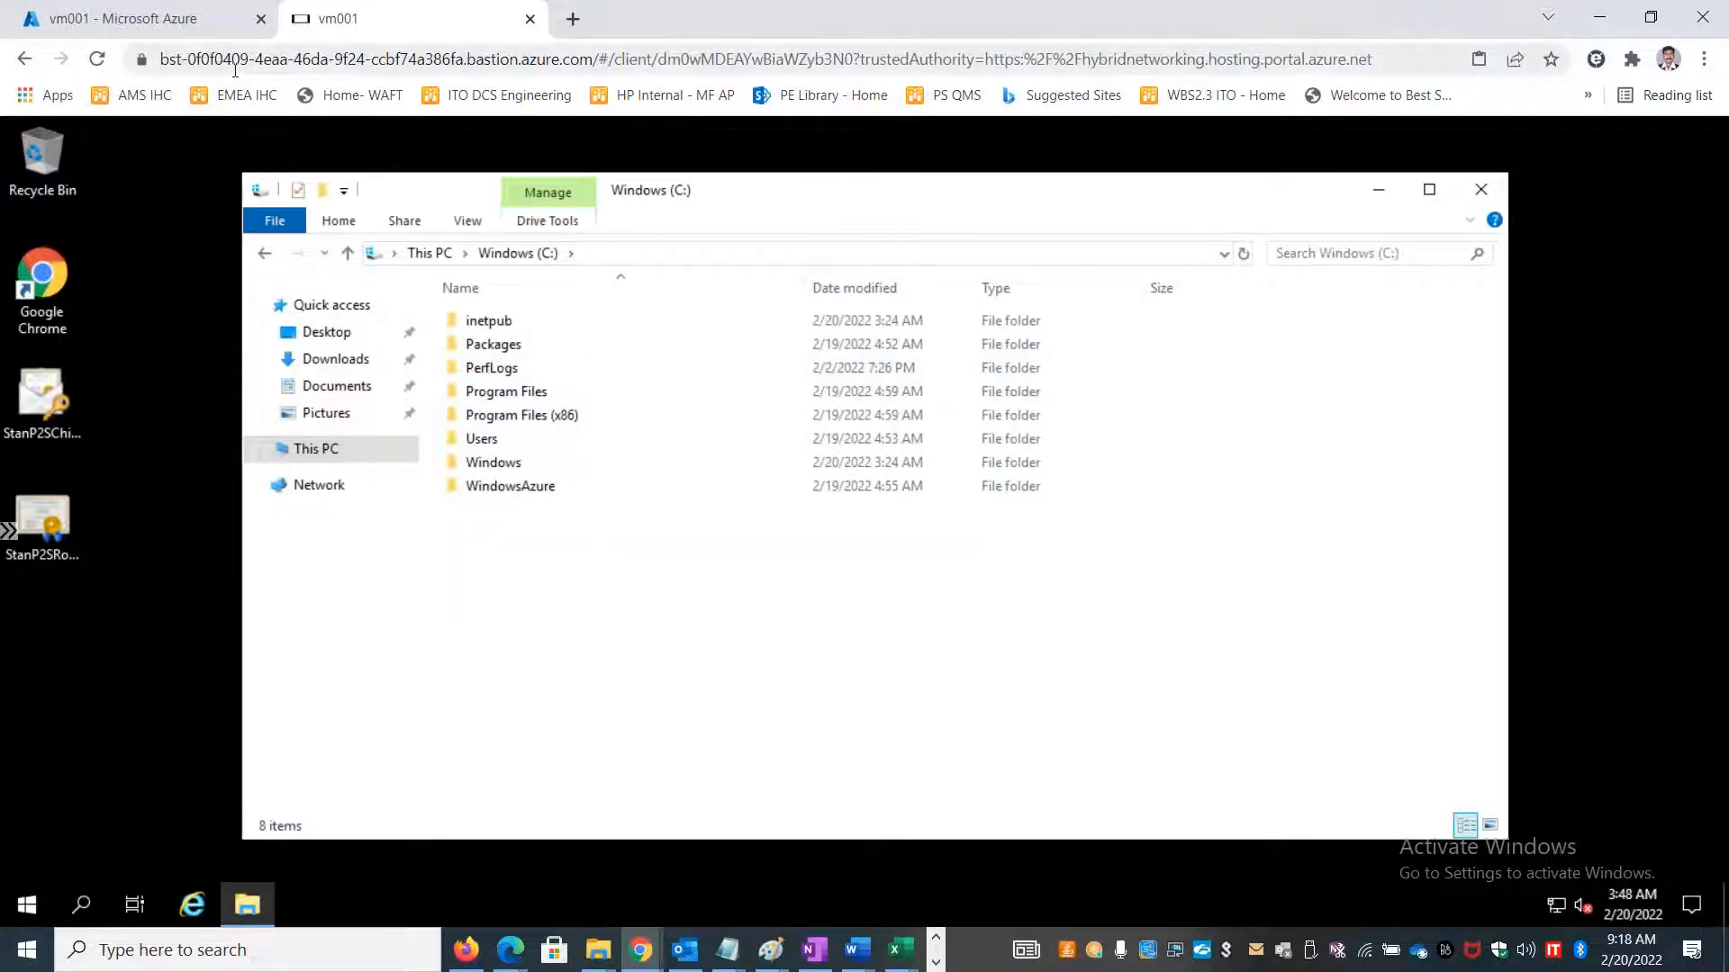
pyautogui.doubleClick(492, 322)
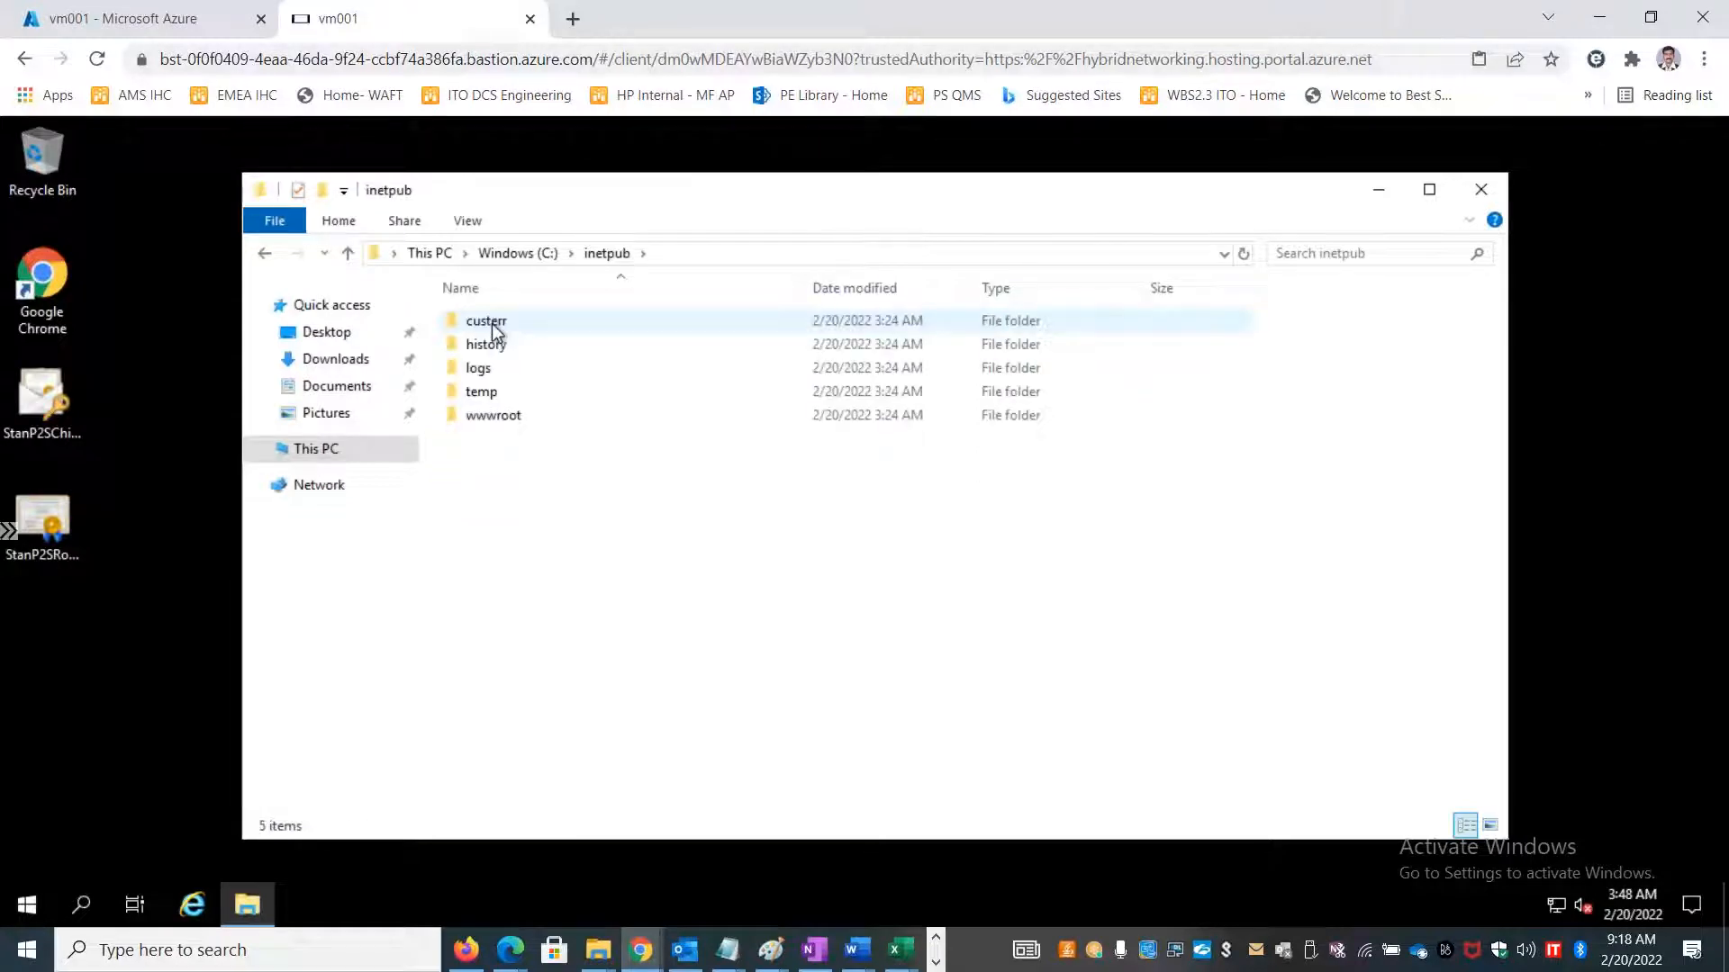
pyautogui.doubleClick(489, 411)
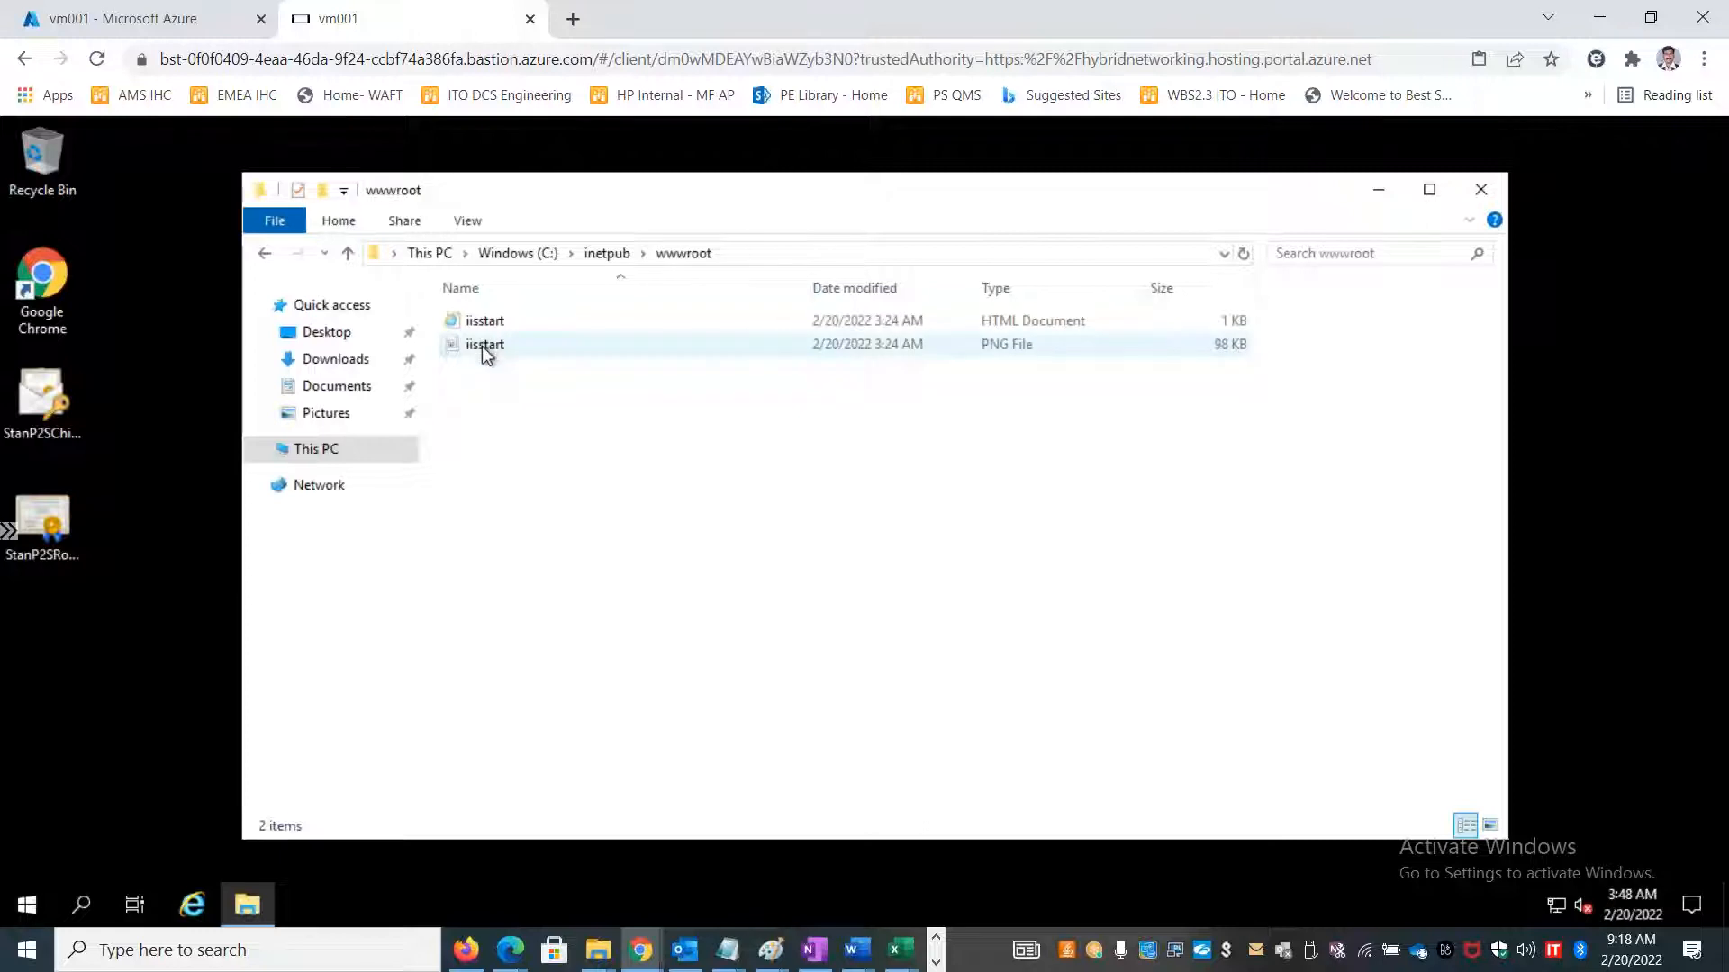
pyautogui.rightClick(482, 345)
pyautogui.click(532, 364)
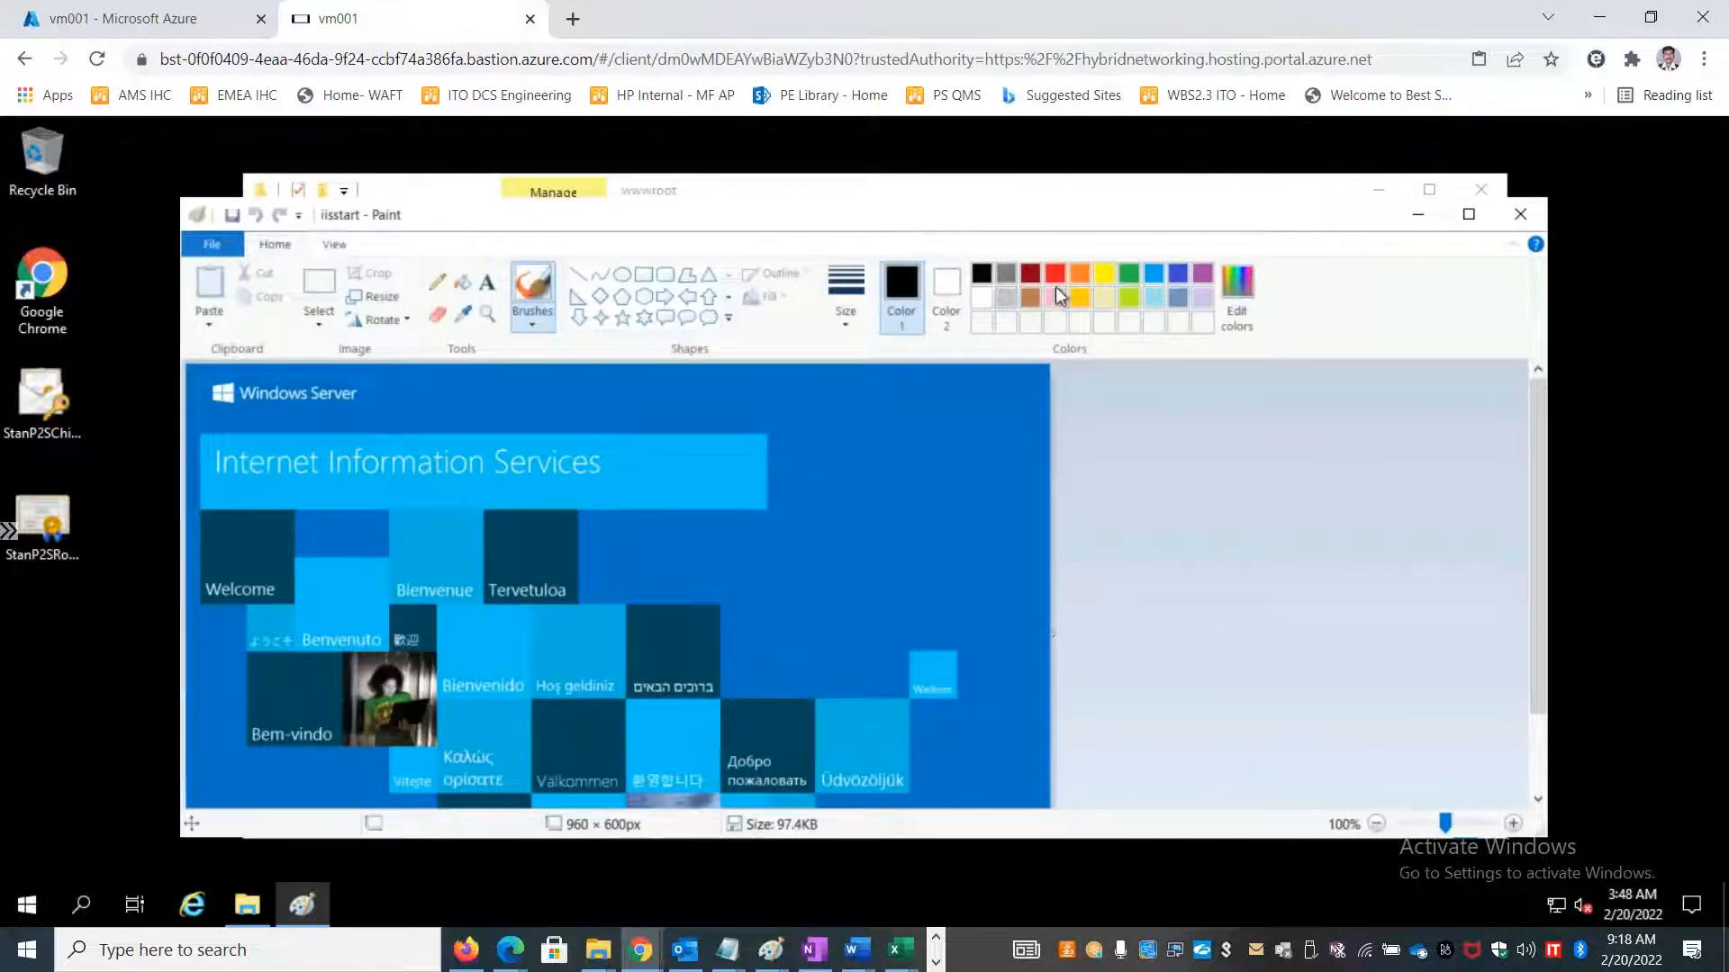
# Handwrite "E.US" in yellow on the blue area of the iisstart image, beside the Internet Information Services banner.
pyautogui.click(1103, 274)
pyautogui.moveTo(825, 511)
pyautogui.mouseDown()
pyautogui.moveTo(922, 566)
pyautogui.moveTo(885, 538)
pyautogui.mouseUp()
pyautogui.moveTo(919, 474)
pyautogui.mouseDown()
pyautogui.moveTo(962, 535)
pyautogui.moveTo(959, 466)
pyautogui.moveTo(1031, 525)
pyautogui.moveTo(991, 527)
pyautogui.mouseUp()
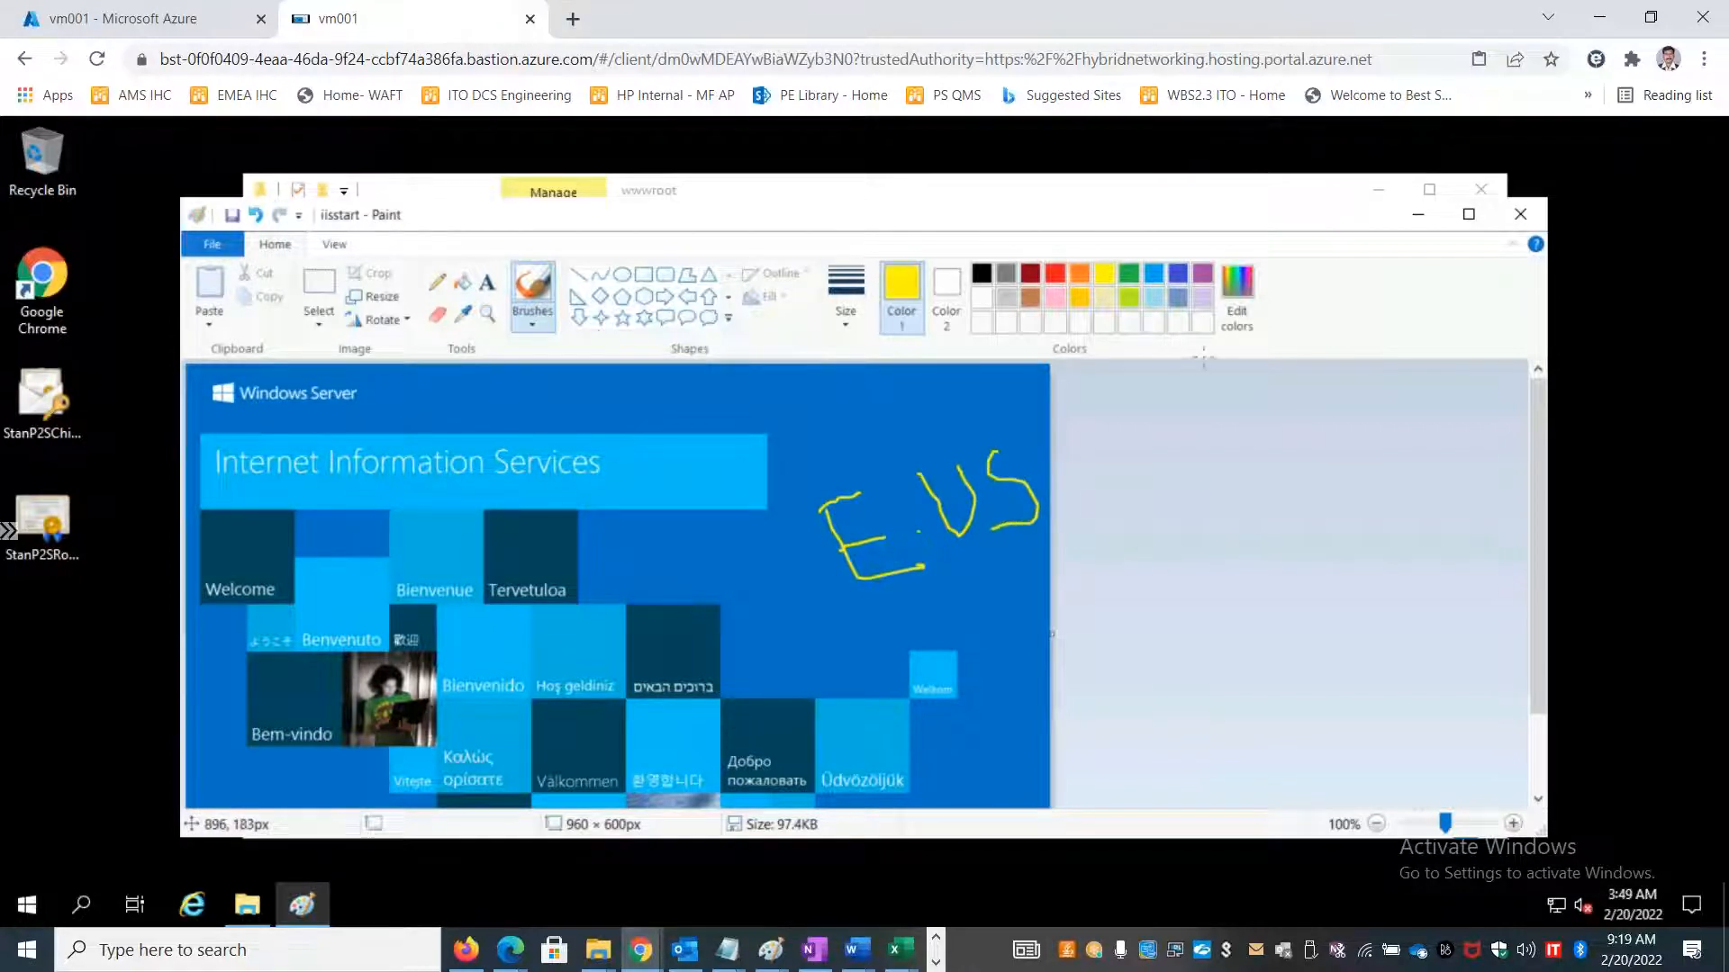
# Close the edited iisstart image in Paint, saving the changes to C:\inetpub\wwwroot\iisstart.png.
pyautogui.click(1518, 217)
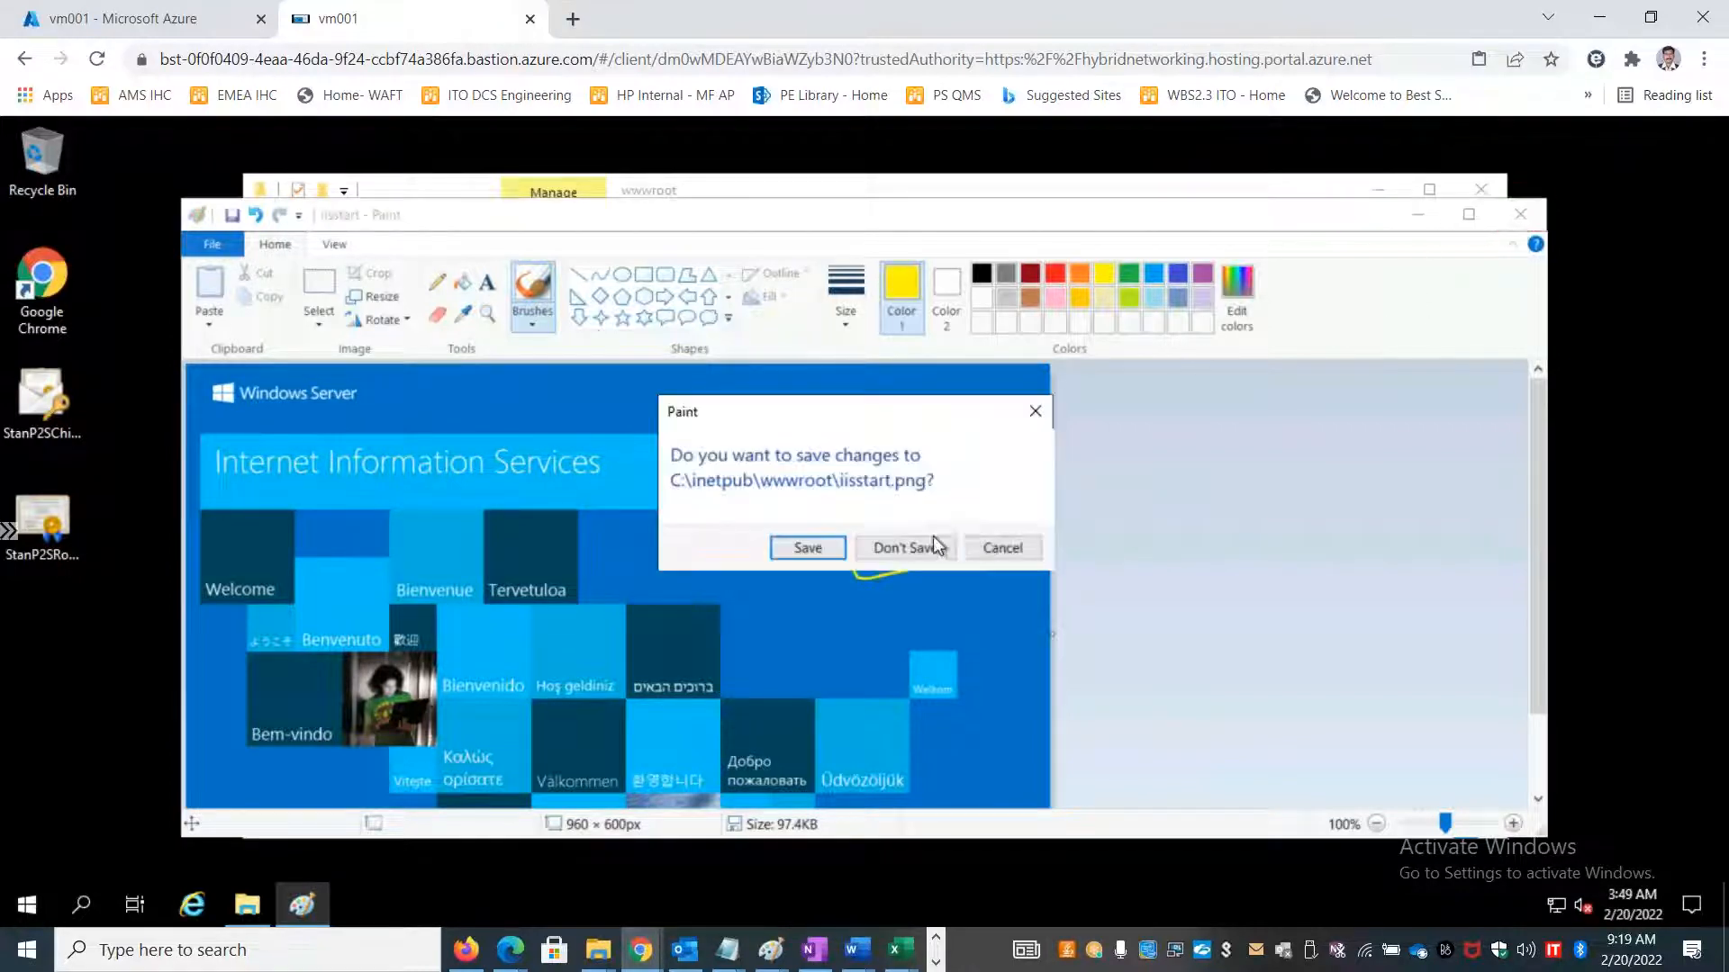
pyautogui.click(846, 548)
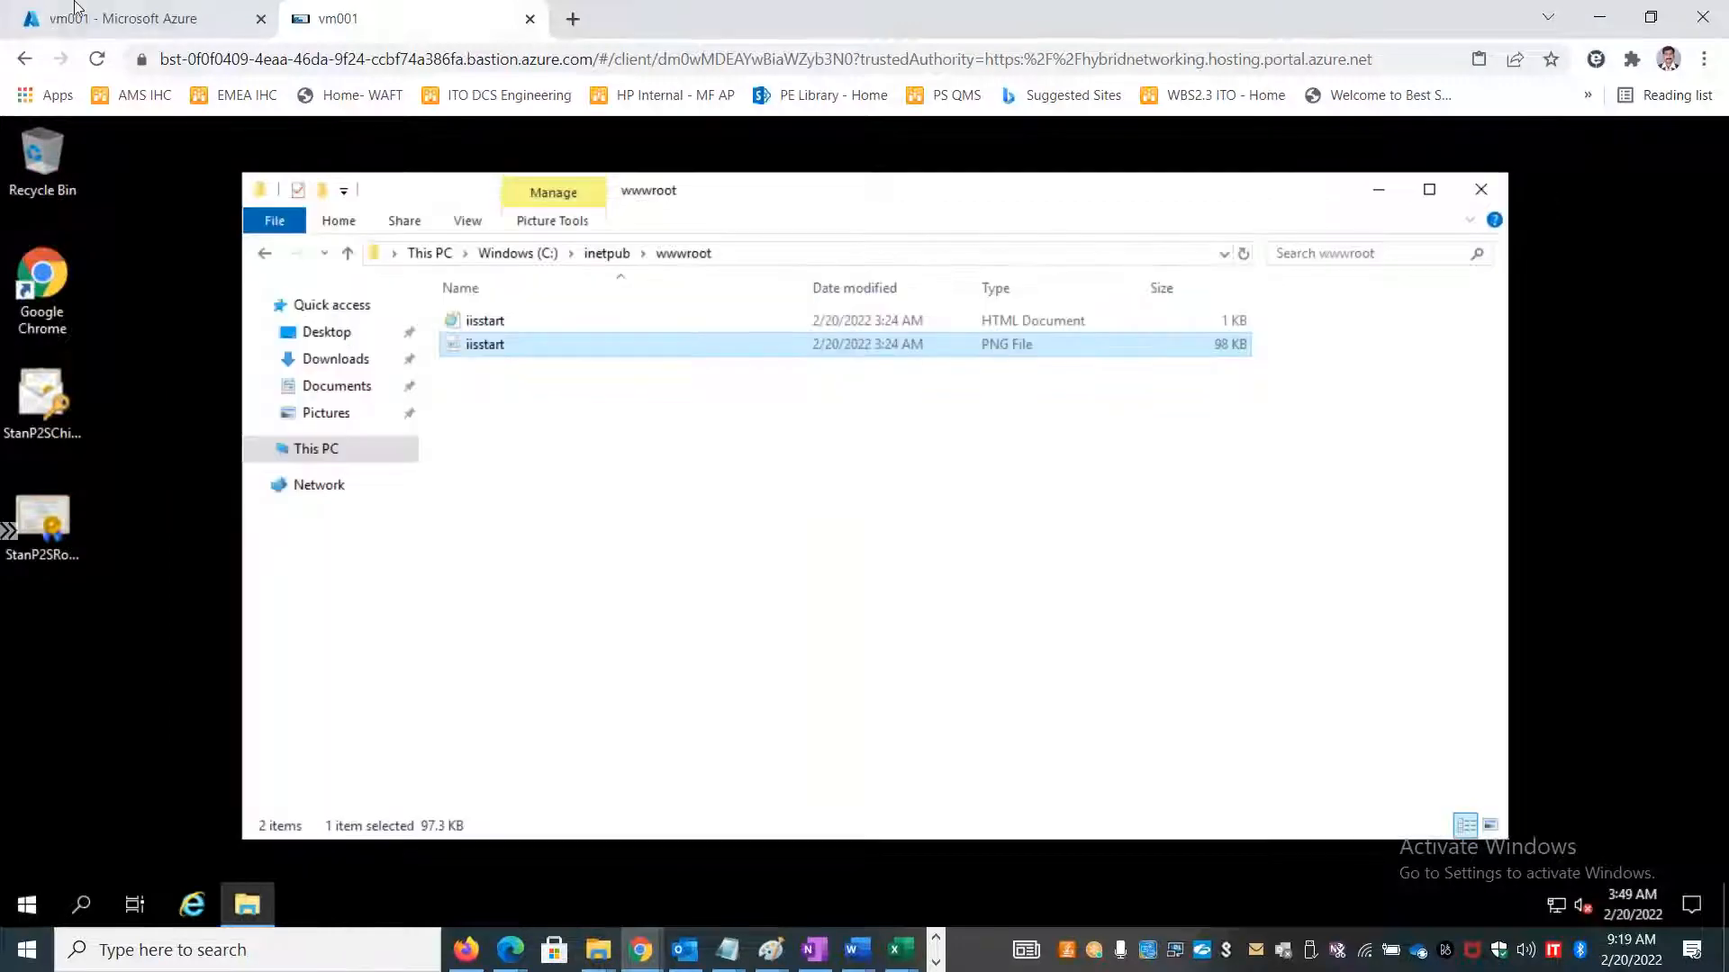
# Return to the Azure portal and open the Bastion connection page of the linuxvm01 virtual machine.
pyautogui.click(105, 25)
pyautogui.click(183, 174)
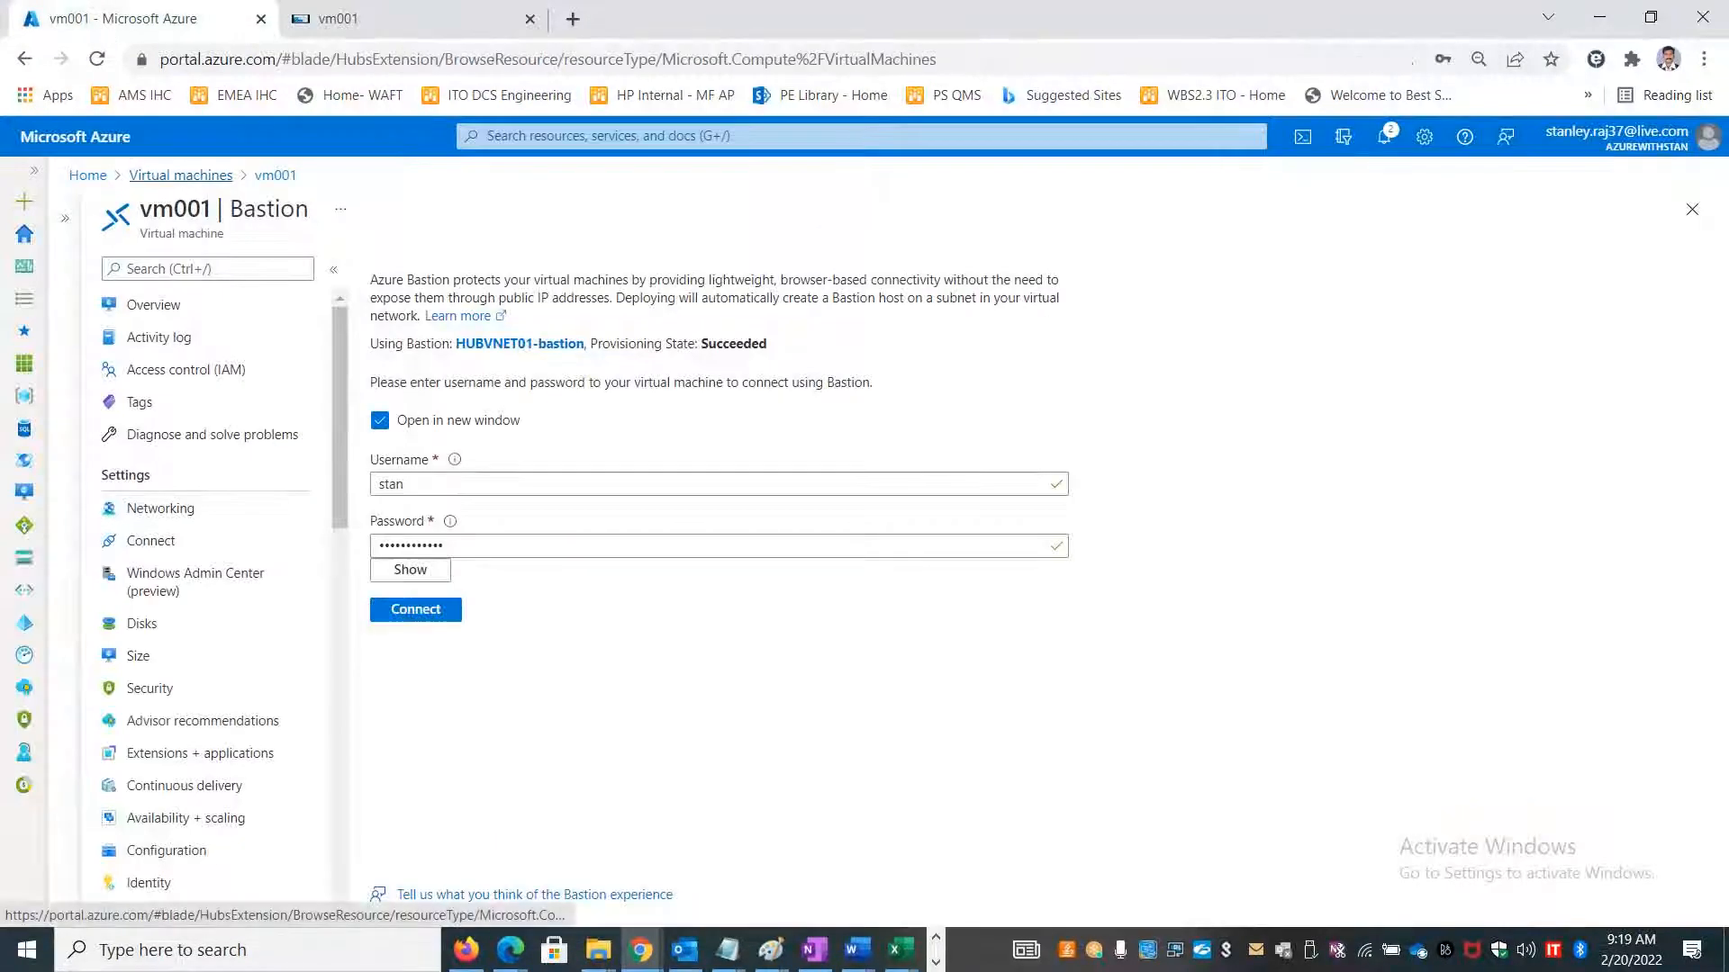
pyautogui.click(144, 462)
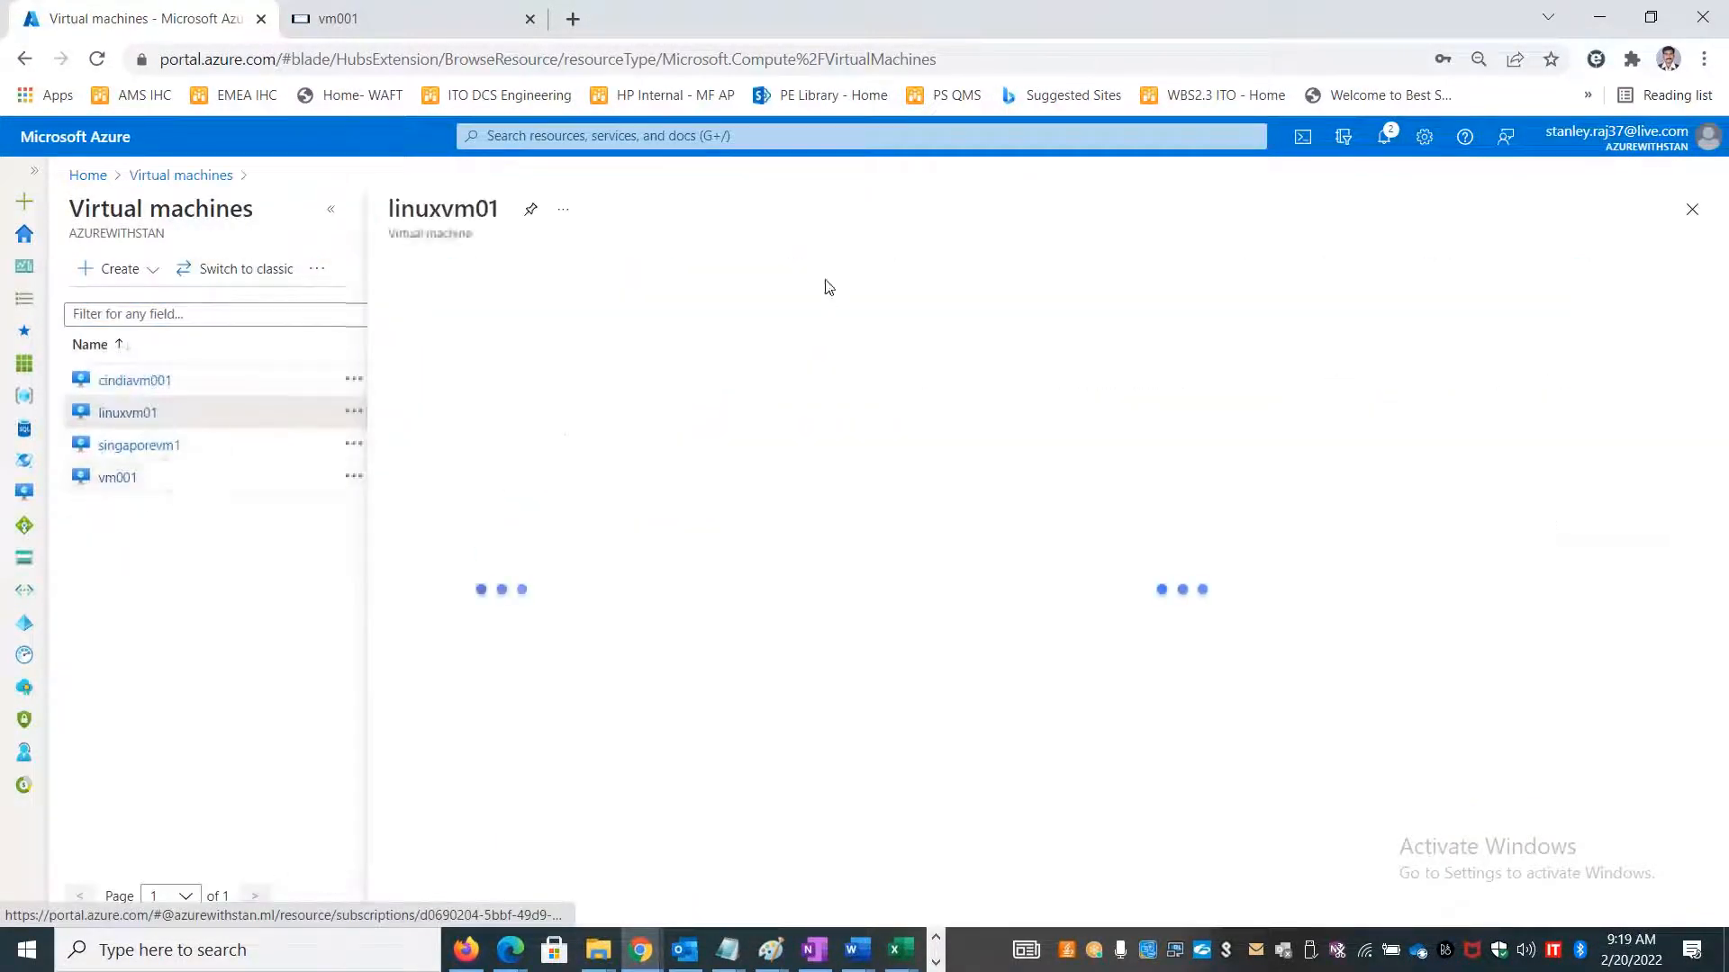
pyautogui.click(707, 269)
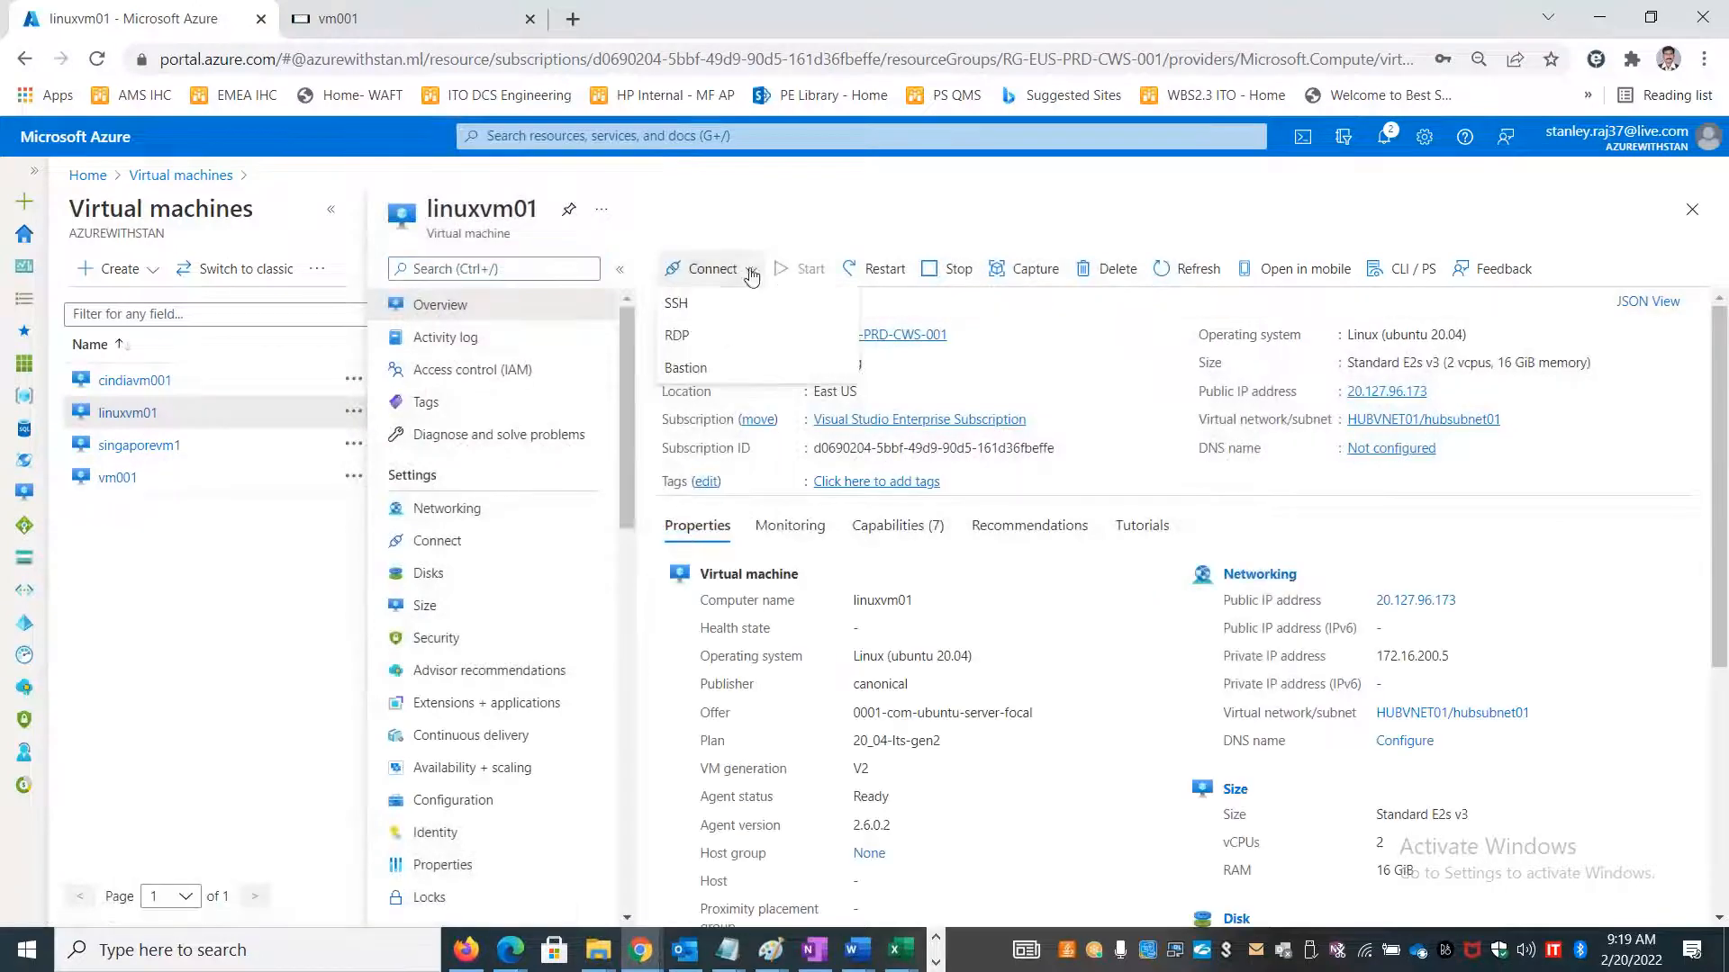
pyautogui.click(711, 367)
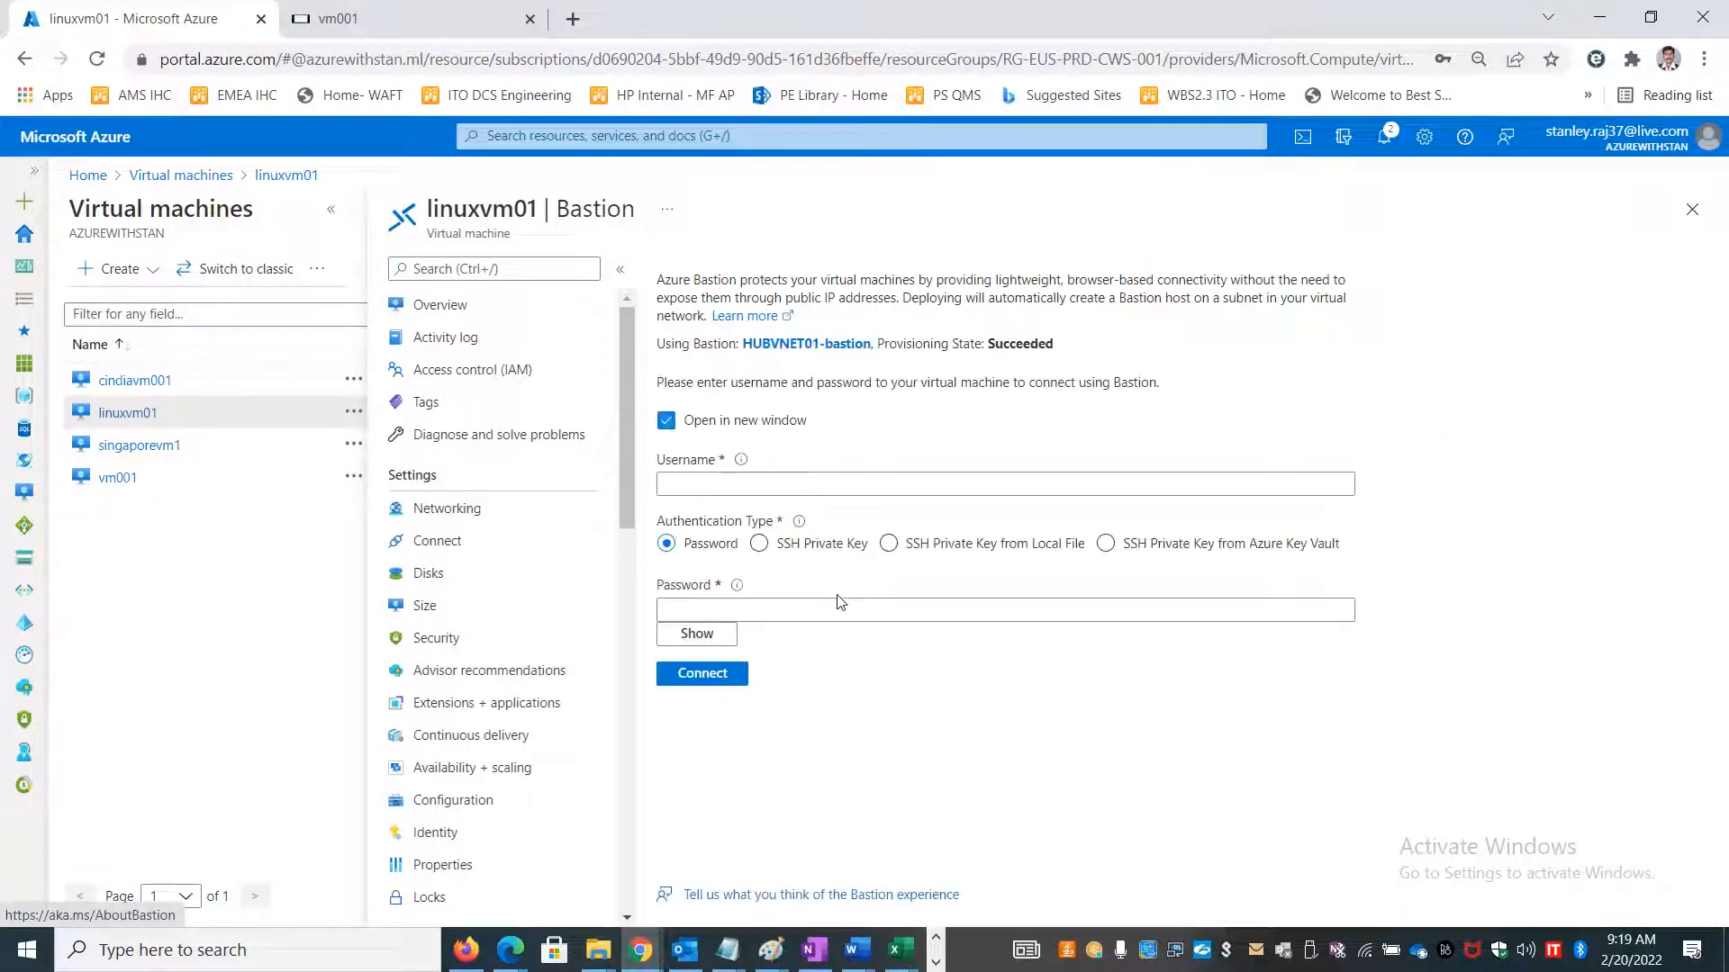
# Enter the username and password for linuxvm01 and connect to it through Bastion.
pyautogui.click(849, 489)
pyautogui.write('stan')
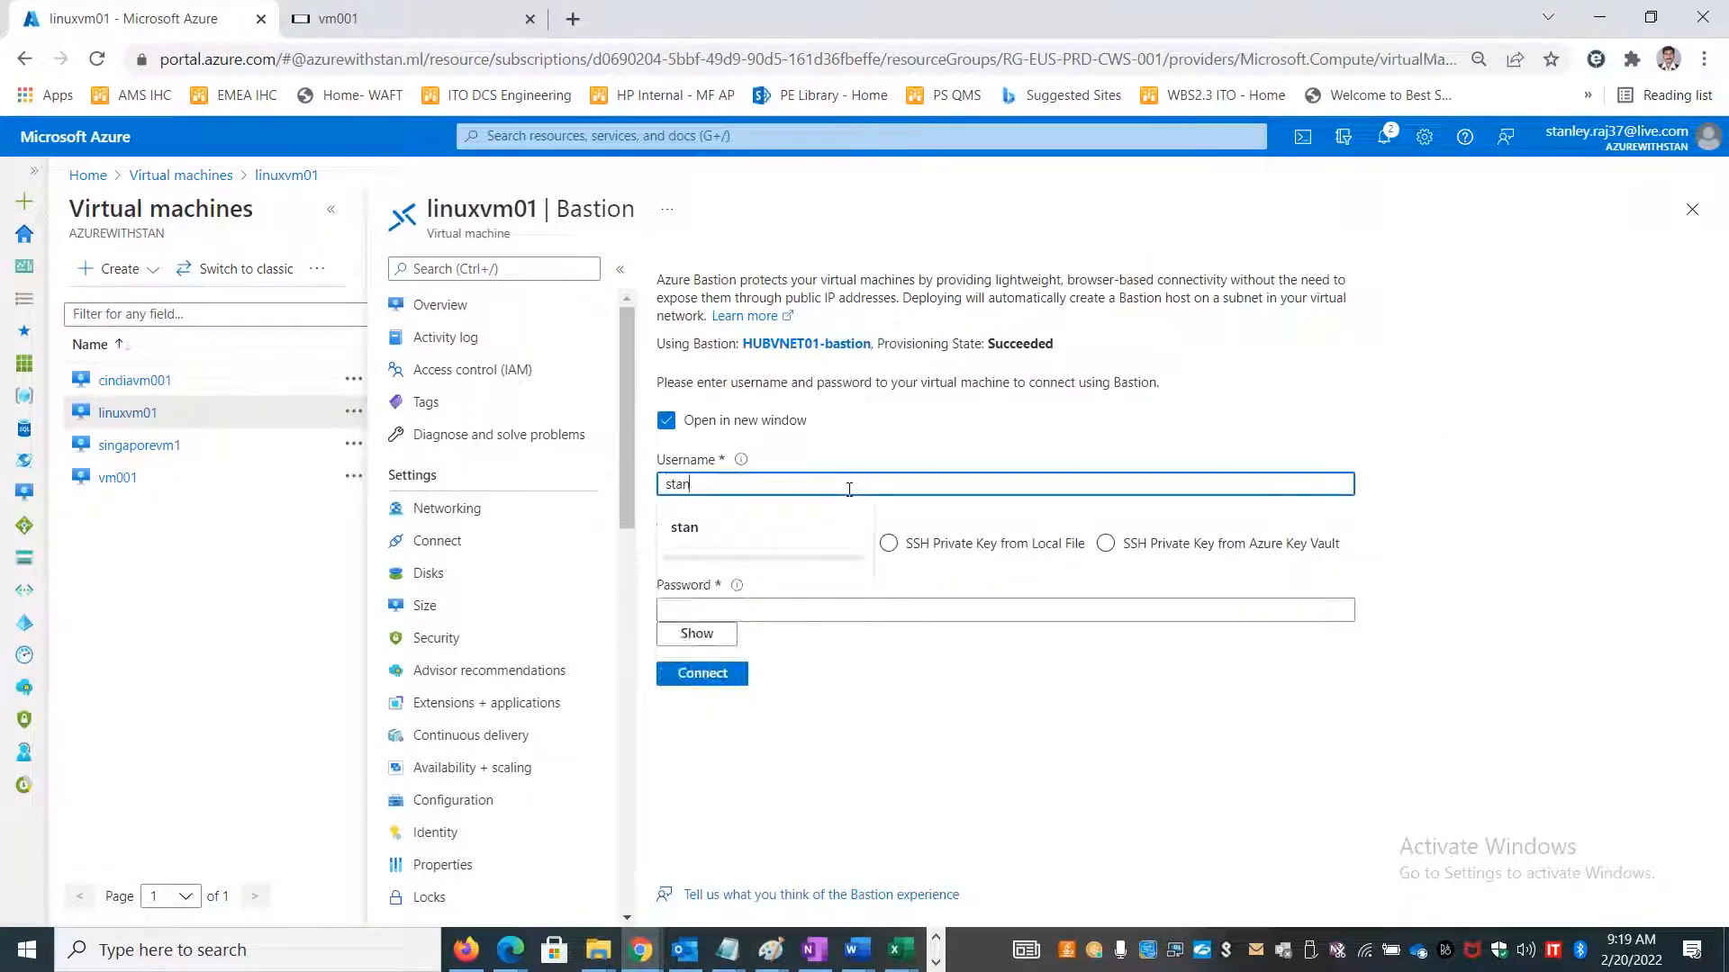
pyautogui.press('Tab')
pyautogui.press('Tab')
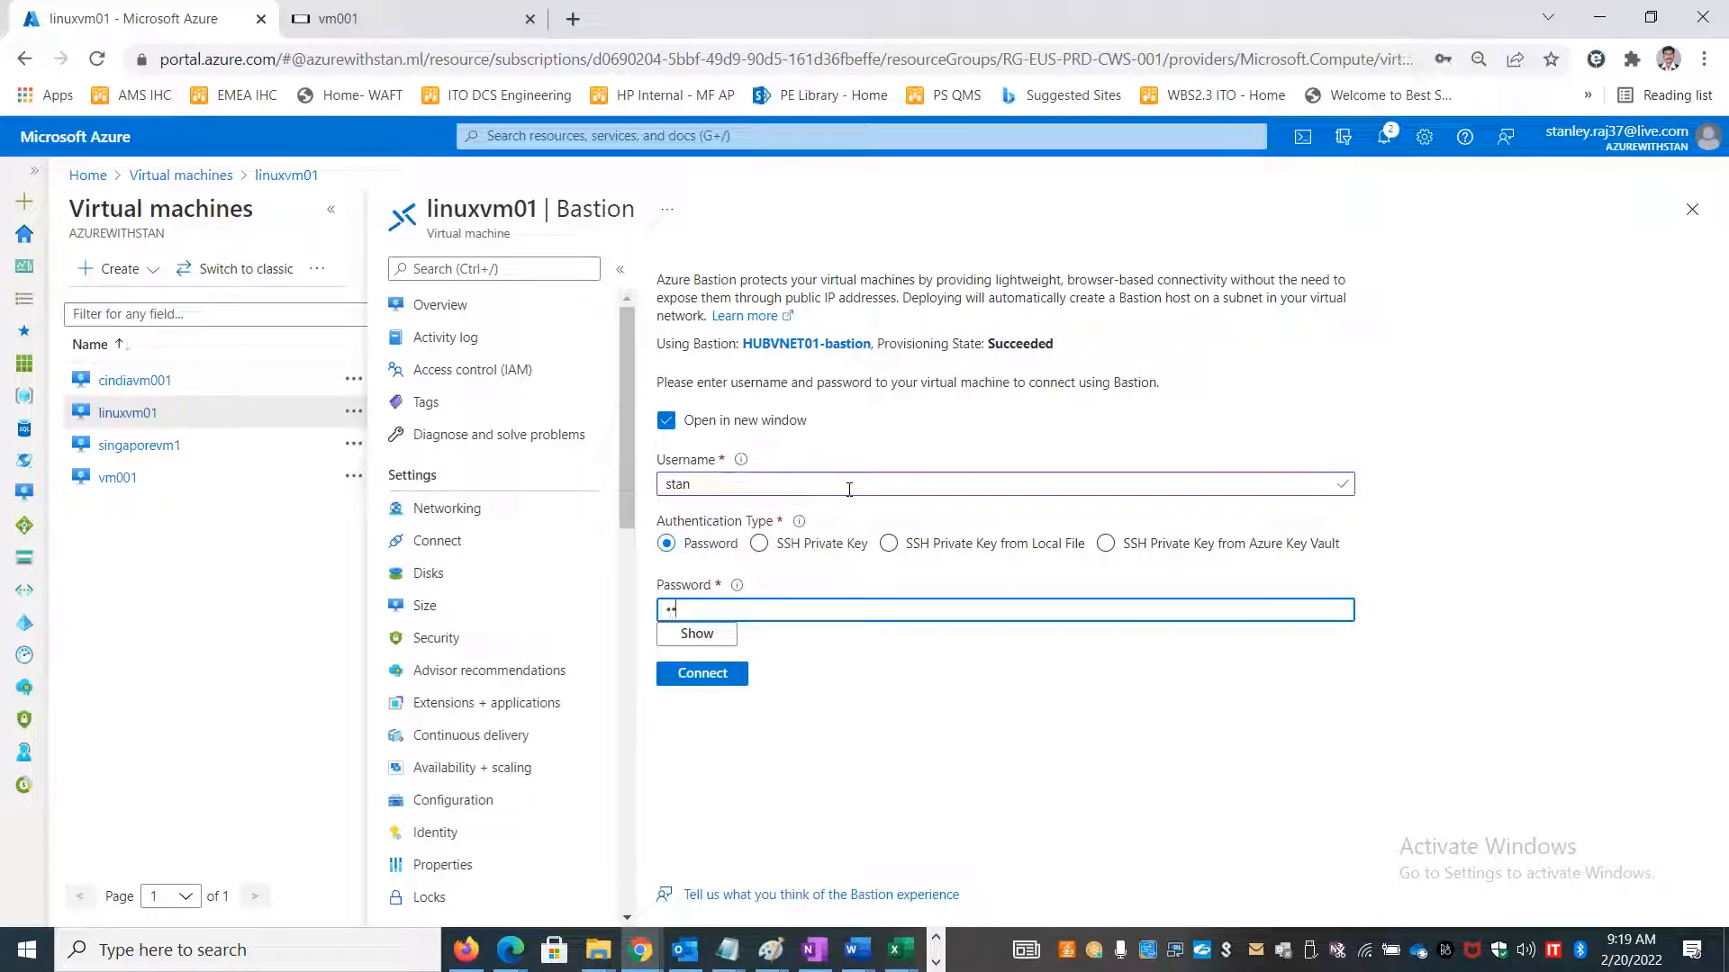
pyautogui.write('**')
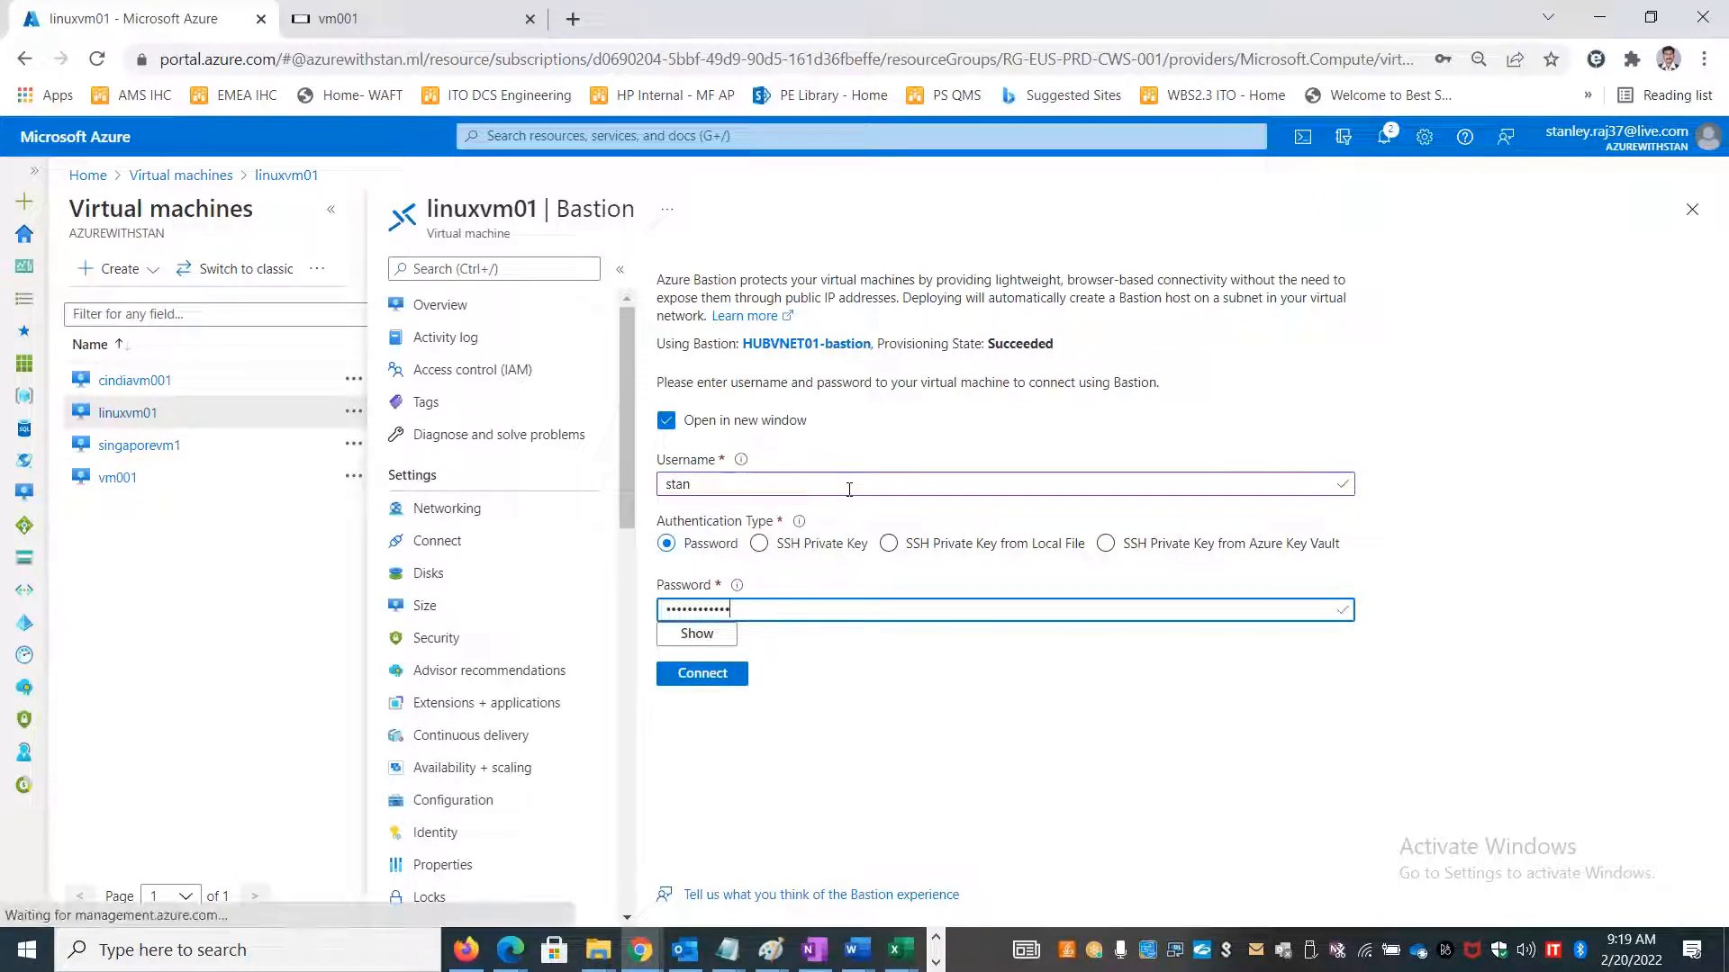
pyautogui.press('Tab')
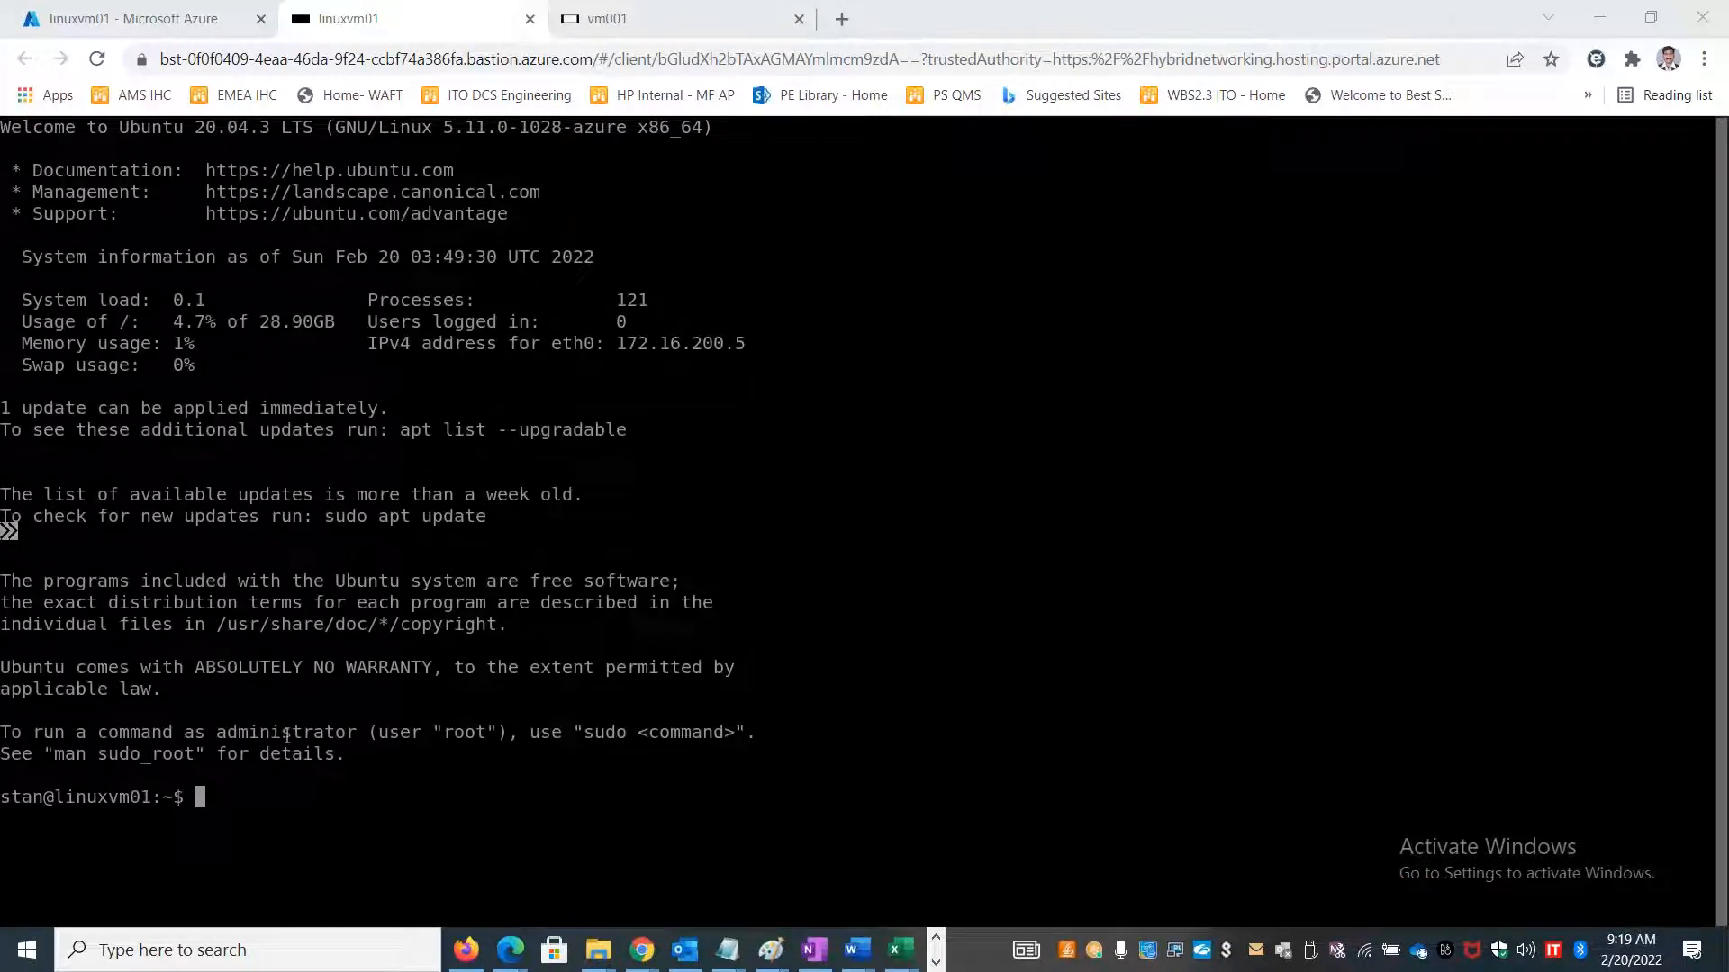
# Run the hostname command in the linuxvm01 Bastion terminal session.
pyautogui.click(248, 798)
pyautogui.write('hostanme')
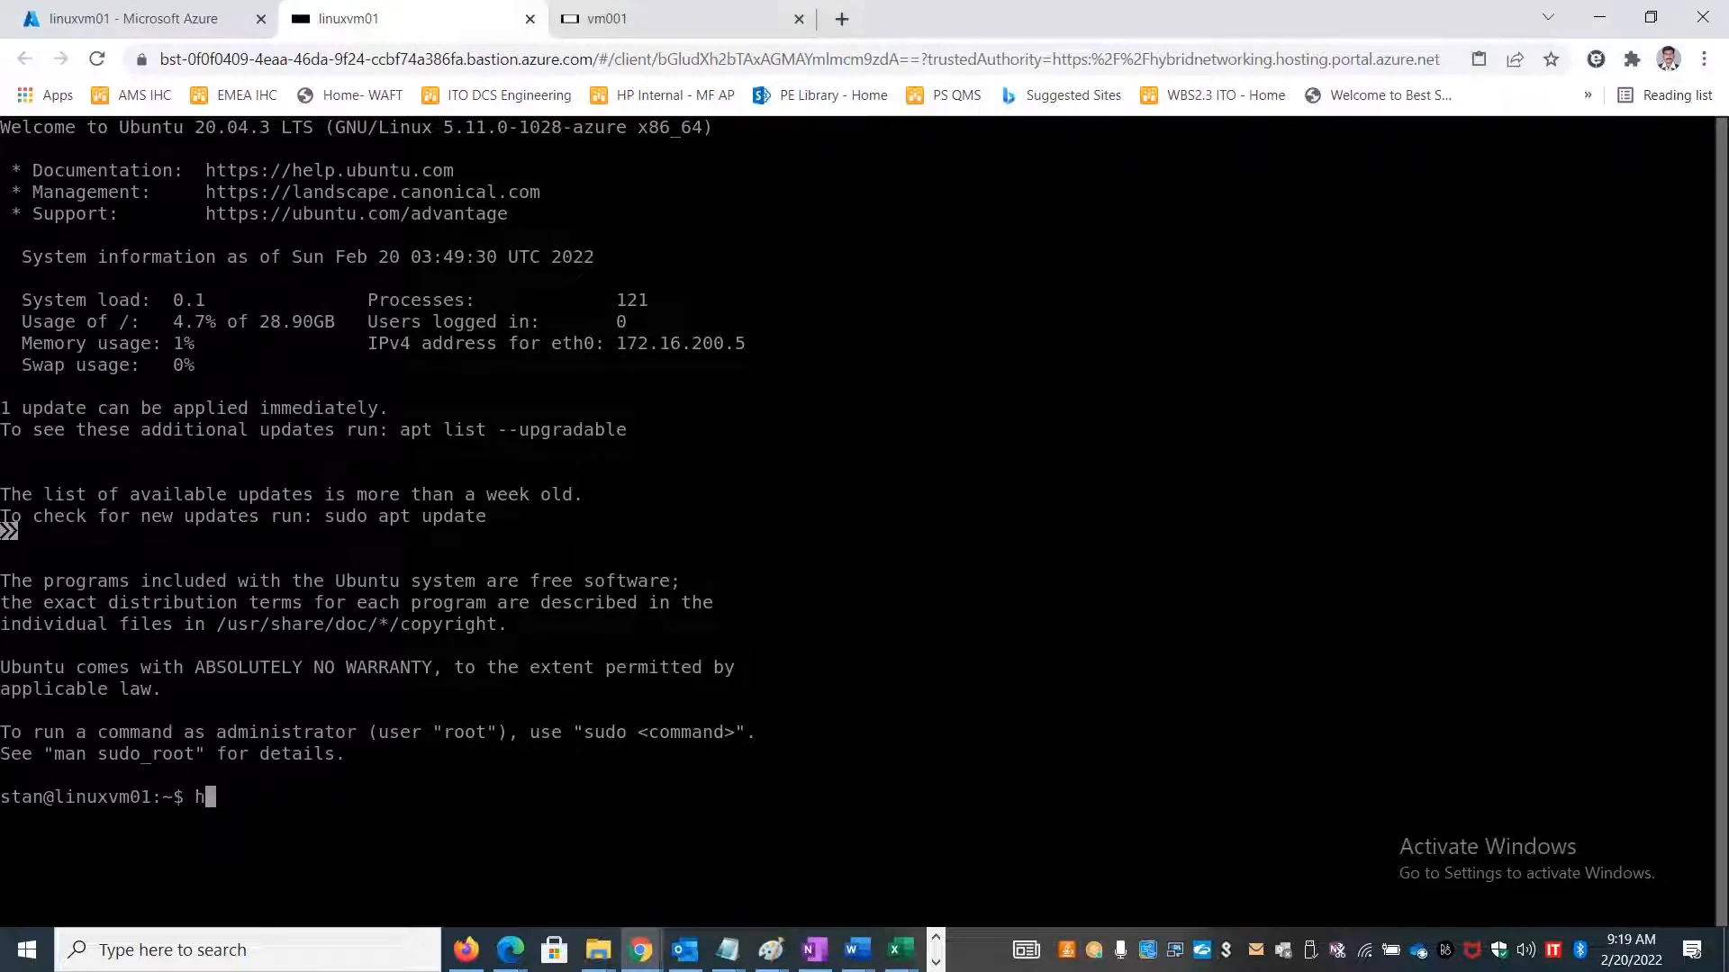
pyautogui.press('Return')
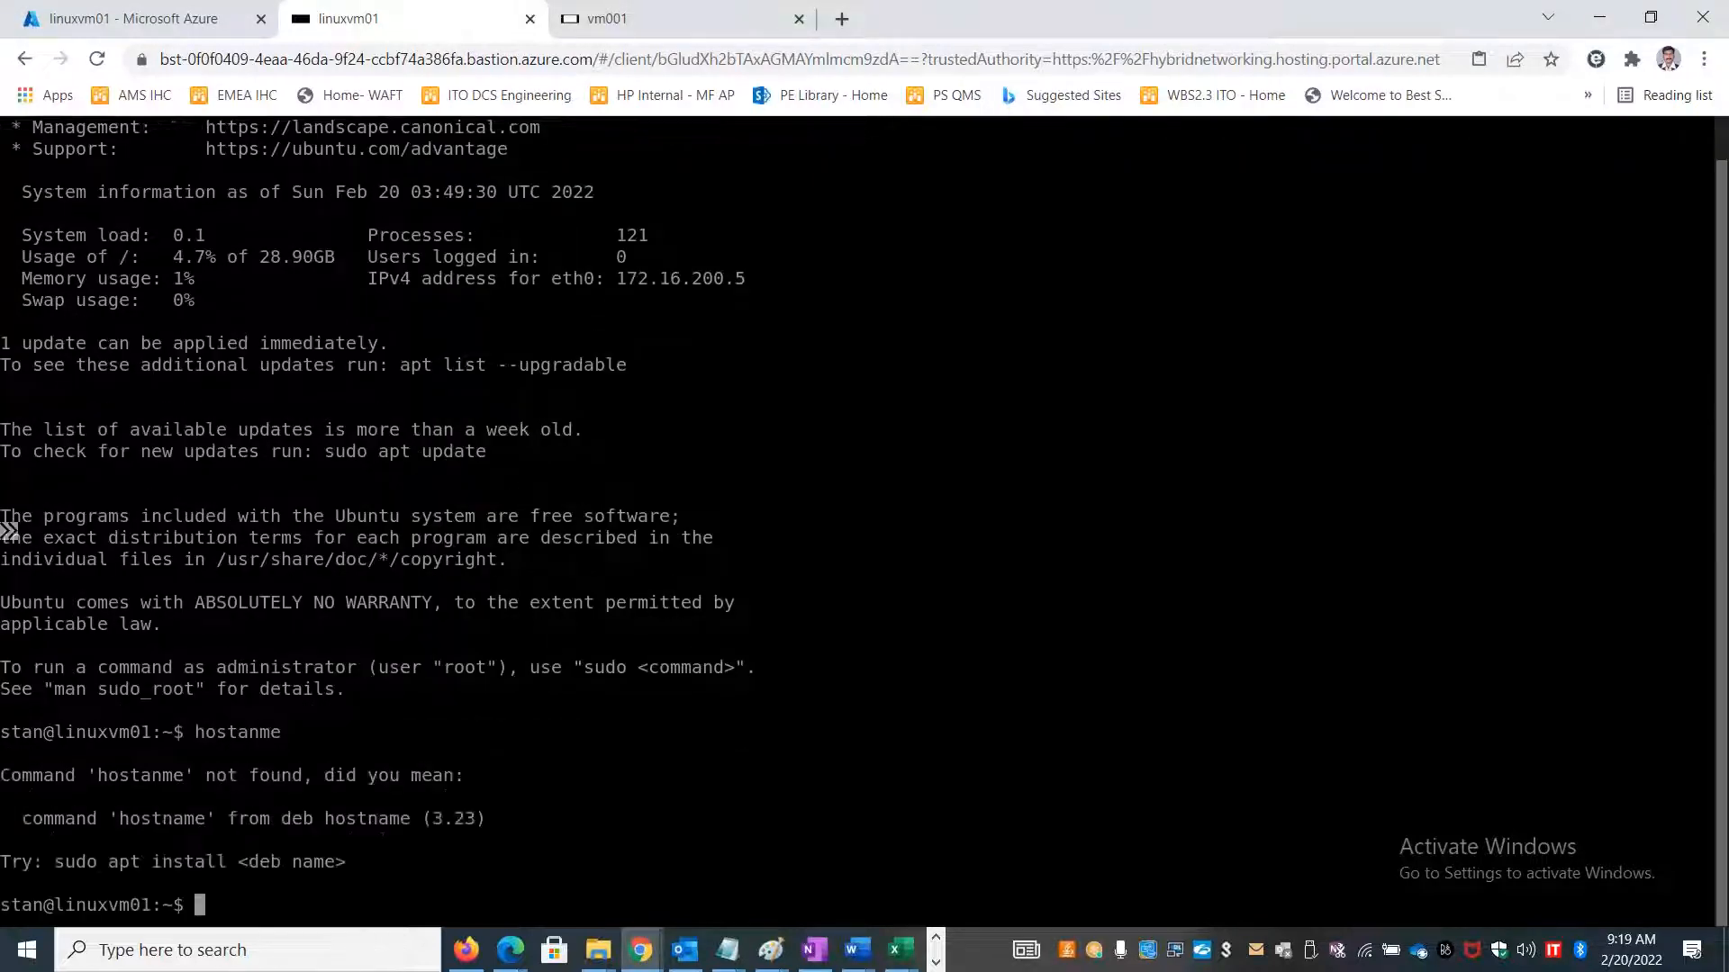
pyautogui.write('hostname')
pyautogui.press('Return')
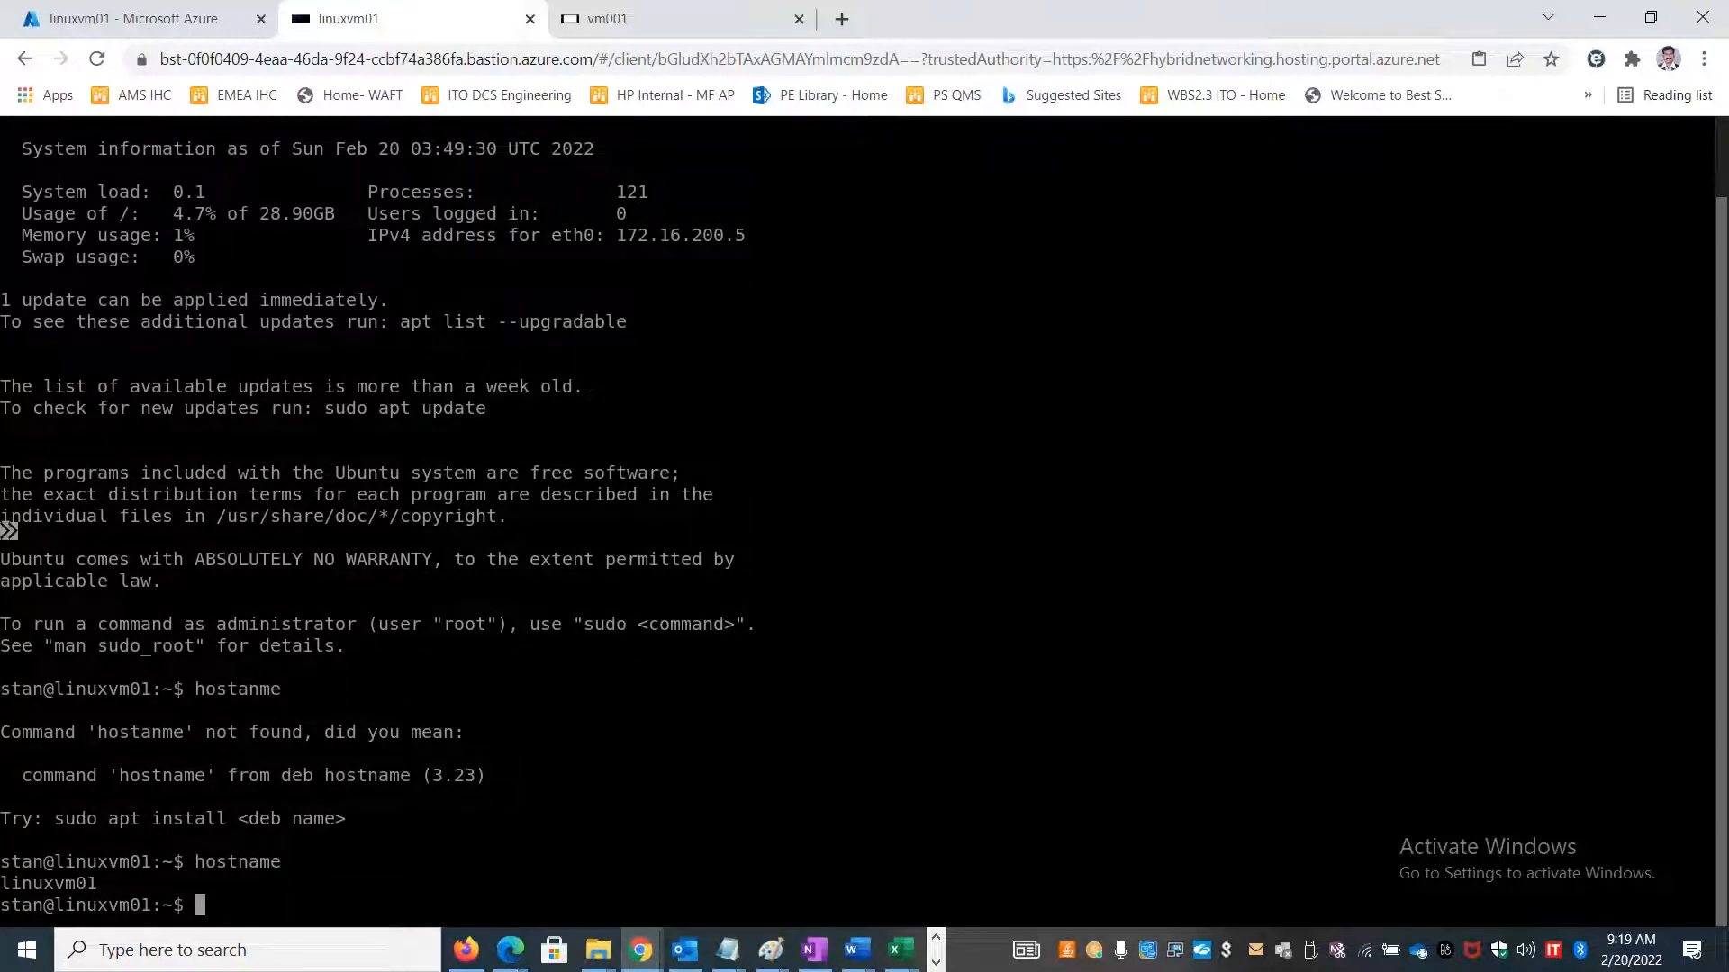
# Review the jump server sketch in Paint and the Azure Bastion architecture diagram in PowerPoint.
pyautogui.hotkey('alt', 'Tab')
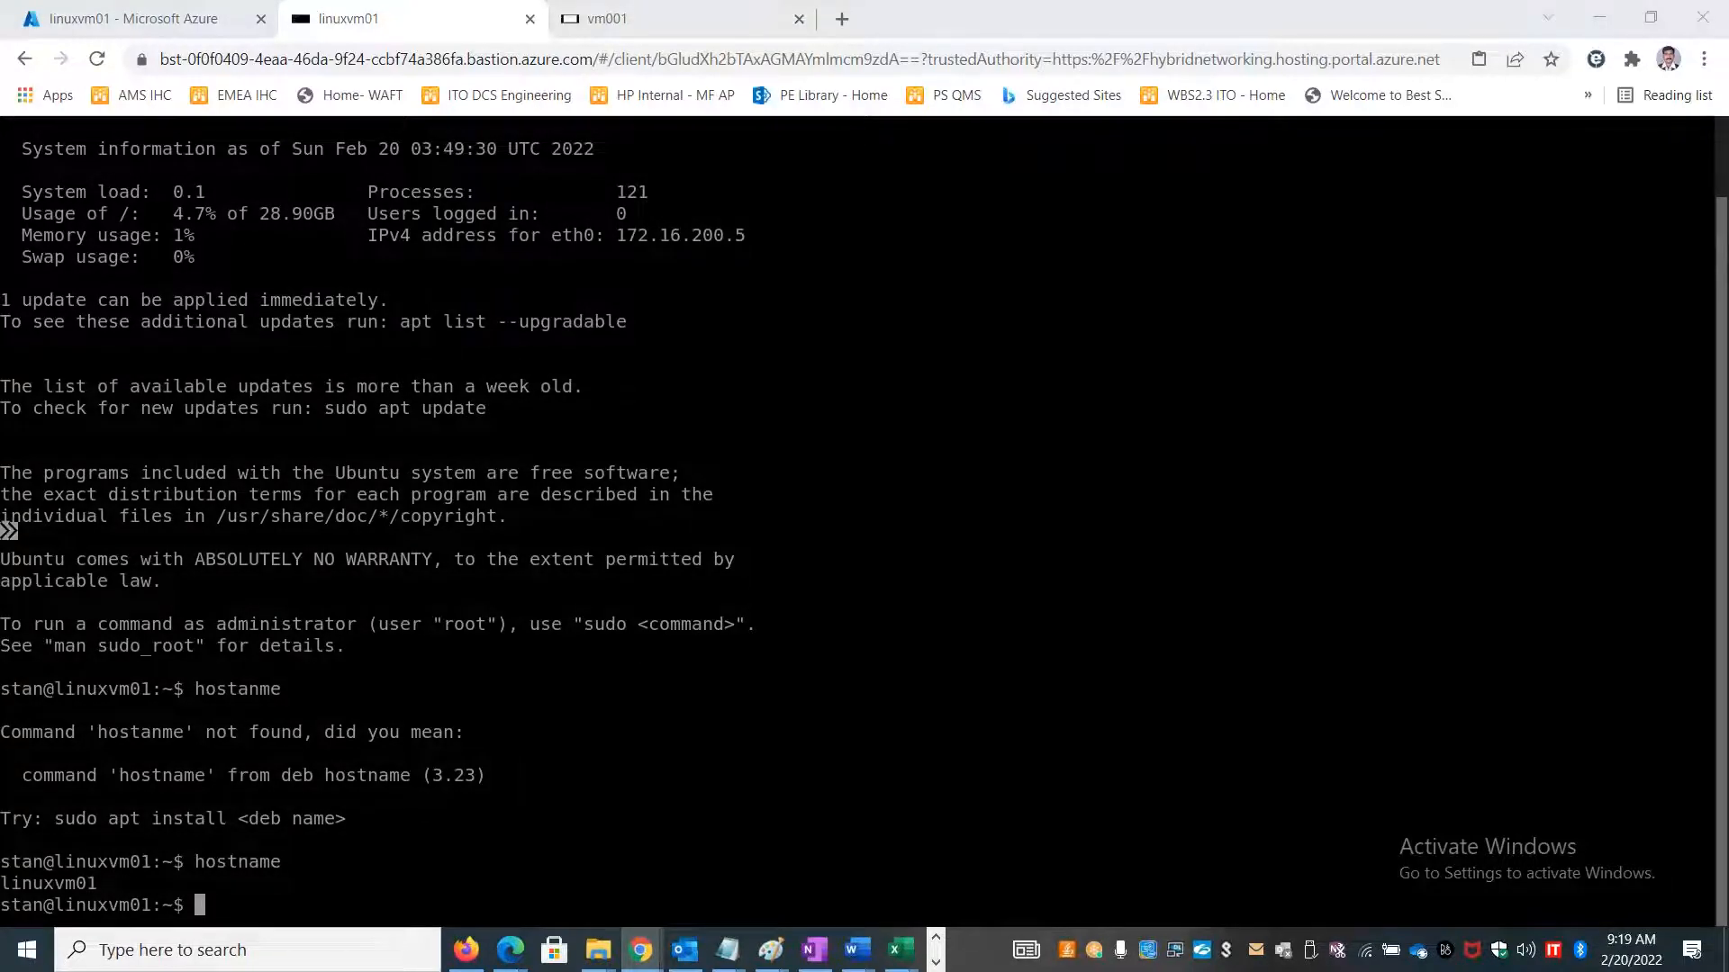
pyautogui.hotkey('alt', 'Tab')
pyautogui.hotkey('alt', 'Tab')
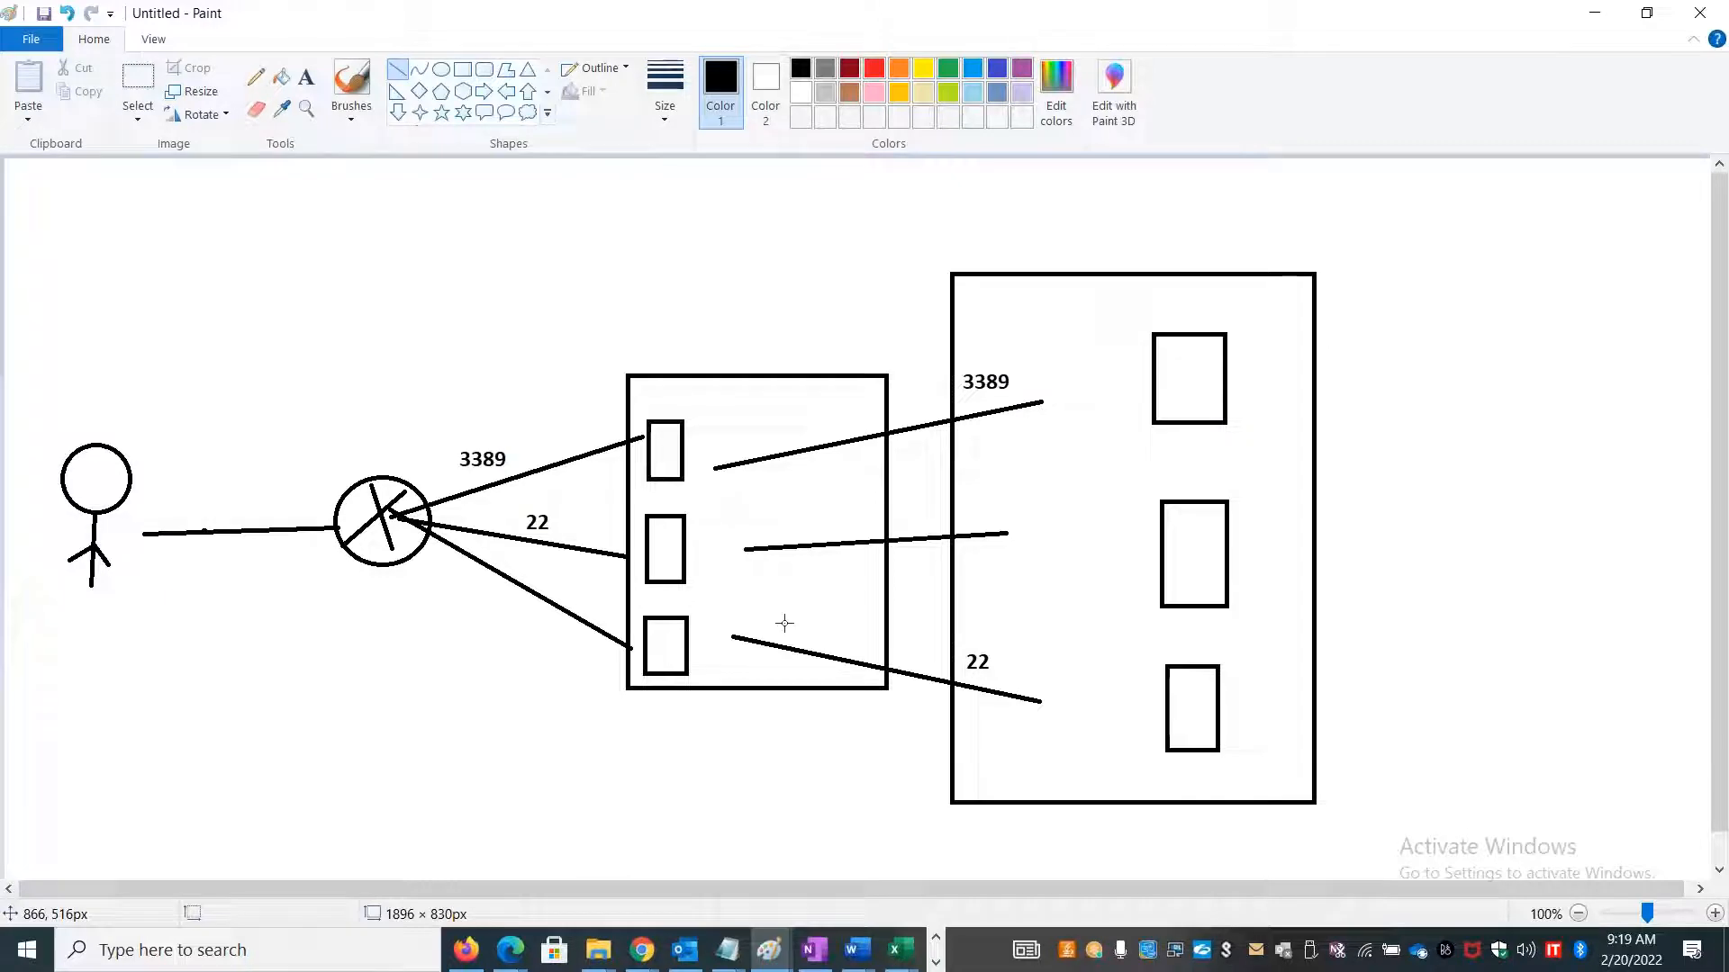
pyautogui.hotkey('alt', 'Tab')
pyautogui.hotkey('alt', 'Tab')
pyautogui.hotkey('alt', 'Tab')
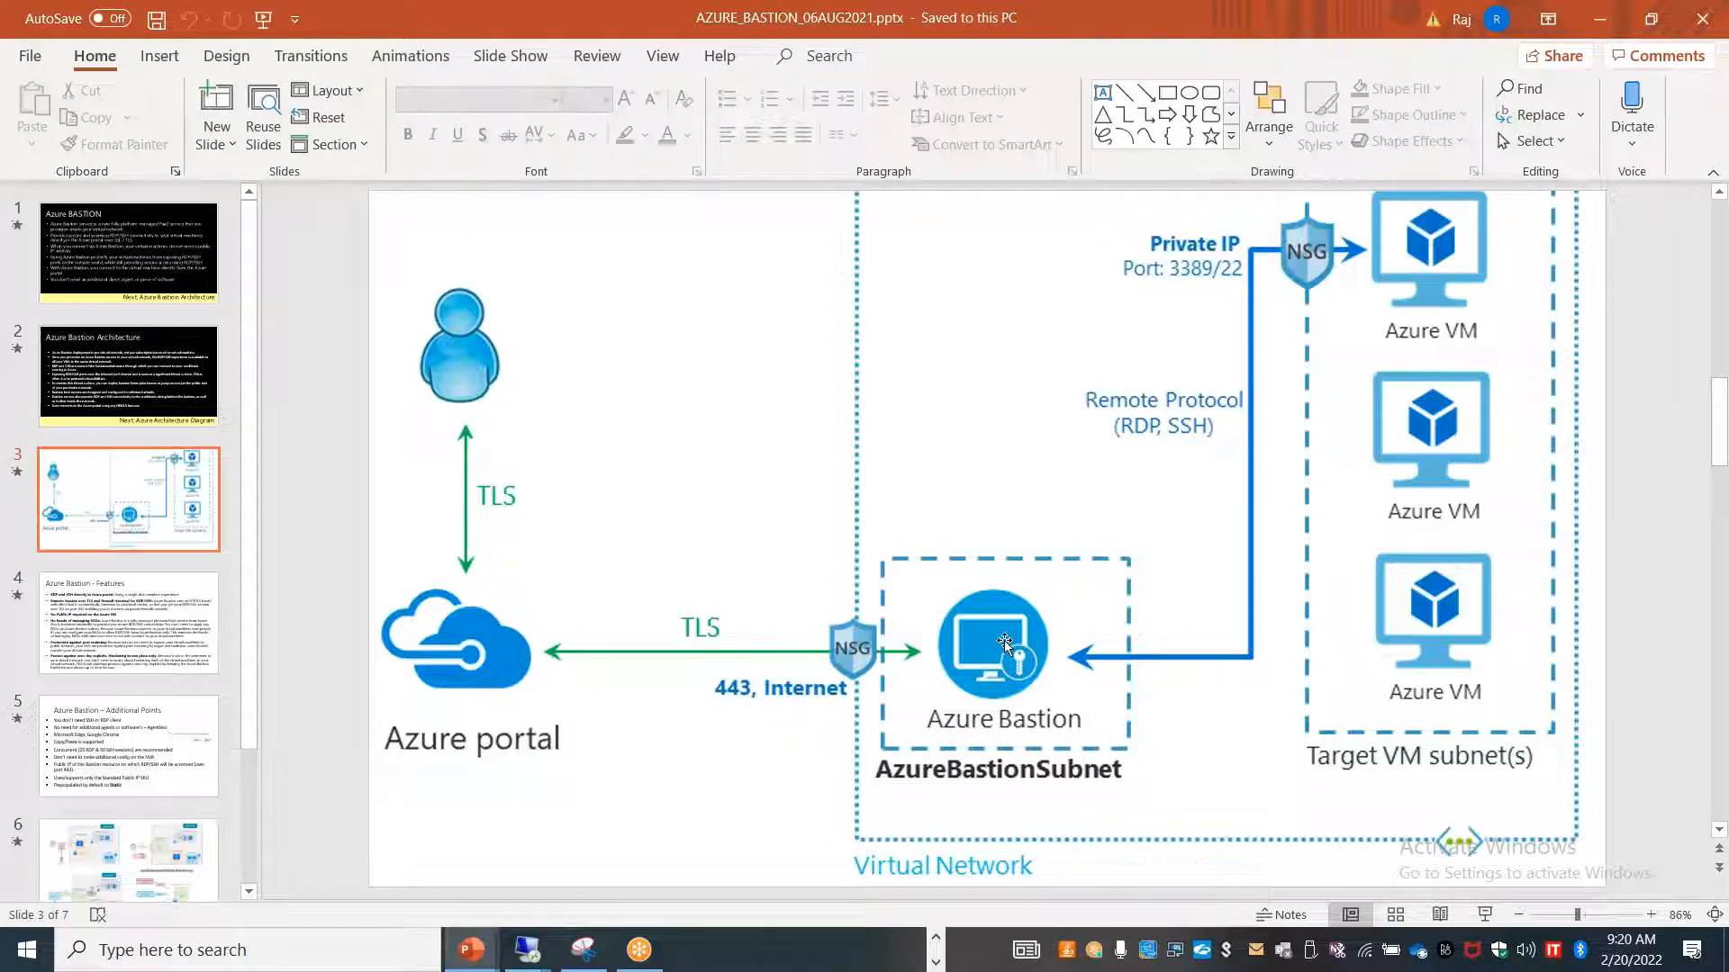
pyautogui.hotkey('alt', 'Tab')
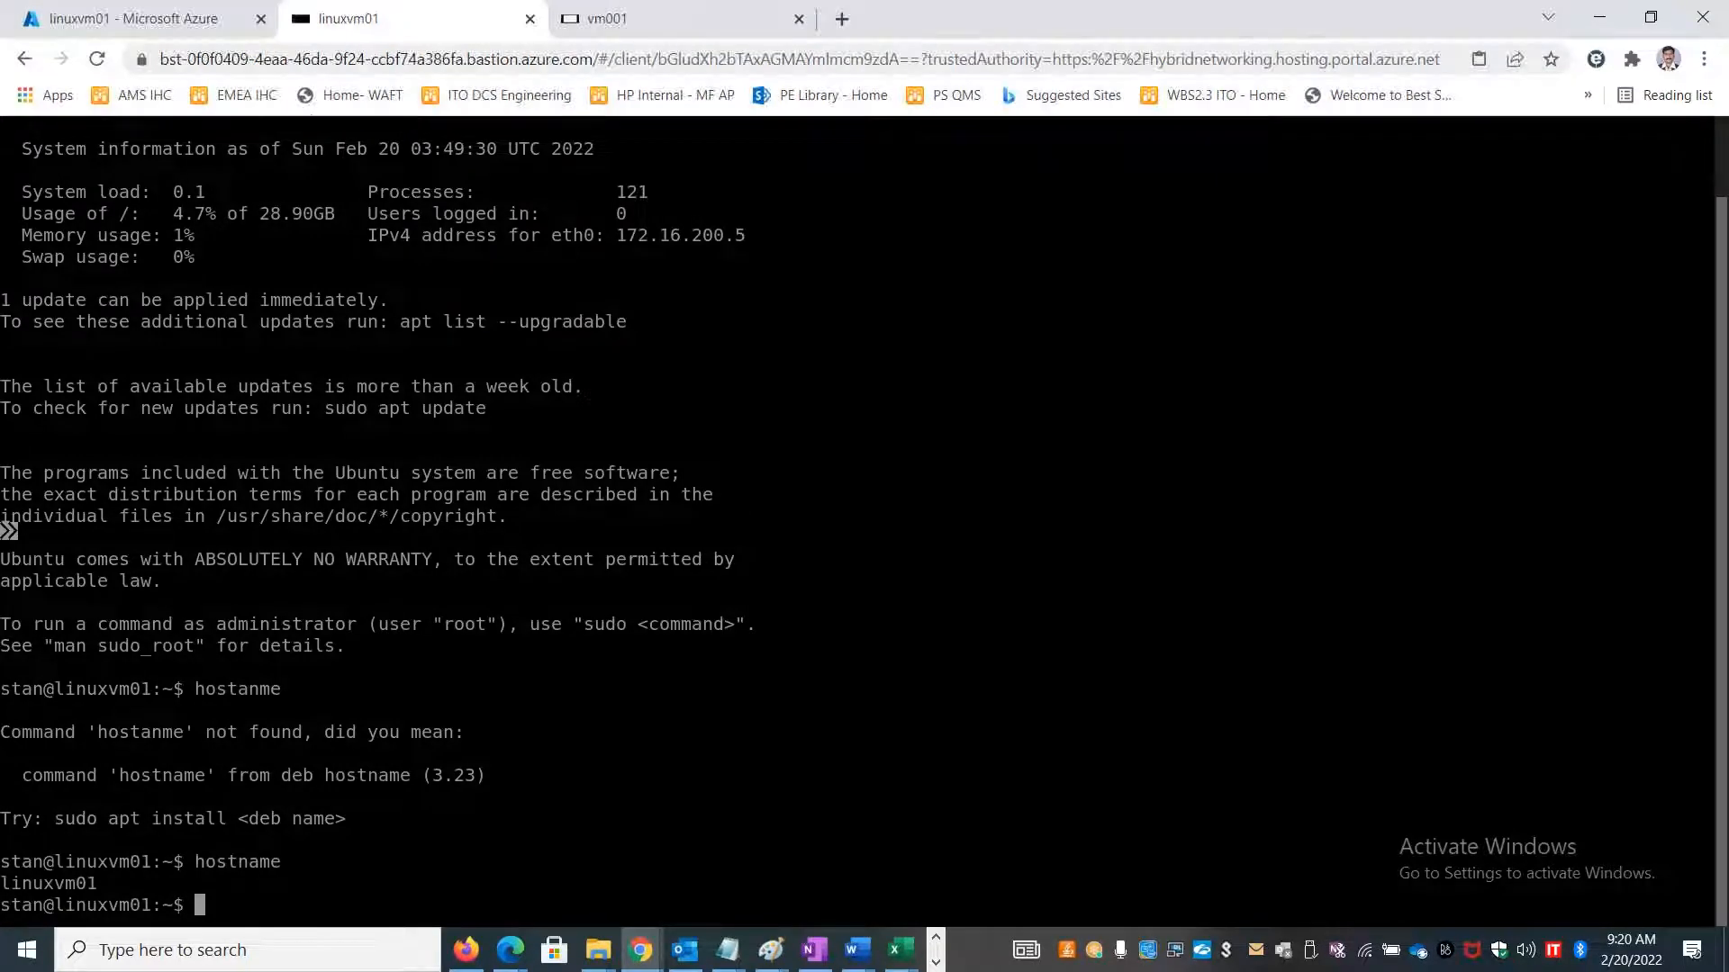
# Switch to the Excel notes and enter "Only 443 port is needed to connect - HTTP+SSL / TLS" in cell C15.
pyautogui.hotkey('alt', 'Tab')
pyautogui.hotkey('alt', 'Tab')
pyautogui.hotkey('alt', 'Tab')
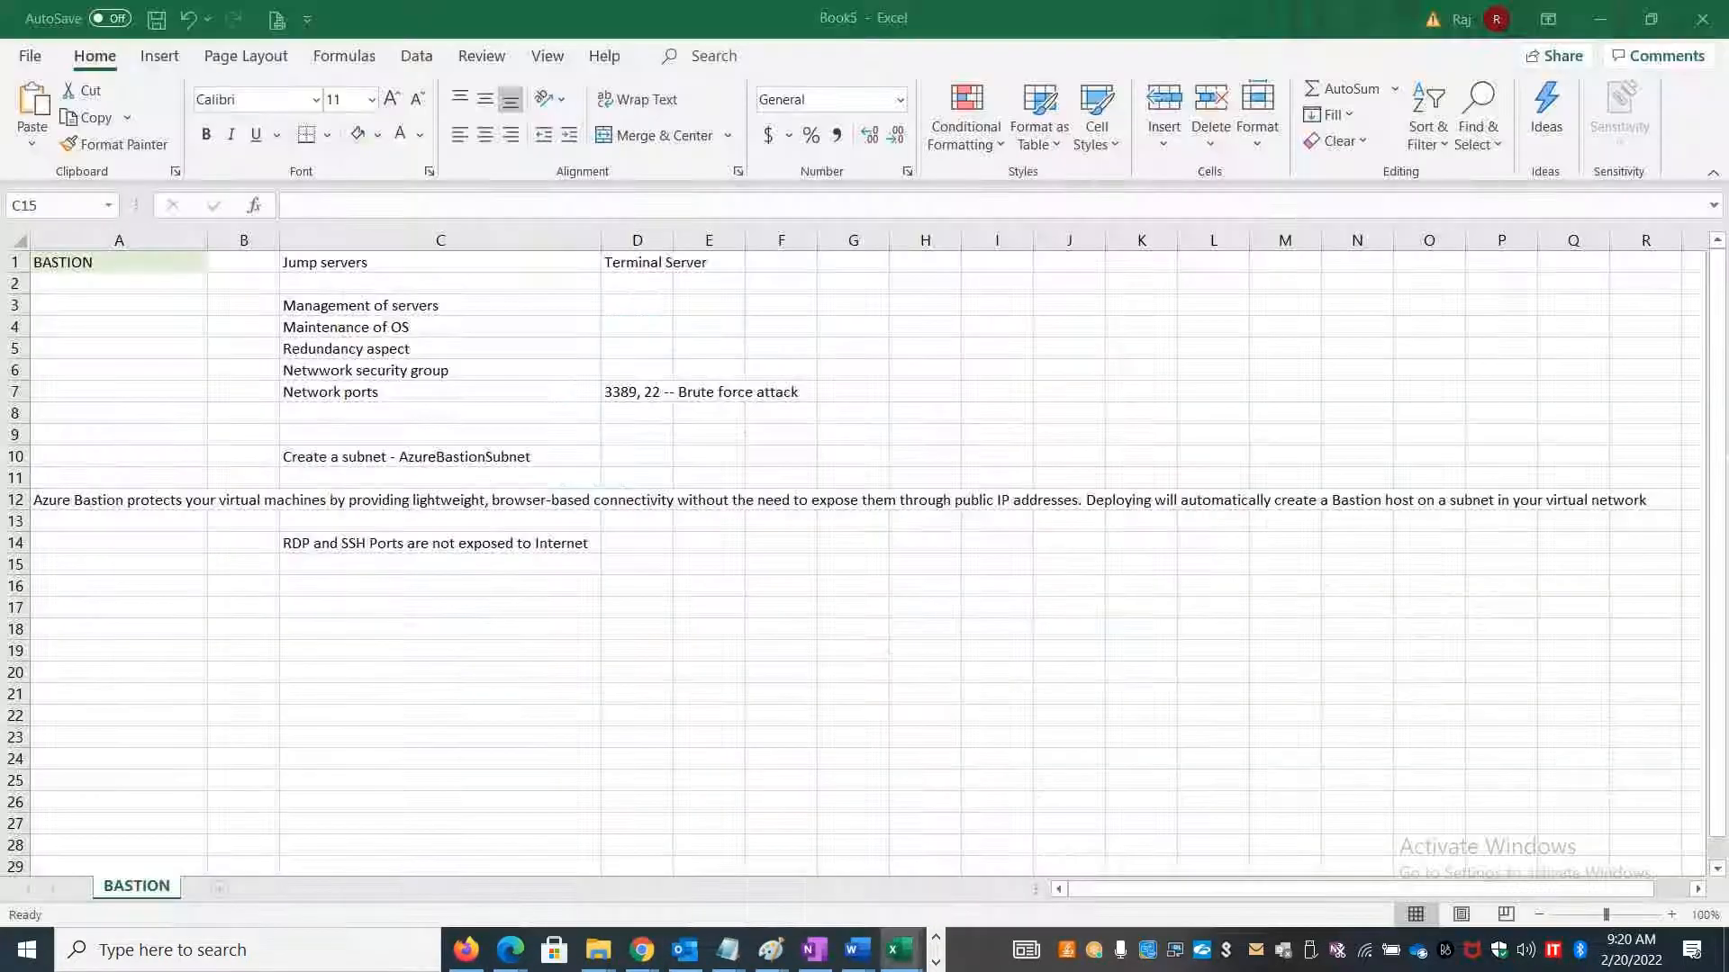
pyautogui.write('Only ')
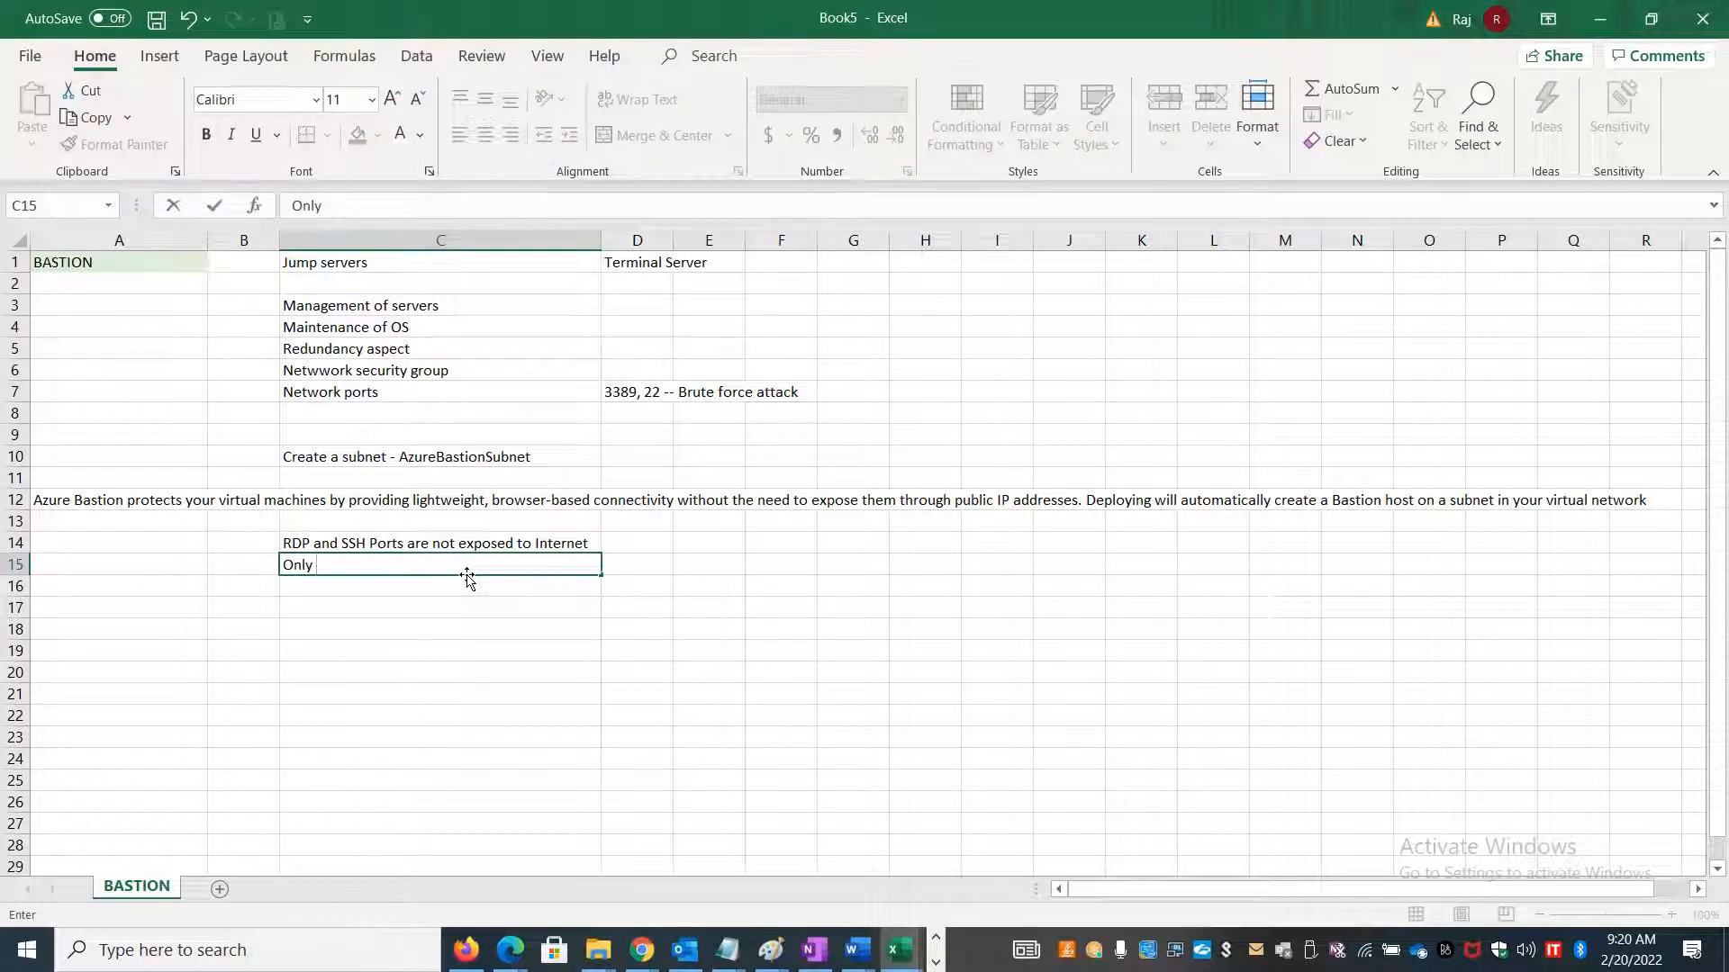
pyautogui.write('443 port is needed to co')
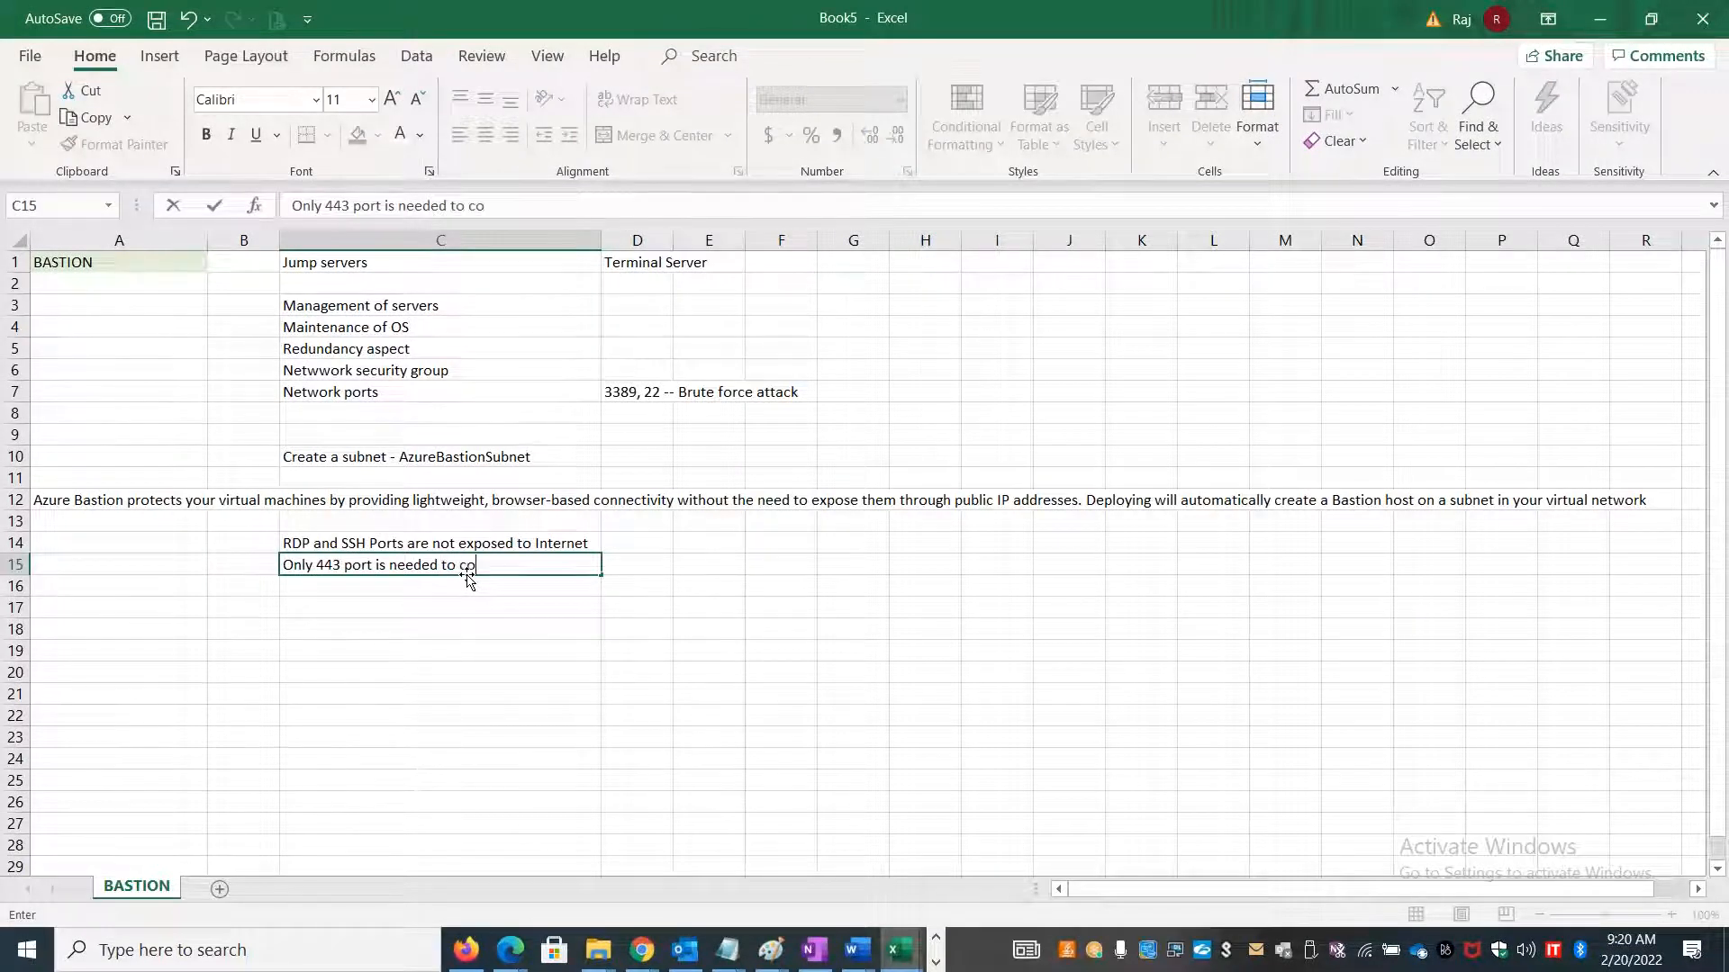
pyautogui.write('nnect - HTT')
pyautogui.press('BackSpace')
pyautogui.press('BackSpace')
pyautogui.press('BackSpace')
pyautogui.write('+SSL / TLS')
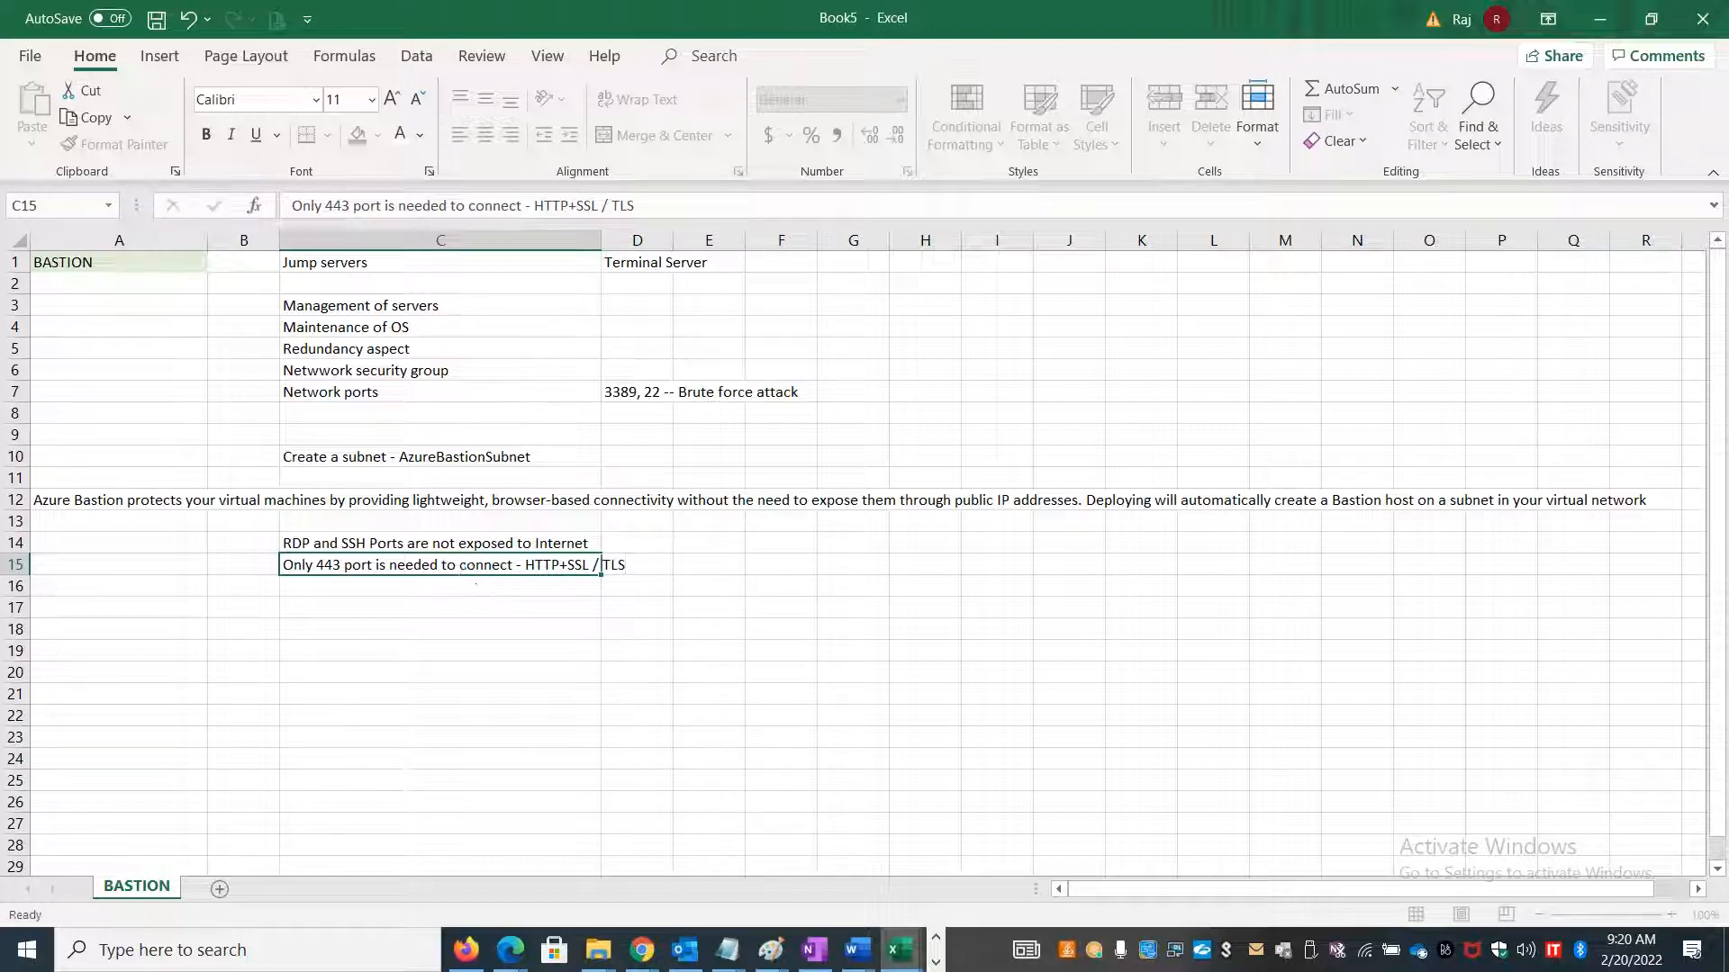
# Enter "HTTPS" in cell E15 beside the port 443 note.
pyautogui.press('Tab')
pyautogui.press('Tab')
pyautogui.write('HTTP')
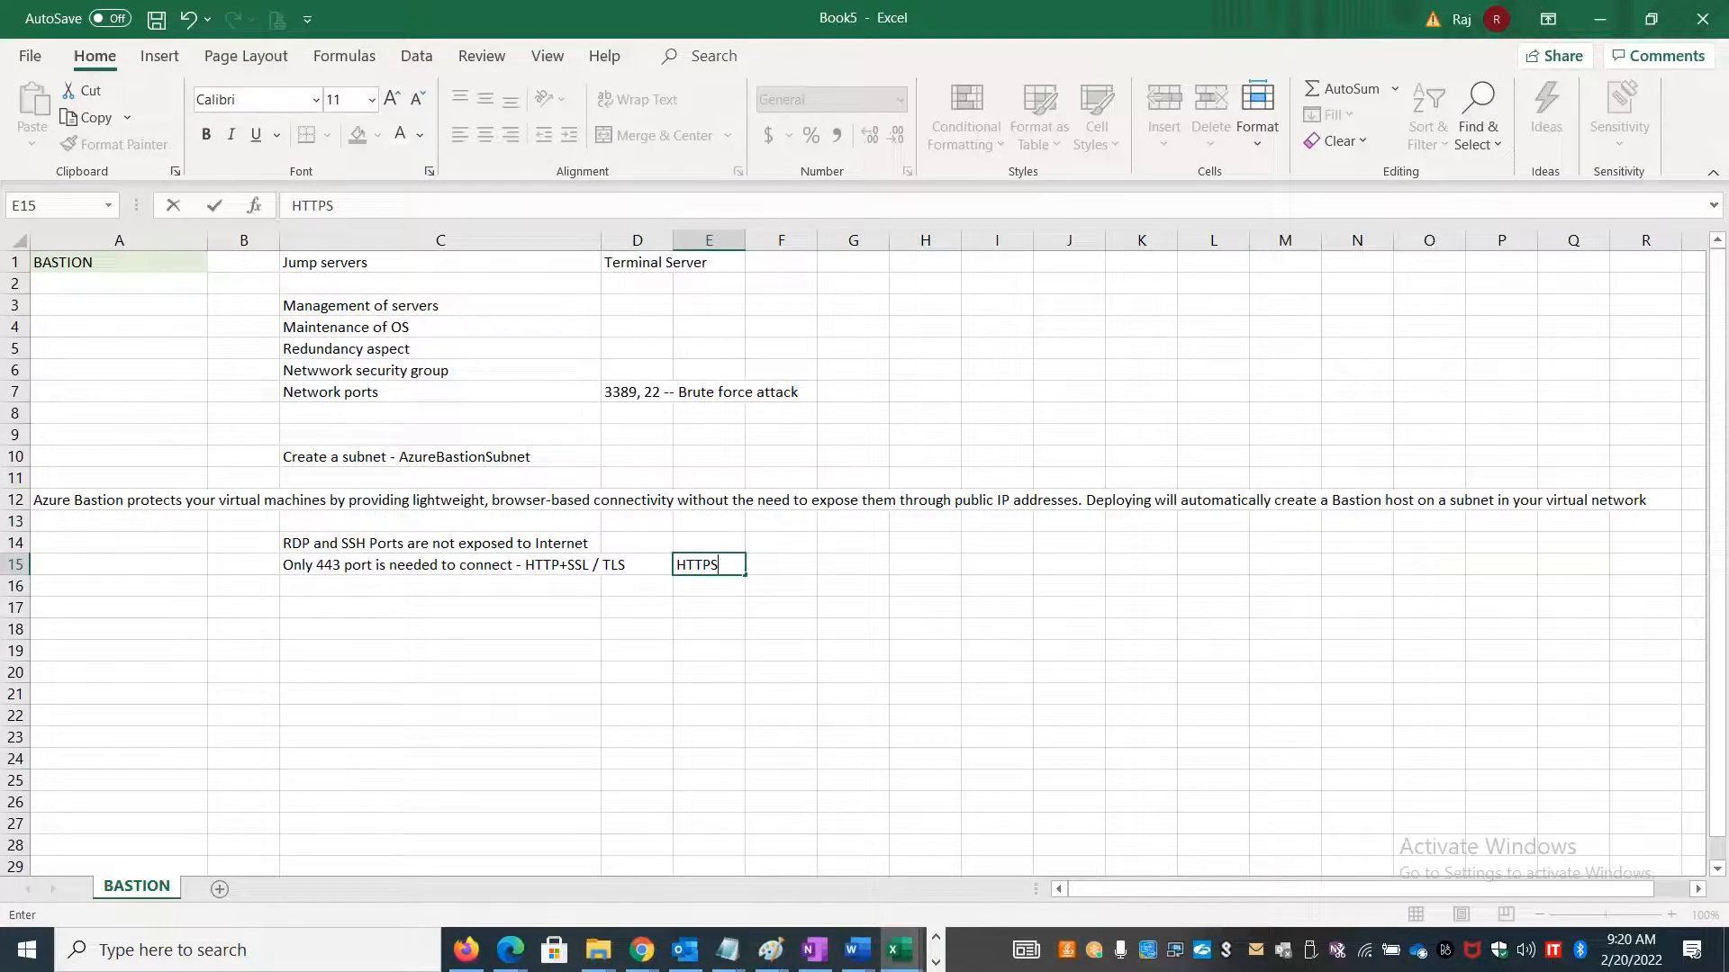
pyautogui.click(474, 543)
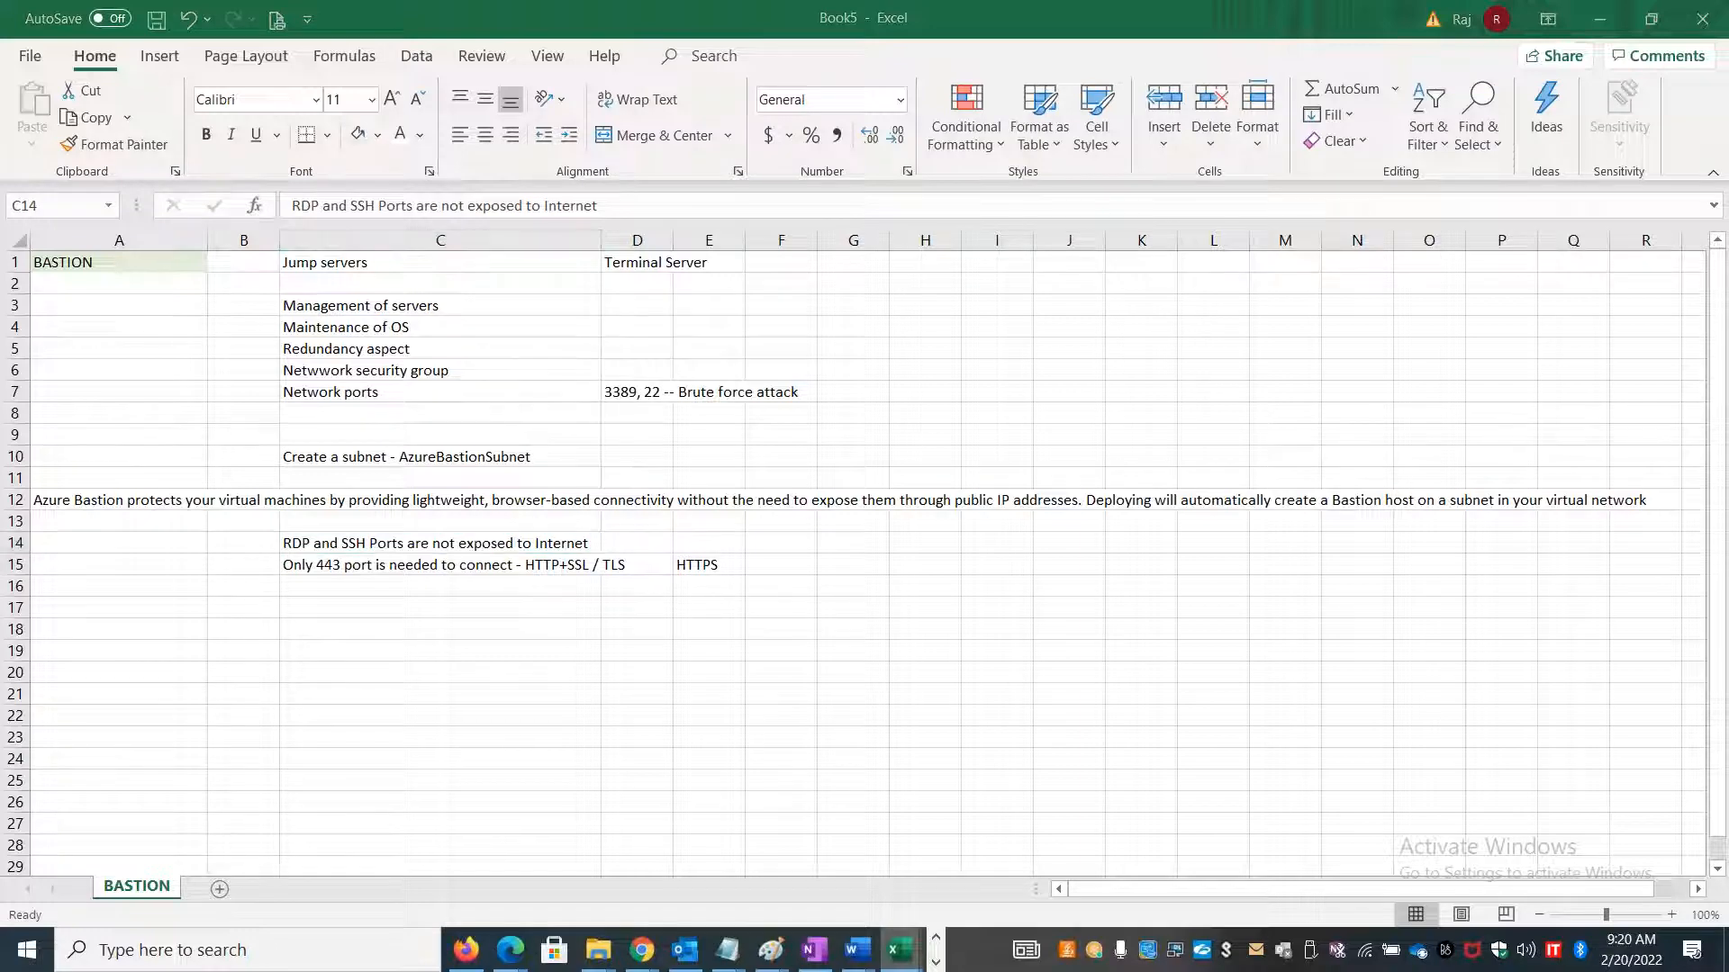
# Examine the port 443 path from the Azure portal to AzureBastionSubnet on the PowerPoint architecture slide, and return to the browser.
pyautogui.hotkey('alt', 'Tab')
pyautogui.hotkey('alt', 'Tab')
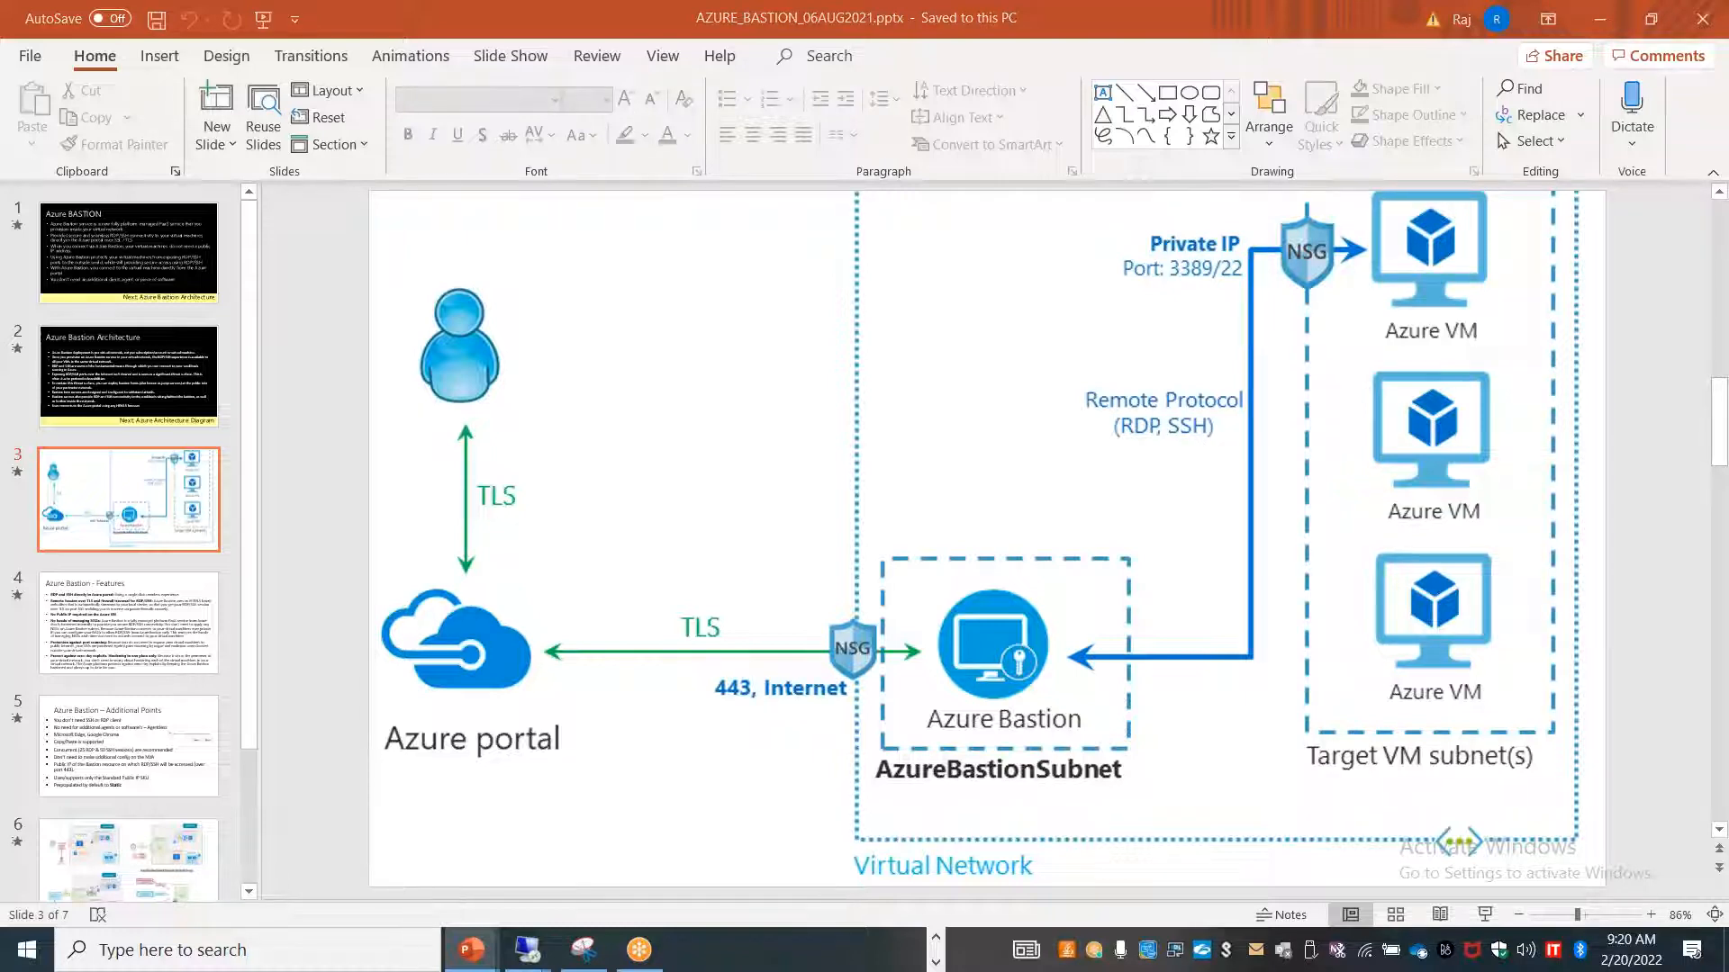
pyautogui.hotkey('alt', 'Tab')
pyautogui.hotkey('alt', 'Tab')
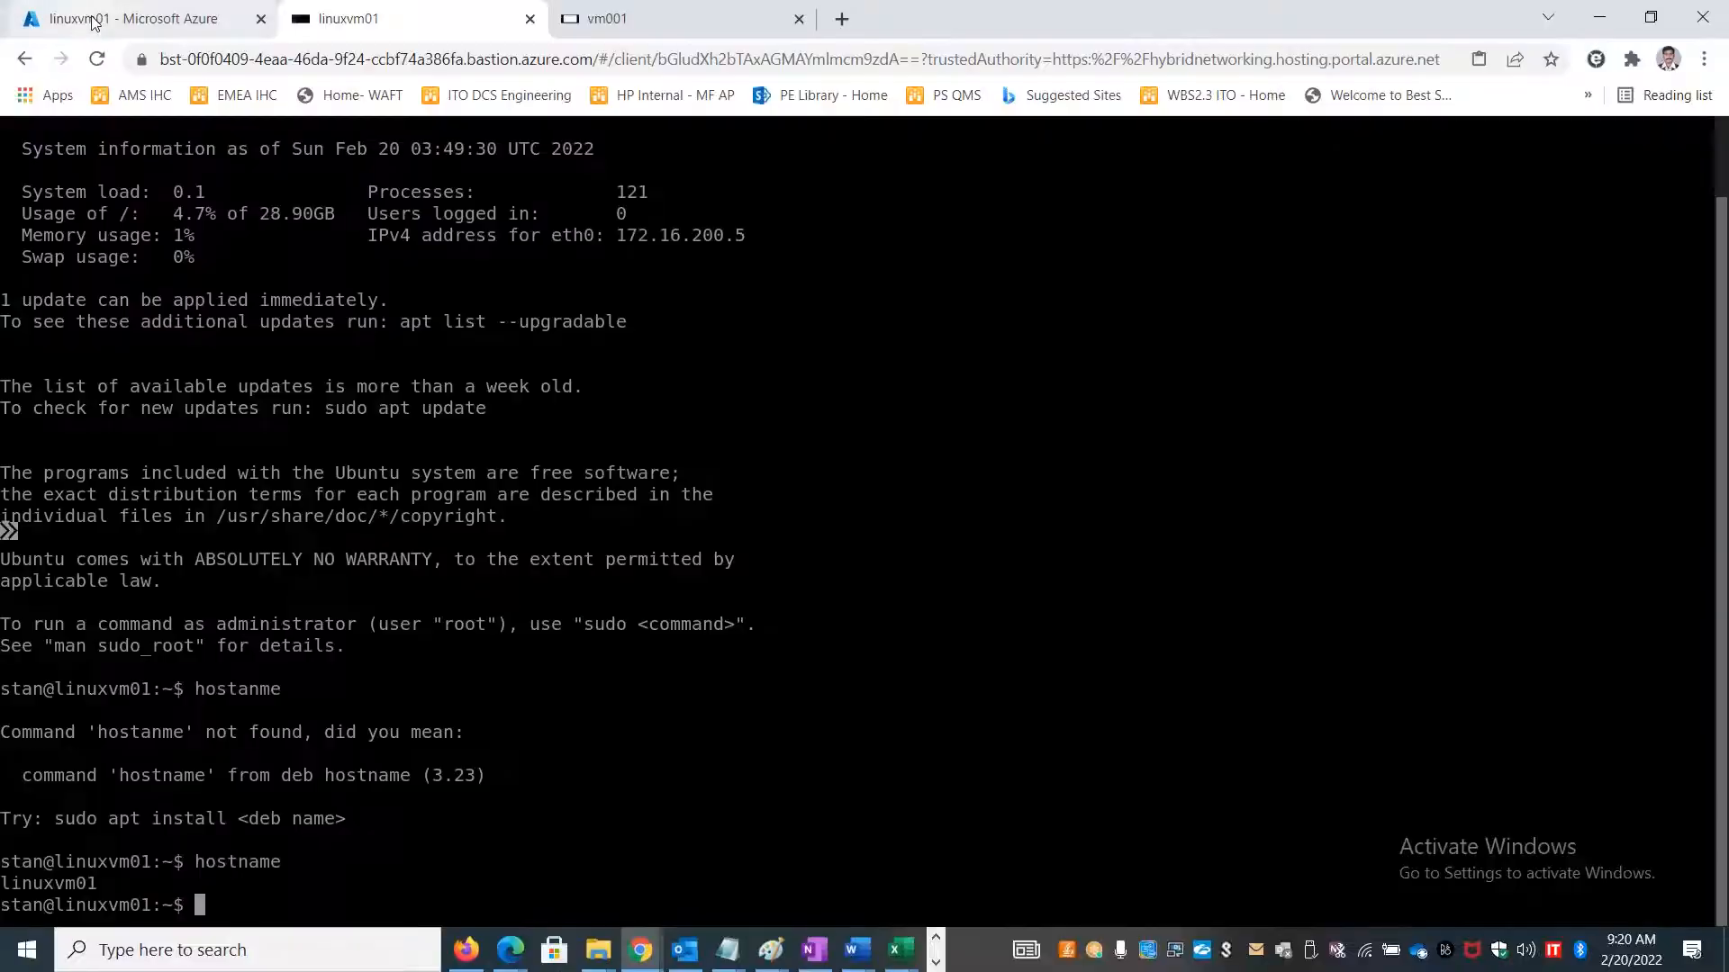
# Examine the inbound port rules in the networking settings of linuxvm01 in the Azure portal.
pyautogui.click(90, 18)
pyautogui.click(466, 520)
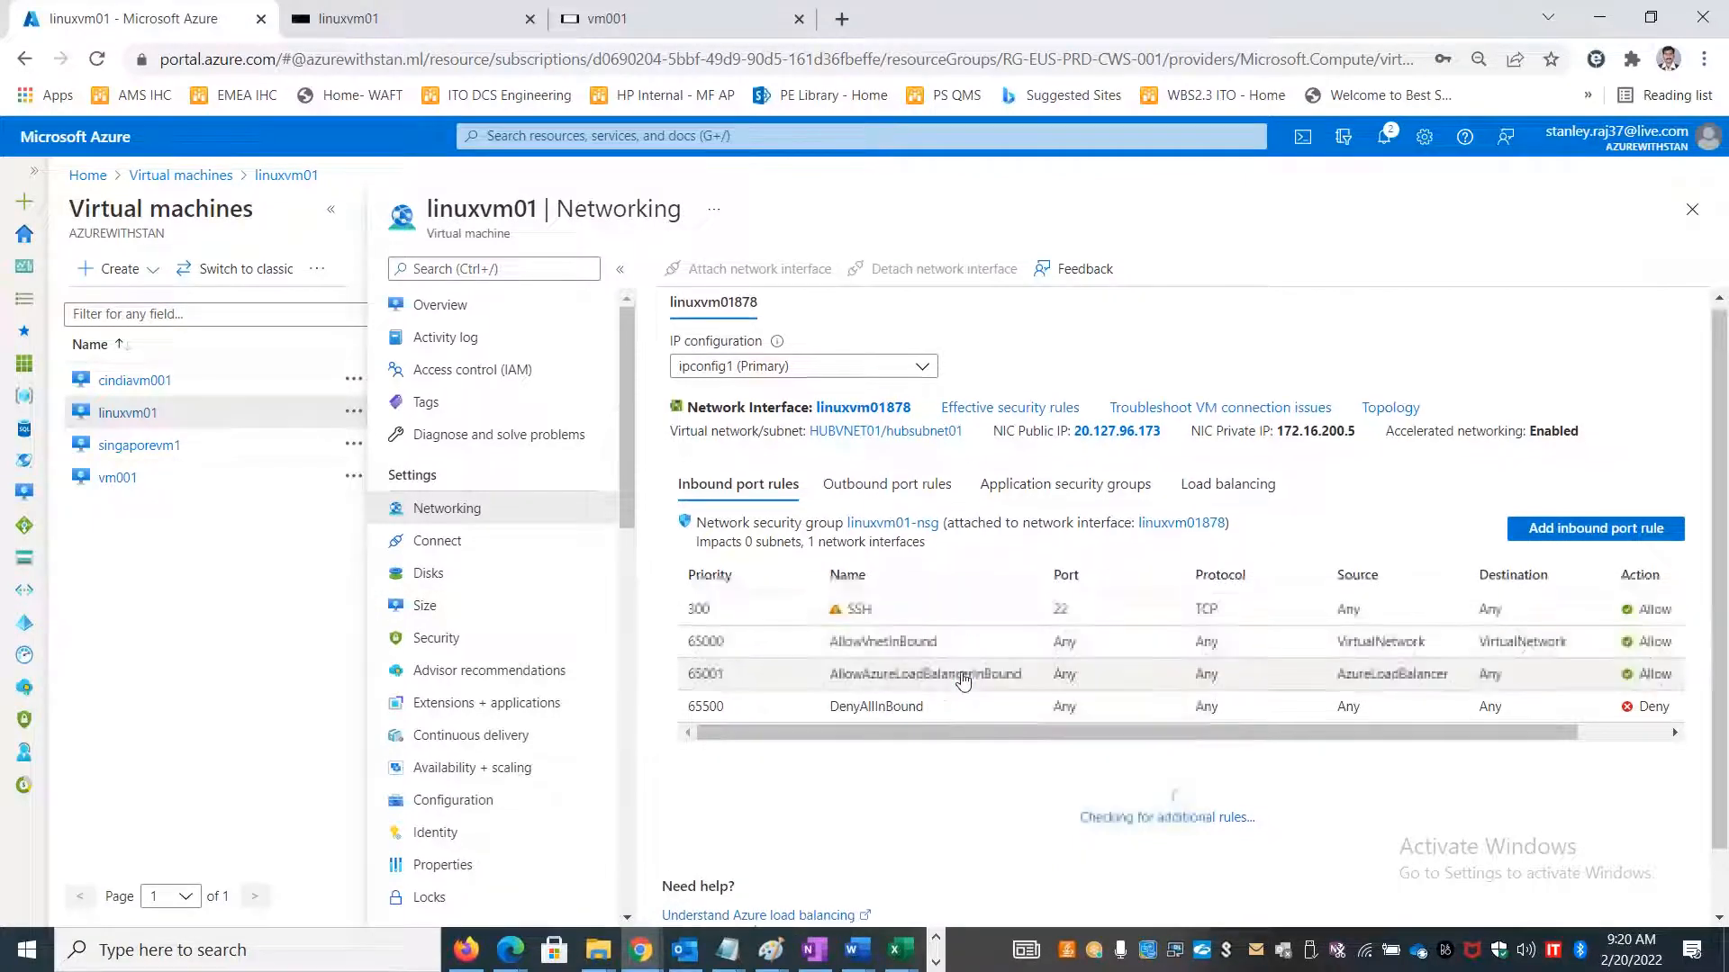
pyautogui.scroll(-1, 964, 675)
pyautogui.scroll(1, 943, 676)
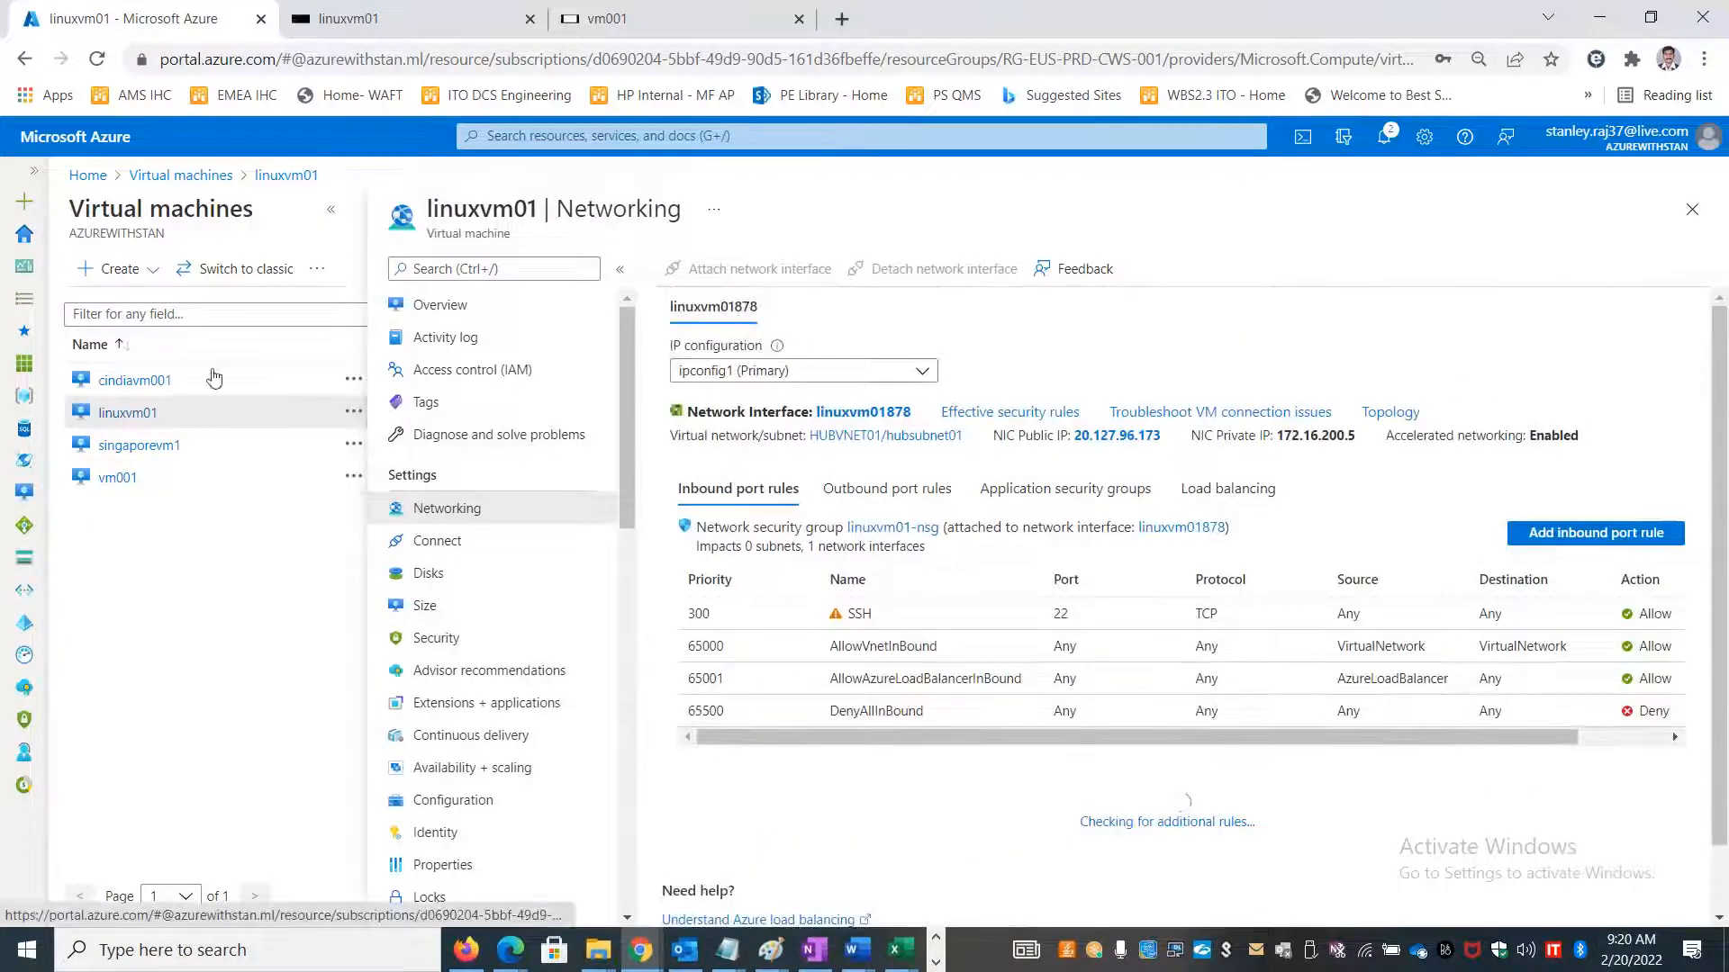
# Open the subnets of the HUBVNET01 virtual network and inspect the route table assigned to AzureBastionSubnet.
pyautogui.click(162, 183)
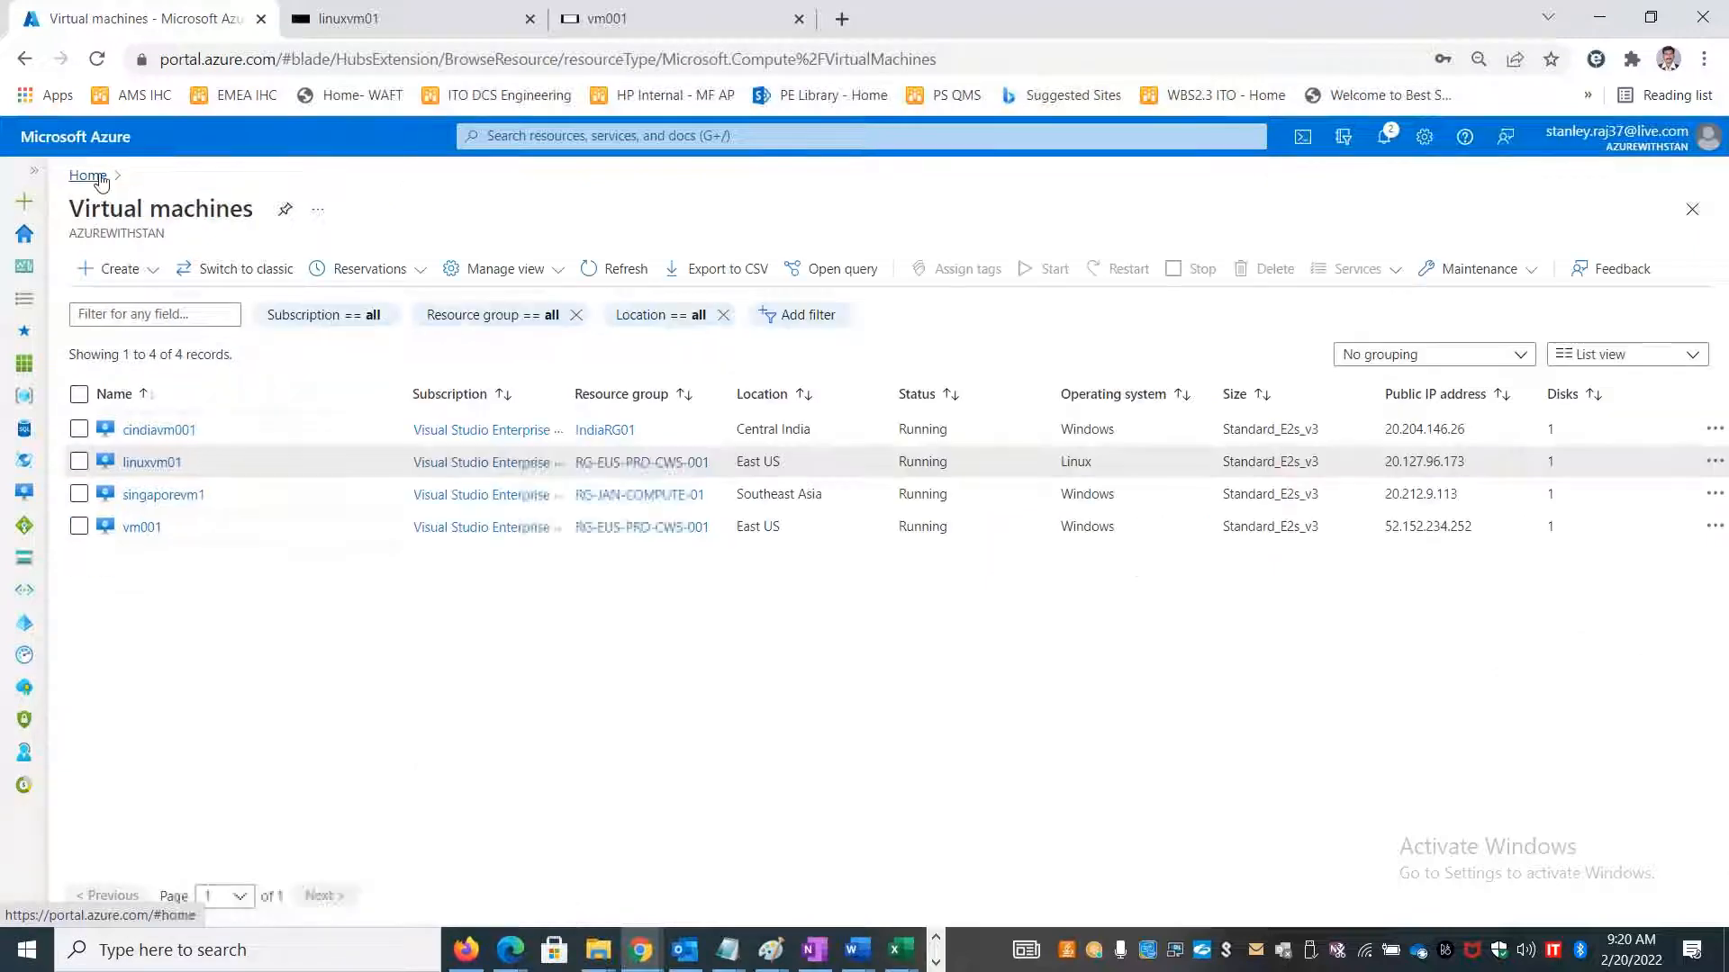
pyautogui.click(86, 176)
pyautogui.click(718, 286)
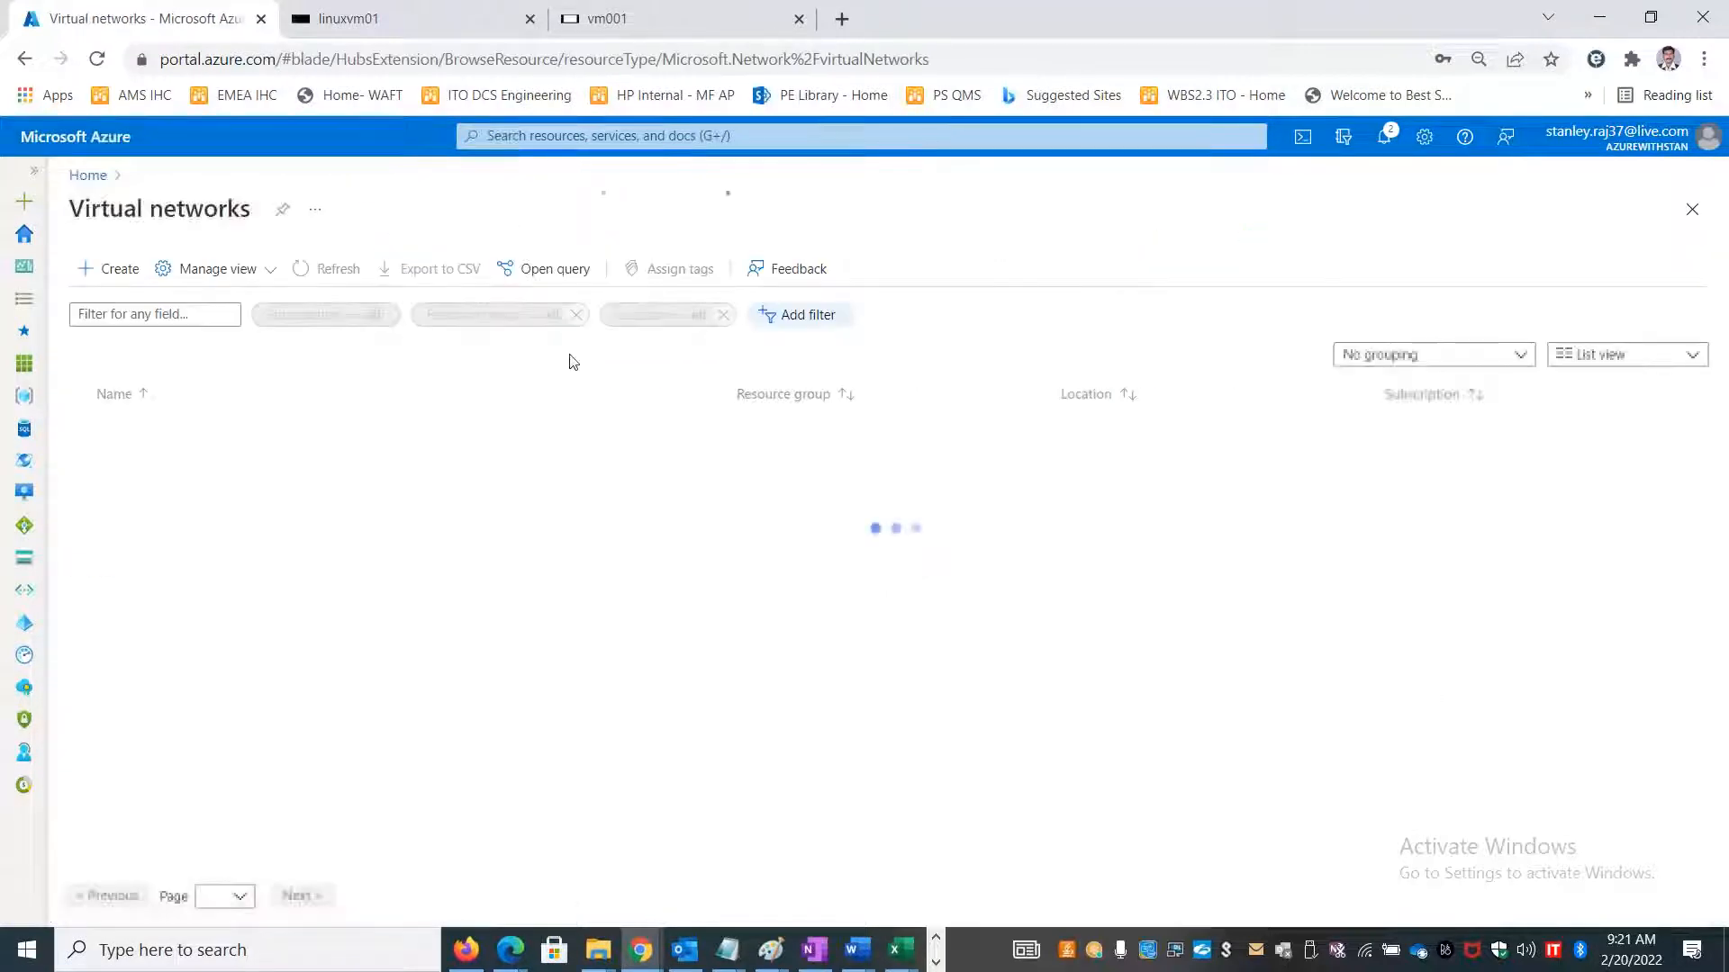
pyautogui.click(157, 430)
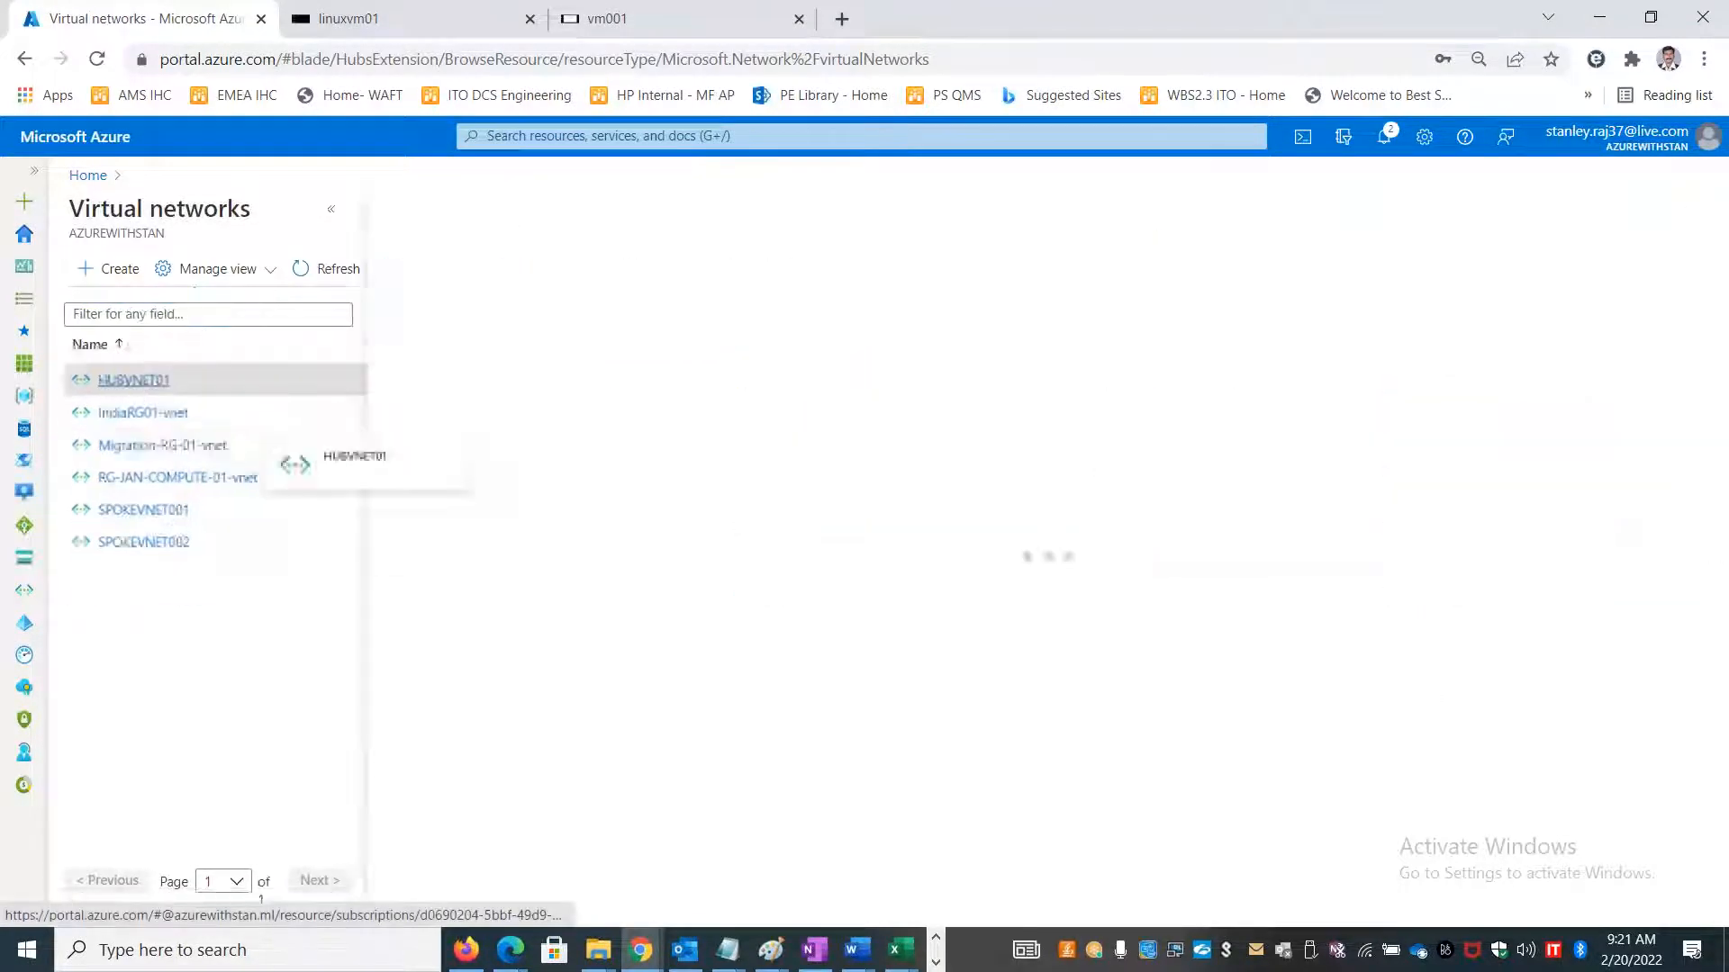
pyautogui.click(484, 574)
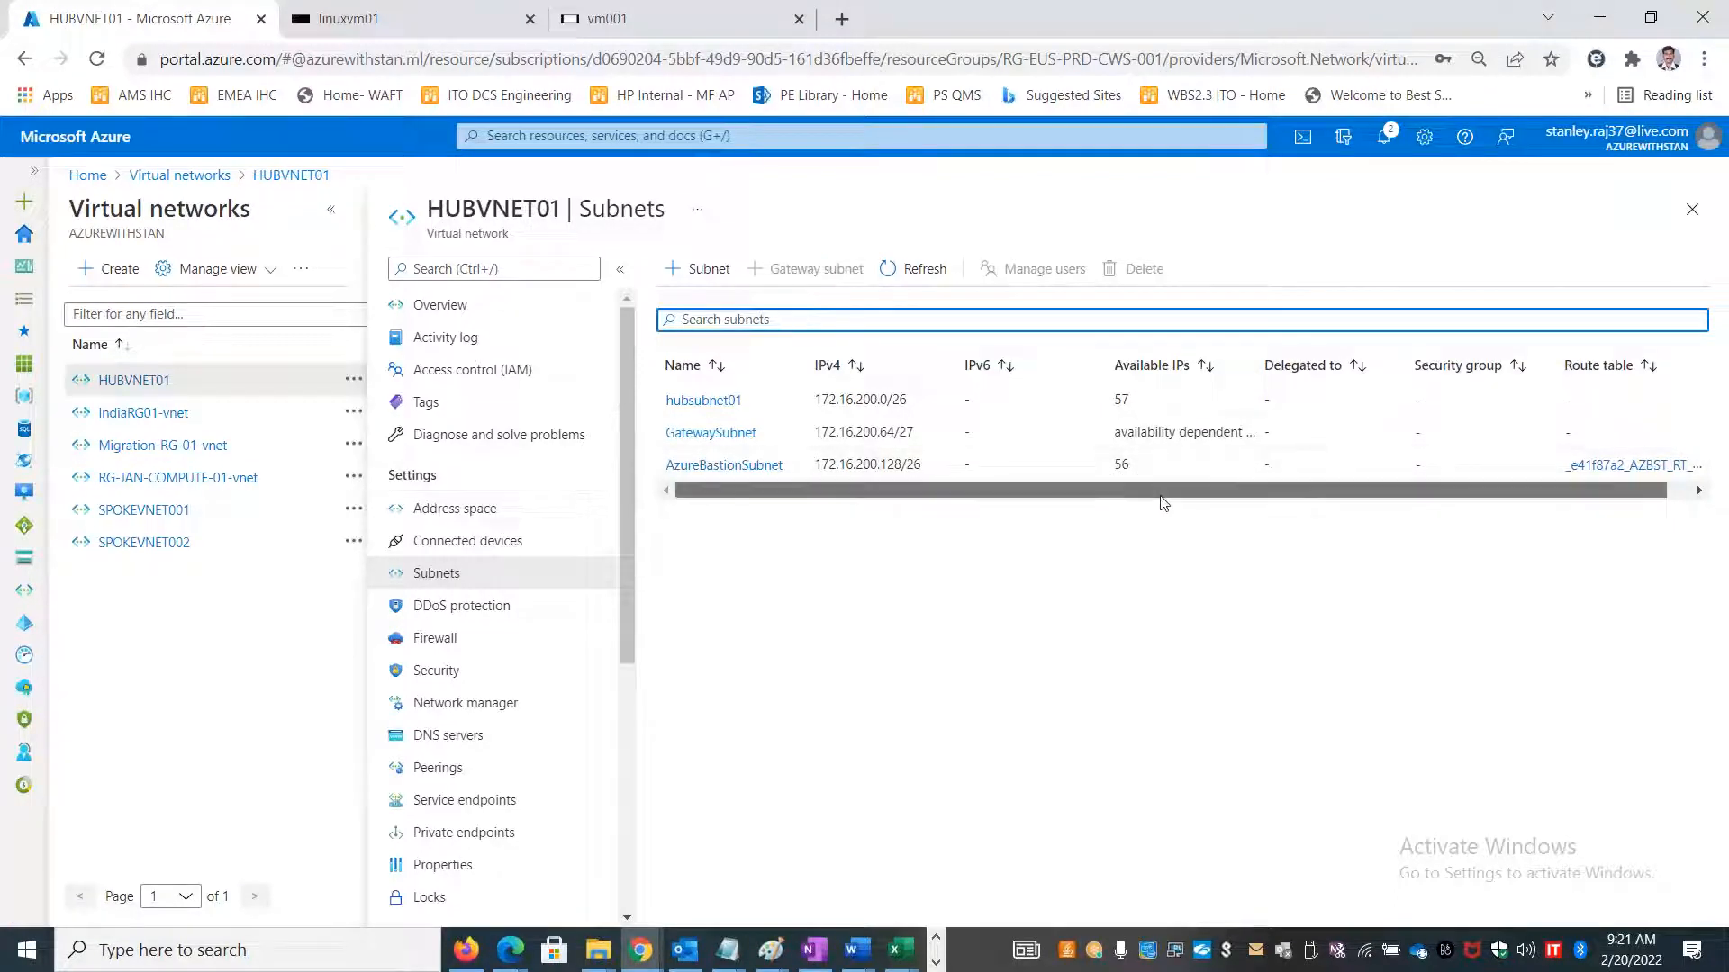
pyautogui.moveTo(1161, 491); pyautogui.dragTo(1185, 491)
pyautogui.click(1611, 466)
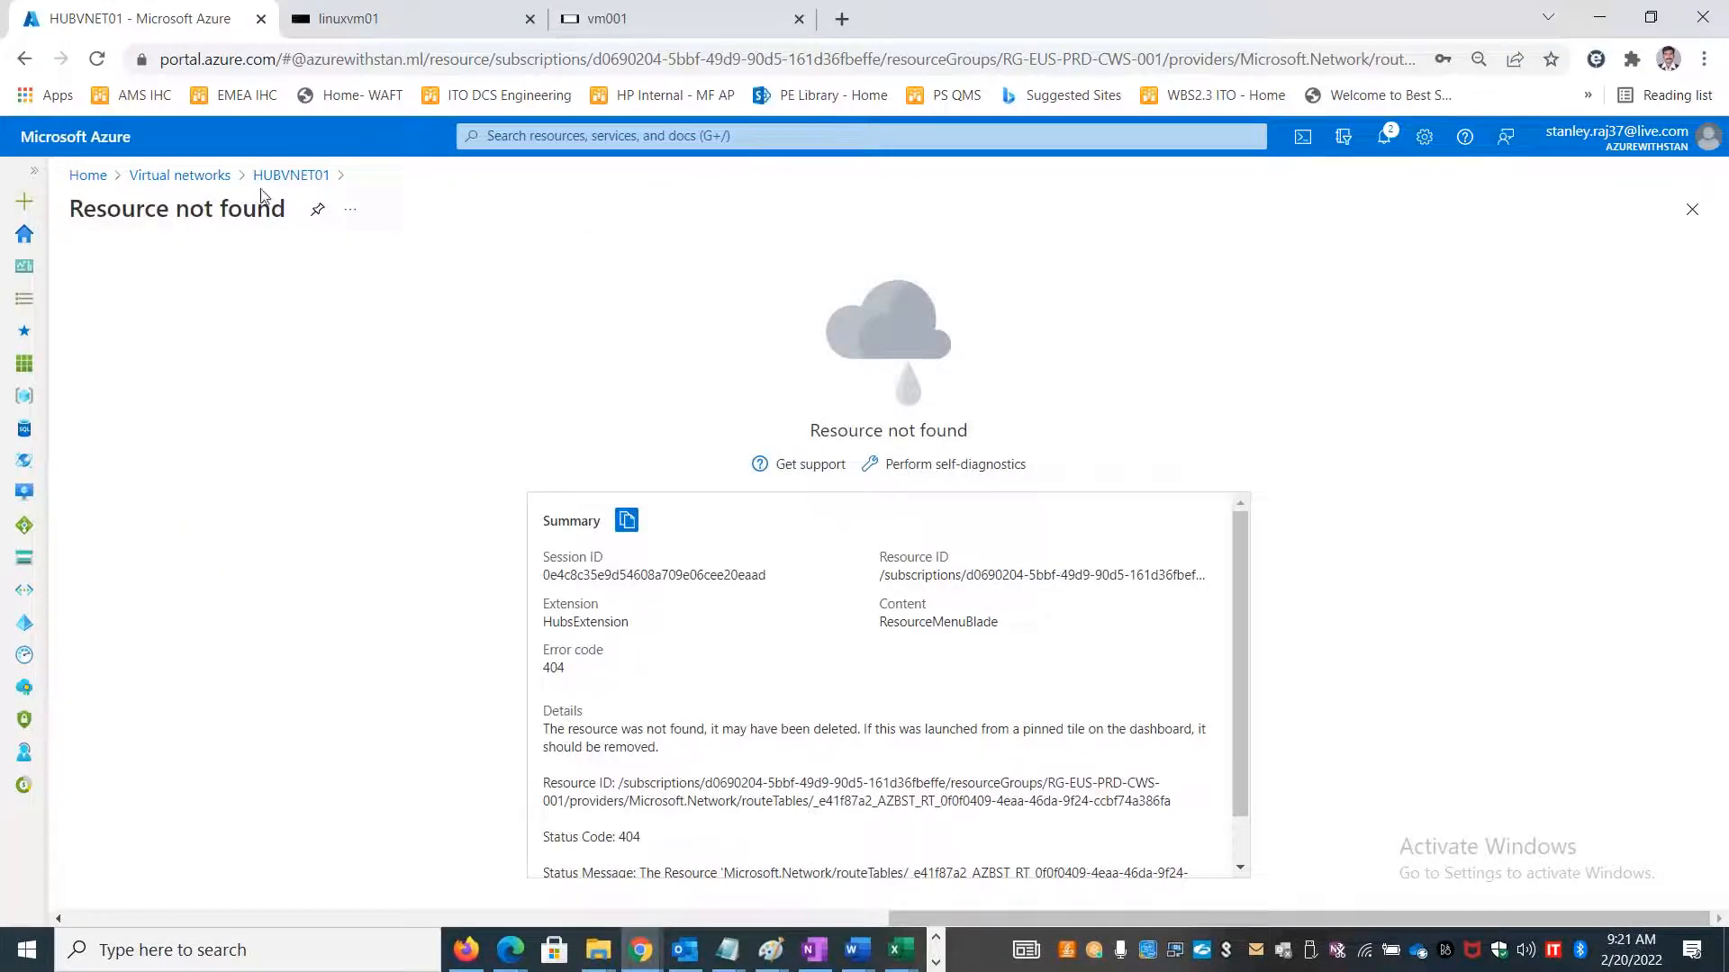
# Return to the HUBVNET01 virtual network and open the HUBVNET01-bastion resource from its connected devices.
pyautogui.click(201, 177)
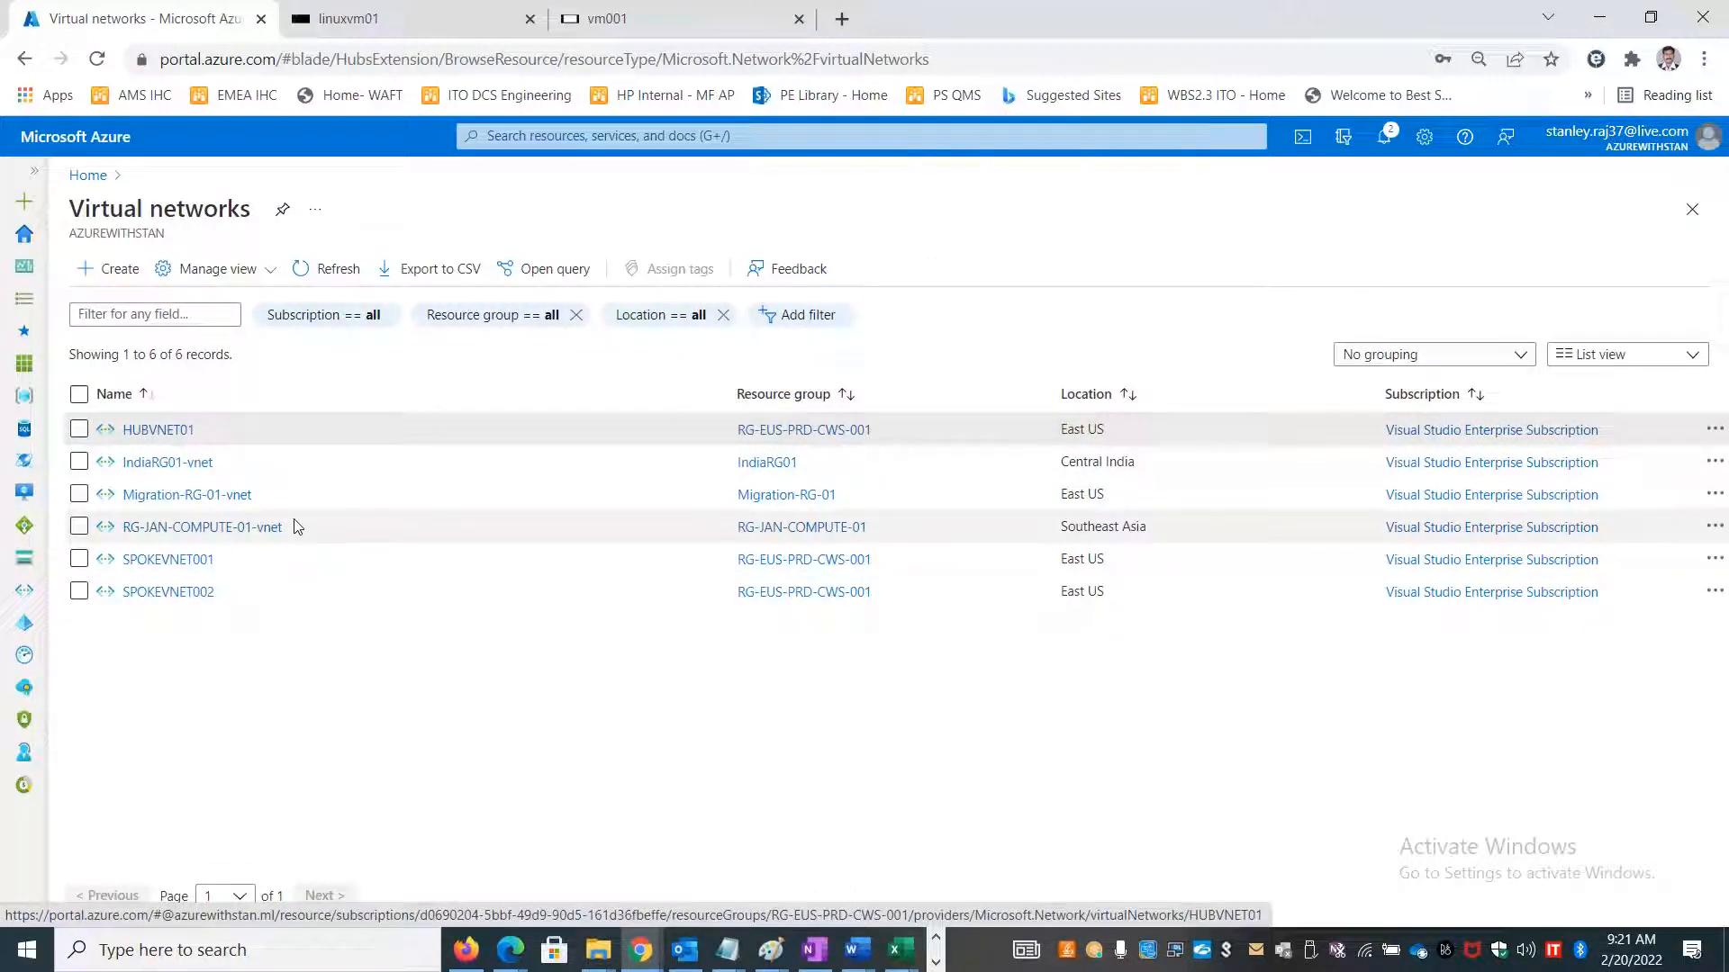
pyautogui.click(178, 436)
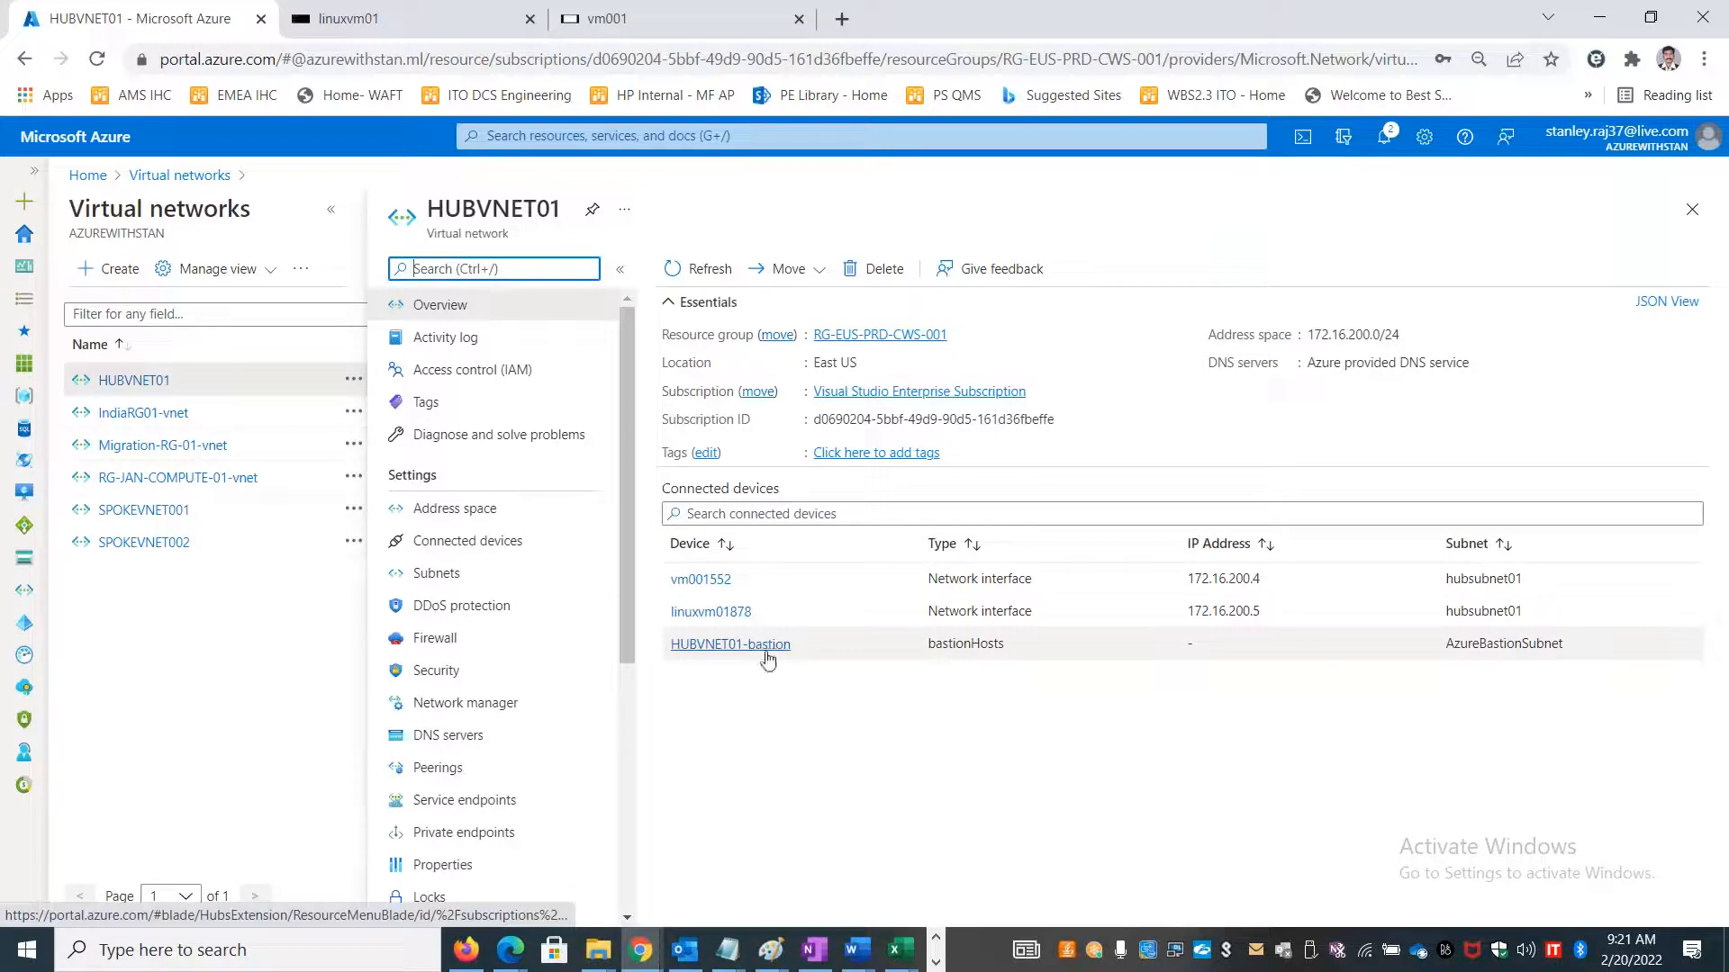
pyautogui.click(710, 645)
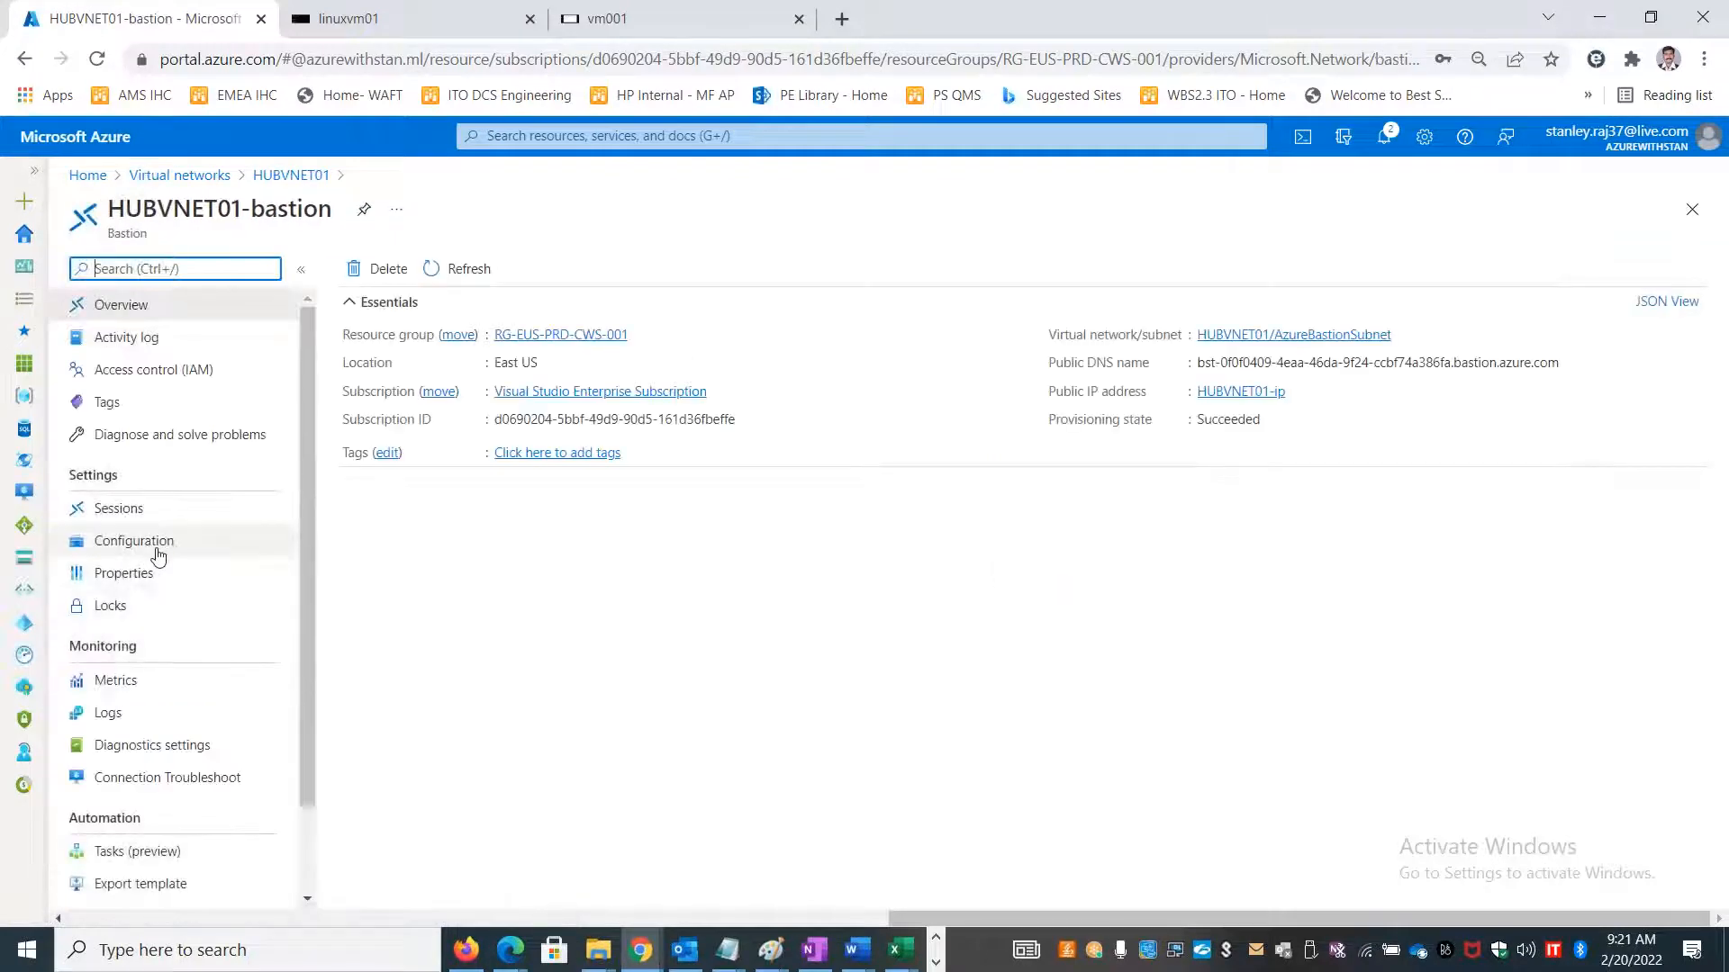
# Open the sessions of HUBVNET01-bastion and examine the target host, user, protocol and IP address of each connection.
pyautogui.click(140, 511)
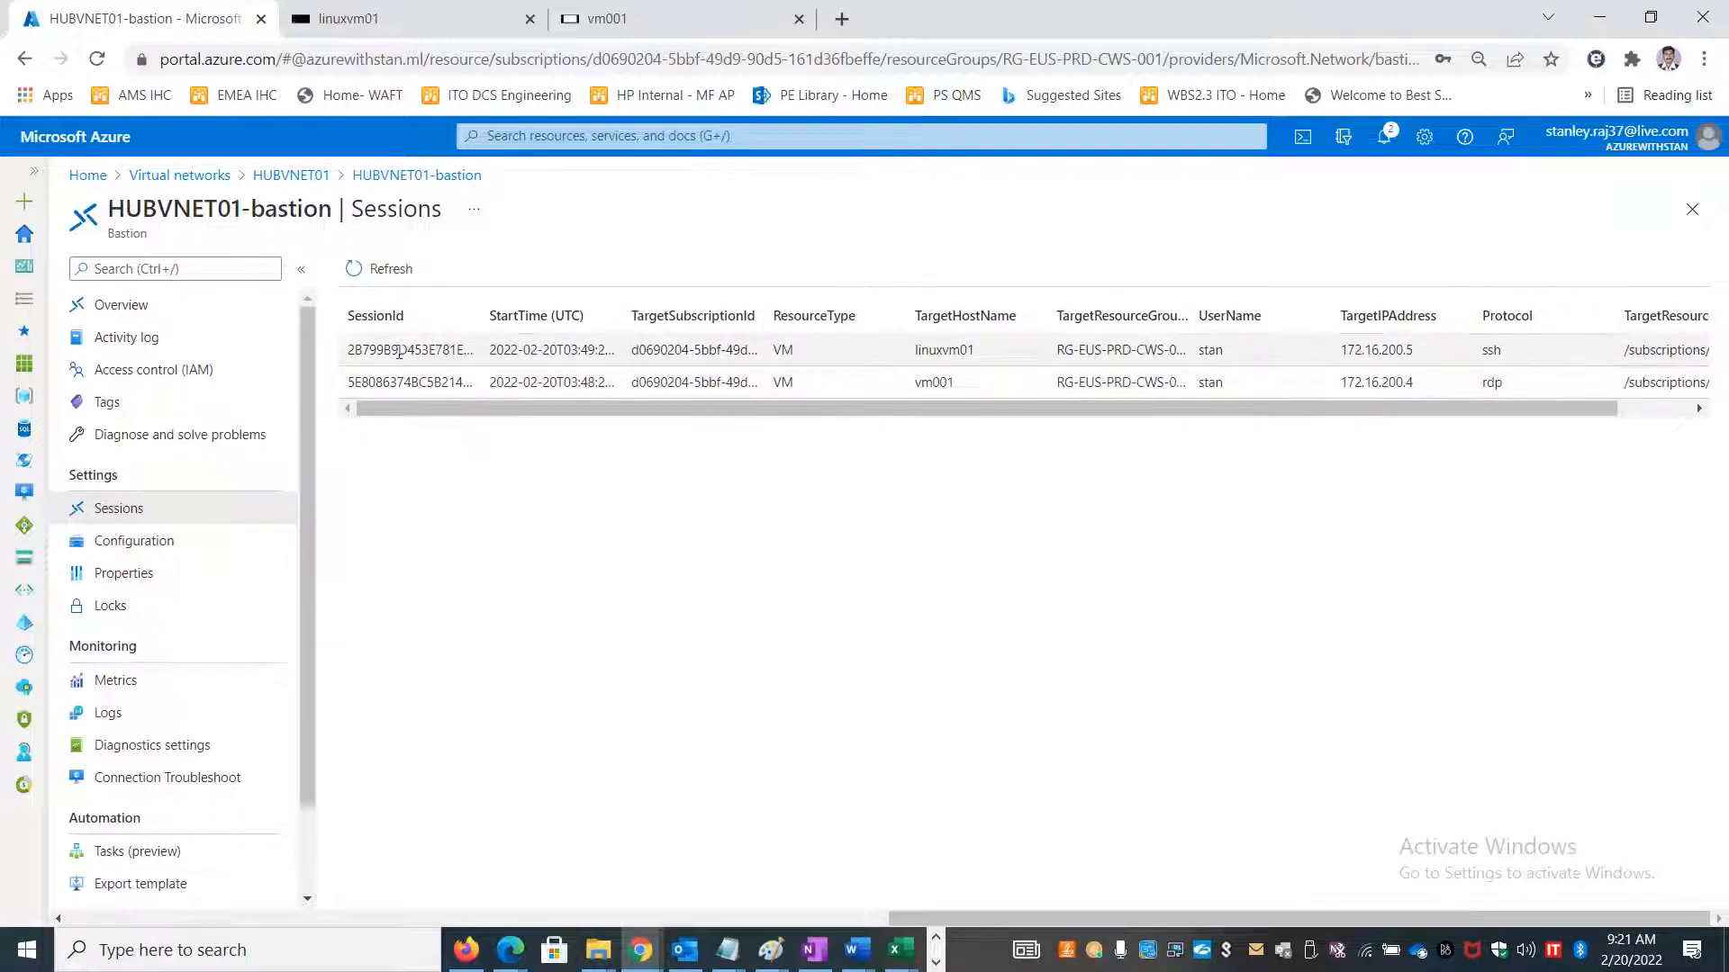
pyautogui.doubleClick(943, 351)
pyautogui.doubleClick(936, 383)
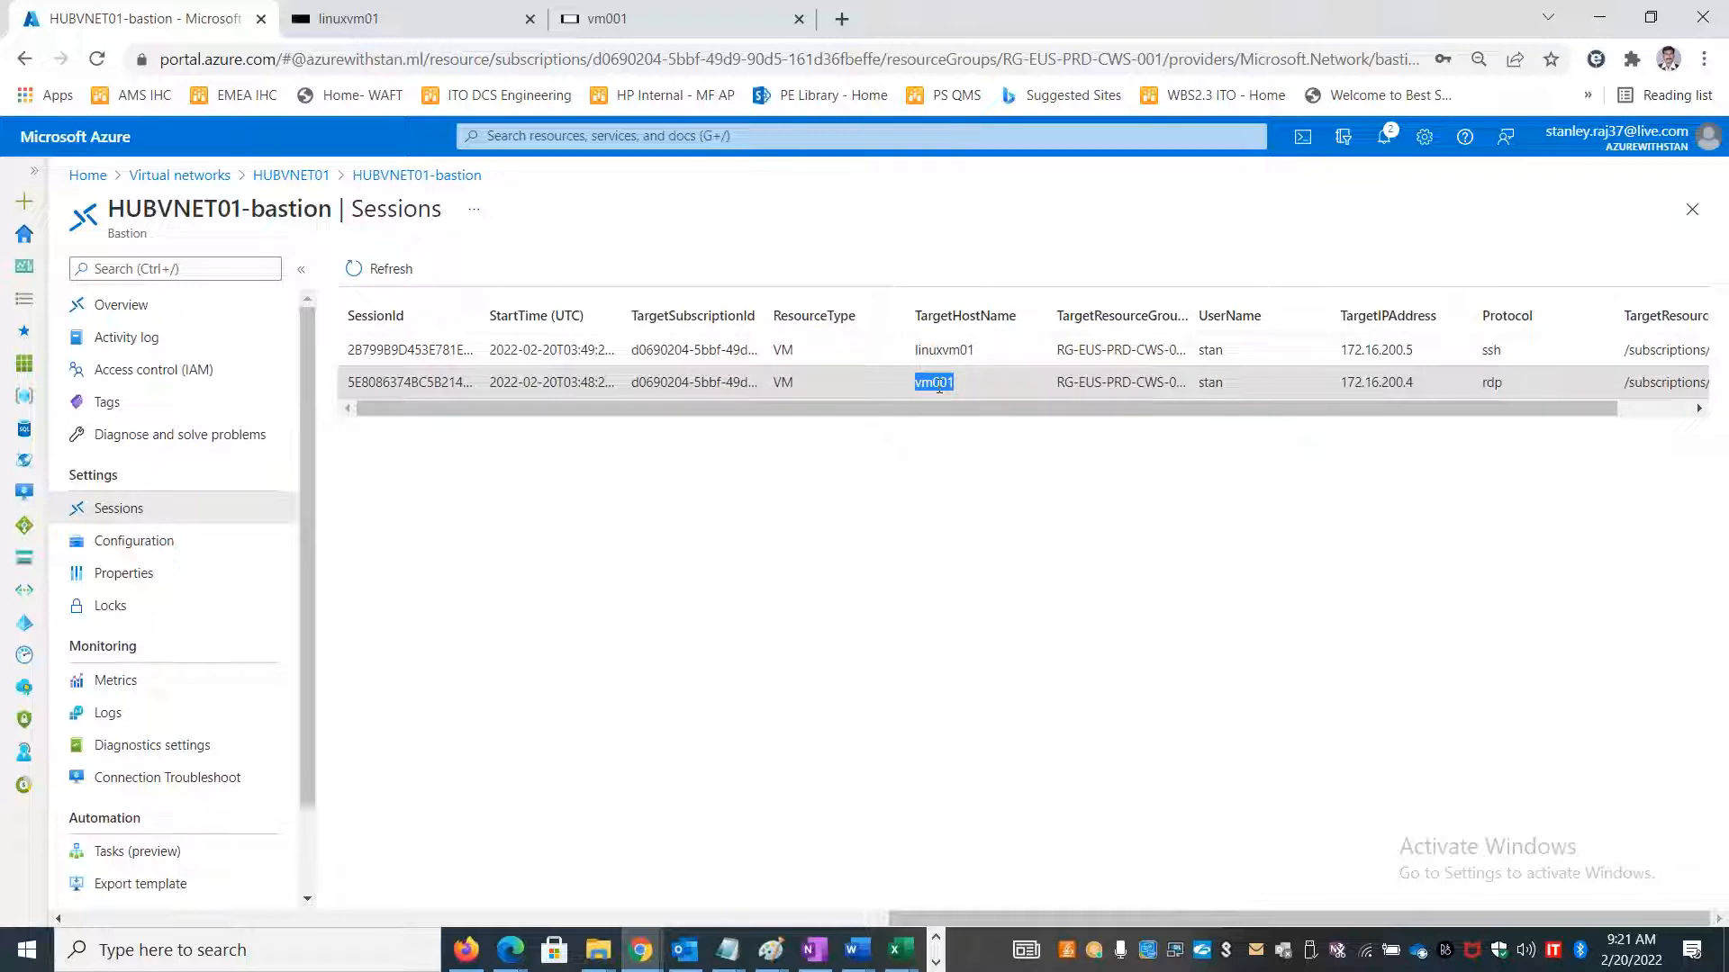
pyautogui.doubleClick(1212, 383)
pyautogui.doubleClick(1492, 383)
pyautogui.moveTo(1414, 350); pyautogui.dragTo(1326, 343)
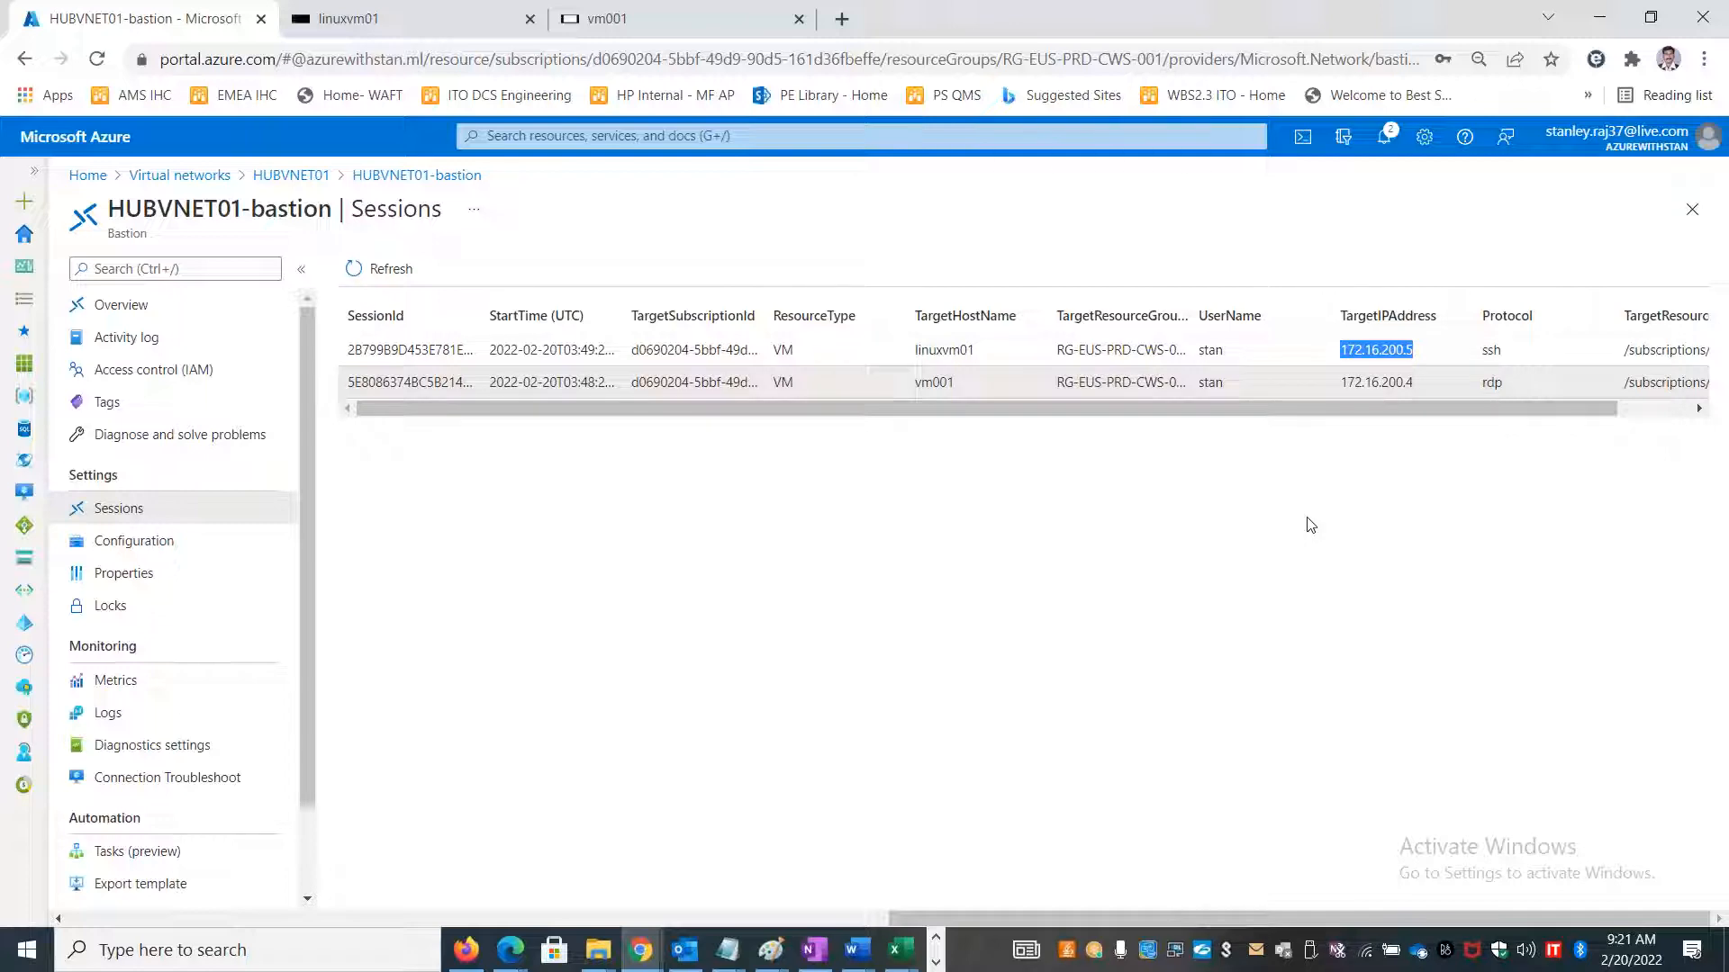
# Switch to the Book5 Excel workbook and enter "VM's doesn't need to have Public IP address" in cell C16.
pyautogui.hotkey('alt', 'Tab')
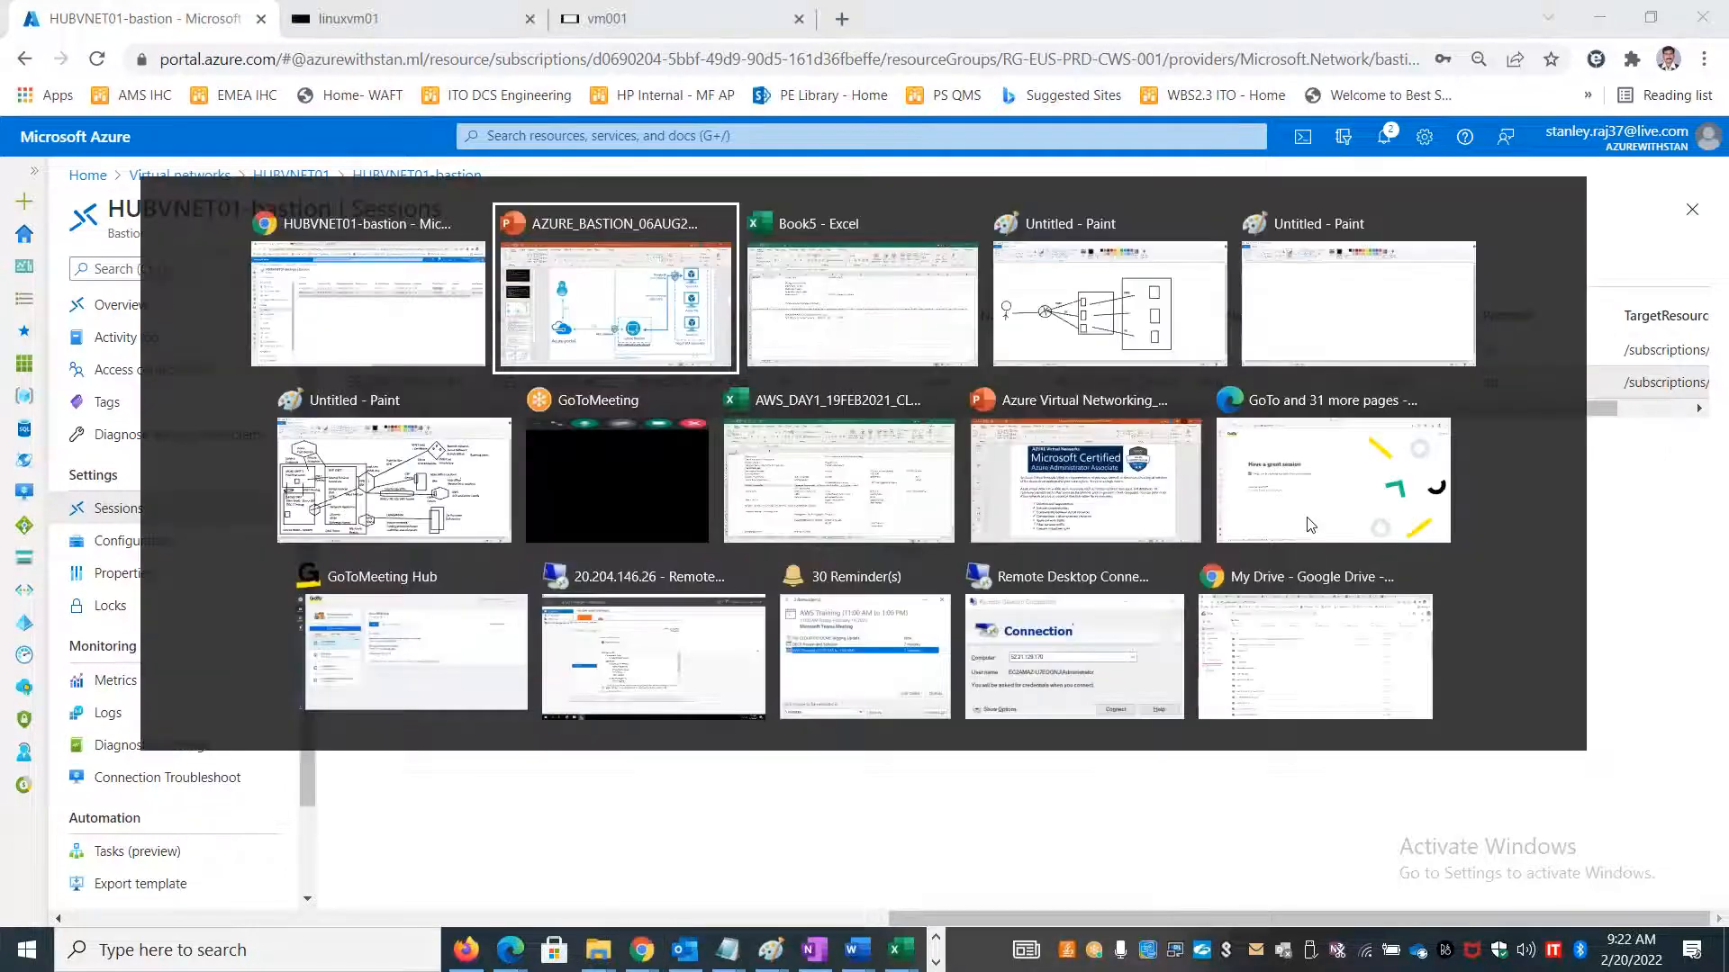
pyautogui.click(441, 608)
pyautogui.press('Up')
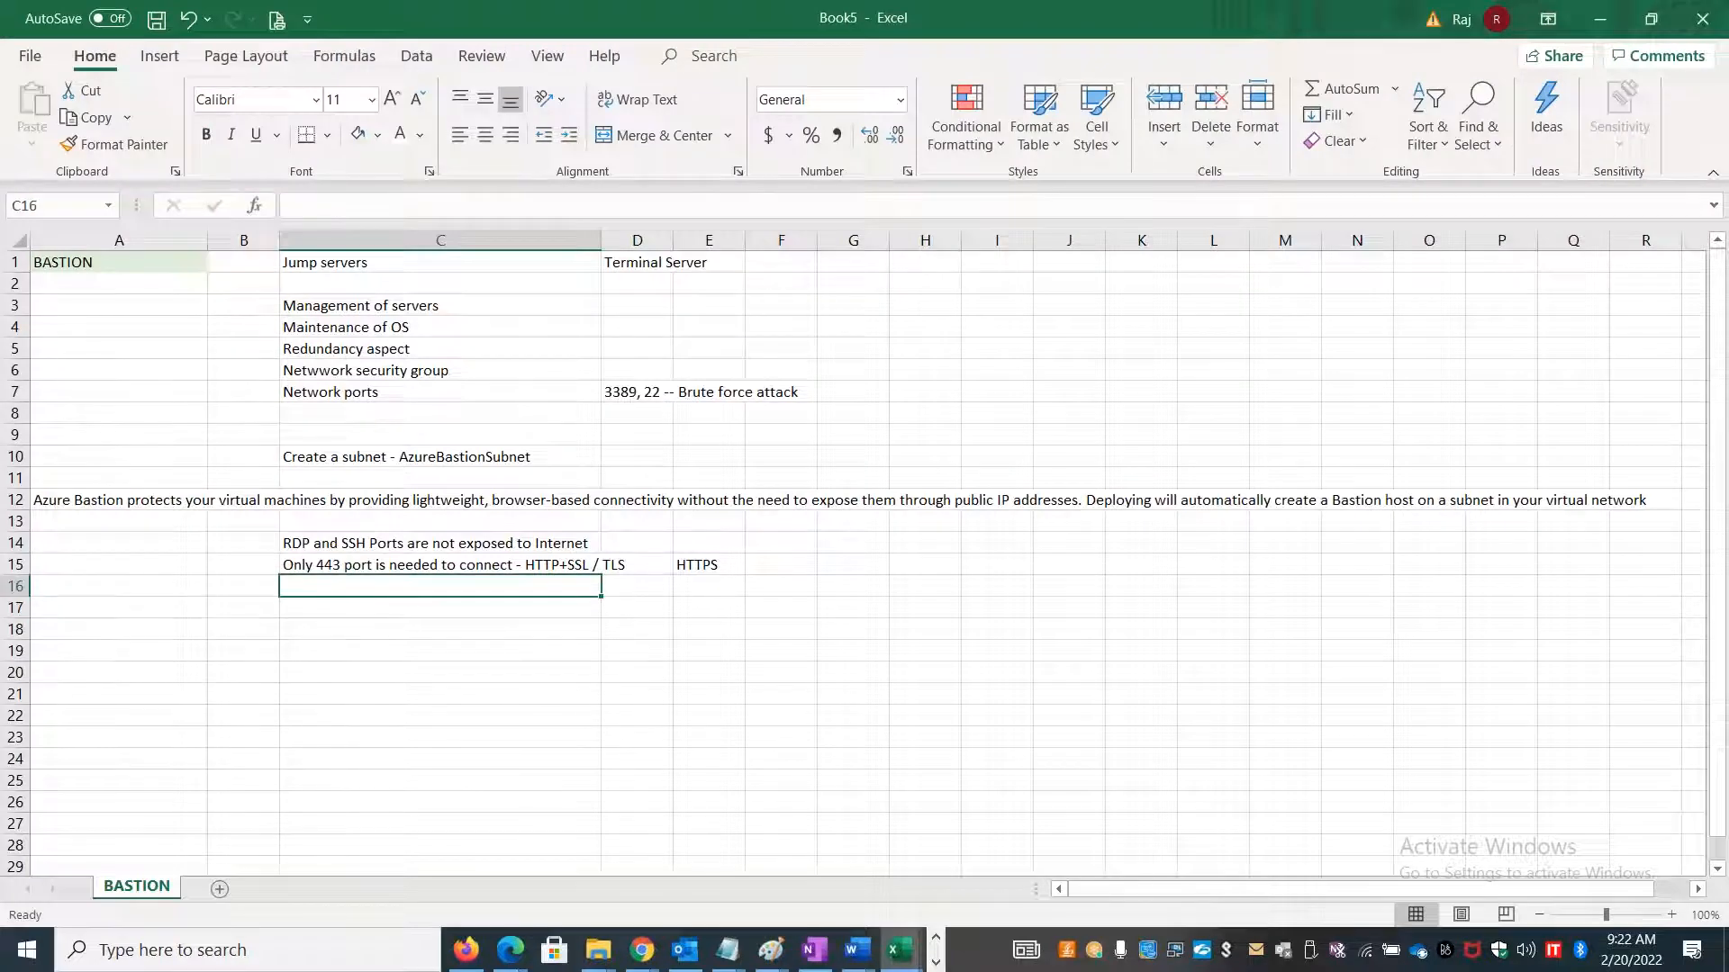
pyautogui.write("VM'")
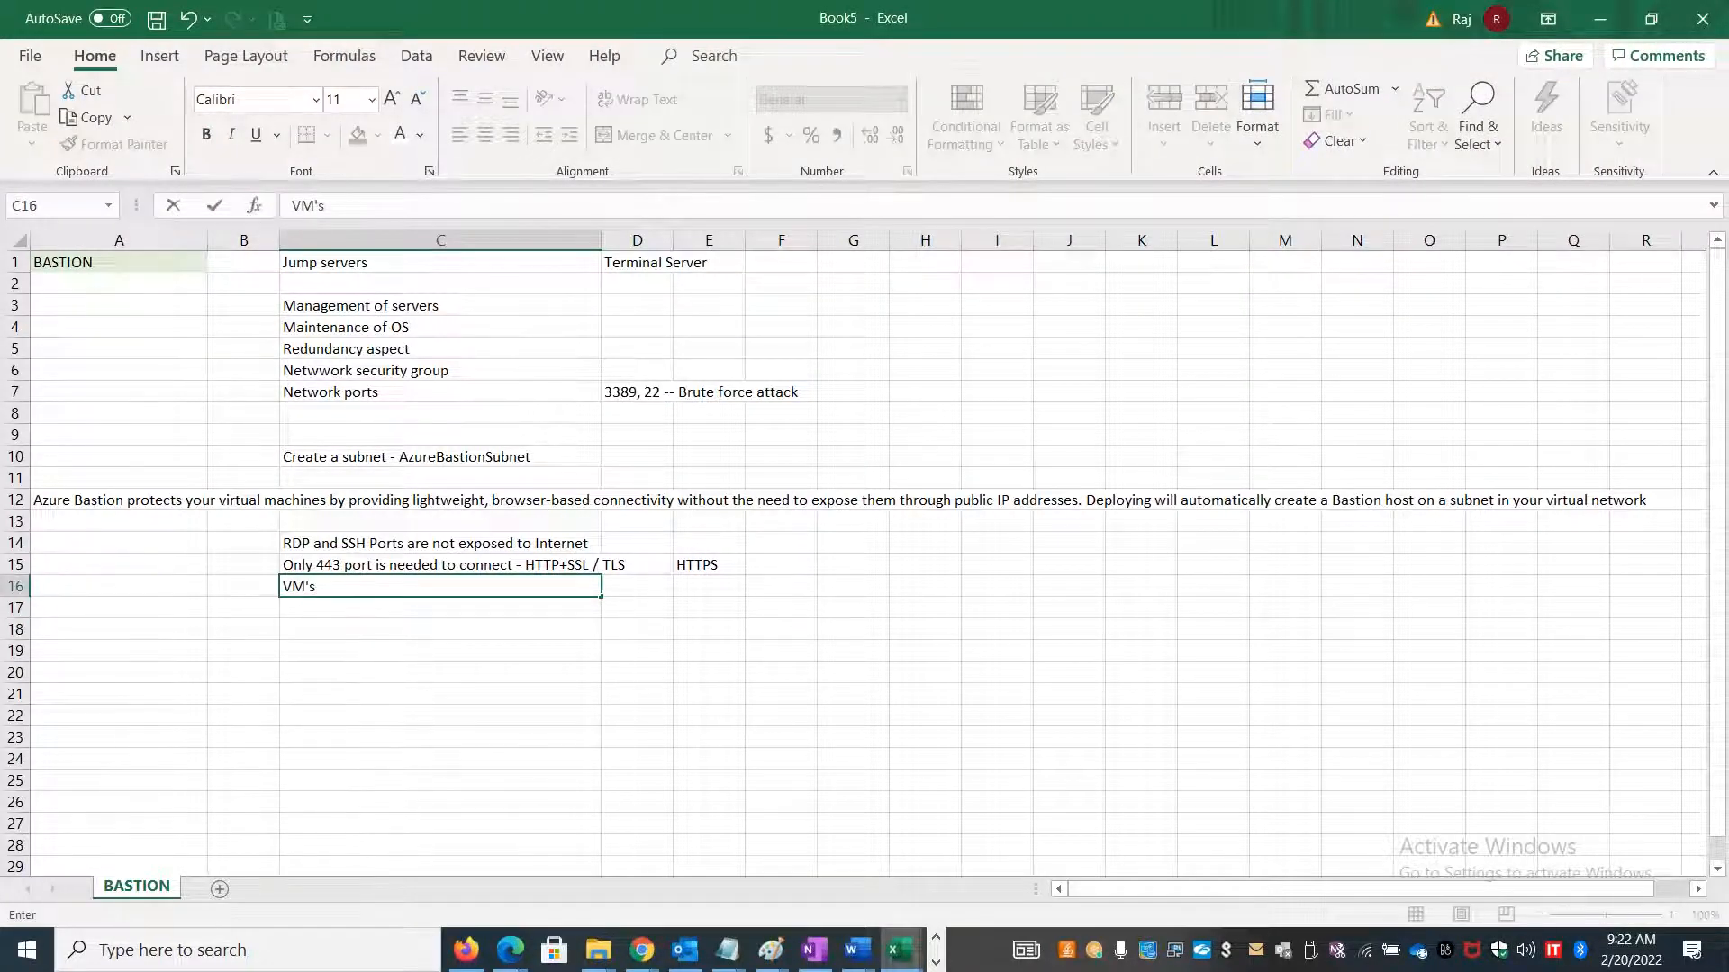
pyautogui.write("s doesn't need to have PU")
pyautogui.write('blic IP address')
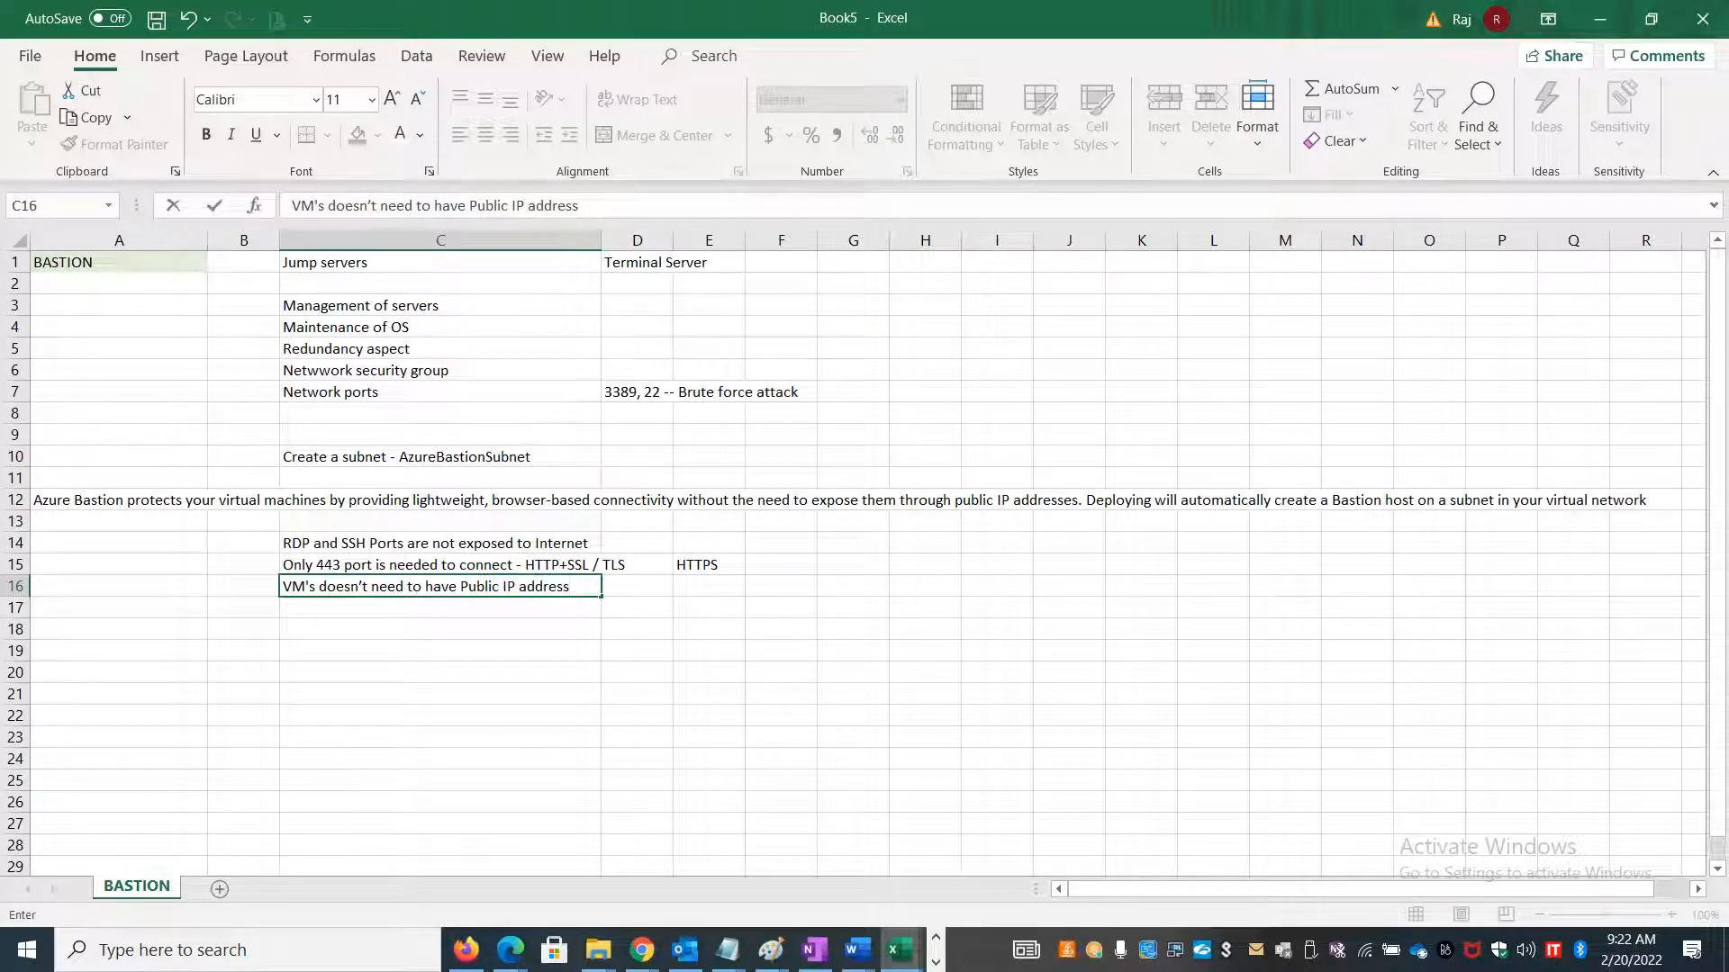
pyautogui.press('Return')
# Glance at the PowerPoint architecture slide, return to the Bastion sessions in the browser, and check the linuxvm01 session's protocol.
pyautogui.hotkey('alt', 'Tab')
pyautogui.hotkey('alt', 'Tab')
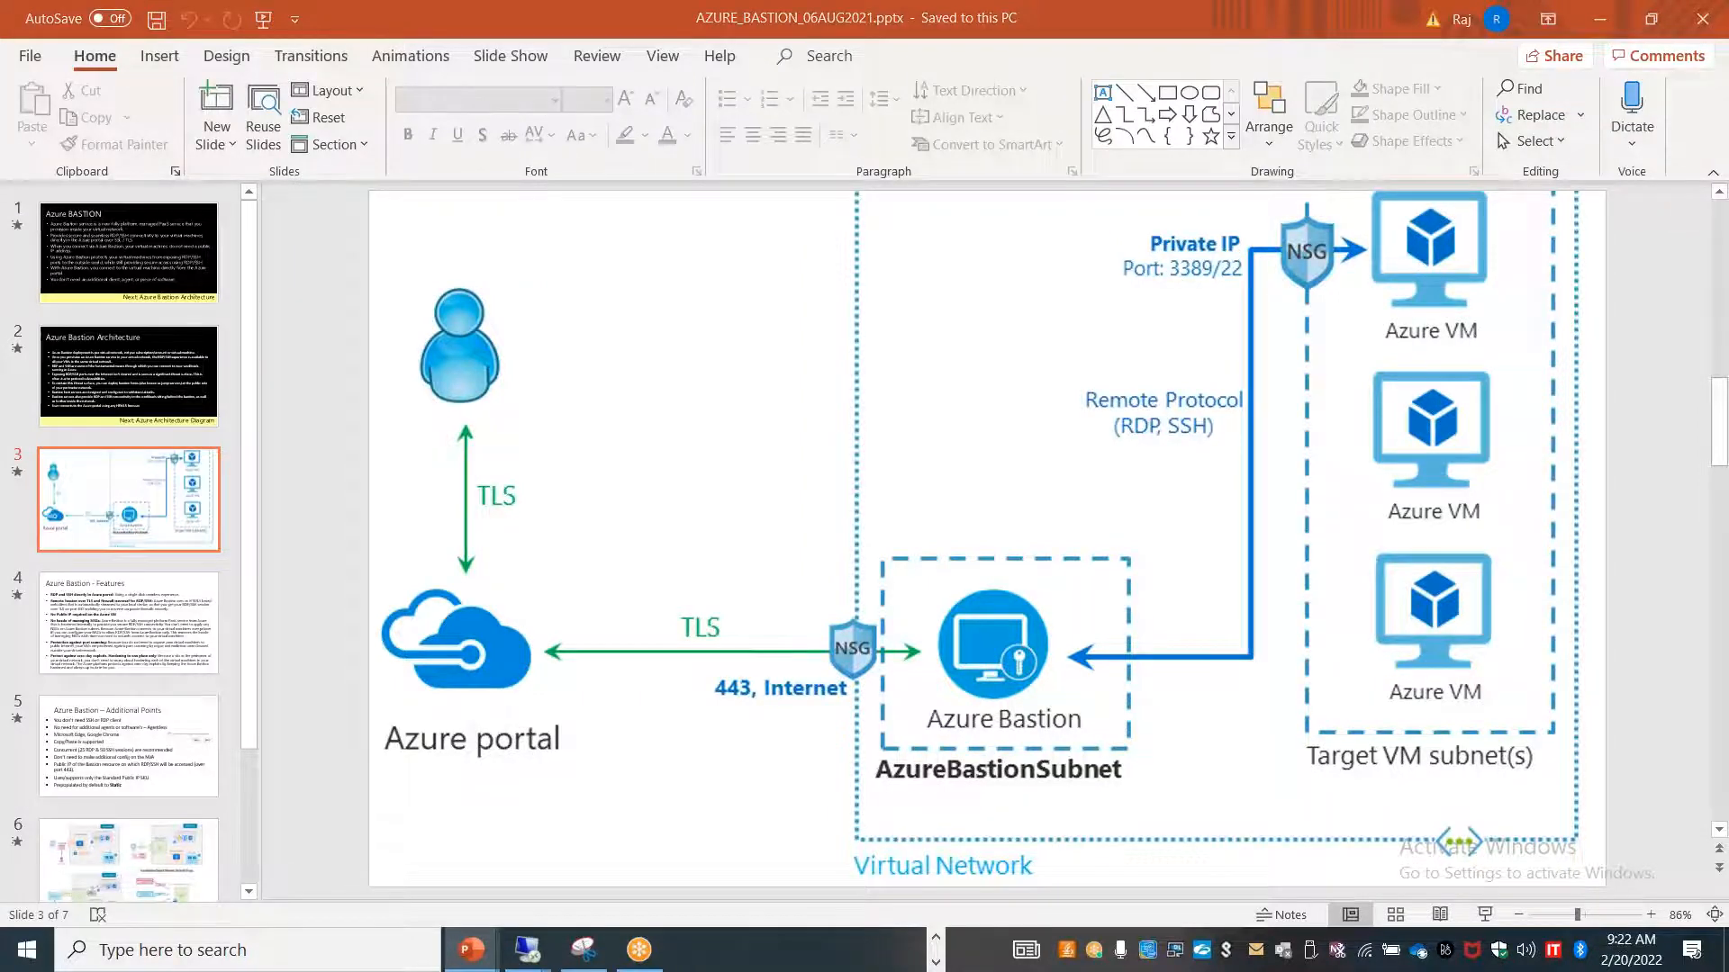
pyautogui.hotkey('alt', 'Tab')
pyautogui.hotkey('alt', 'Tab')
pyautogui.hotkey('alt', 'Tab')
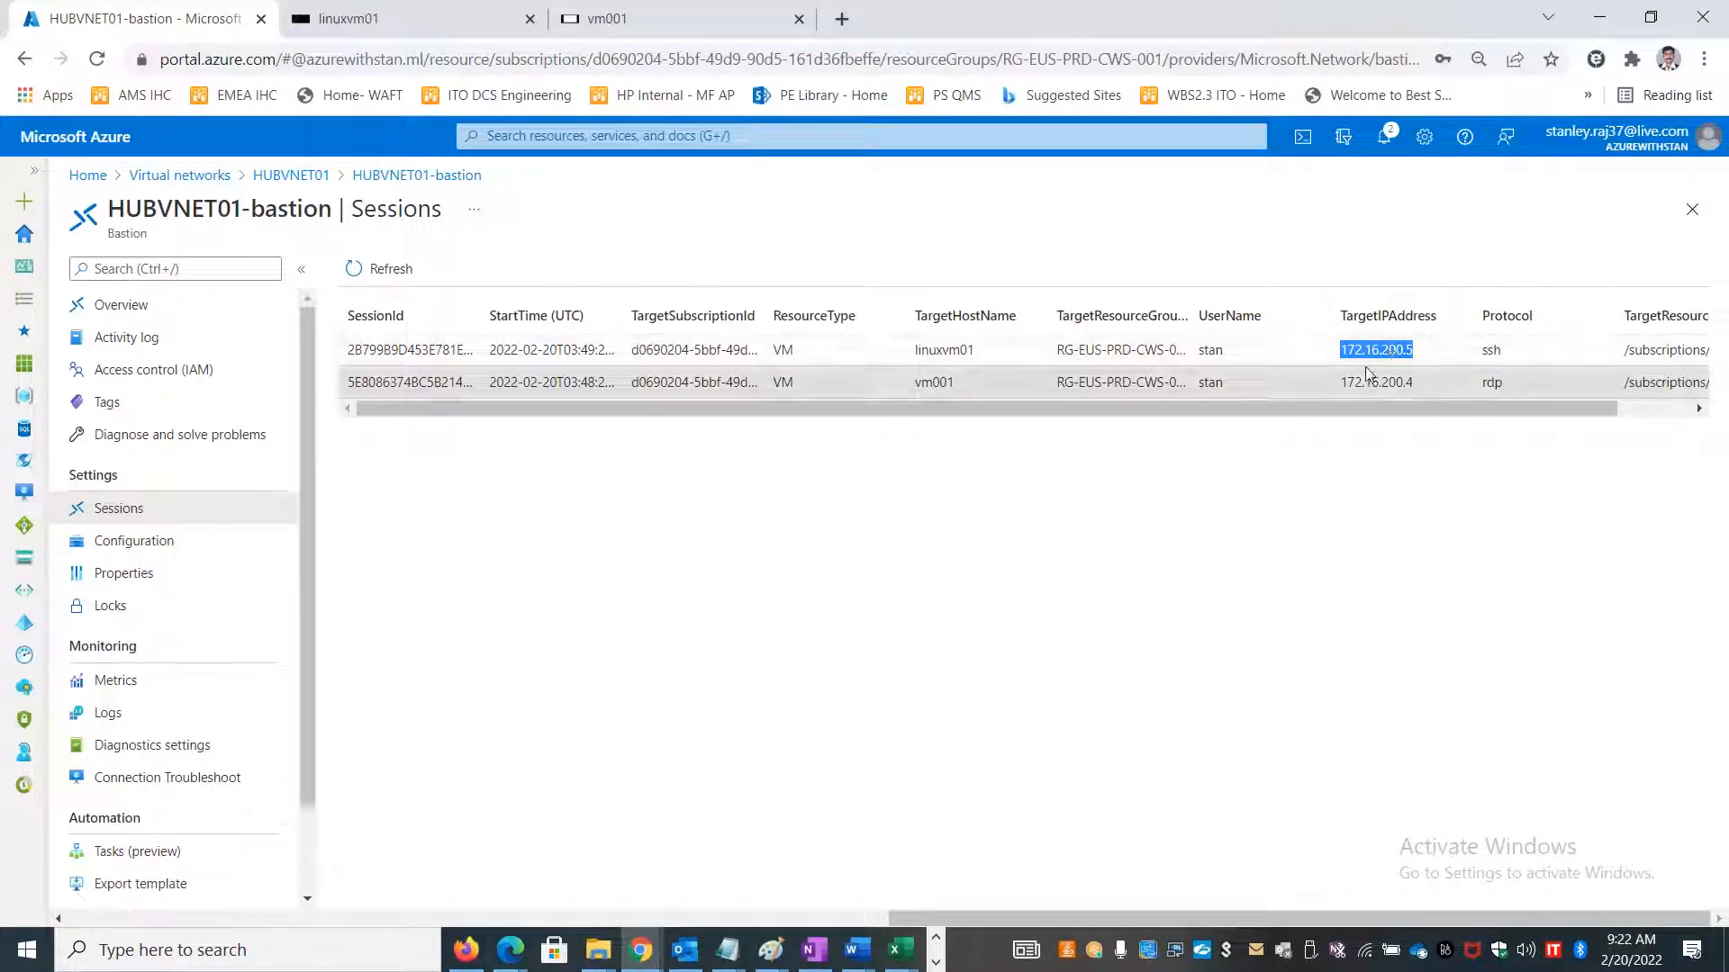
pyautogui.doubleClick(1492, 350)
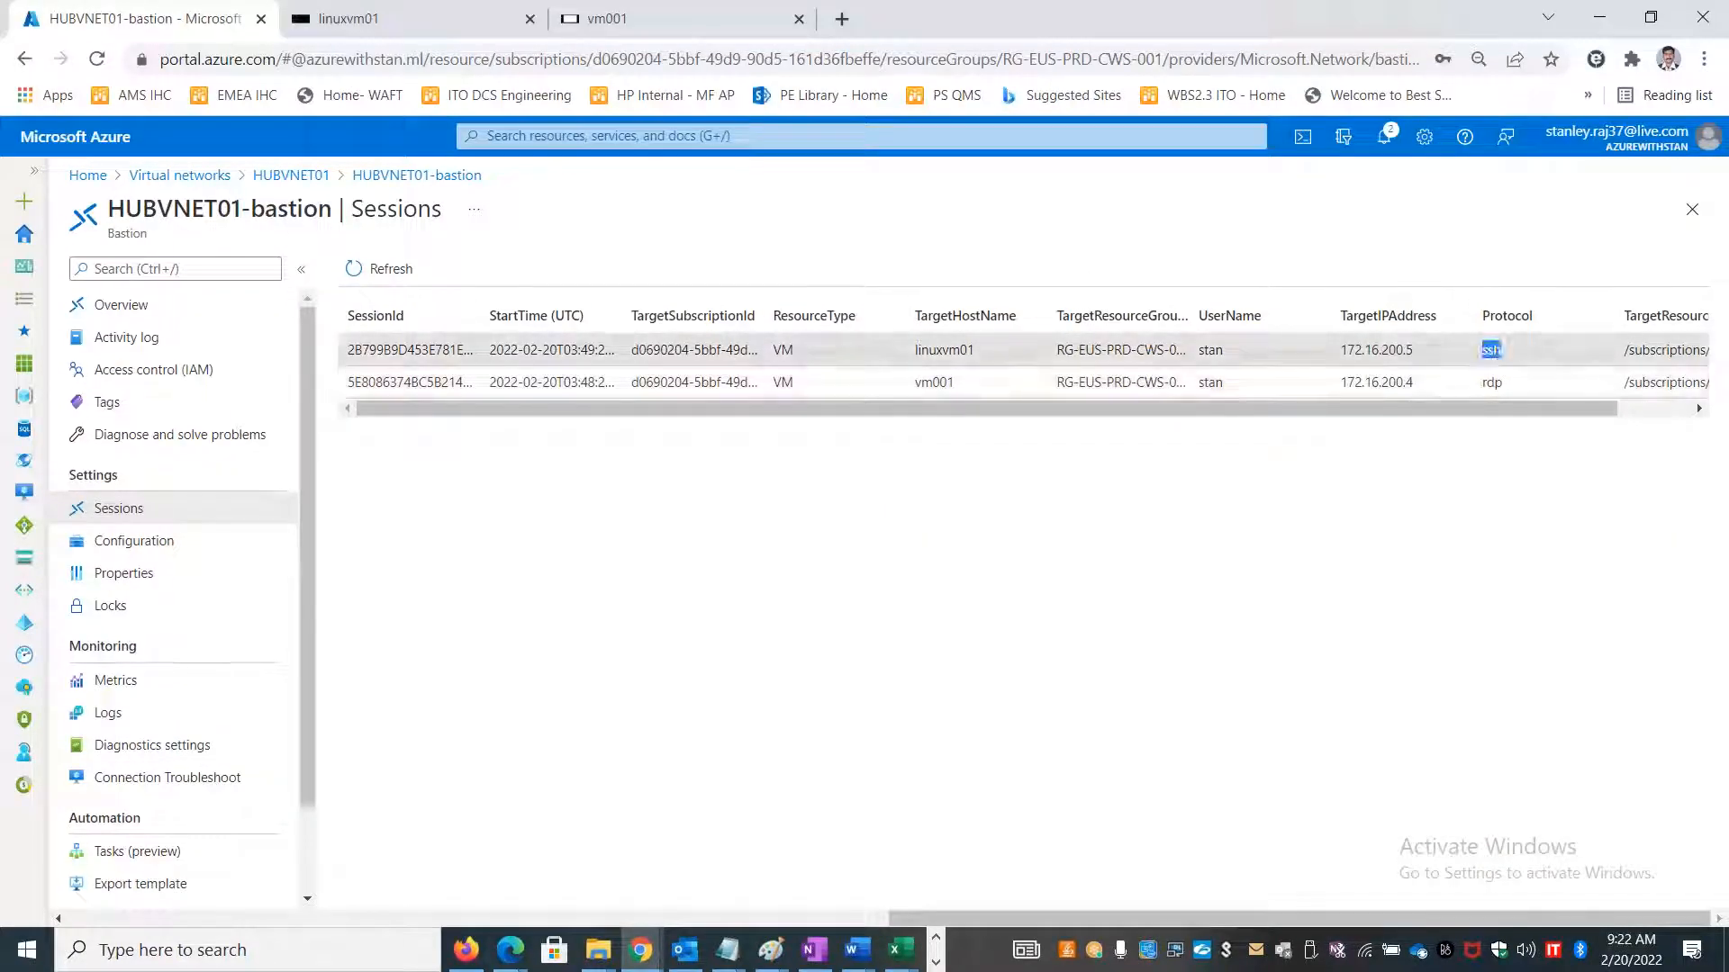
# Delete the linuxvm01 Bastion session, check its terminal's connection state, and close that browser tab.
pyautogui.rightClick(443, 351)
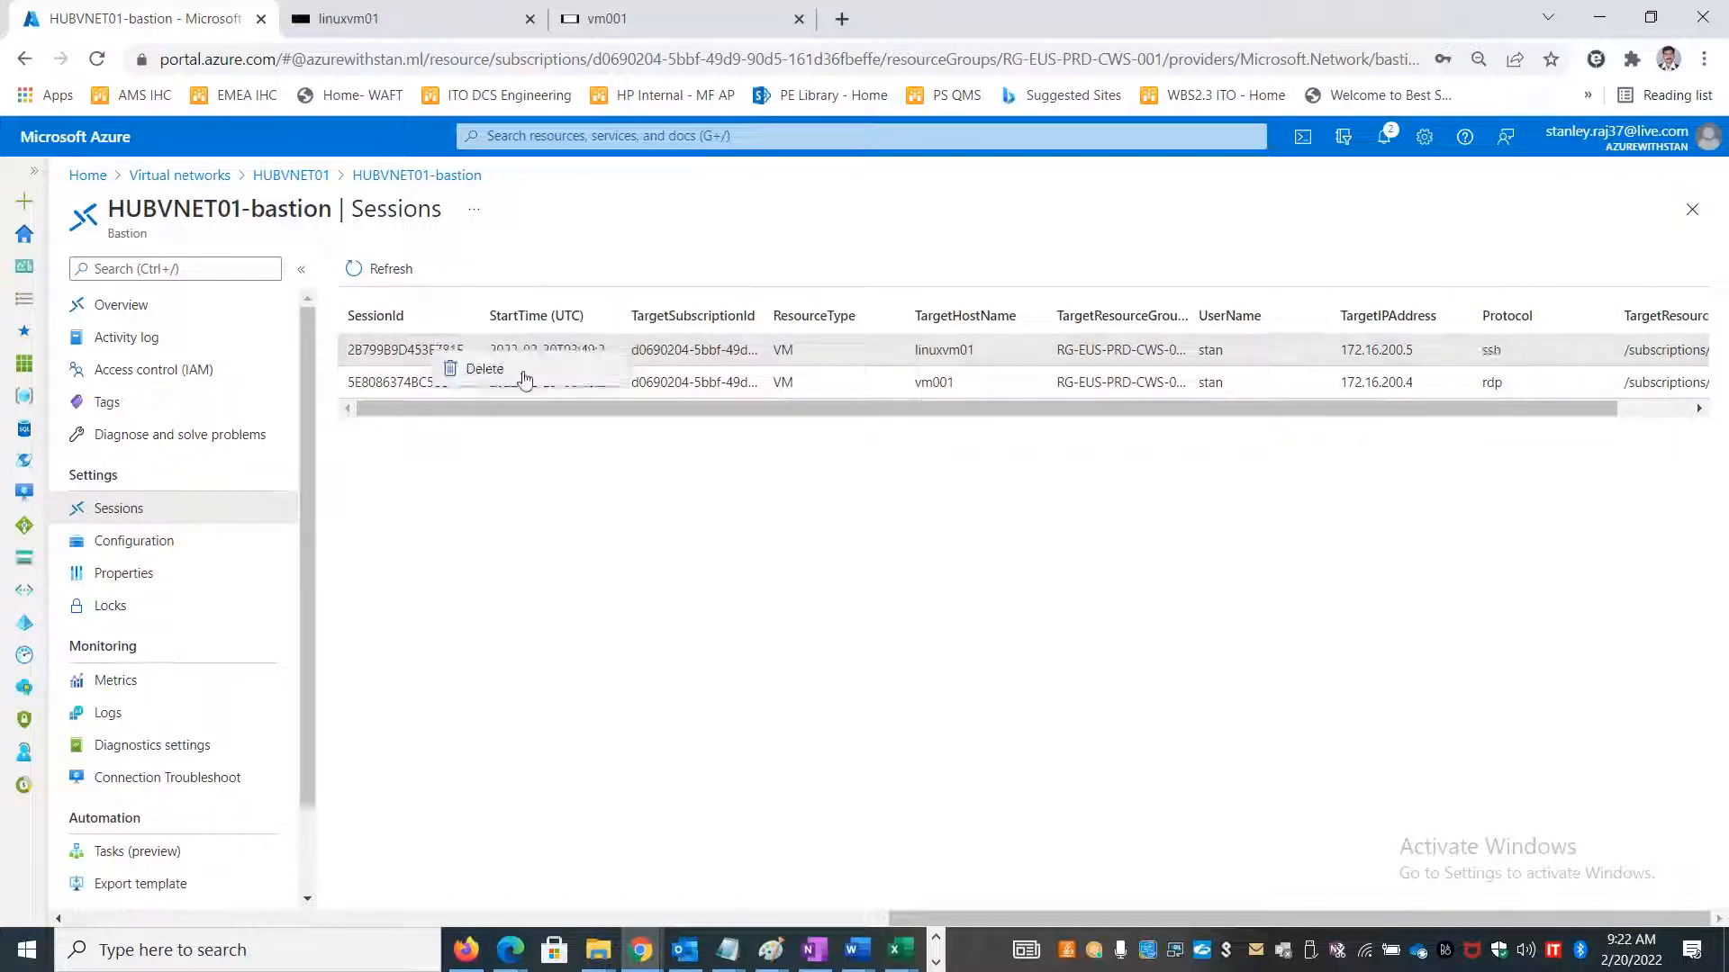
pyautogui.click(495, 360)
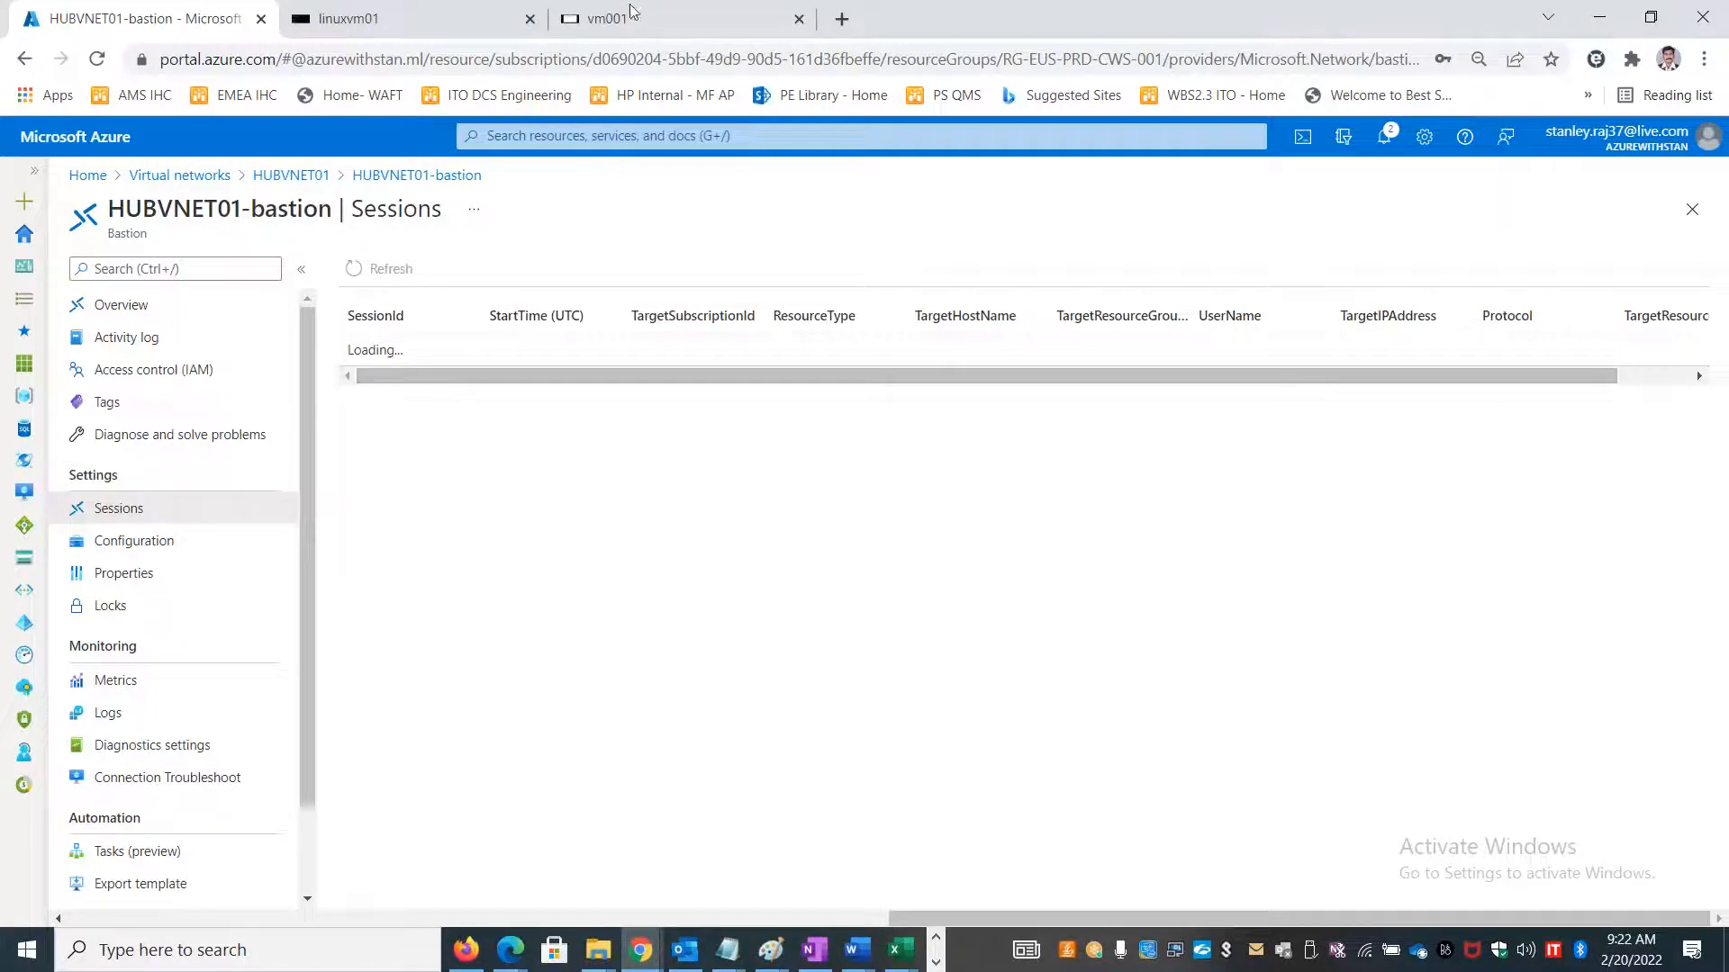
pyautogui.click(404, 22)
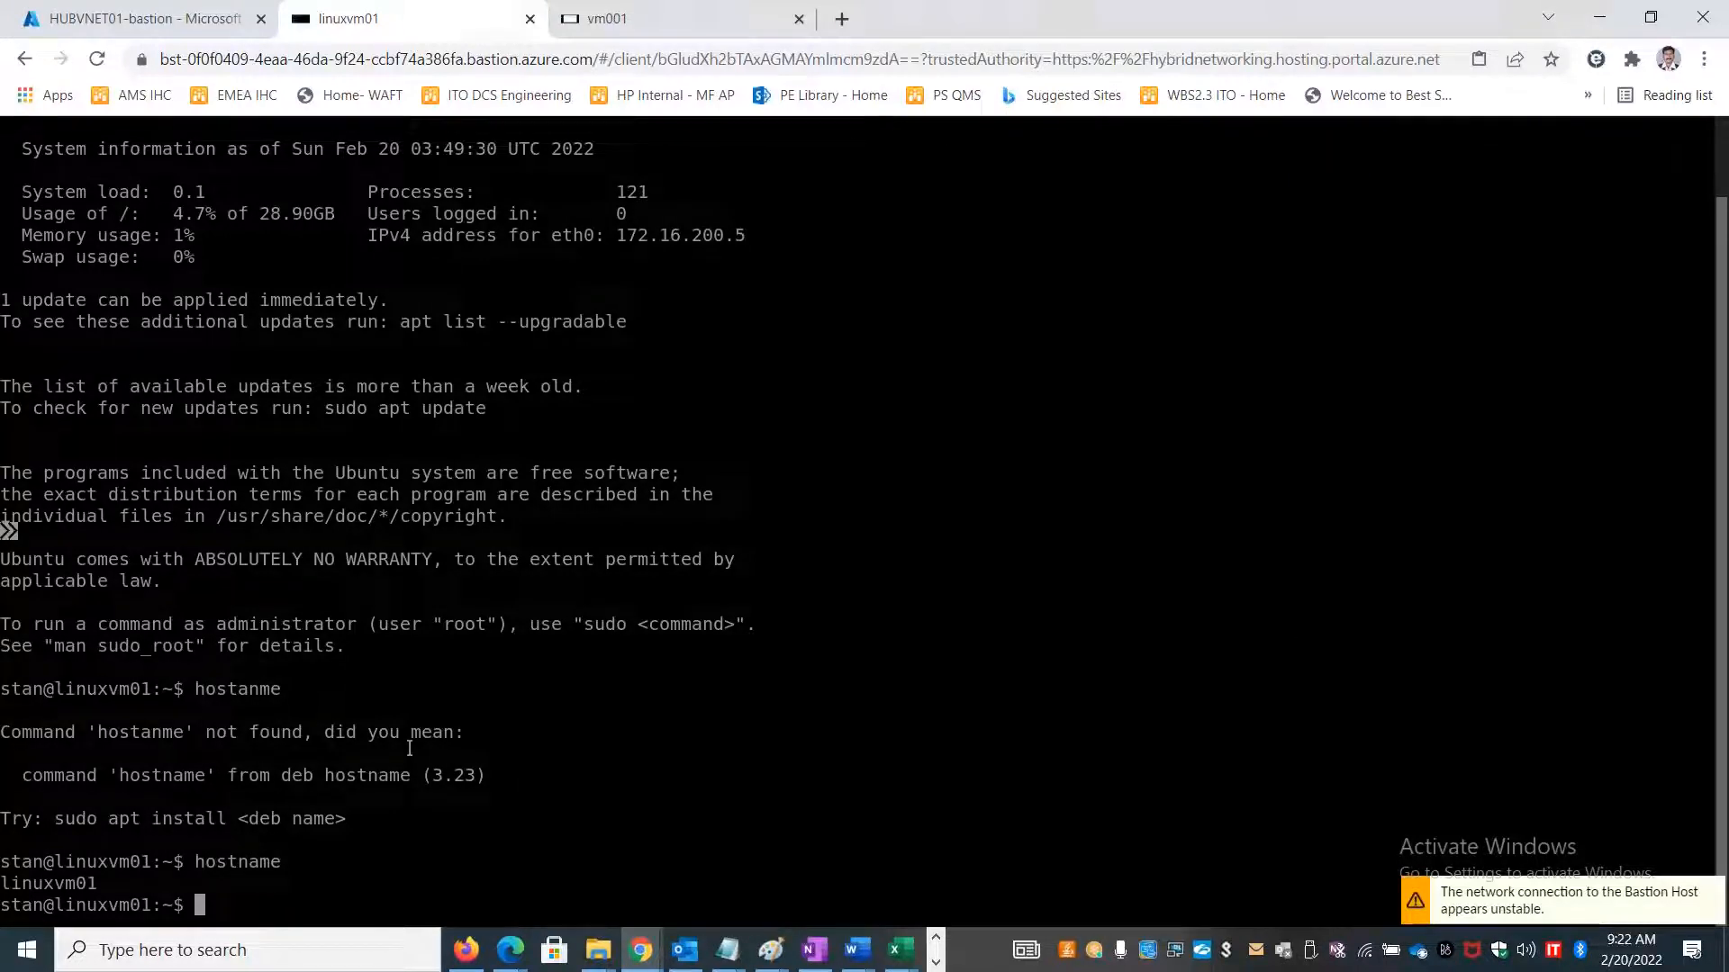
pyautogui.click(528, 18)
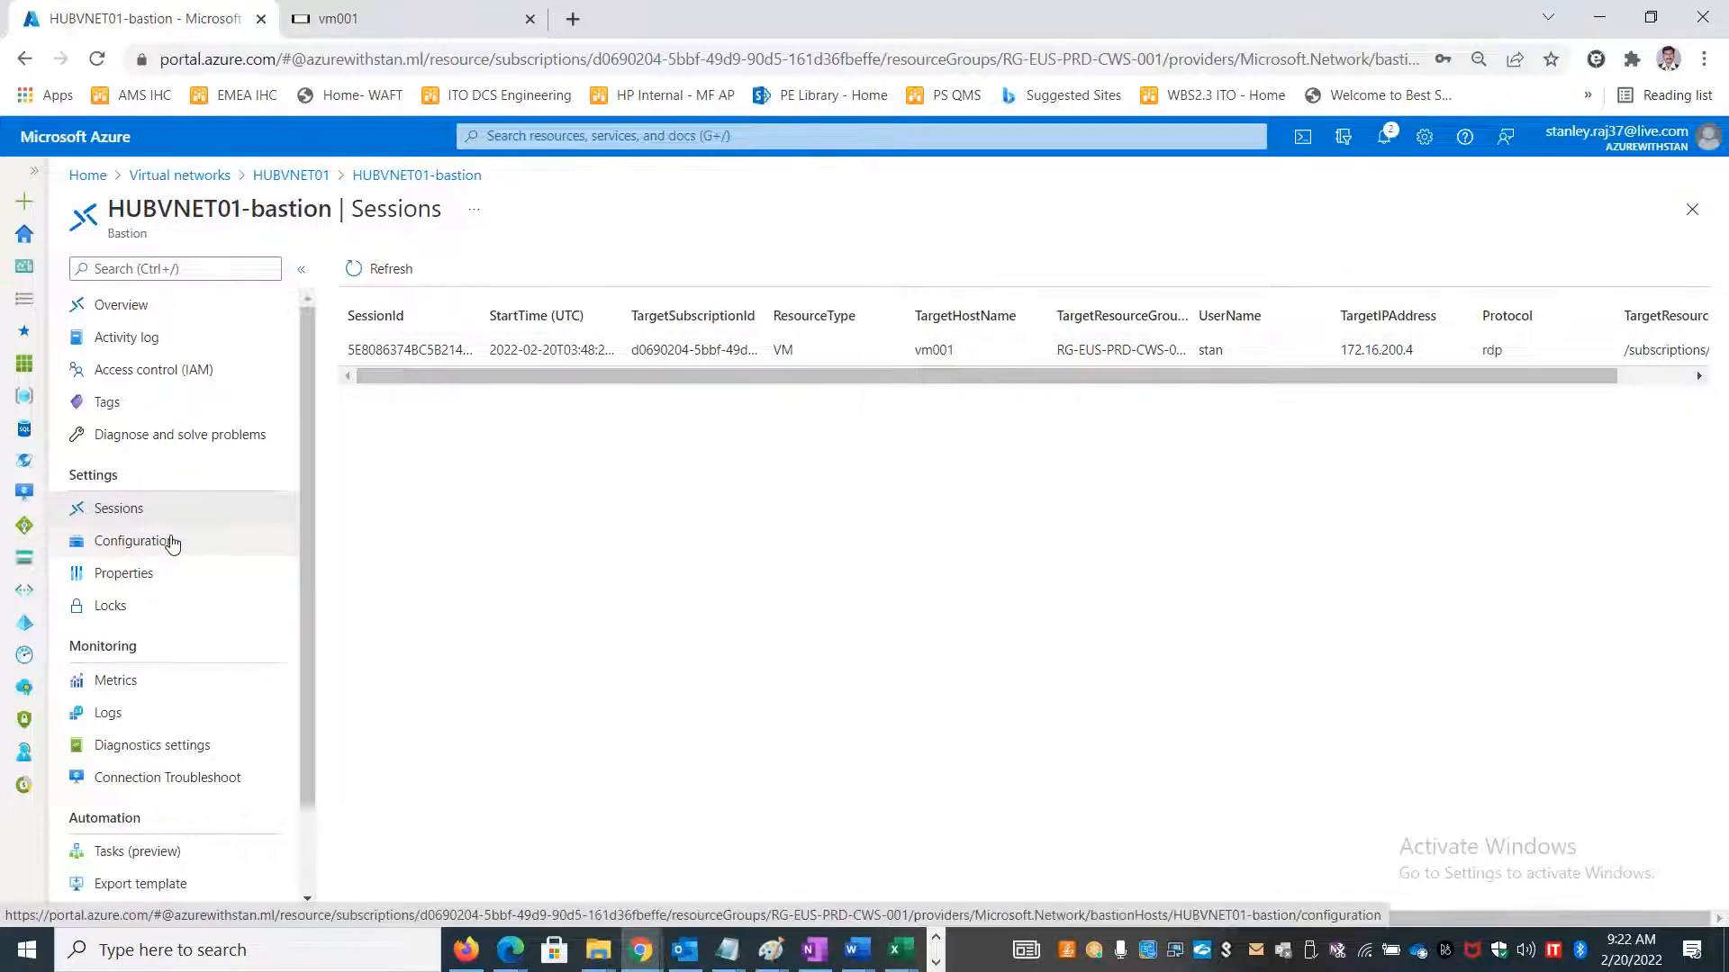
# Open Connection Troubleshoot for HUBVNET01-bastion and review its source, destination and probe settings.
pyautogui.click(222, 788)
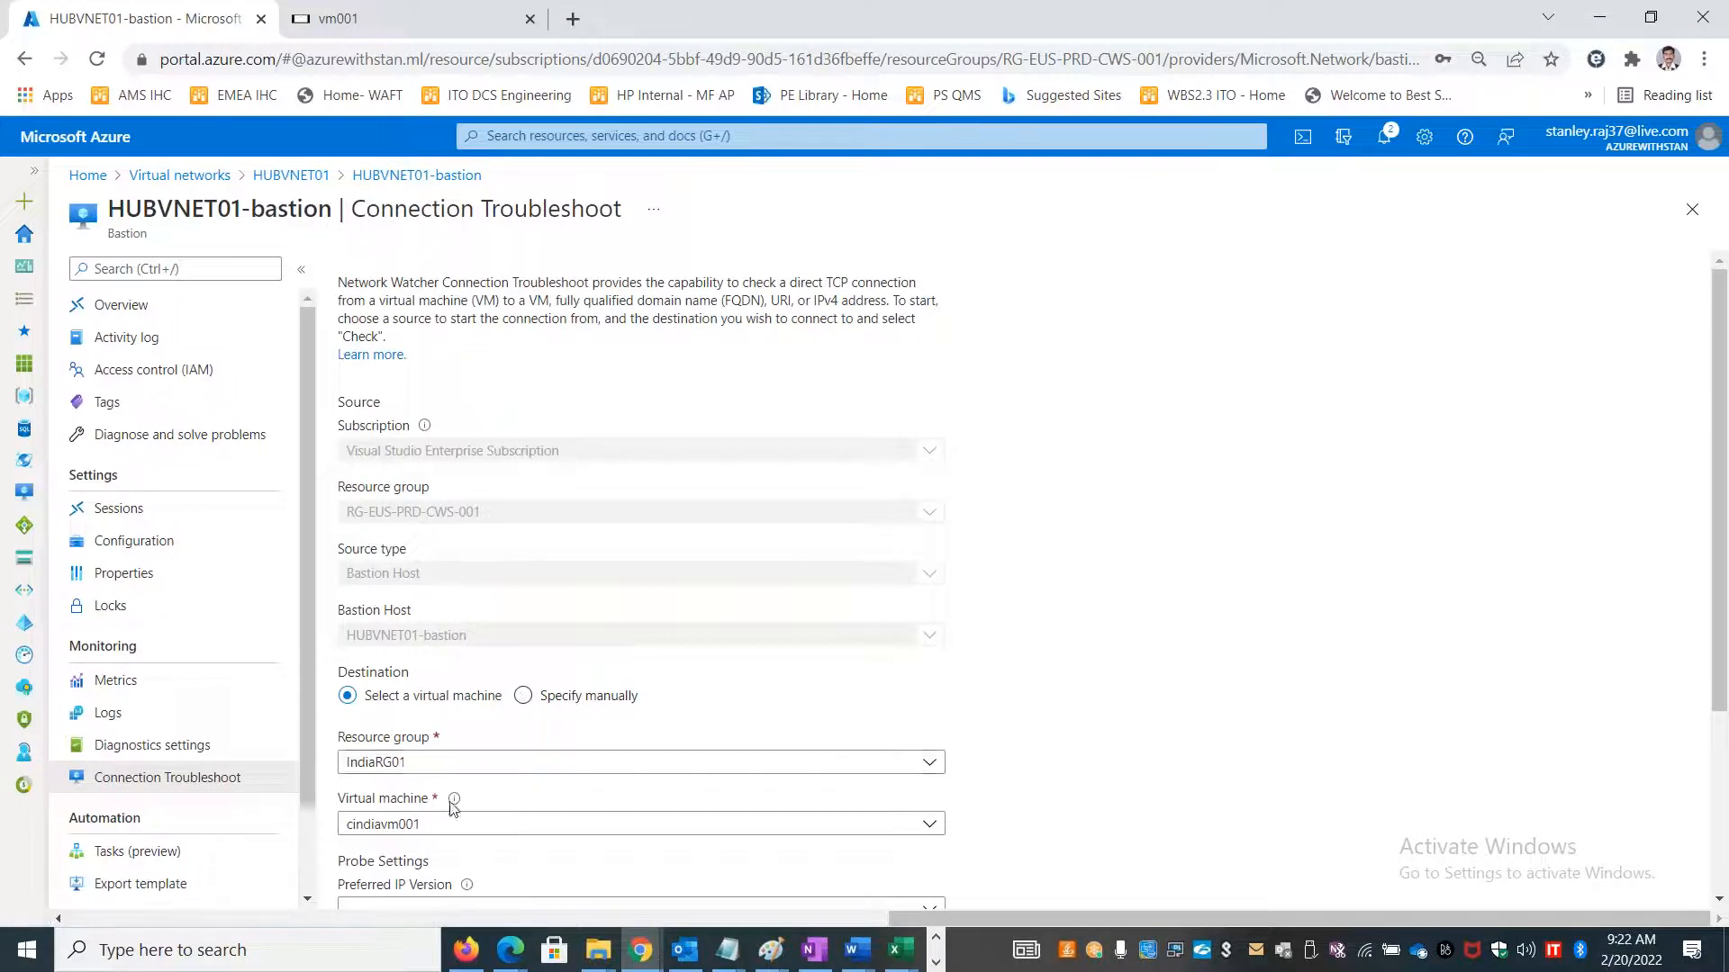
pyautogui.scroll(-3, 1277, 490)
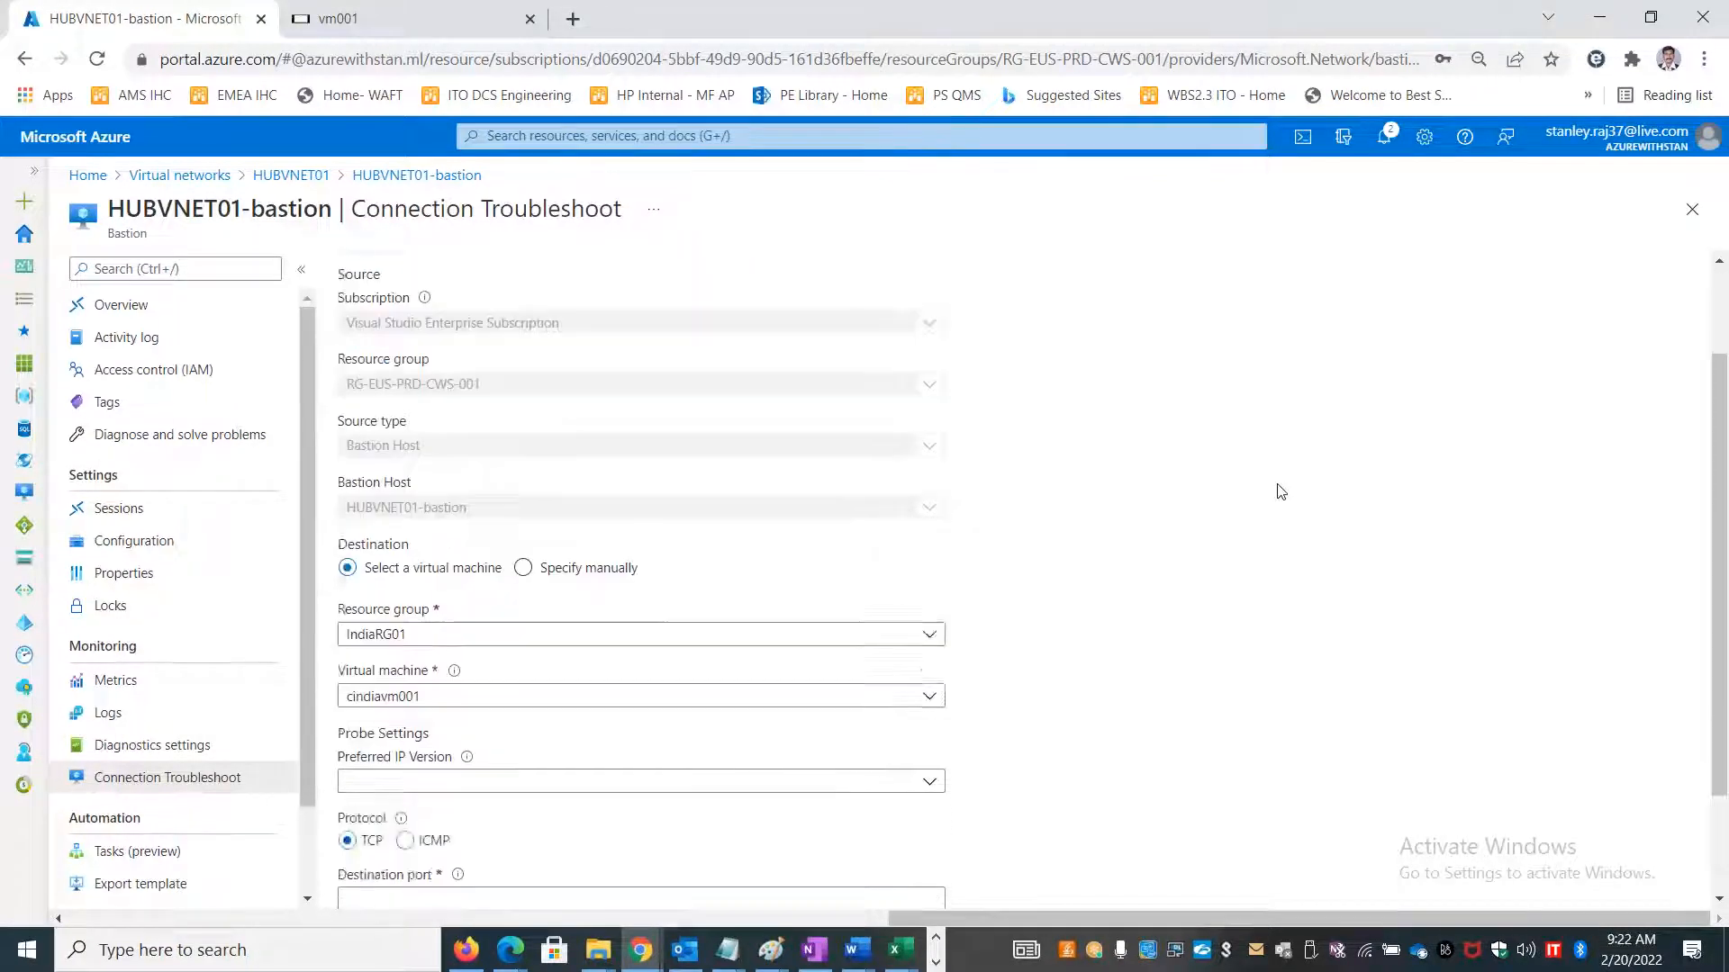
pyautogui.scroll(3, 1277, 491)
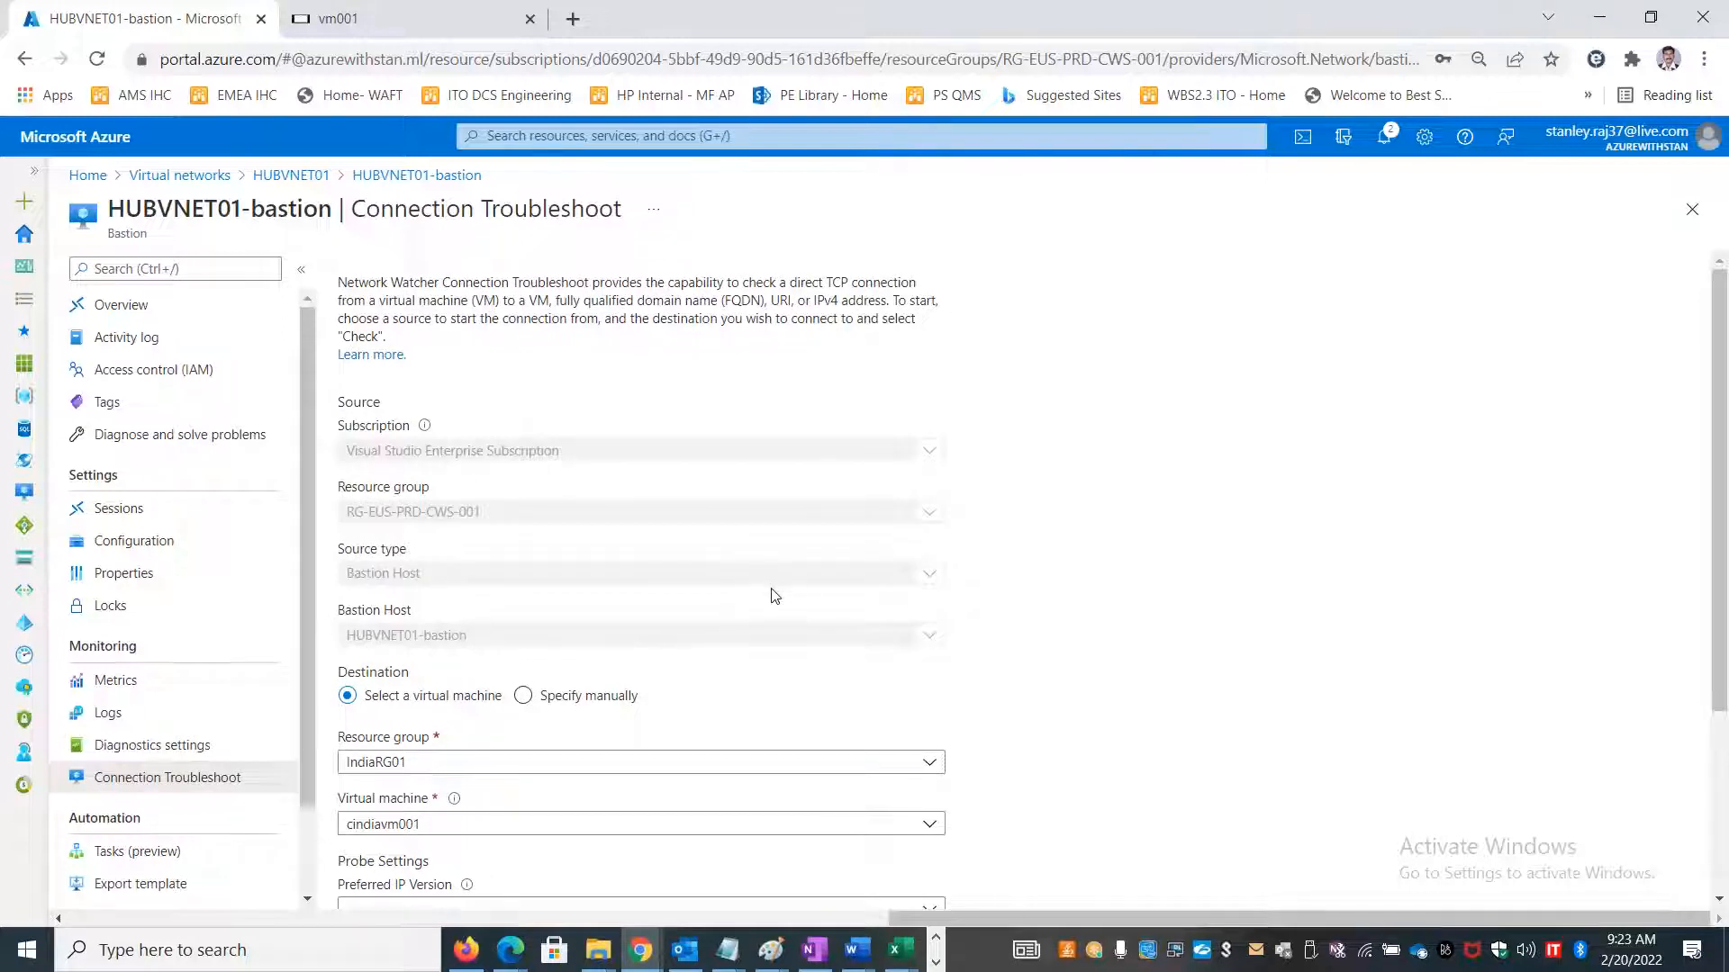
pyautogui.scroll(-1, 220, 671)
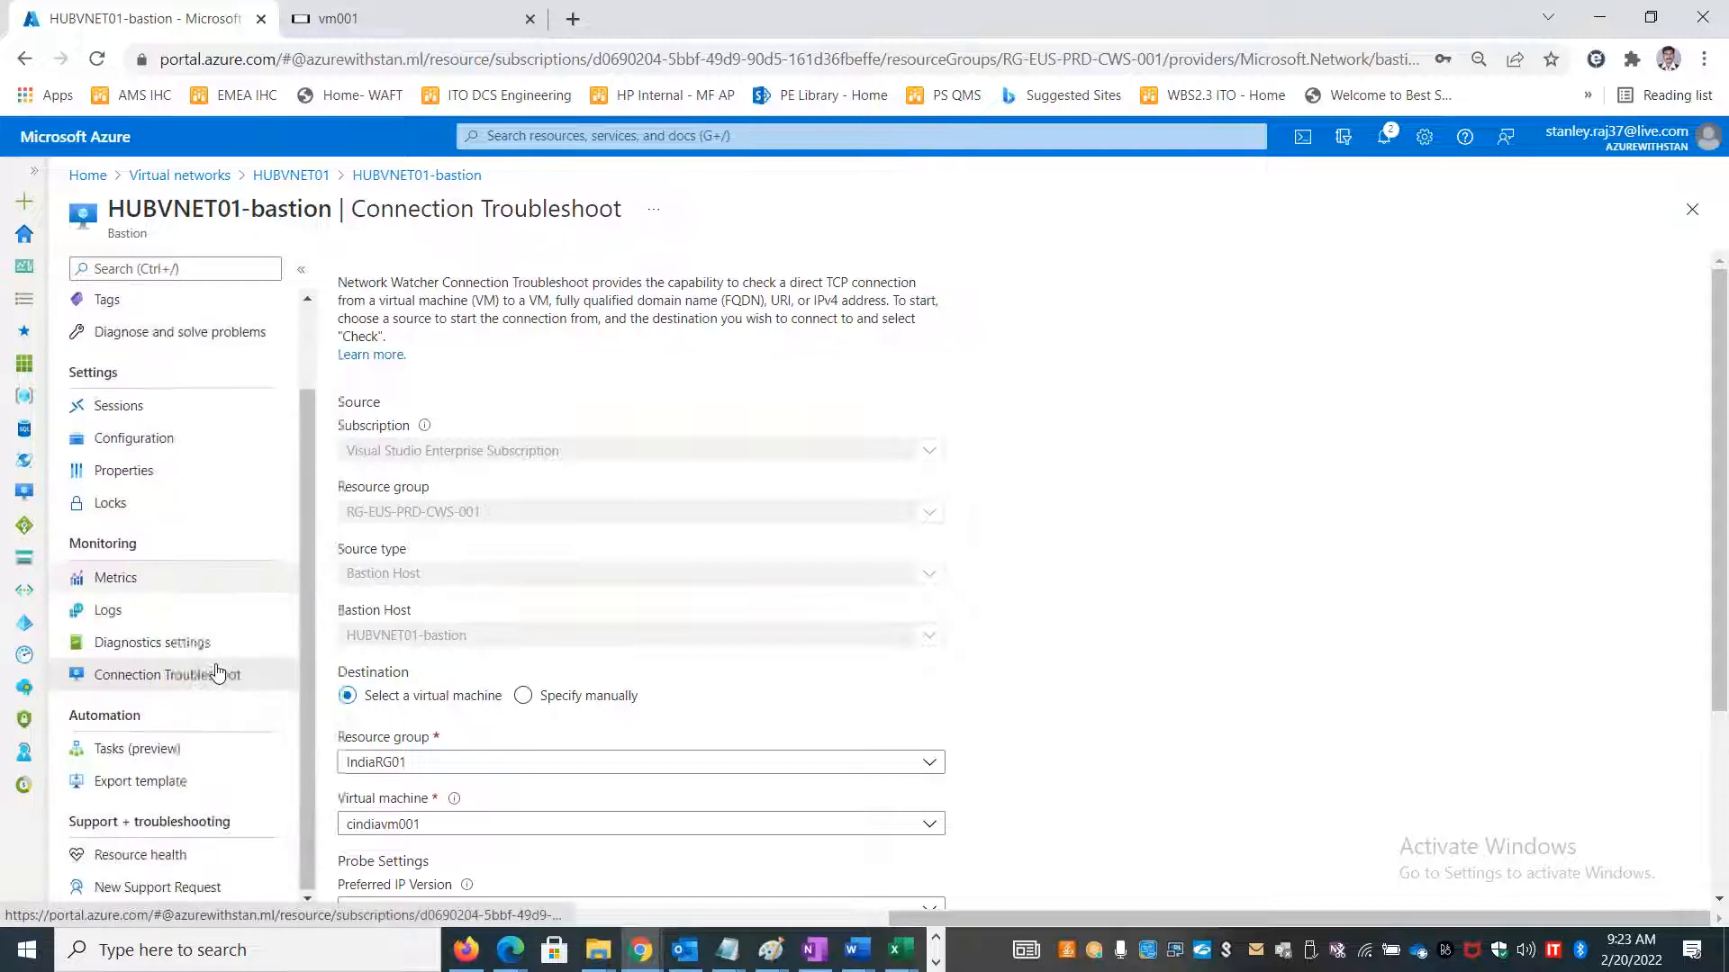
pyautogui.scroll(1, 224, 670)
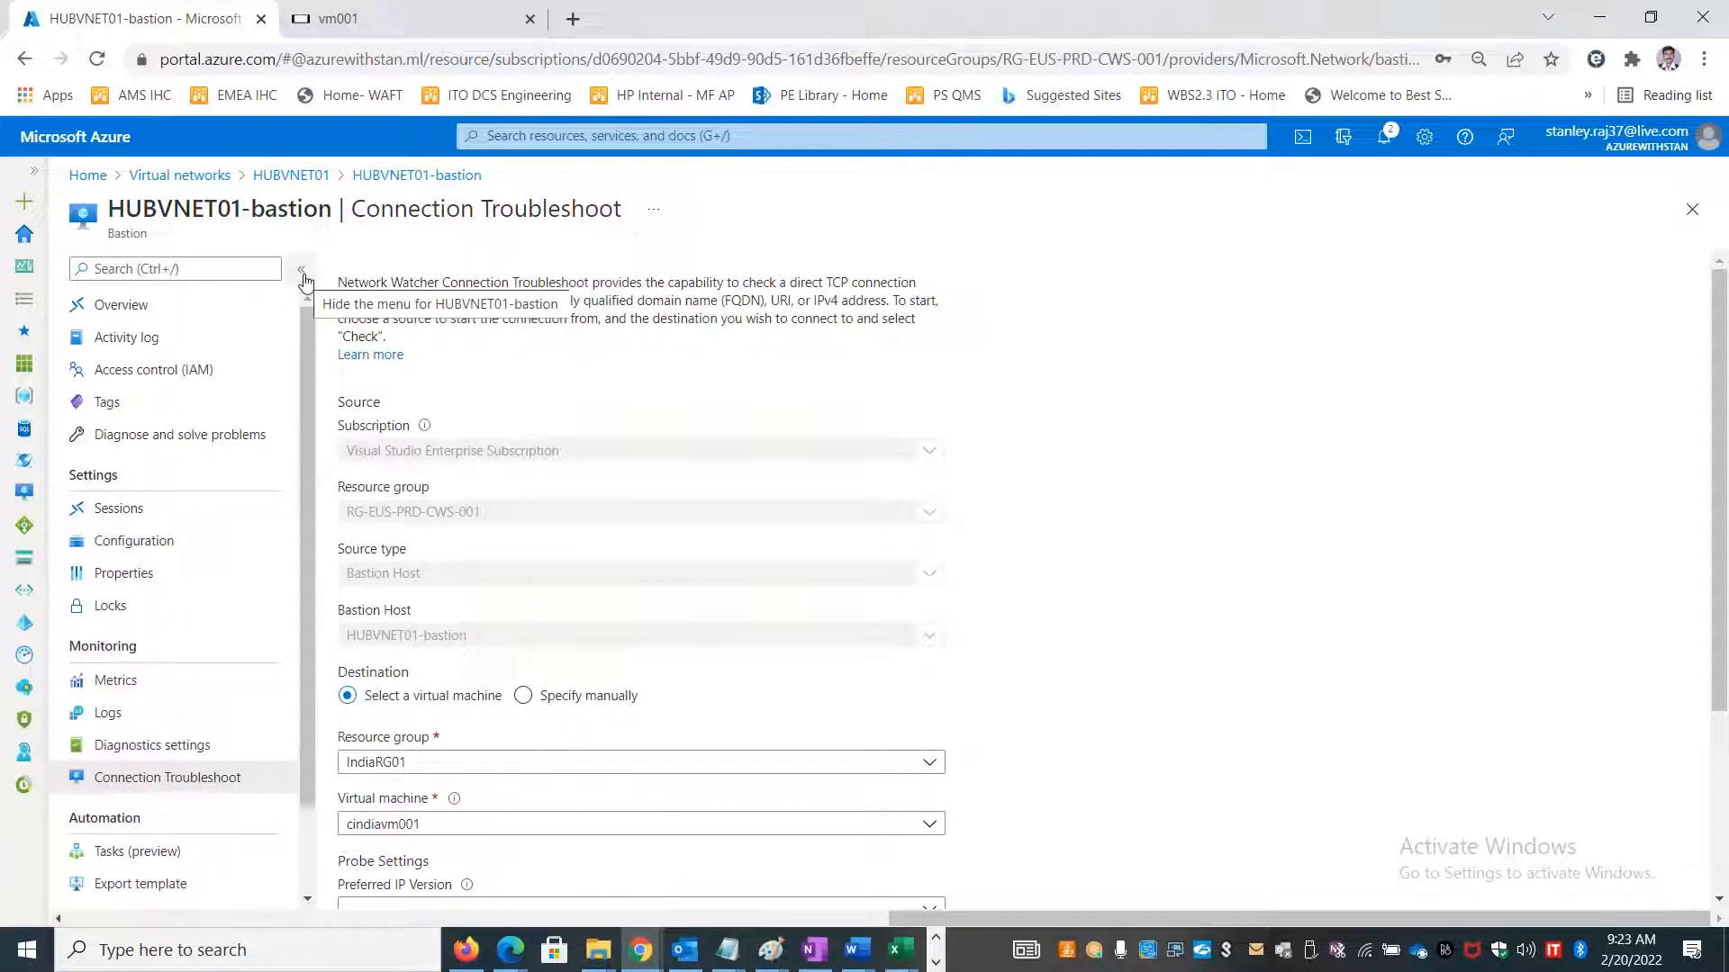
# Switch to PowerPoint and review the Azure BASTION overview slide and the architecture diagram slide.
pyautogui.hotkey('alt', 'Tab')
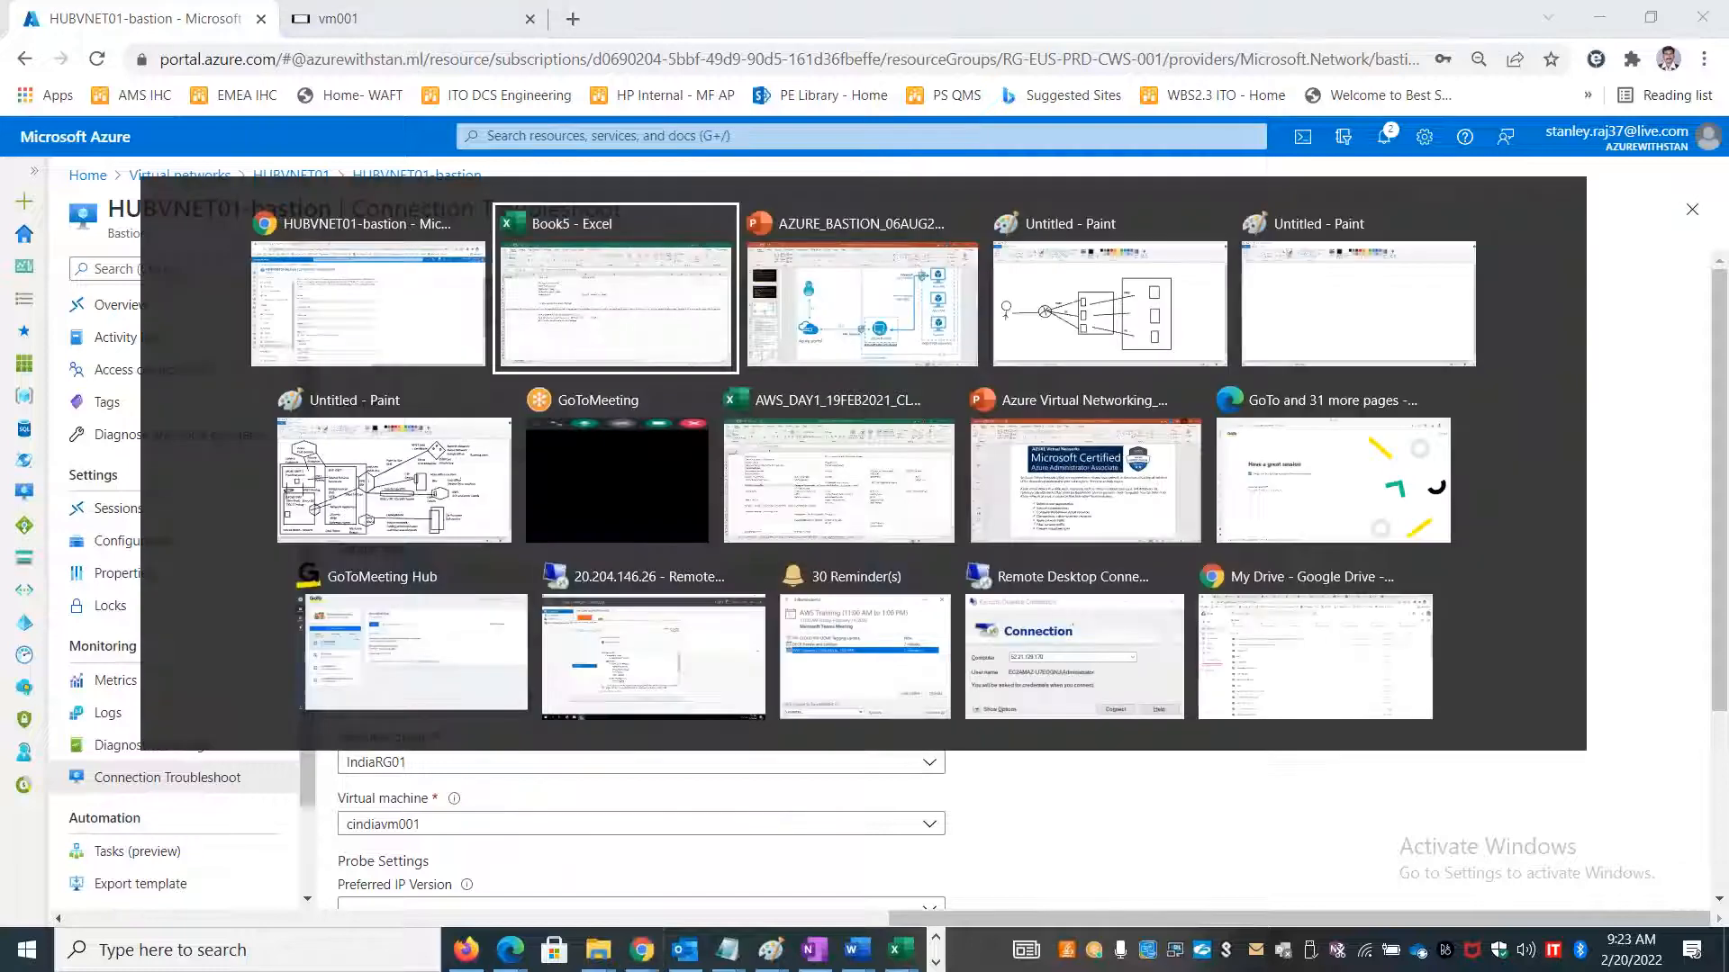
pyautogui.hotkey('alt', 'Tab')
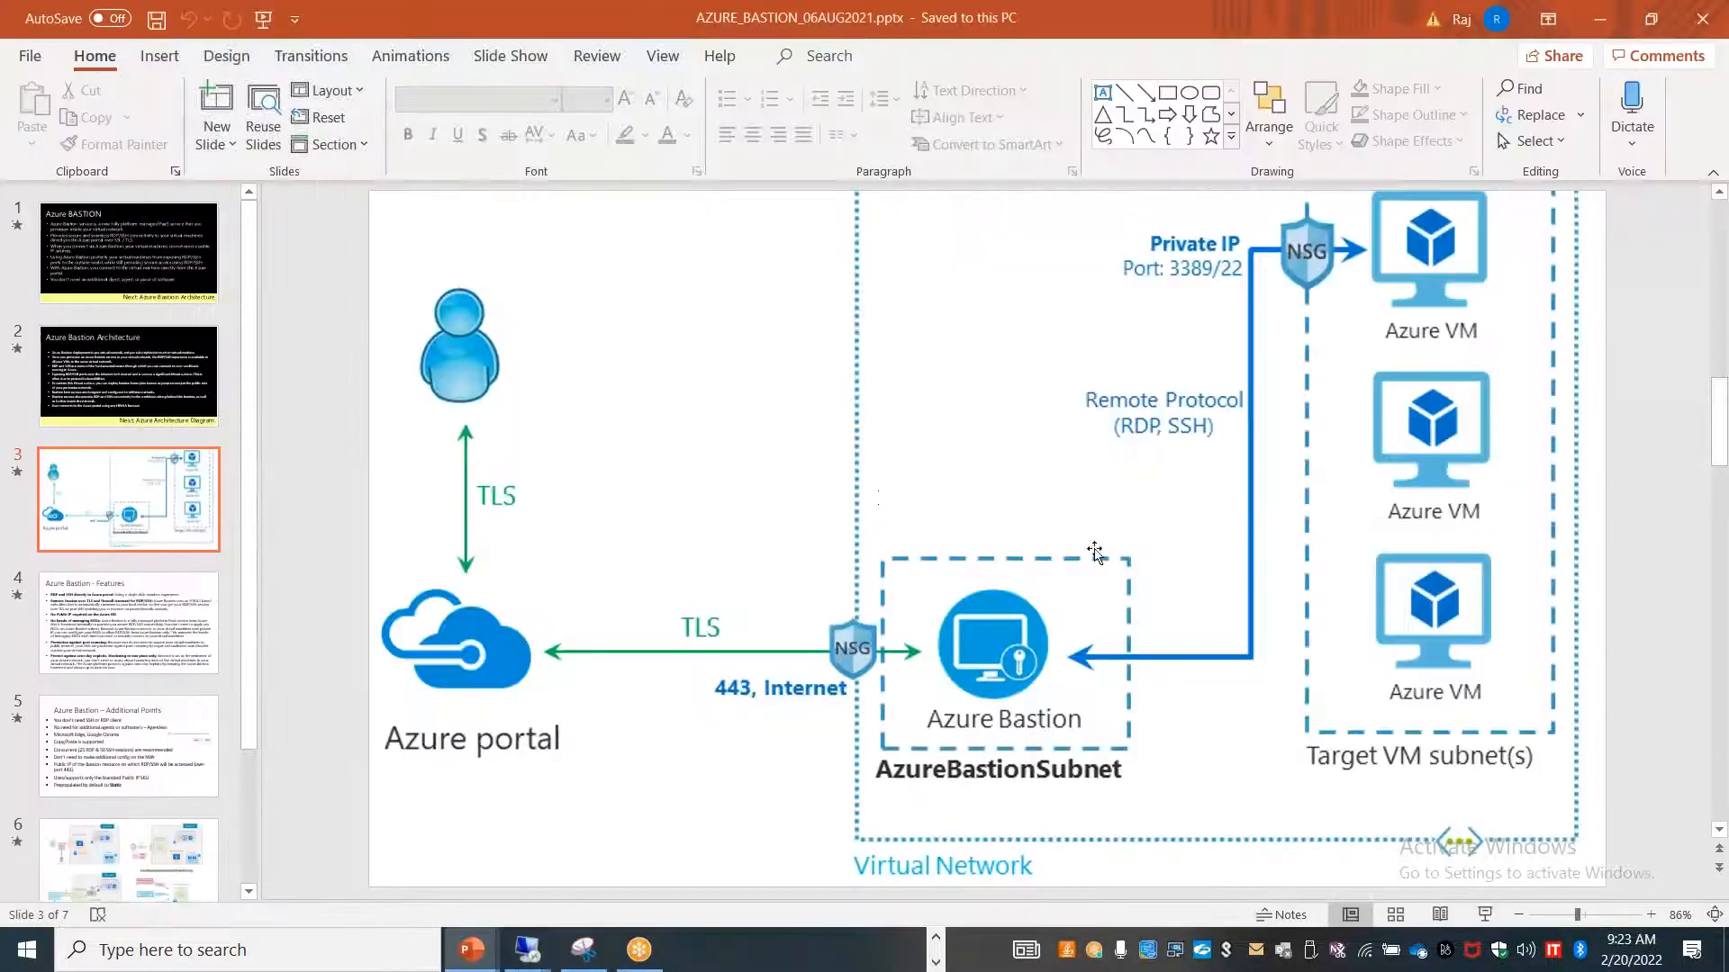
pyautogui.click(165, 242)
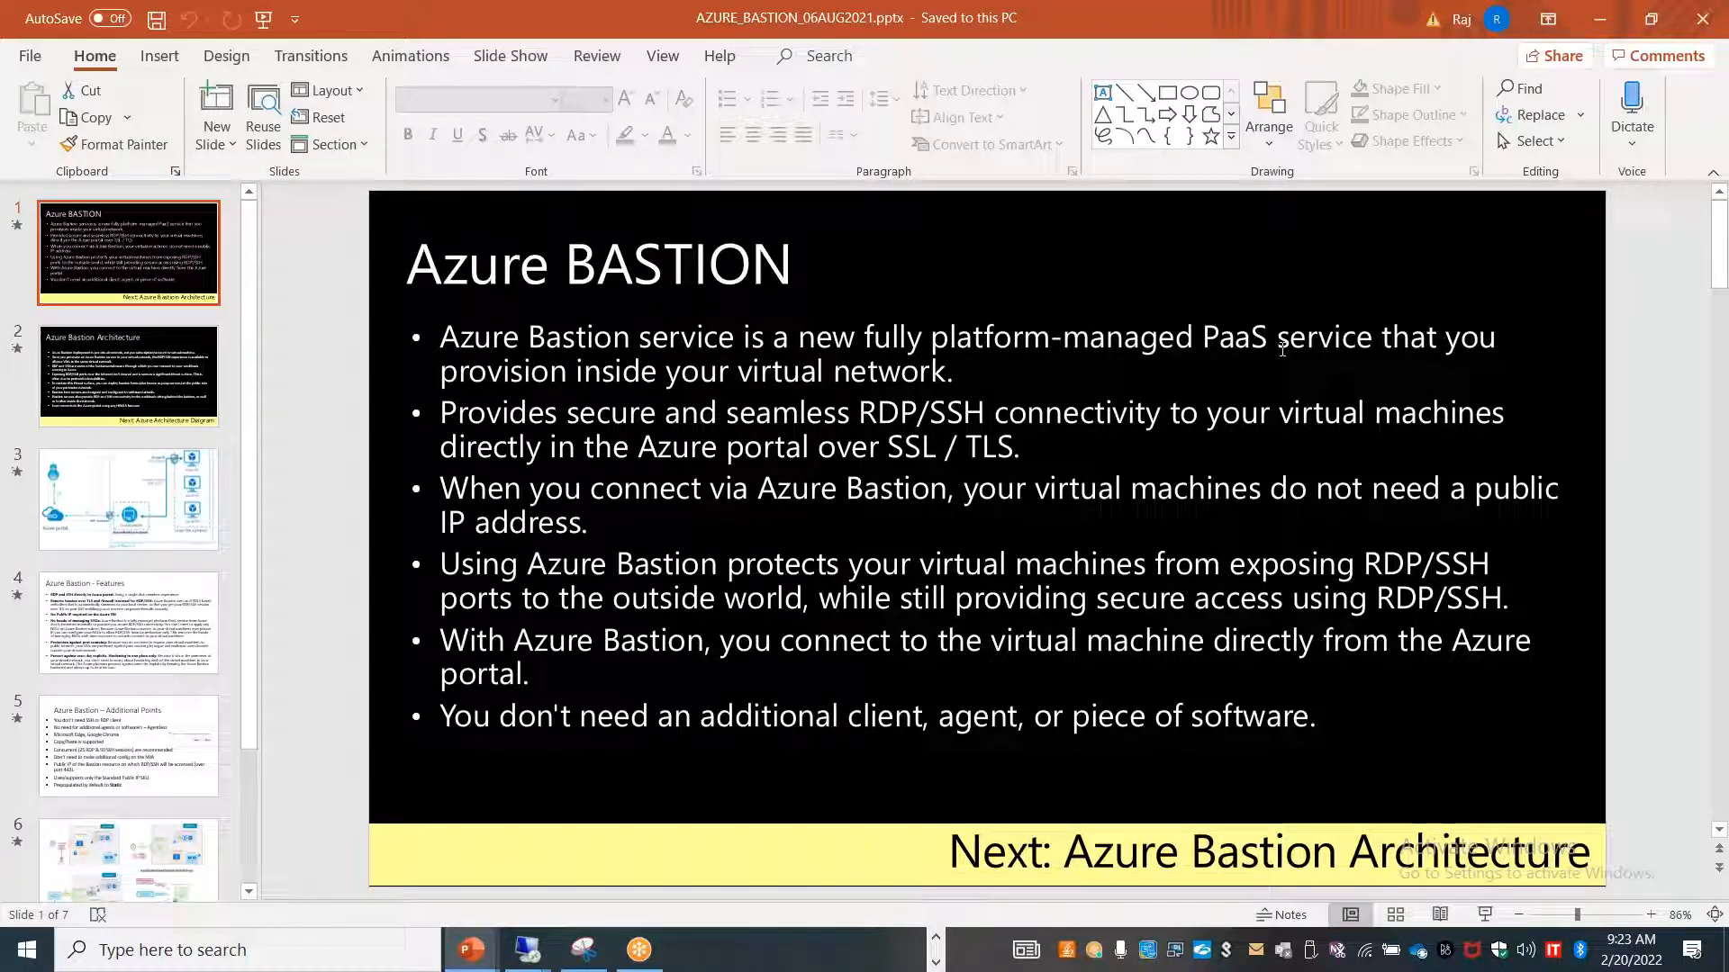
pyautogui.click(213, 506)
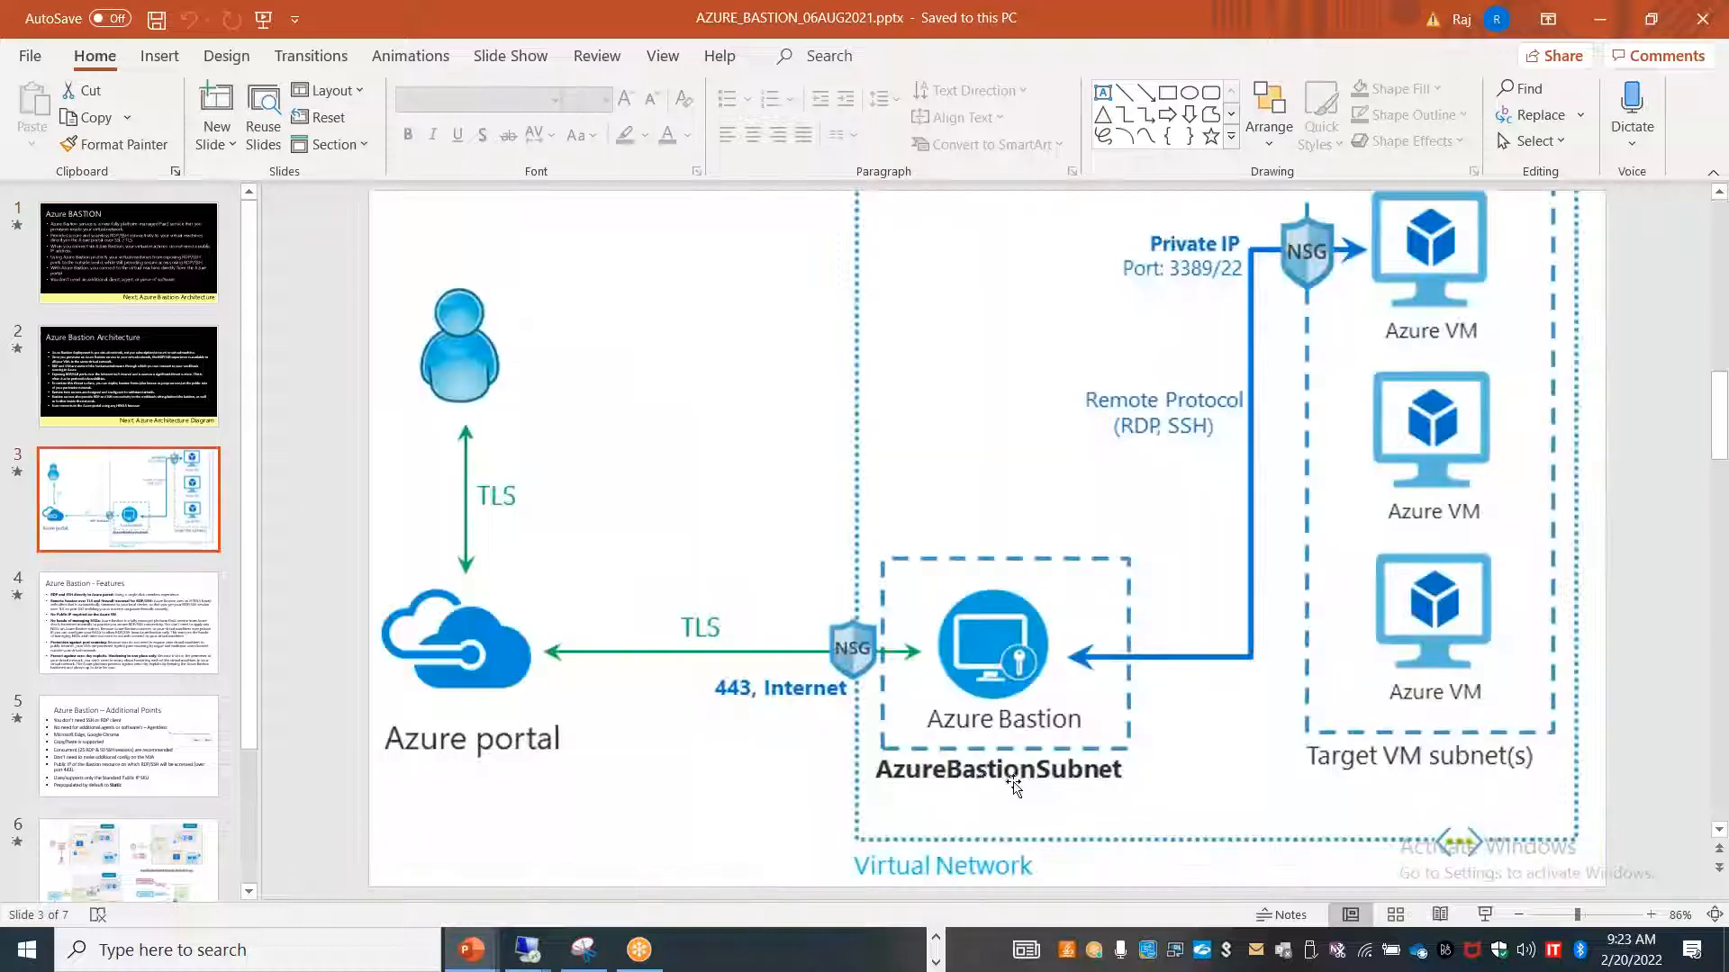
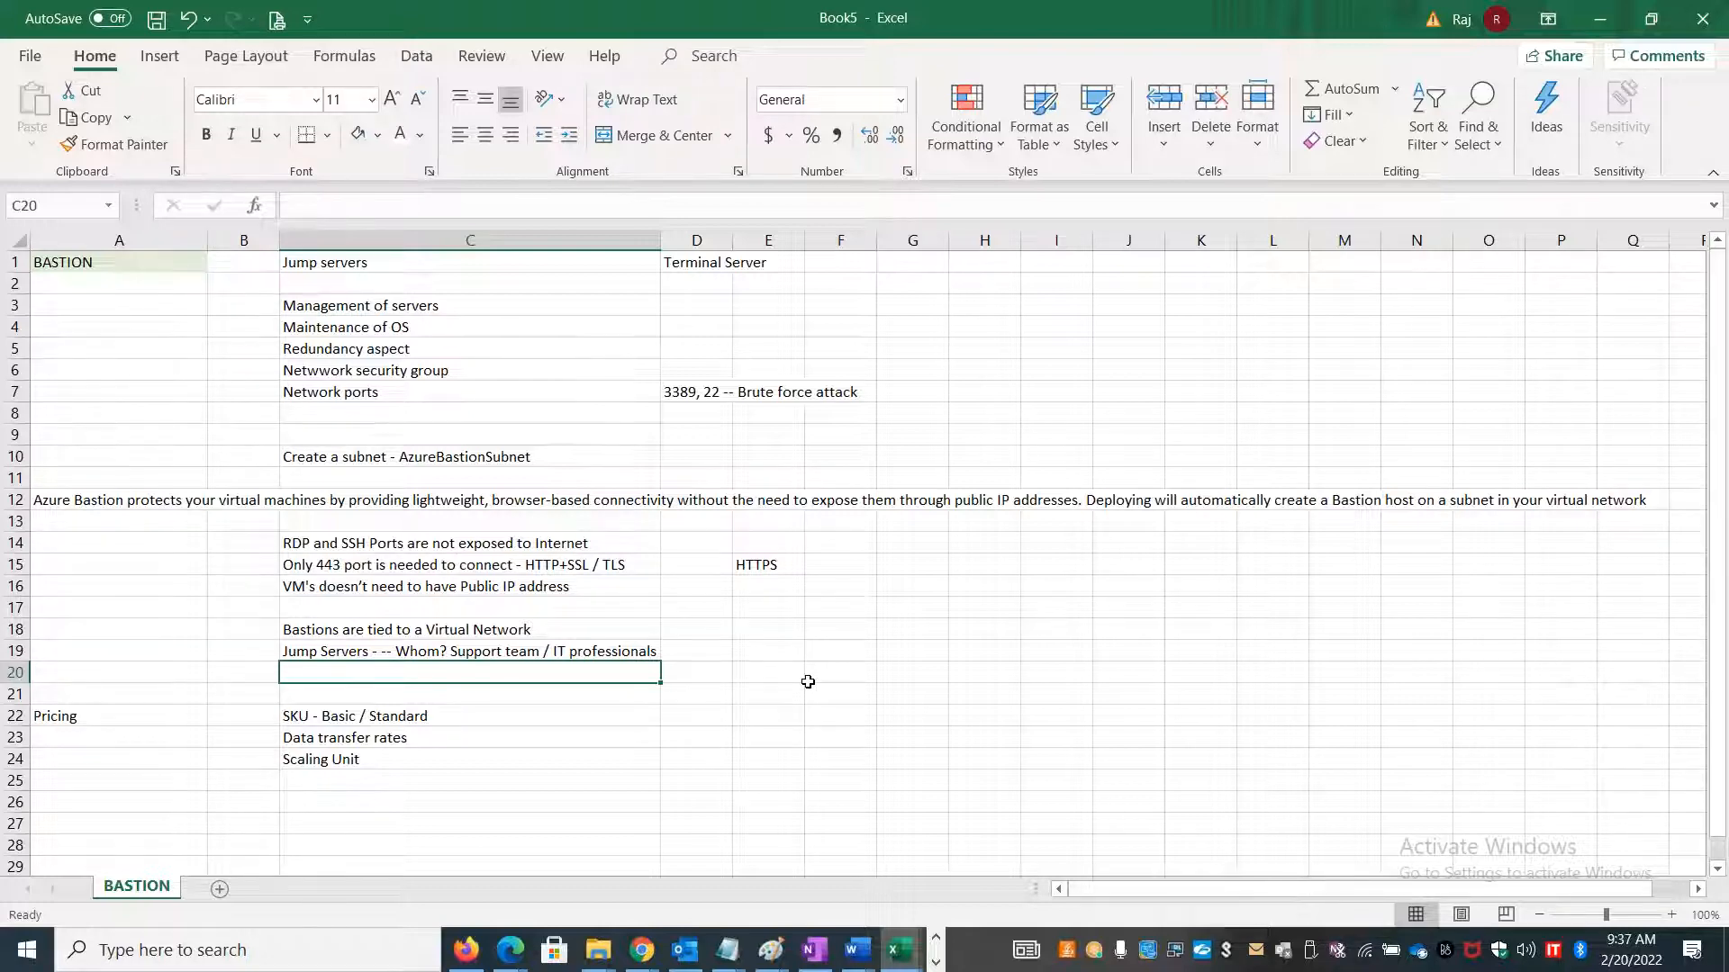
# Switch to the Azure portal in the browser and open the configuration of HUBVNET01-bastion from the Bastions list.
pyautogui.hotkey('alt', 'Tab')
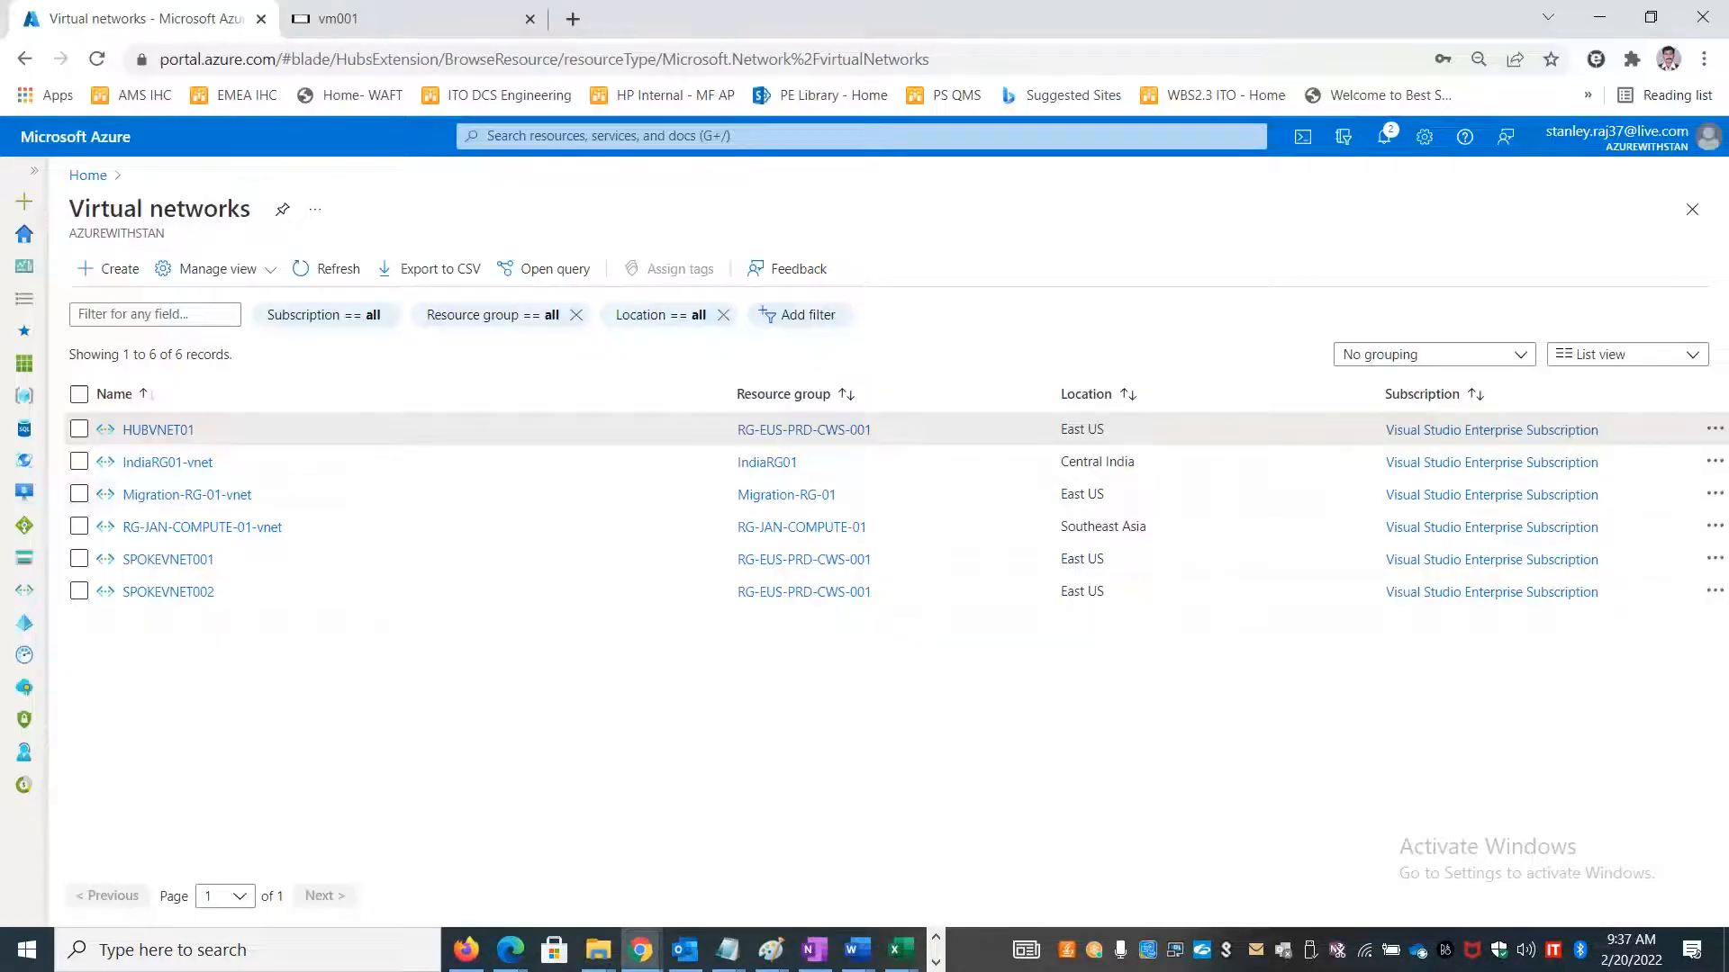
pyautogui.click(85, 176)
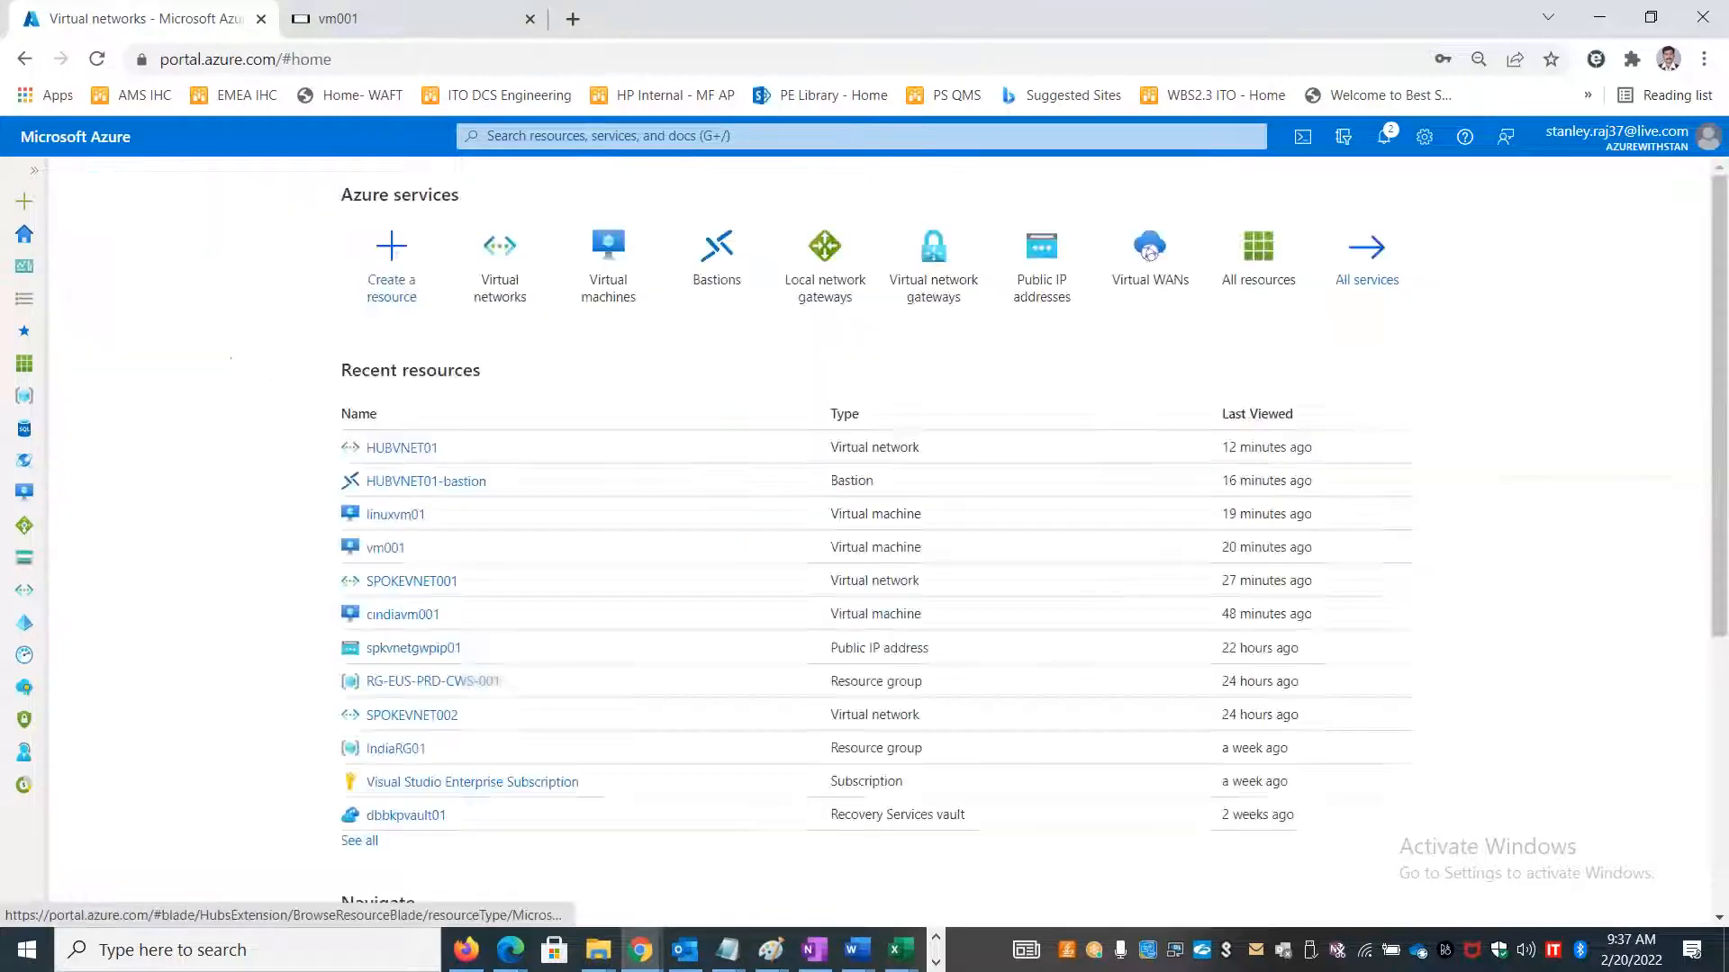
pyautogui.click(706, 275)
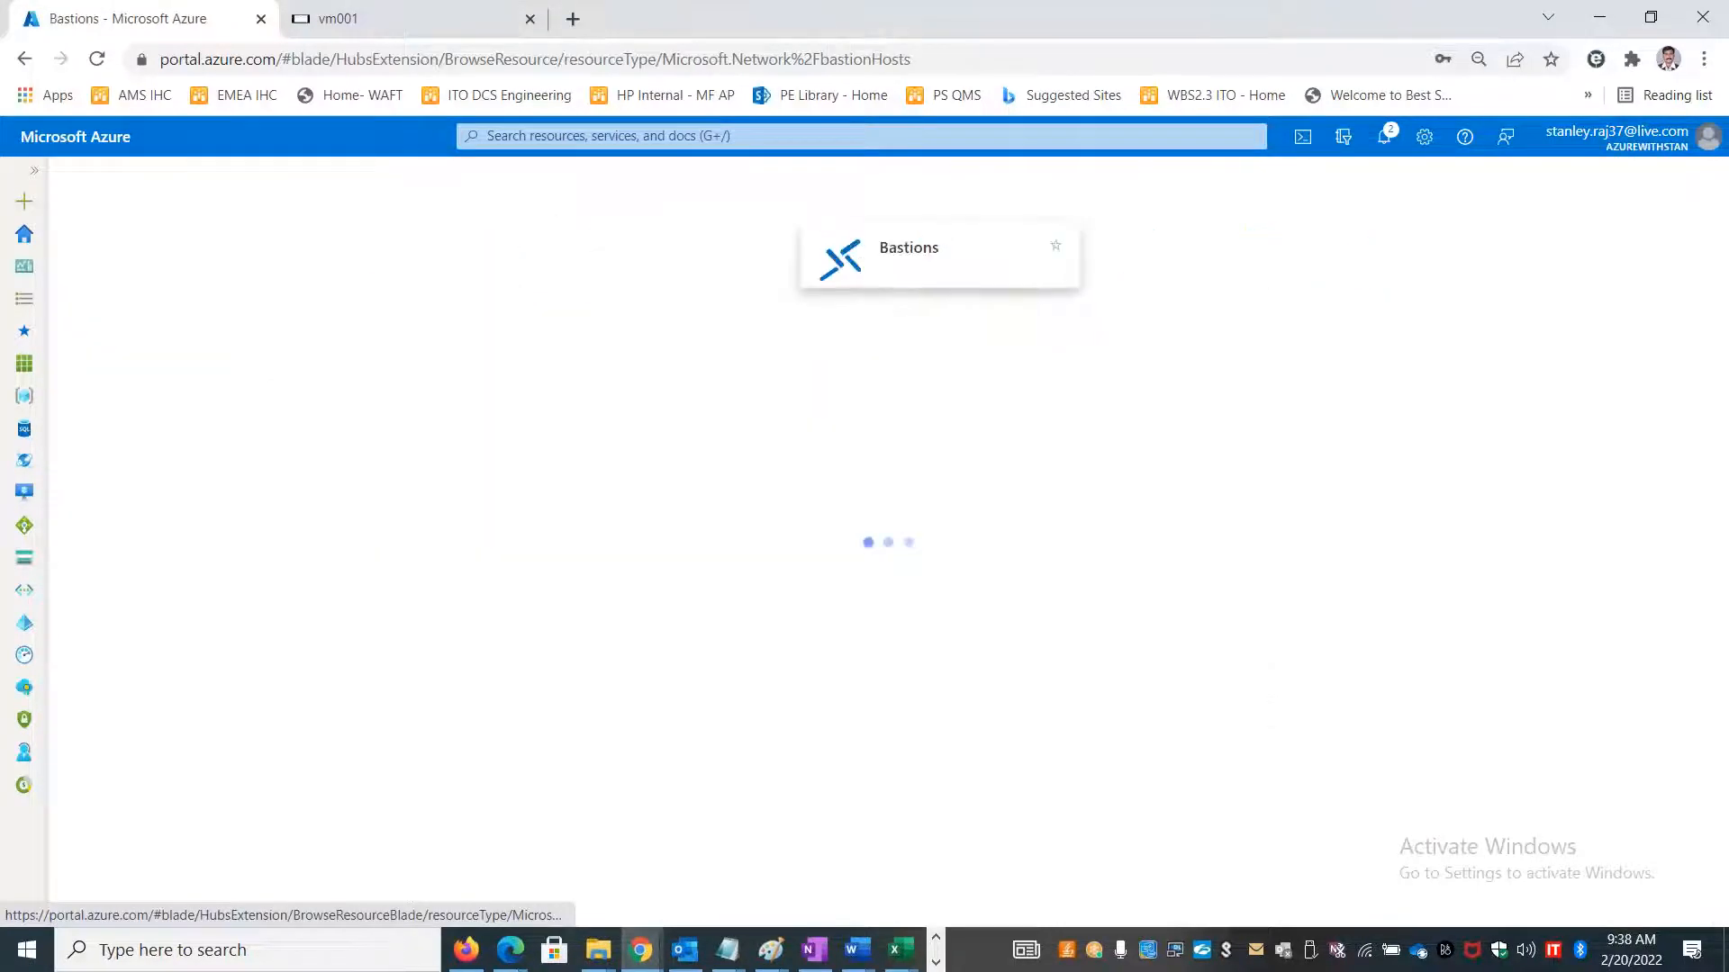
pyautogui.click(180, 429)
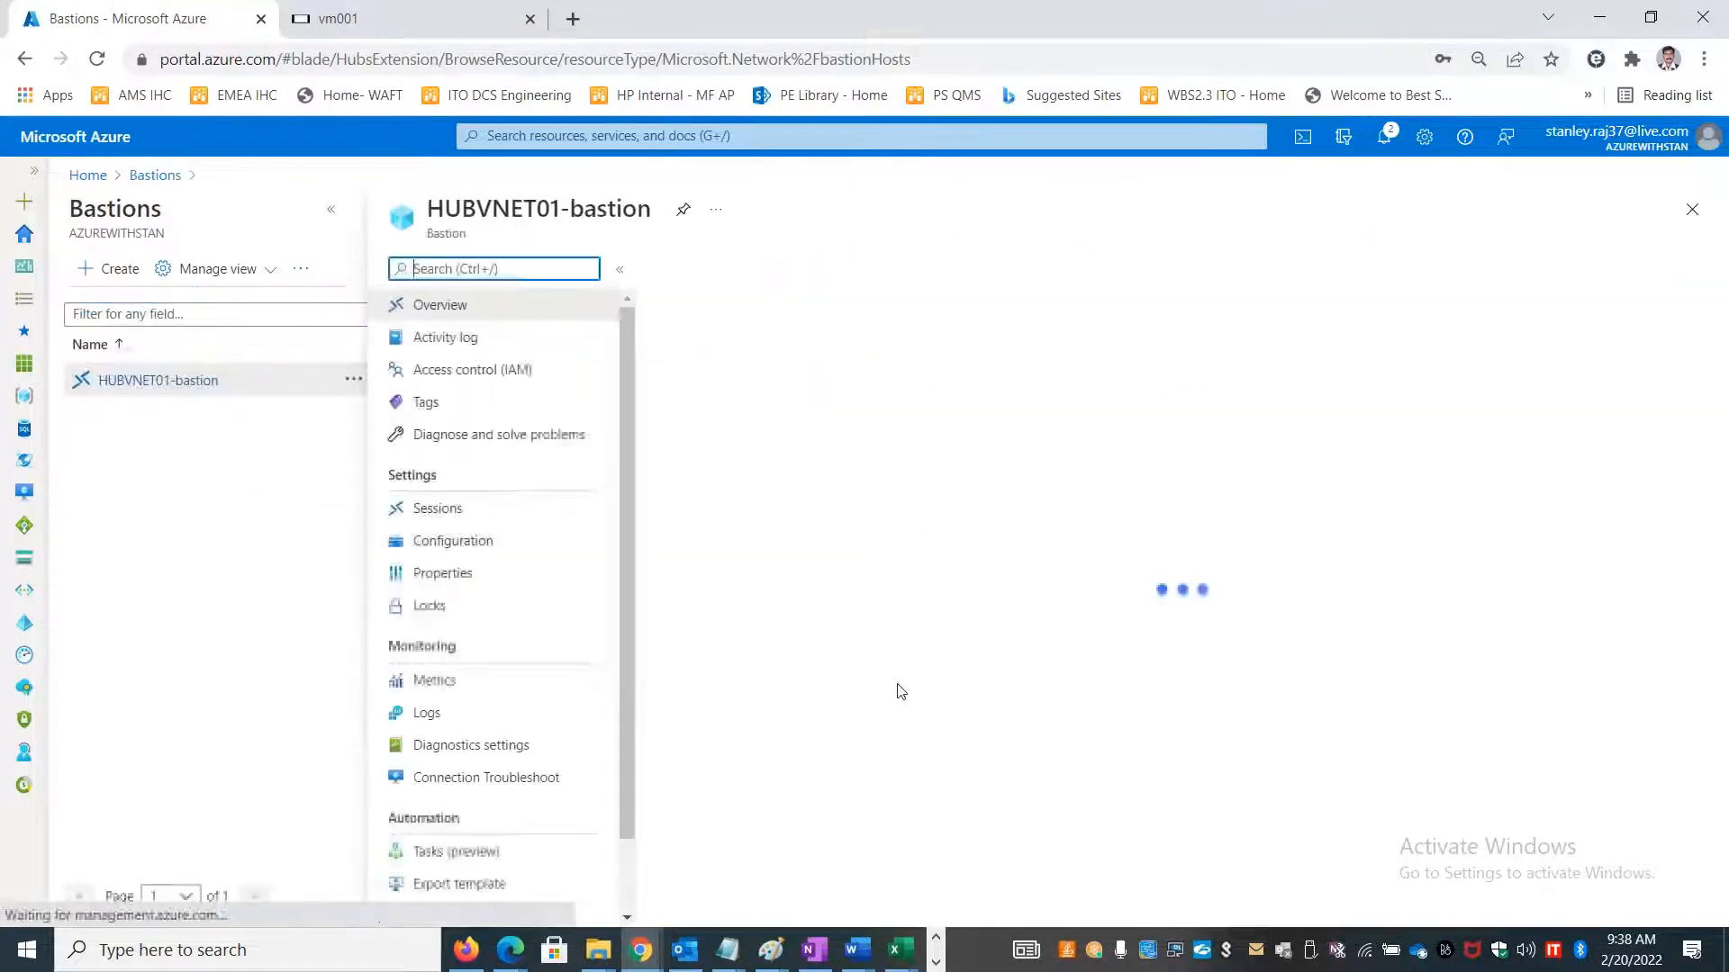
pyautogui.click(498, 543)
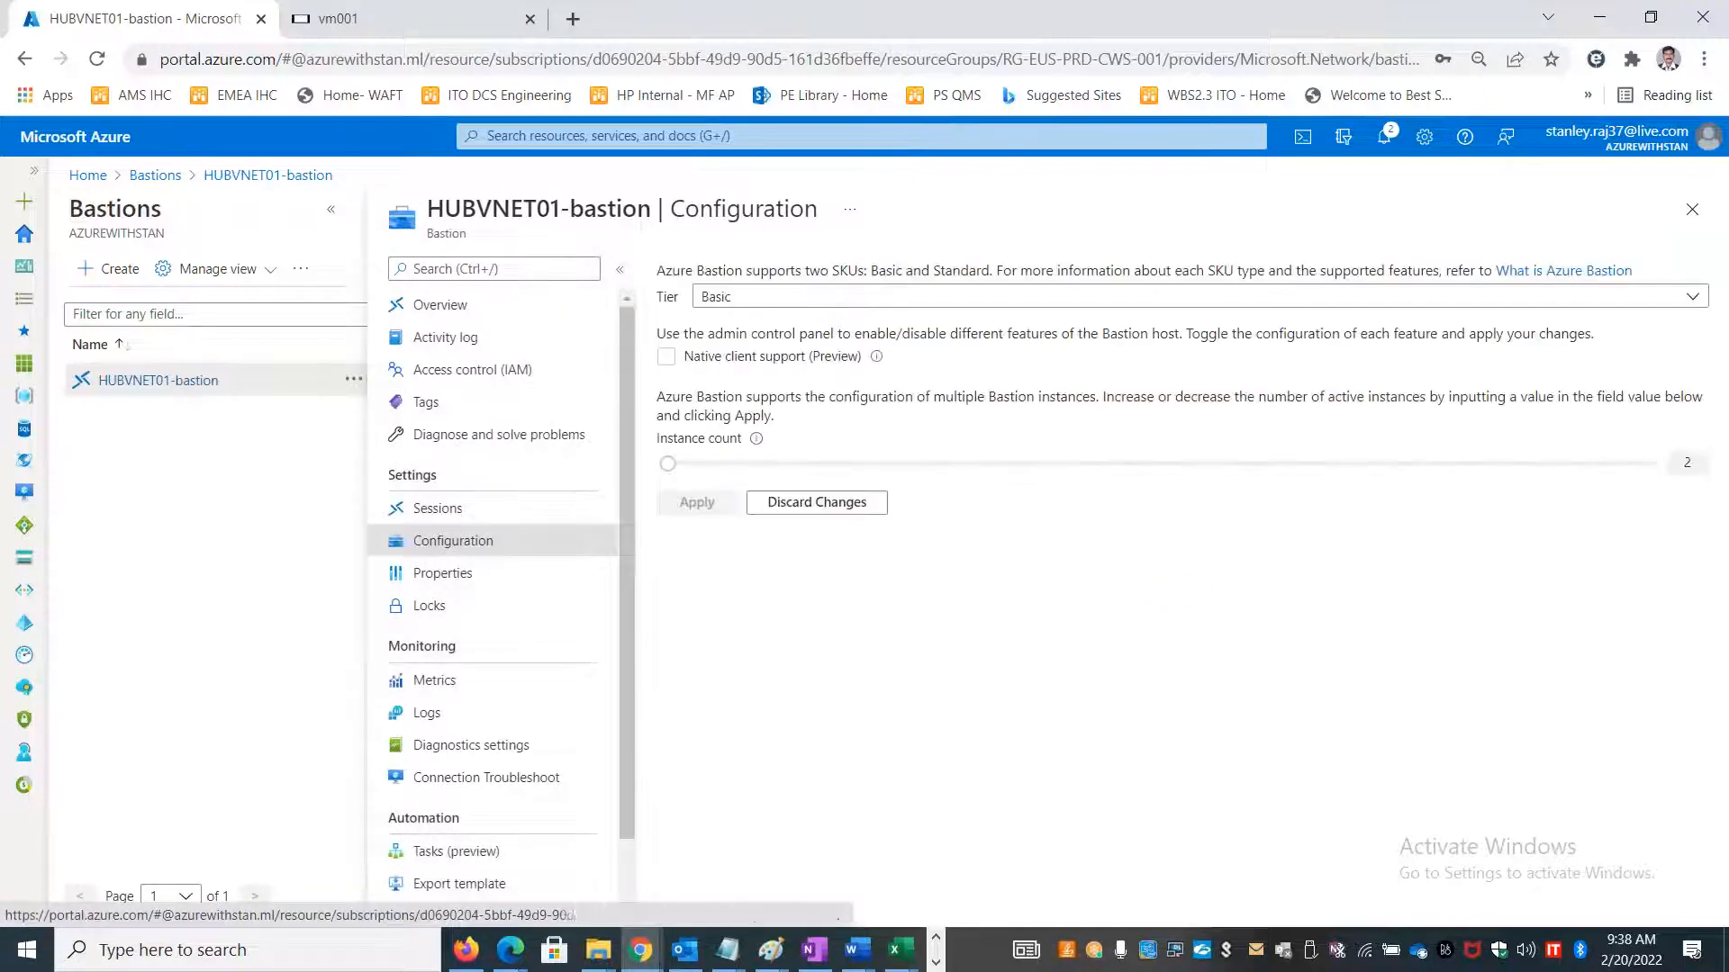
# Select the Standard tier for the Bastion host, raise the instance count to 50, and return it to 2.
pyautogui.click(785, 298)
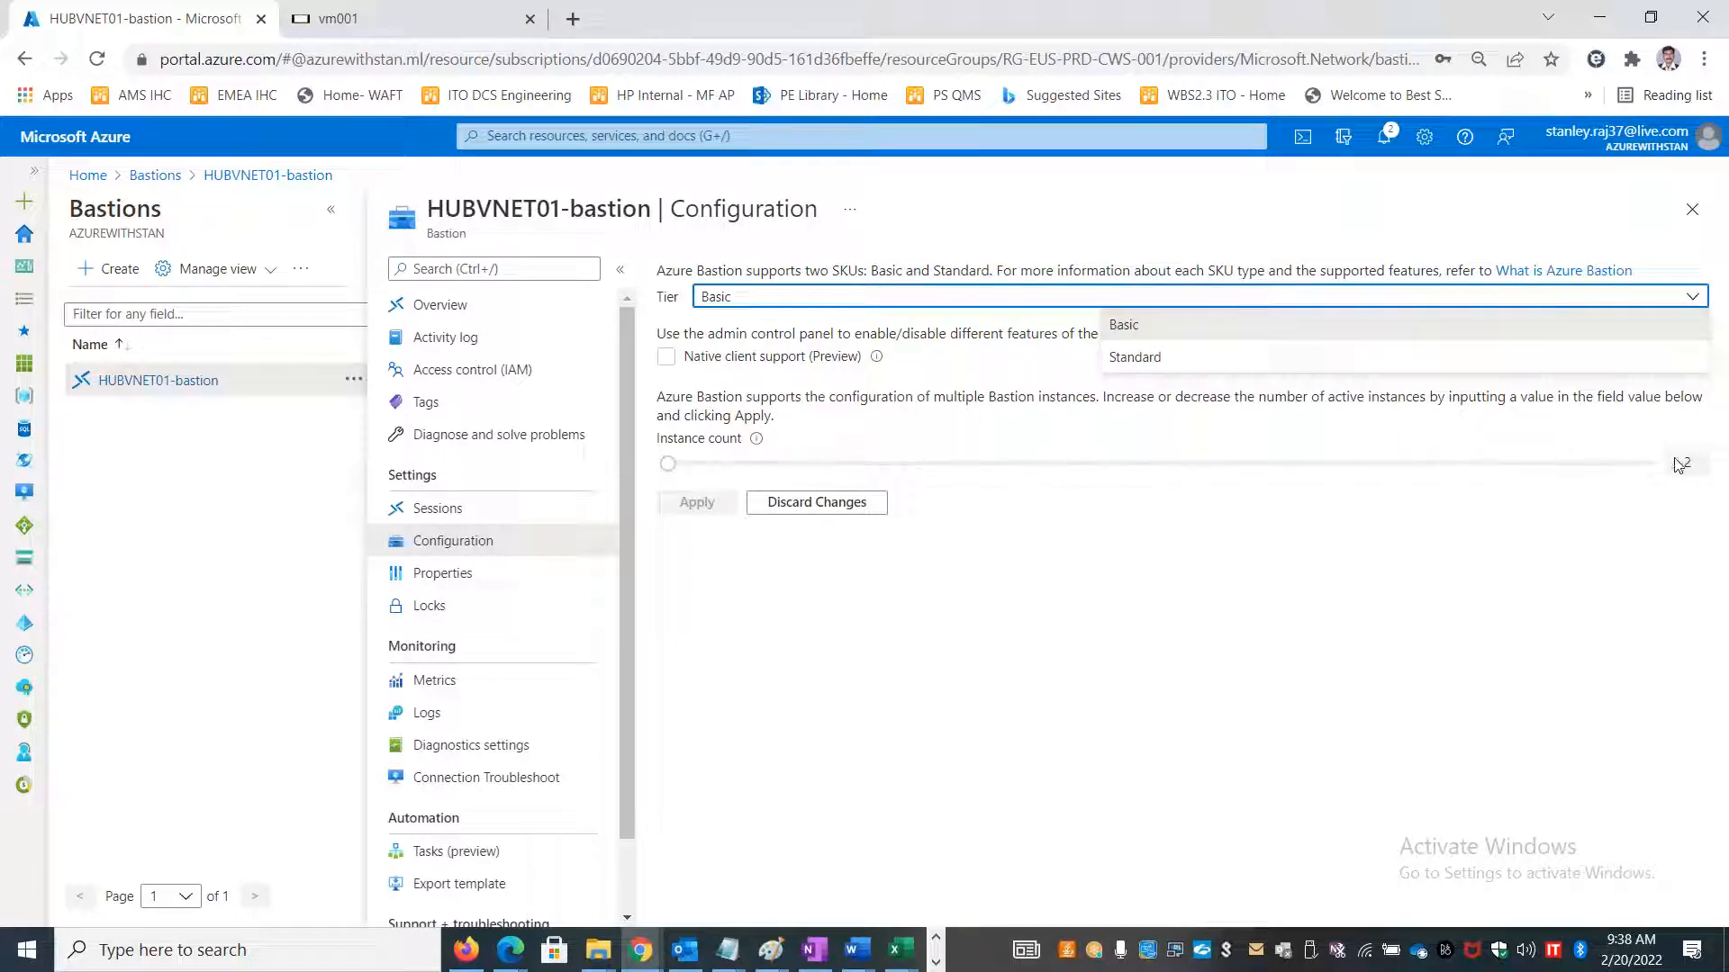
pyautogui.click(671, 472)
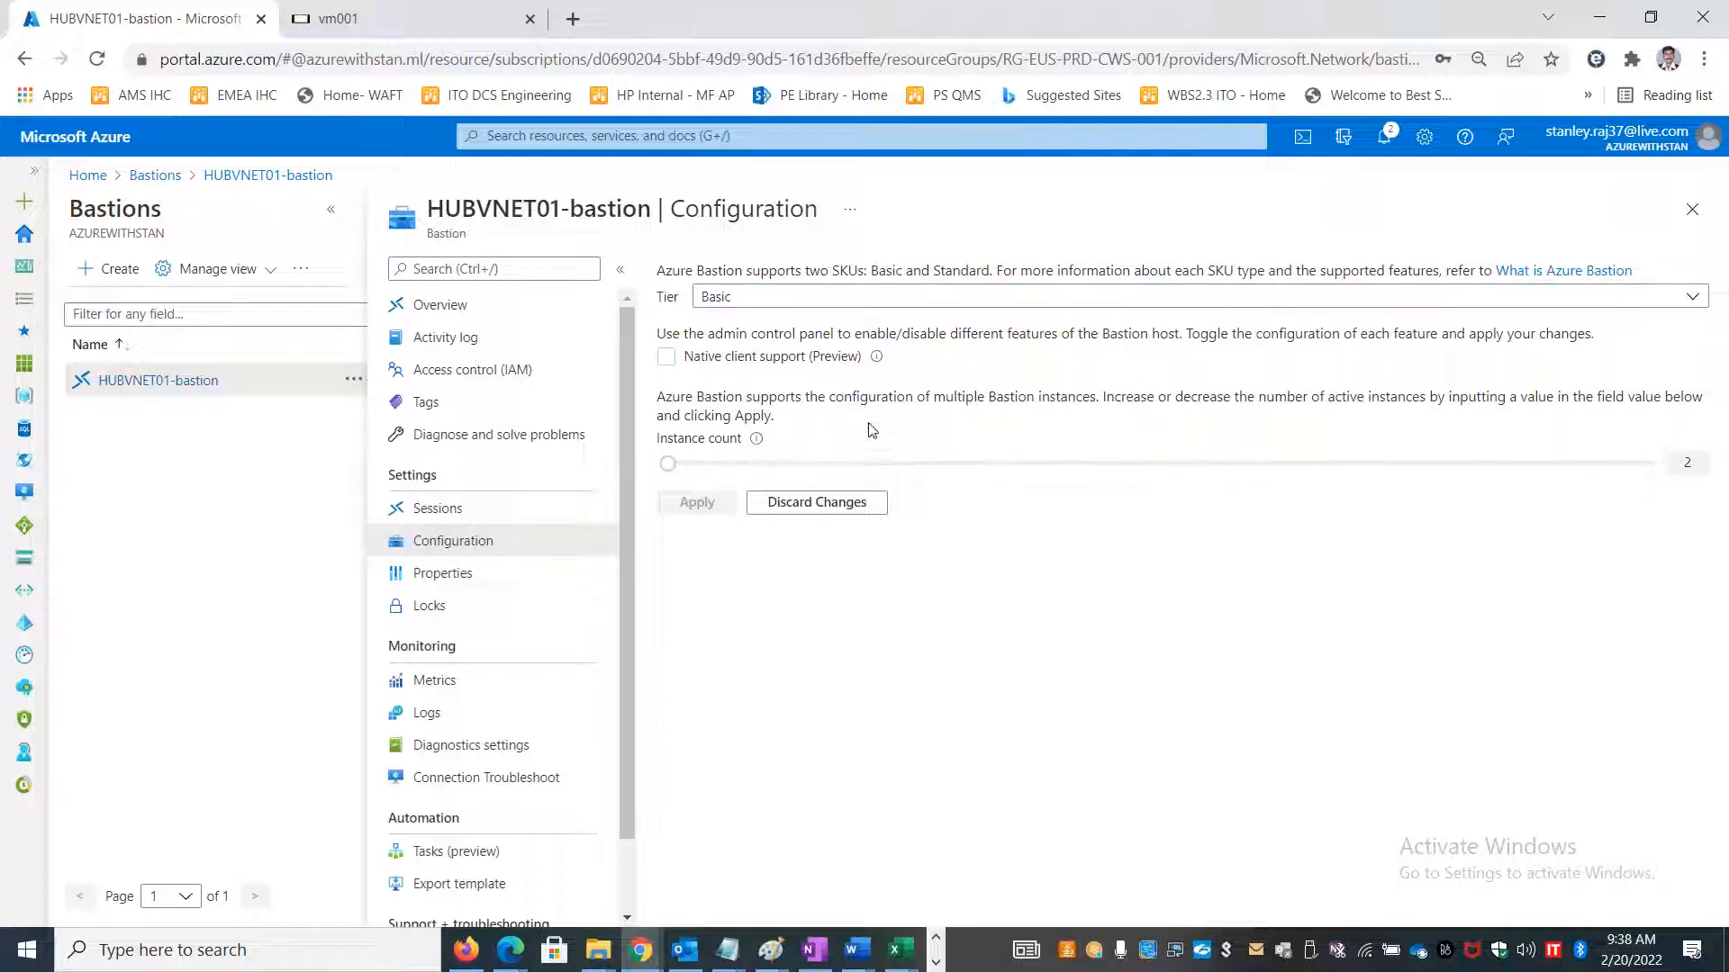
pyautogui.click(811, 299)
pyautogui.click(1121, 361)
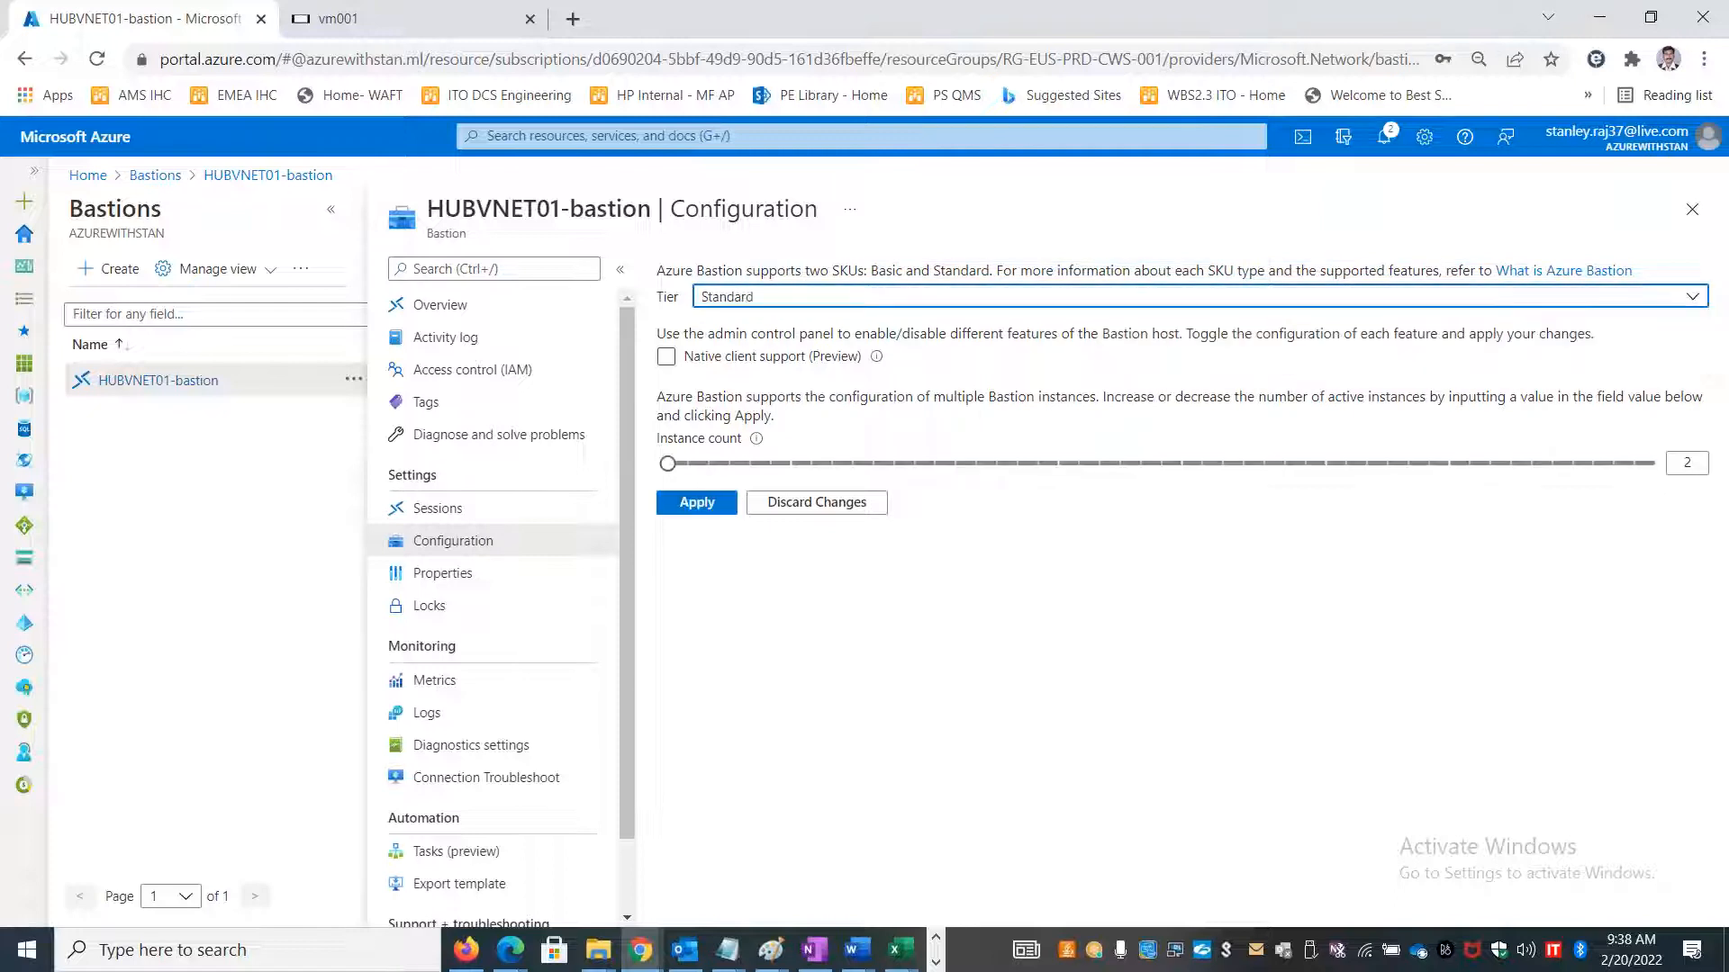
pyautogui.moveTo(668, 463); pyautogui.dragTo(1654, 463)
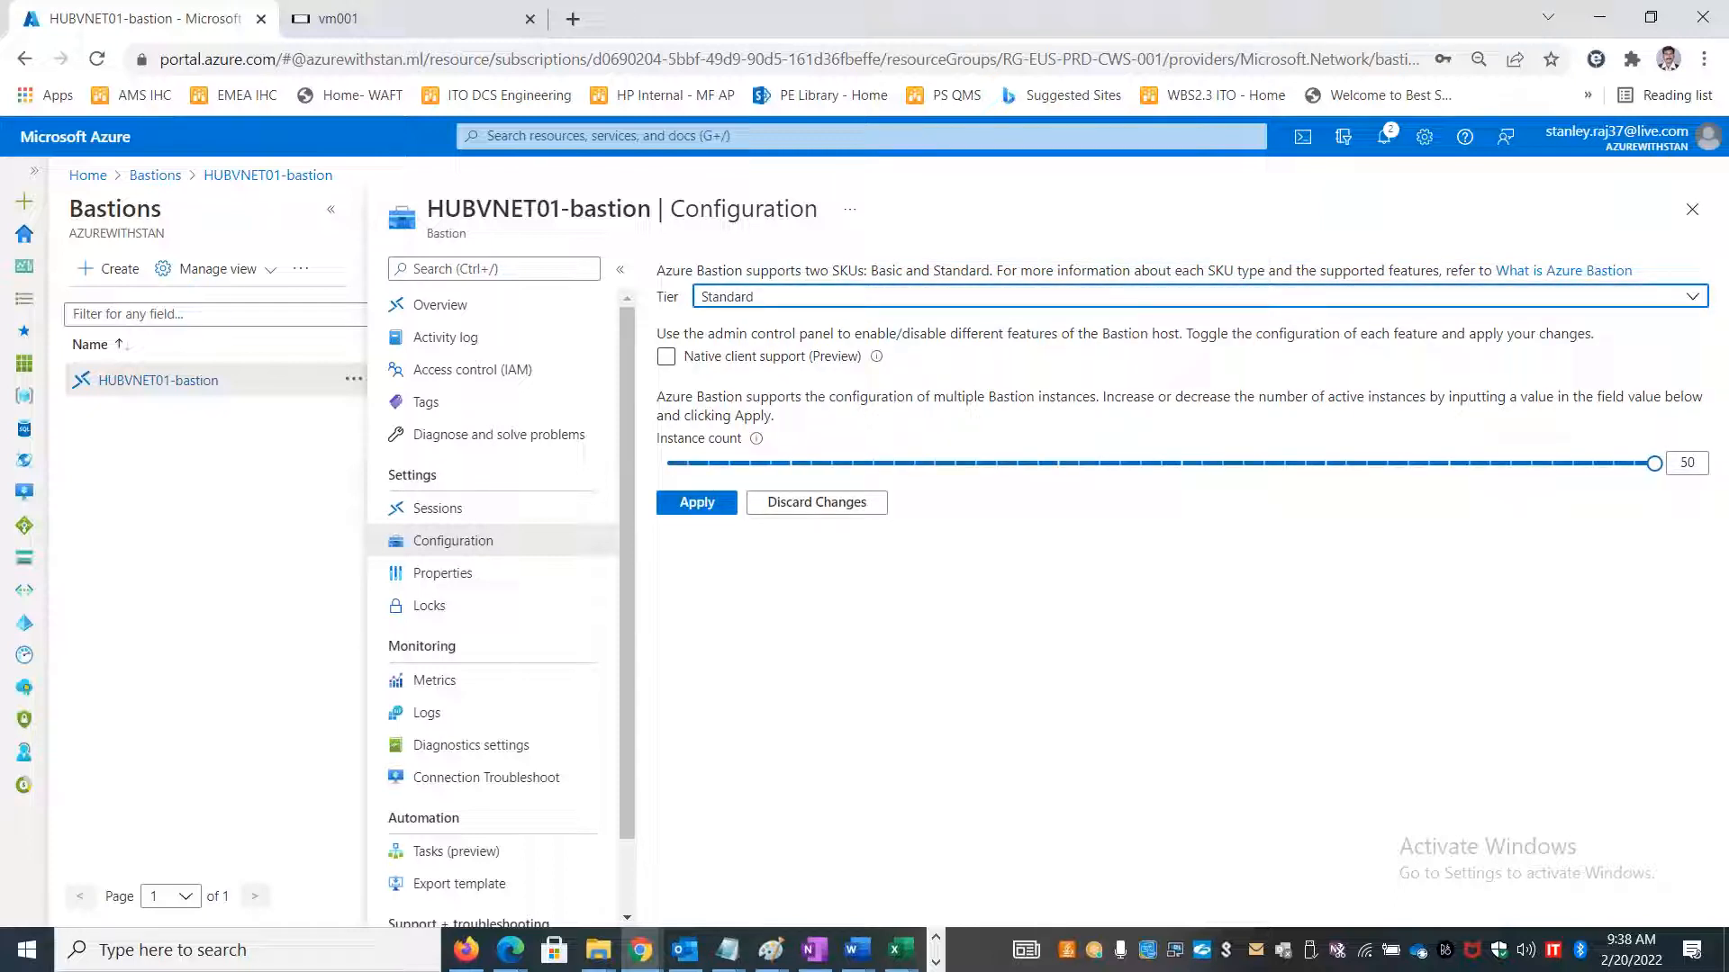
pyautogui.moveTo(1654, 464); pyautogui.dragTo(668, 464)
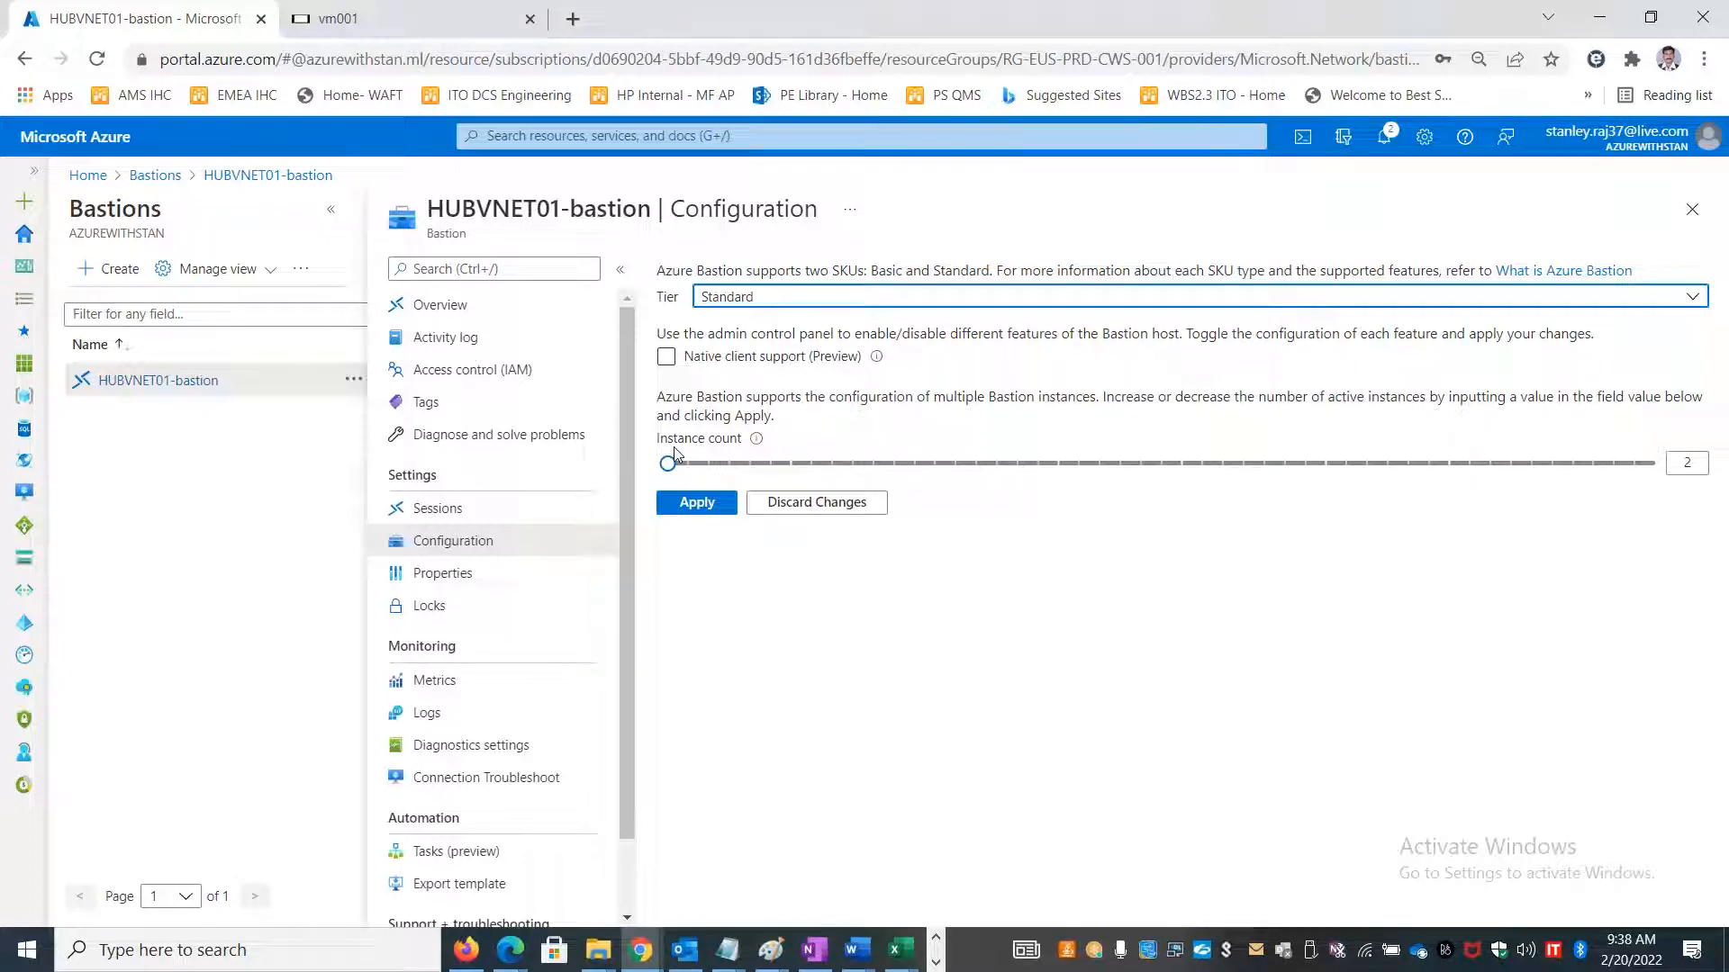
# Copy the portal's sentence on configuring multiple Bastion instances, through "inputting a value", into cell D24 of the Book5 Excel workbook beside Scaling Unit.
pyautogui.moveTo(656, 397); pyautogui.dragTo(1559, 396)
pyautogui.hotkey('ctrl', 'c')
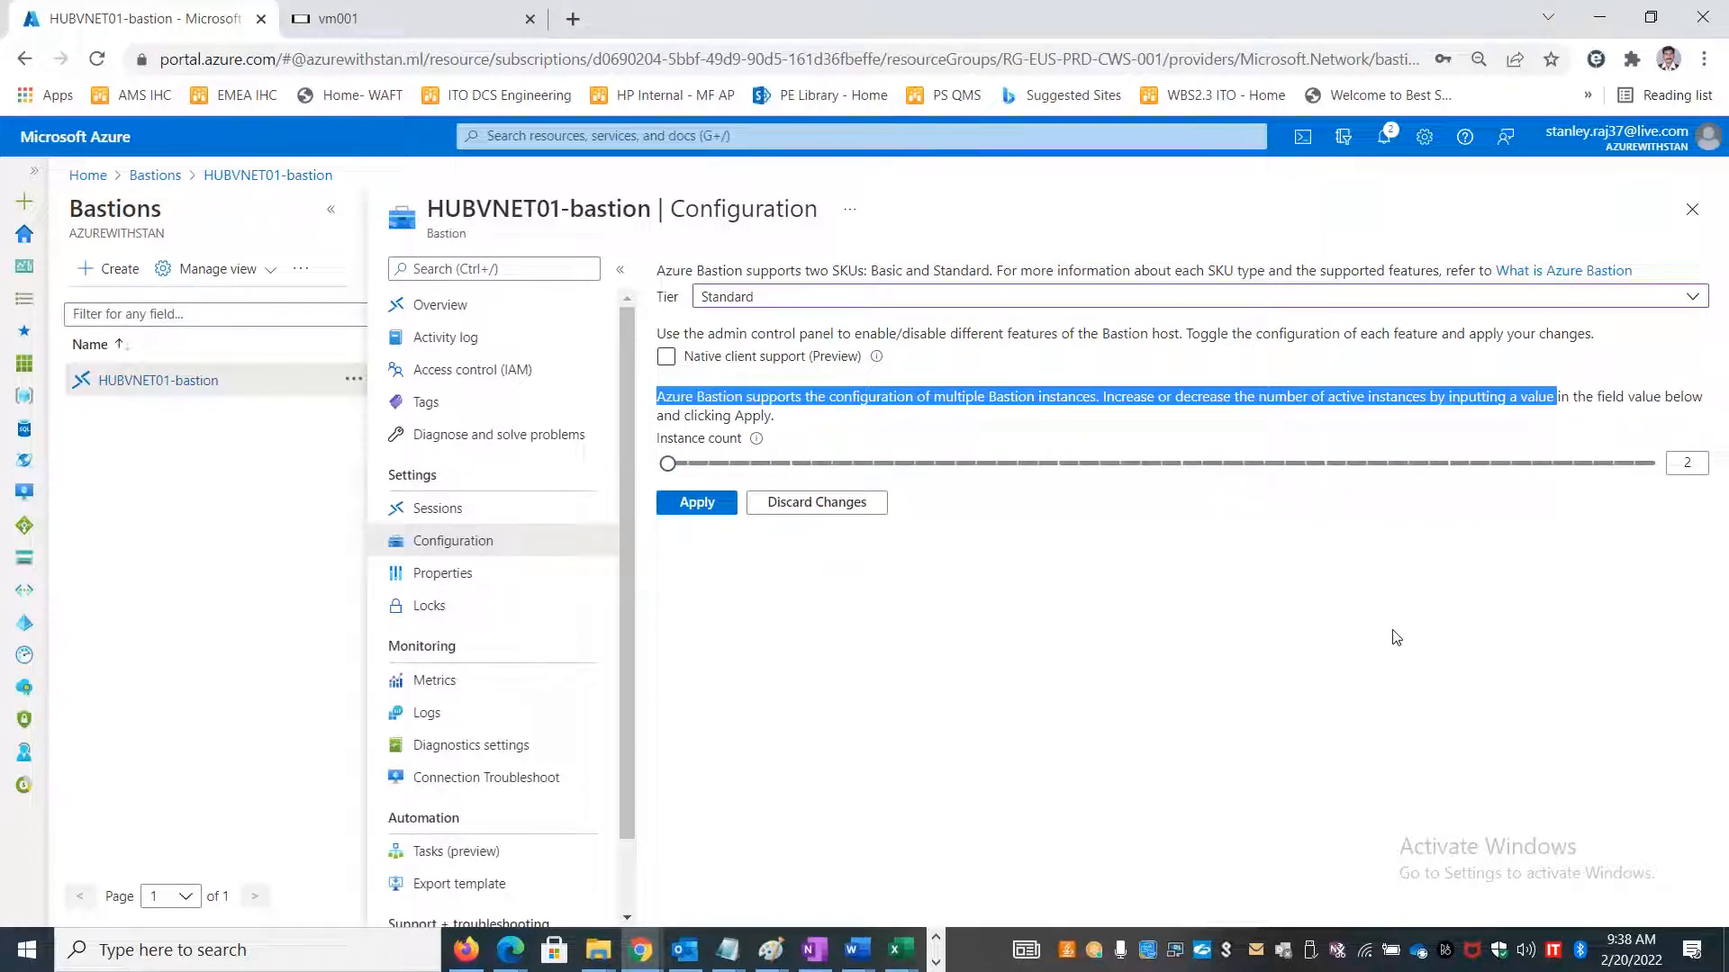
pyautogui.hotkey('alt', 'Tab')
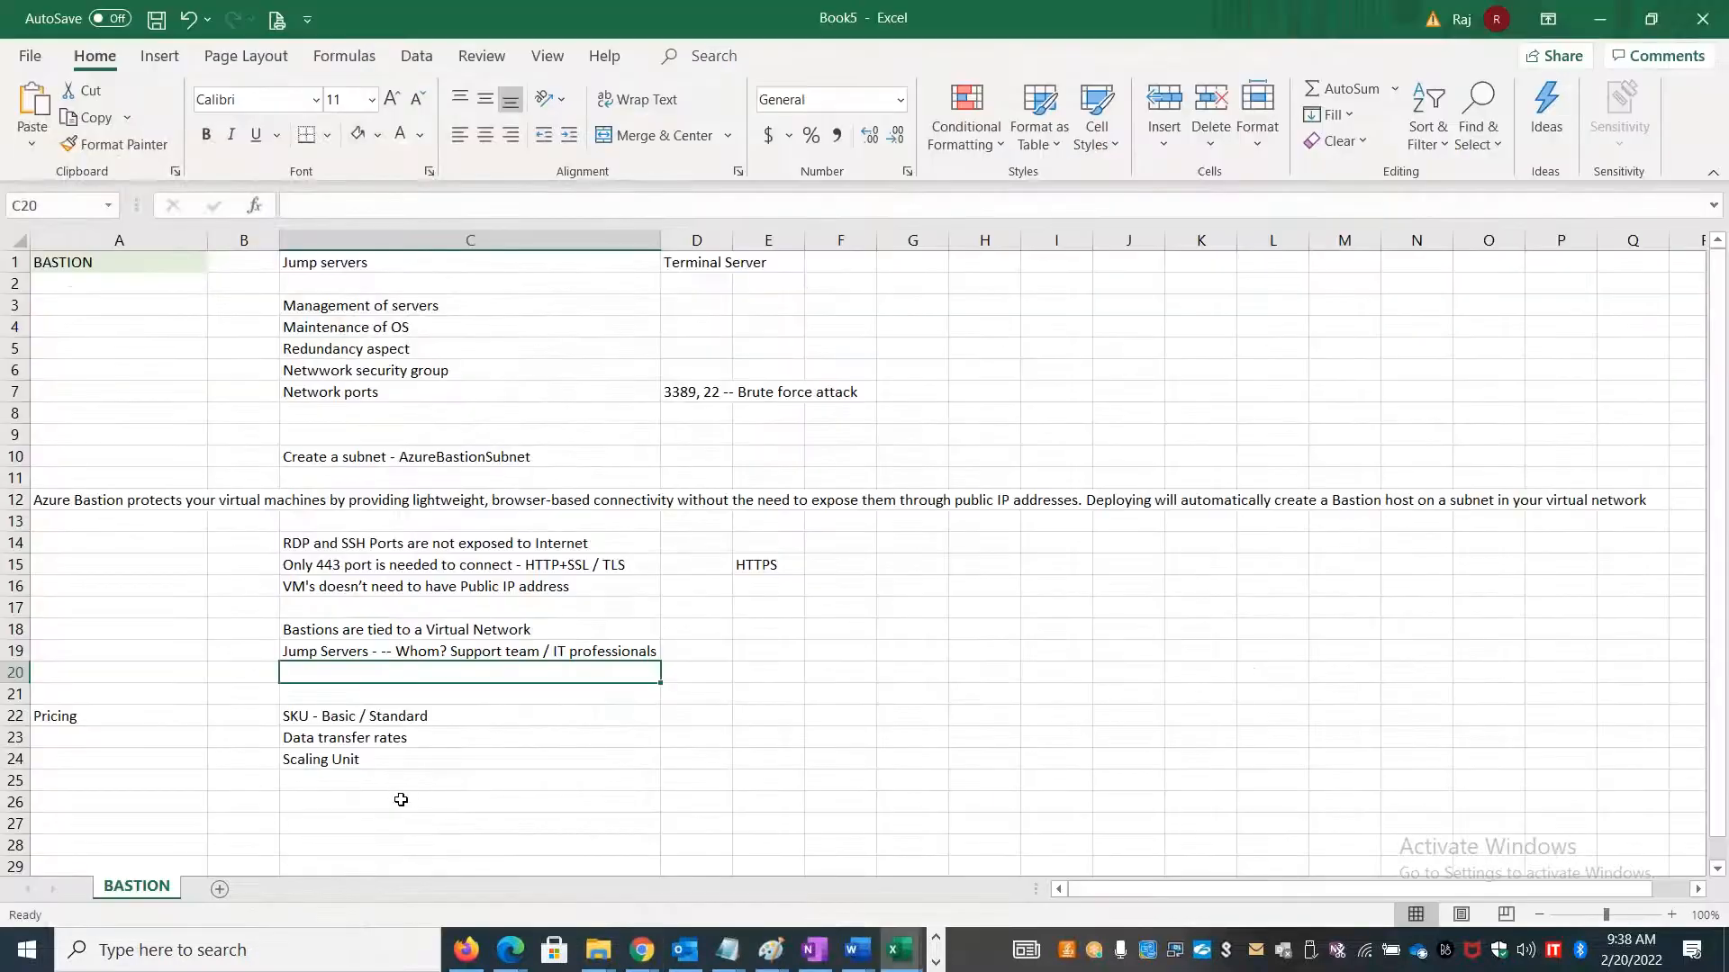
pyautogui.click(400, 799)
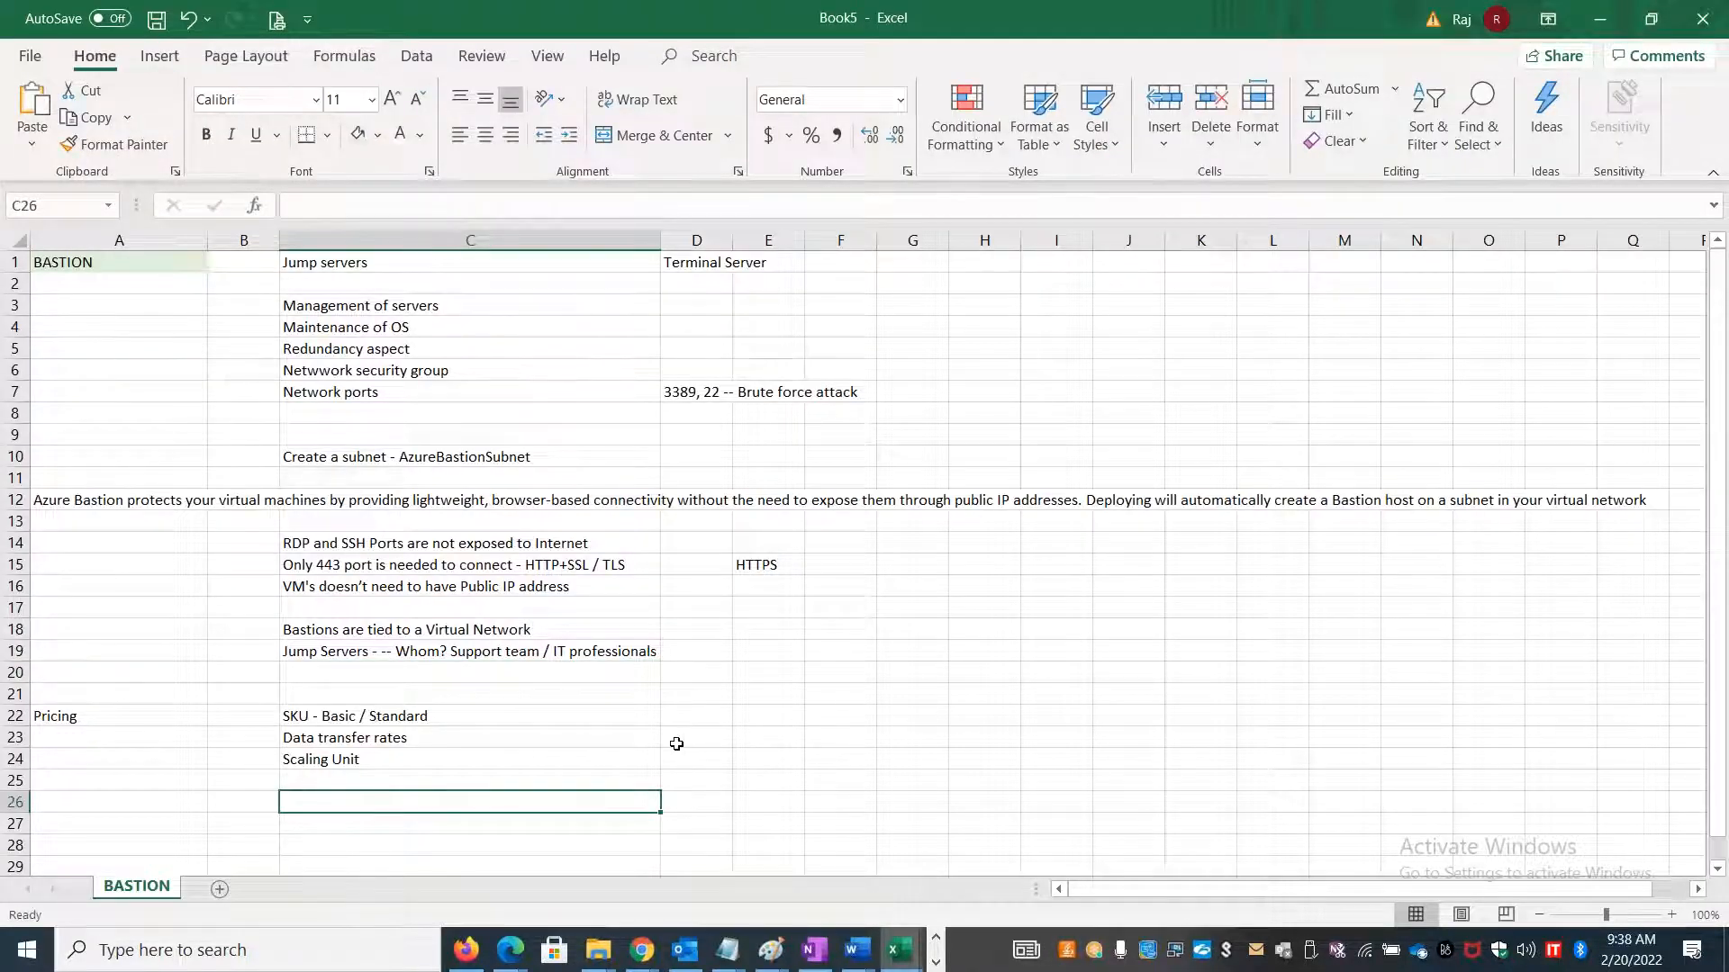
pyautogui.click(712, 764)
pyautogui.hotkey('ctrl', 'v')
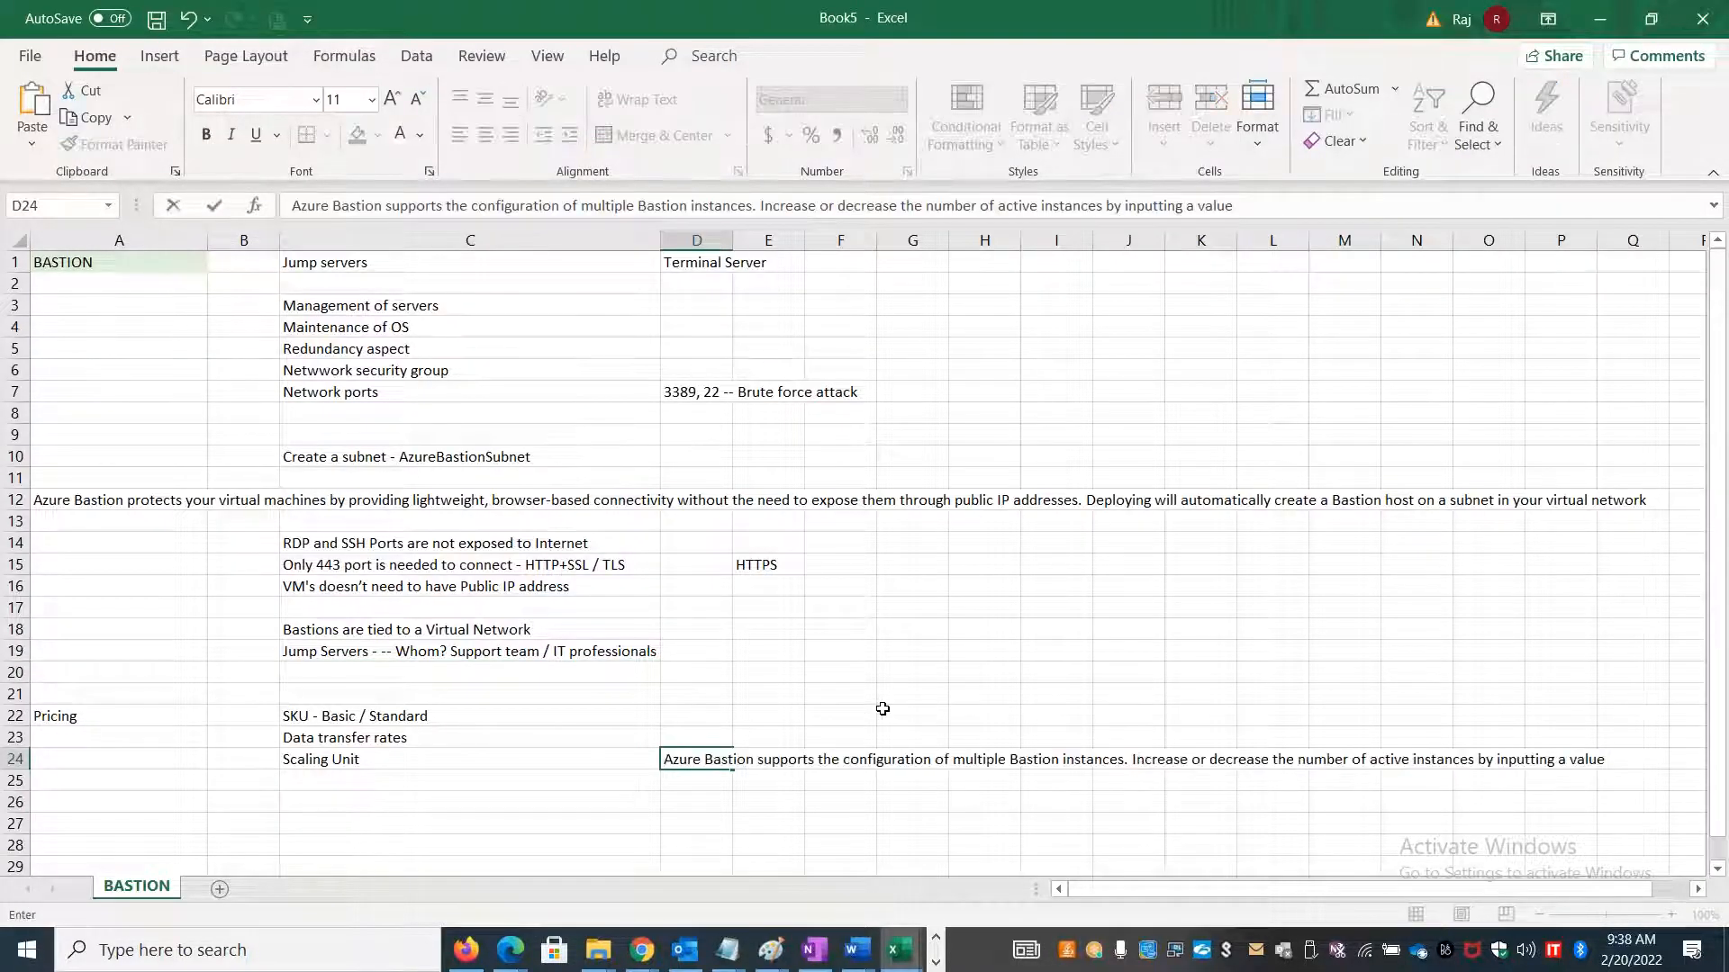
pyautogui.hotkey('alt', 'Tab')
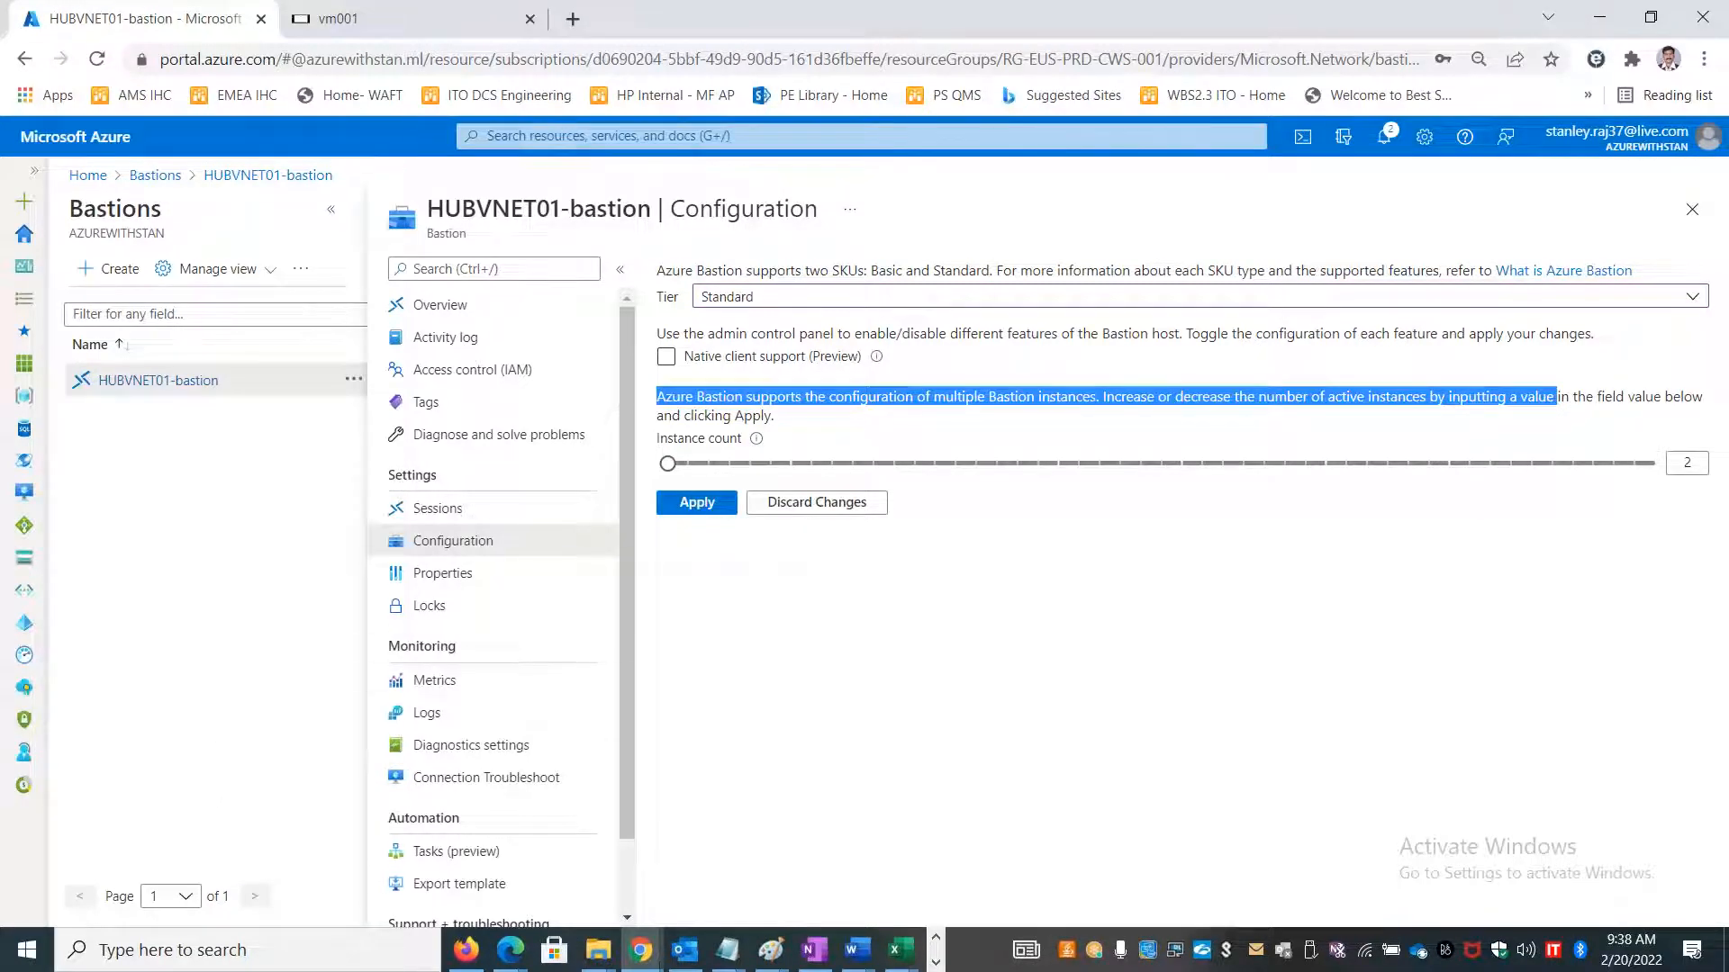
pyautogui.click(1280, 26)
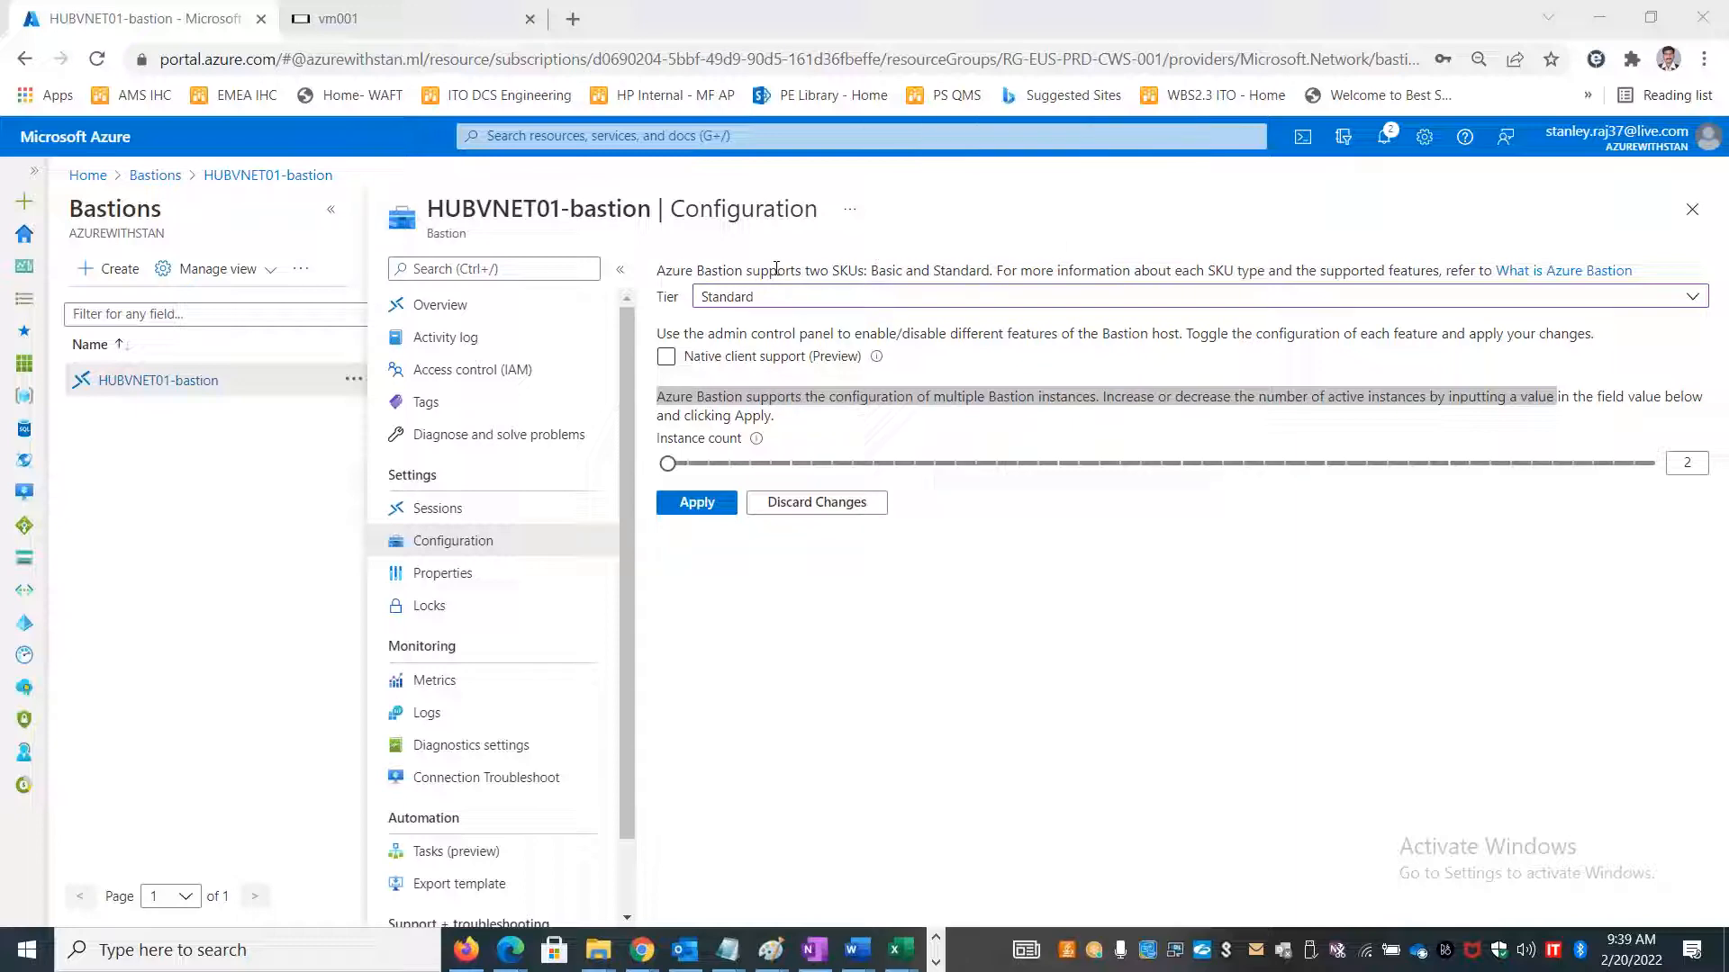
pyautogui.hotkey('alt', 'Tab')
pyautogui.hotkey('alt', 'Tab')
pyautogui.hotkey('alt', 'Tab')
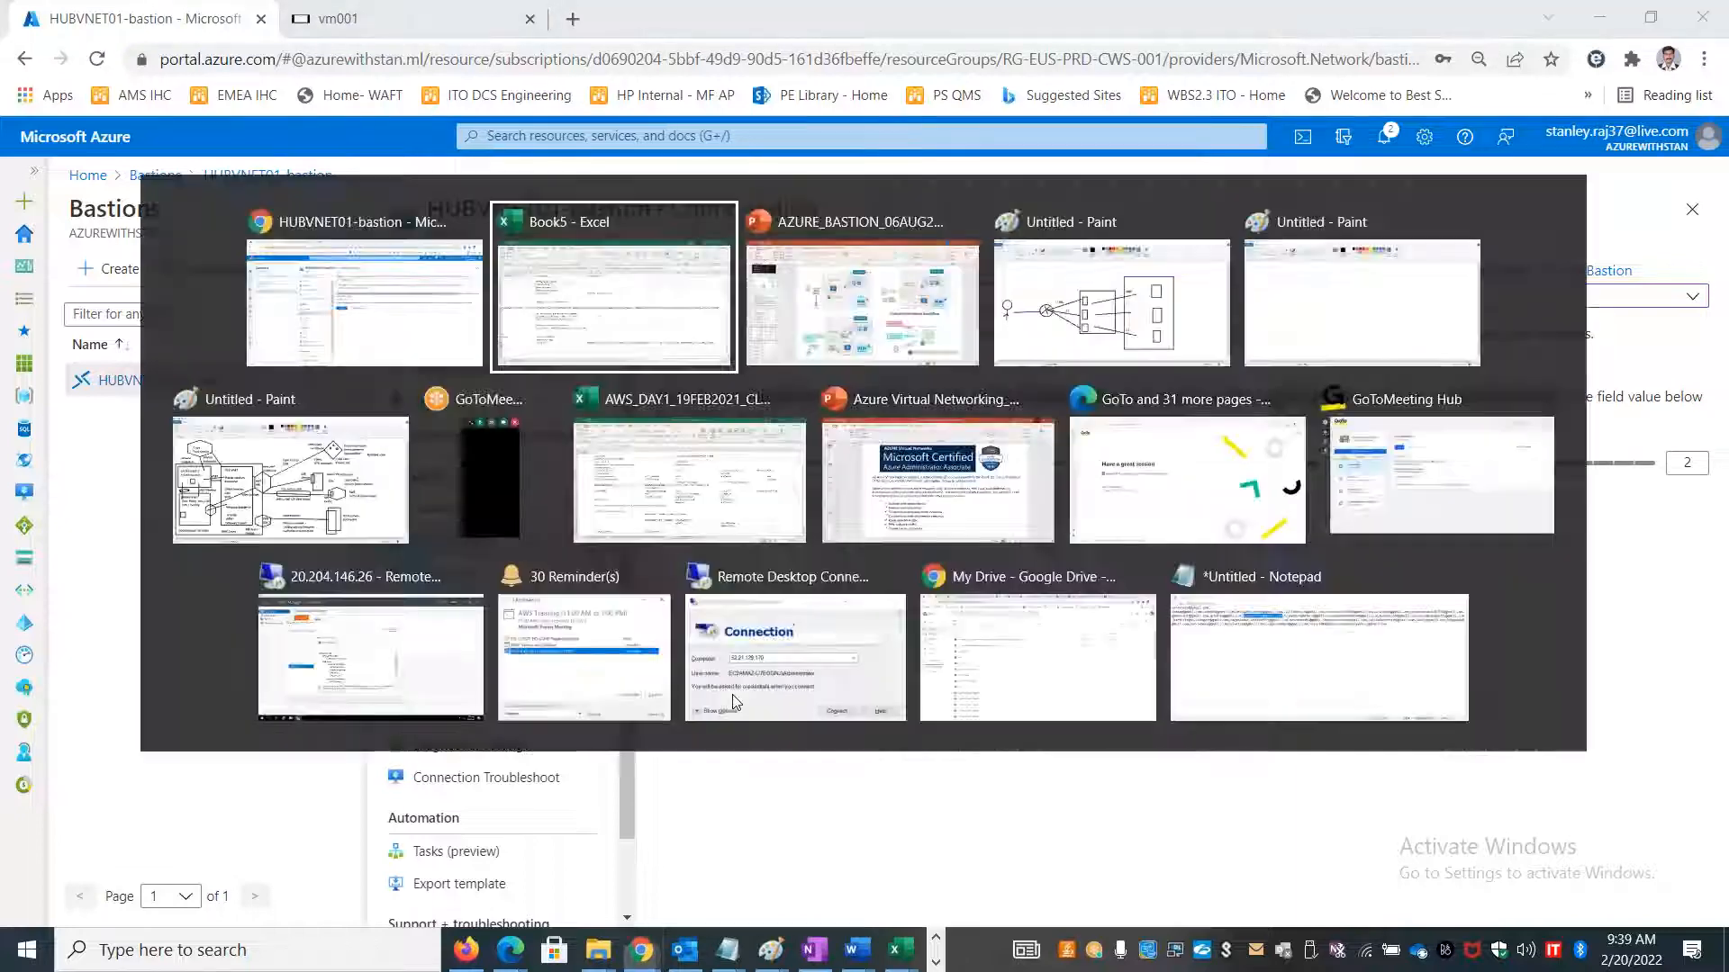
pyautogui.hotkey('alt', 'Tab')
pyautogui.hotkey('alt', 'Tab')
pyautogui.hotkey('alt', 'Tab')
pyautogui.hotkey('alt', 'Tab')
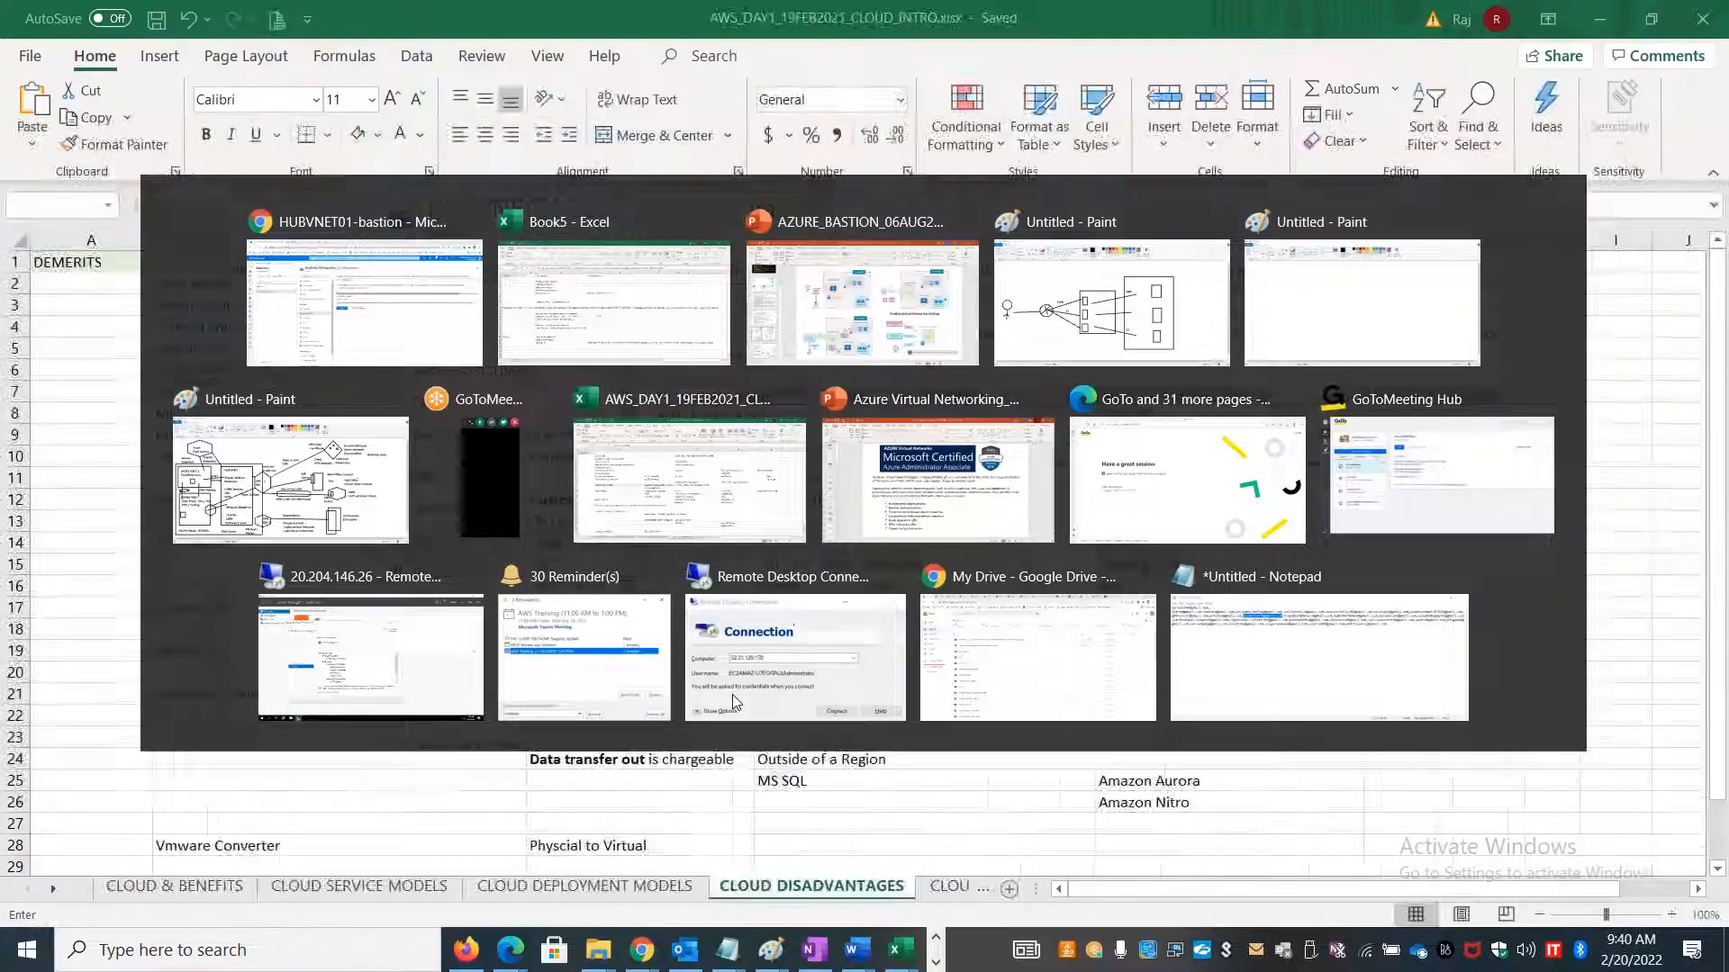
pyautogui.hotkey('alt', 'Tab')
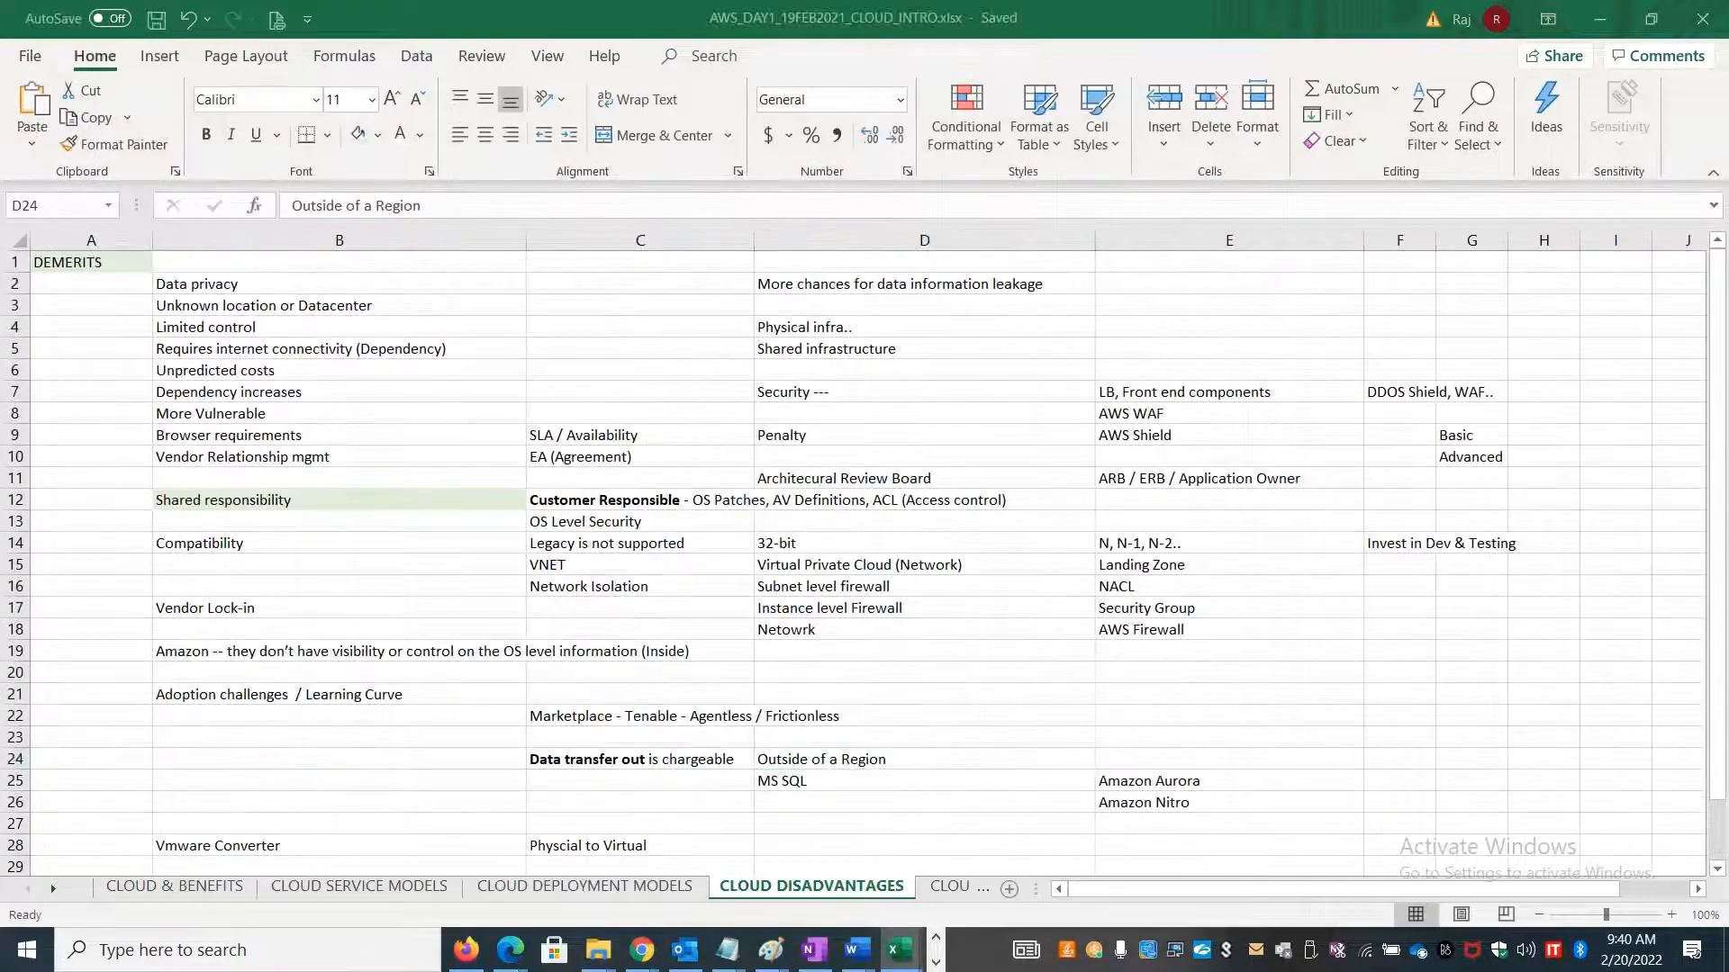
# In the Book5 Excel workbook, enter "Connecting to Target VM's using Peered VNET's" in C26, with "Basic" in D26 and "Standard" in E26.
pyautogui.hotkey('alt', 'Tab')
pyautogui.click(413, 819)
pyautogui.click(406, 806)
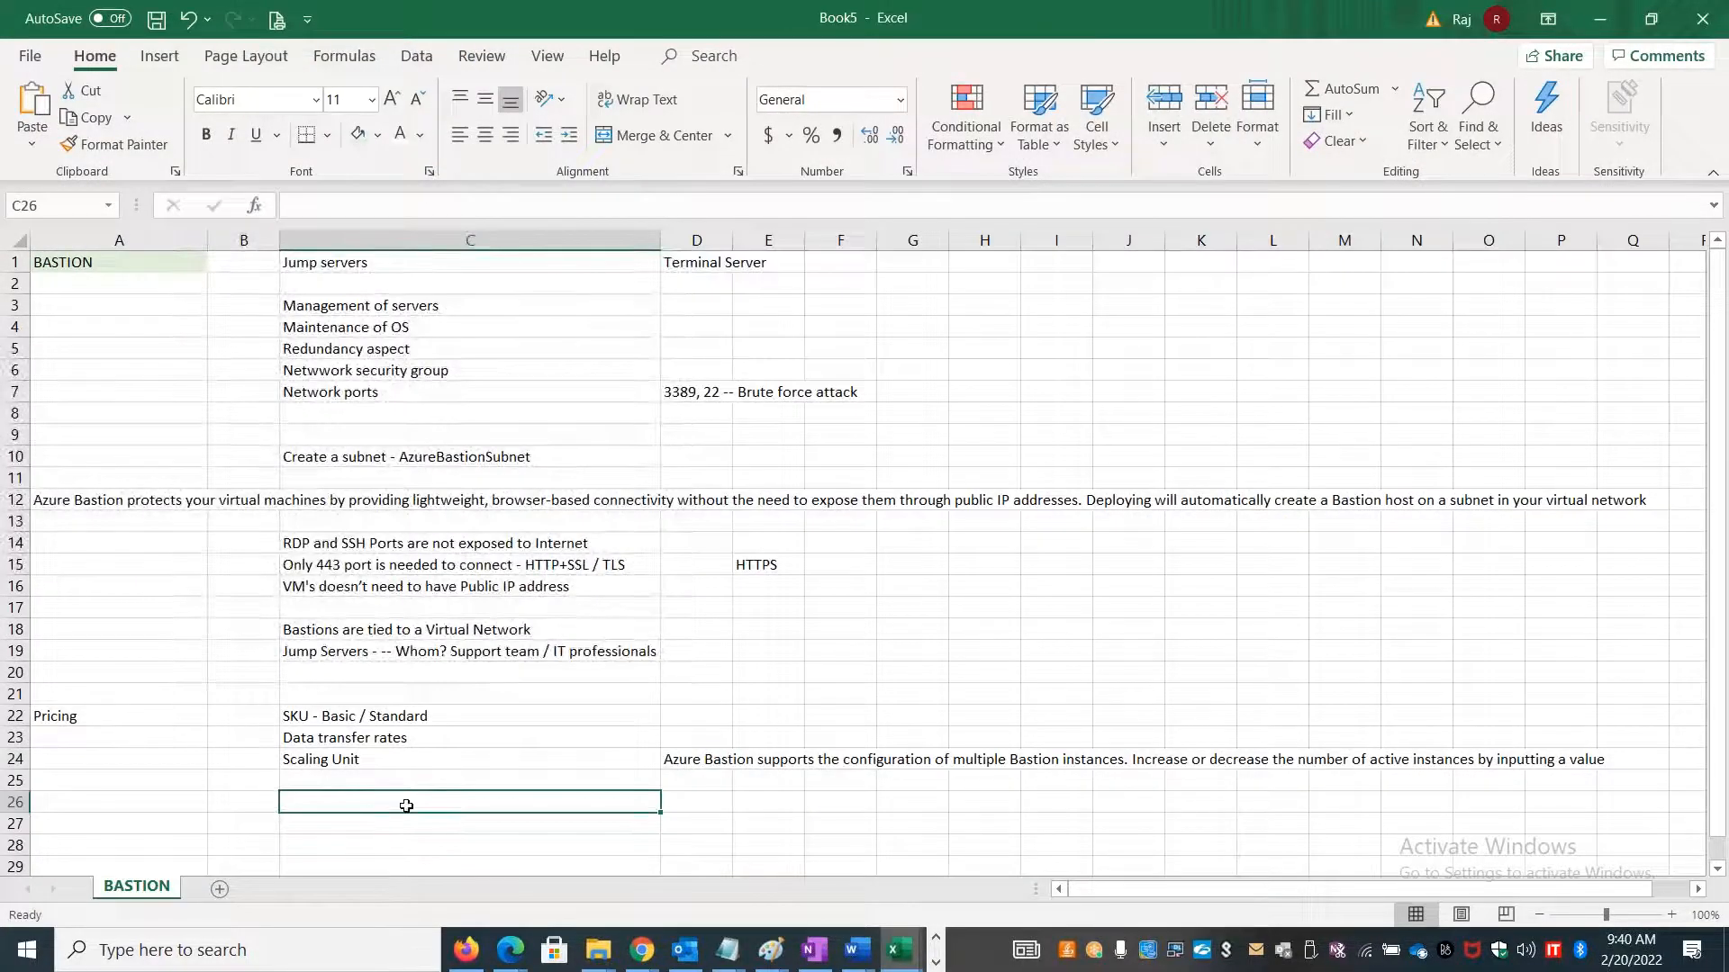
pyautogui.write('Connecting ')
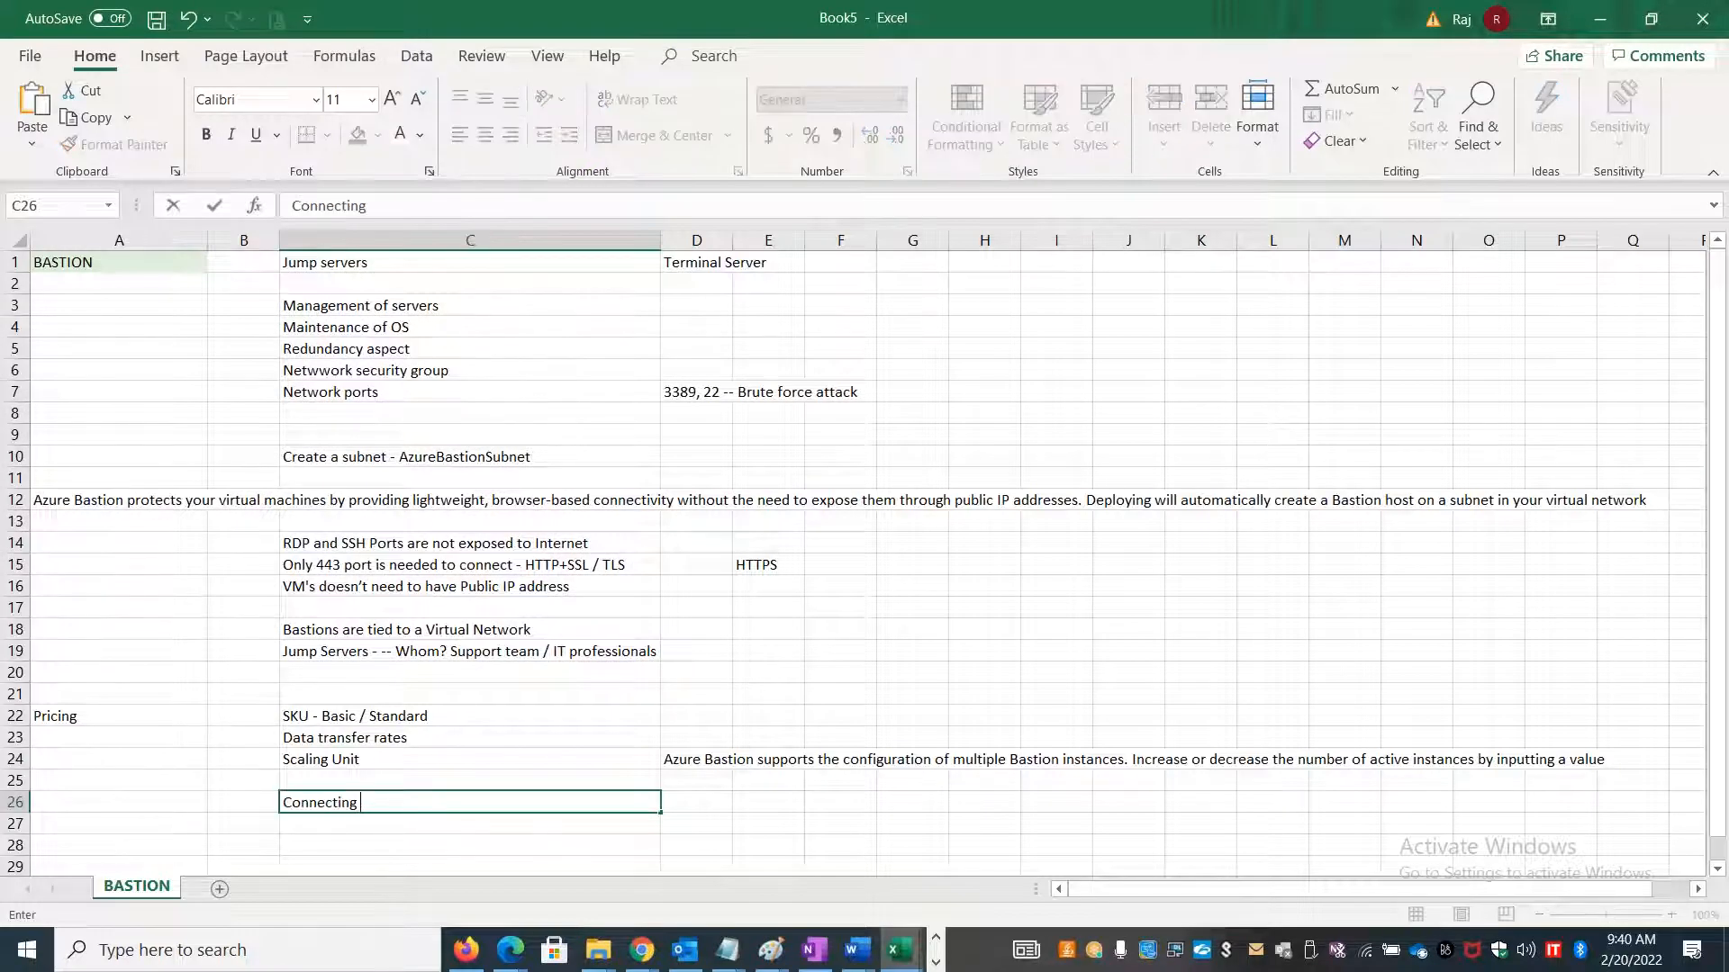
pyautogui.write("to Target VM's using Pe")
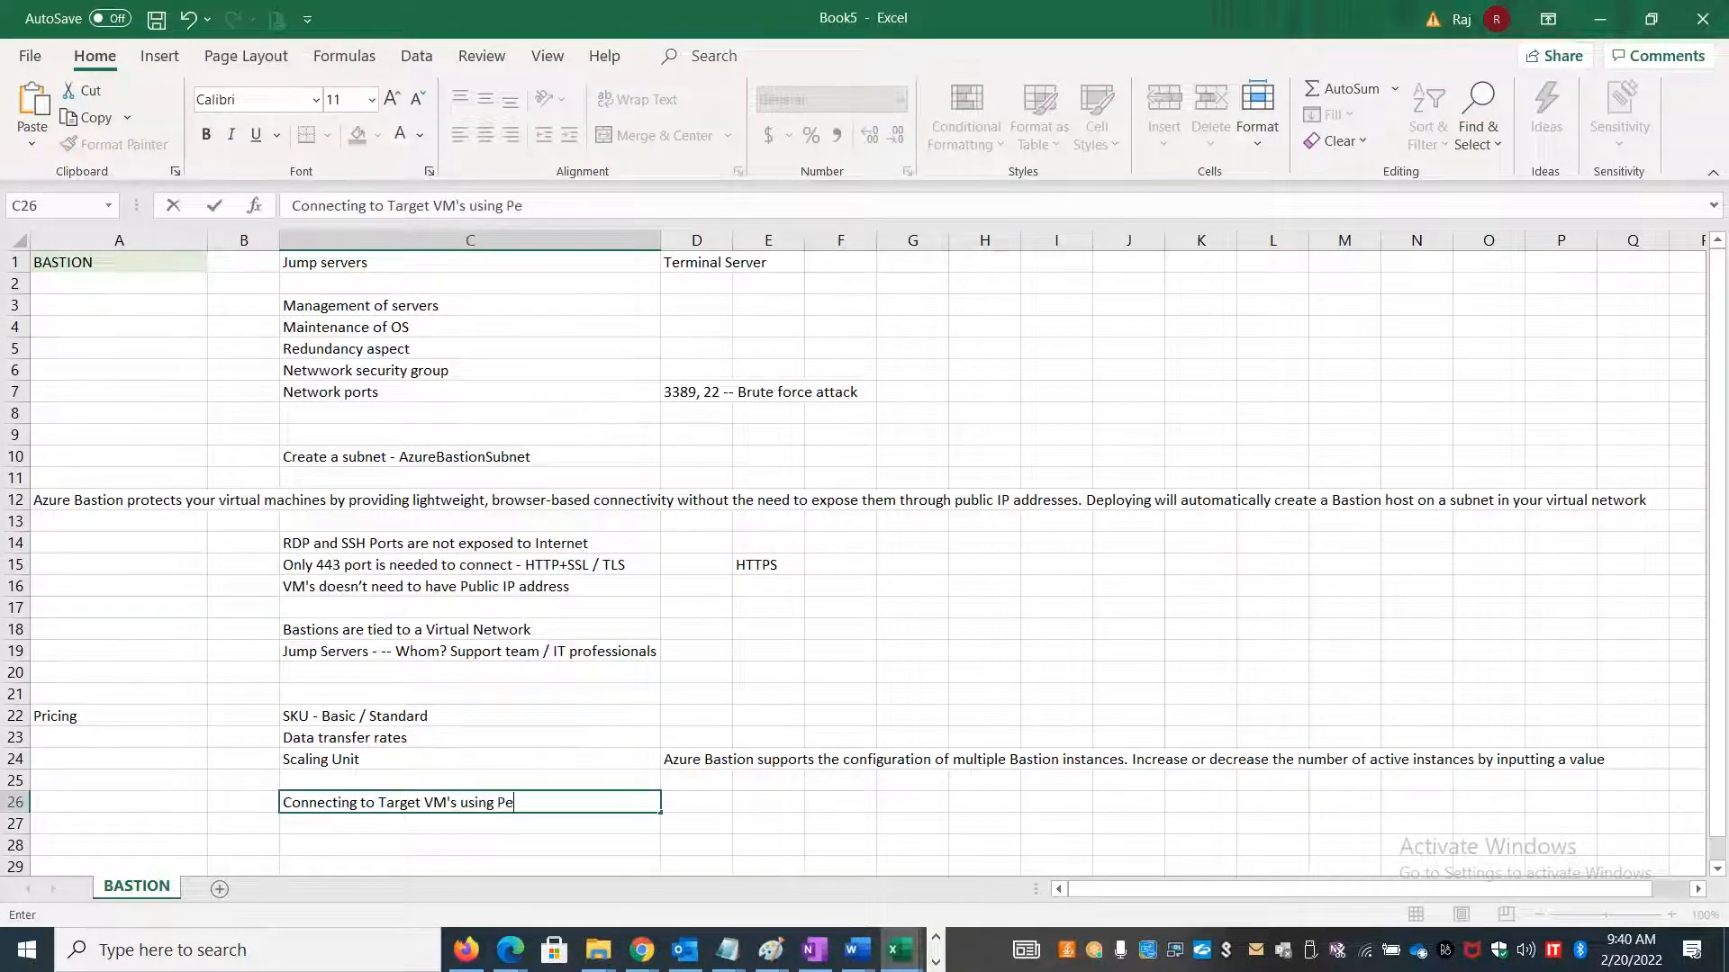
pyautogui.write("ered VNET's")
pyautogui.press('Tab')
pyautogui.write('Basic')
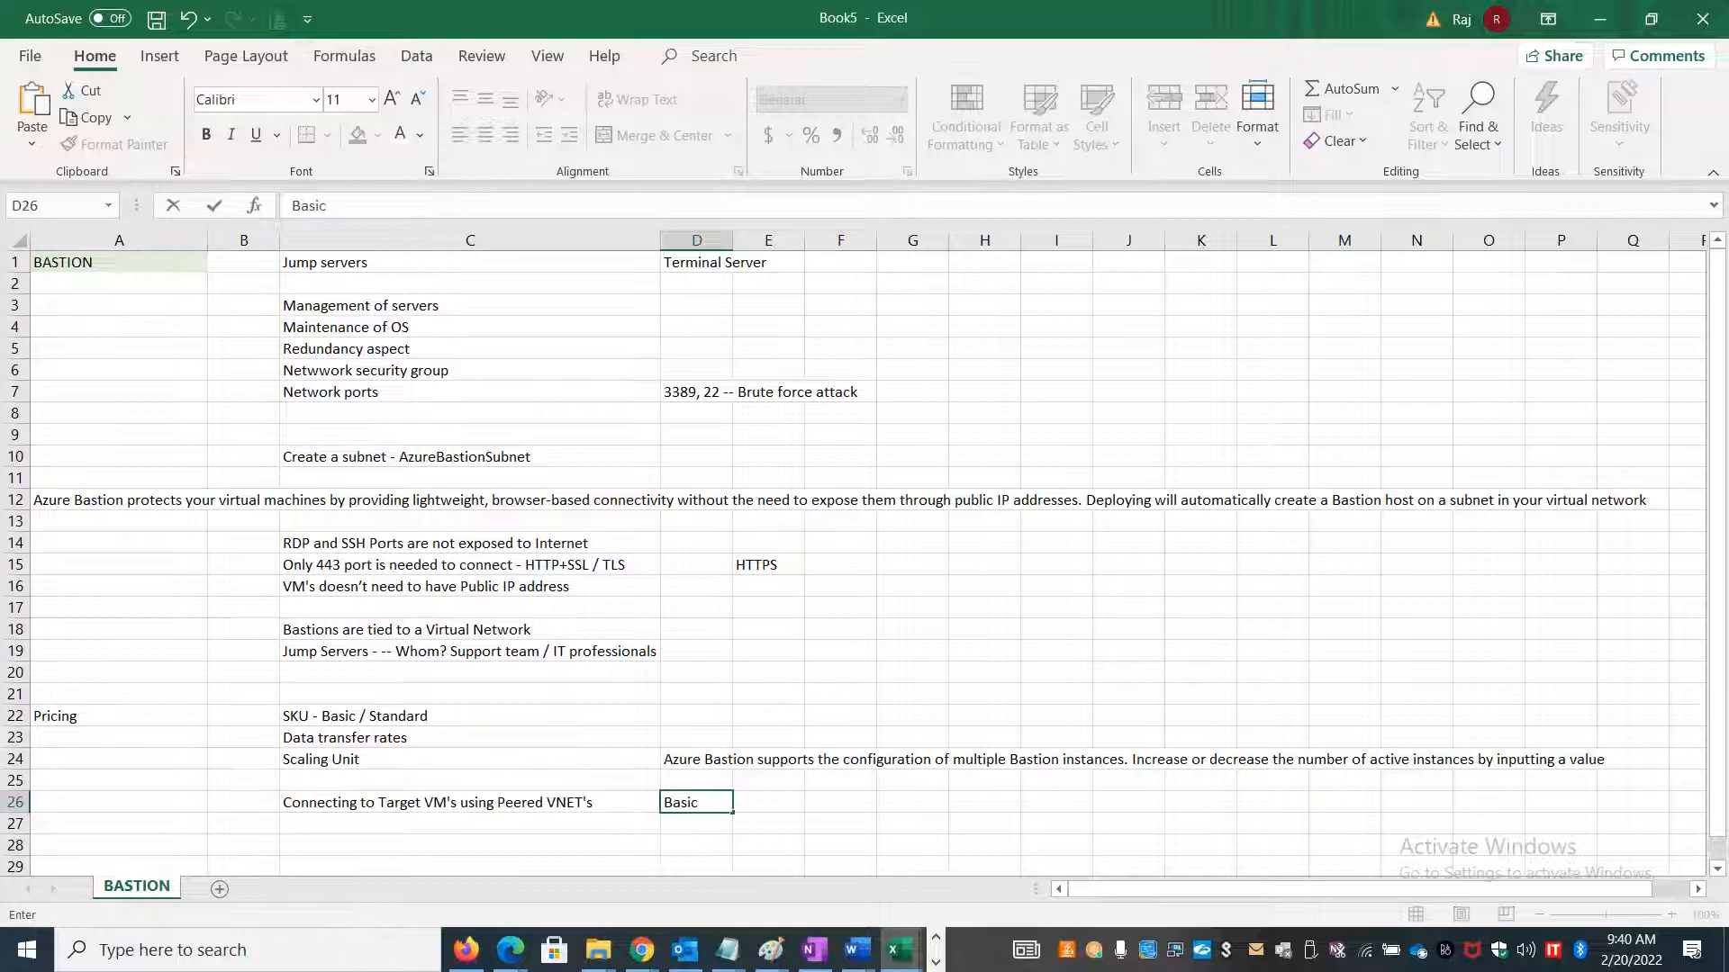
pyautogui.press('Tab')
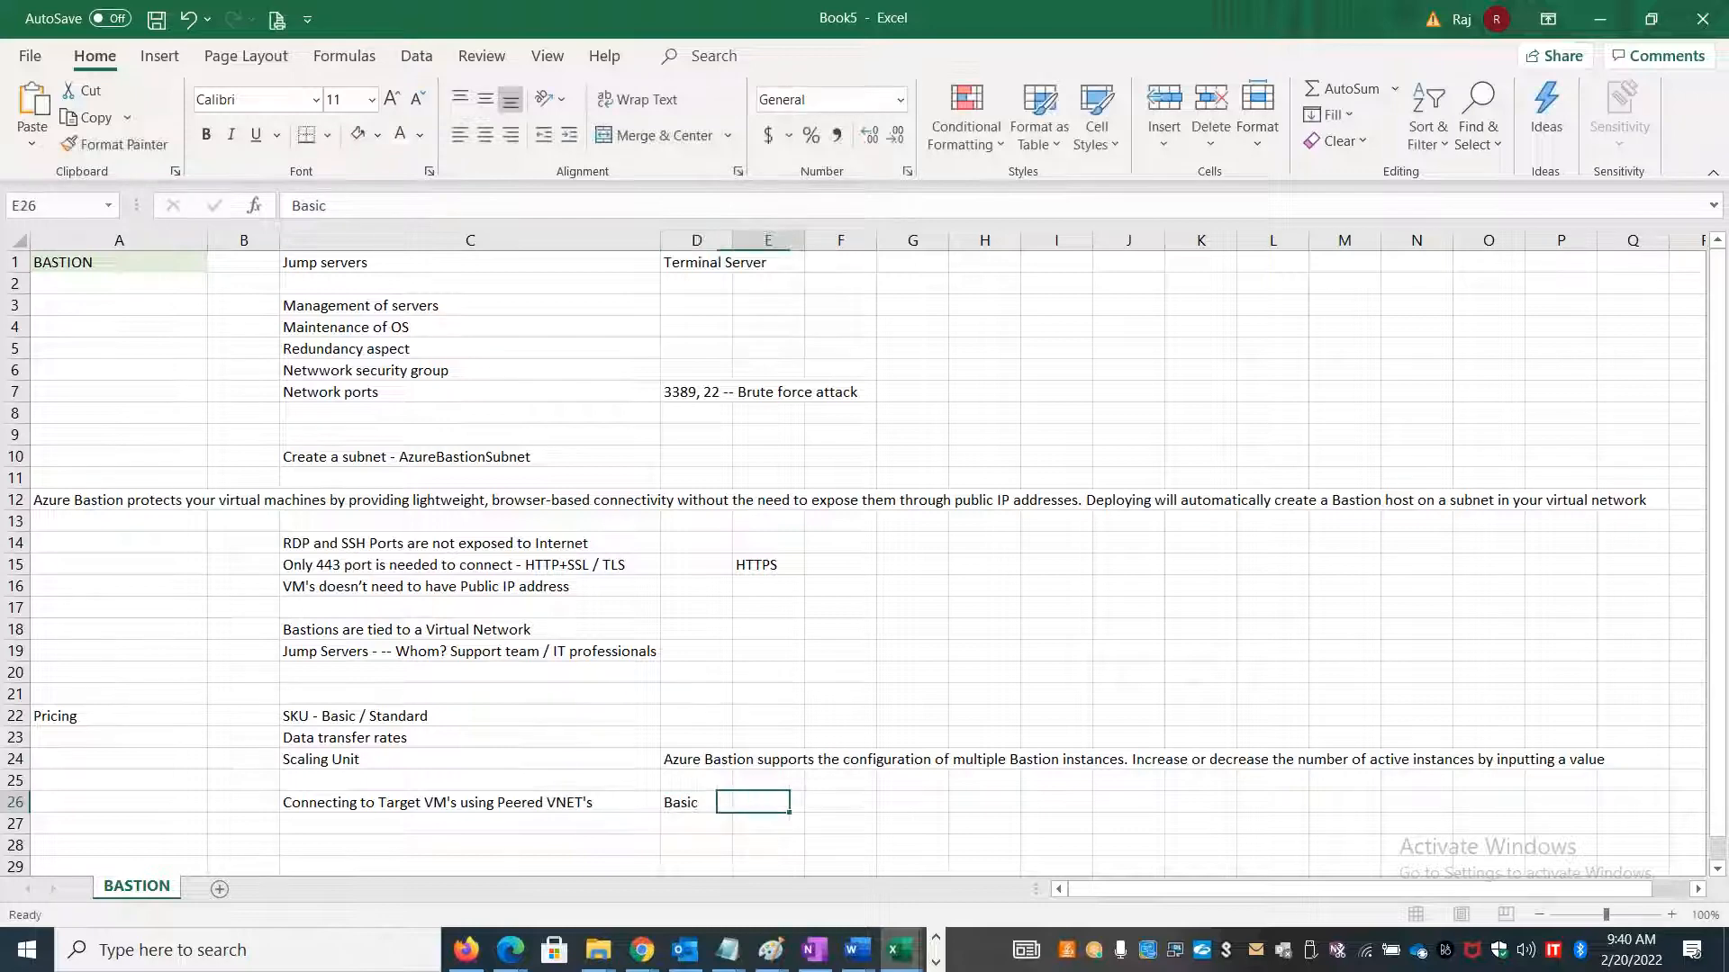
pyautogui.write('Standard')
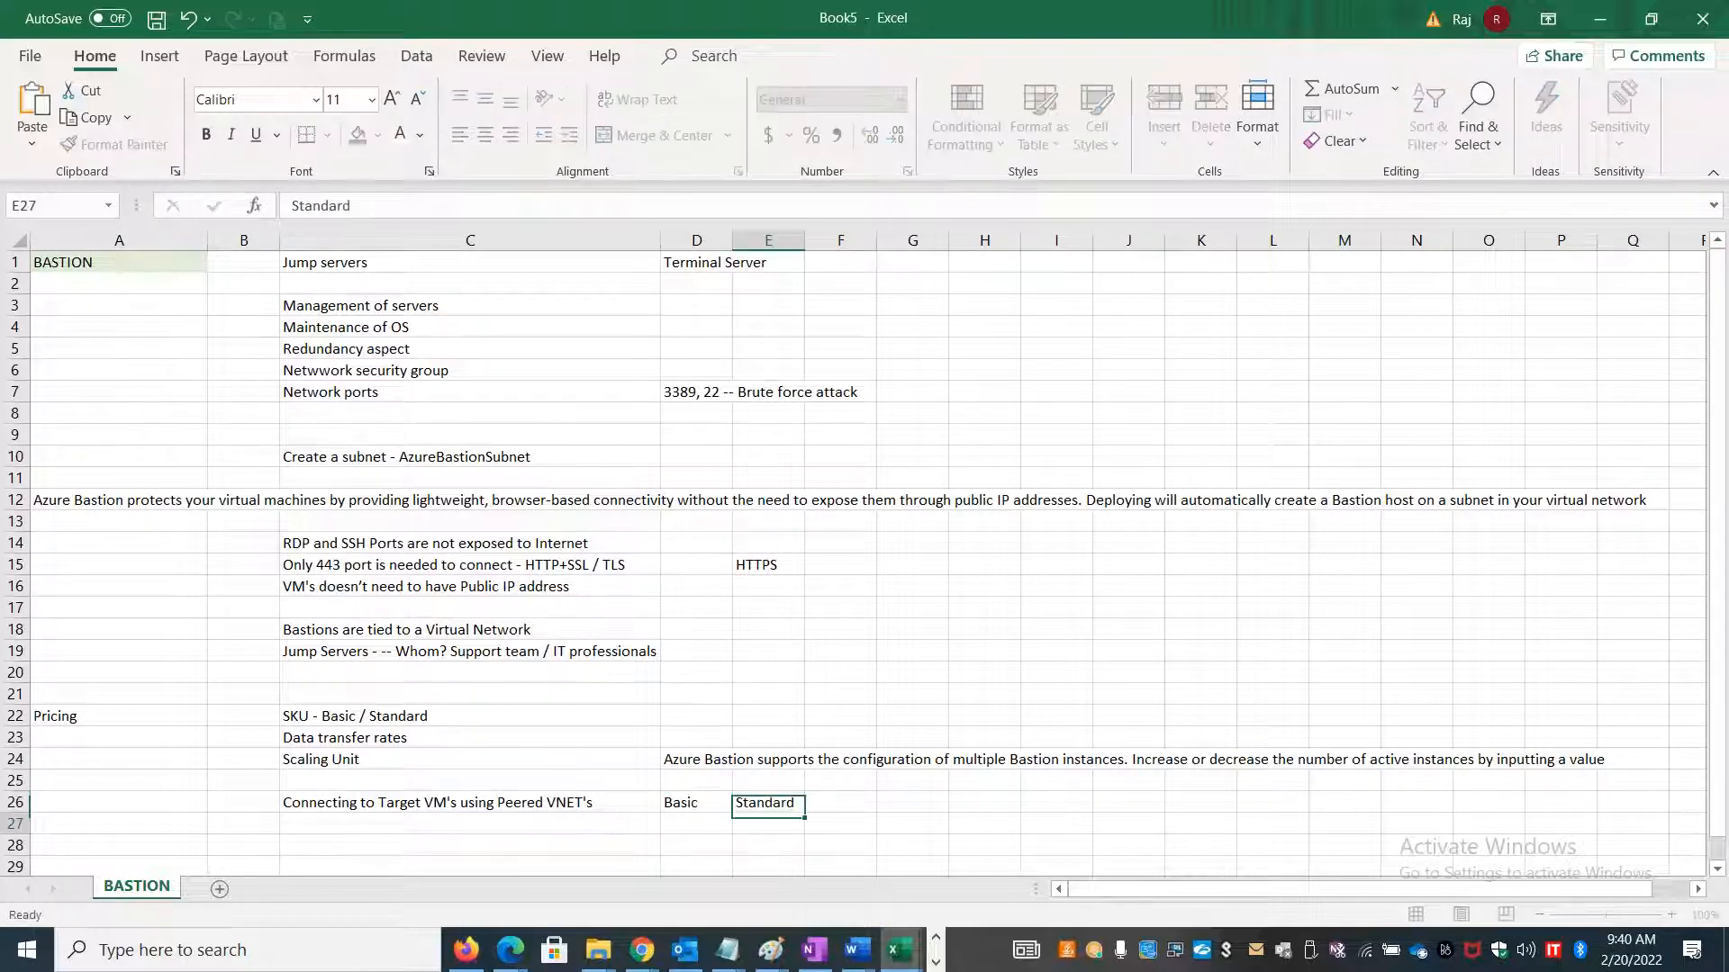
pyautogui.press('Return')
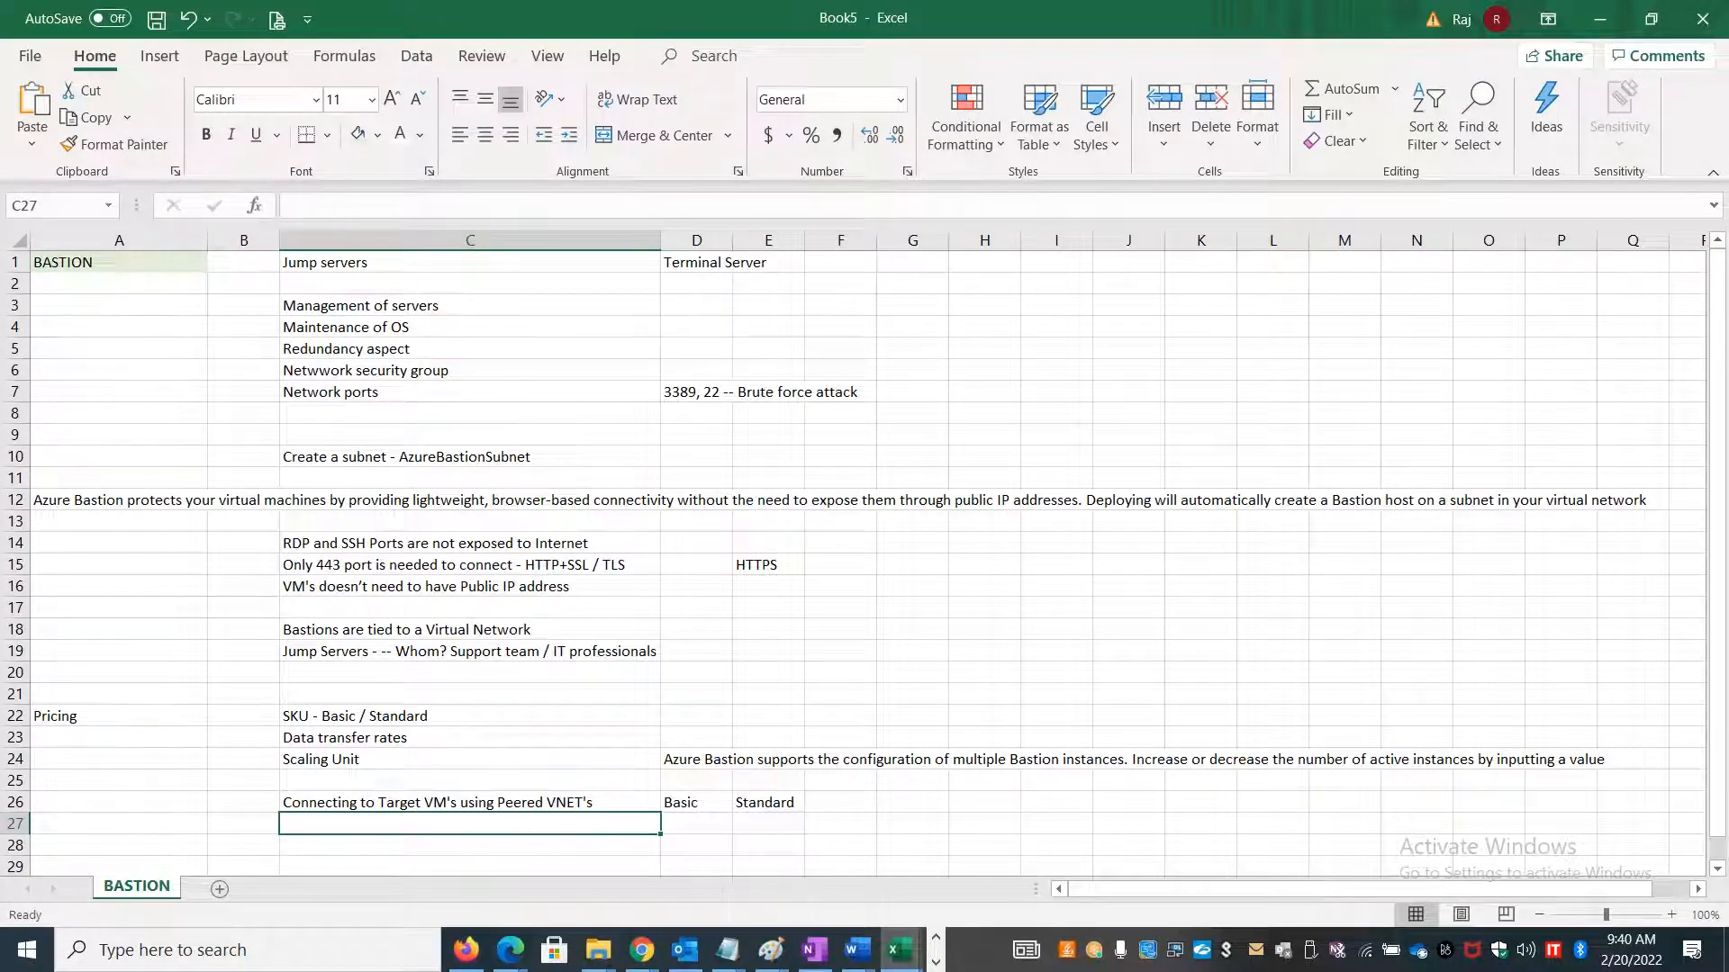
# Enter "Access linux VM - Password & Private Key" in C27, with "Basic" in D27 and "Standard" in E27.
pyautogui.write('Acces')
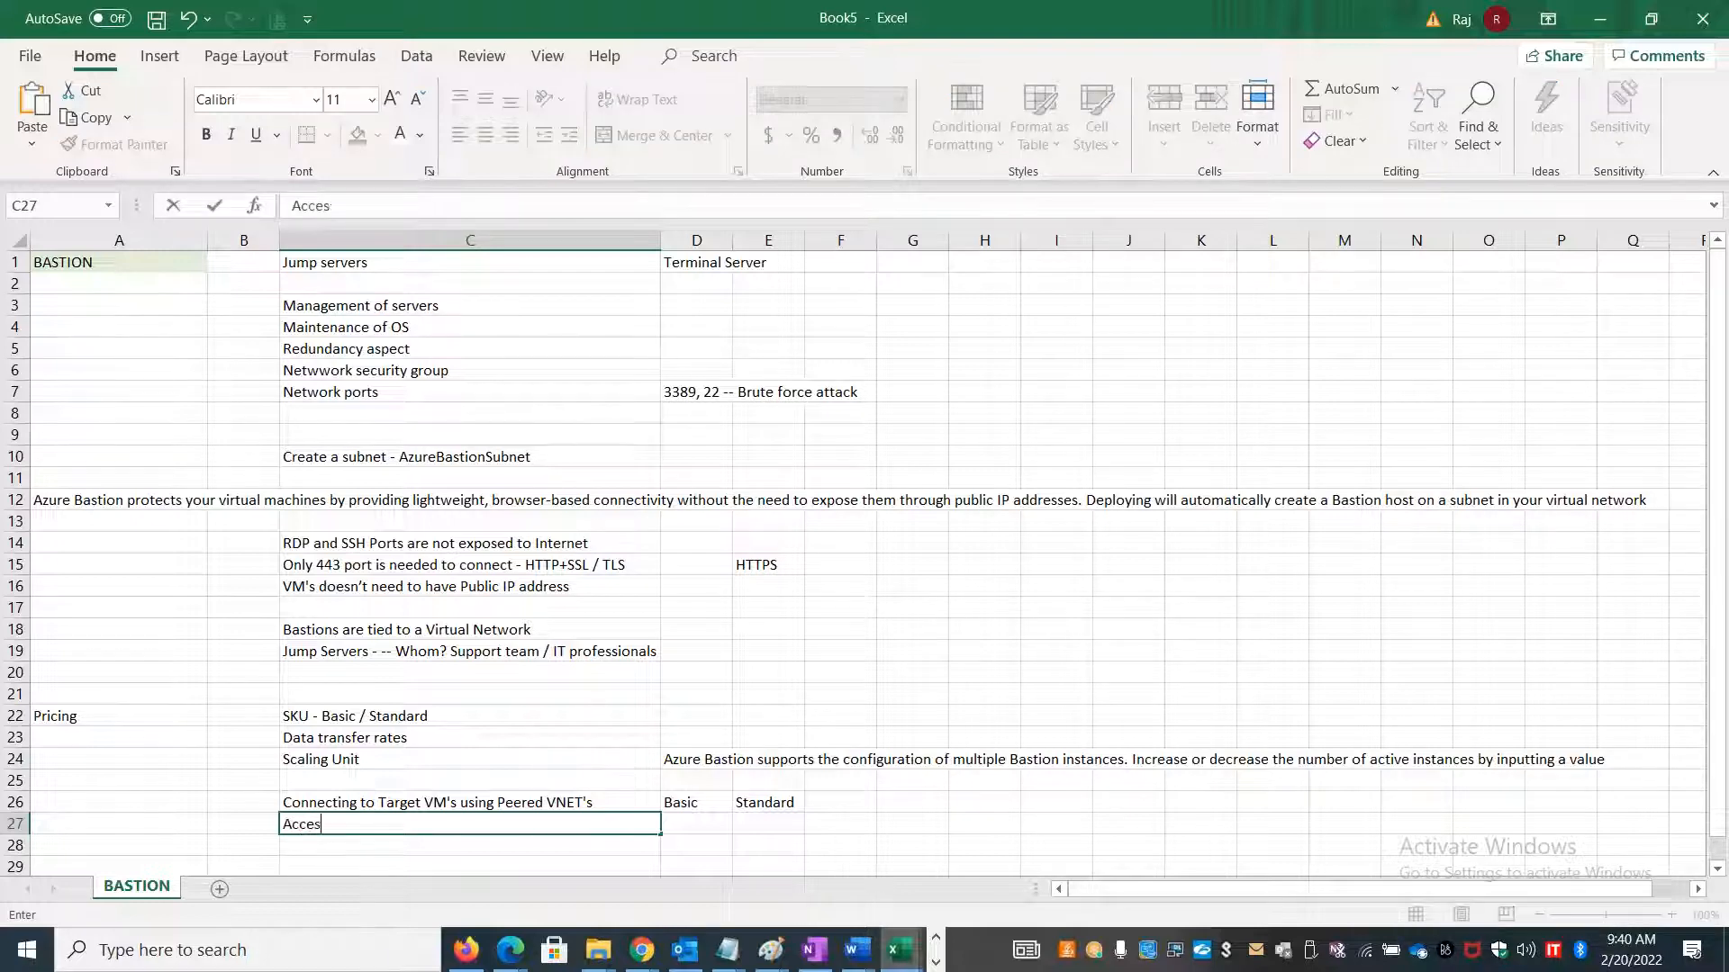
pyautogui.write('s linux VM - Passwor')
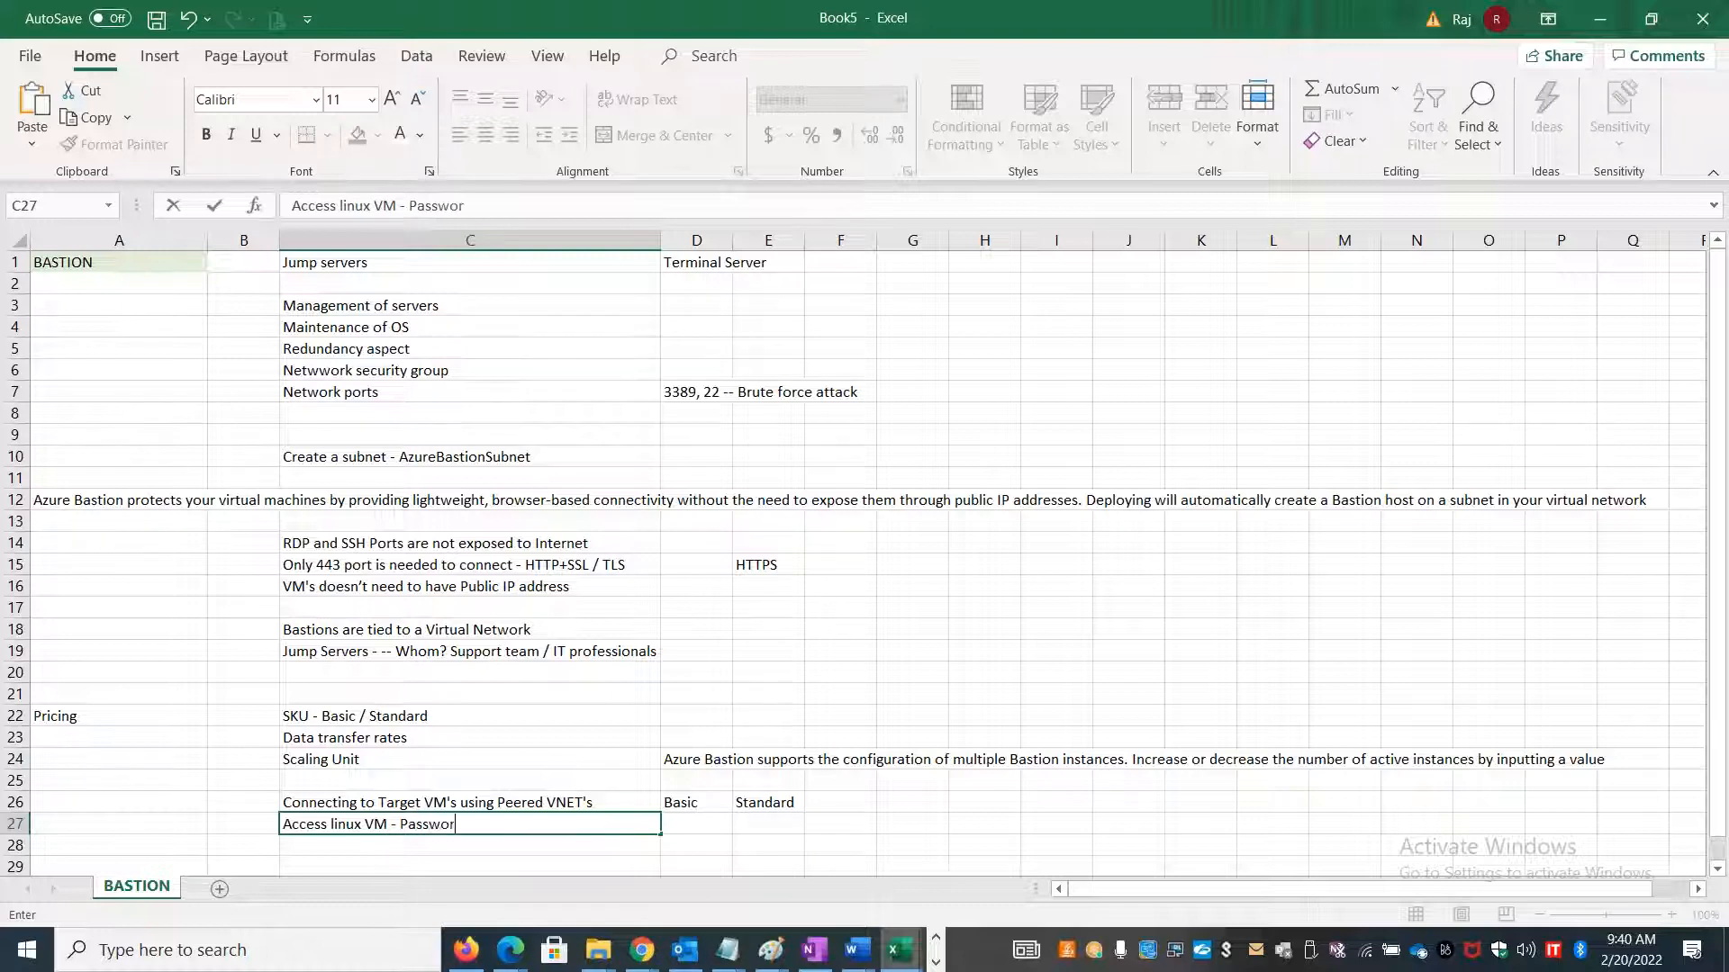
pyautogui.write('d & Private Key')
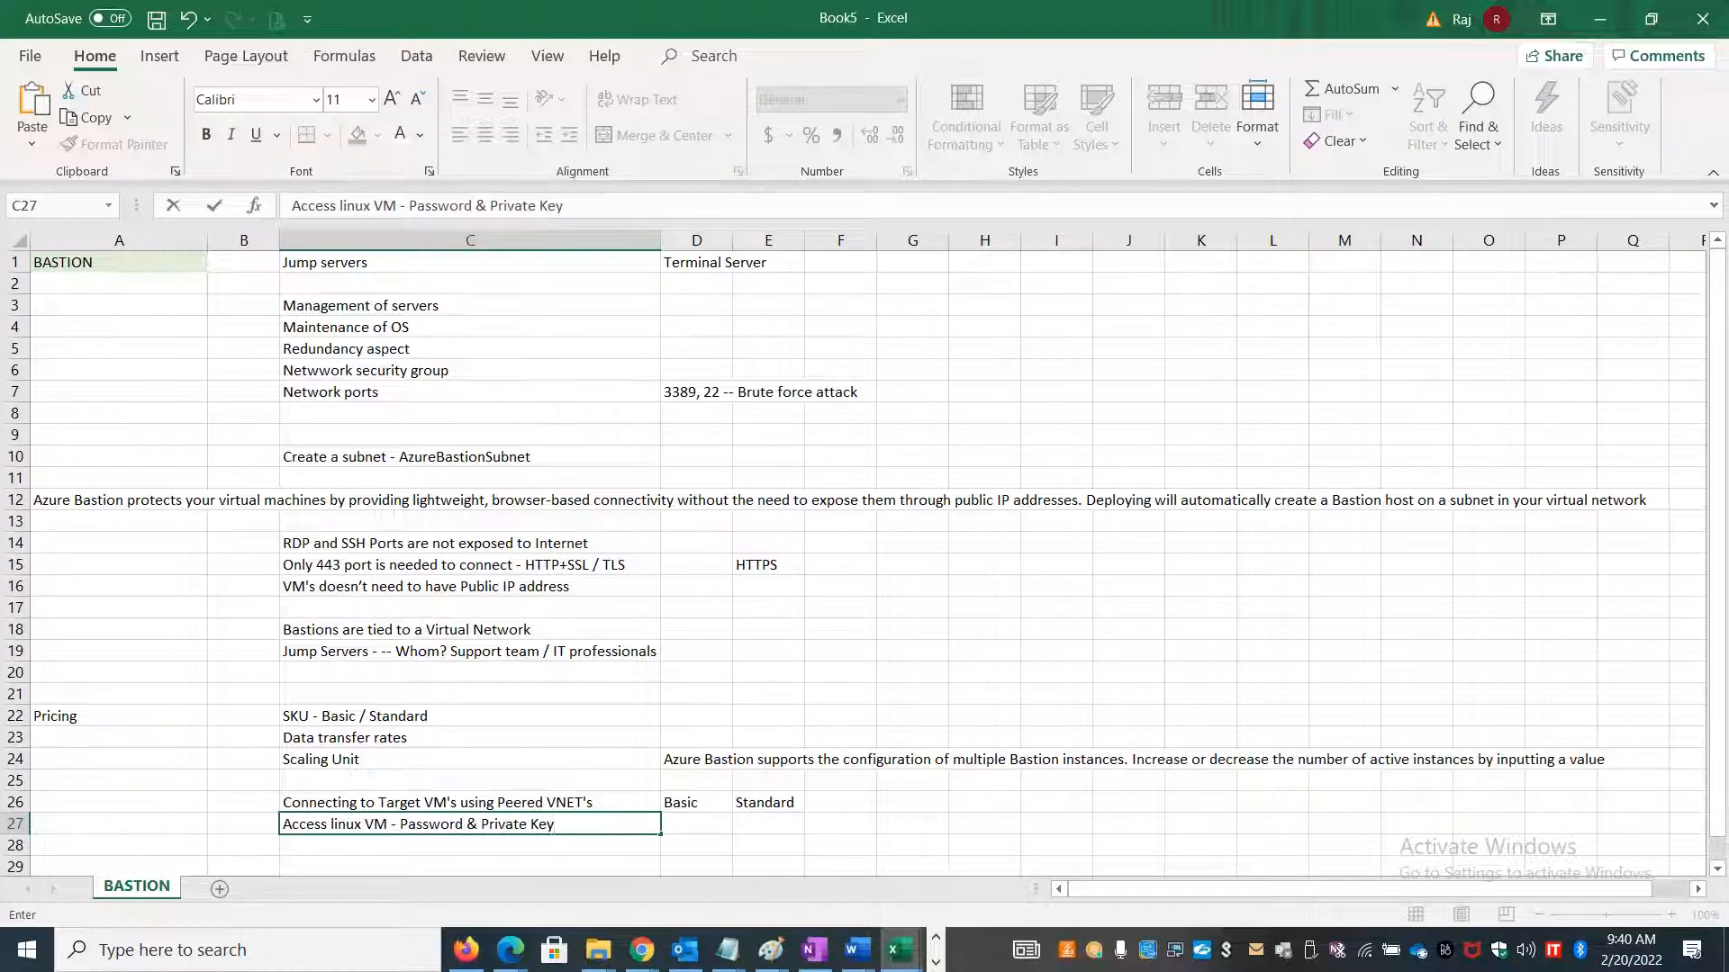
pyautogui.press('Tab')
pyautogui.write('Basic')
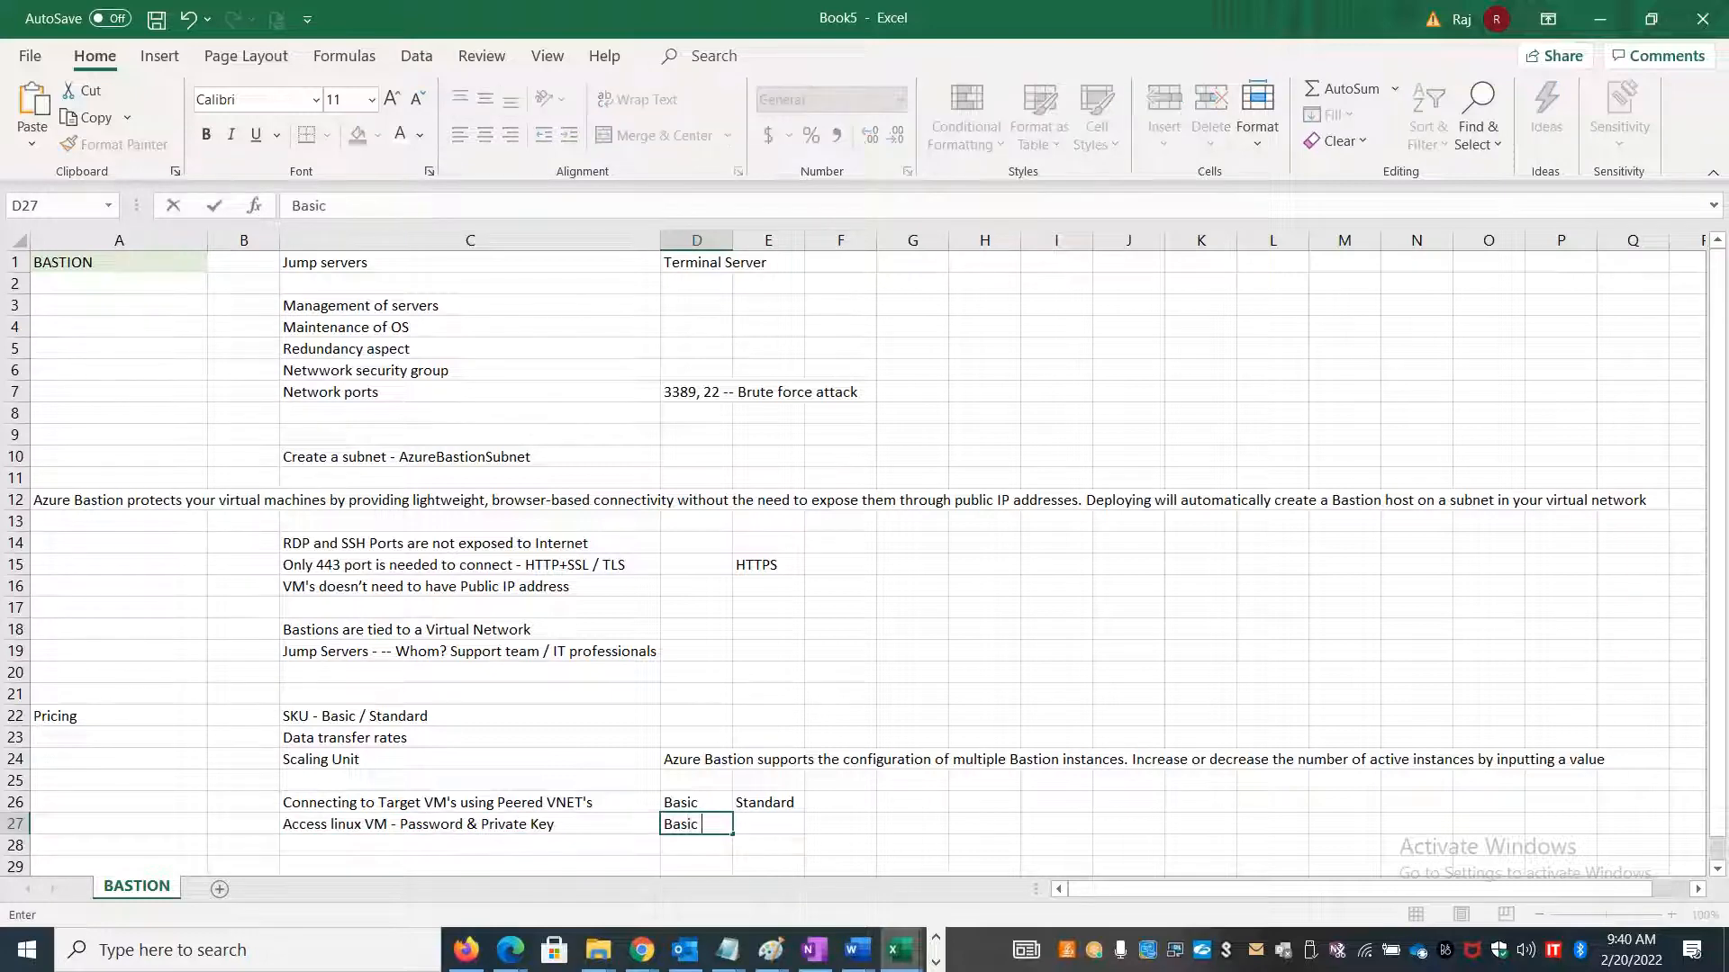
pyautogui.press('Tab')
pyautogui.write('Standard')
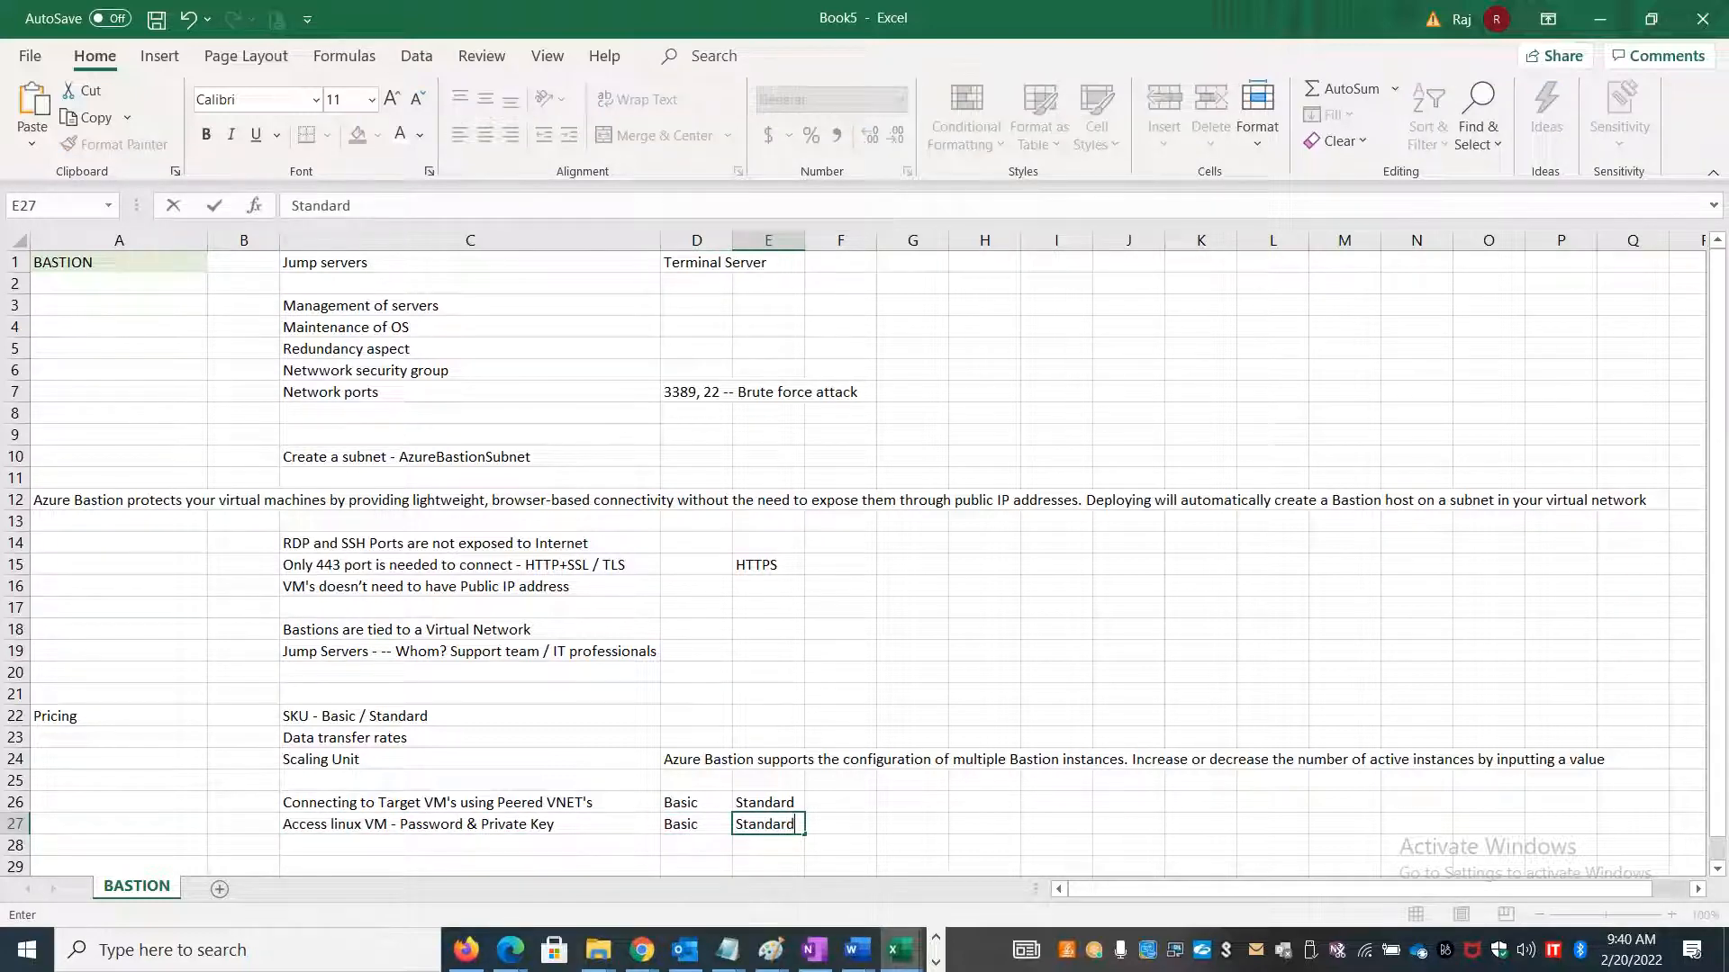
# Fill row 28 with "Scalability" in C28, "Not Available" in D28 and "Available - 50" in E28.
pyautogui.press('Down')
pyautogui.press('Left')
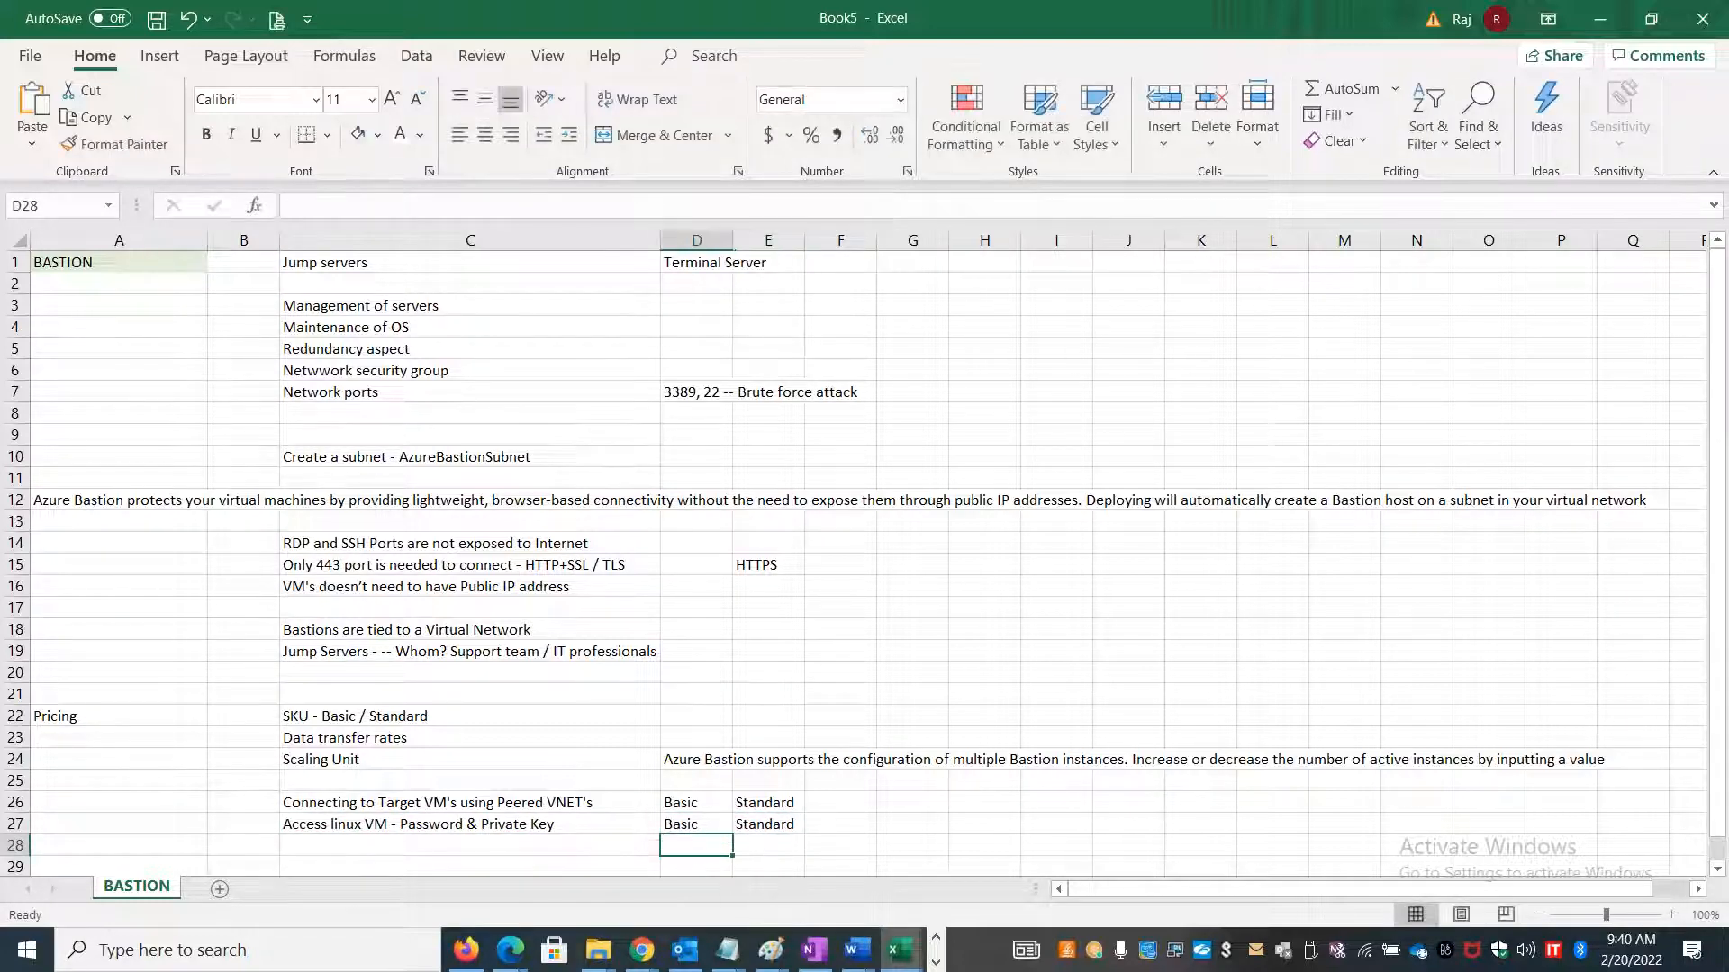
pyautogui.write('No')
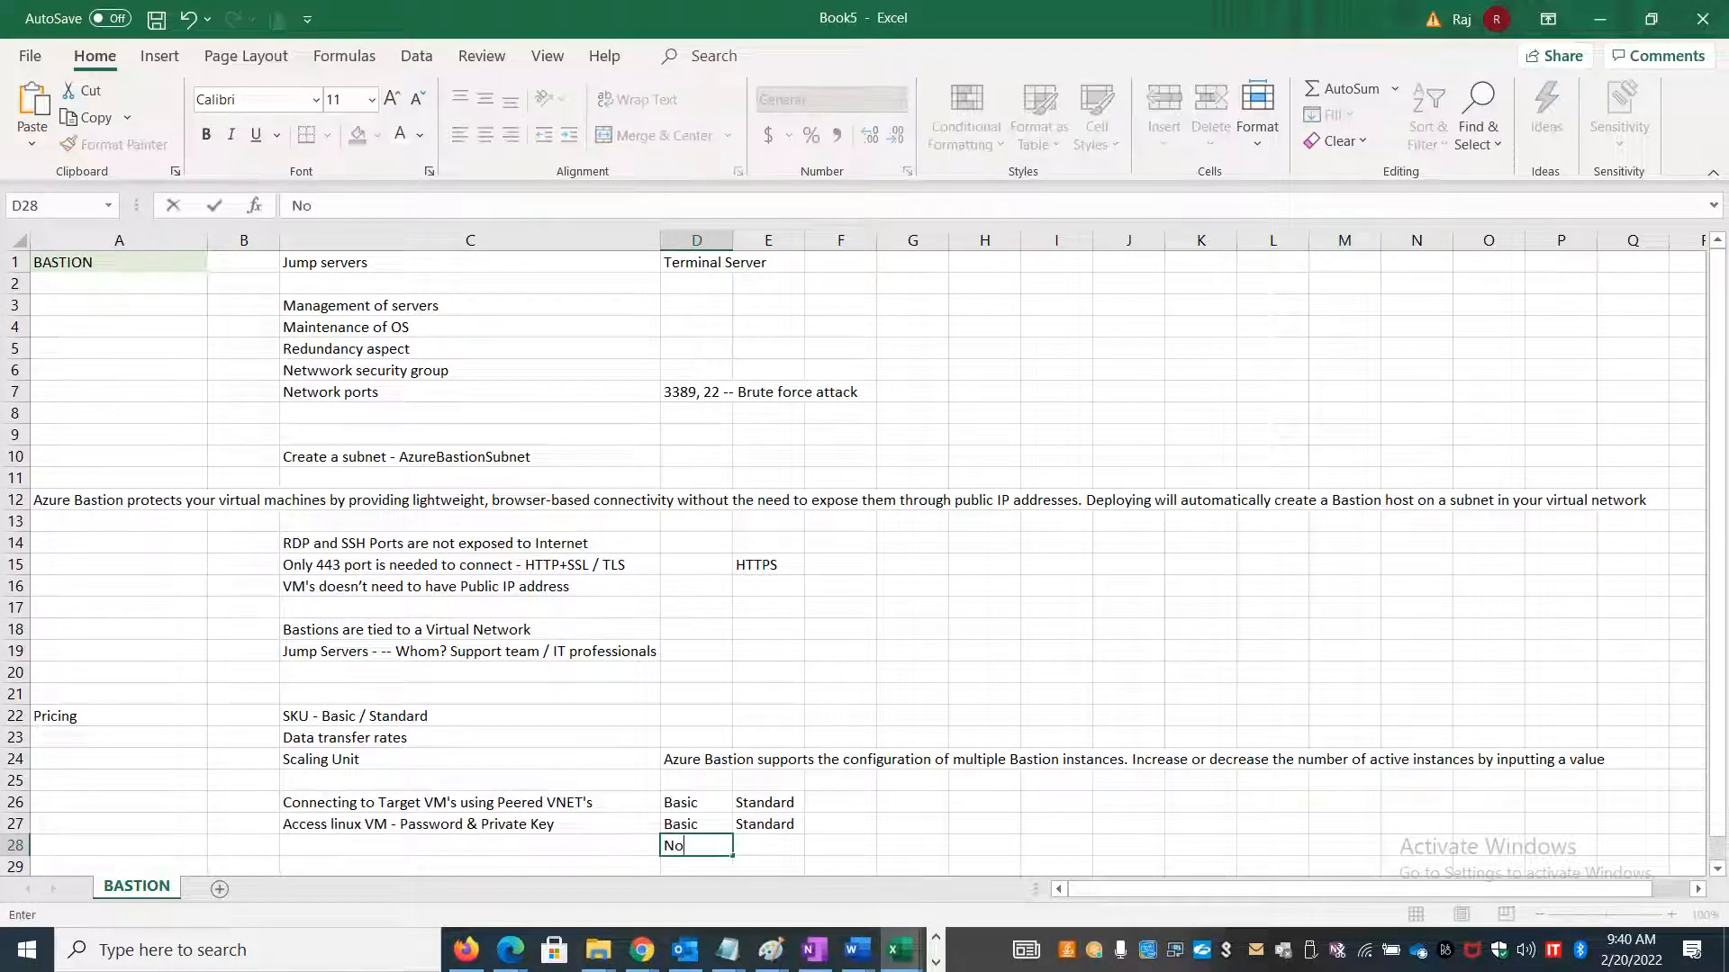
pyautogui.write('t Availabil')
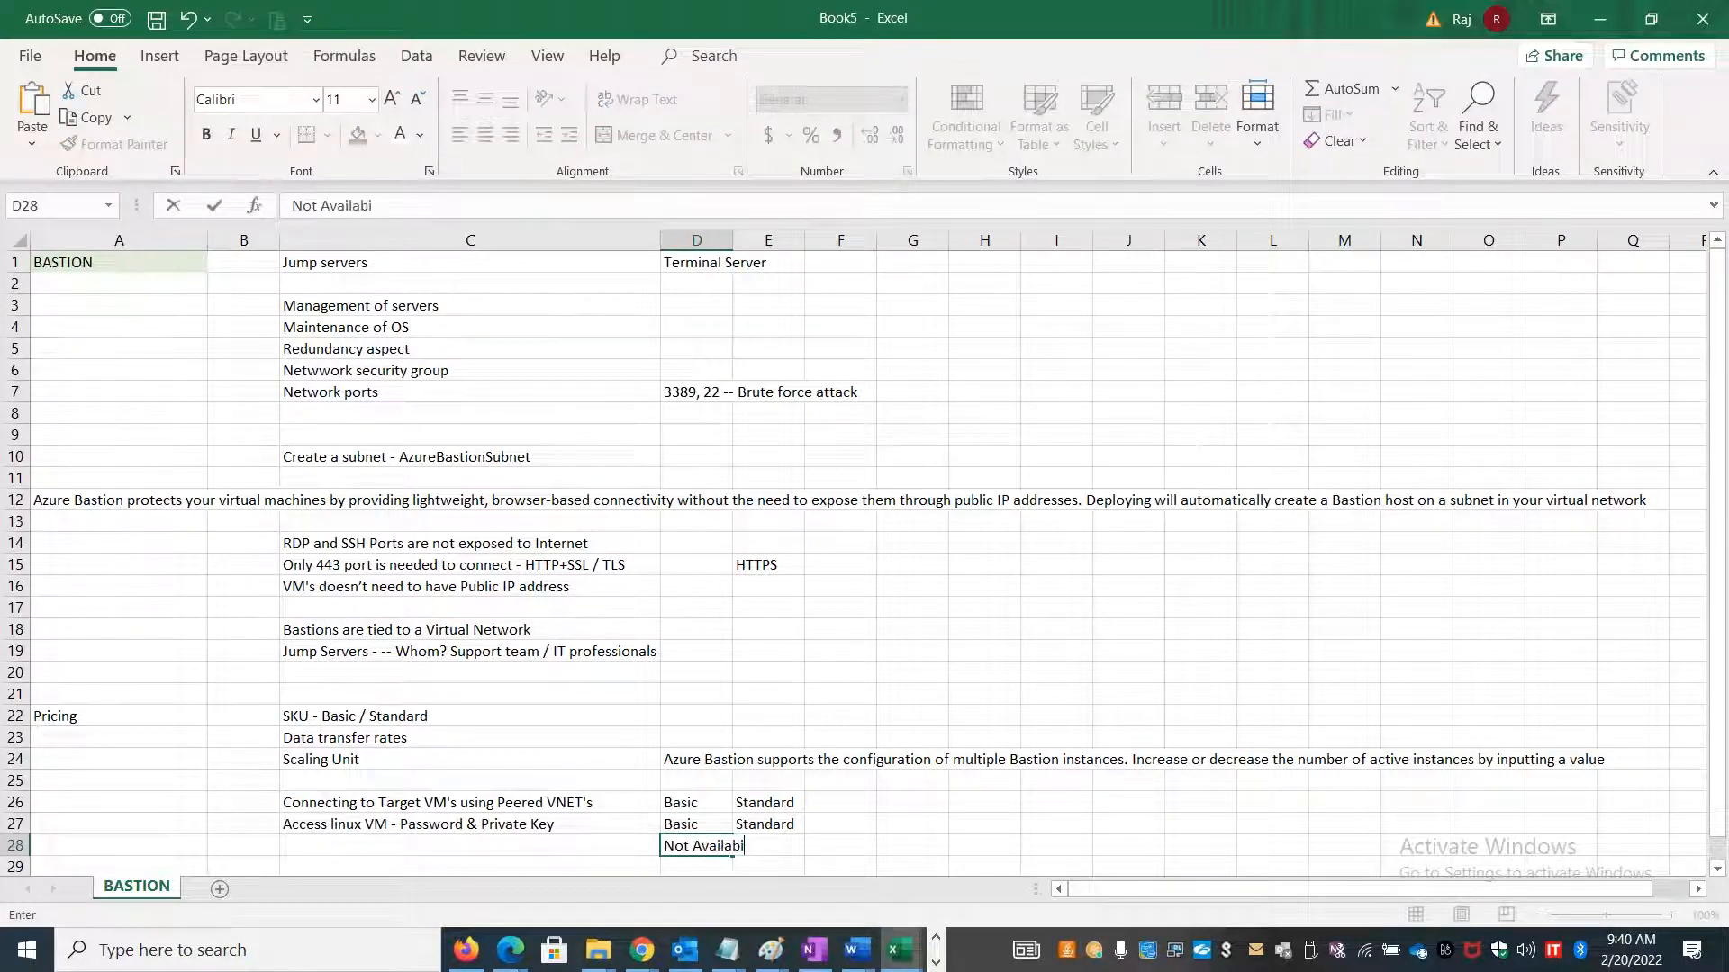
pyautogui.press('BackSpace')
pyautogui.press('BackSpace')
pyautogui.write('le')
pyautogui.press('Right')
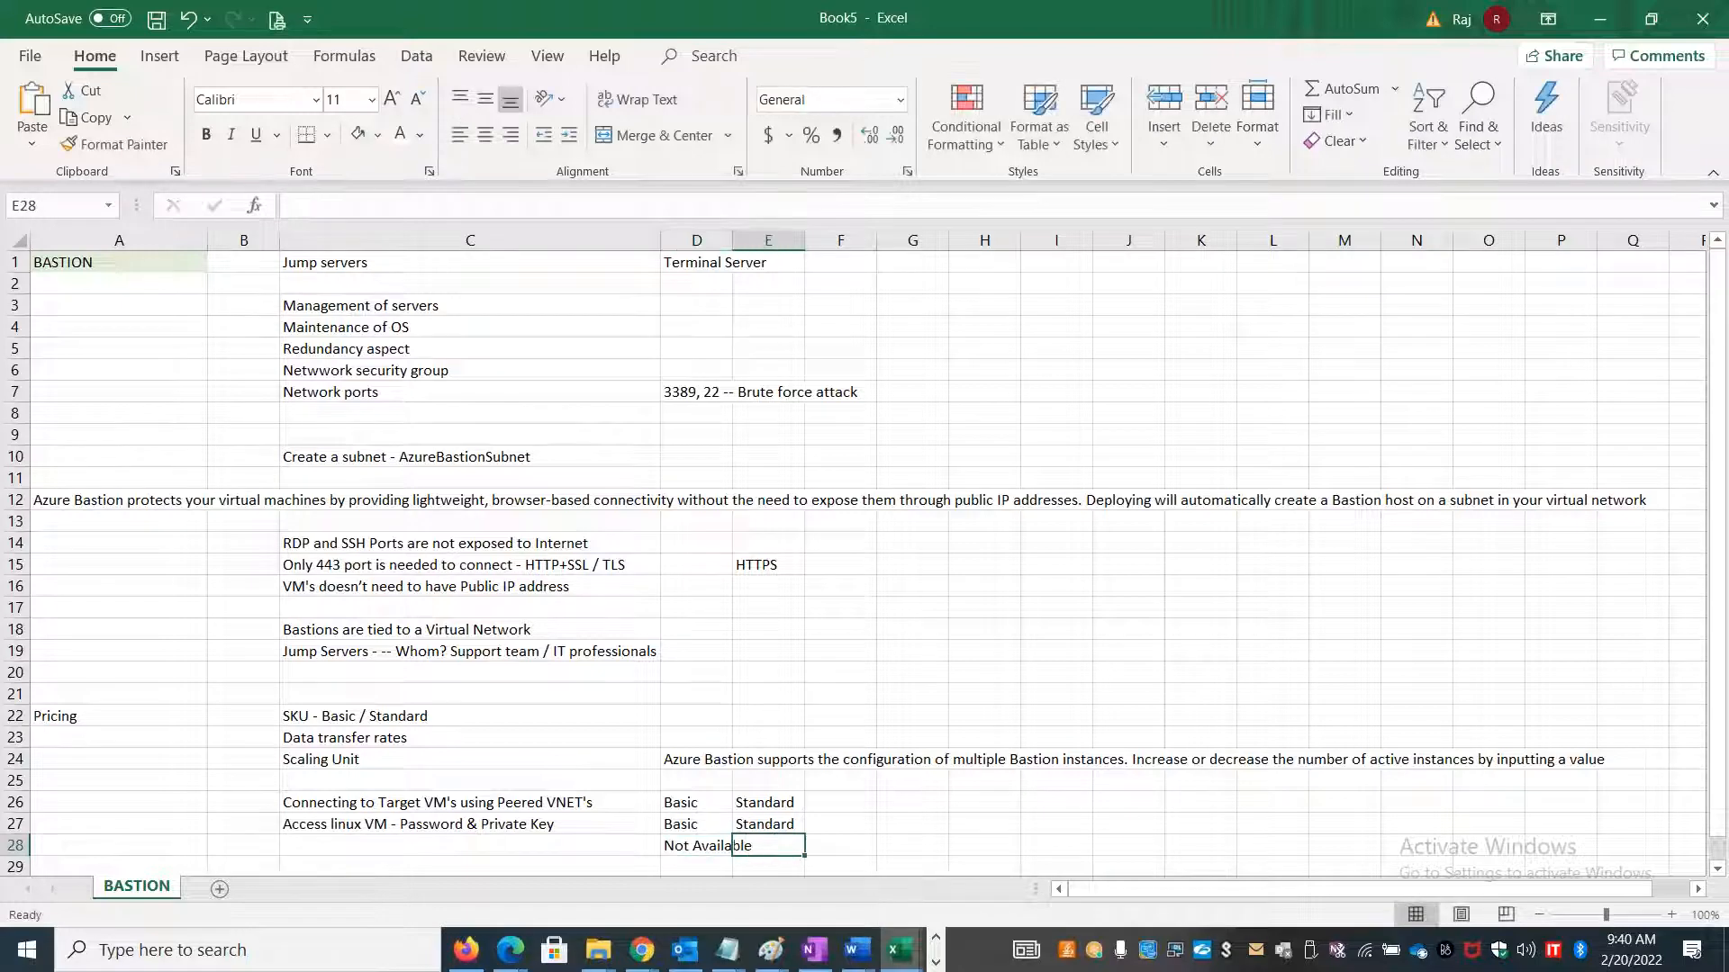
pyautogui.write('Available -')
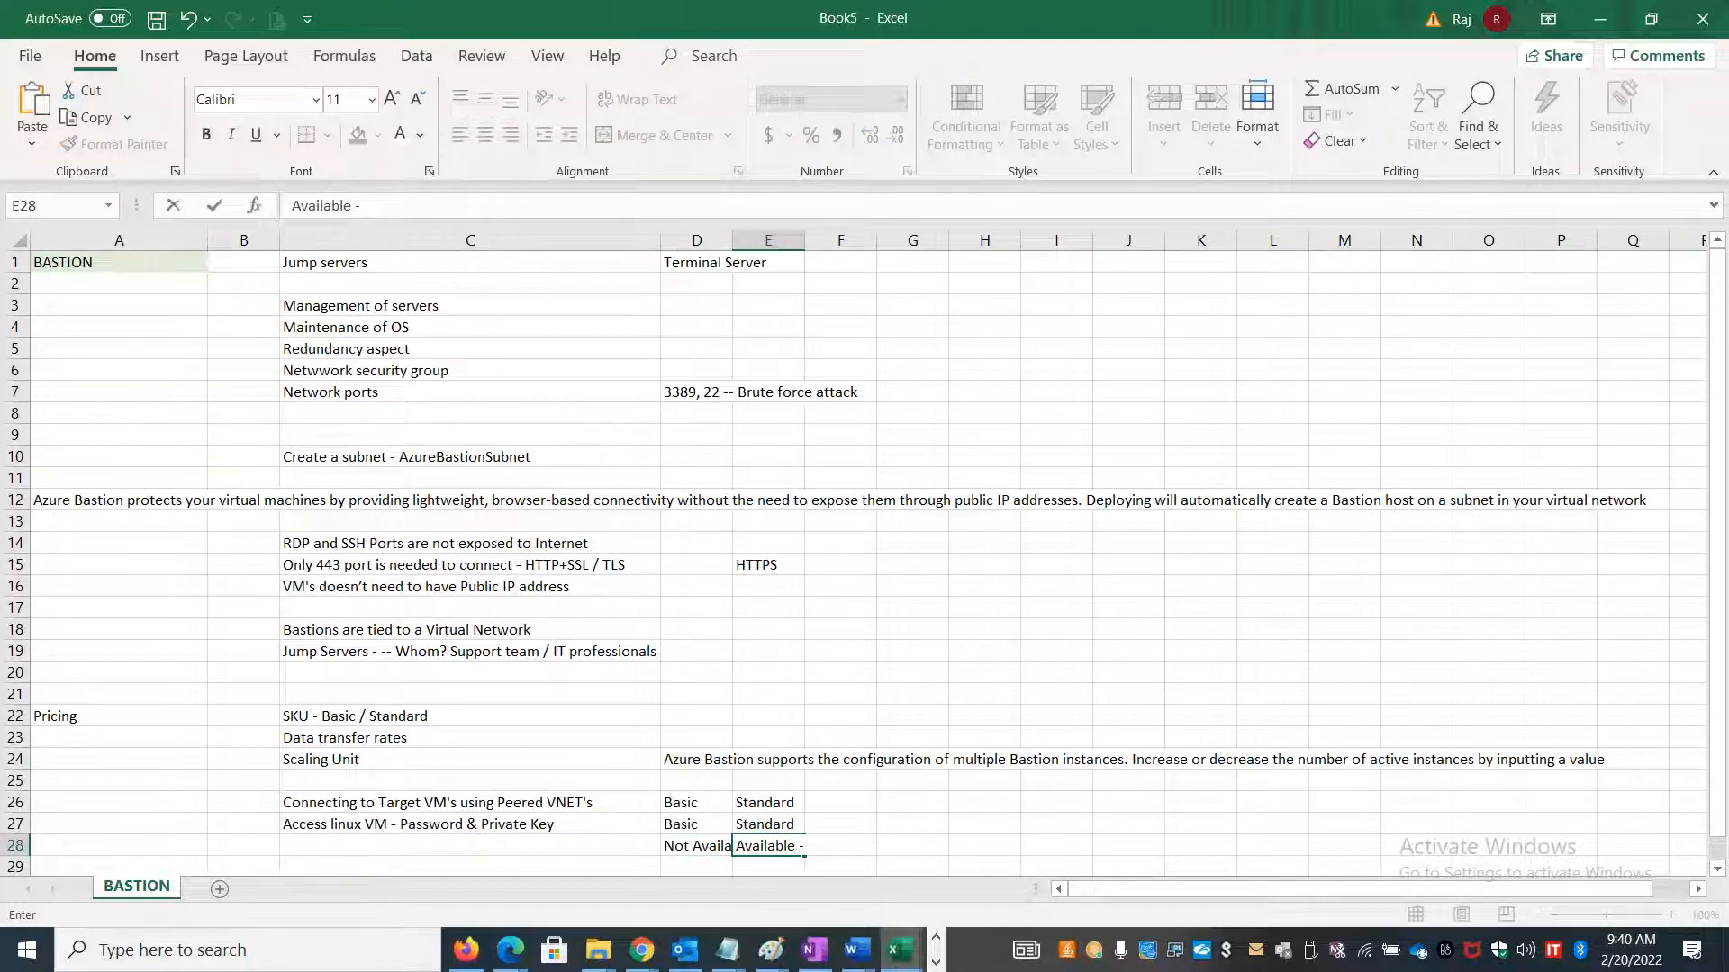
pyautogui.write(' 50')
pyautogui.press('Left')
pyautogui.press('Left')
pyautogui.write('Scalabili')
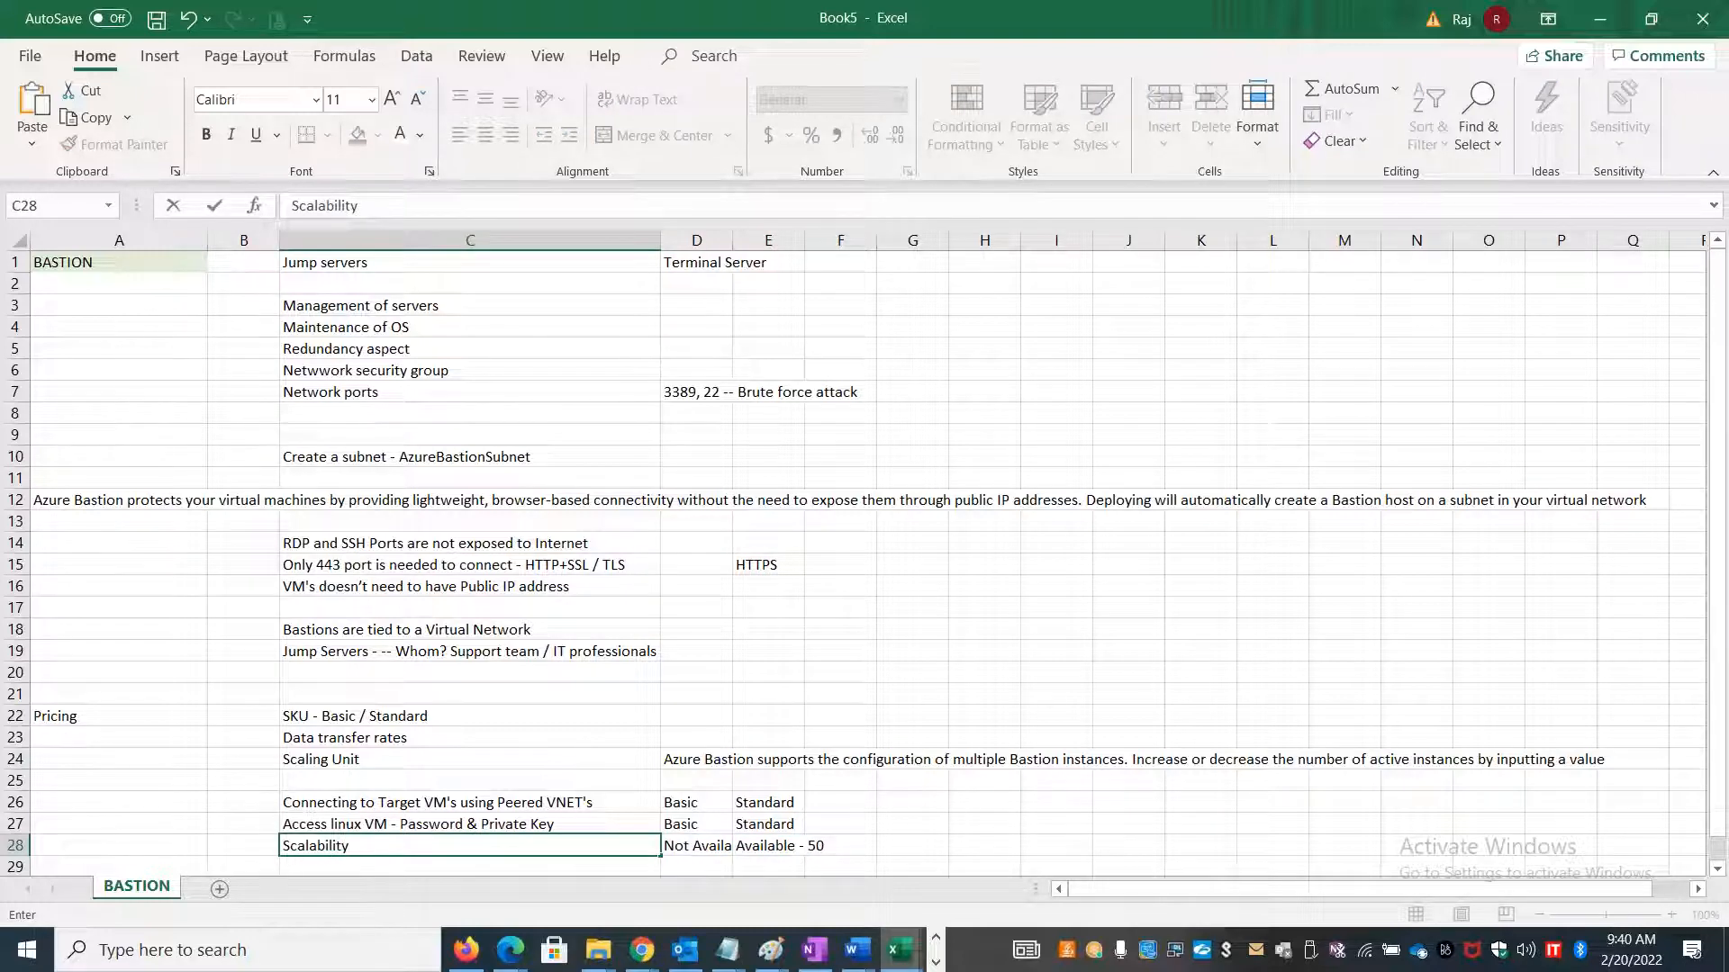
pyautogui.press('Return')
# Fill row 29 with "Specific Custom inbound port" in C29, "Not Available" in D29 and "Available" in E29.
pyautogui.press('Return')
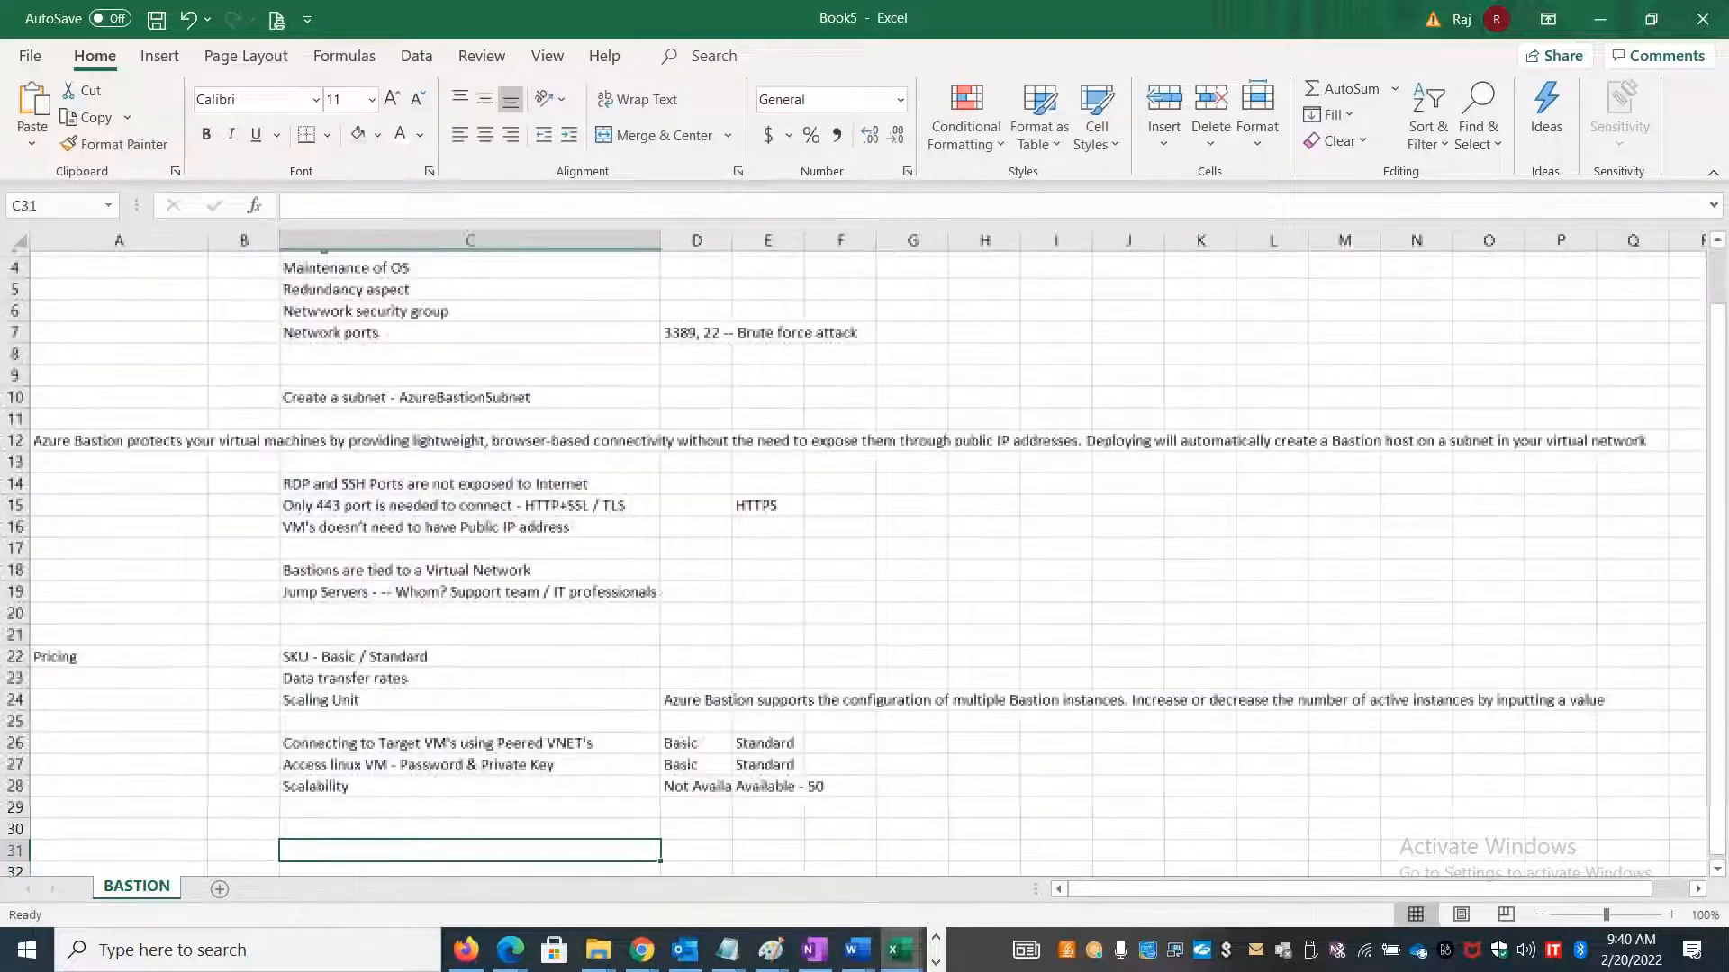
pyautogui.press('Up')
pyautogui.write('Specif')
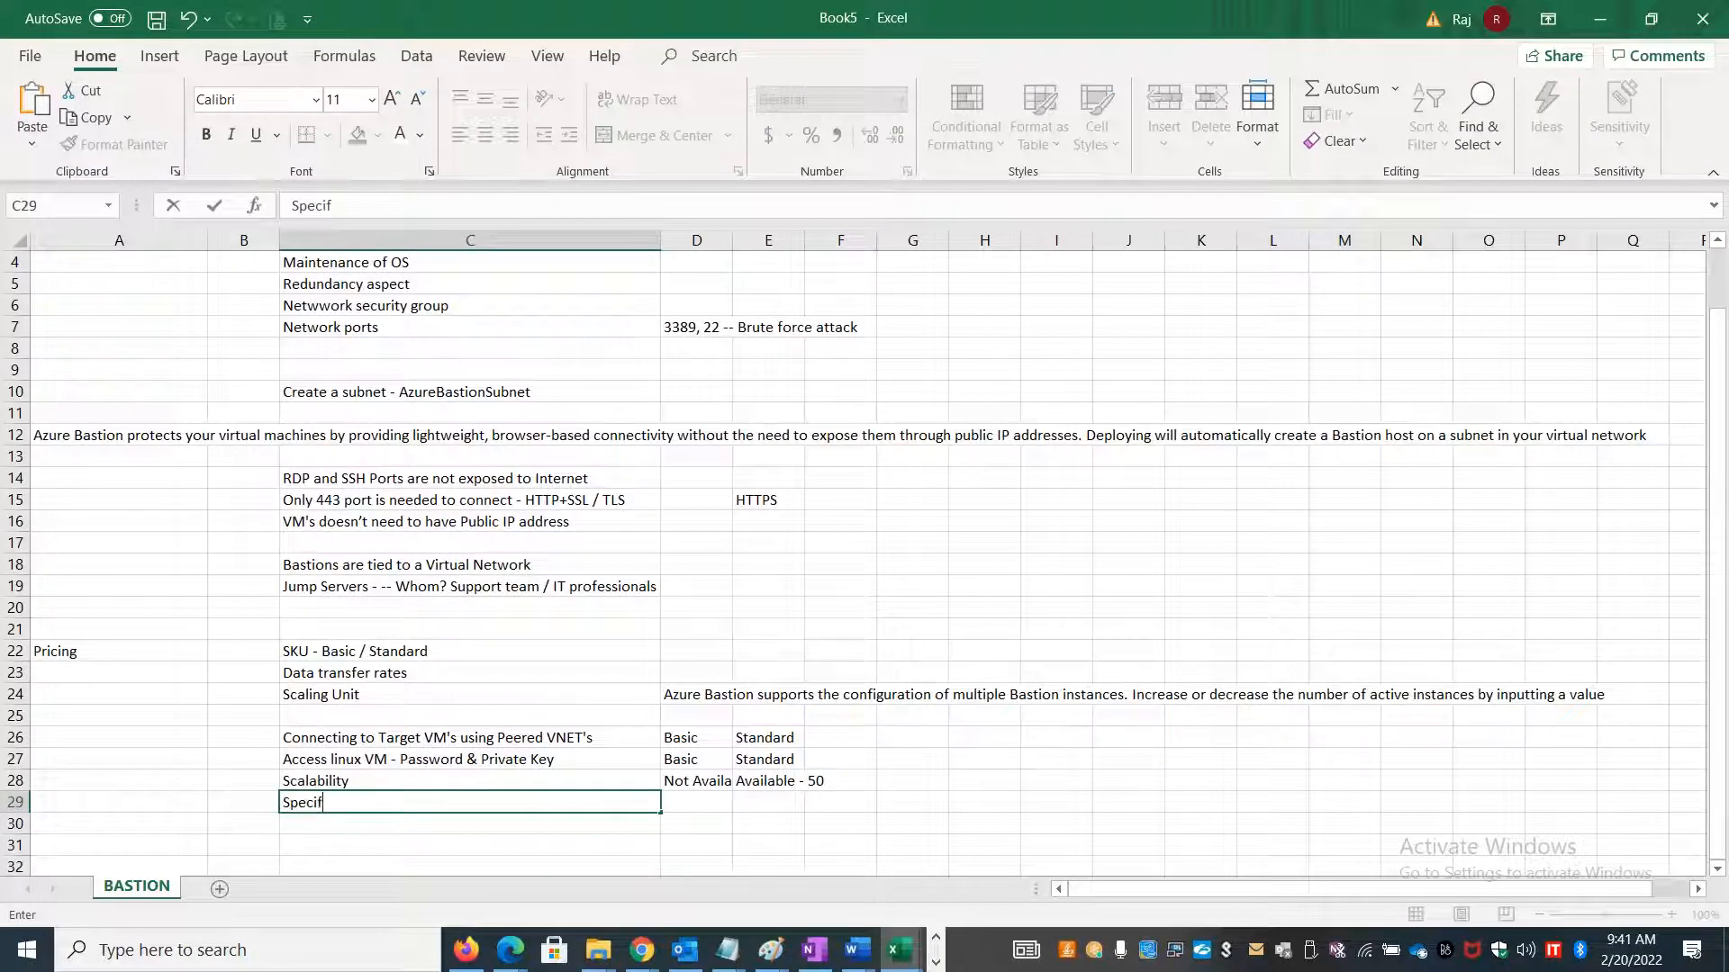
pyautogui.write('ic Custom inbo')
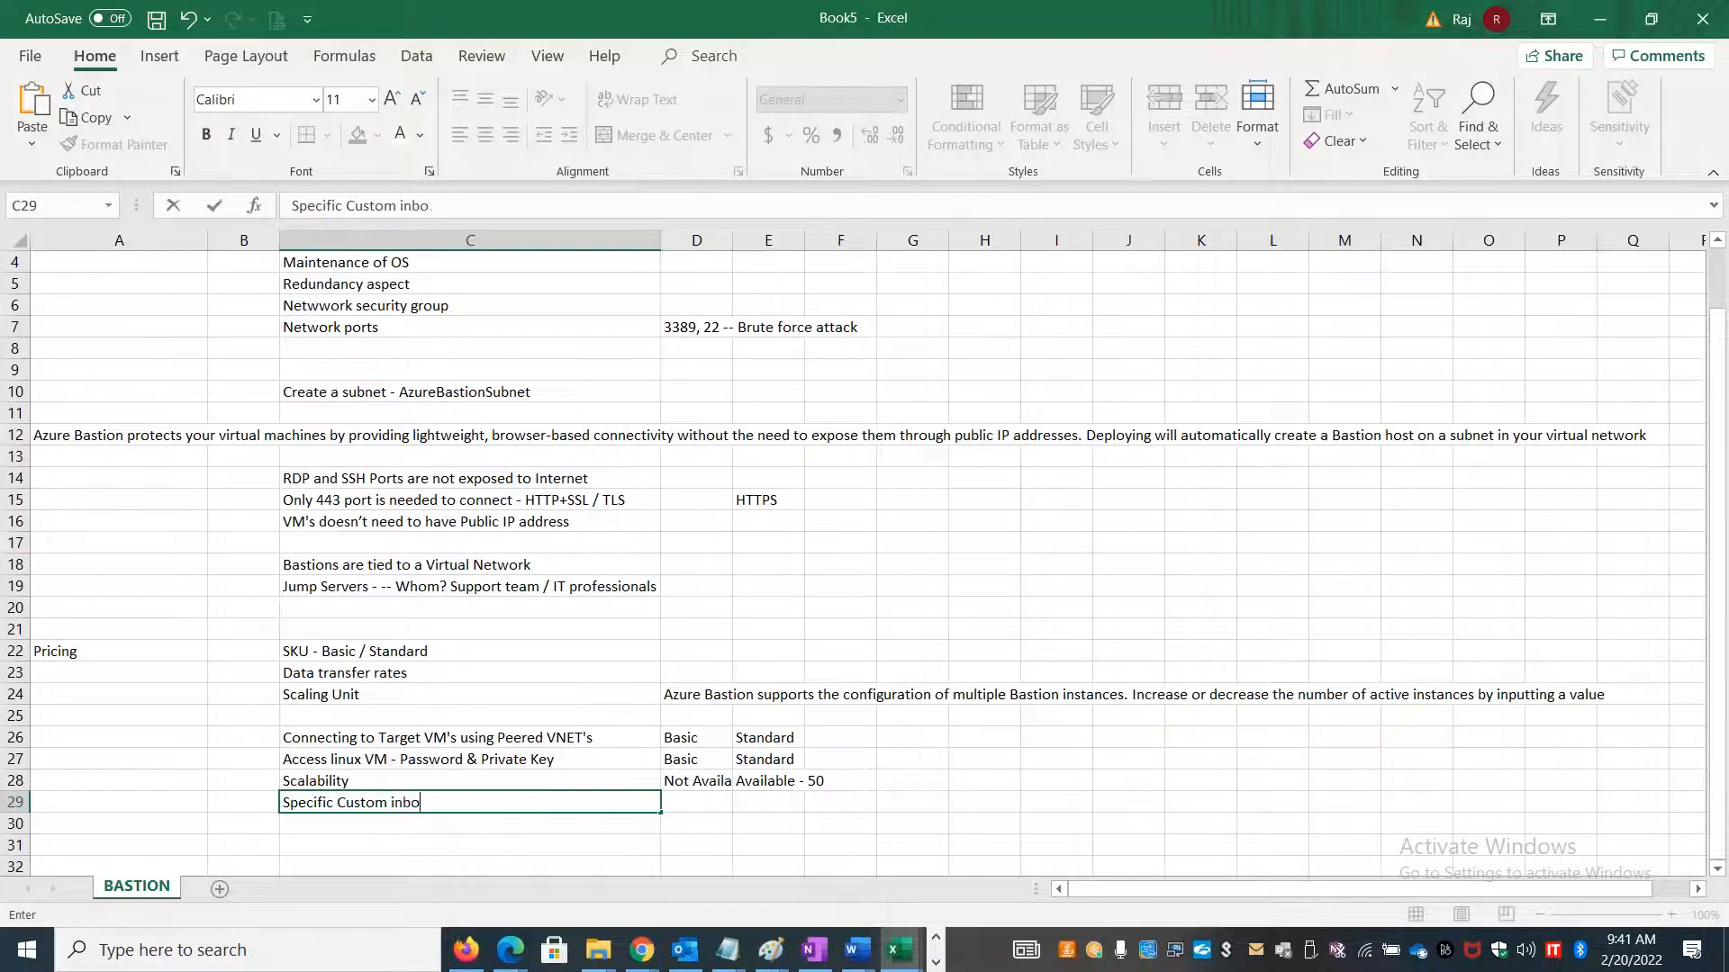
pyautogui.write('und port')
pyautogui.press('Tab')
pyautogui.press('Tab')
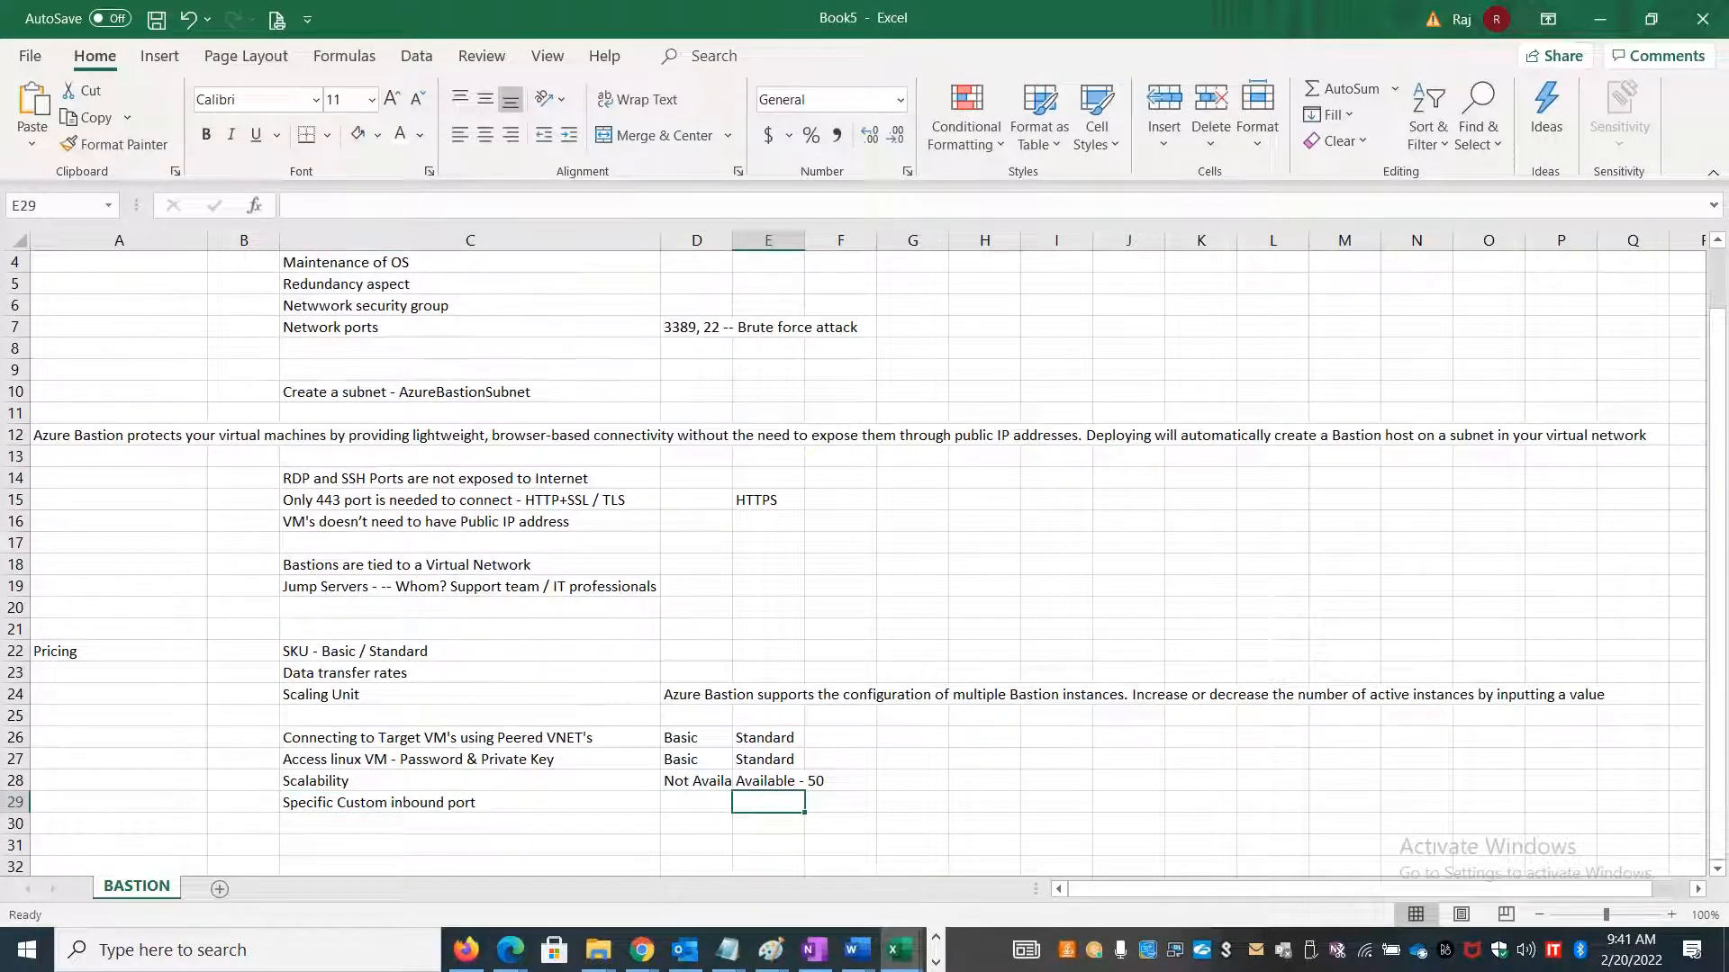
pyautogui.press('Left')
pyautogui.write('Not Available')
pyautogui.press('Tab')
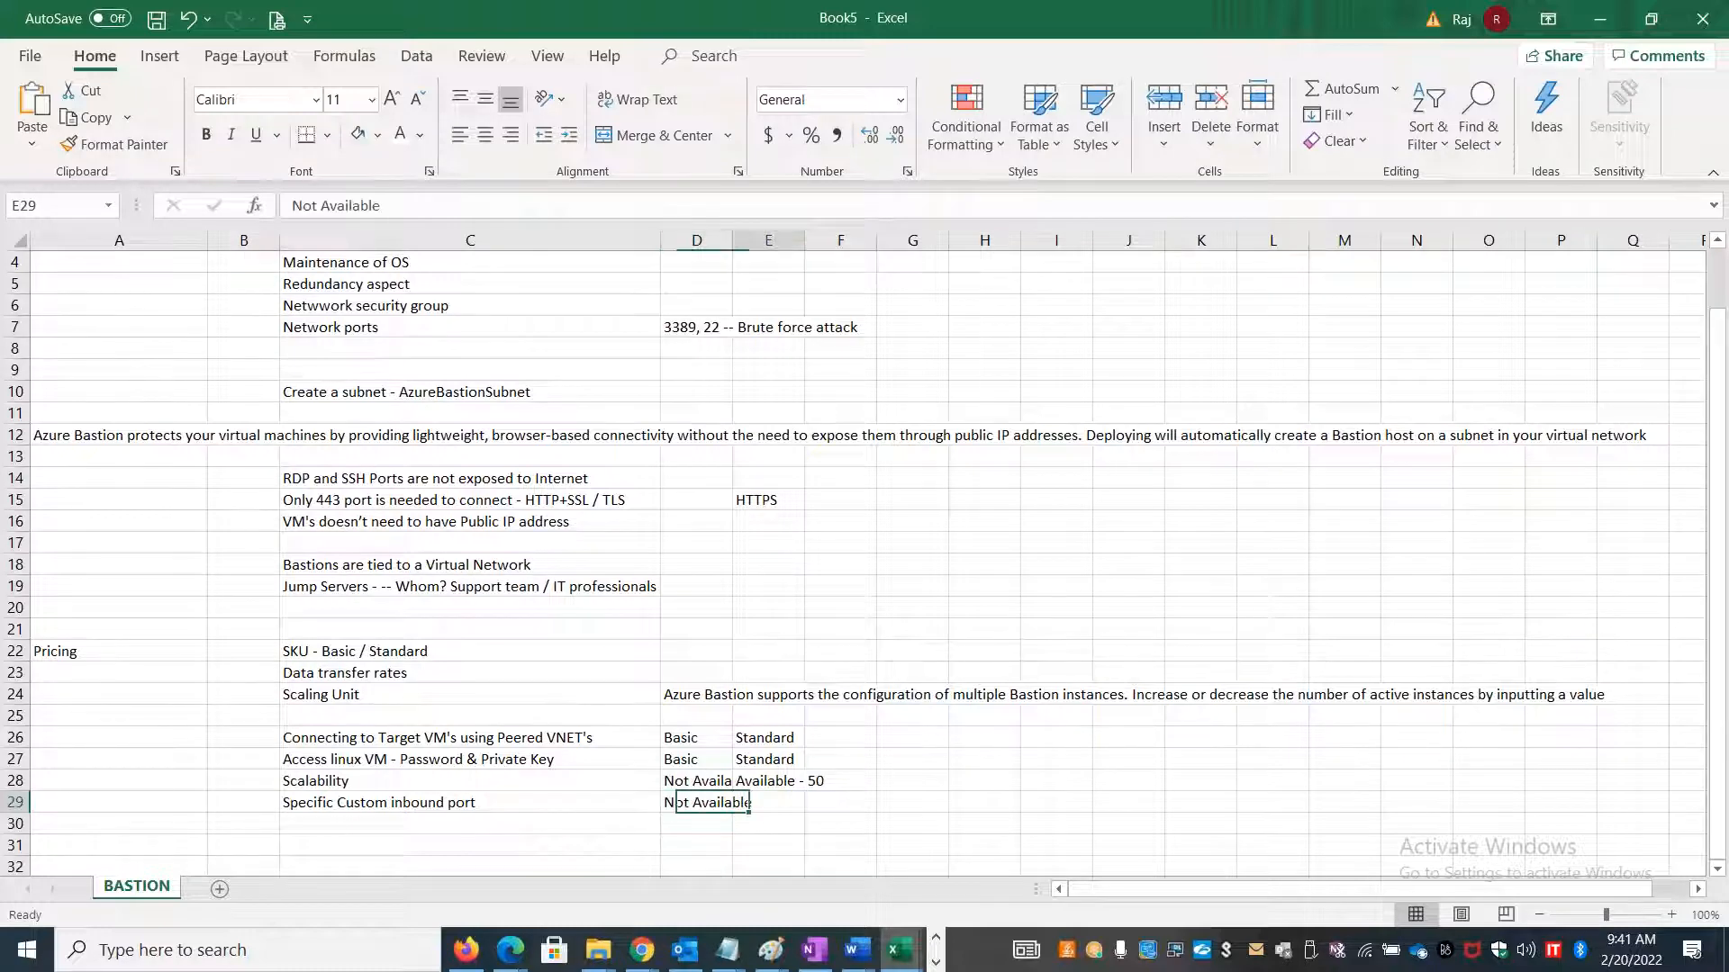
pyautogui.write('Available')
pyautogui.press('BackSpace')
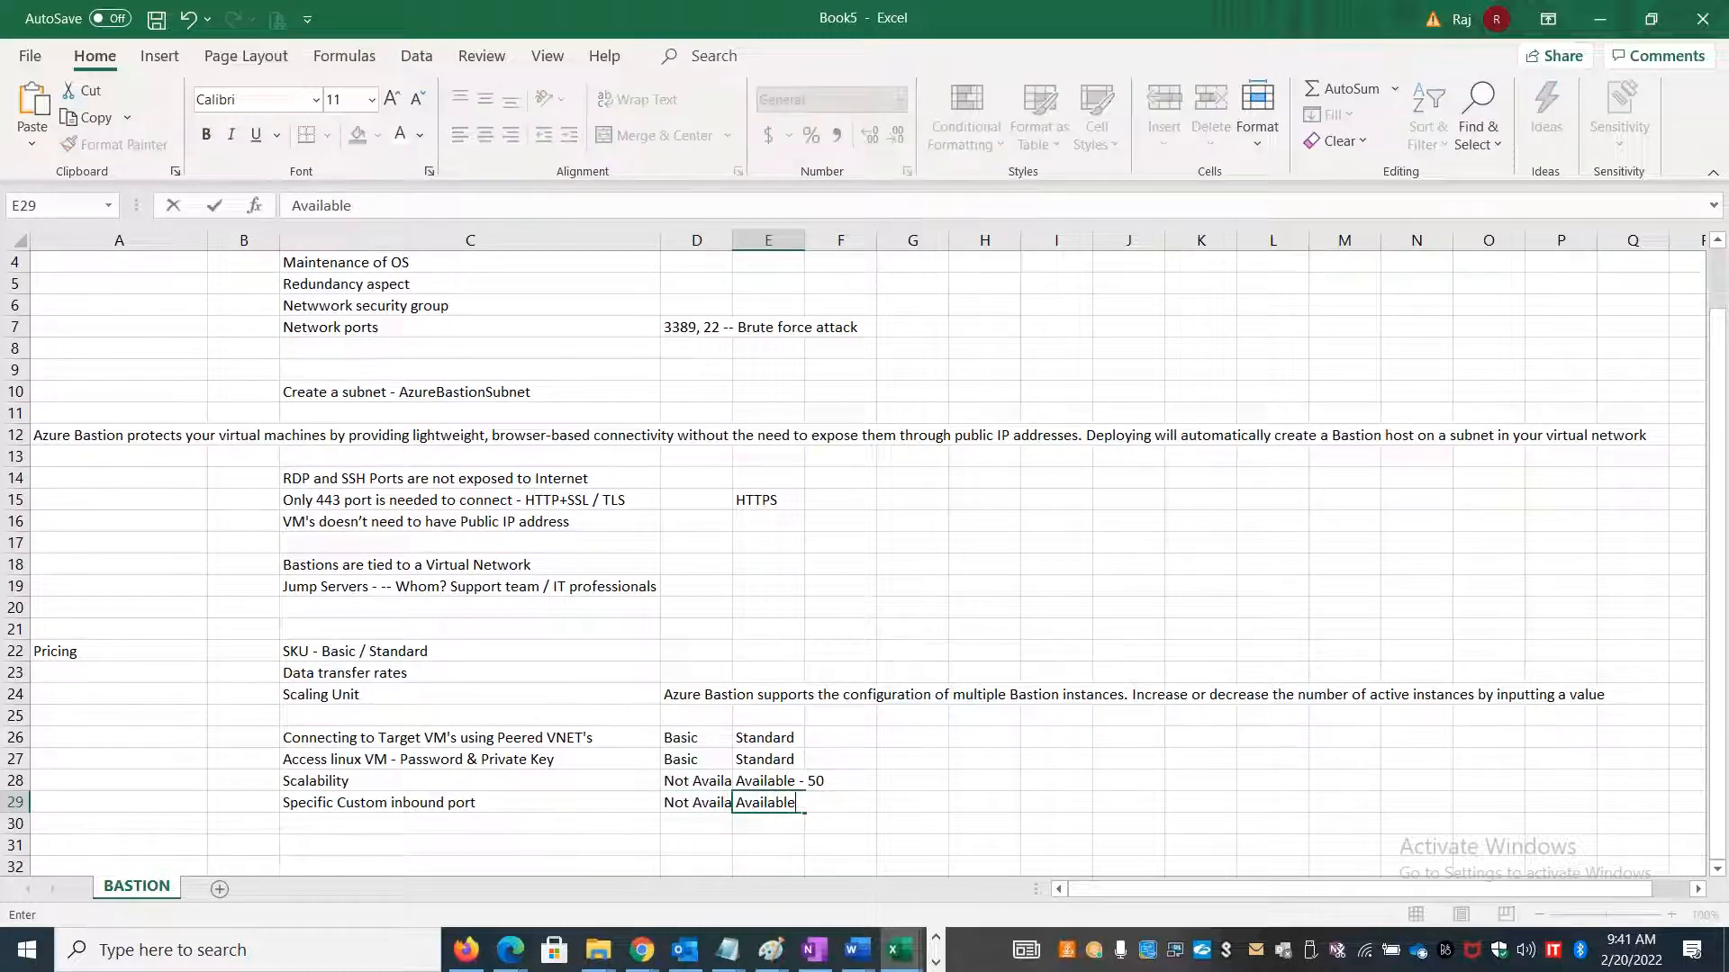
pyautogui.press('Tab')
# Switch to the Azure portal in the browser and select Native client support (Preview) for HUBVNET01-bastion.
pyautogui.hotkey('alt', 'Tab')
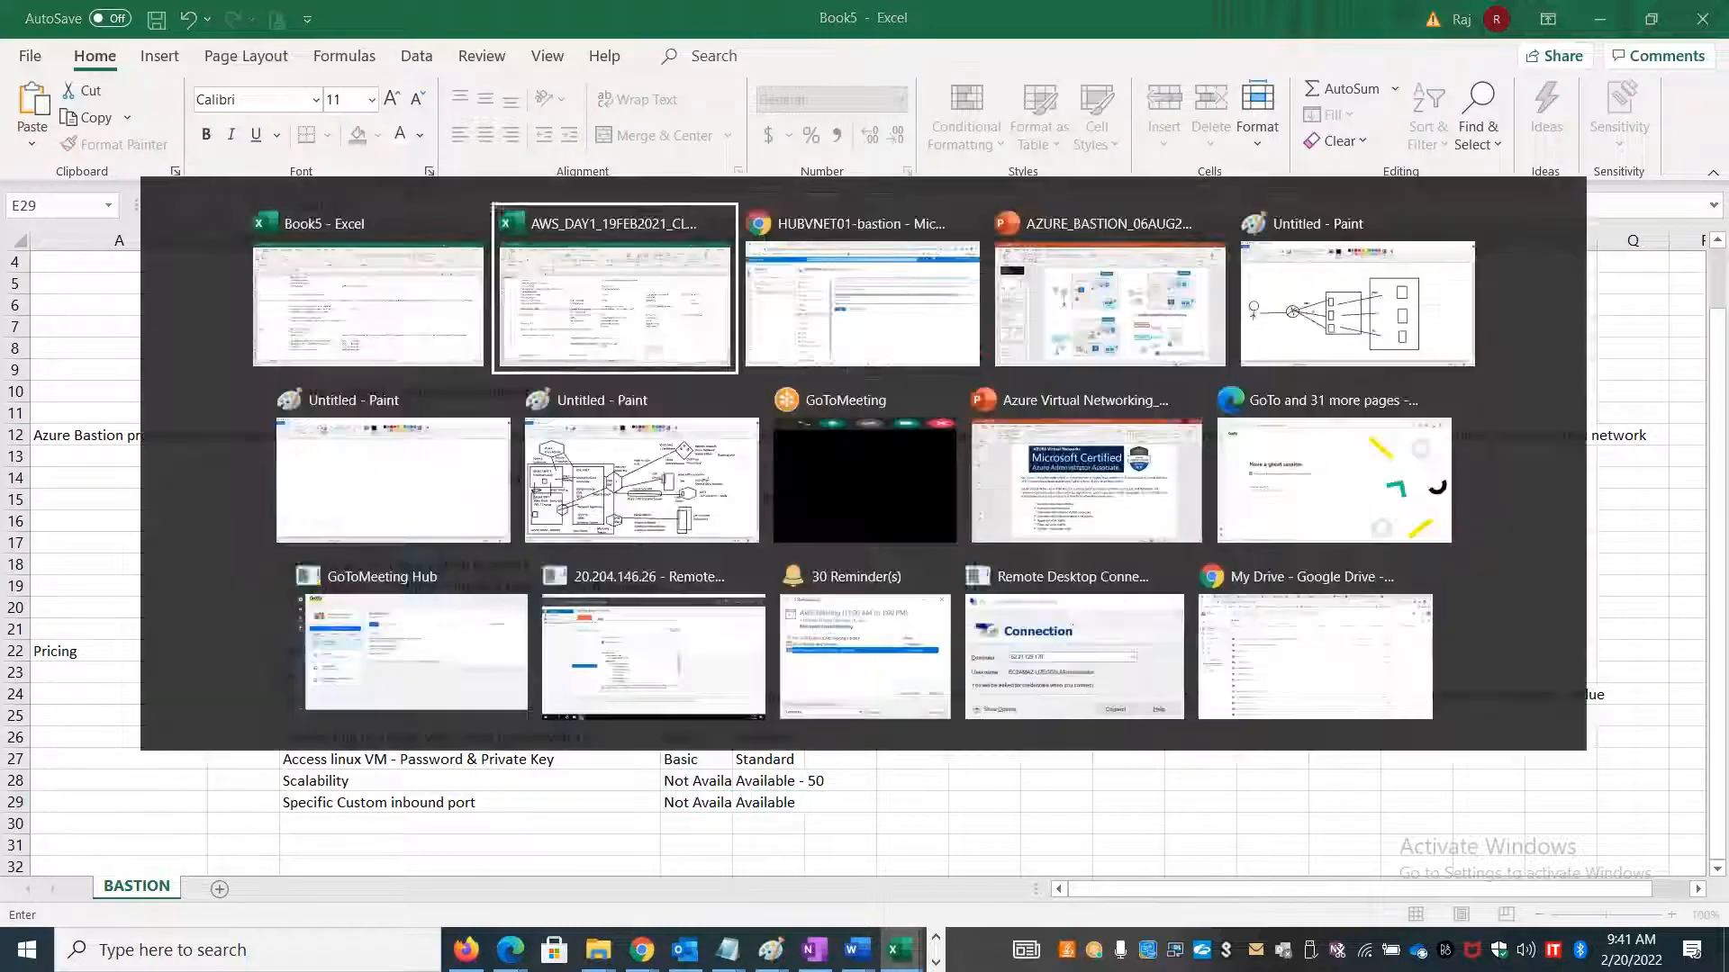
pyautogui.click(666, 360)
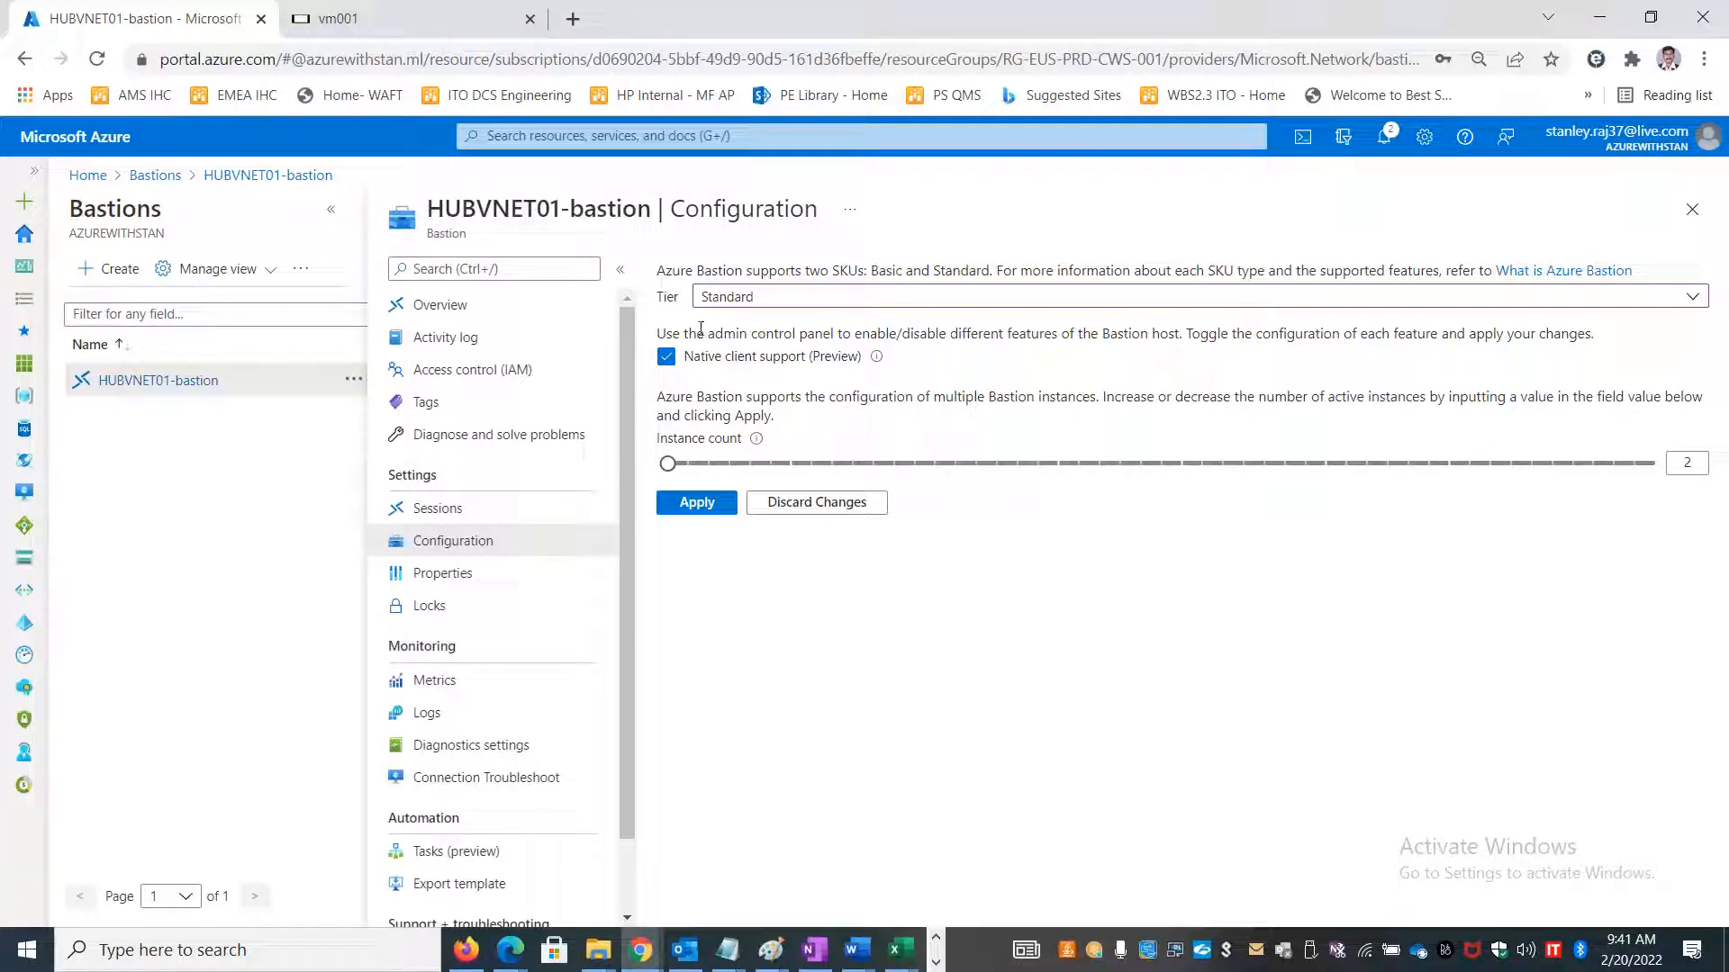
# Review the Native client support (Preview) description and apply the configuration changes to HUBVNET01-bastion.
pyautogui.moveTo(701, 329); pyautogui.dragTo(868, 340)
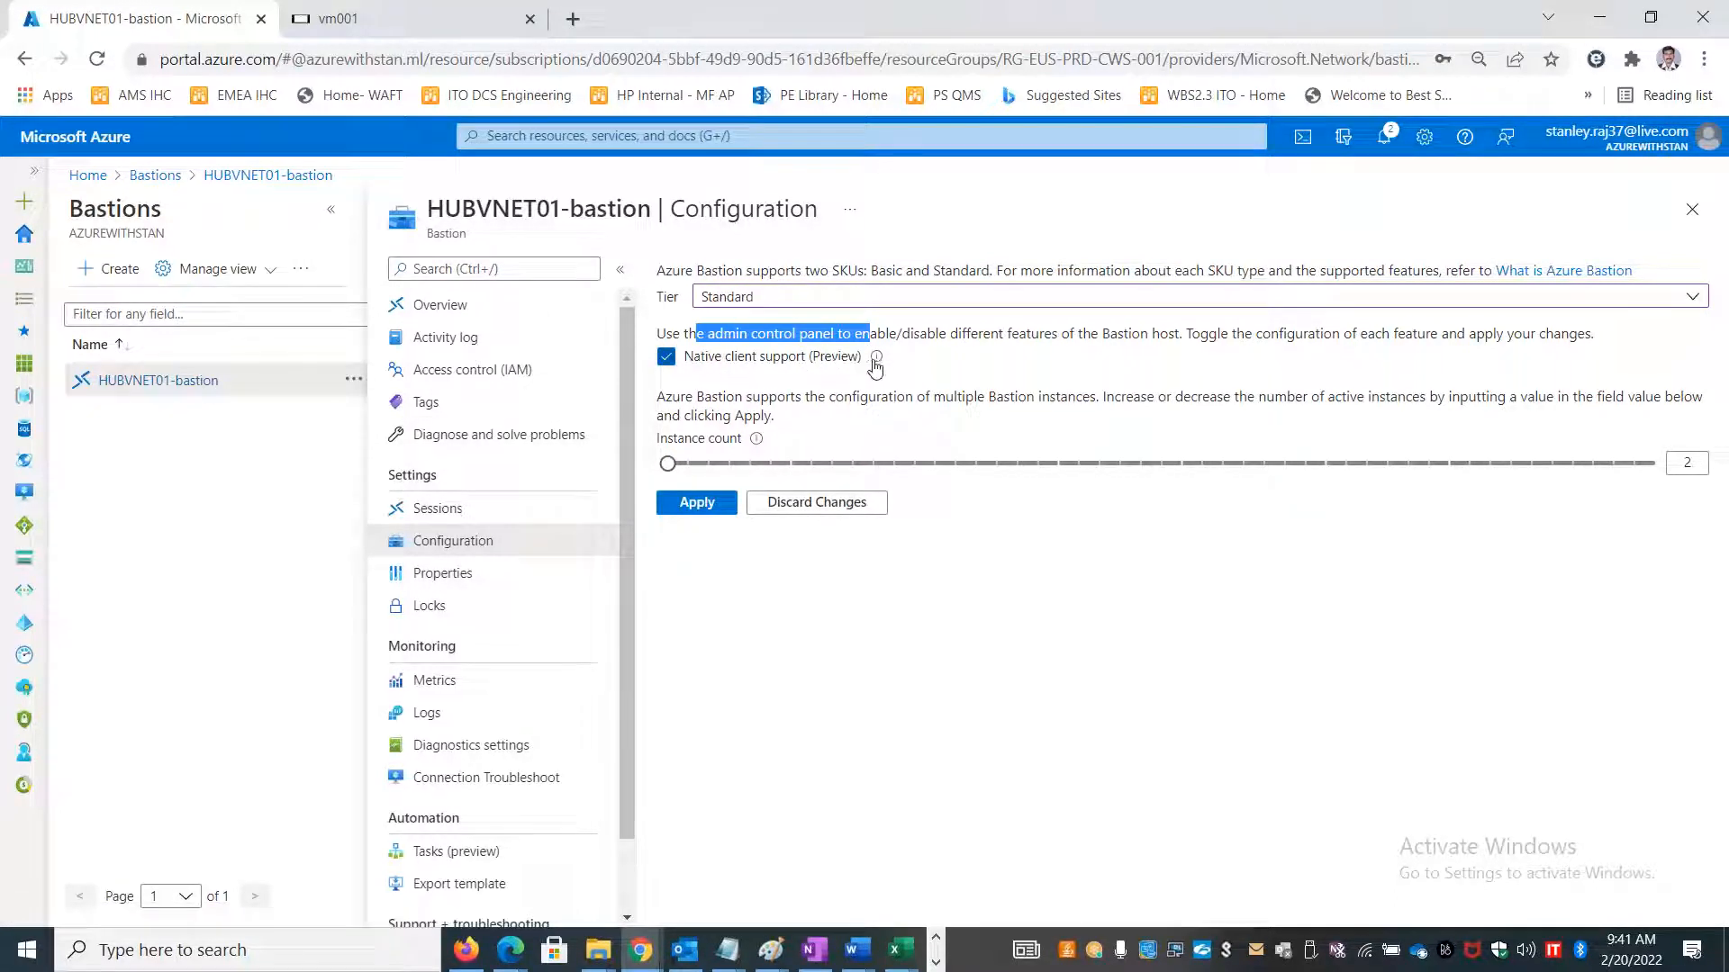
pyautogui.moveTo(874, 361)
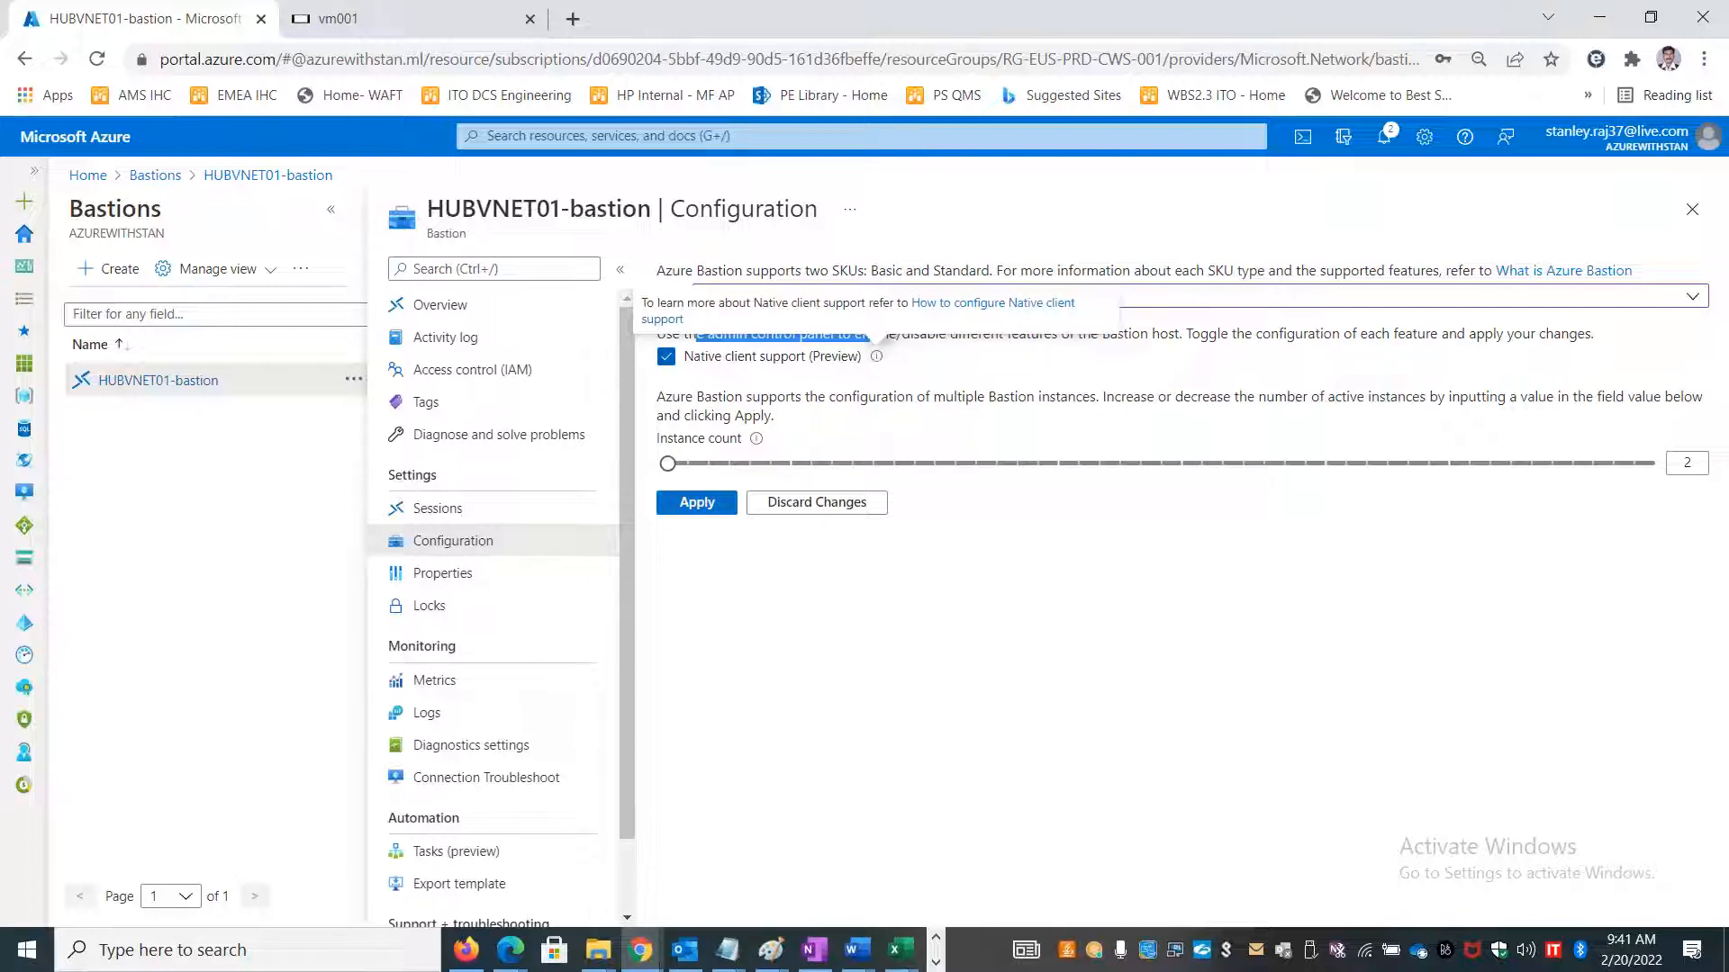
pyautogui.click(701, 507)
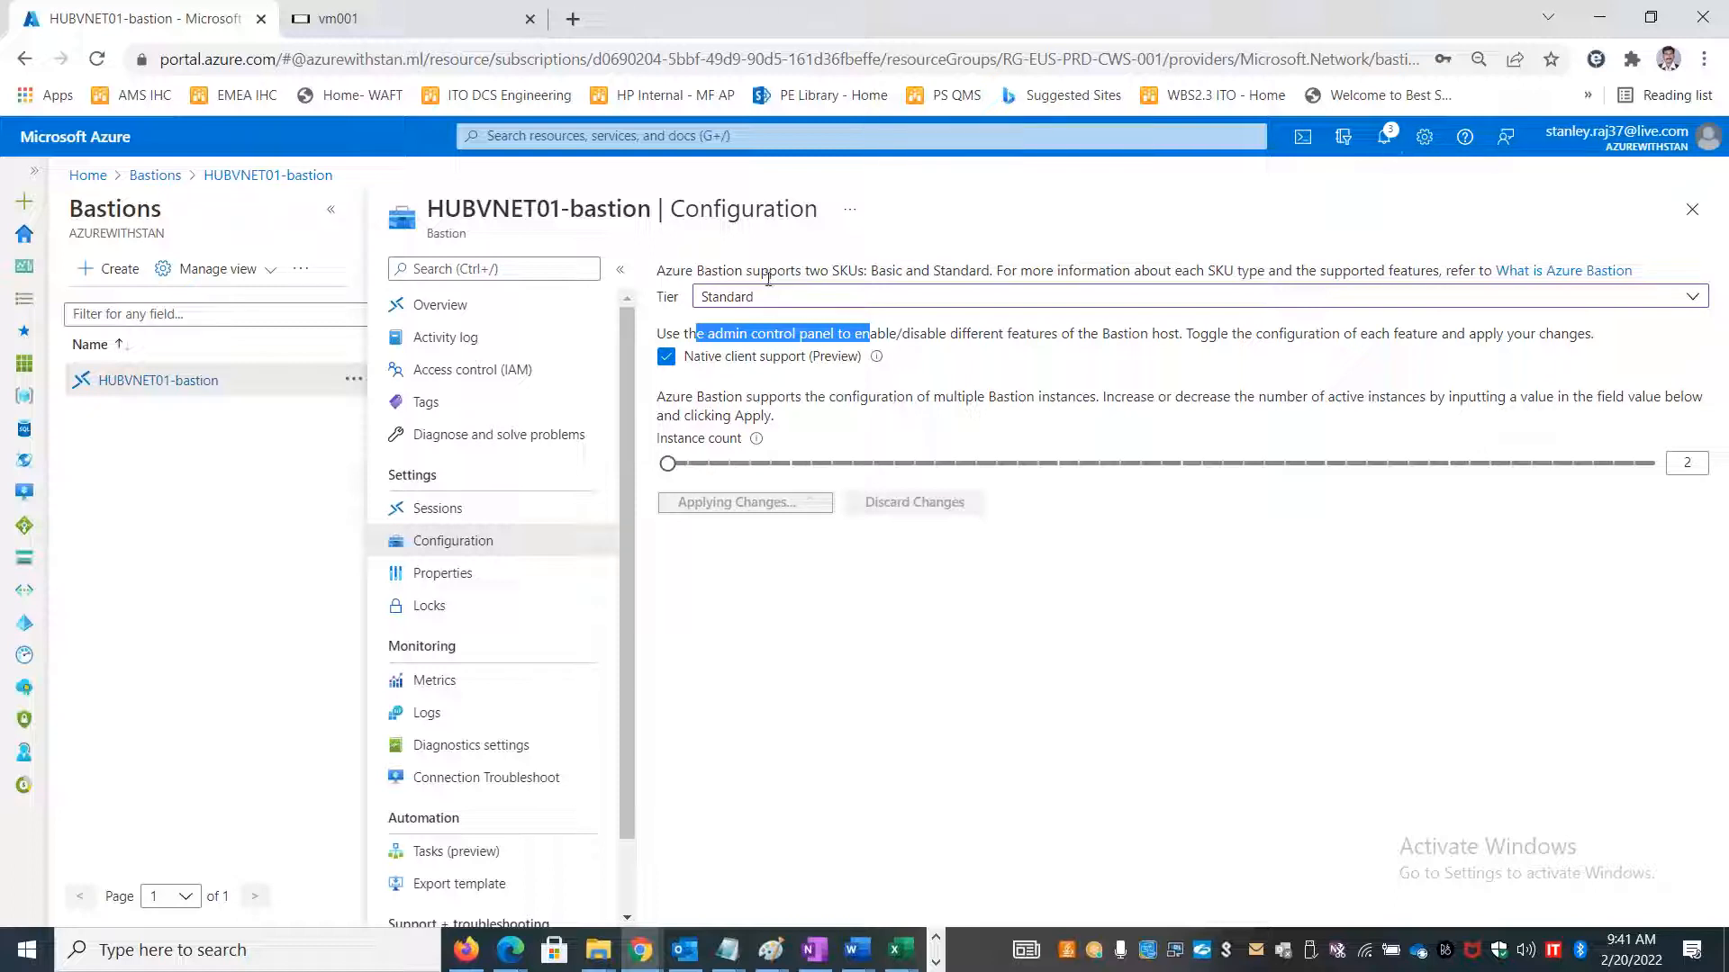
# Switch to the Excel workbook and fill row 30 with "Connect using RDP / SSH" in C30 and "Avaialble" in D30.
pyautogui.hotkey('alt', 'Tab')
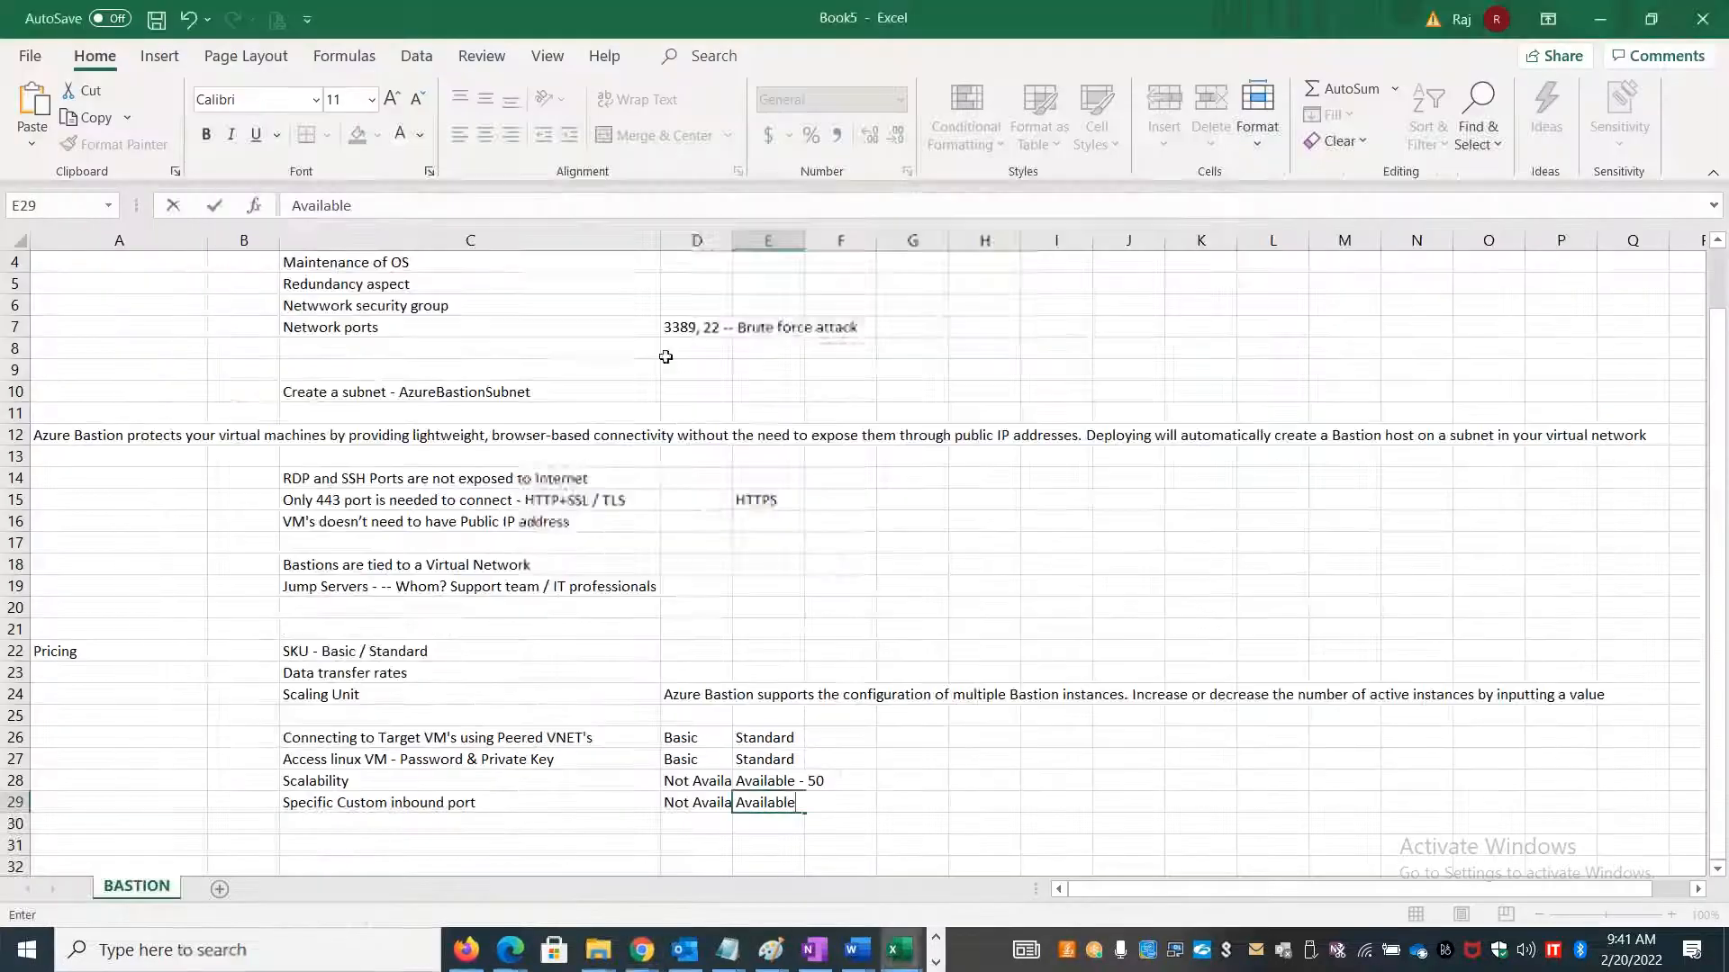
pyautogui.press('Return')
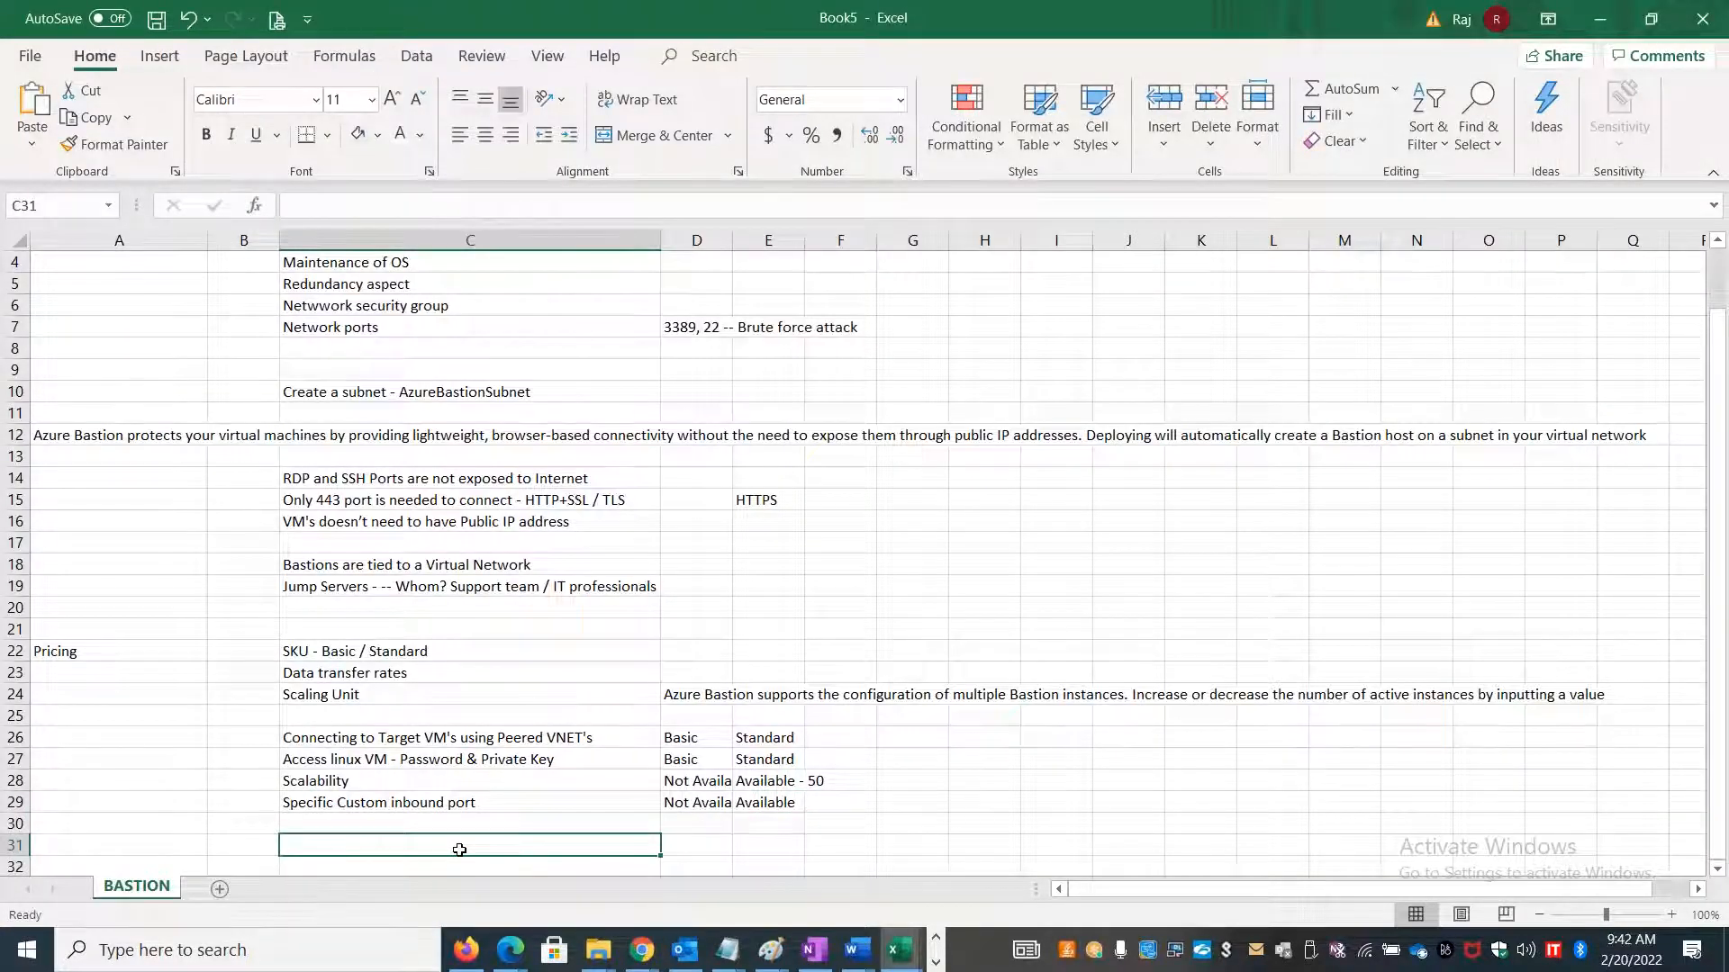
pyautogui.write('Connect using ')
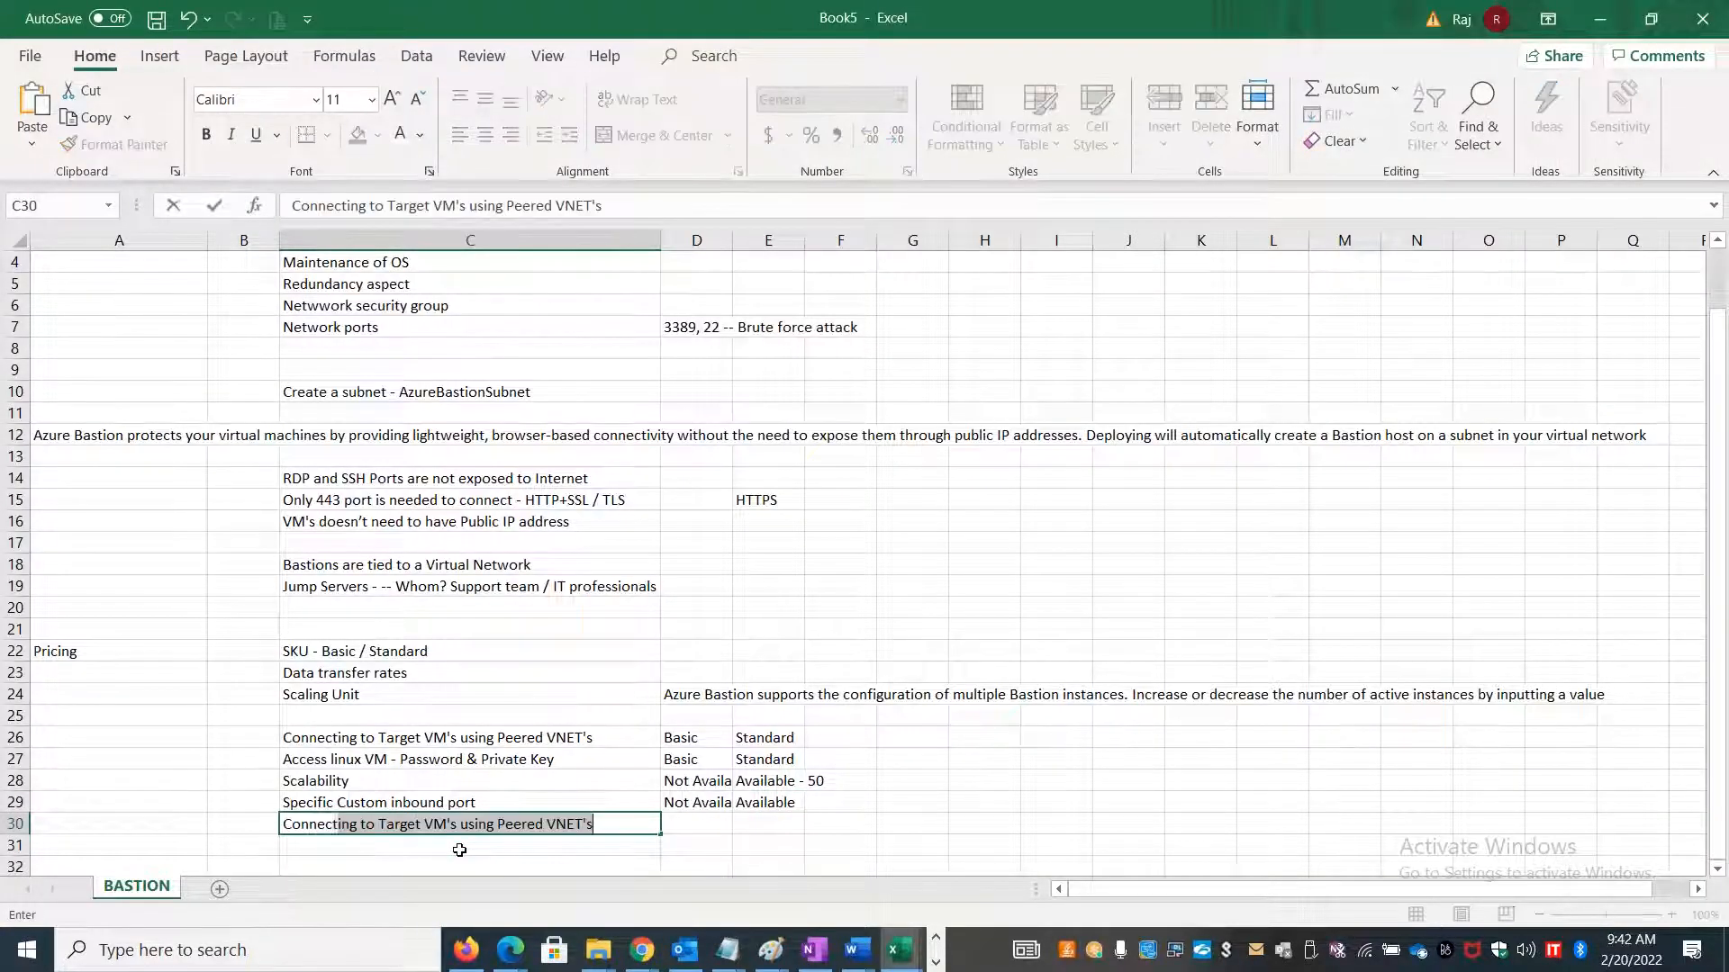
pyautogui.write('RDP ')
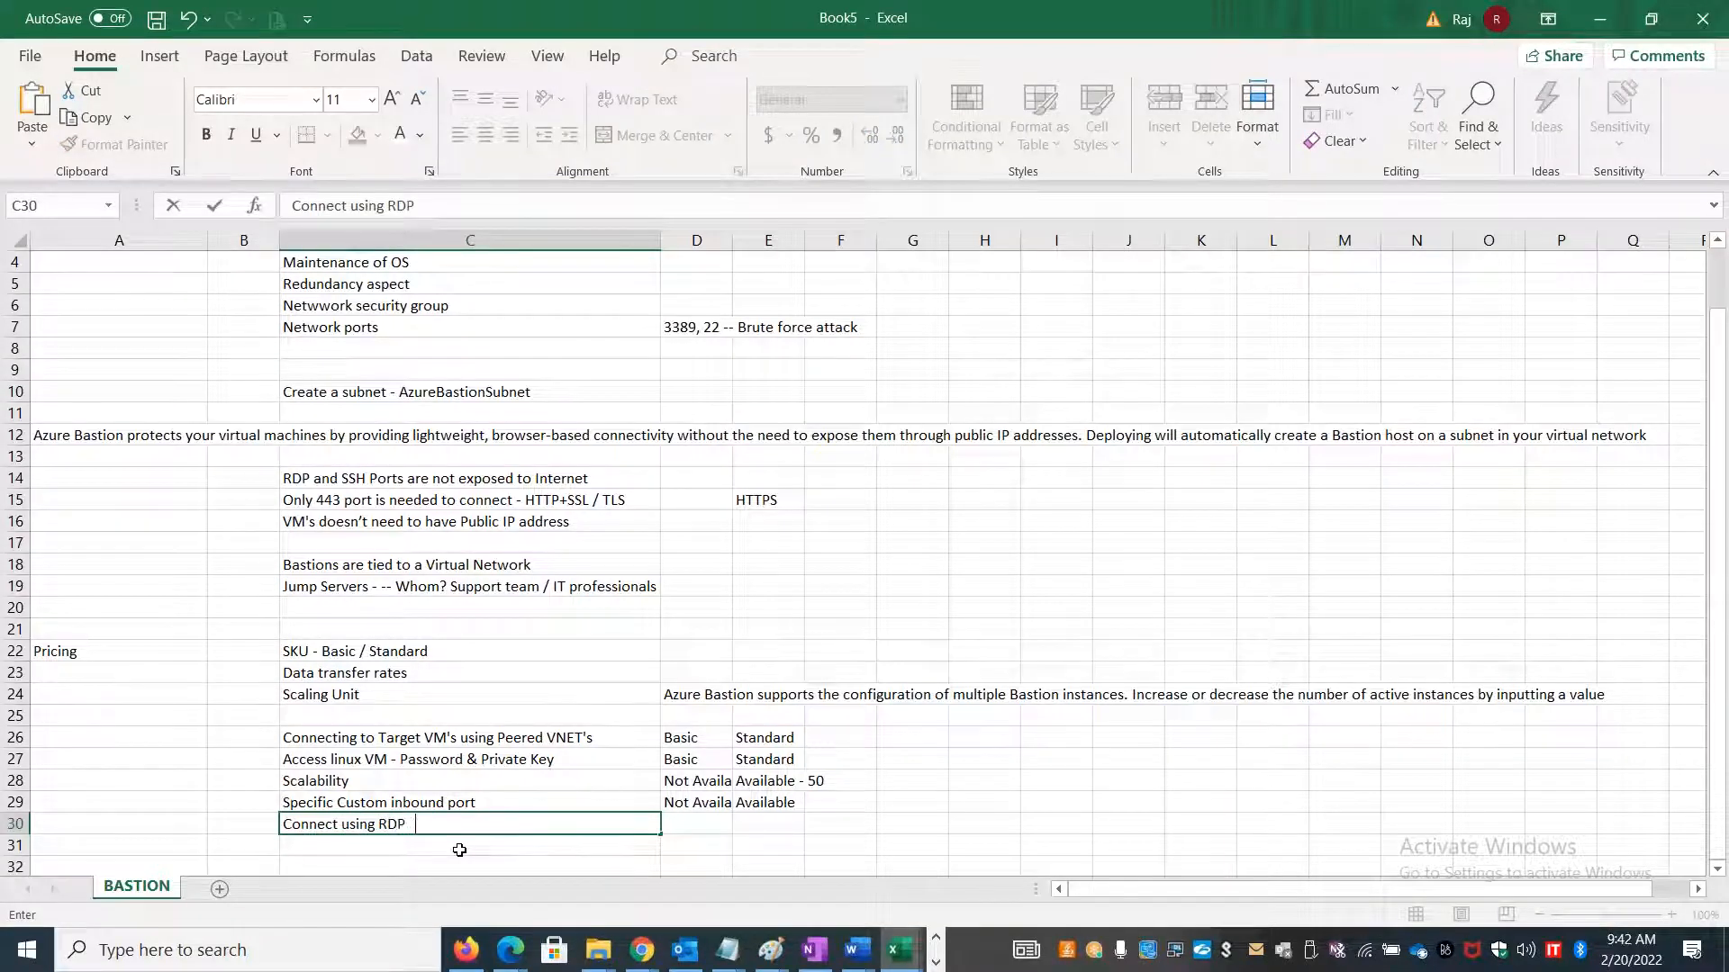
pyautogui.write('/ SSH')
pyautogui.press('Tab')
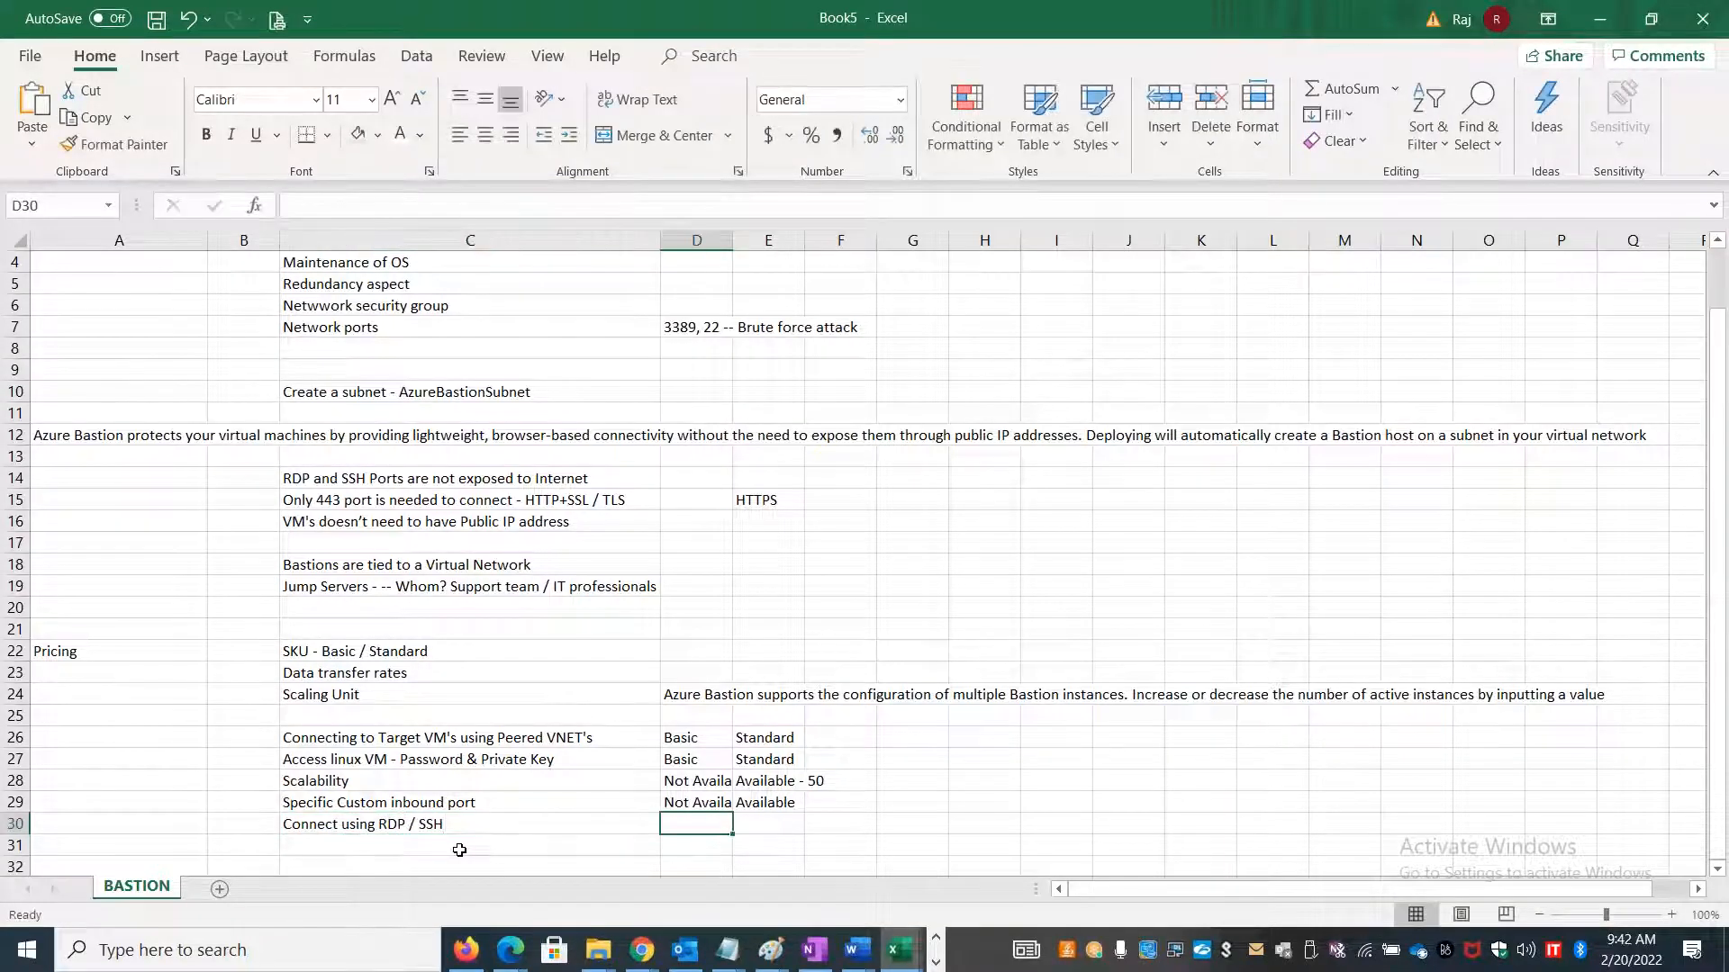
pyautogui.write('Av')
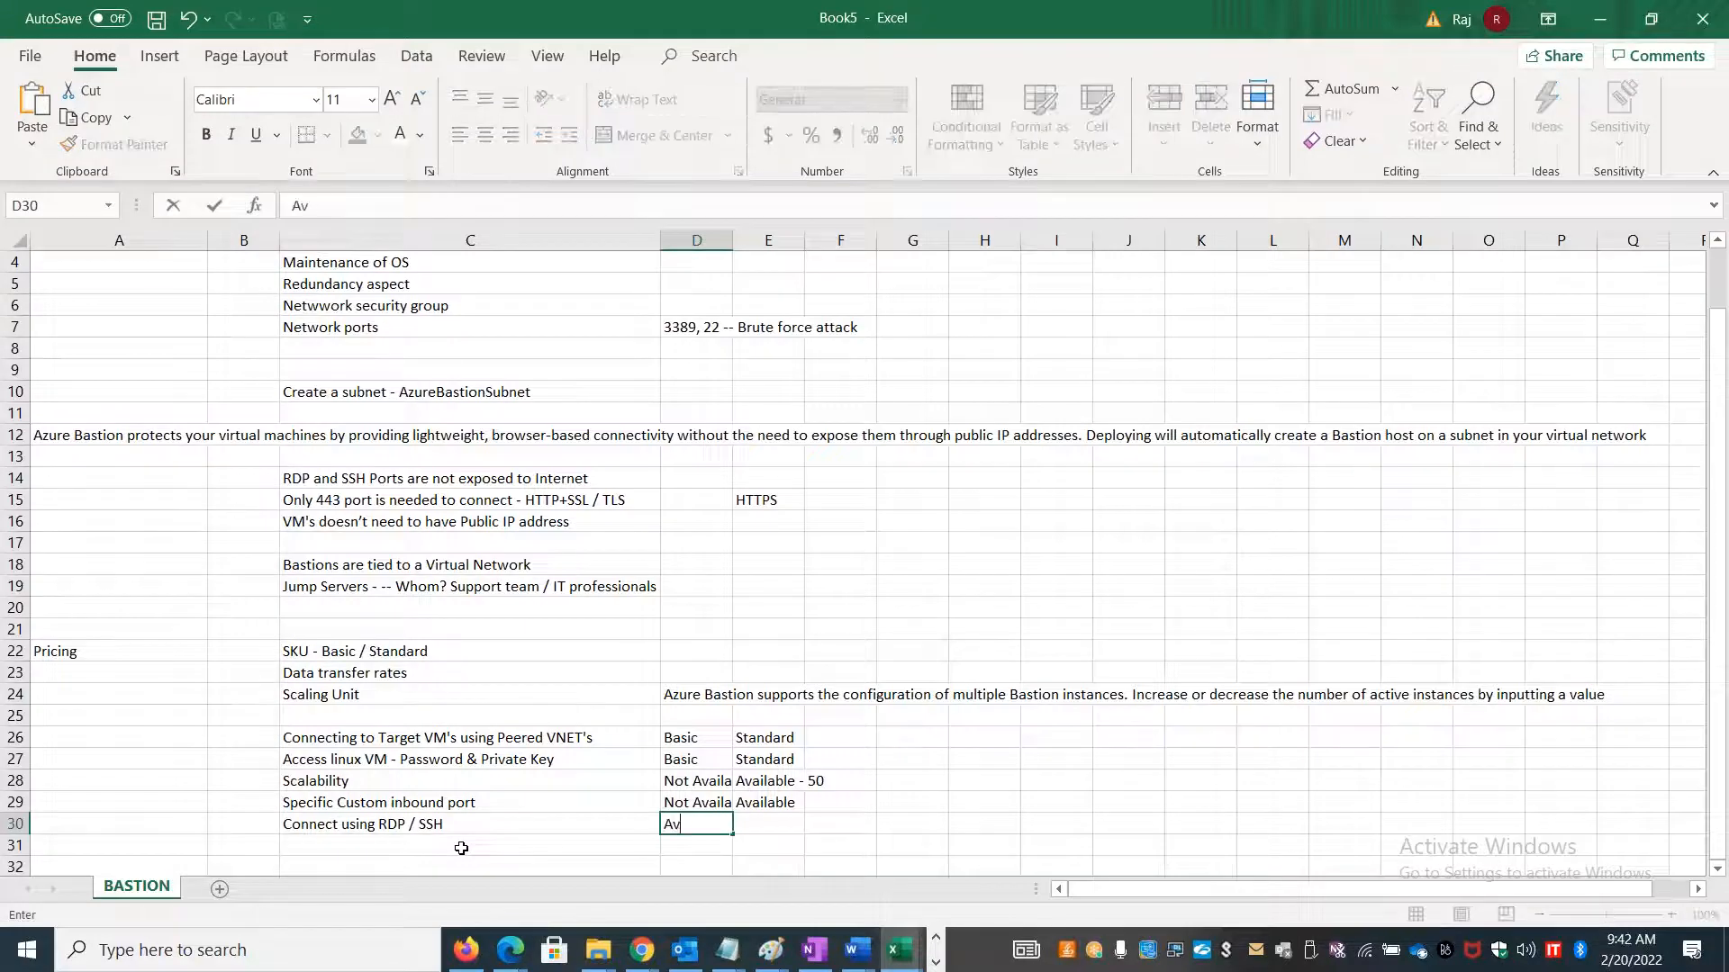
pyautogui.write('aialble')
pyautogui.press('Return')
# Fill row 31 with "File Transfer" in C31 and "Available" in E31.
pyautogui.click(461, 848)
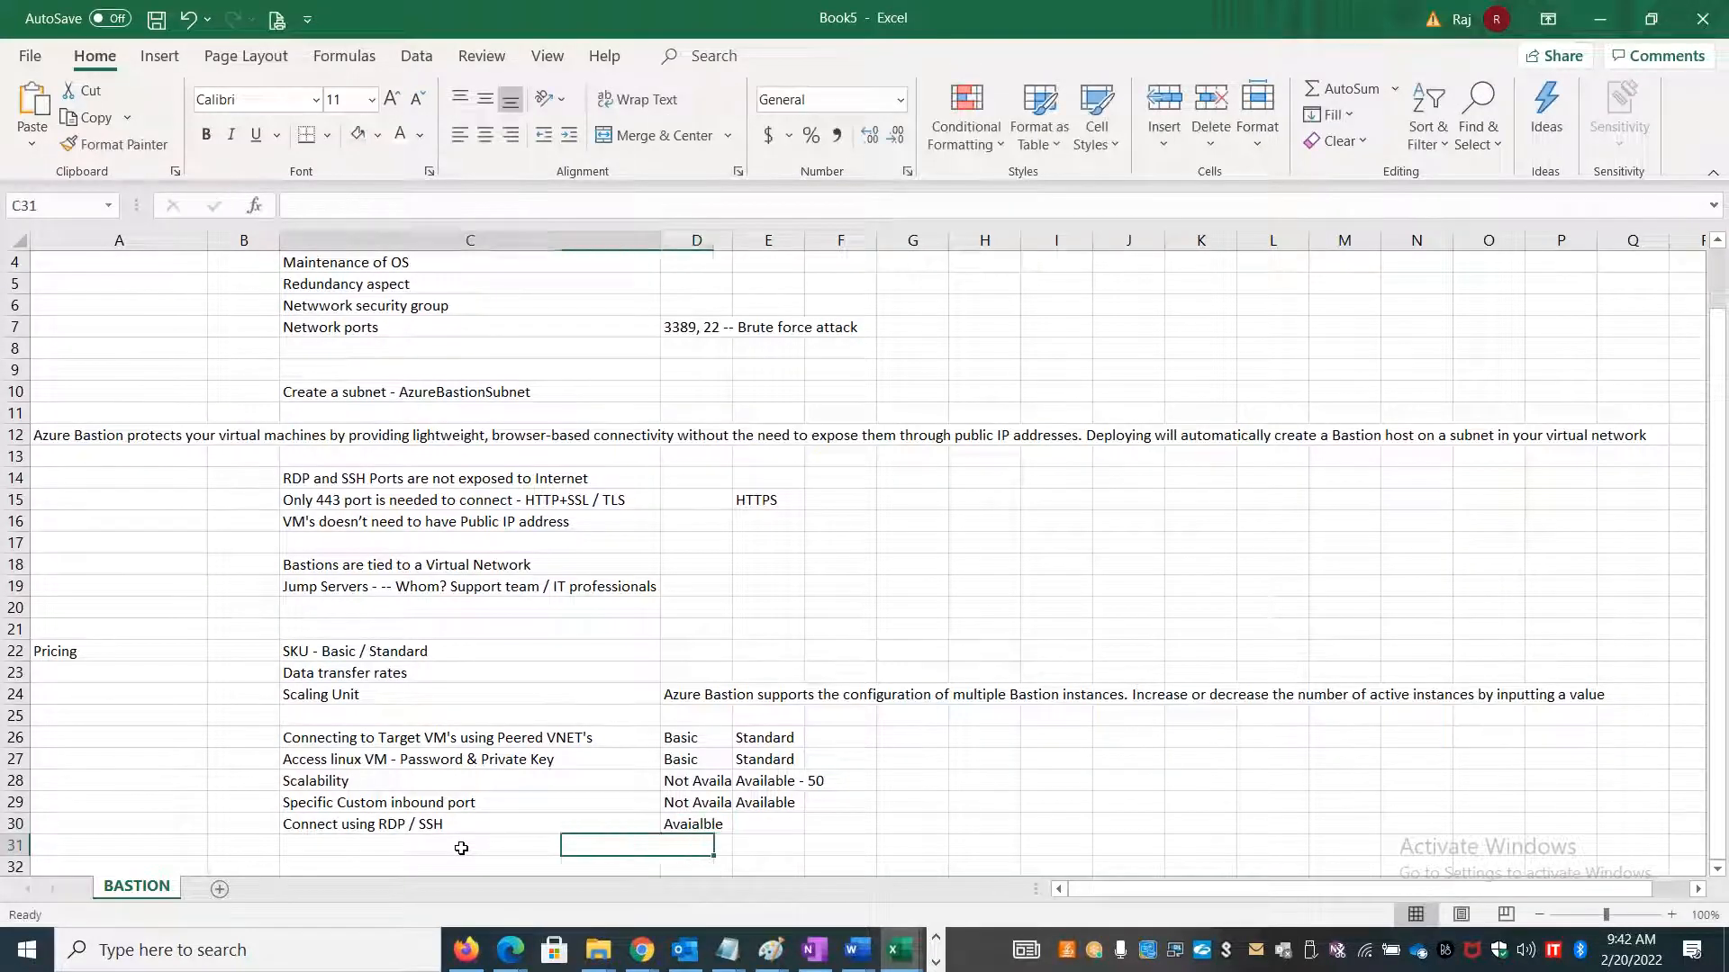
pyautogui.write('File Transfer')
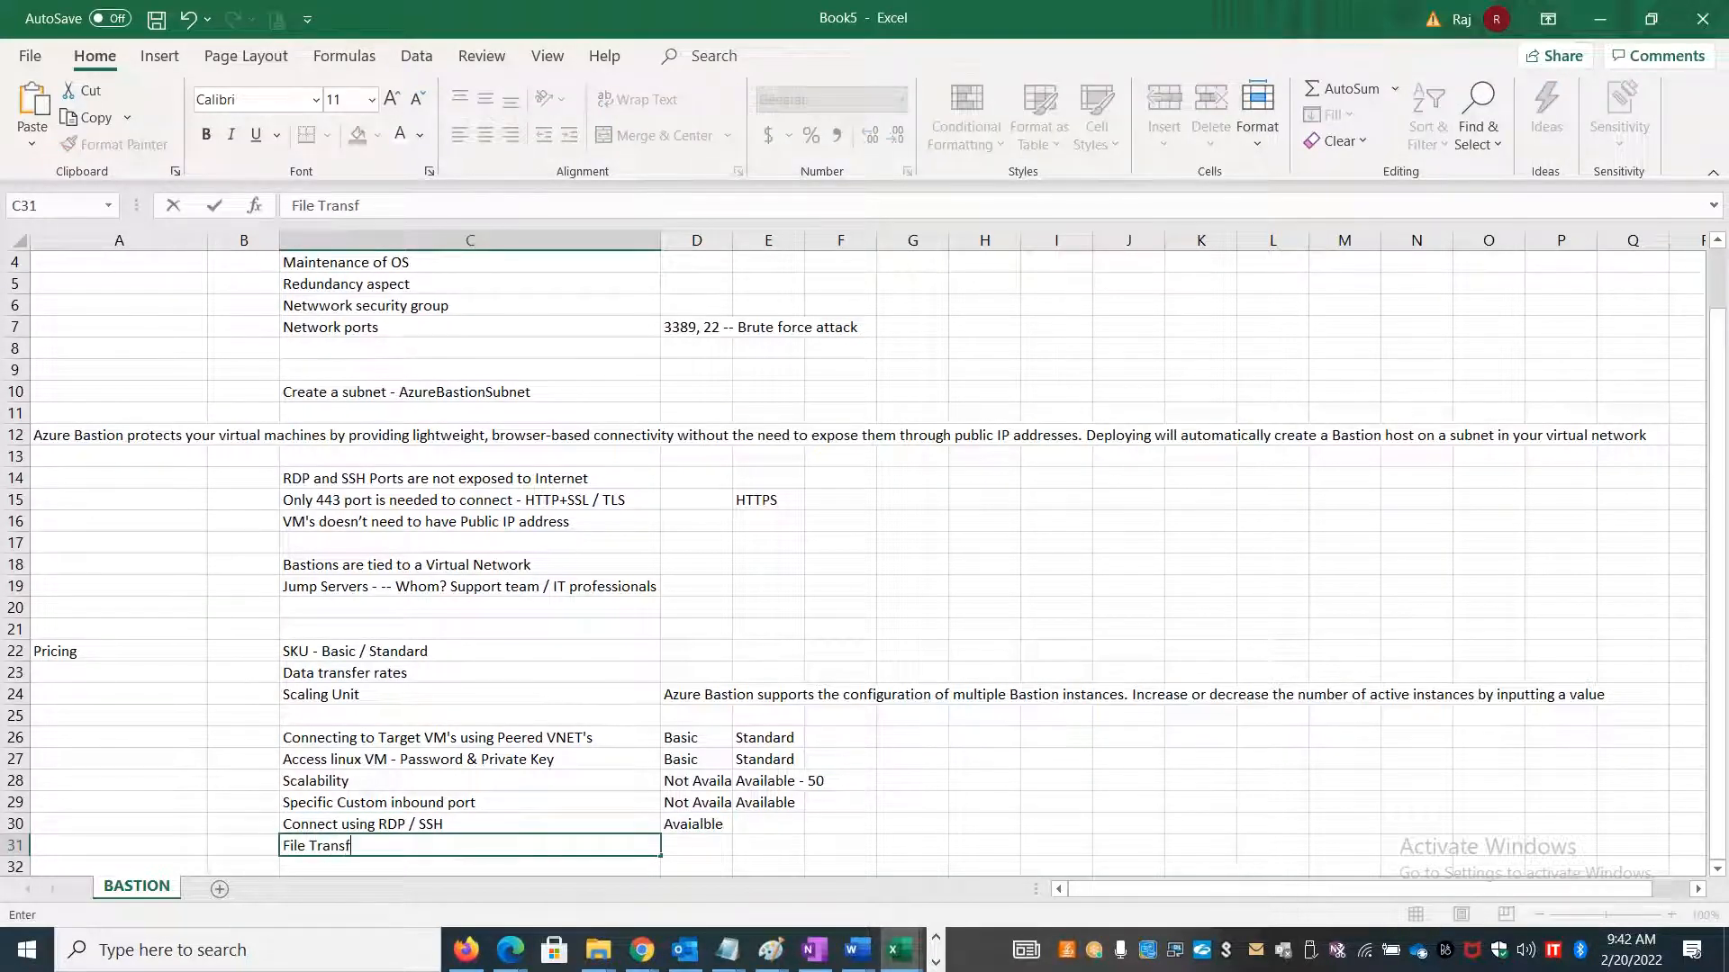
pyautogui.press('Tab')
pyautogui.press('Tab')
pyautogui.write('Availabila')
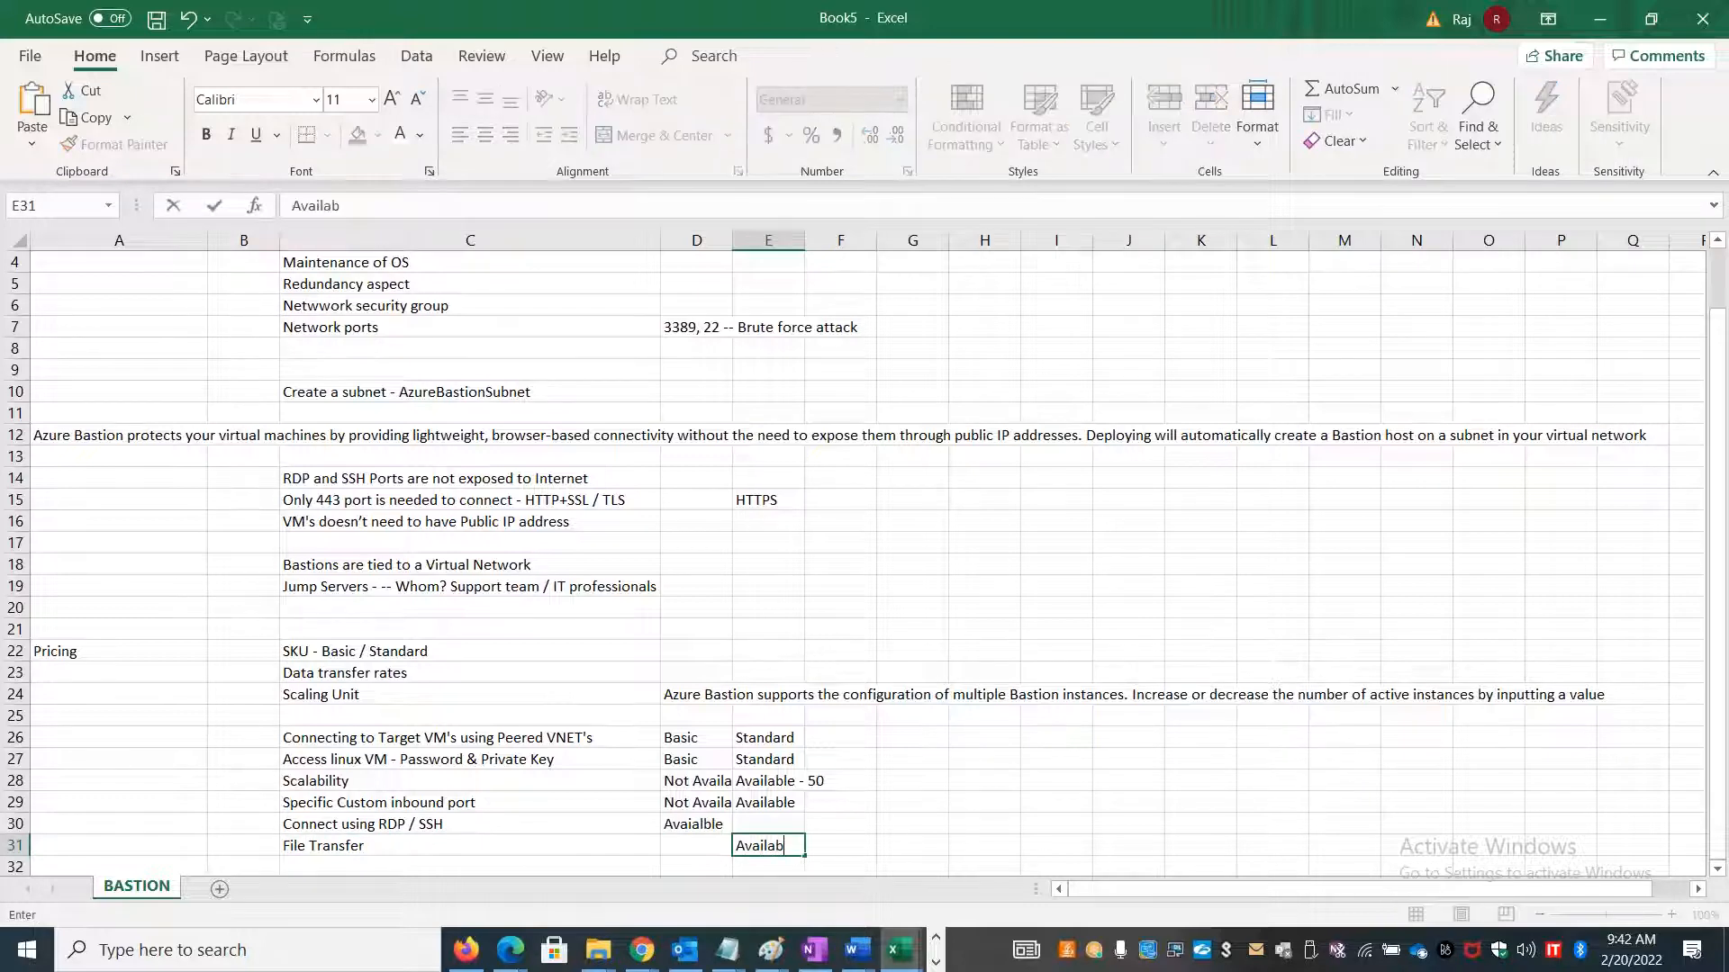
pyautogui.press('BackSpace')
pyautogui.write('le')
# Switch to the vm001 Bastion session in the browser, expand its Clipboard pane and copy the description text about copied or cut text.
pyautogui.hotkey('alt', 'Tab')
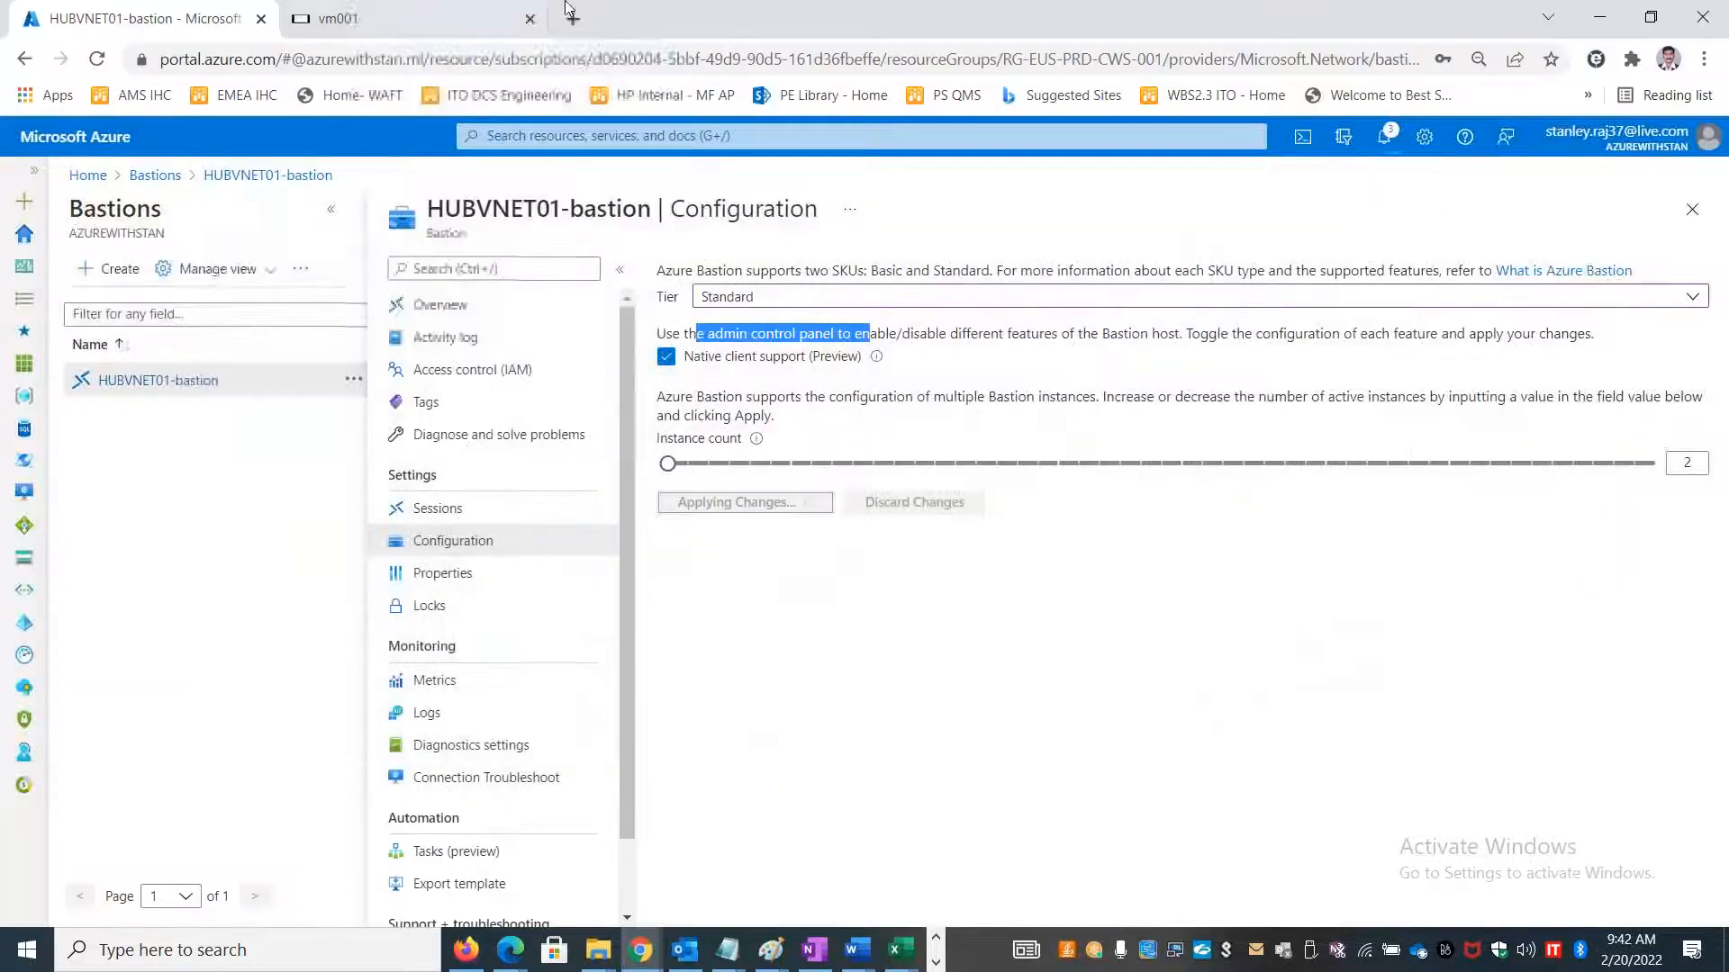
pyautogui.click(414, 18)
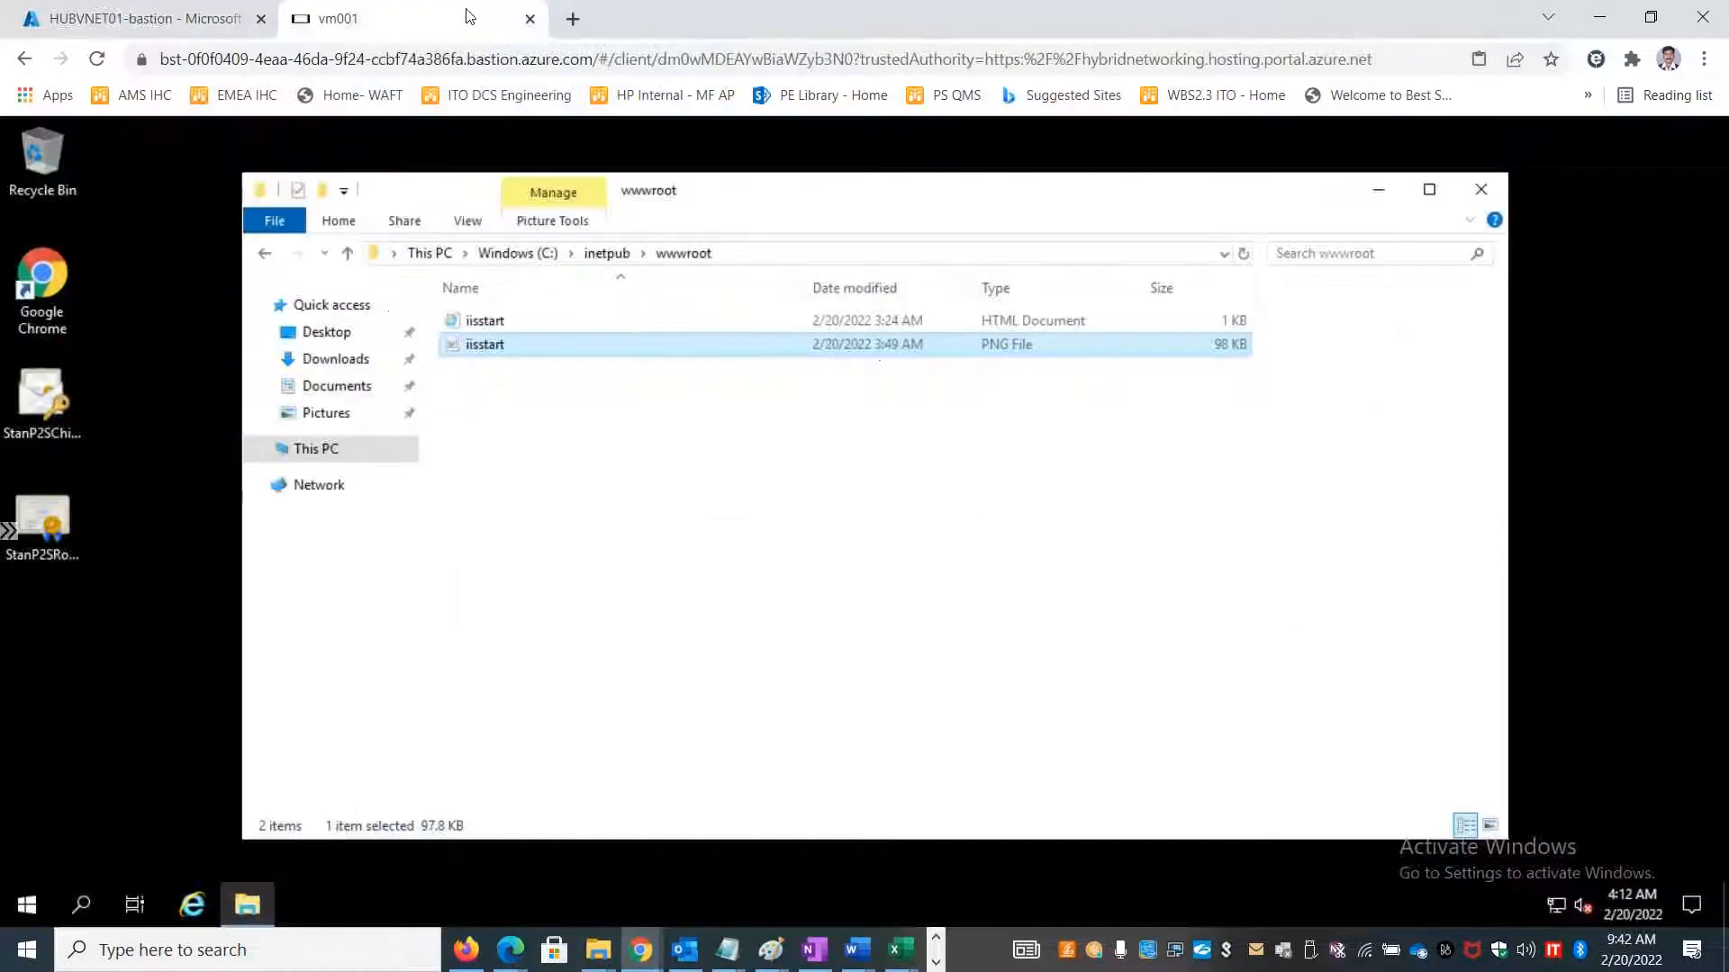
pyautogui.click(9, 537)
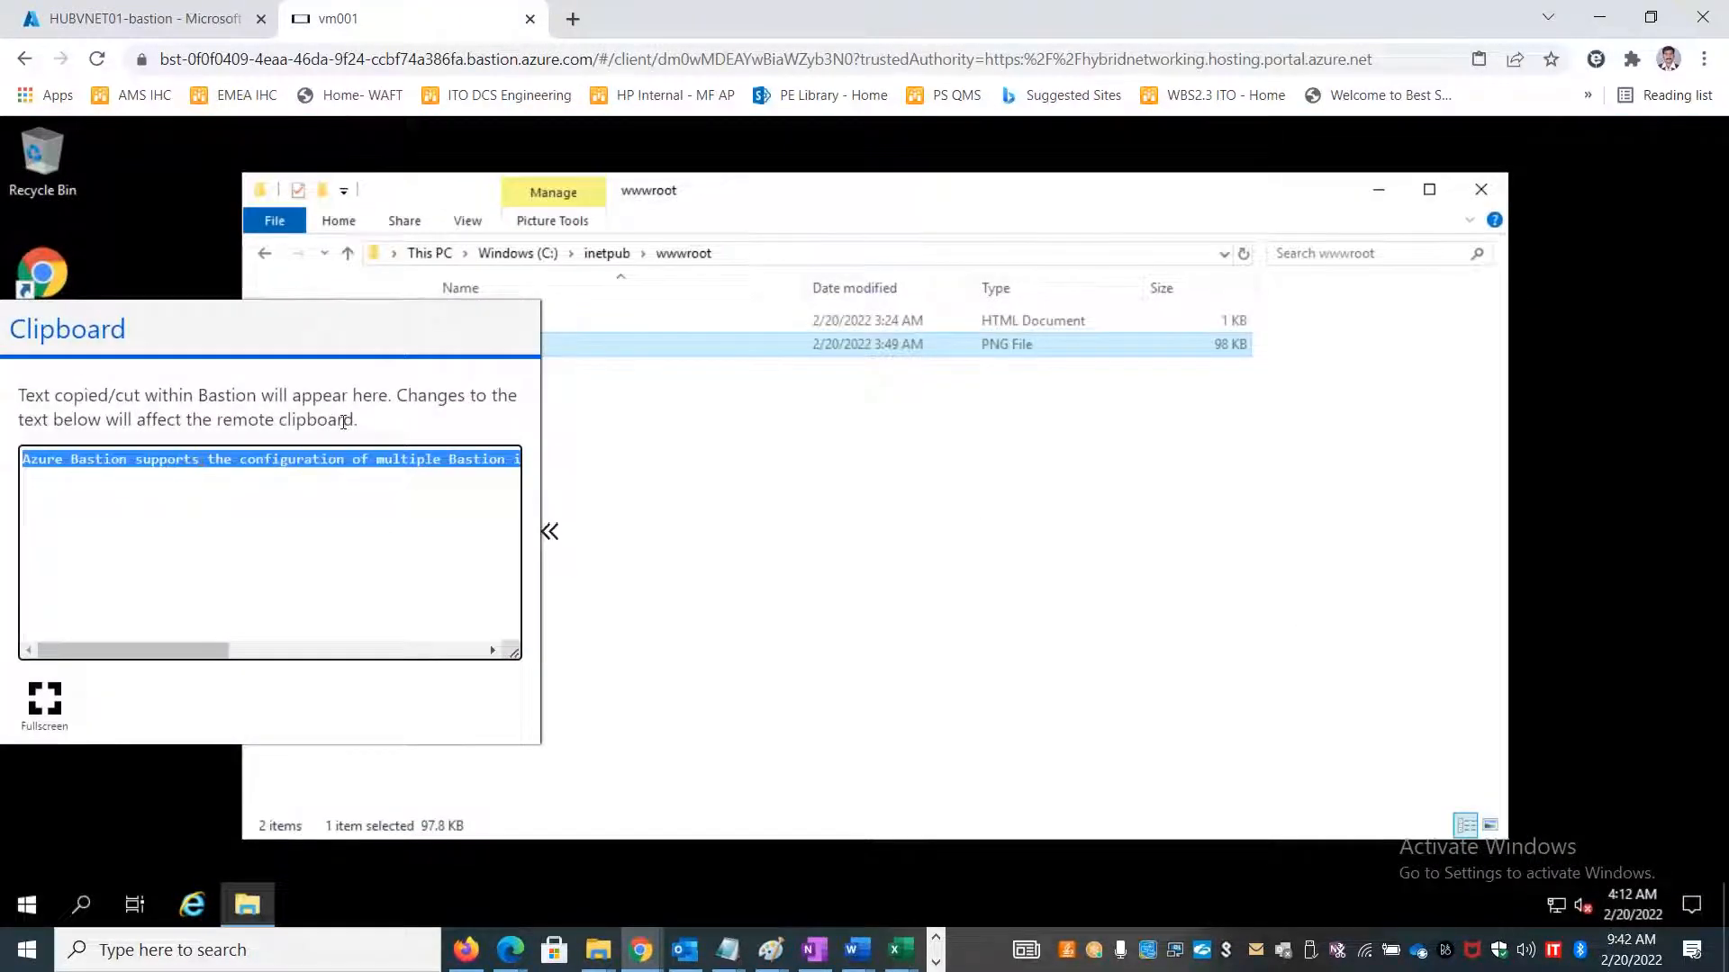
pyautogui.moveTo(357, 426); pyautogui.dragTo(16, 389)
pyautogui.click(16, 389)
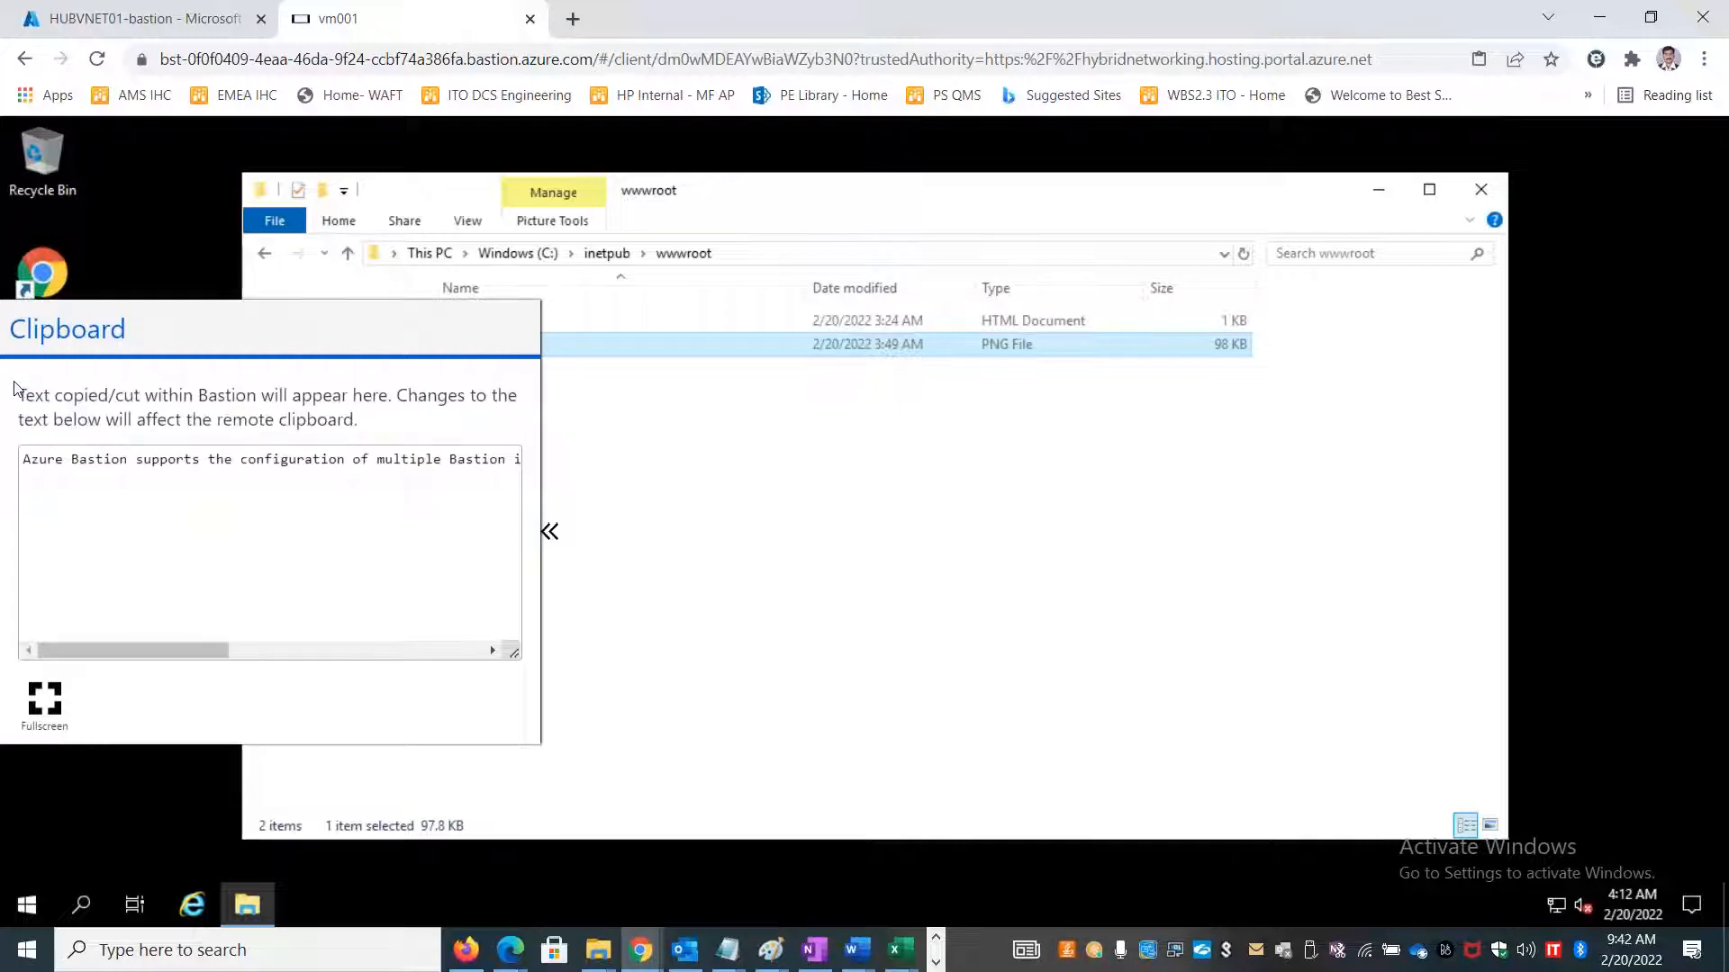
pyautogui.moveTo(378, 430); pyautogui.dragTo(5, 390)
pyautogui.rightClick(97, 394)
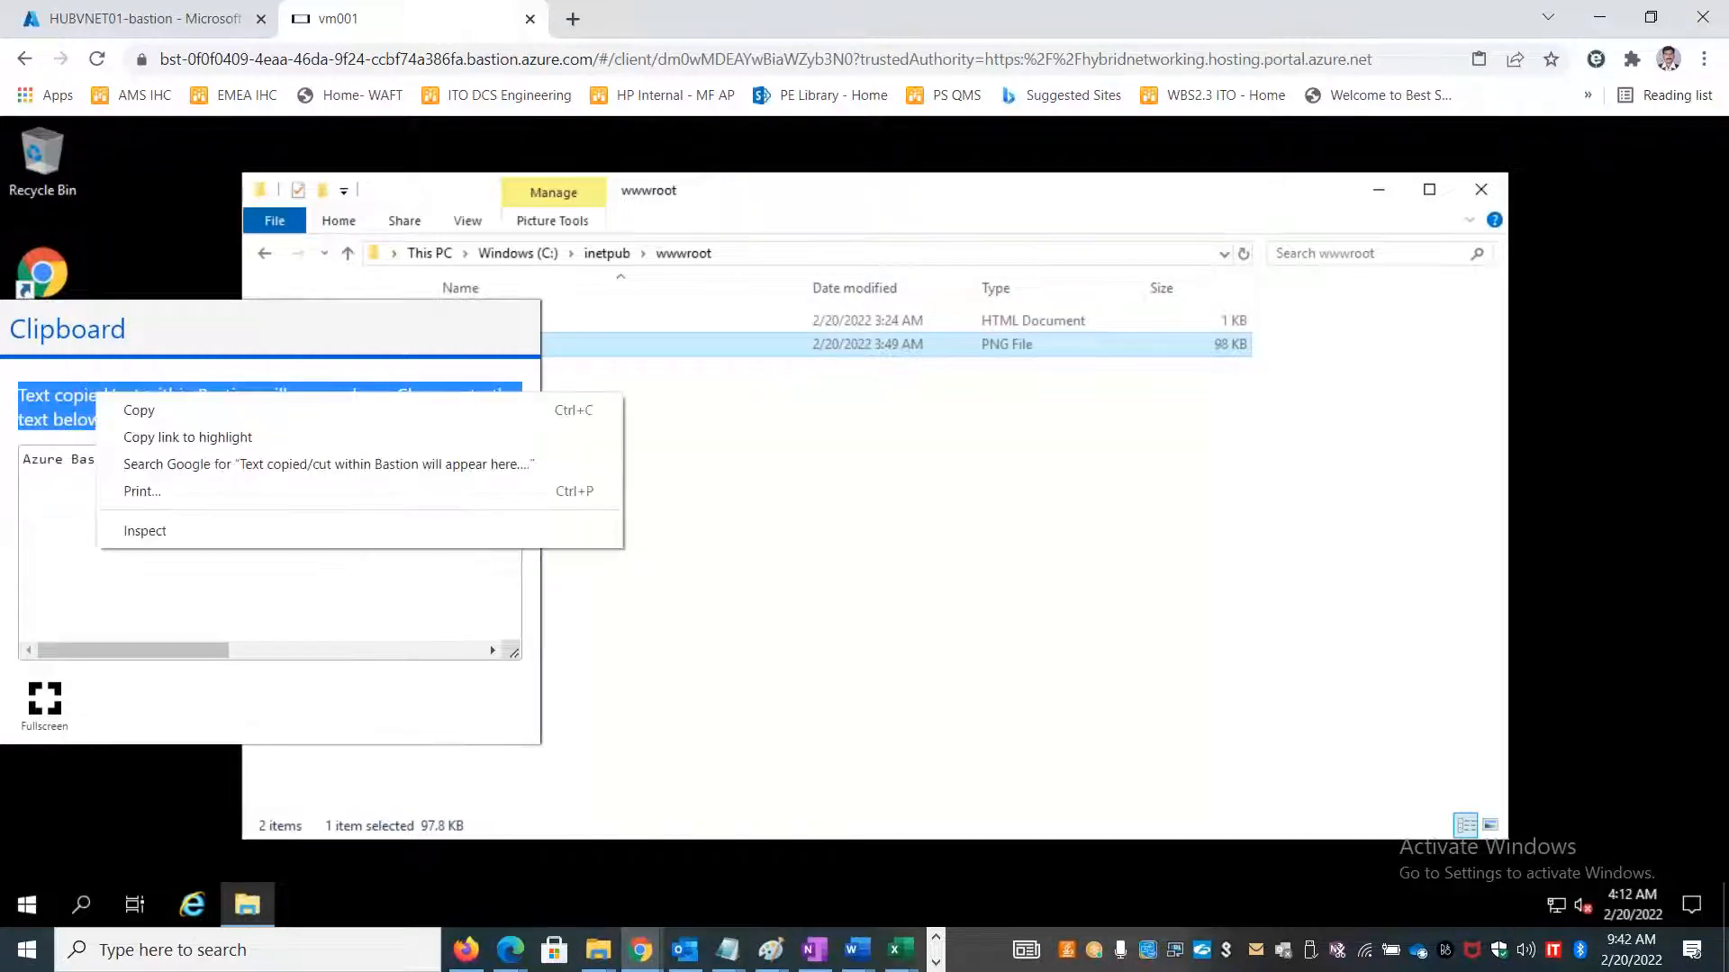
pyautogui.click(139, 410)
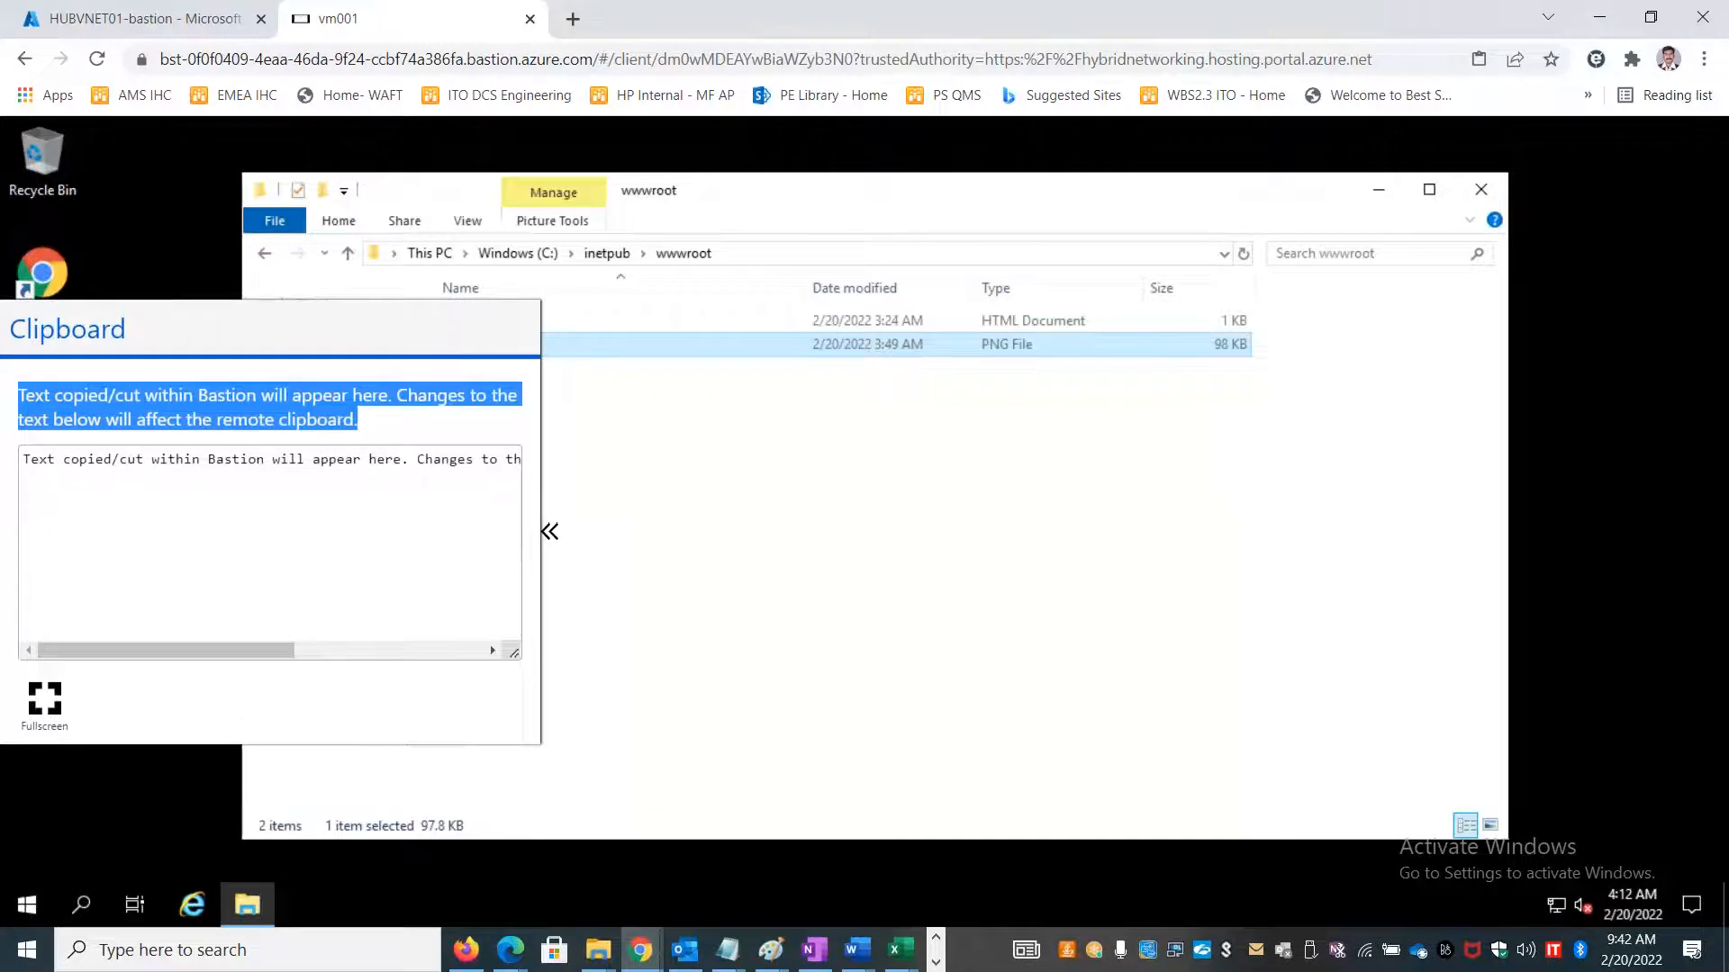
# Return to the Excel workbook, paste the copied clipboard description into C32 and insert a line break before "Changes to the text below".
pyautogui.hotkey('alt', 'Tab')
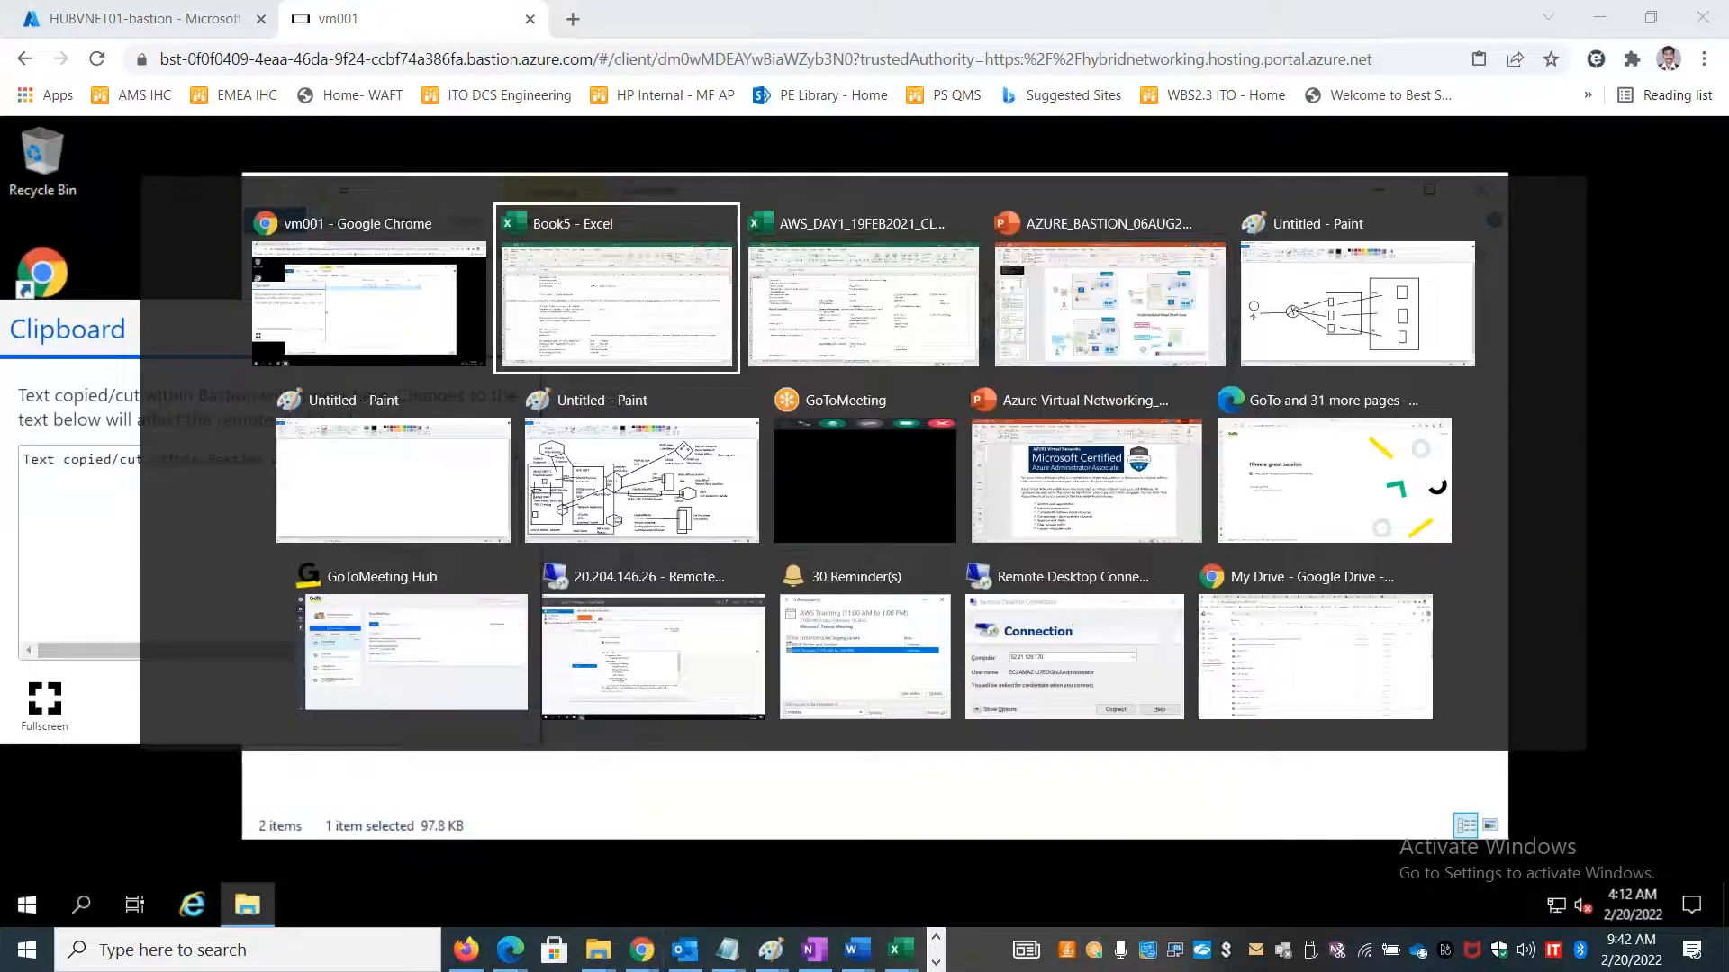
pyautogui.click(560, 754)
pyautogui.scroll(-3, 598, 786)
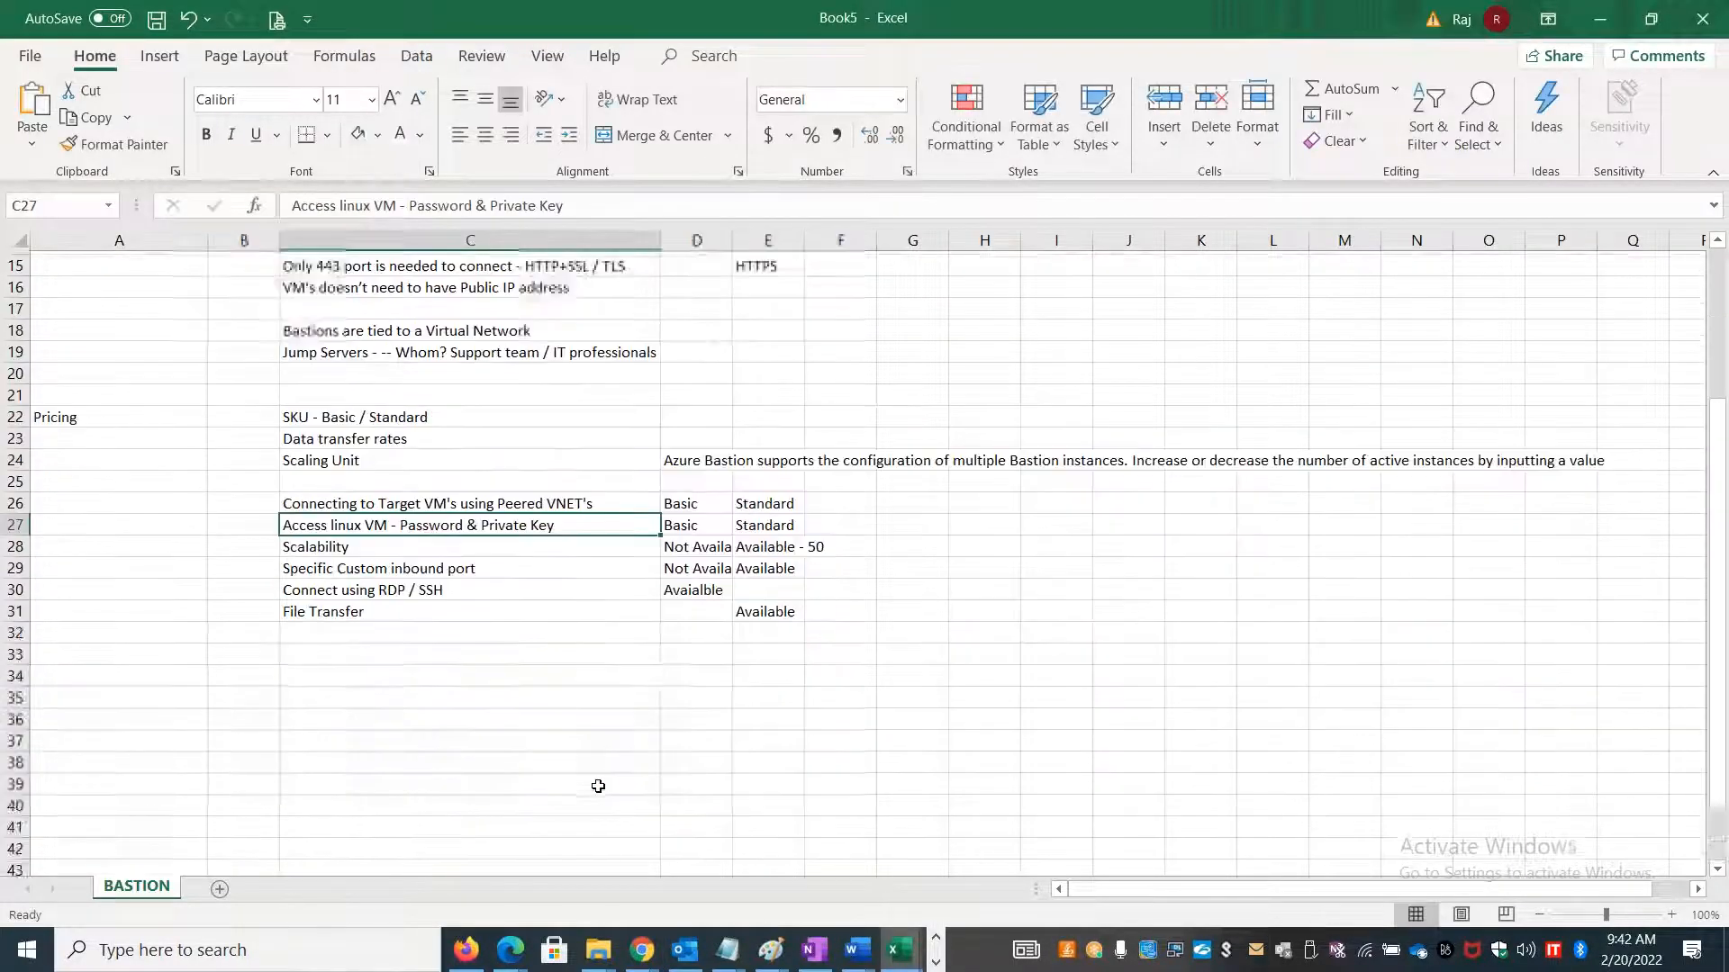
pyautogui.scroll(-2, 598, 786)
pyautogui.doubleClick(429, 501)
pyautogui.hotkey('ctrl', 'v')
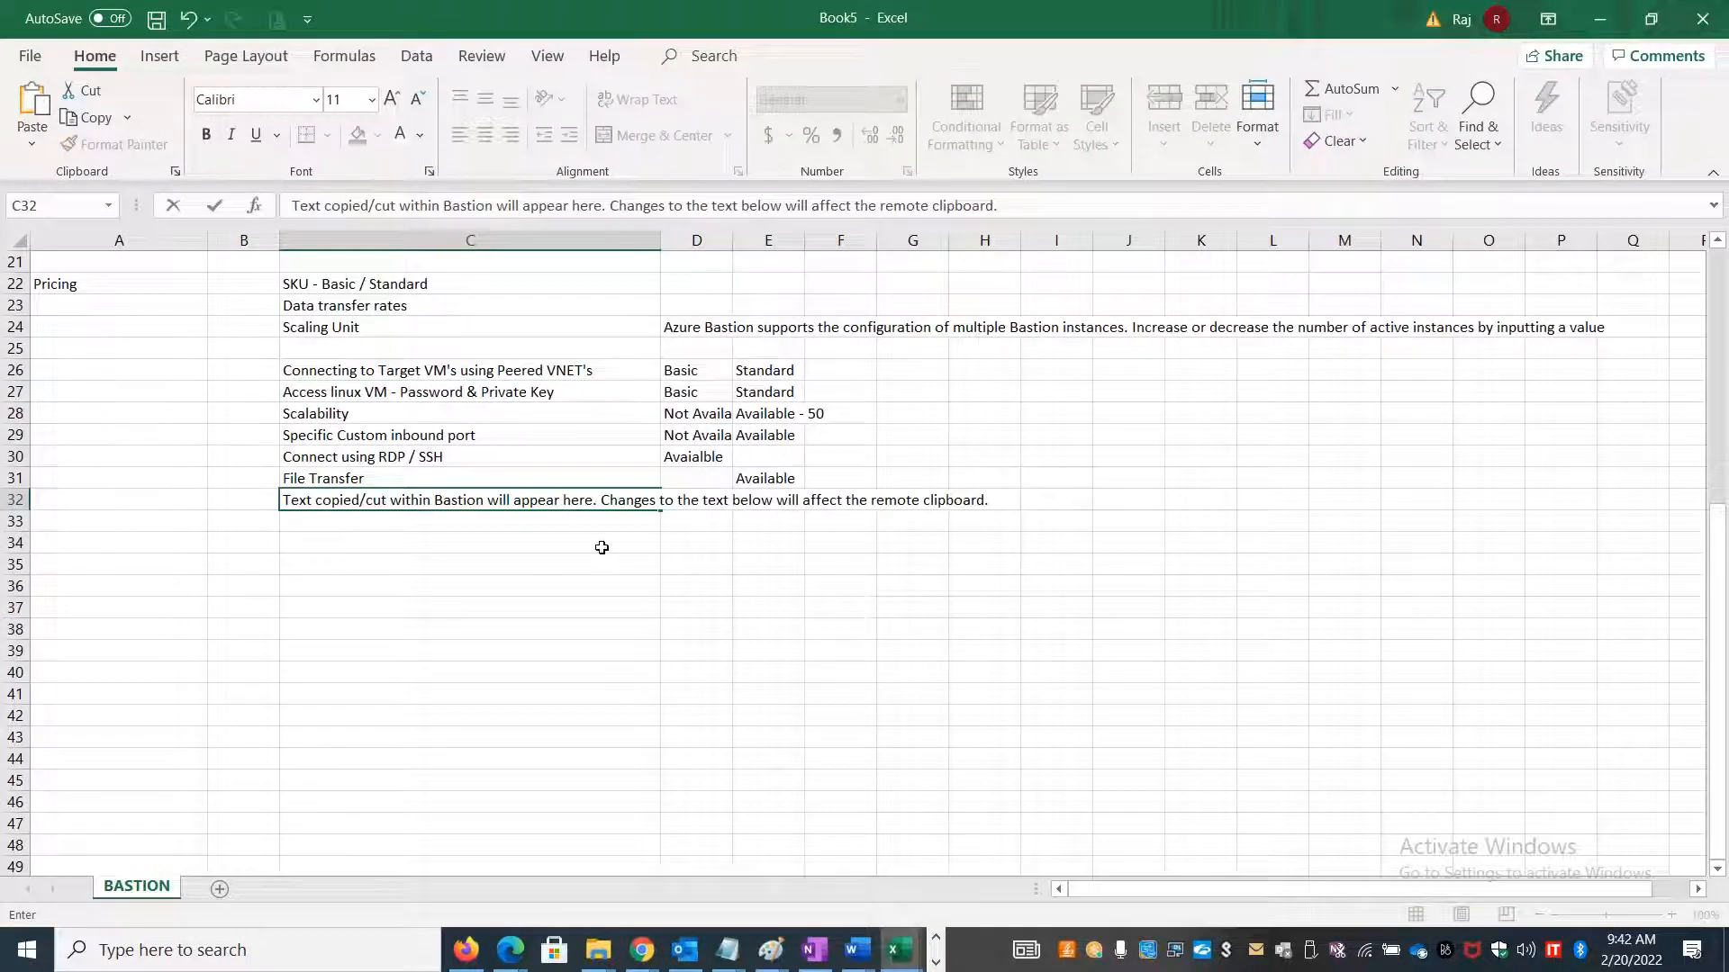
pyautogui.click(601, 502)
pyautogui.hotkey('alt', 'Return')
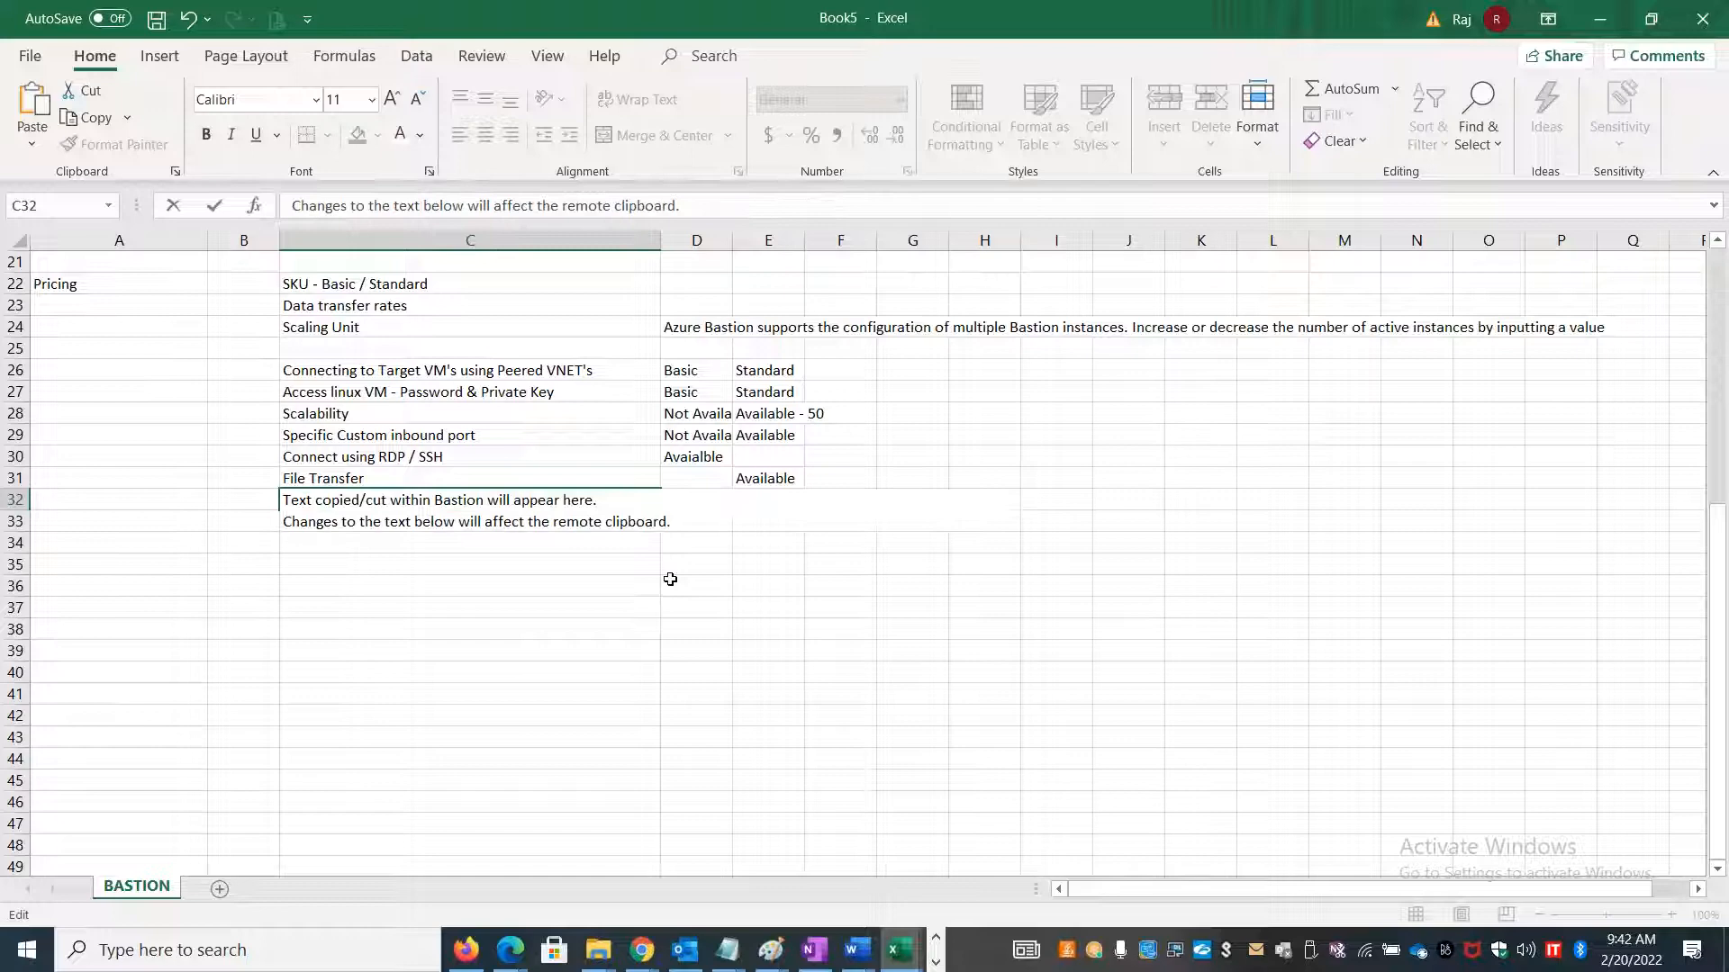
pyautogui.click(590, 733)
# Enter "Available" in both D32 and E32 for the clipboard feature.
pyautogui.click(712, 509)
pyautogui.write('Available')
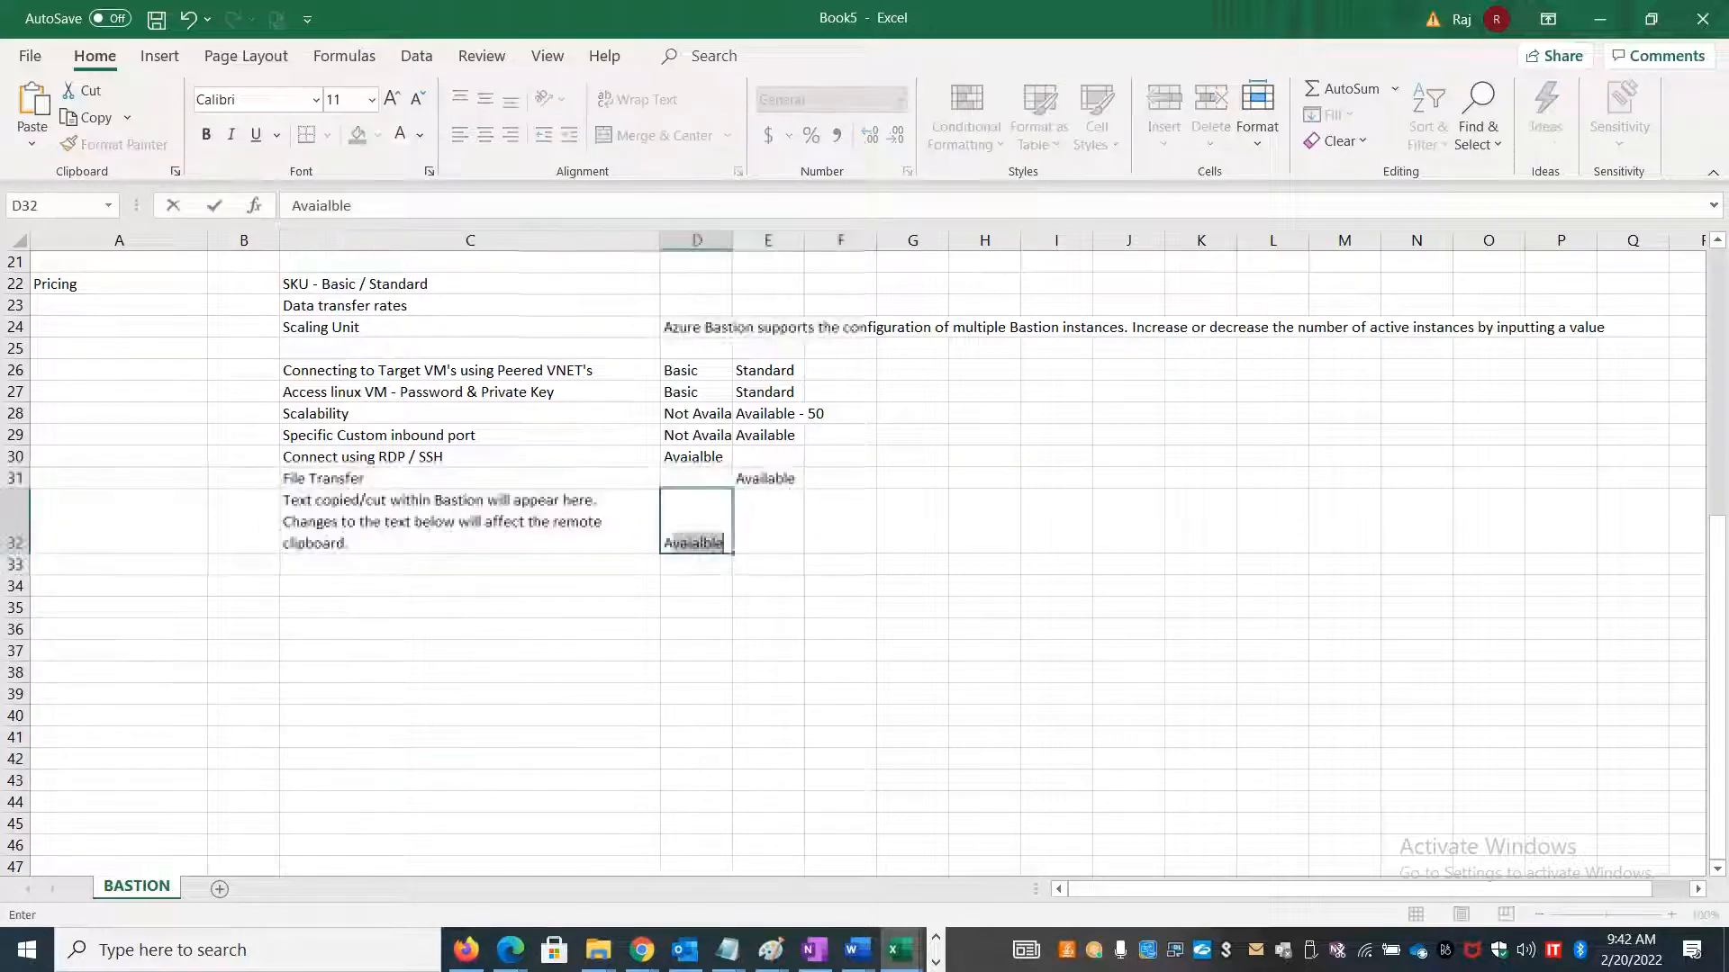
pyautogui.press('Tab')
pyautogui.write('Available')
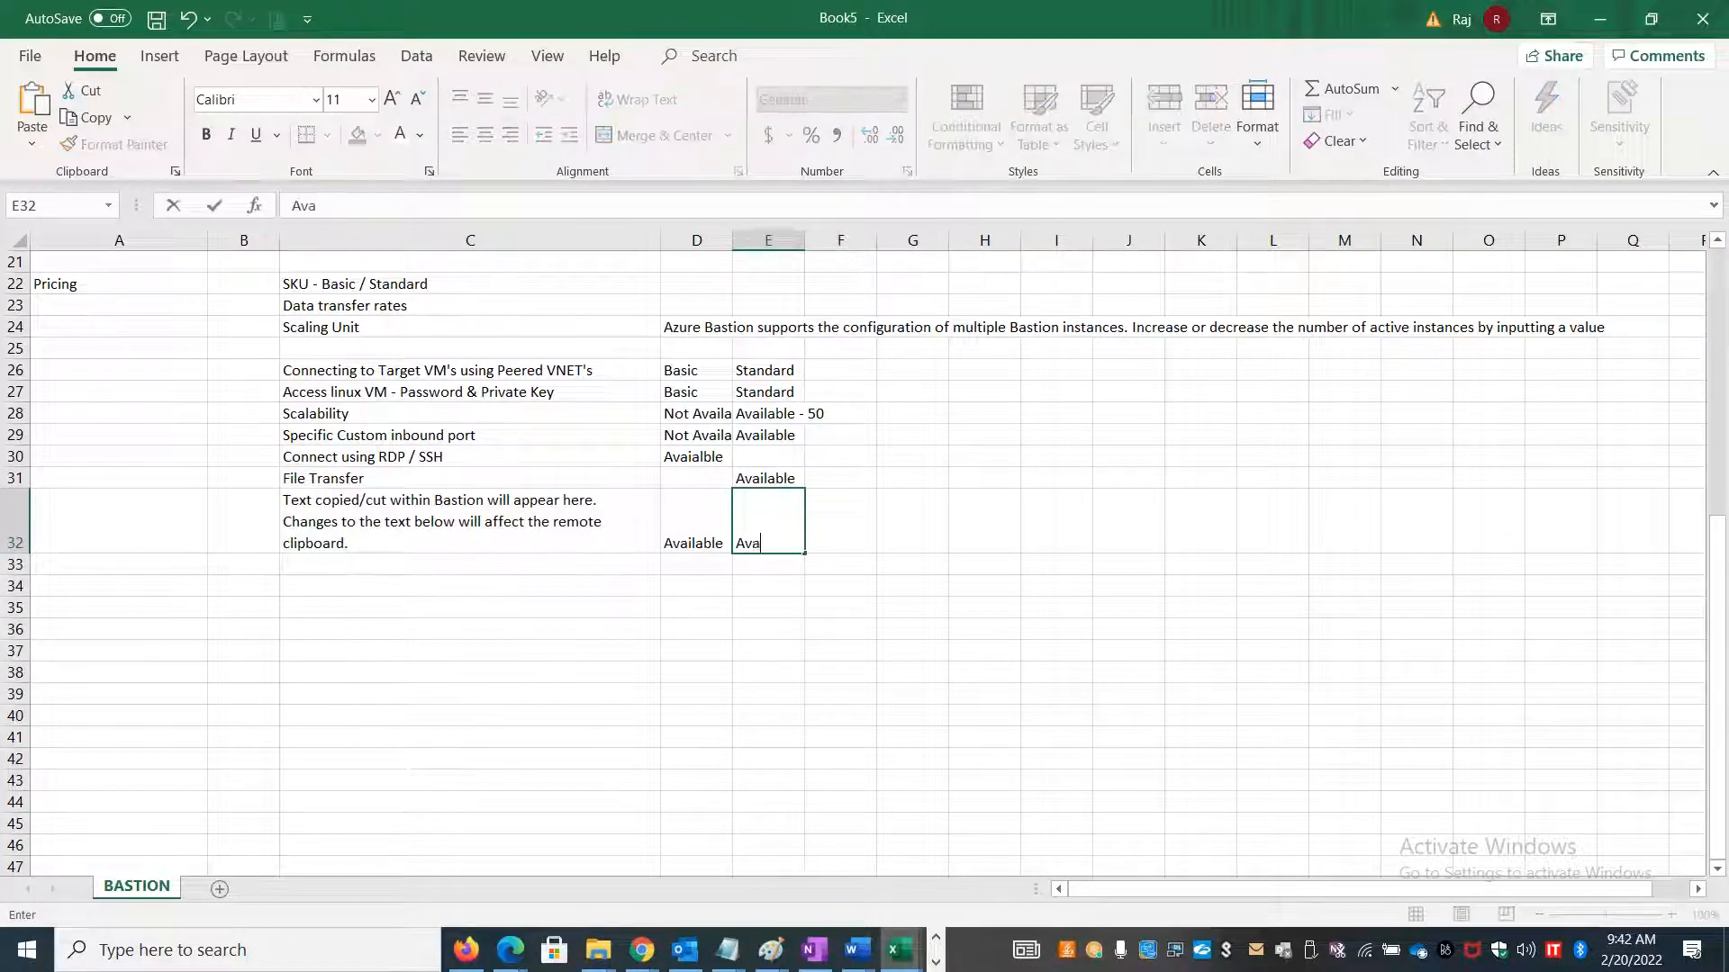
pyautogui.click(598, 648)
pyautogui.moveTo(672, 239); pyautogui.dragTo(728, 240)
# Return to the vm001 Bastion session in the browser, reconnect it, collapse the Clipboard pane and close the session.
pyautogui.hotkey('alt', 'Tab')
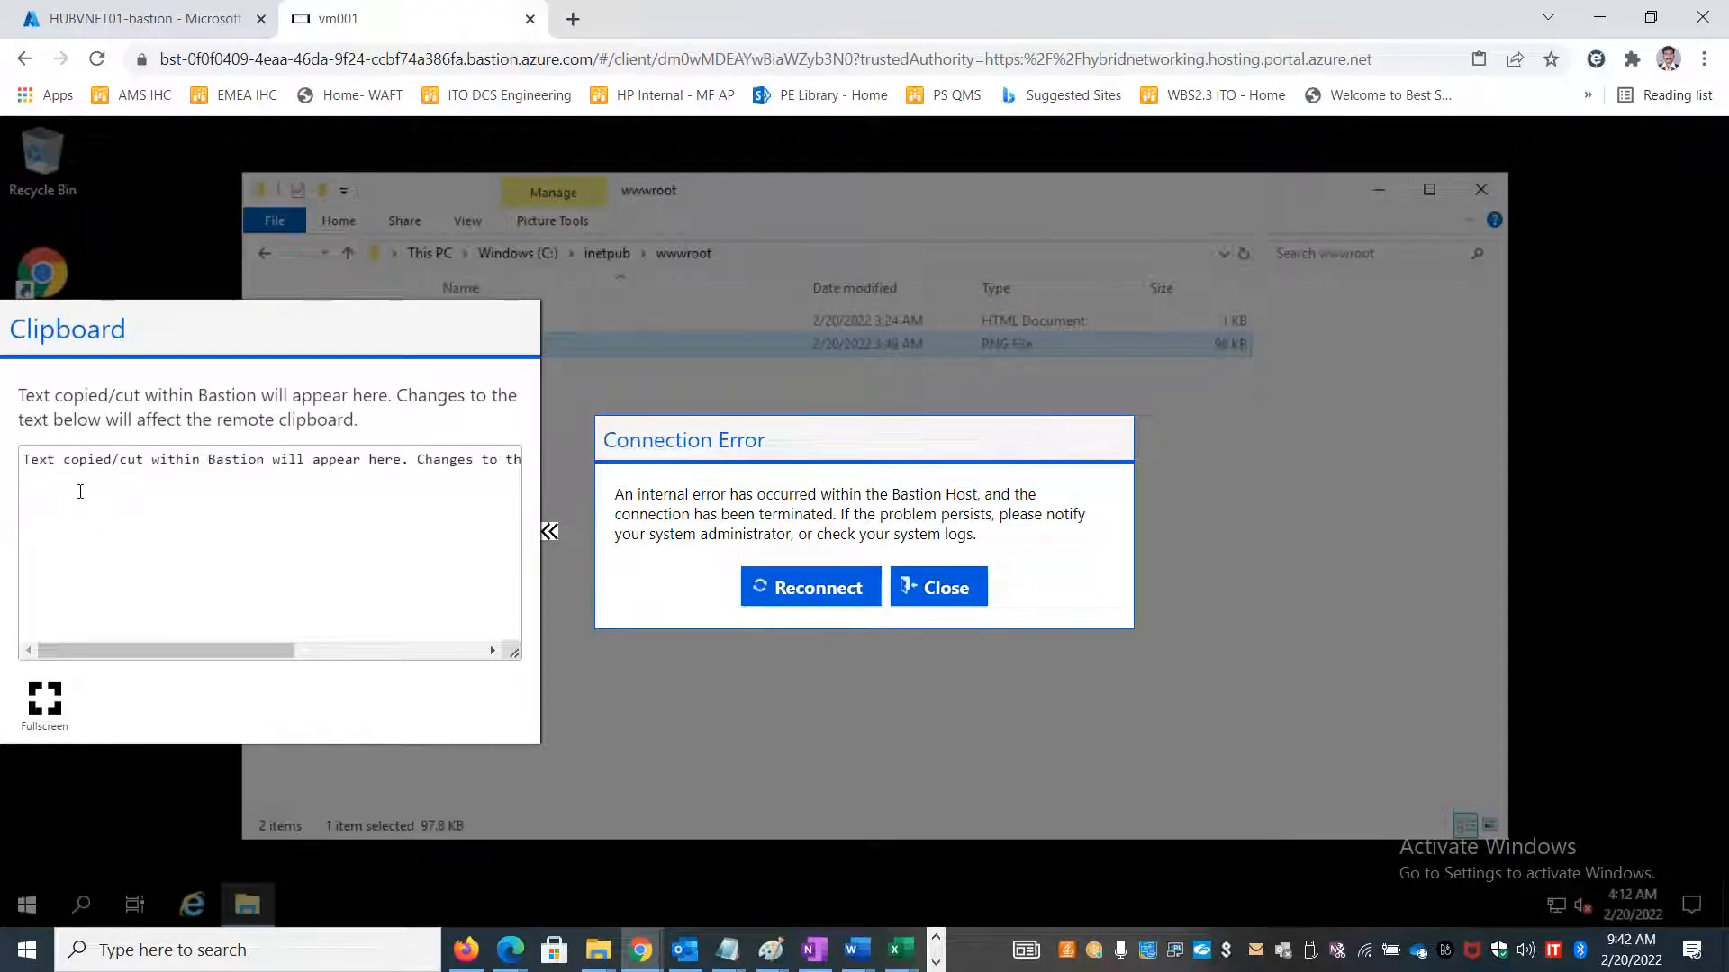
pyautogui.click(35, 466)
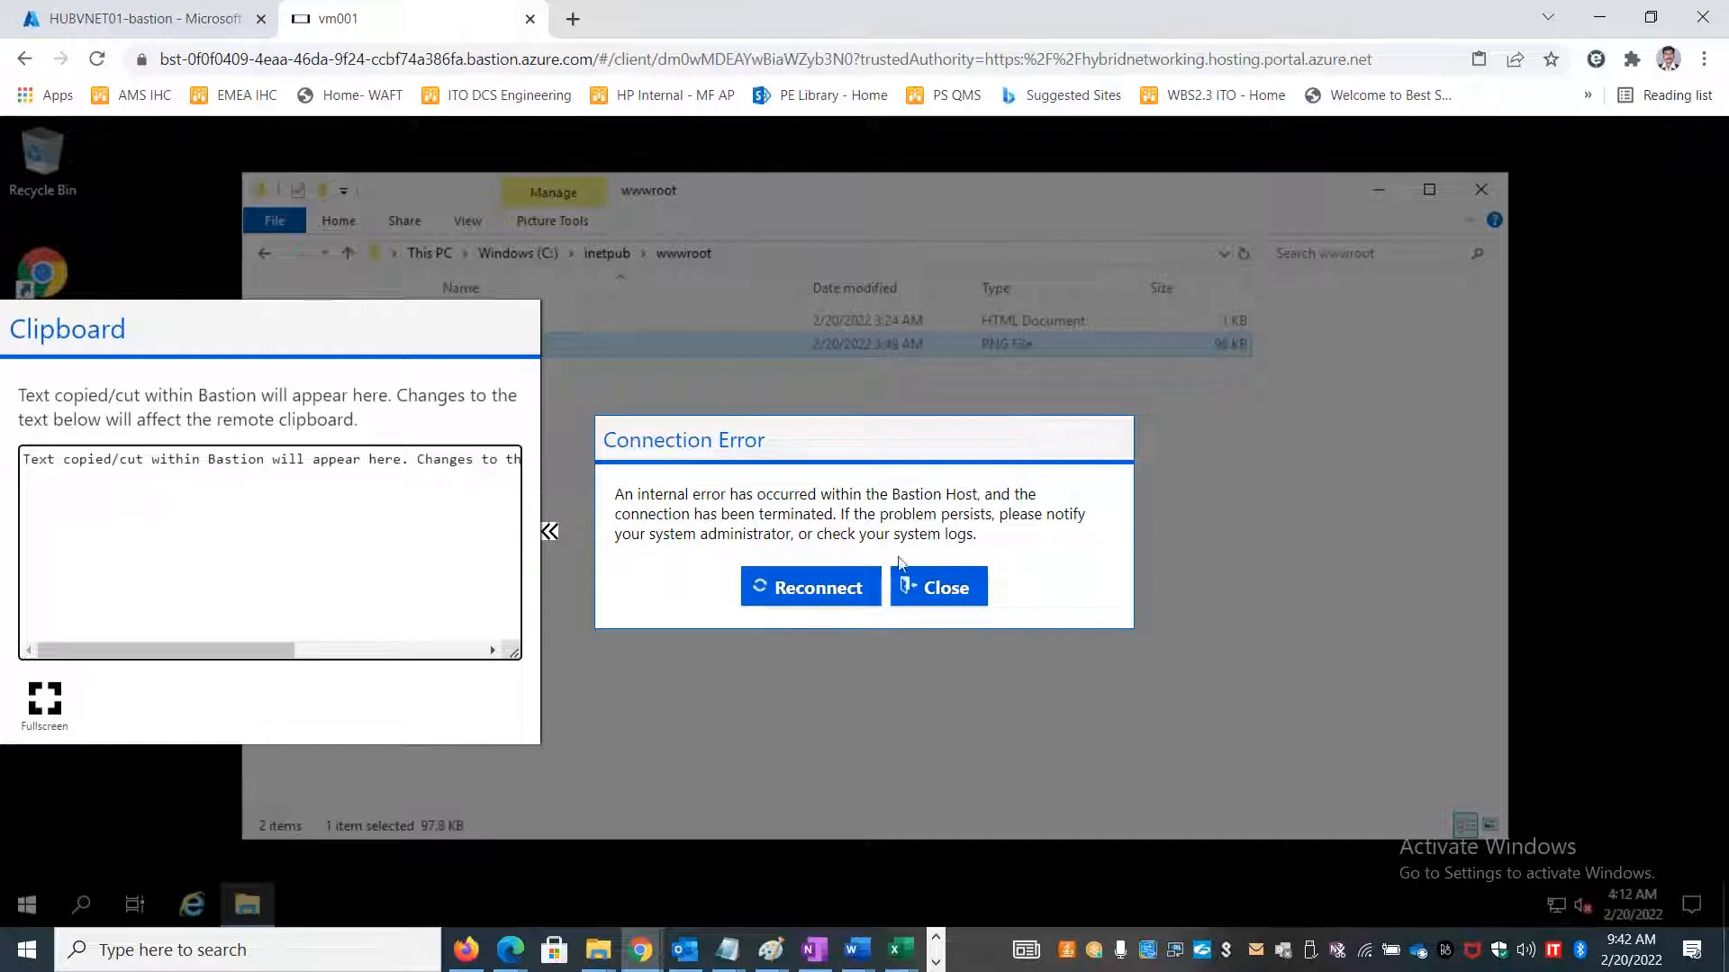
pyautogui.click(817, 590)
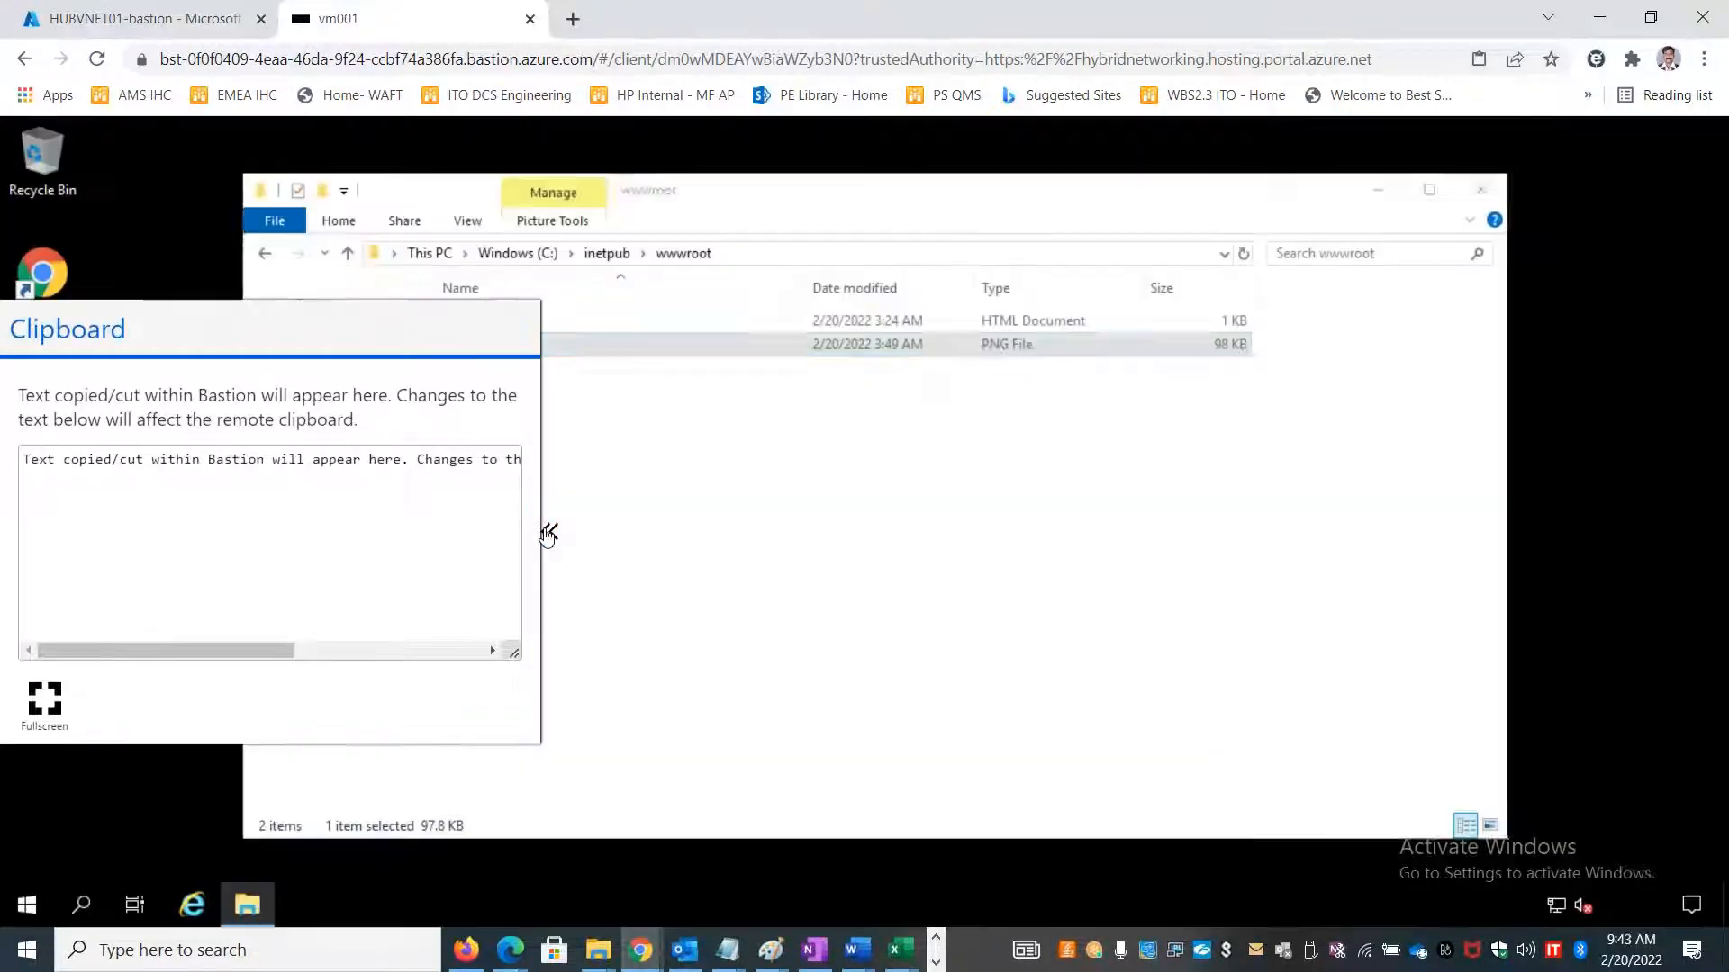
pyautogui.click(549, 531)
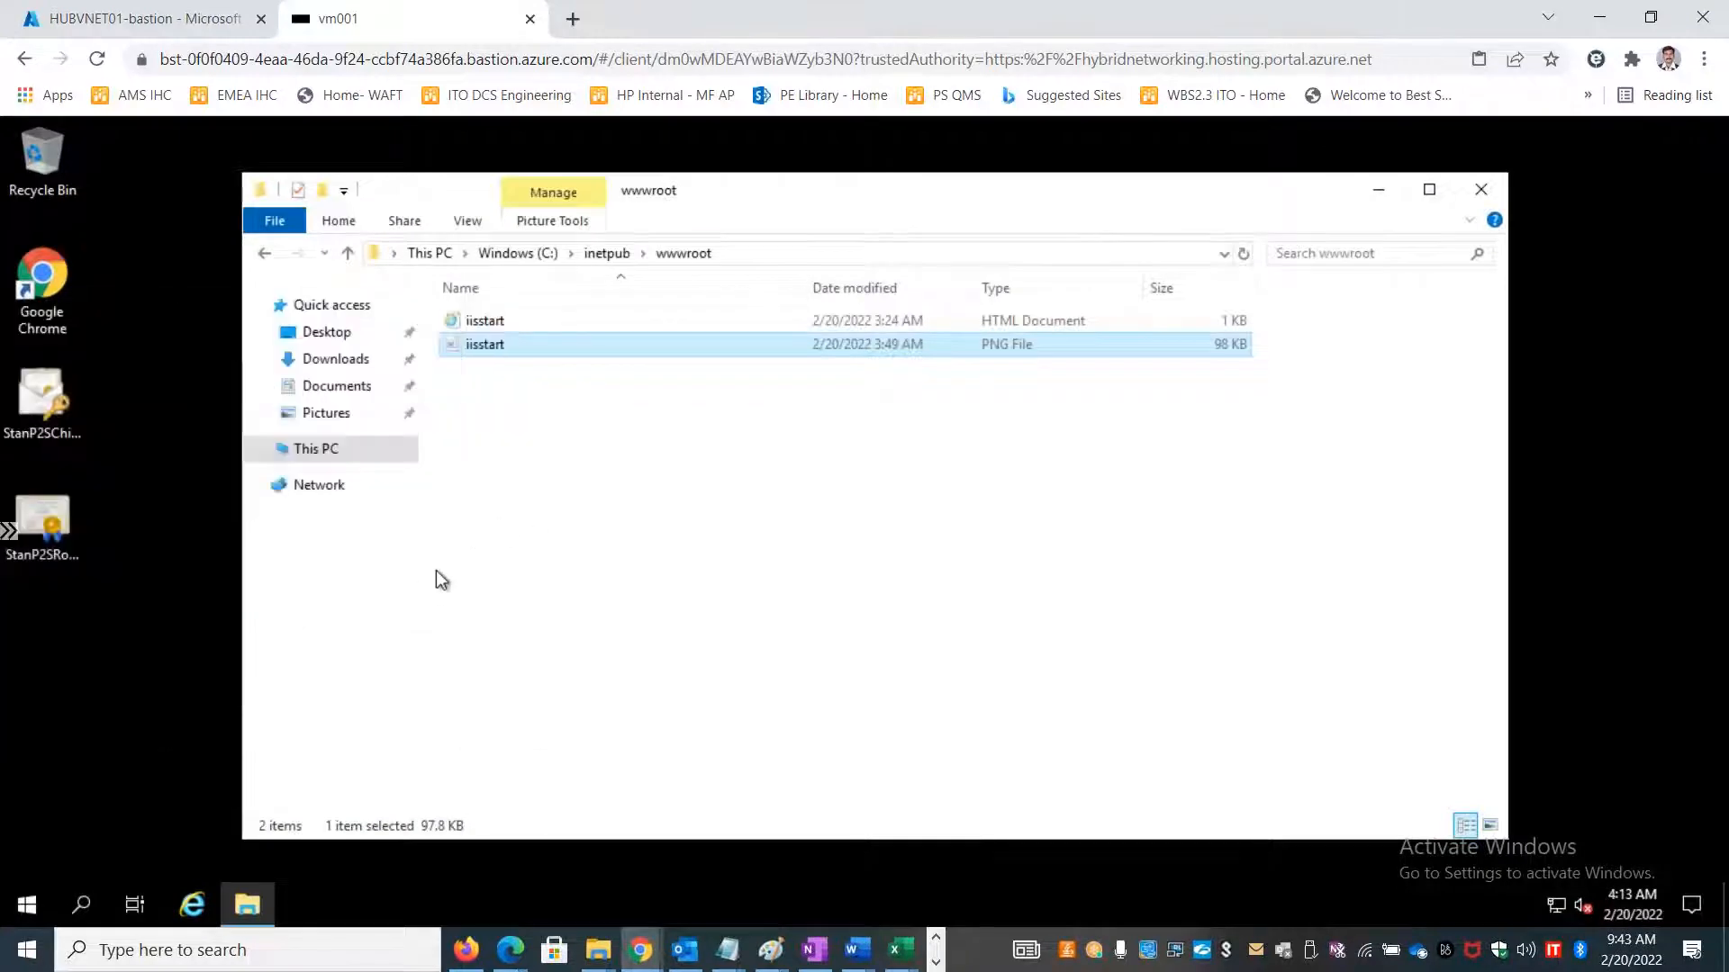
pyautogui.click(529, 19)
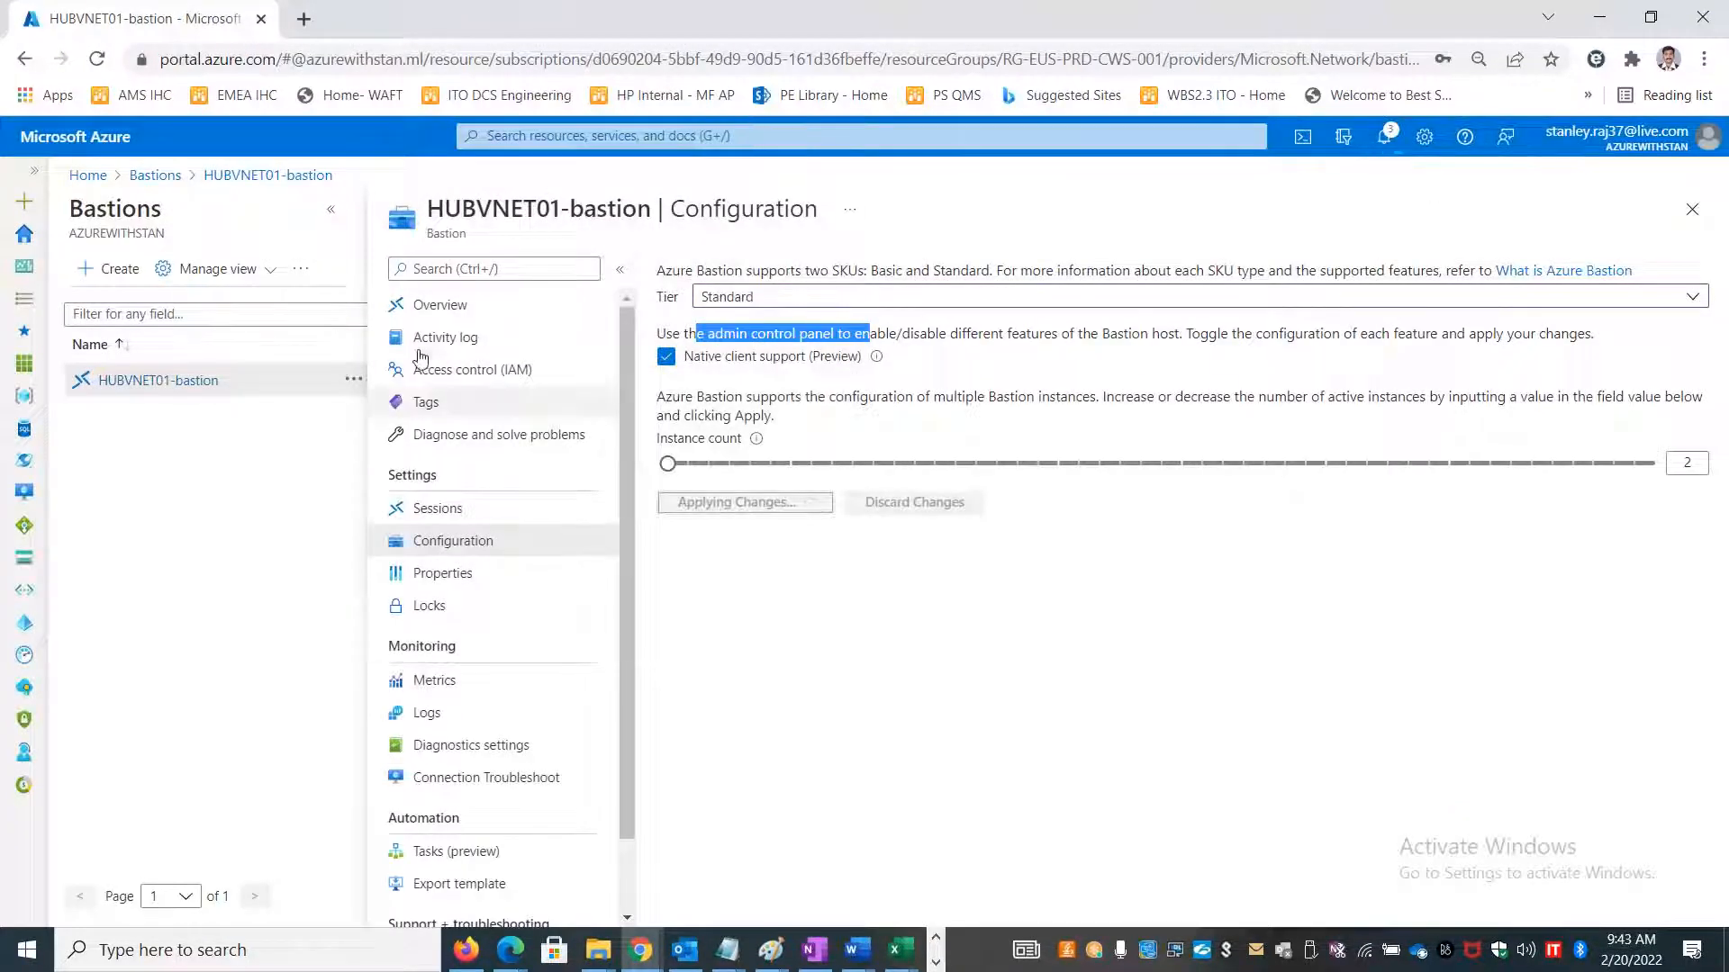
# Try to leave the HUBVNET01-bastion configuration, cancel discarding the unsaved edits, and check the notifications for the Bastion update.
pyautogui.click(268, 175)
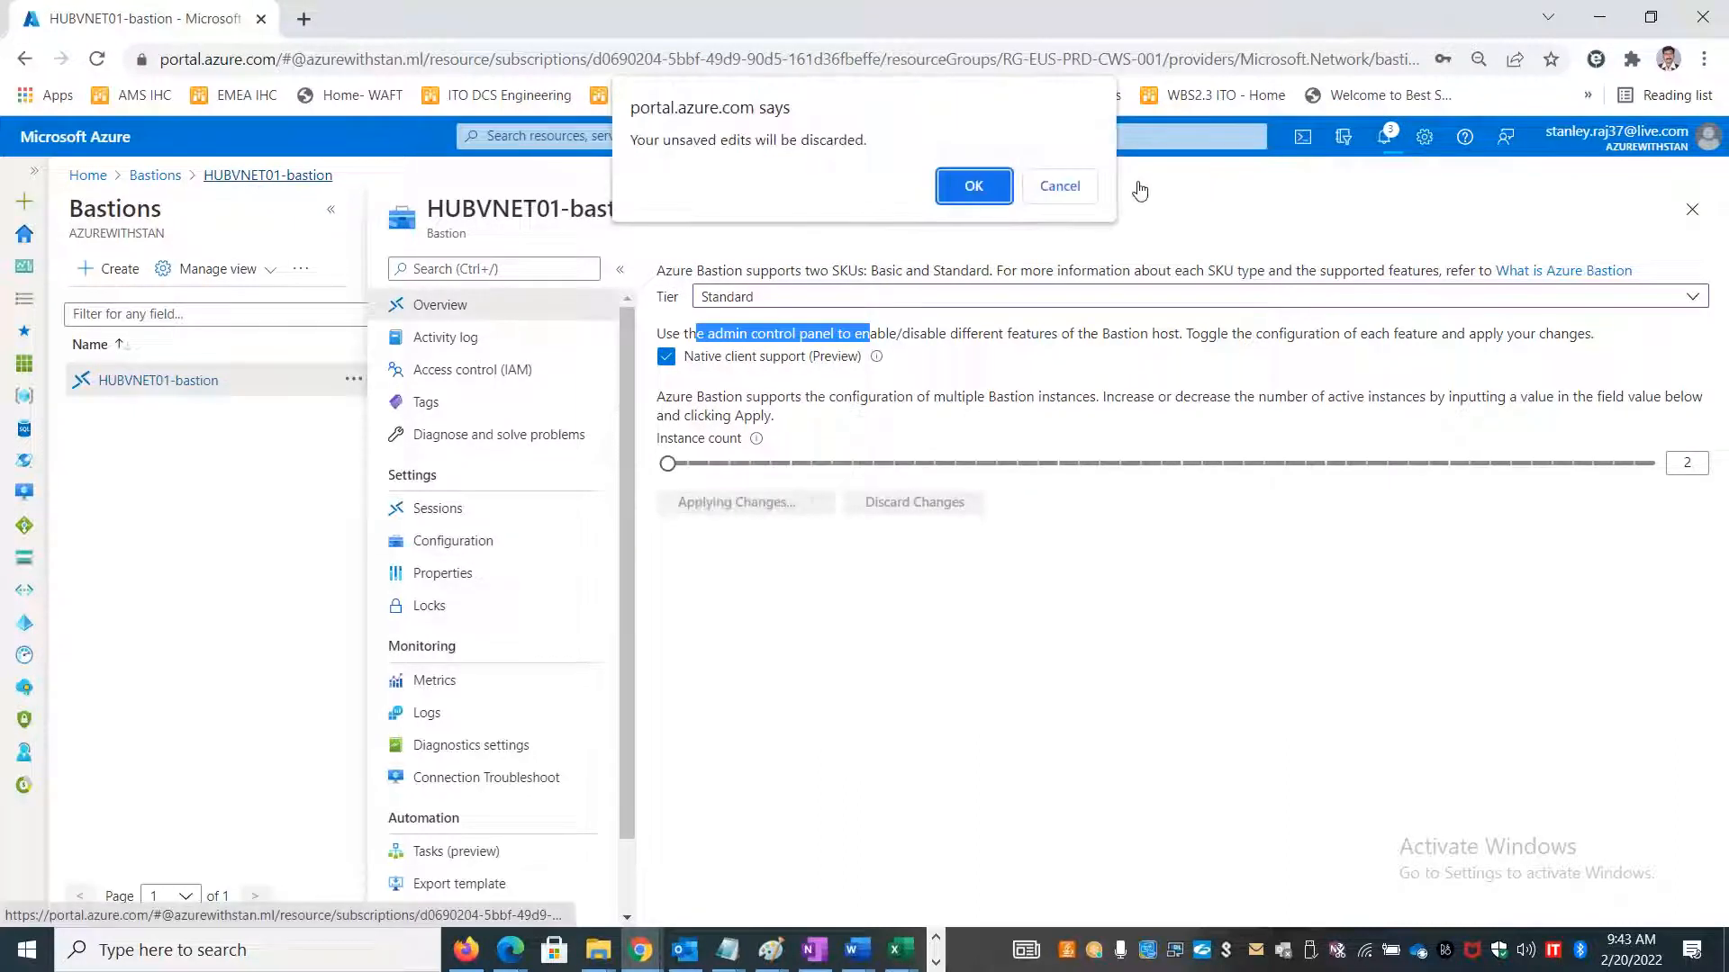
pyautogui.click(1080, 190)
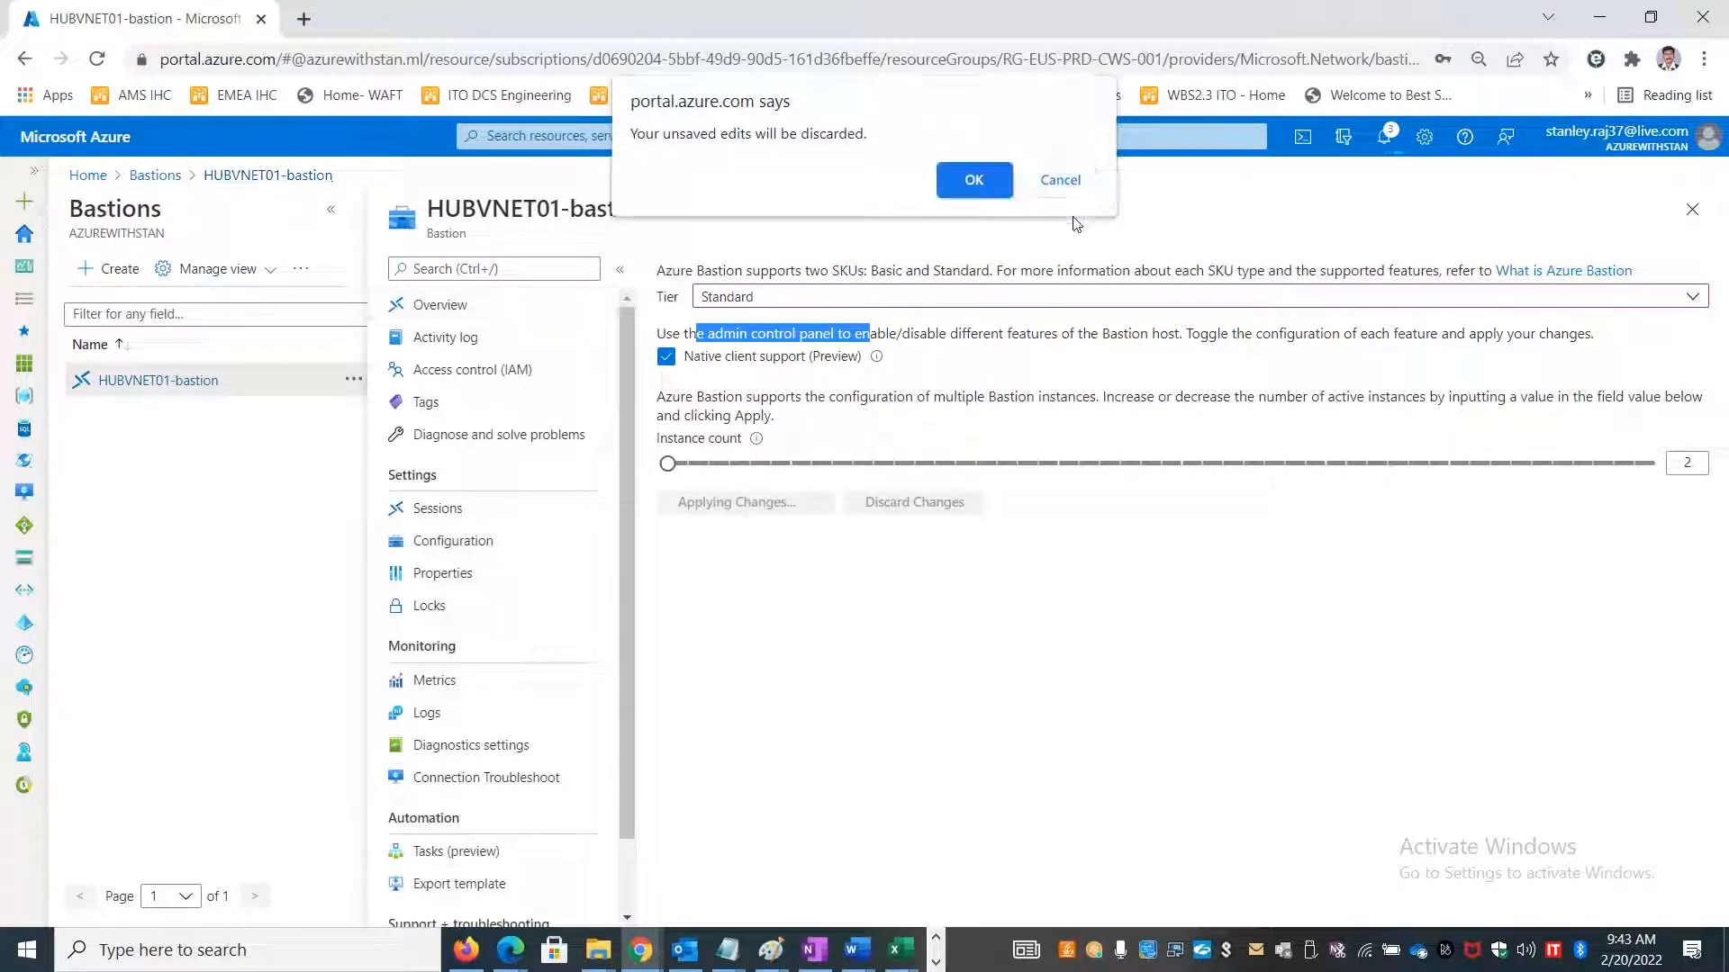
pyautogui.click(1387, 144)
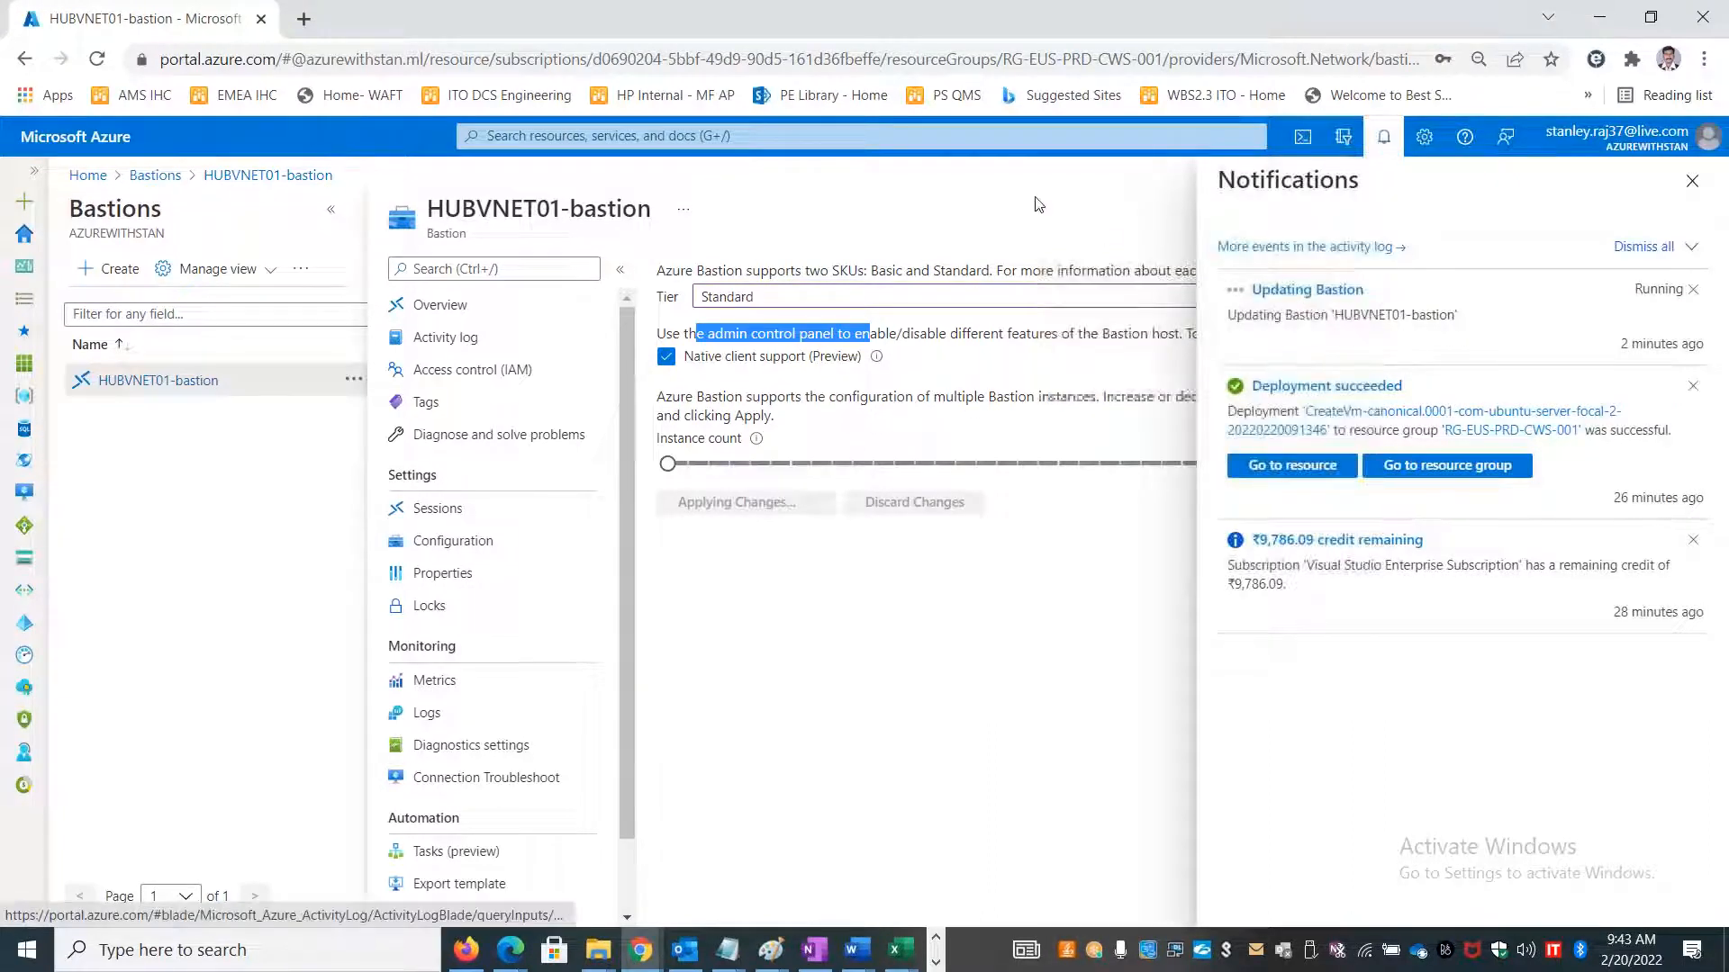
# Duplicate the HUBVNET01-bastion portal page and go to the Azure Home page in the copy.
pyautogui.rightClick(188, 24)
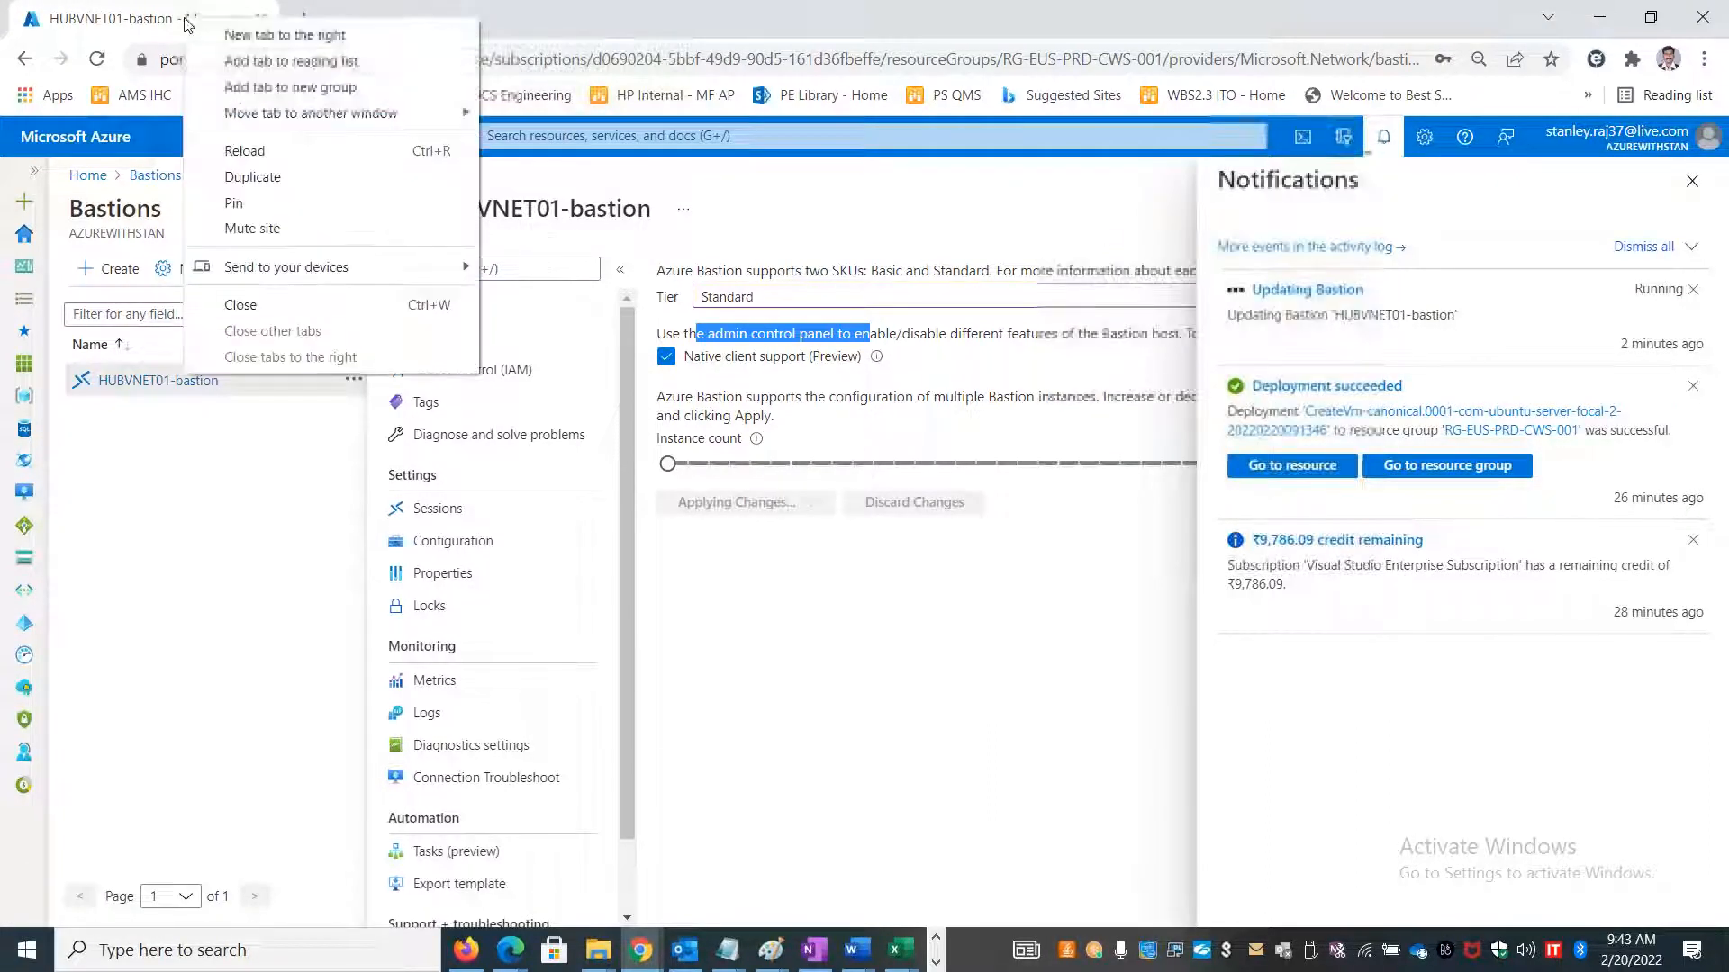
pyautogui.click(254, 177)
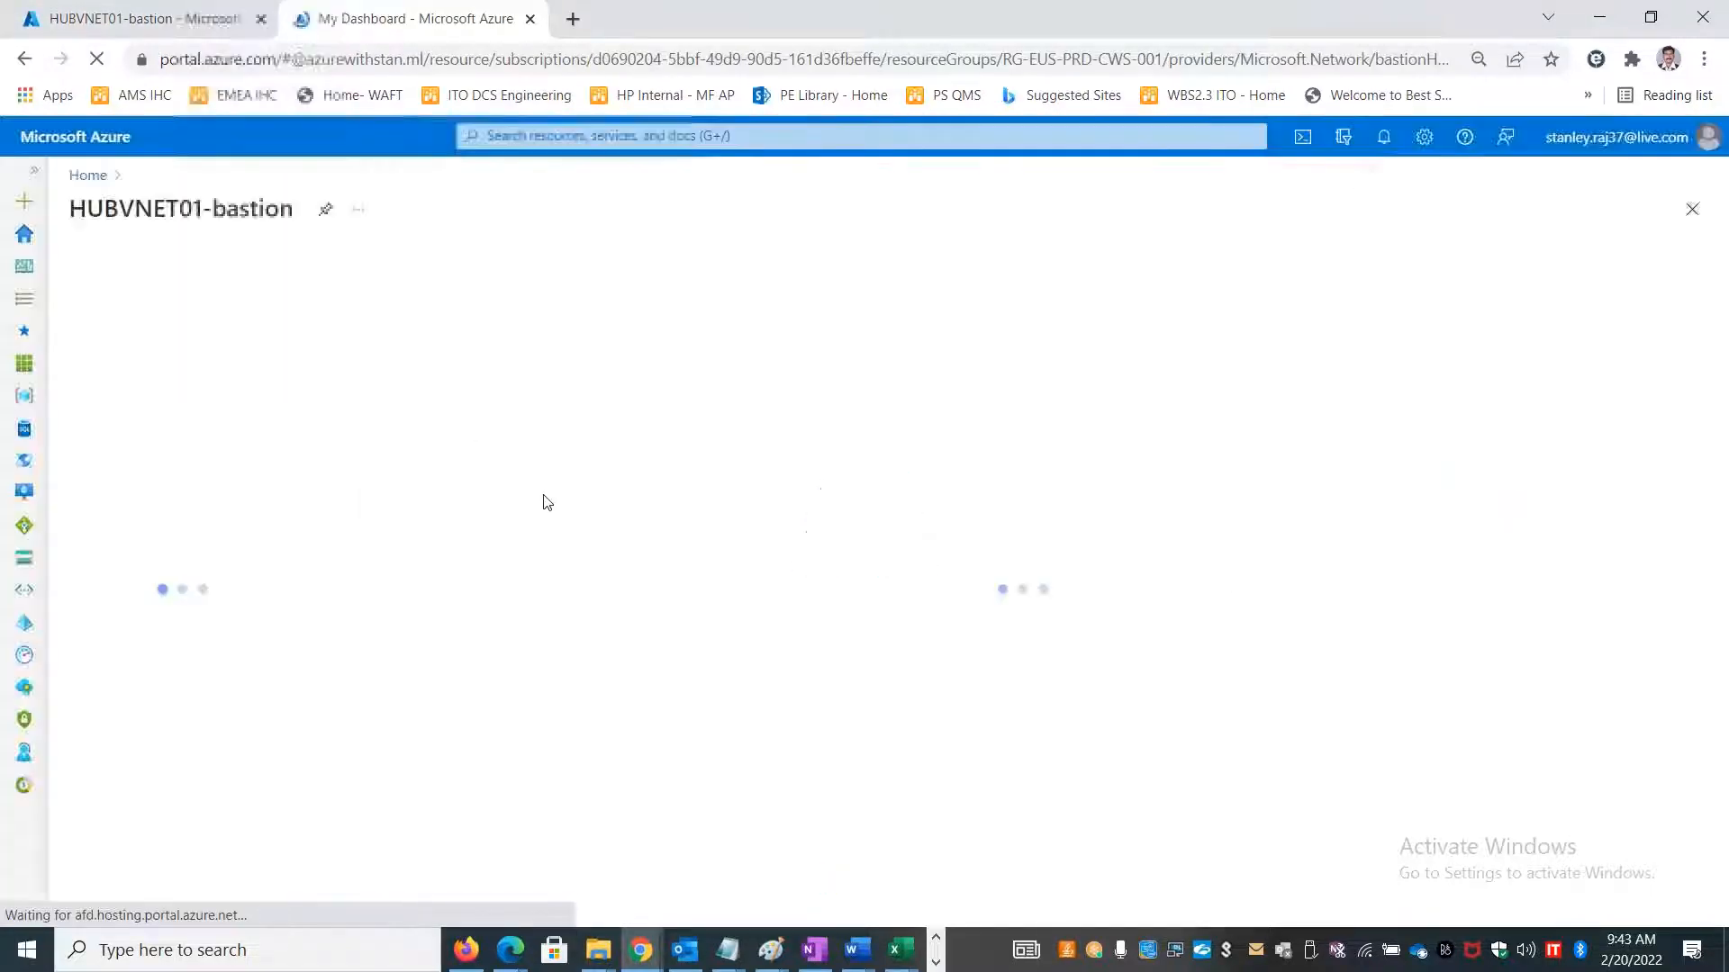
pyautogui.click(88, 174)
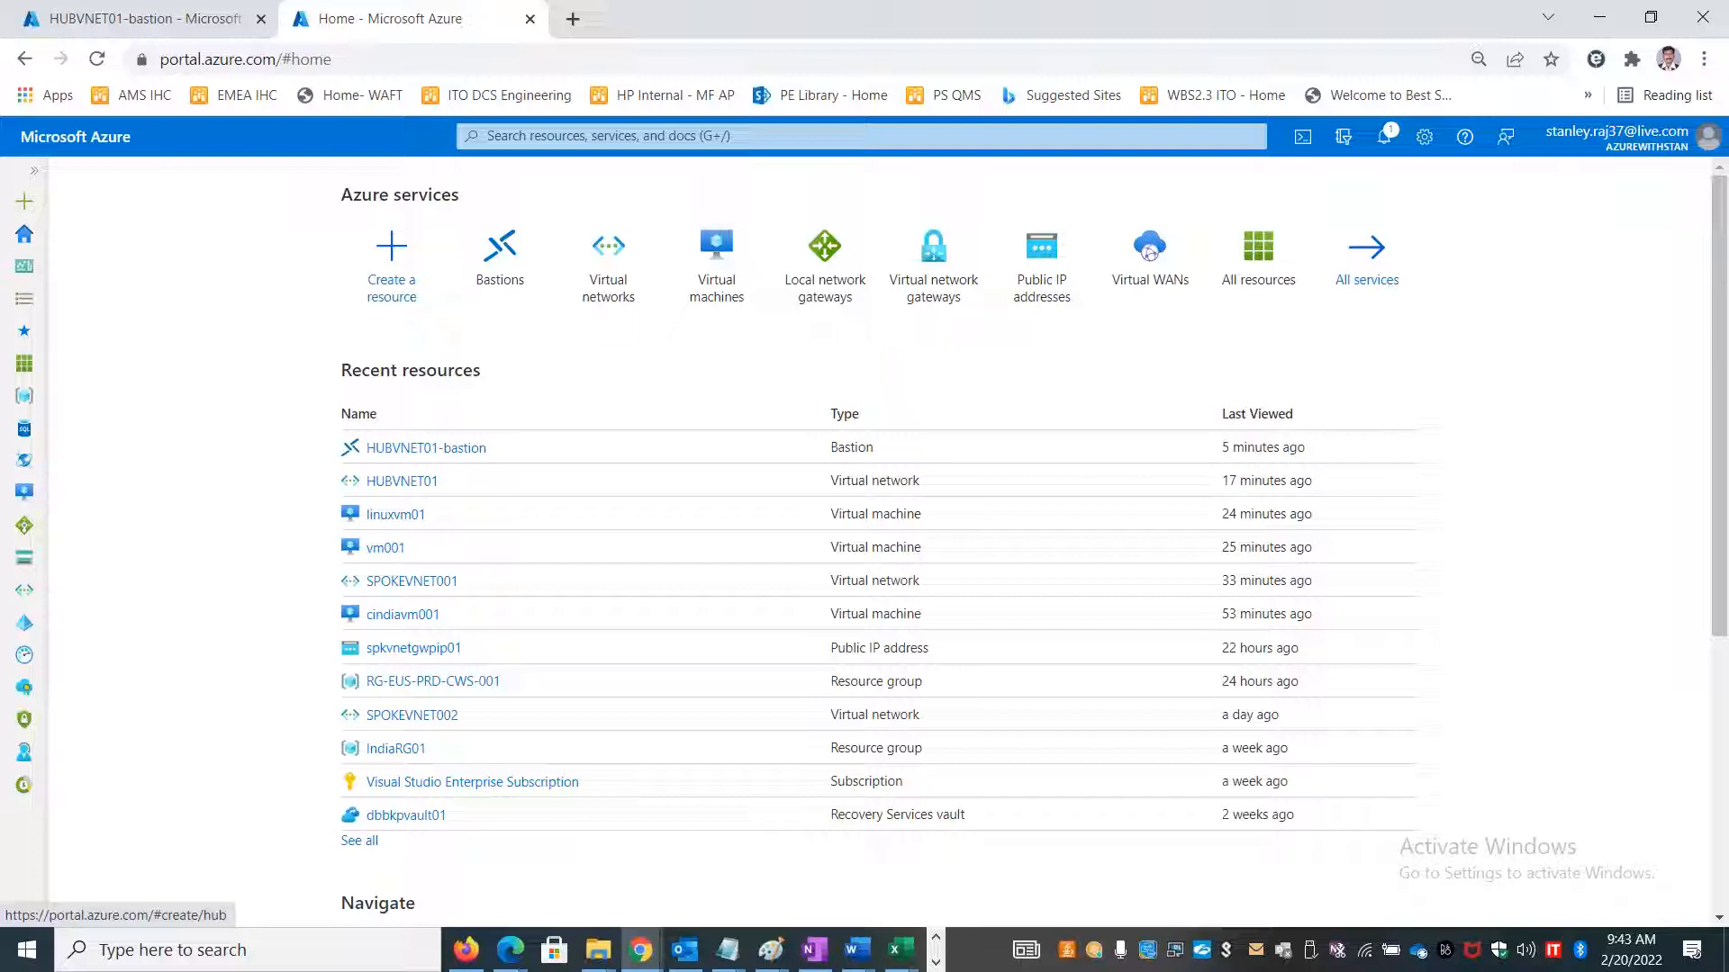
# Switch to the Book5 workbook in Excel and enter "Active Subscription in Azure" in C34 and "Azure account" in C35.
pyautogui.hotkey('alt', 'Tab')
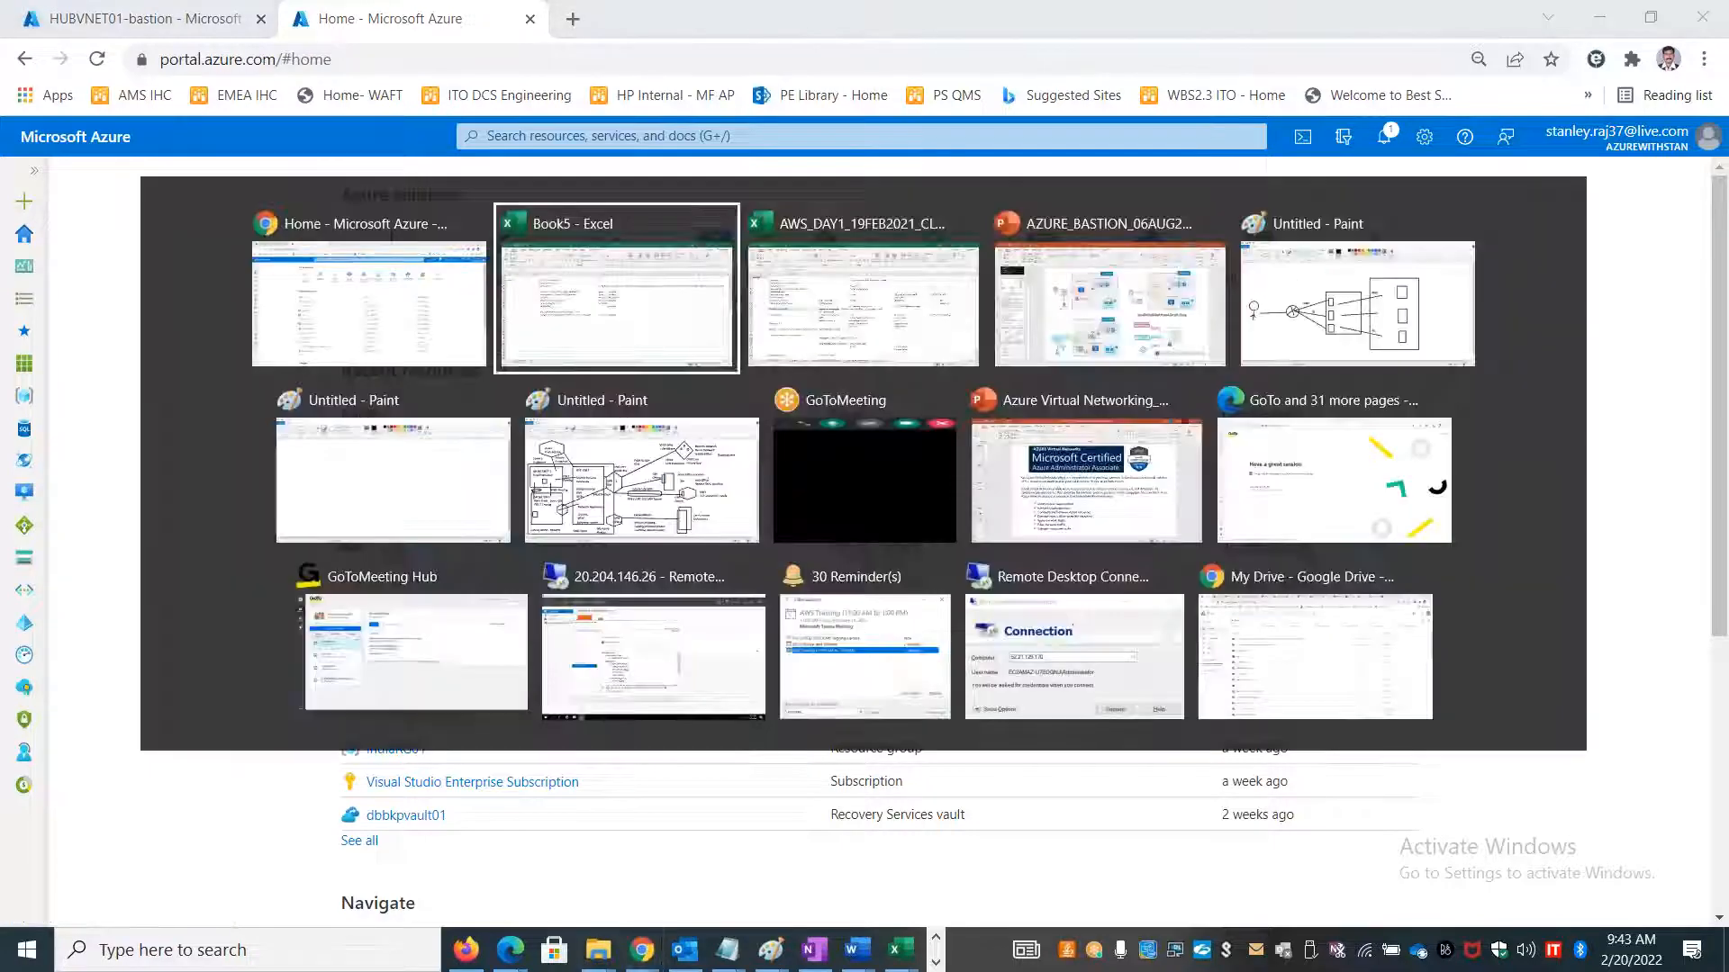
pyautogui.click(409, 602)
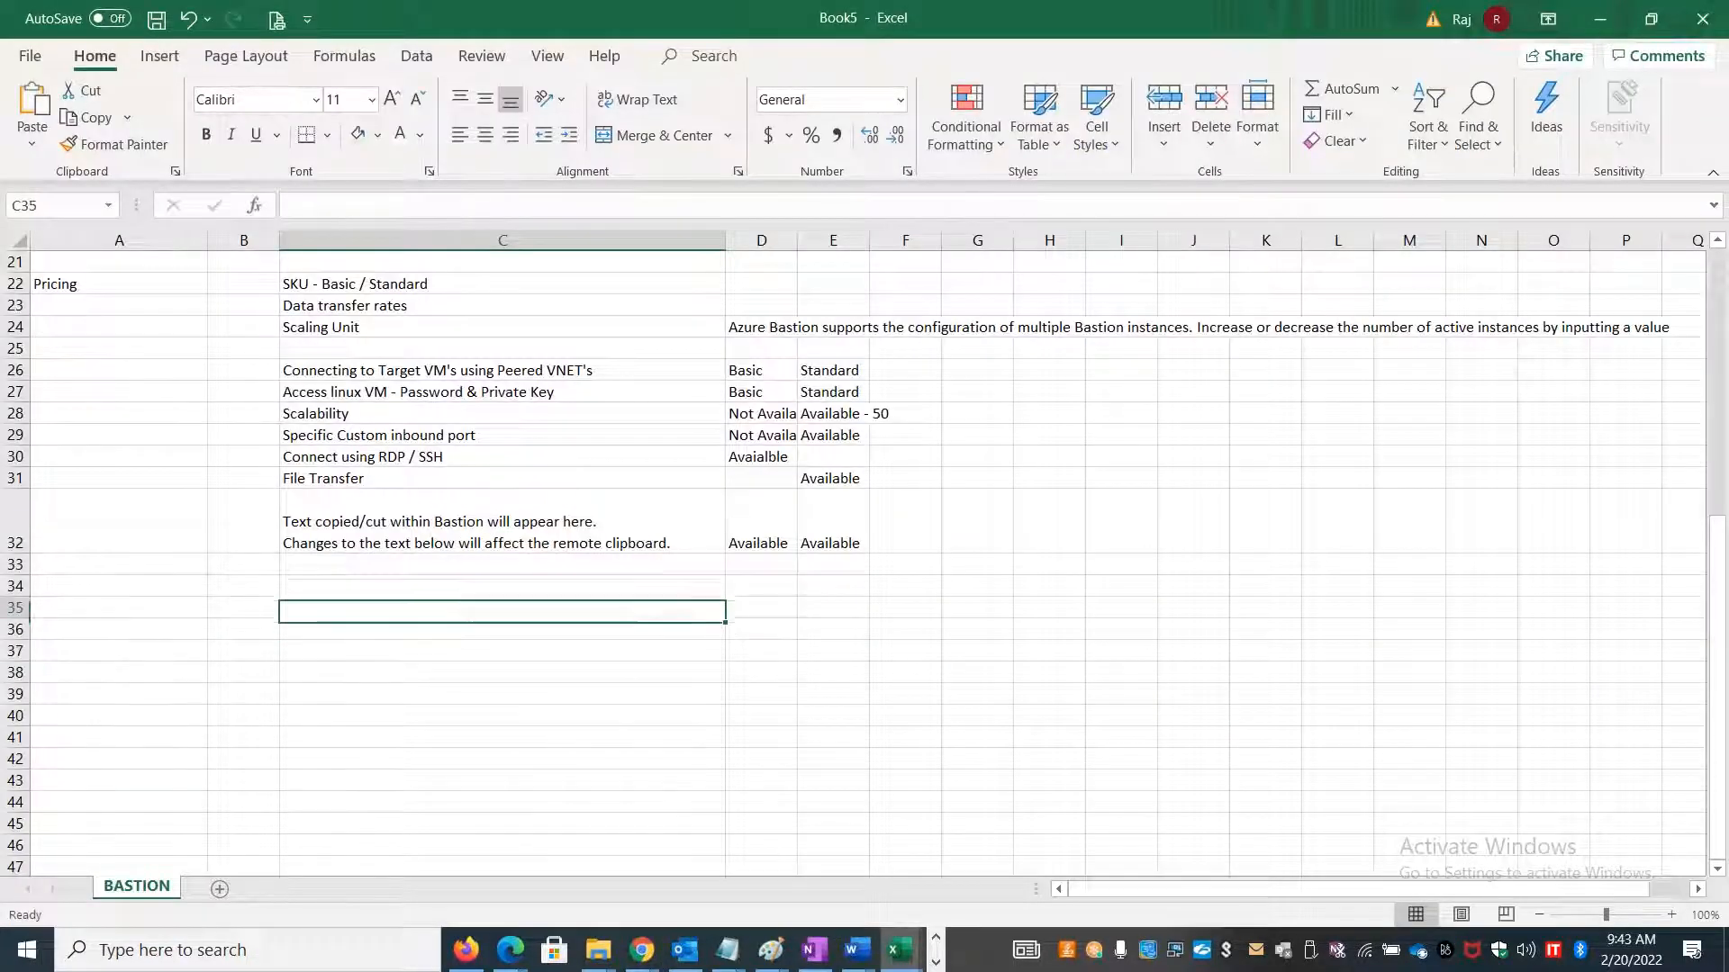
pyautogui.click(418, 590)
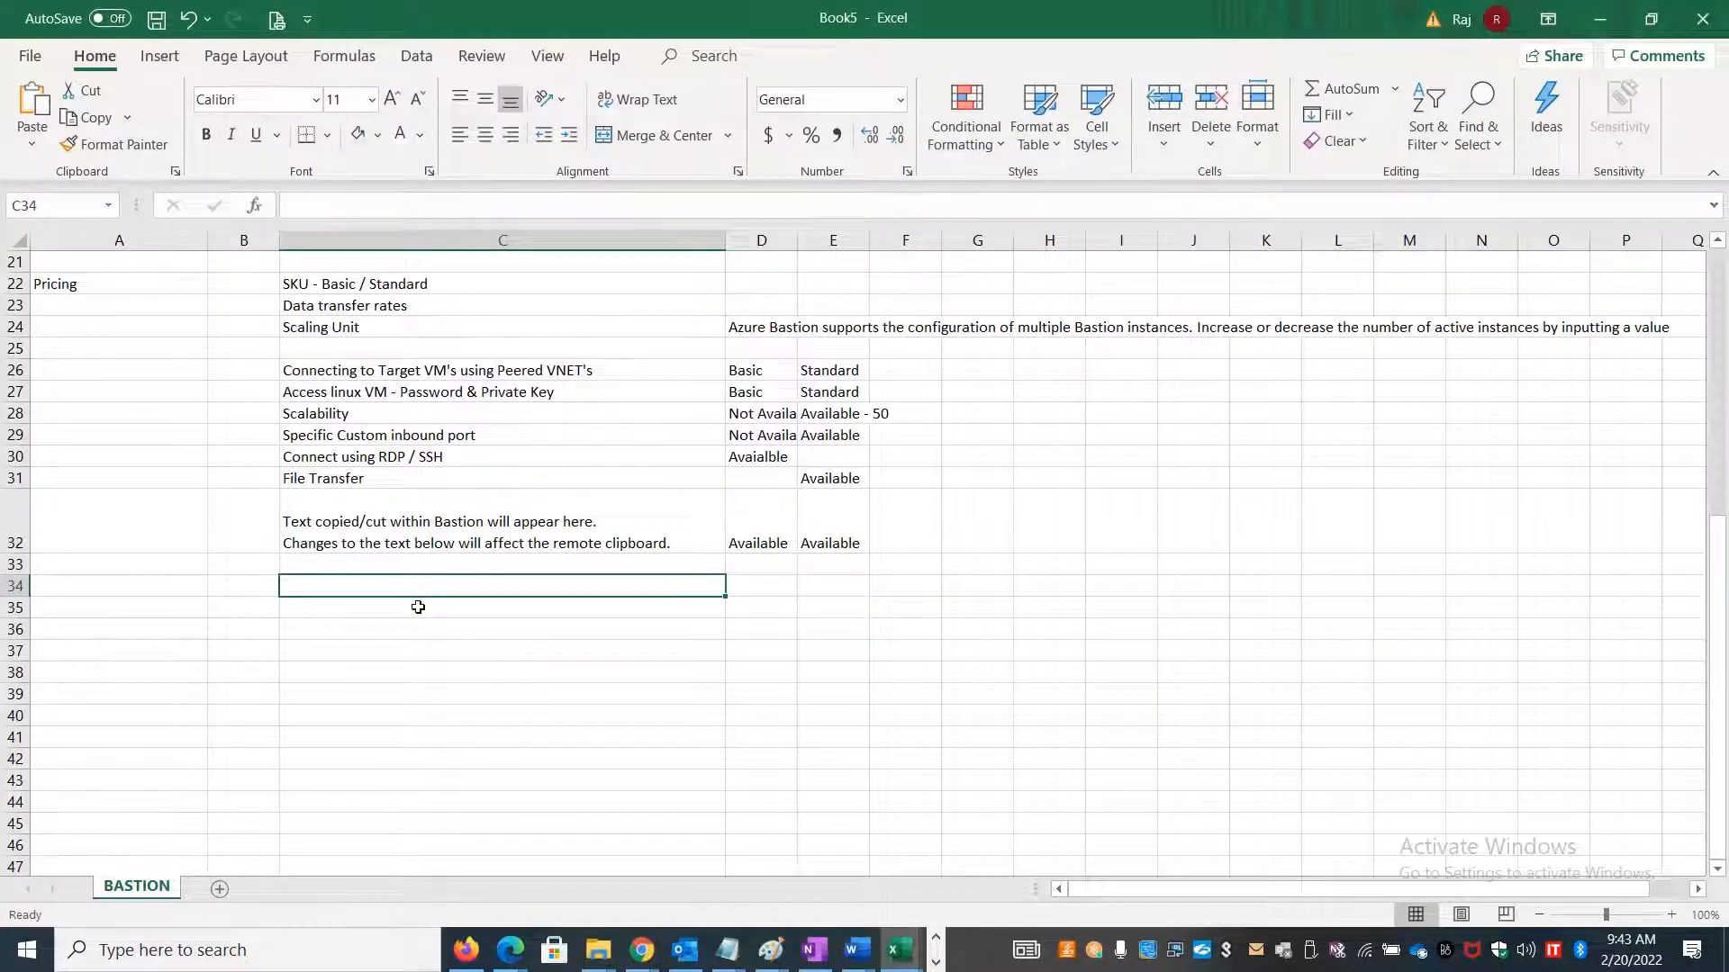
pyautogui.write('Active ')
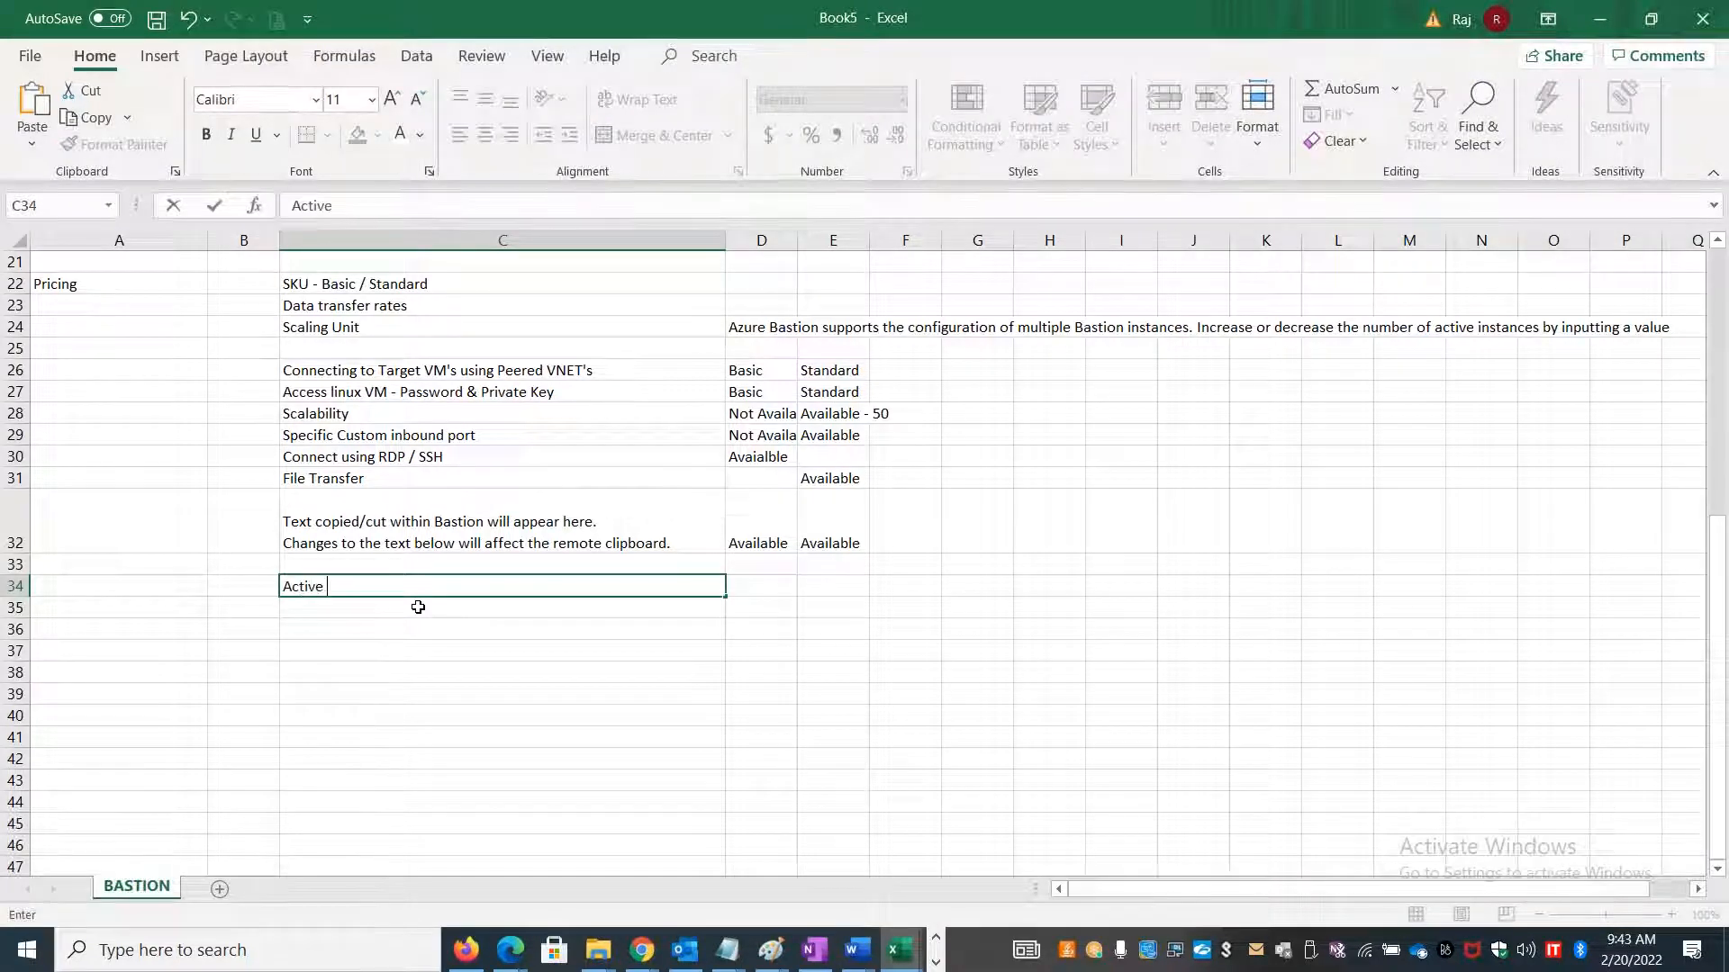
pyautogui.write('Subscription in Azure')
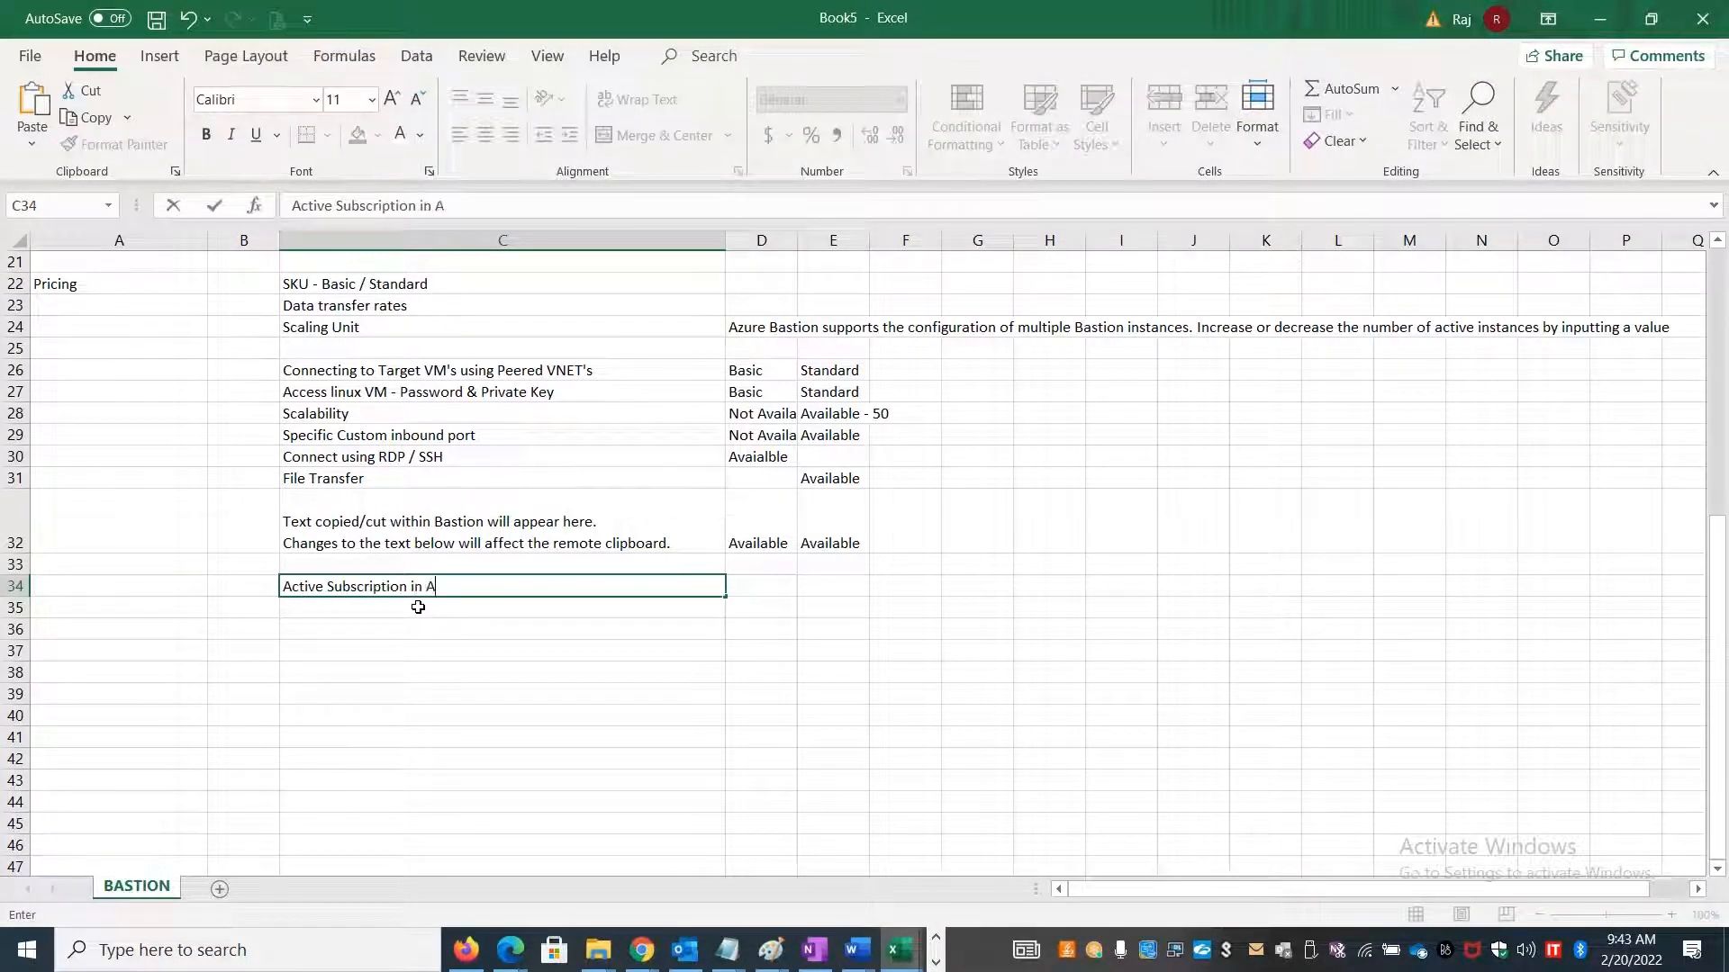
pyautogui.press('Return')
pyautogui.write('A')
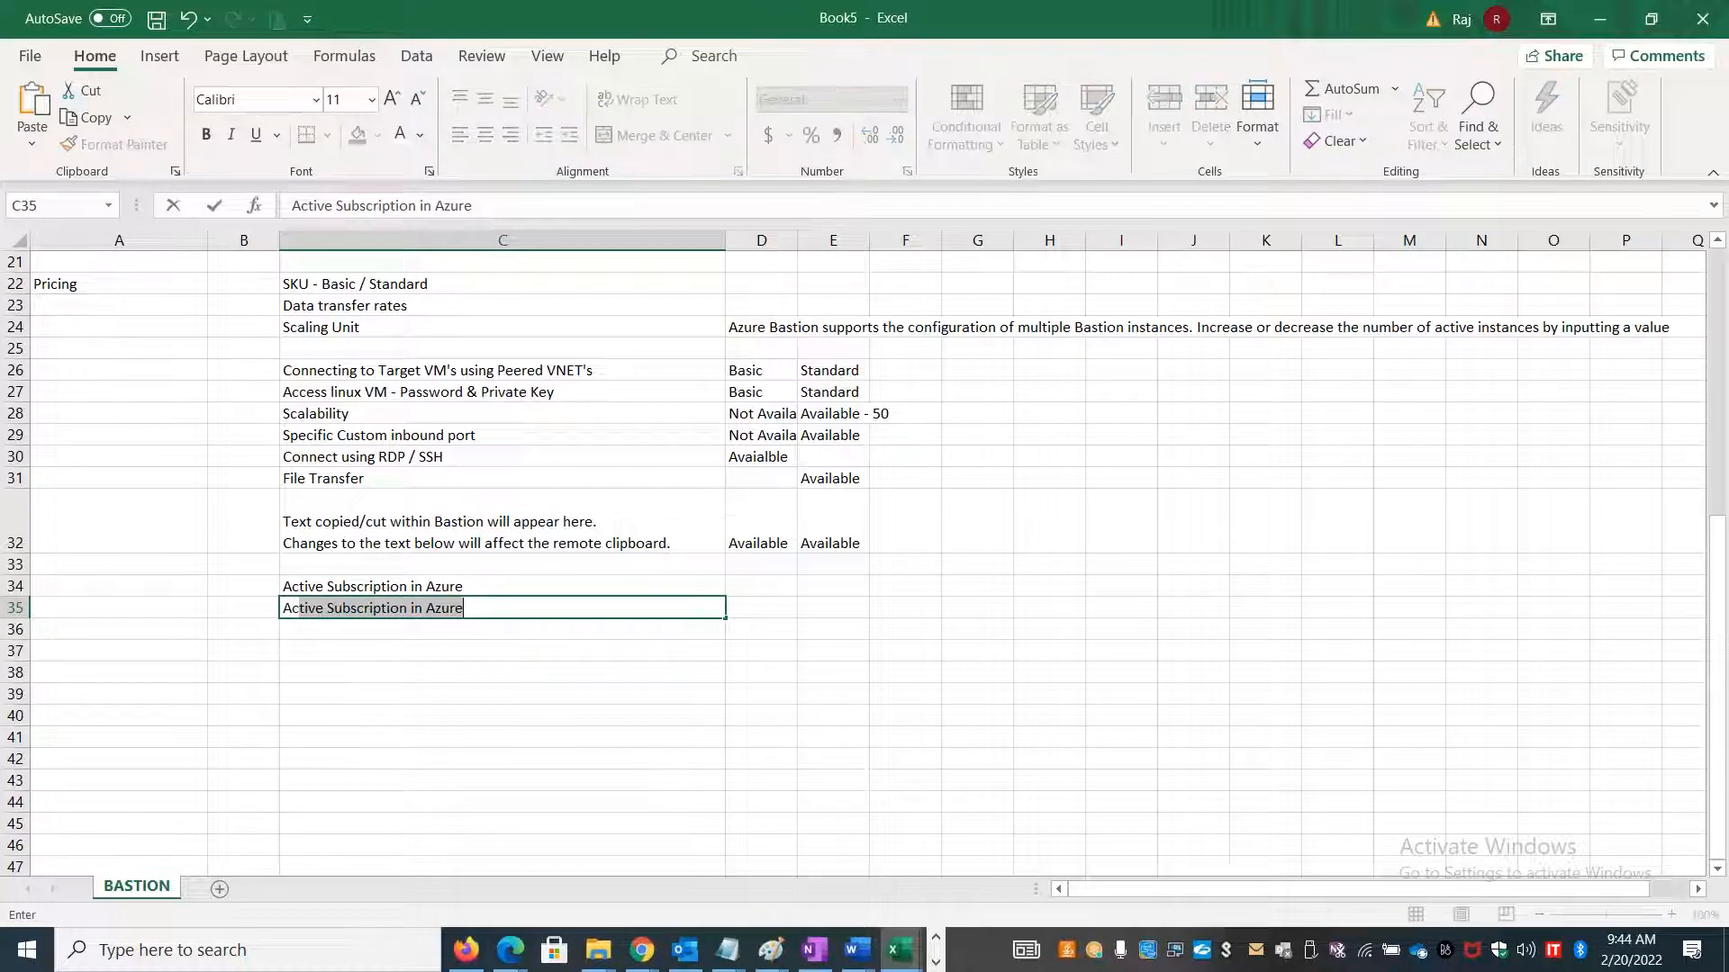
pyautogui.press('BackSpace')
pyautogui.write('zure ac')
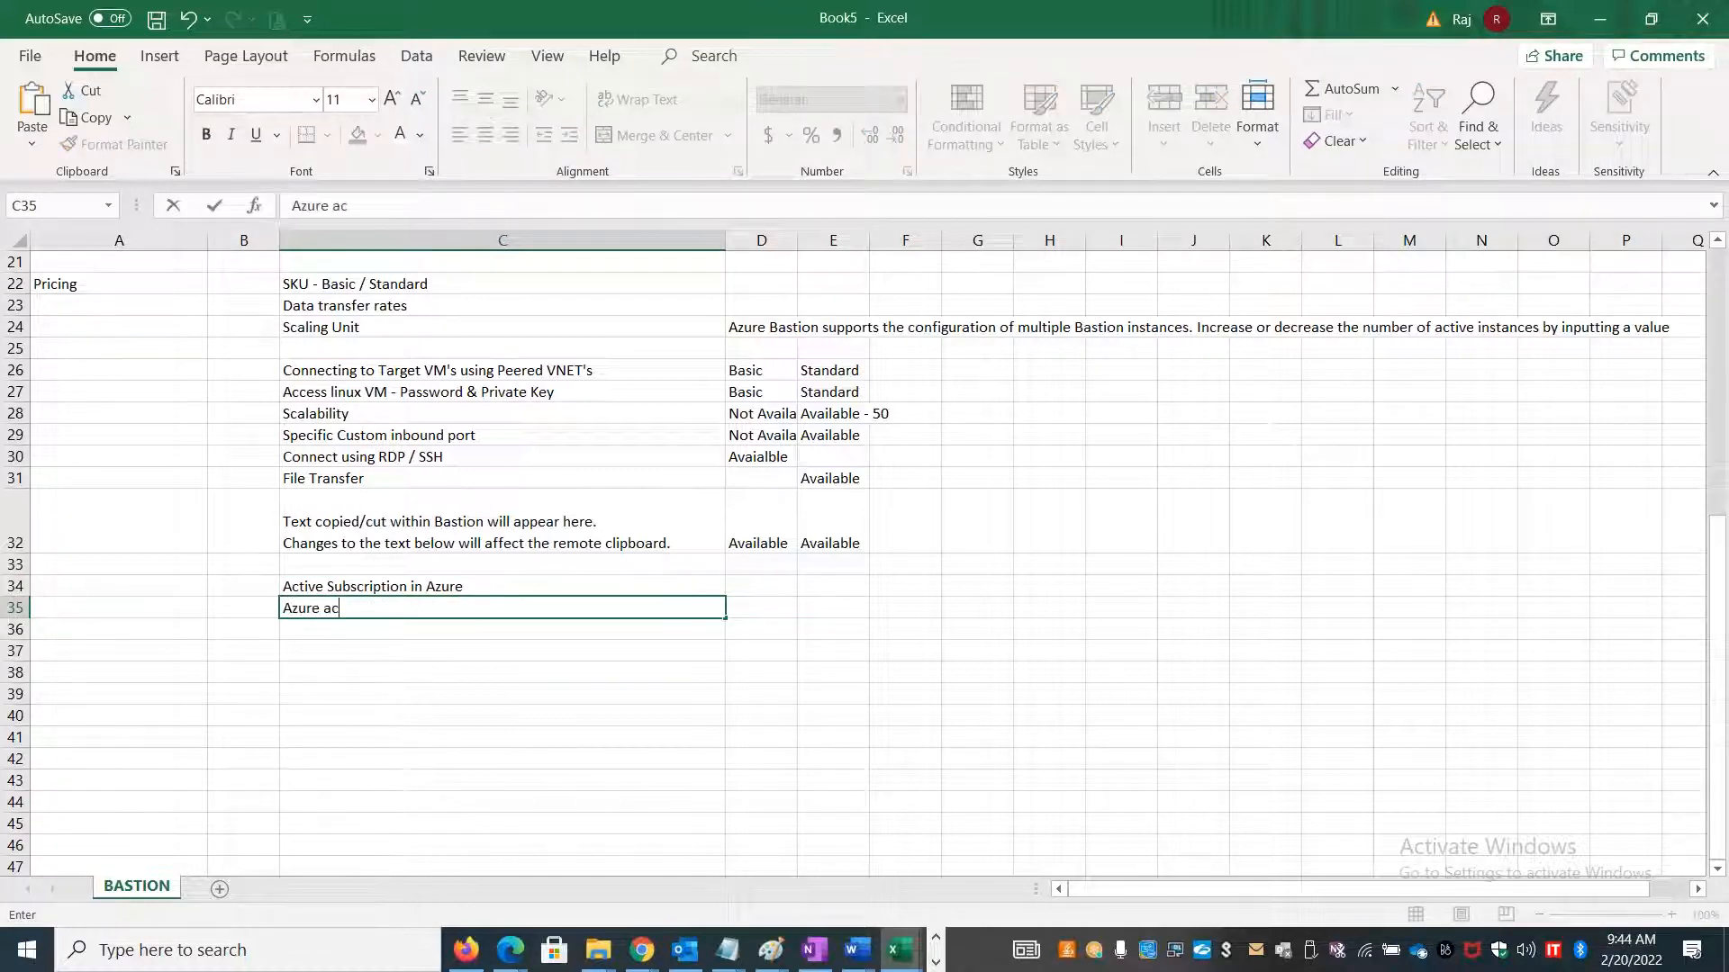
pyautogui.write('count')
pyautogui.press('Return')
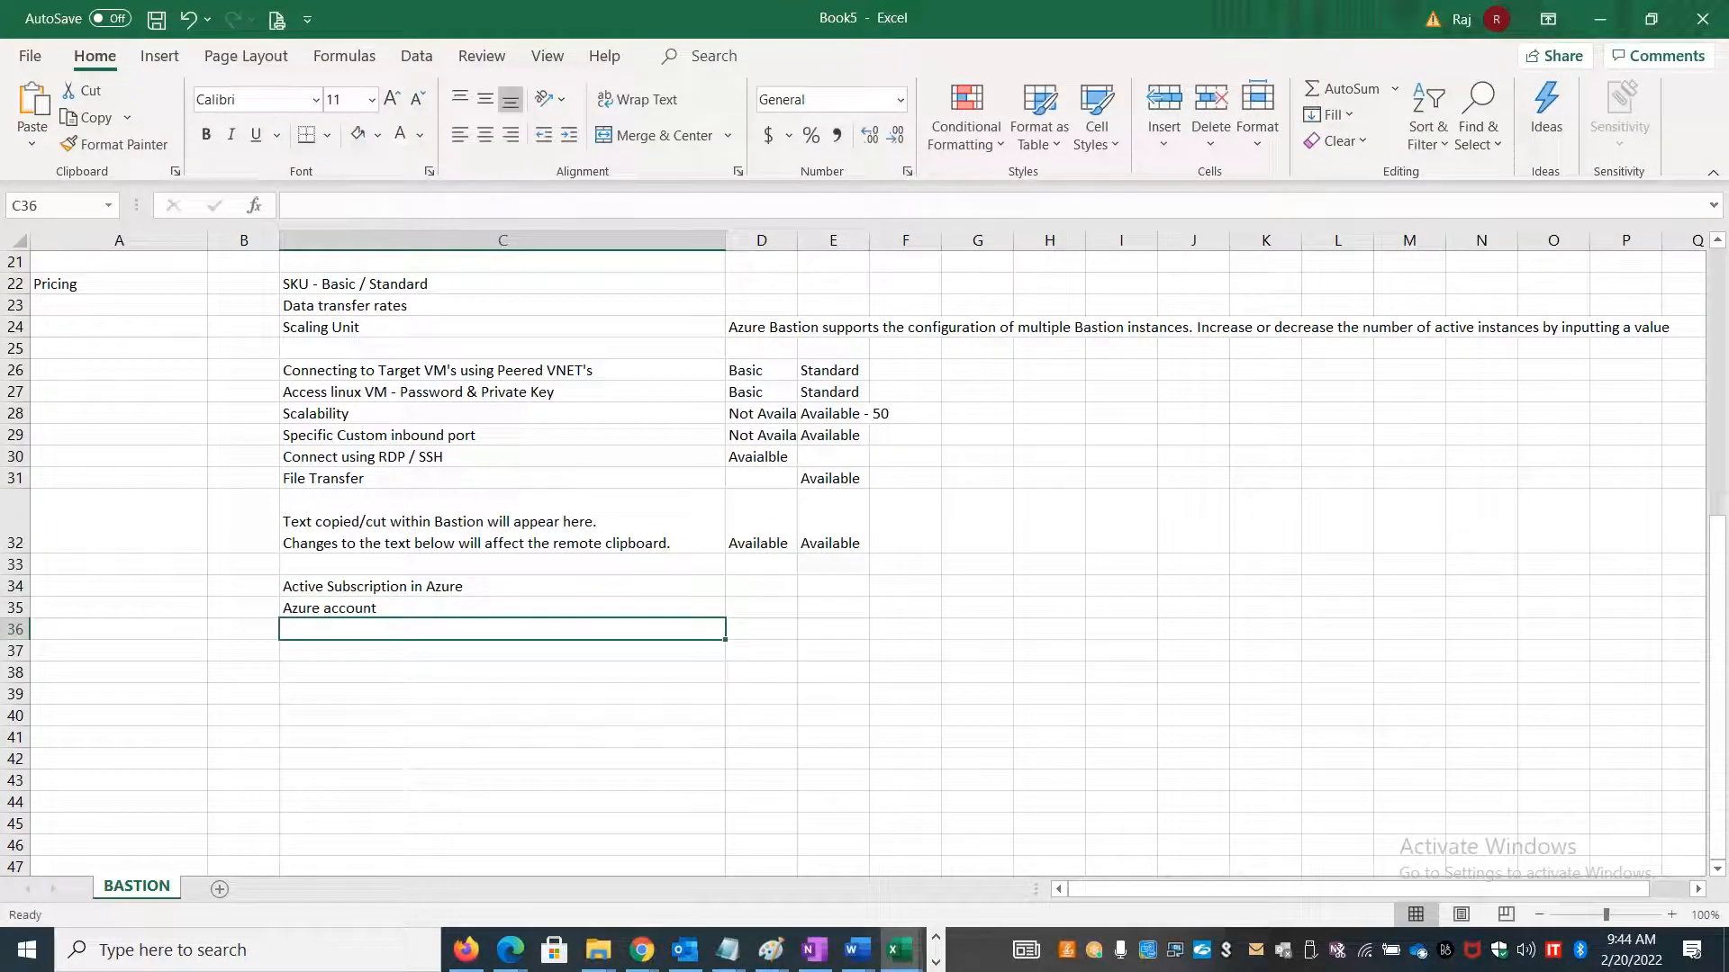
# Enter "AzureBastionSubnet - /26 or larger" in C36 and "/27" in D36.
pyautogui.write('AzureBas')
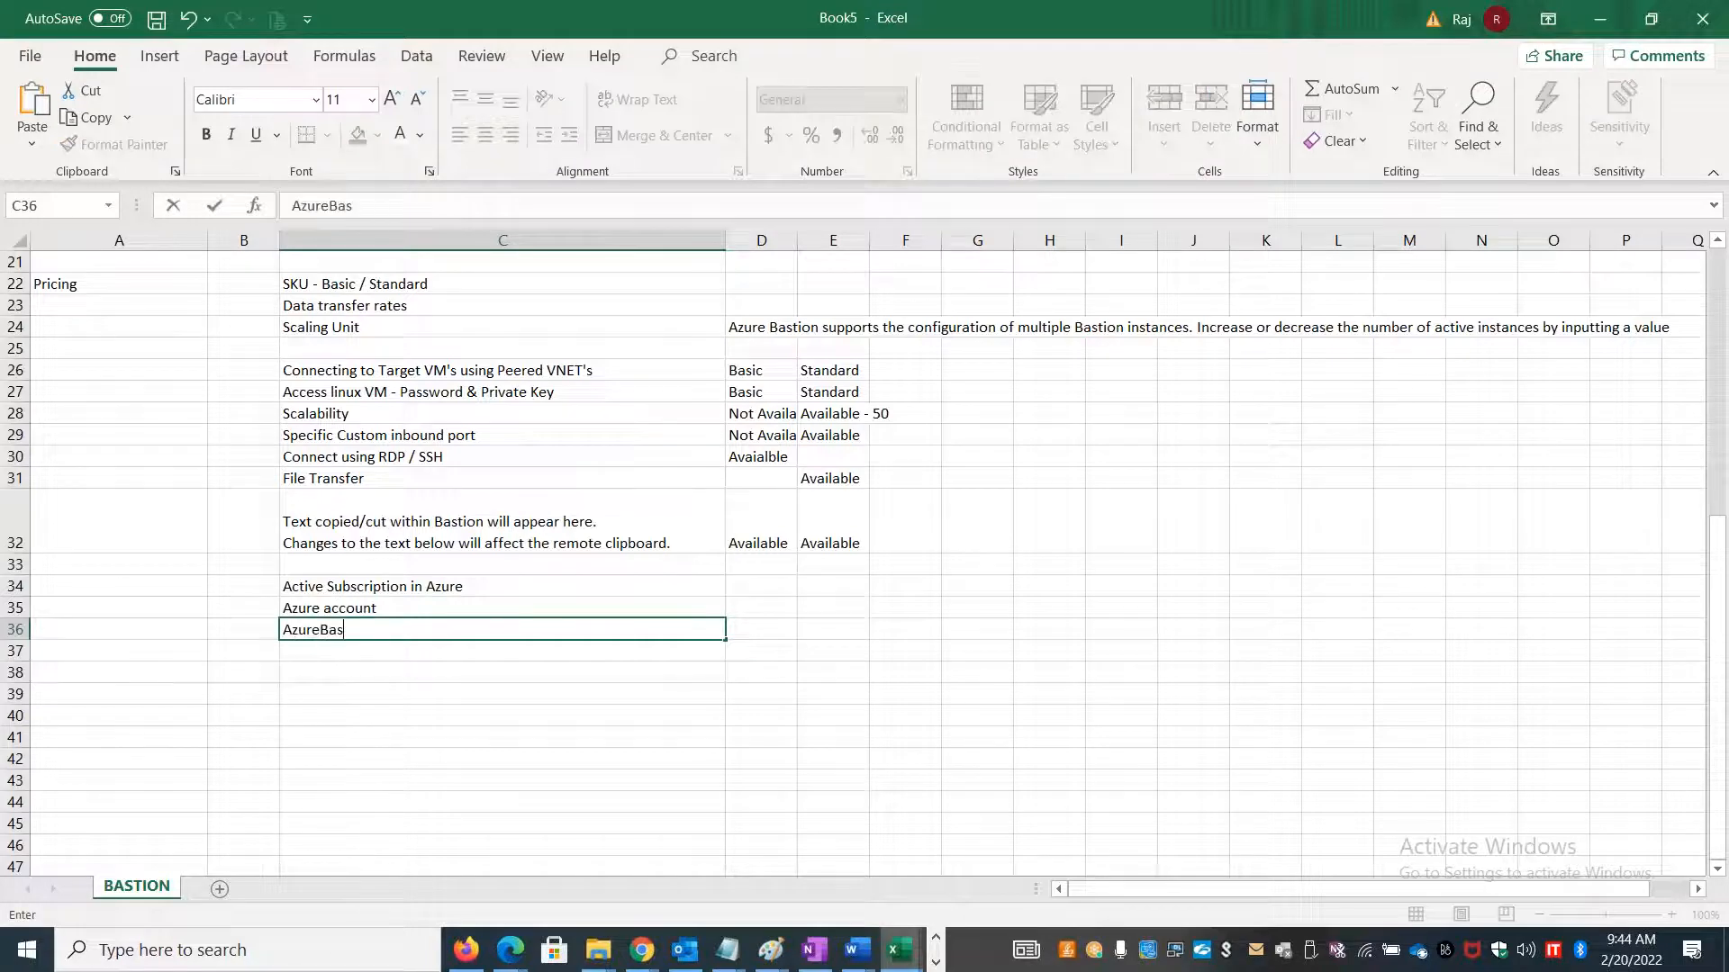
pyautogui.write('tionSubnet -')
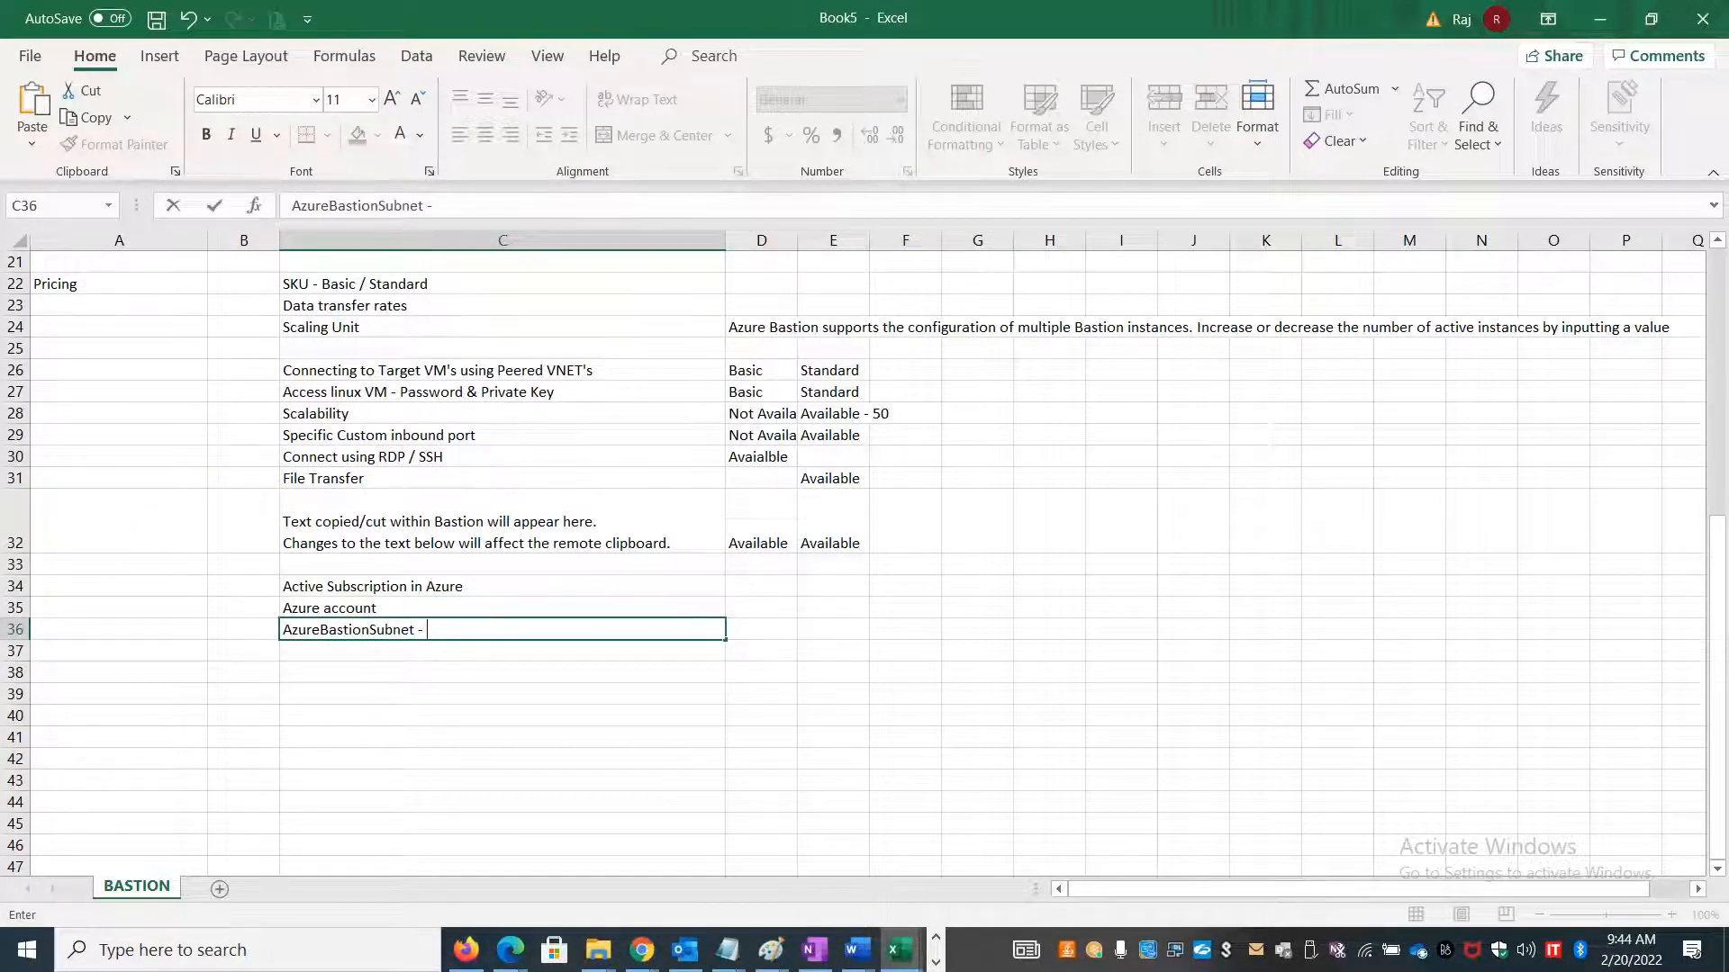
pyautogui.write(' /26 or larger')
pyautogui.click(779, 637)
pyautogui.write('/')
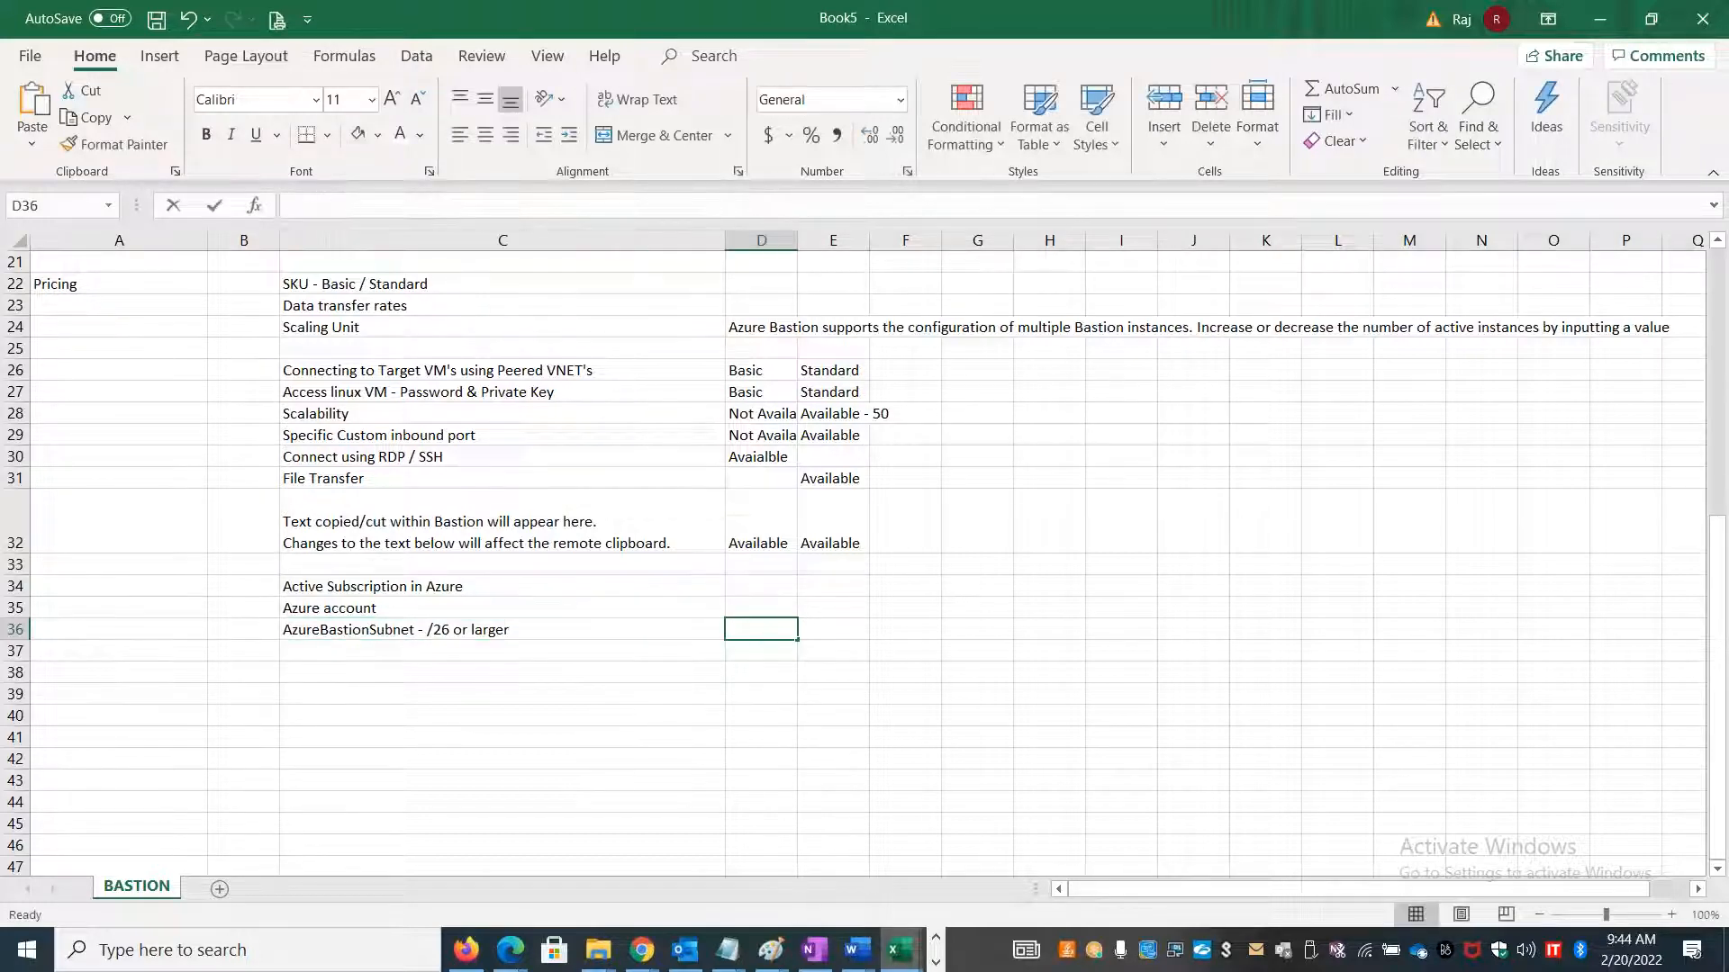
pyautogui.write('27')
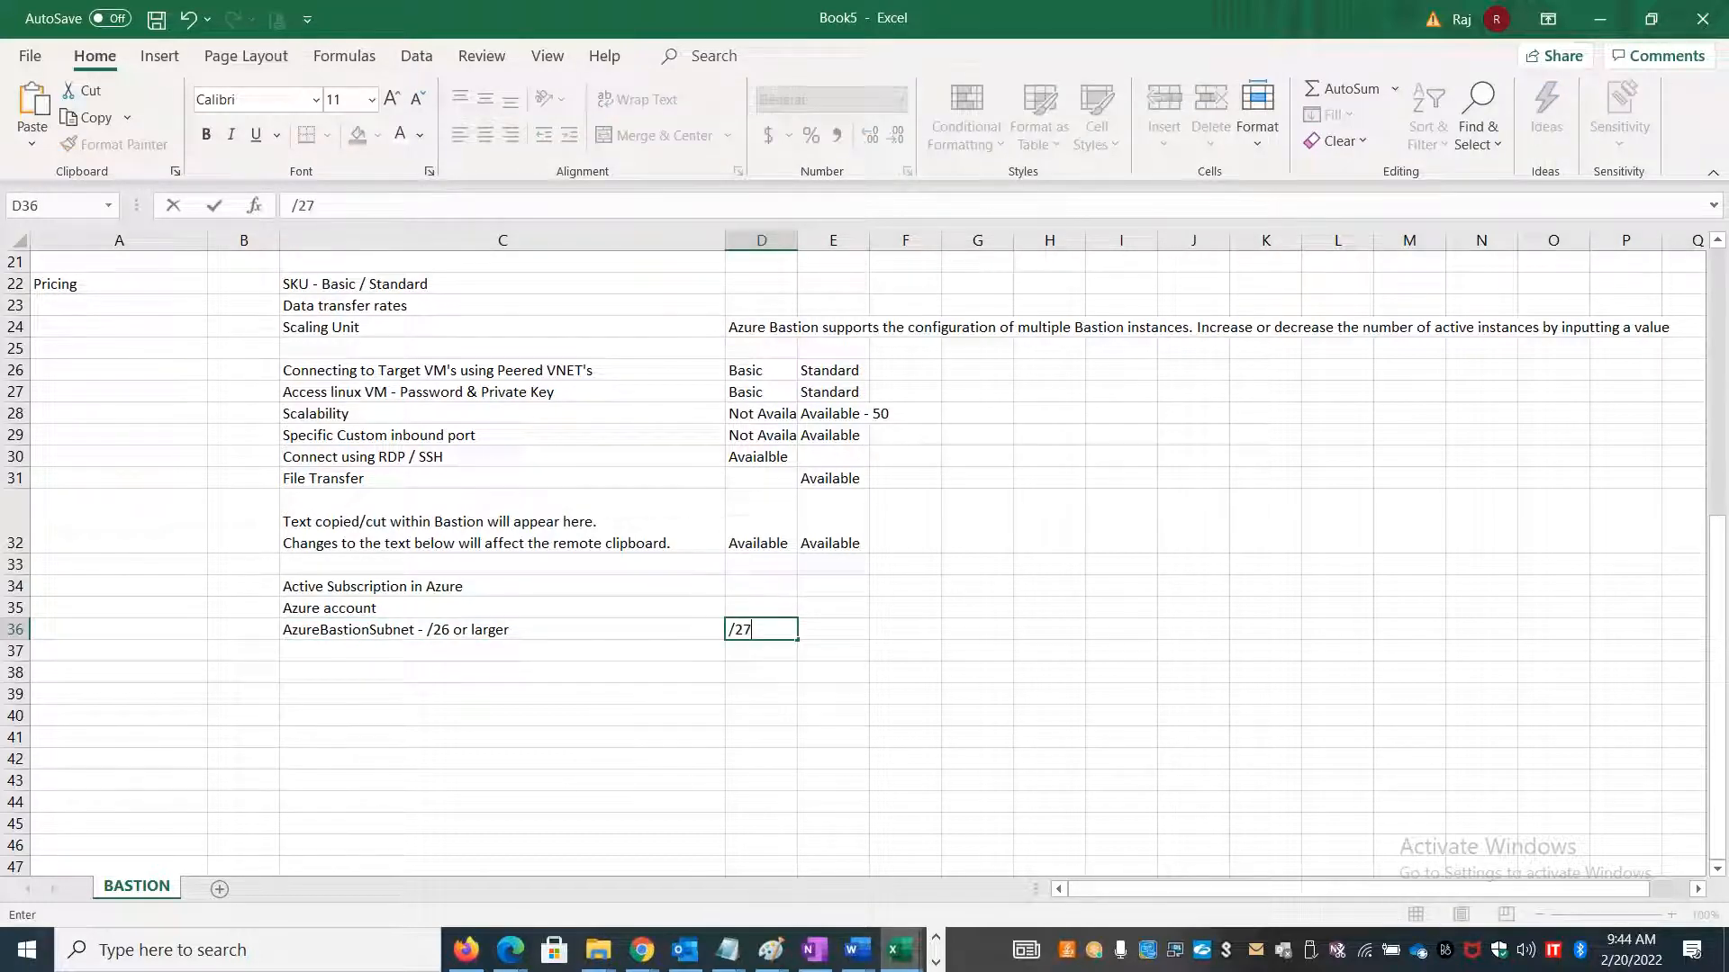
pyautogui.click(642, 743)
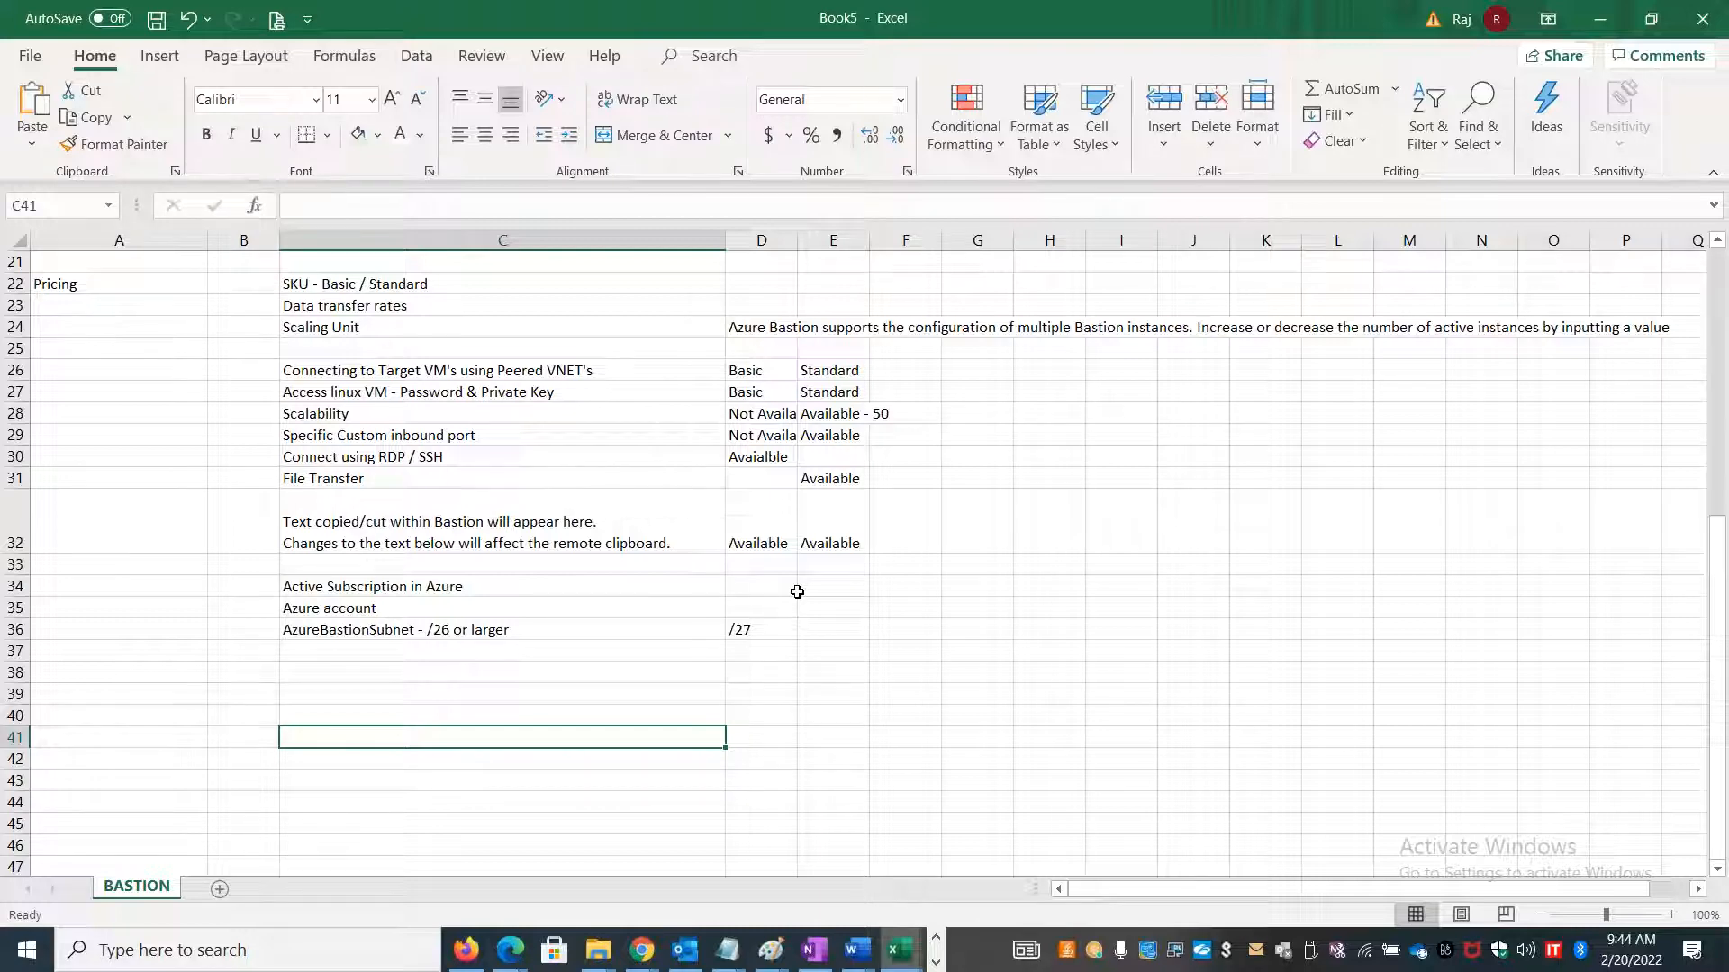
# Return to the HUBVNET01-bastion page in the browser, try to open the Updating Bastion notification, and close the notifications.
pyautogui.hotkey('alt', 'Tab')
pyautogui.click(77, 24)
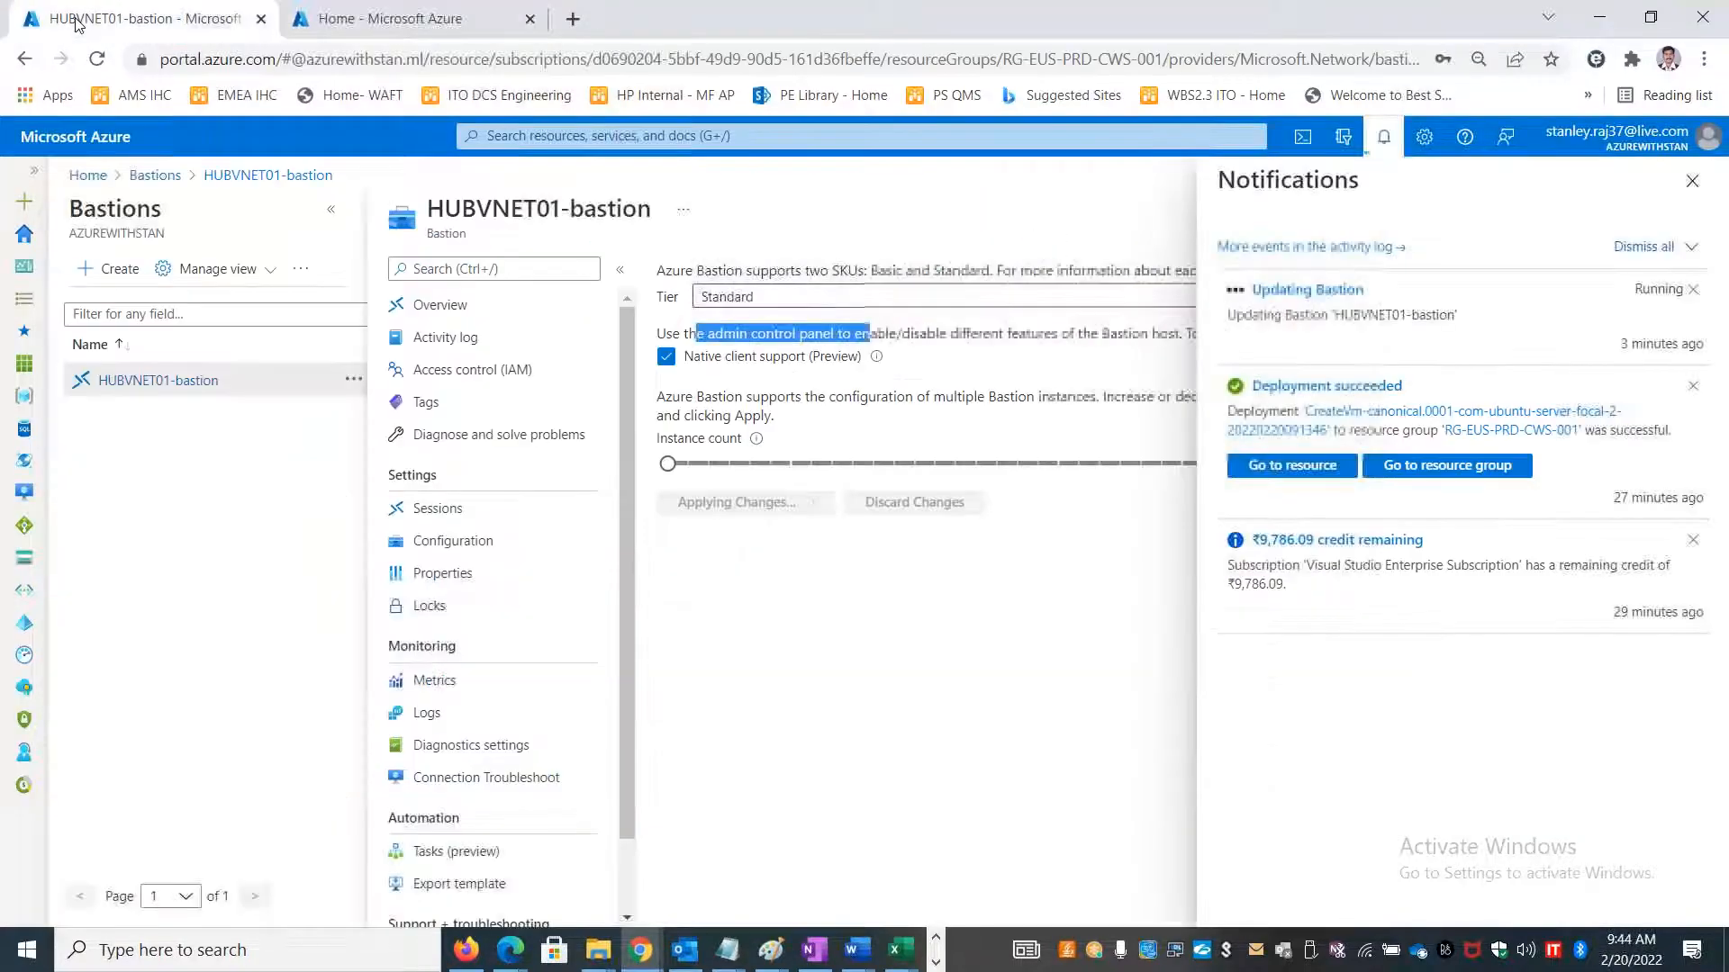
pyautogui.click(1338, 300)
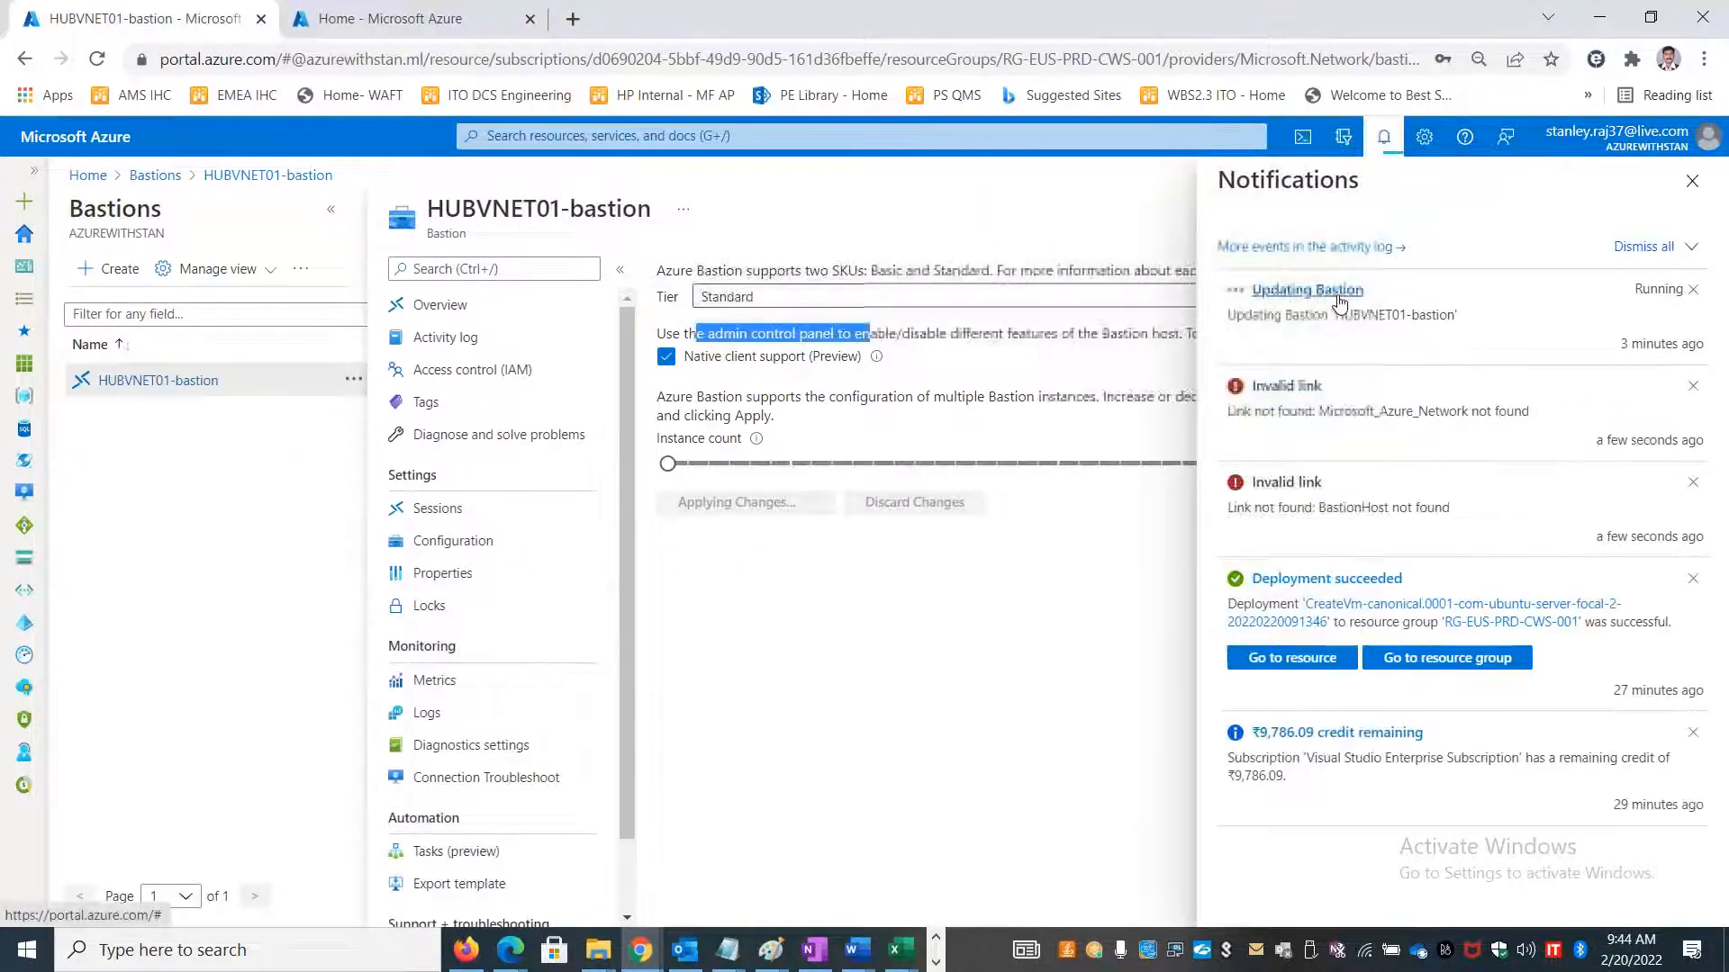
pyautogui.click(1339, 301)
pyautogui.click(1321, 295)
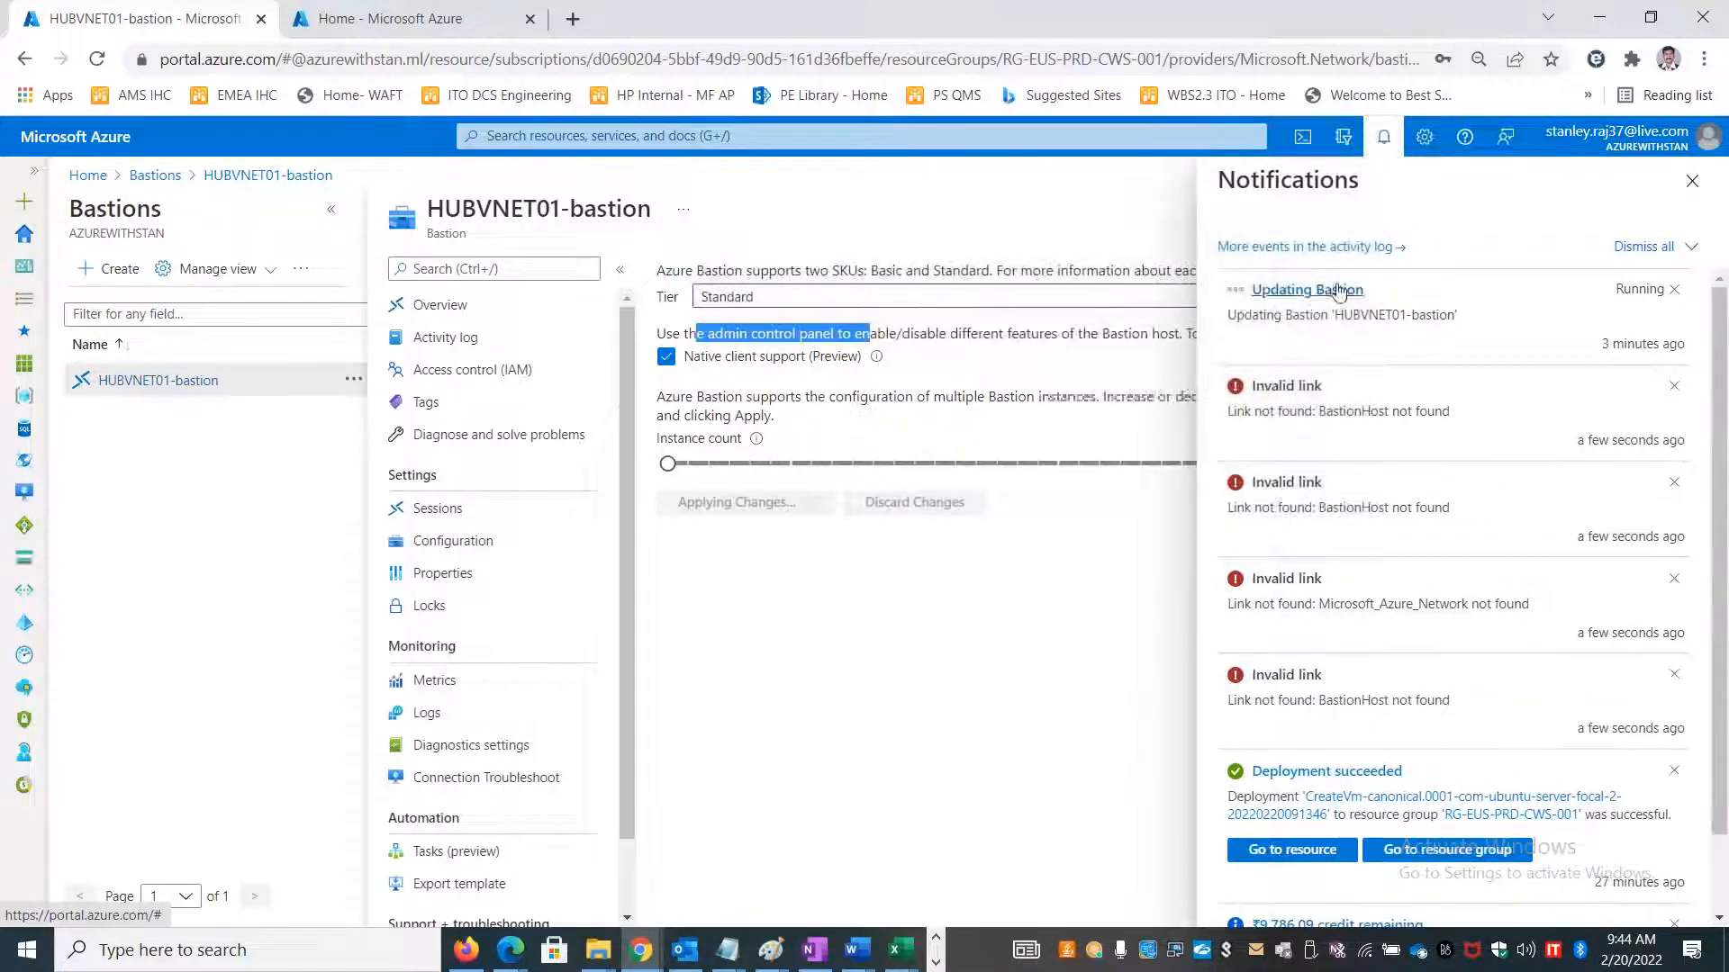
pyautogui.click(1692, 181)
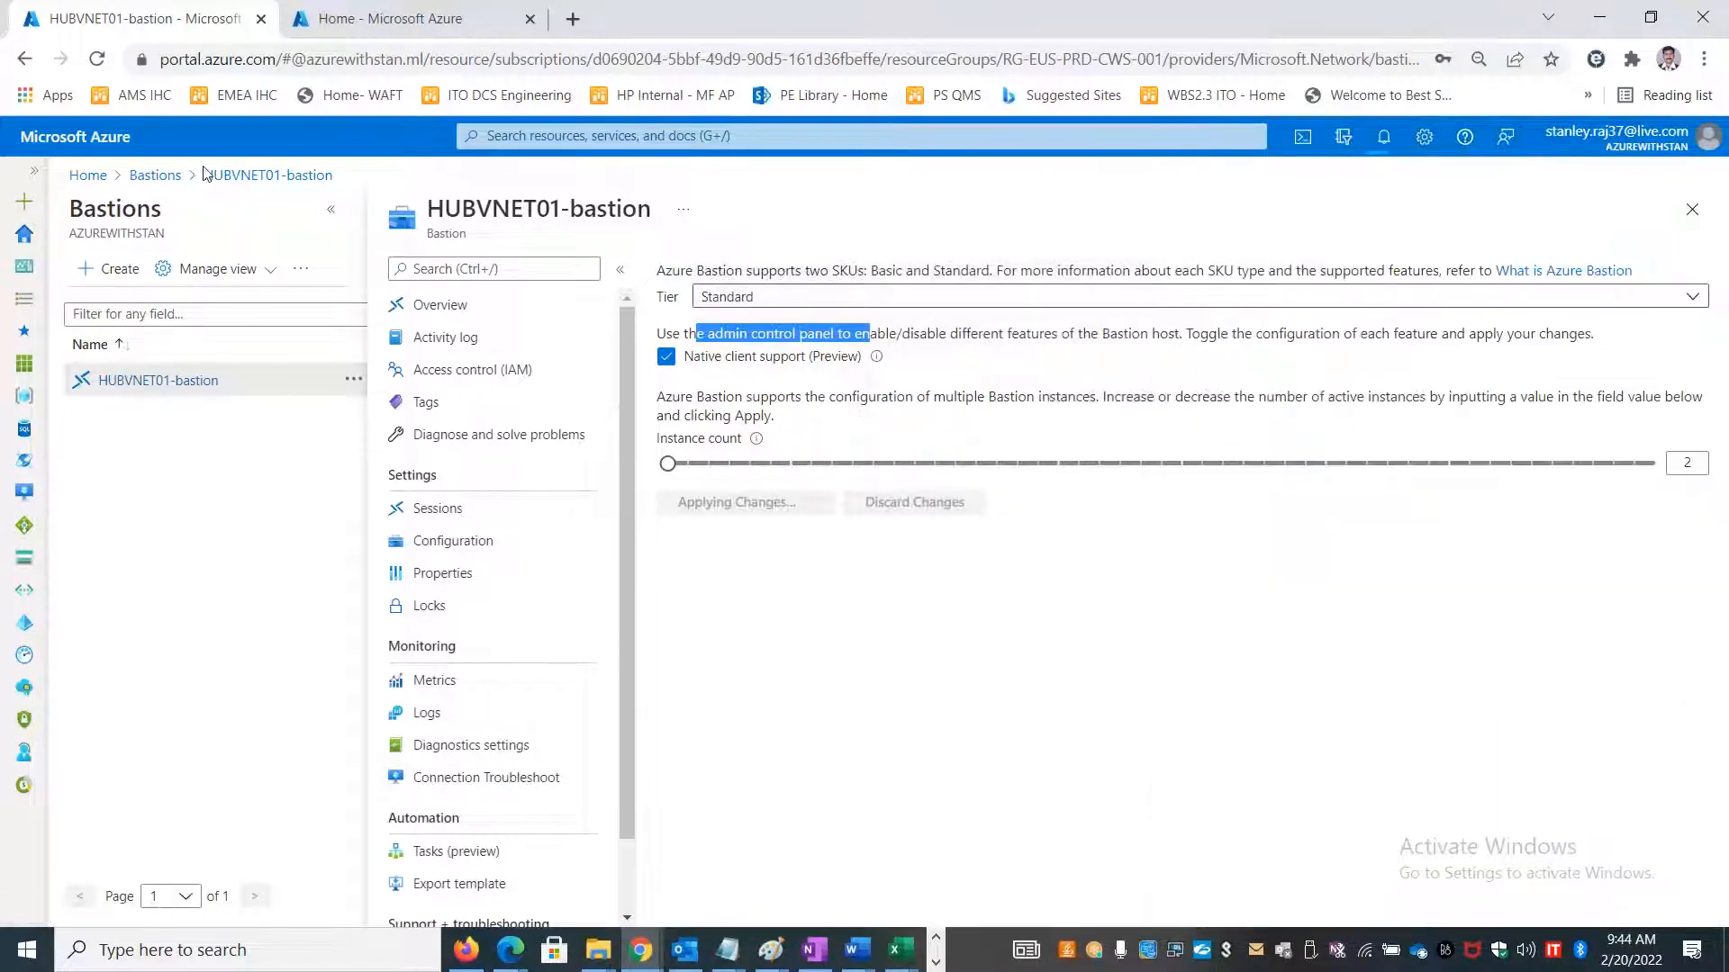
# Review the Overview, Sessions and Configuration pages of HUBVNET01-bastion to check the update, ending on the Overview.
pyautogui.click(439, 304)
pyautogui.click(972, 186)
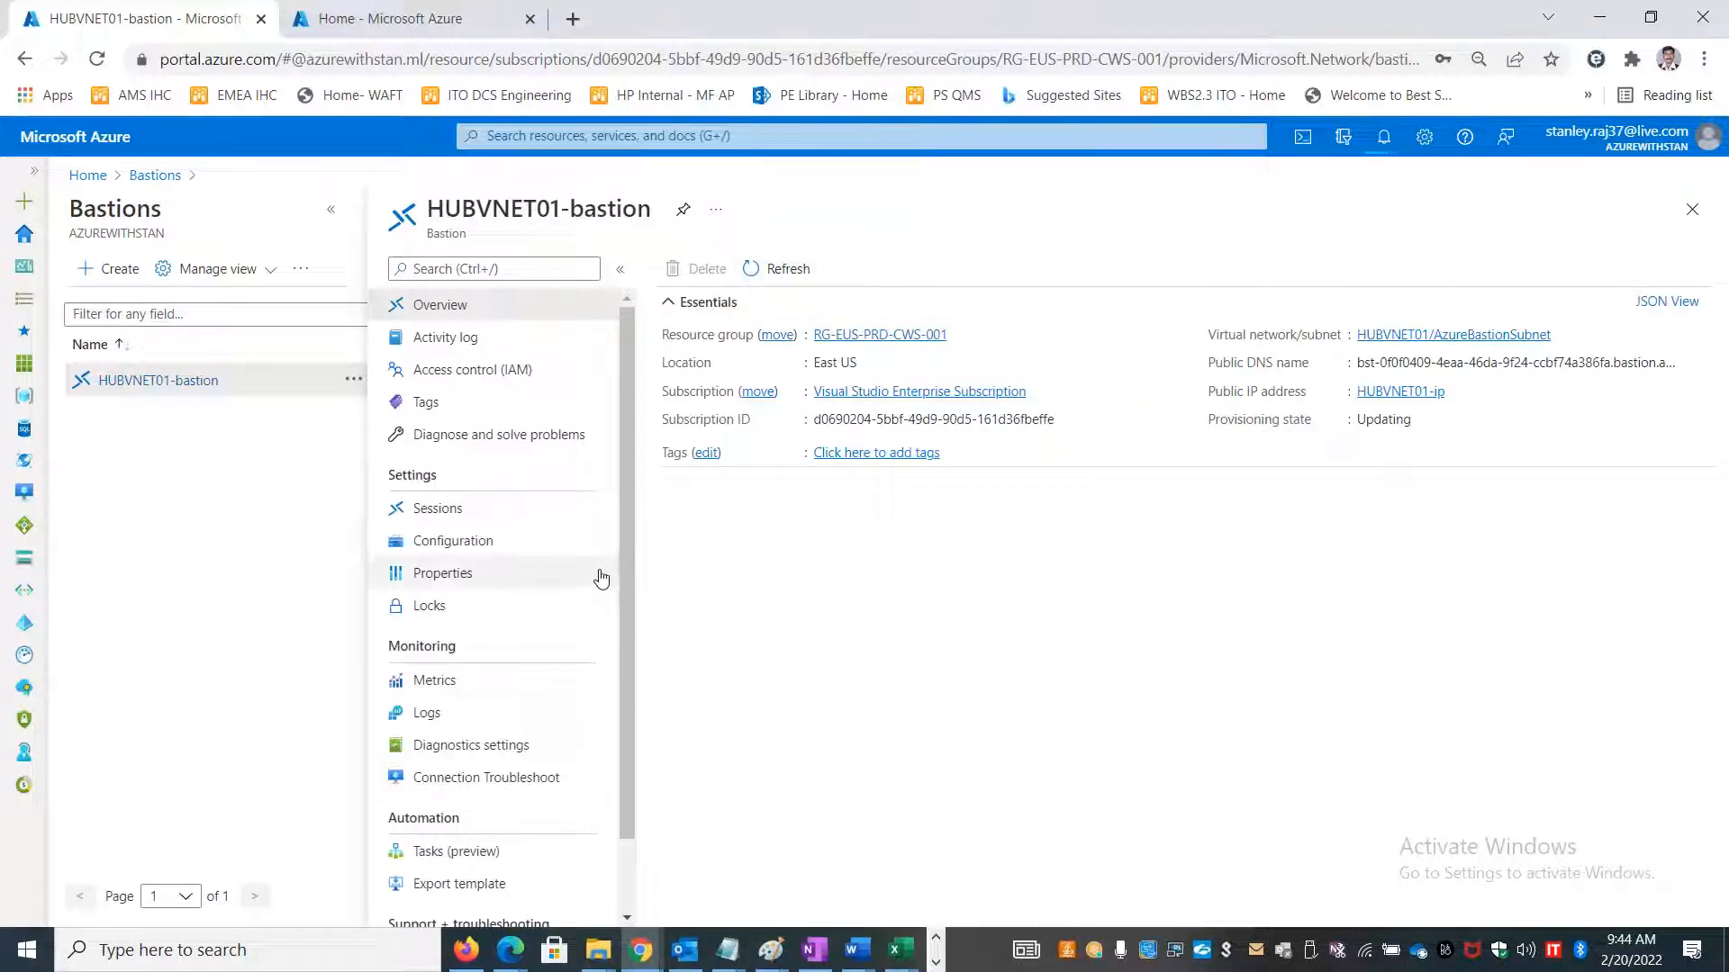
pyautogui.click(431, 508)
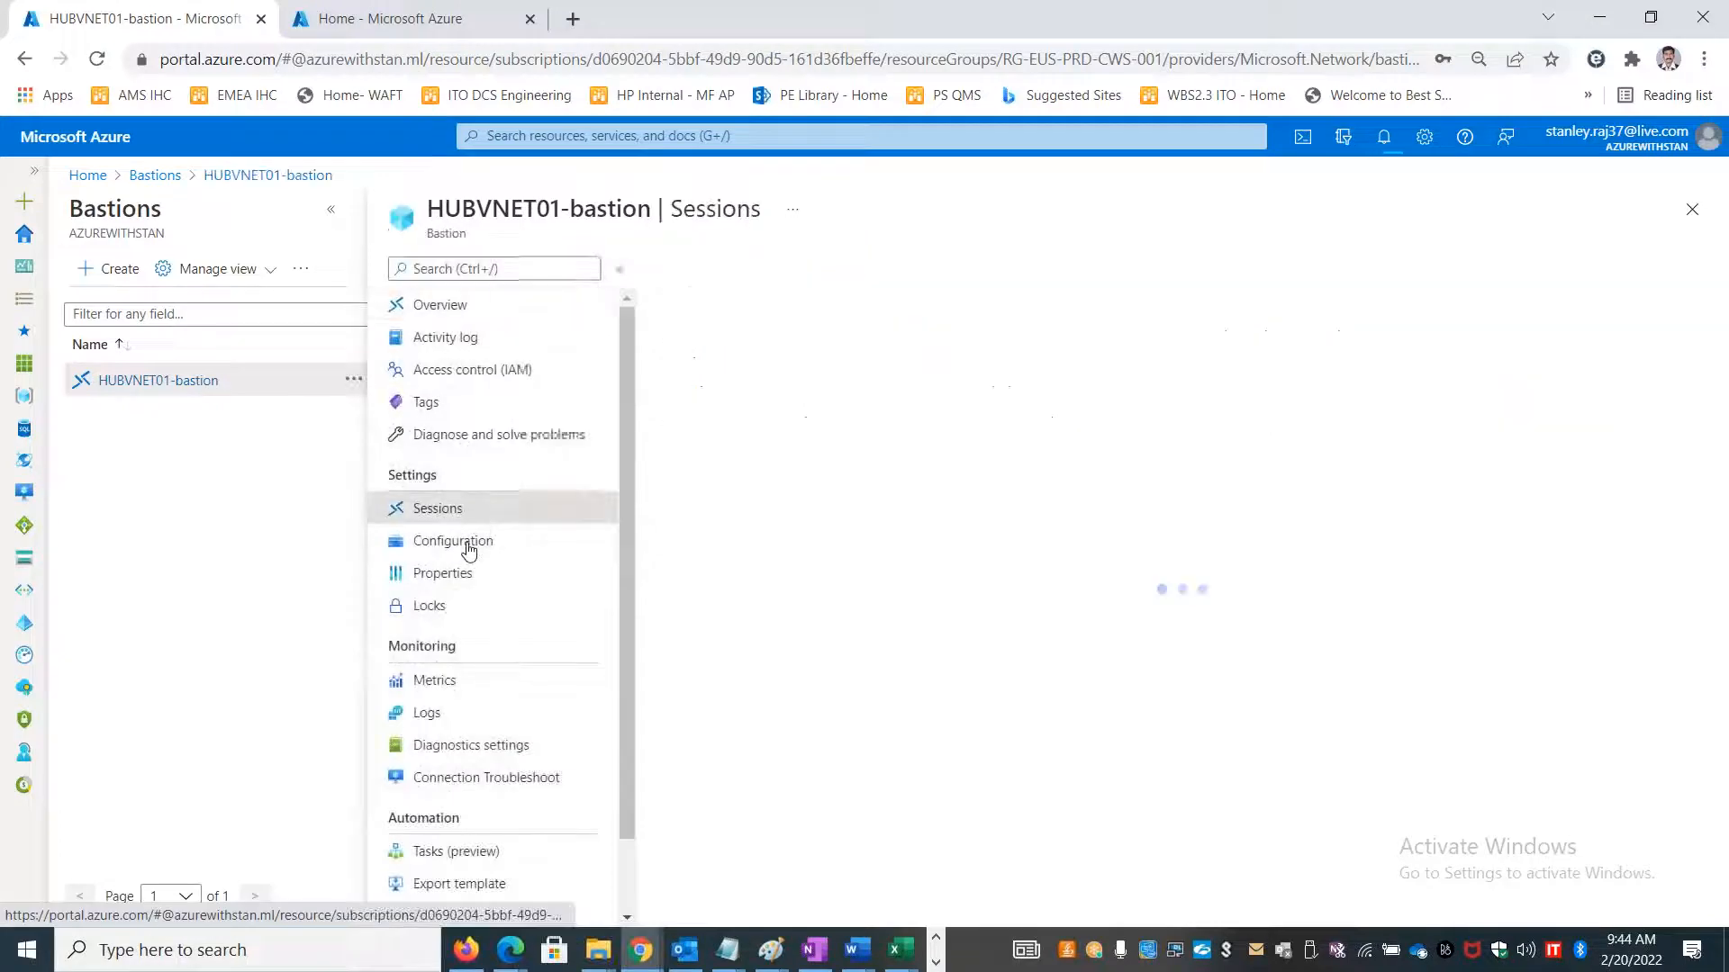
pyautogui.click(468, 550)
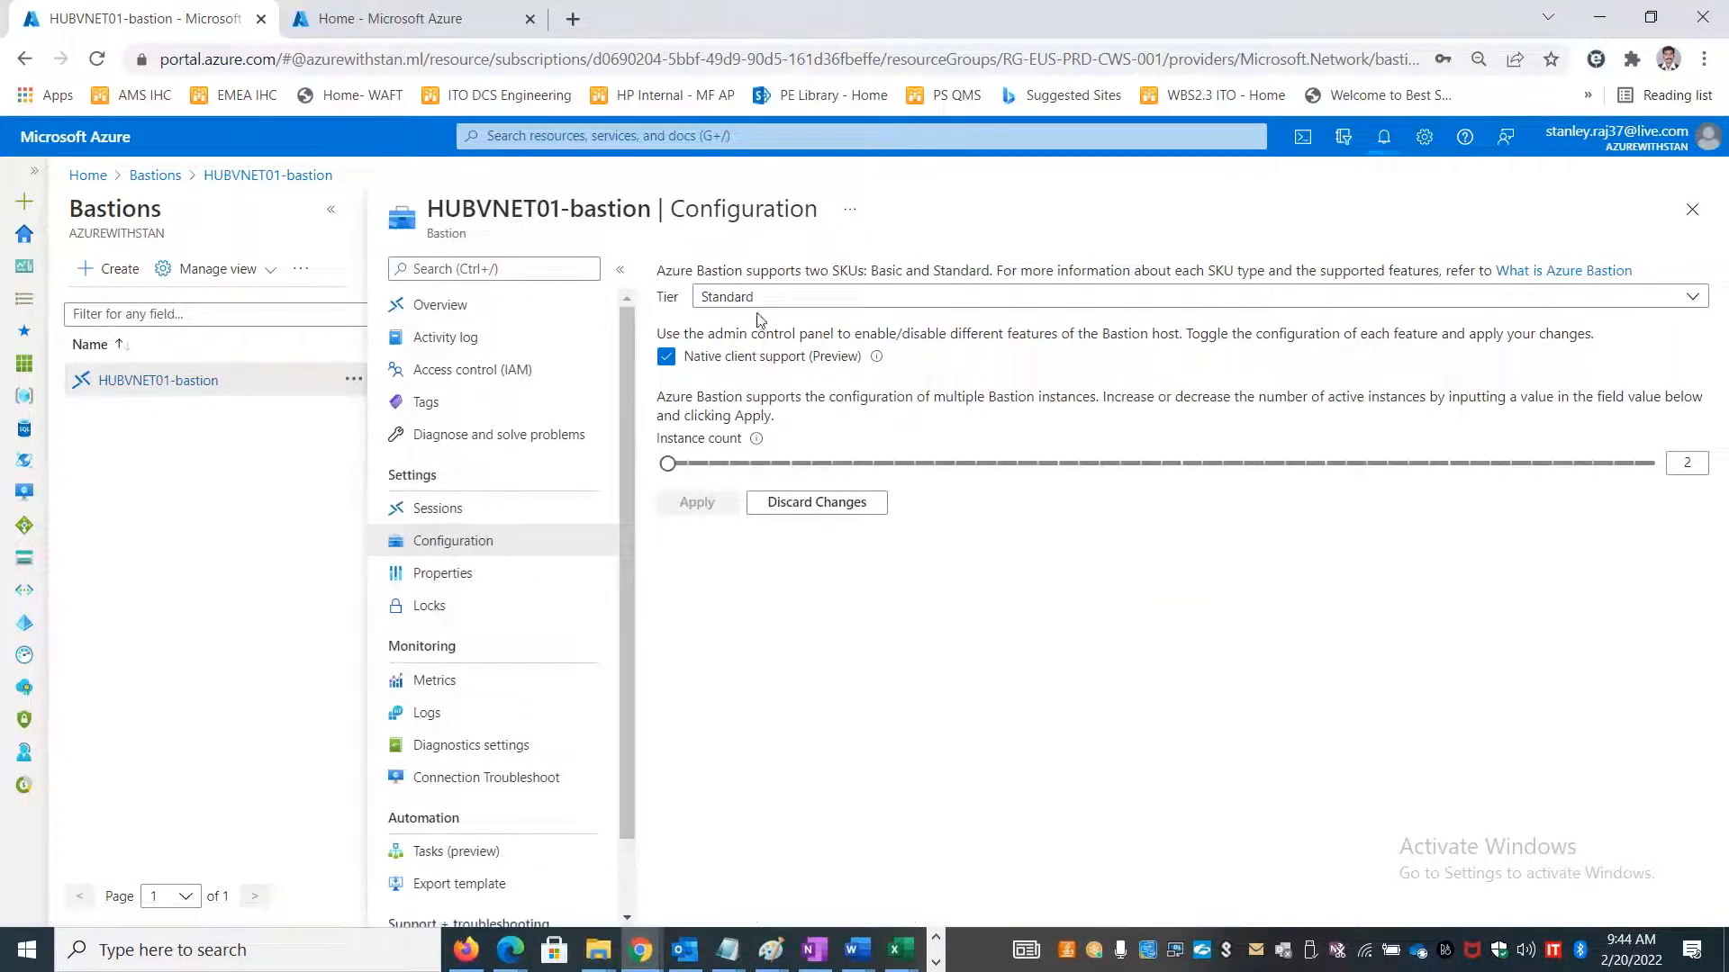
pyautogui.scroll(-2, 504, 504)
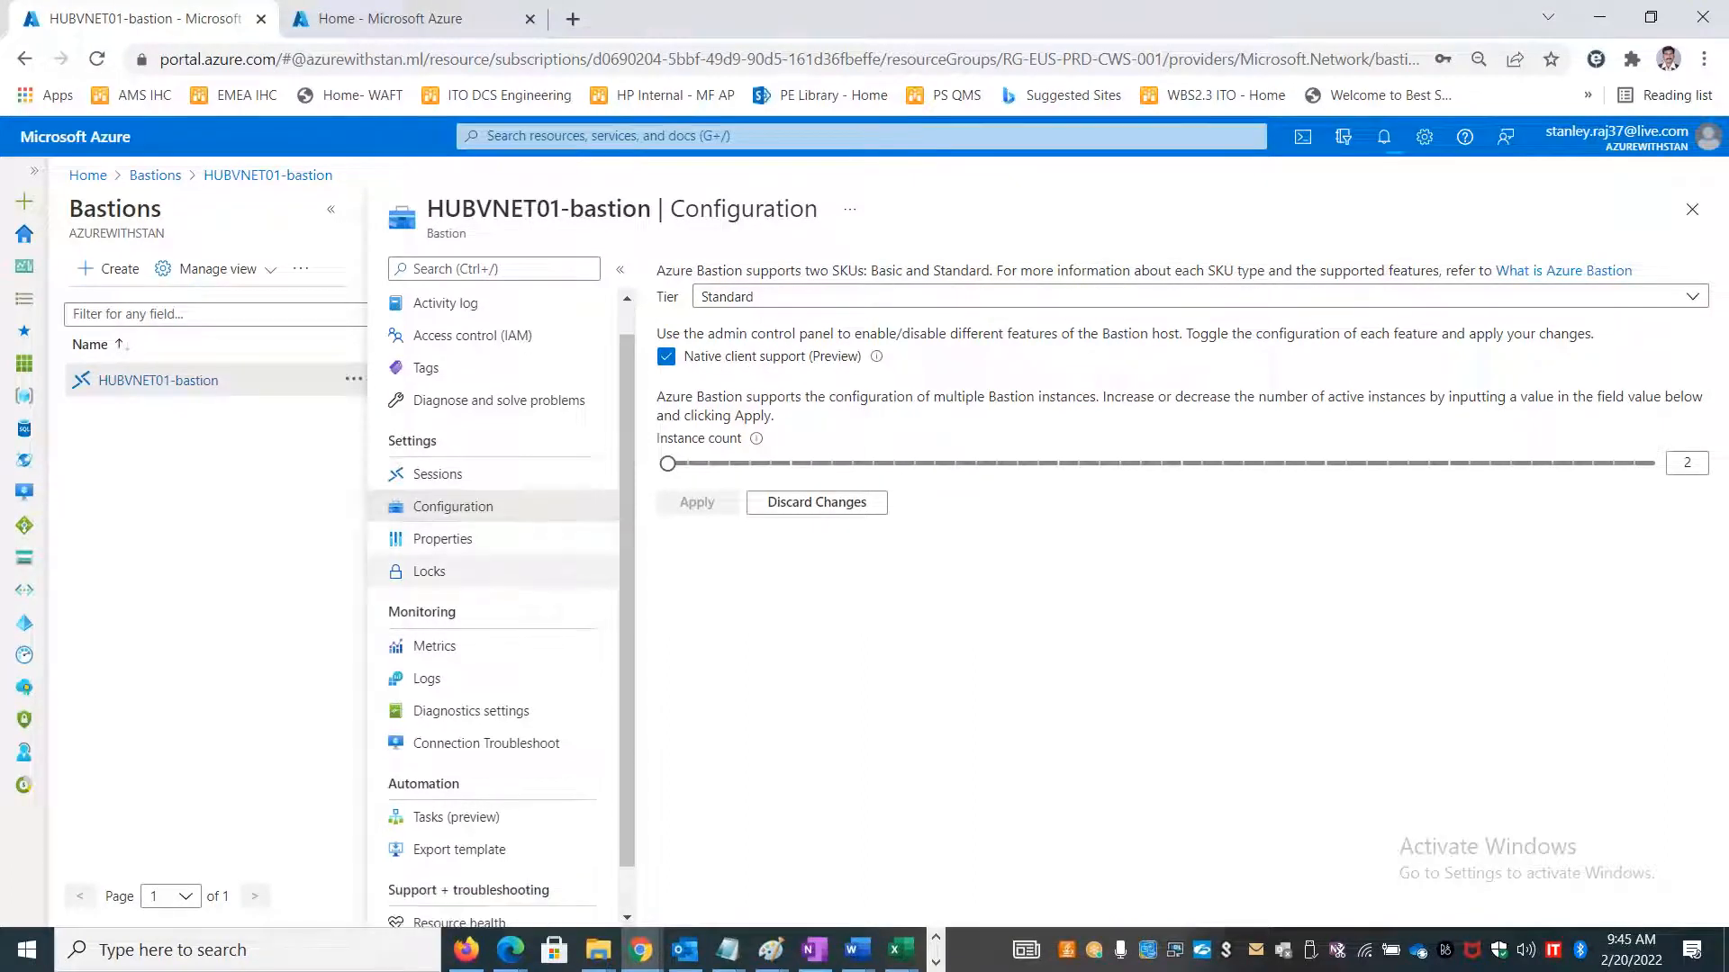
pyautogui.scroll(2, 490, 405)
pyautogui.click(477, 310)
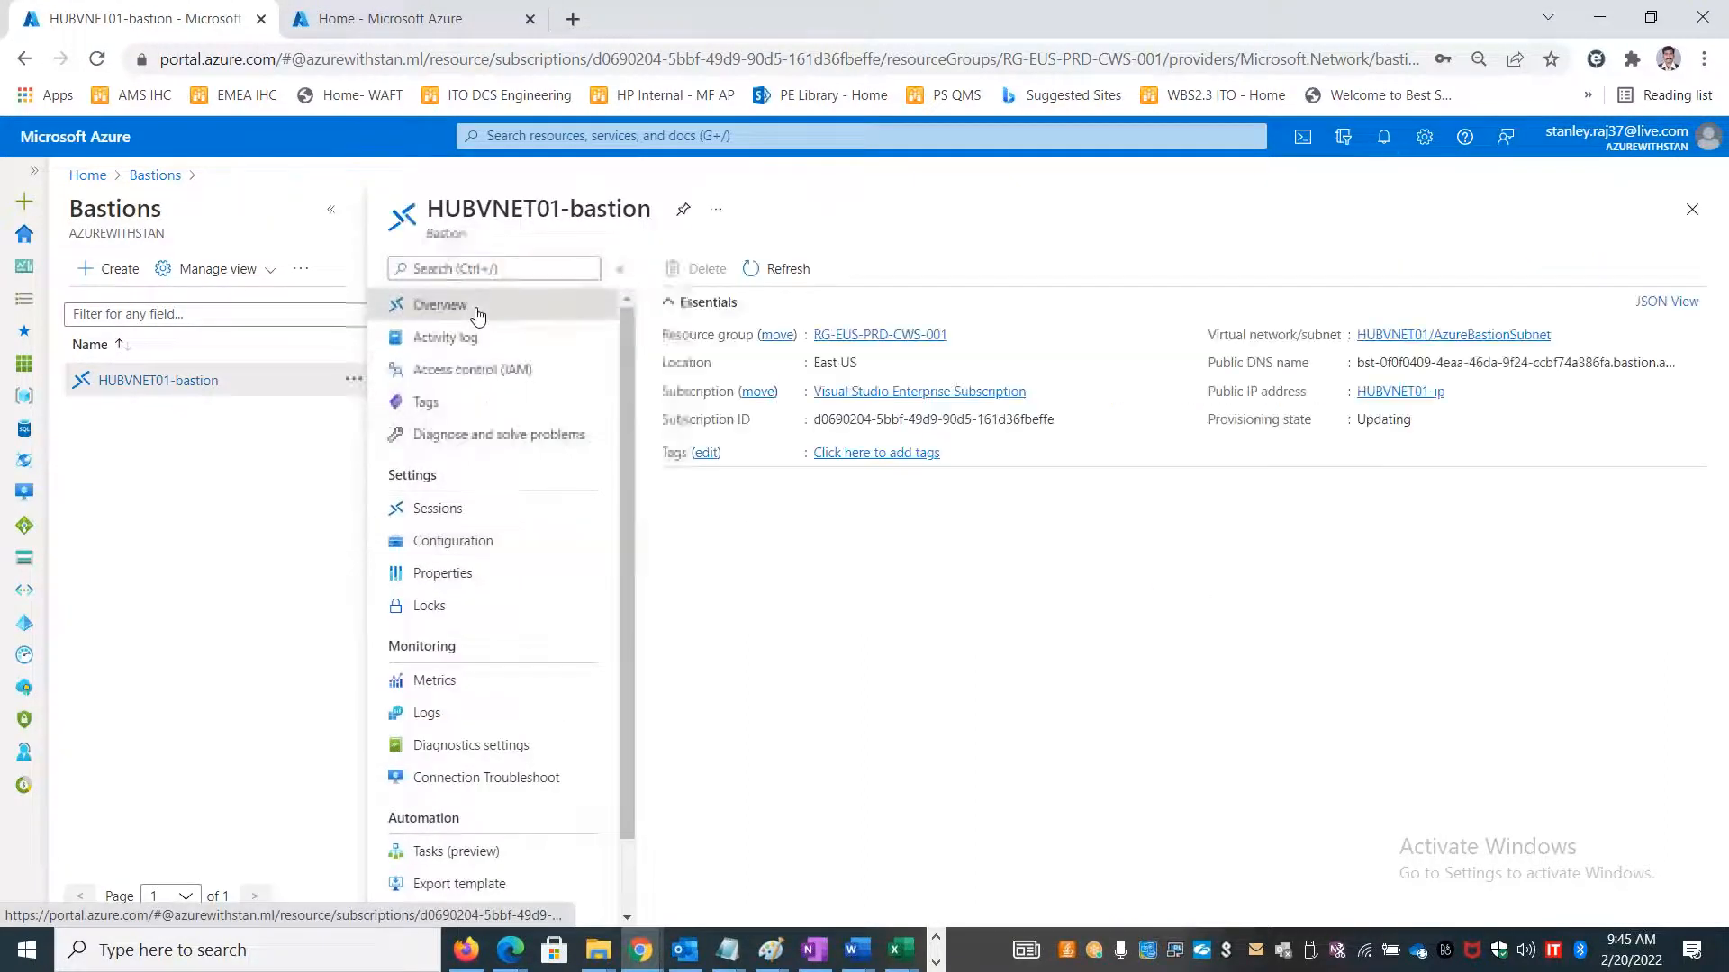
# Go through the Azure Home page to virtual machine vm001, open its Bastion page and highlight the provisioning status word in the notice.
pyautogui.click(1691, 209)
pyautogui.click(88, 174)
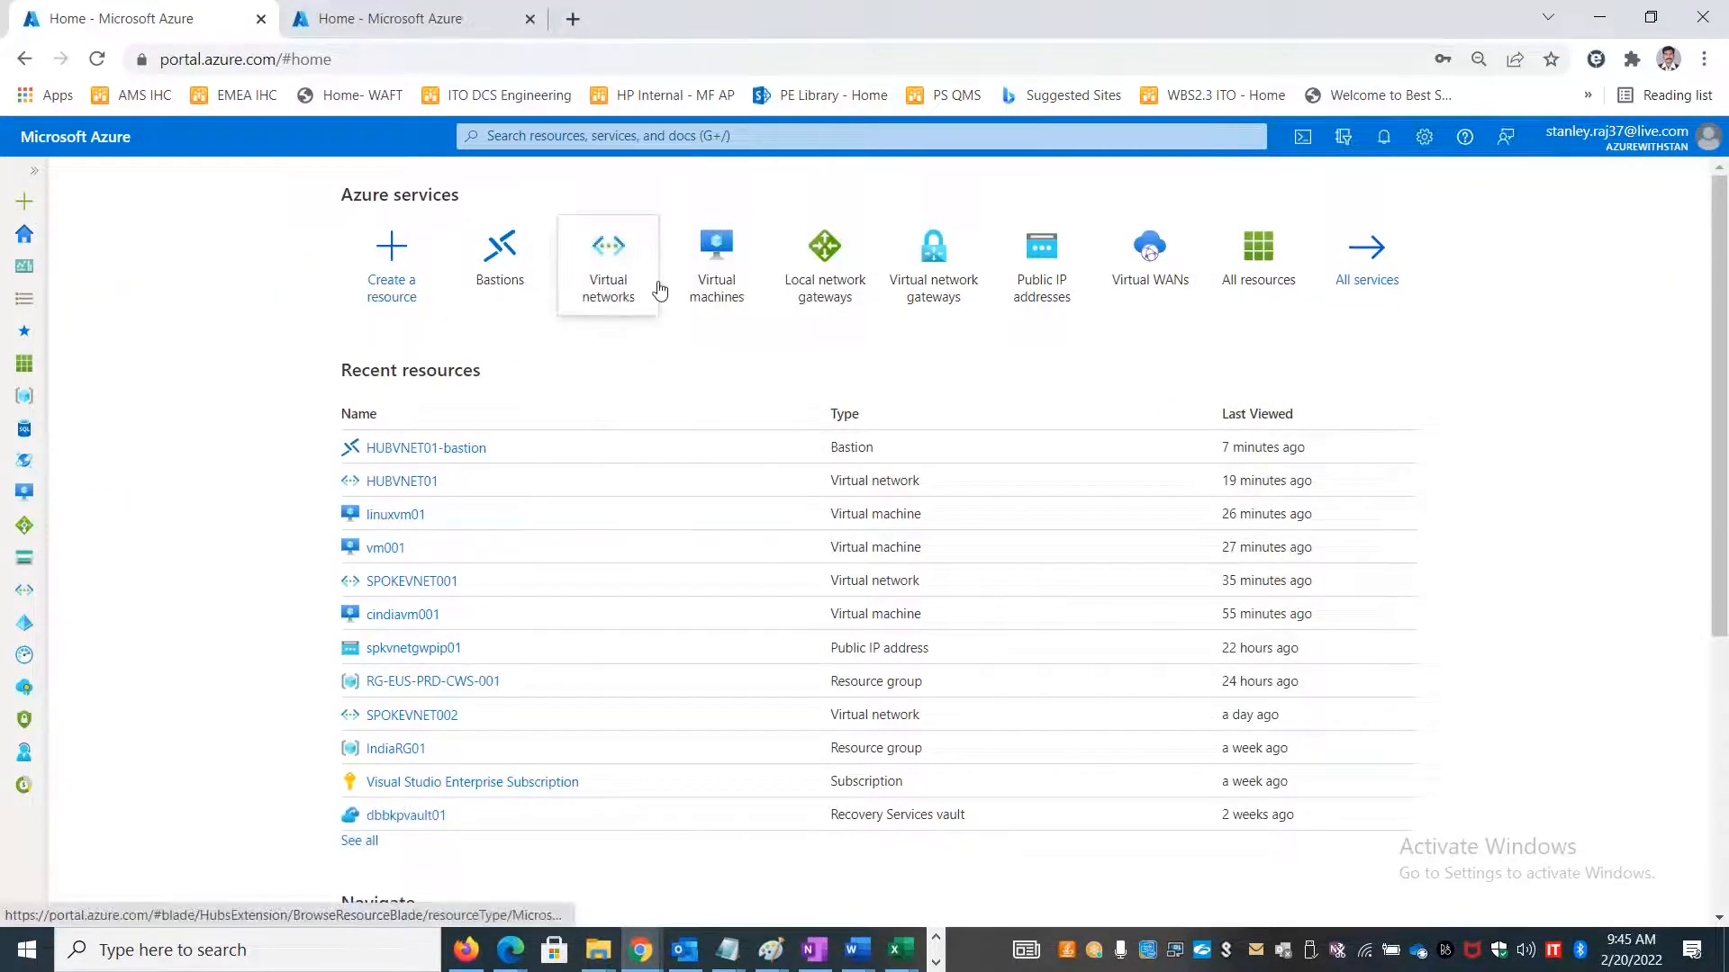
pyautogui.click(716, 279)
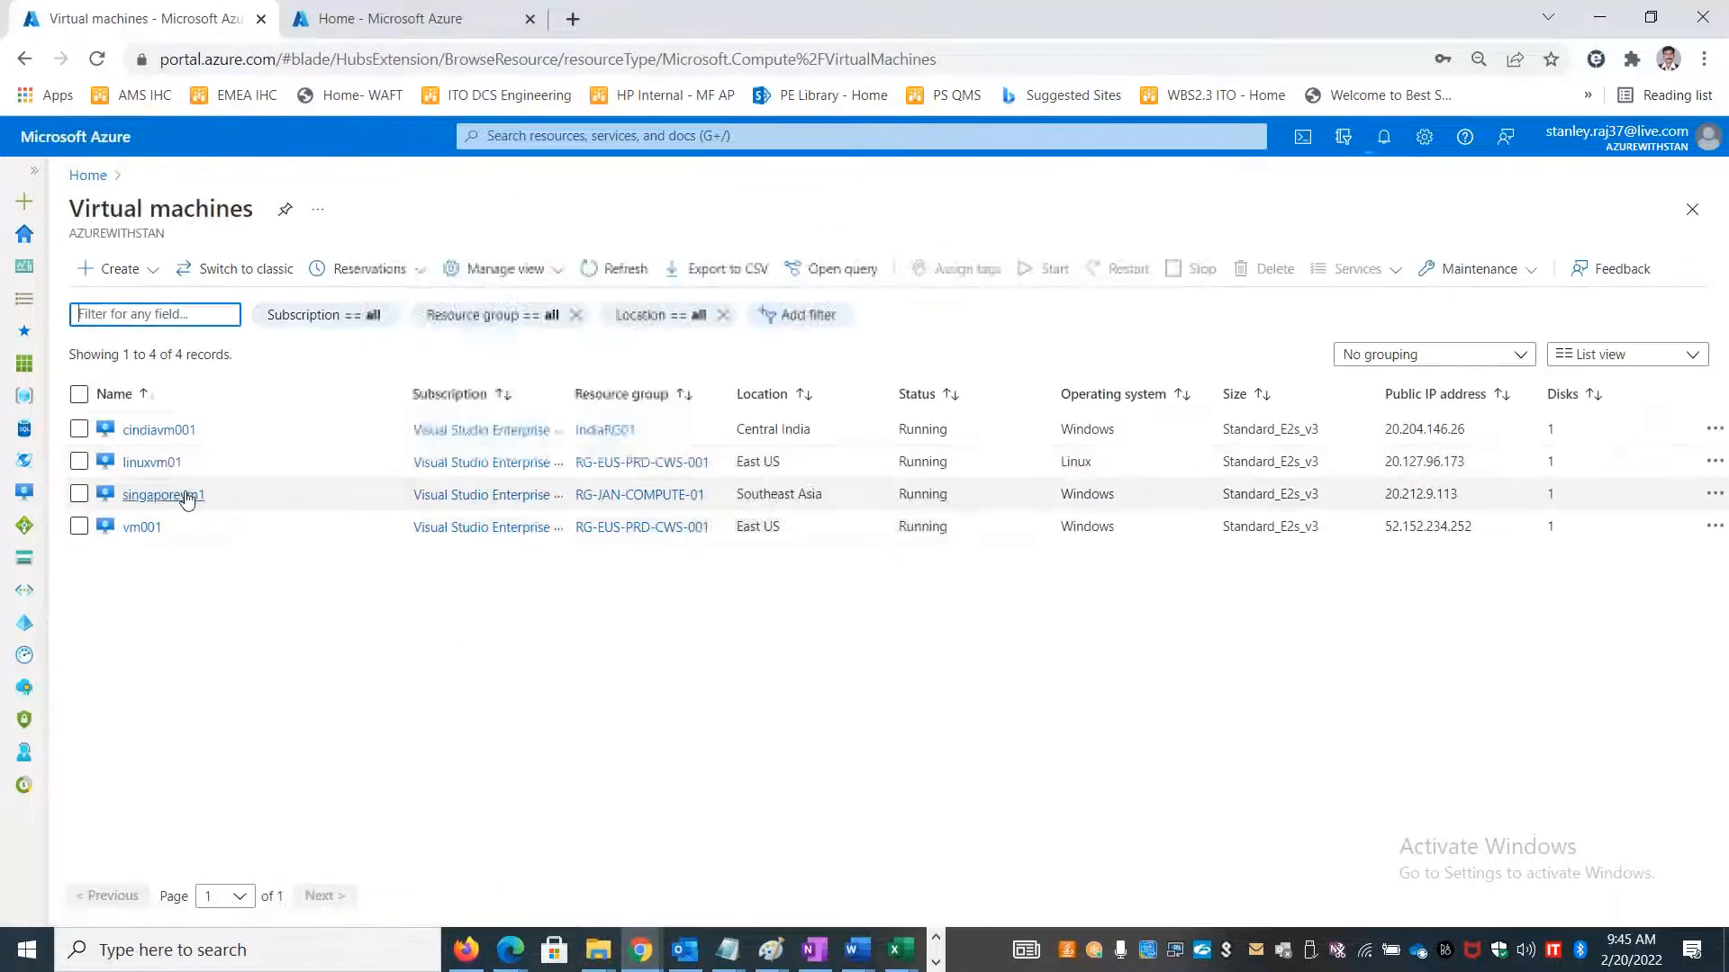
pyautogui.click(139, 528)
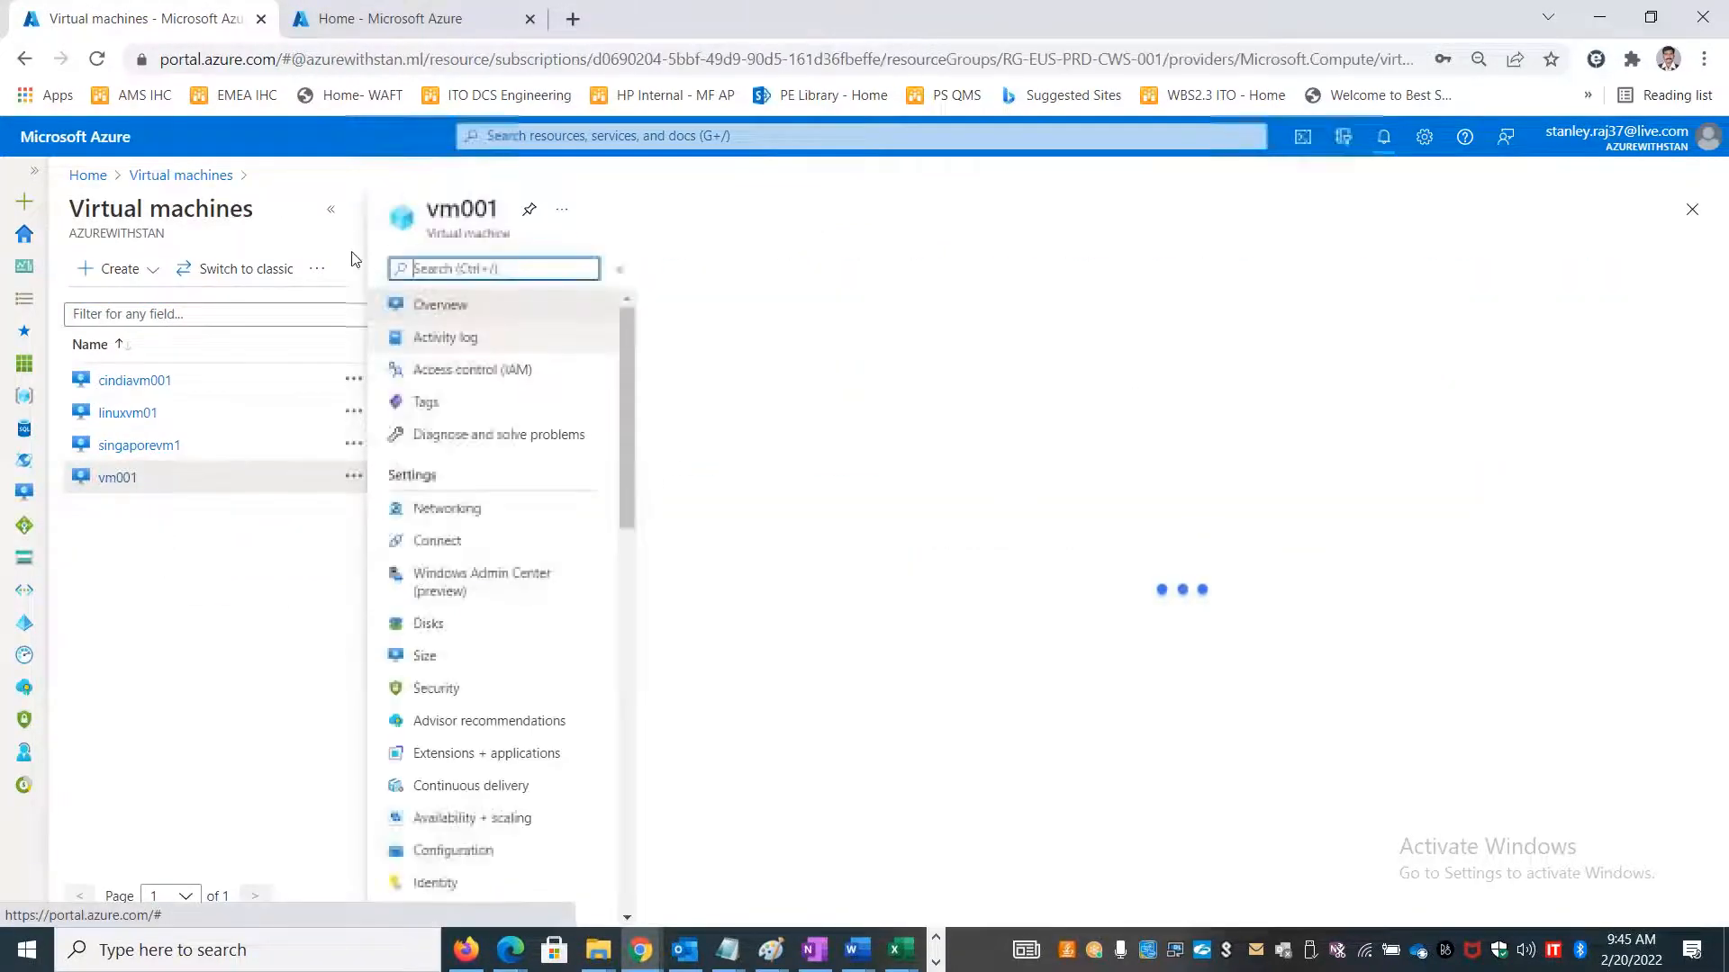
pyautogui.click(462, 277)
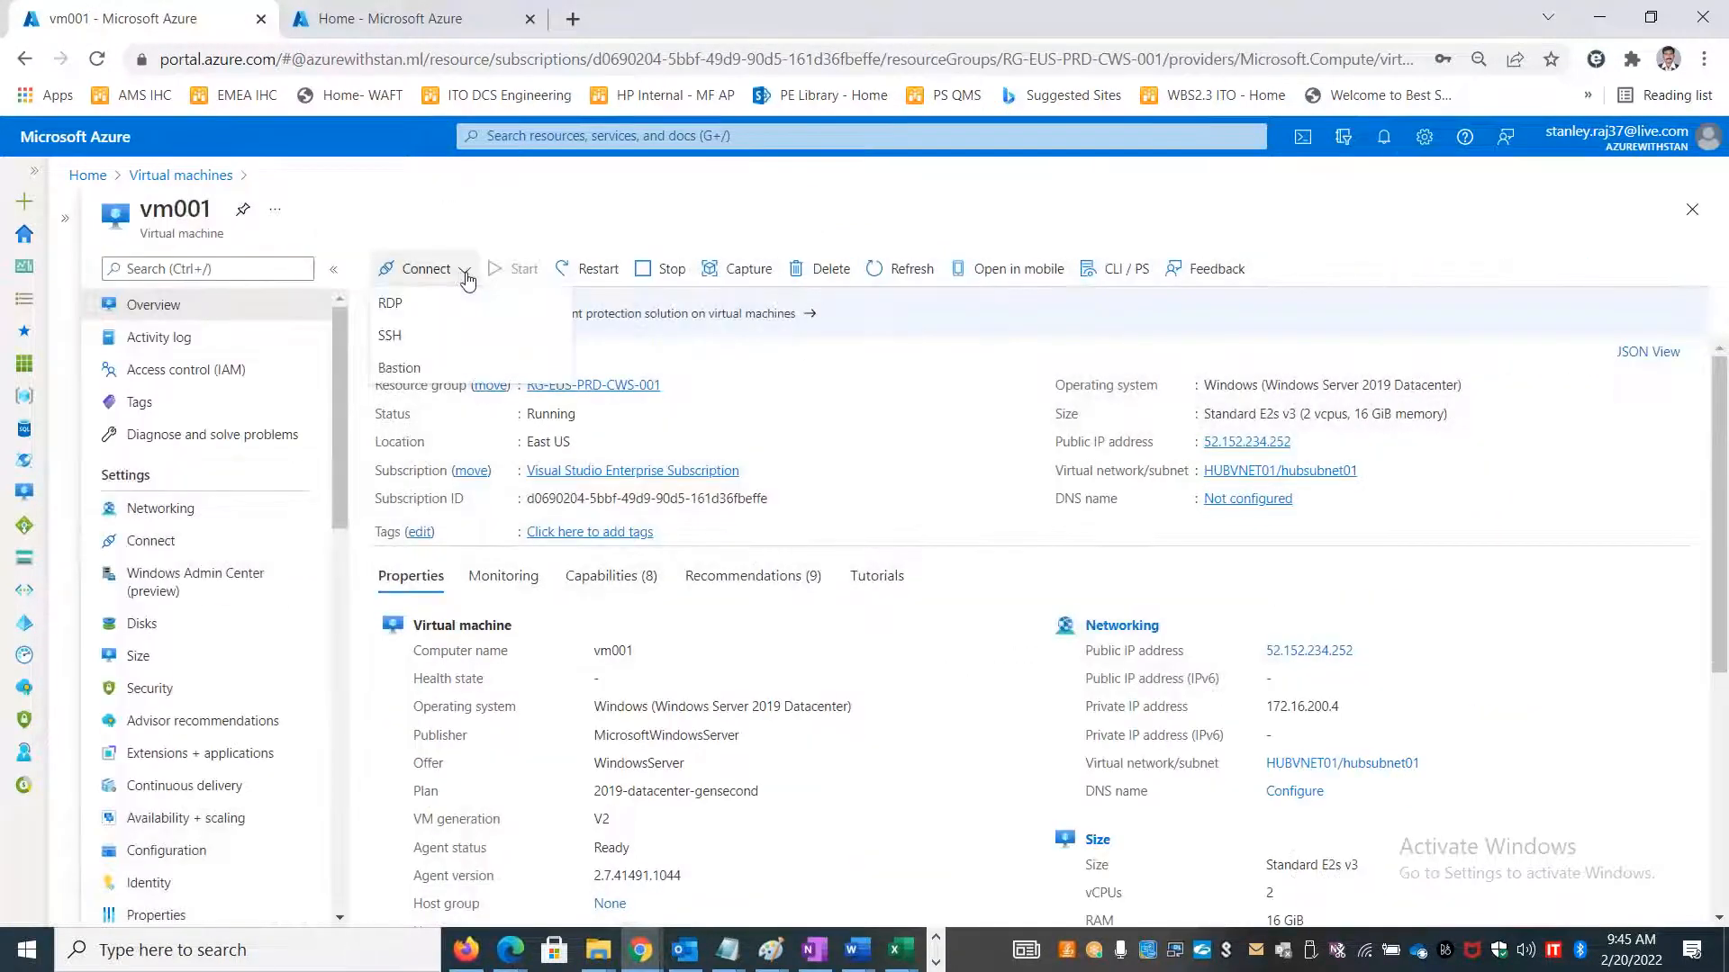
pyautogui.click(349, 466)
pyautogui.scroll(-4, 329, 563)
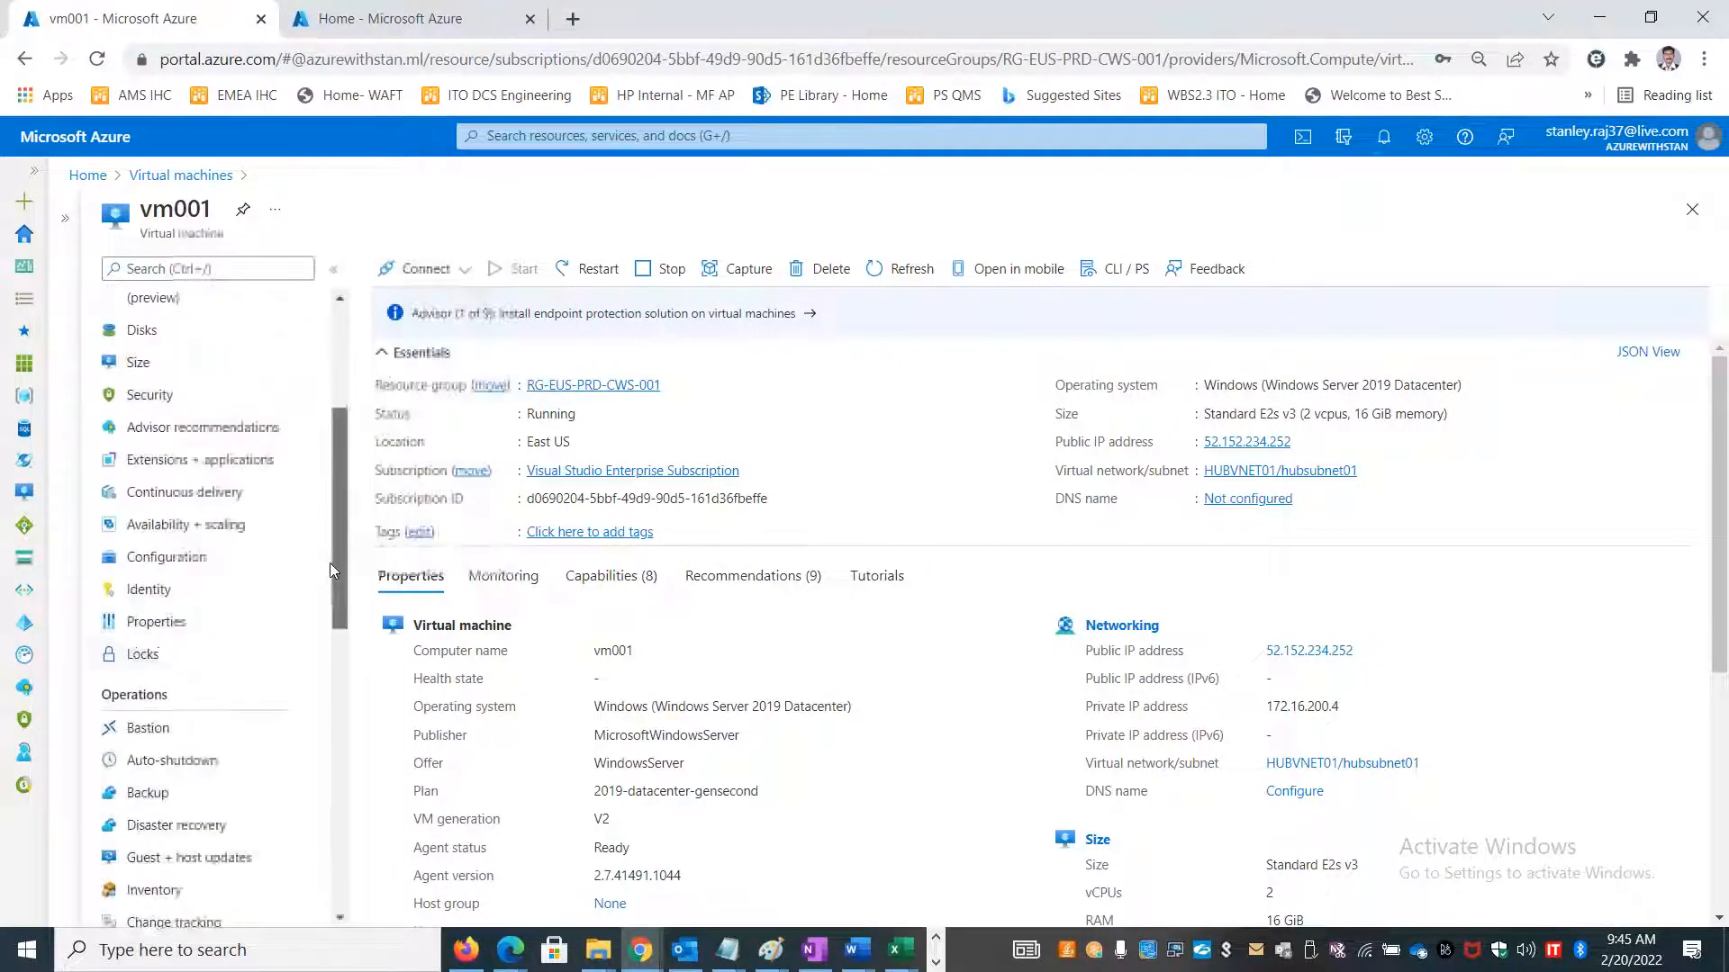
pyautogui.click(171, 668)
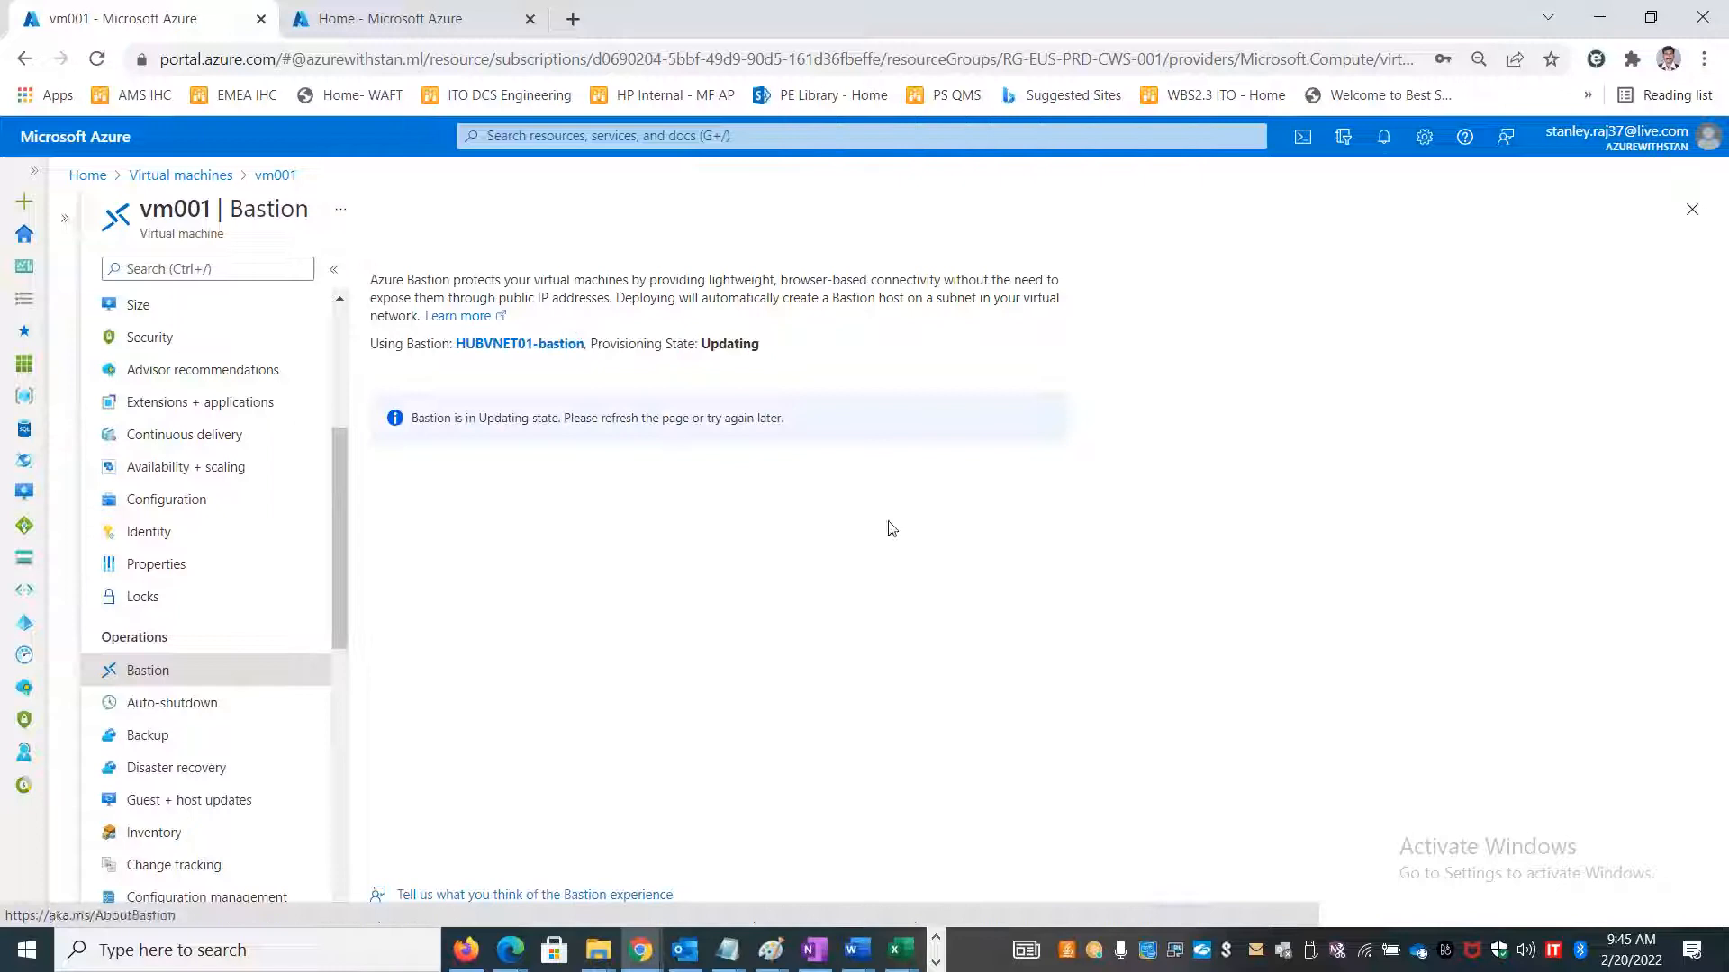
pyautogui.doubleClick(505, 419)
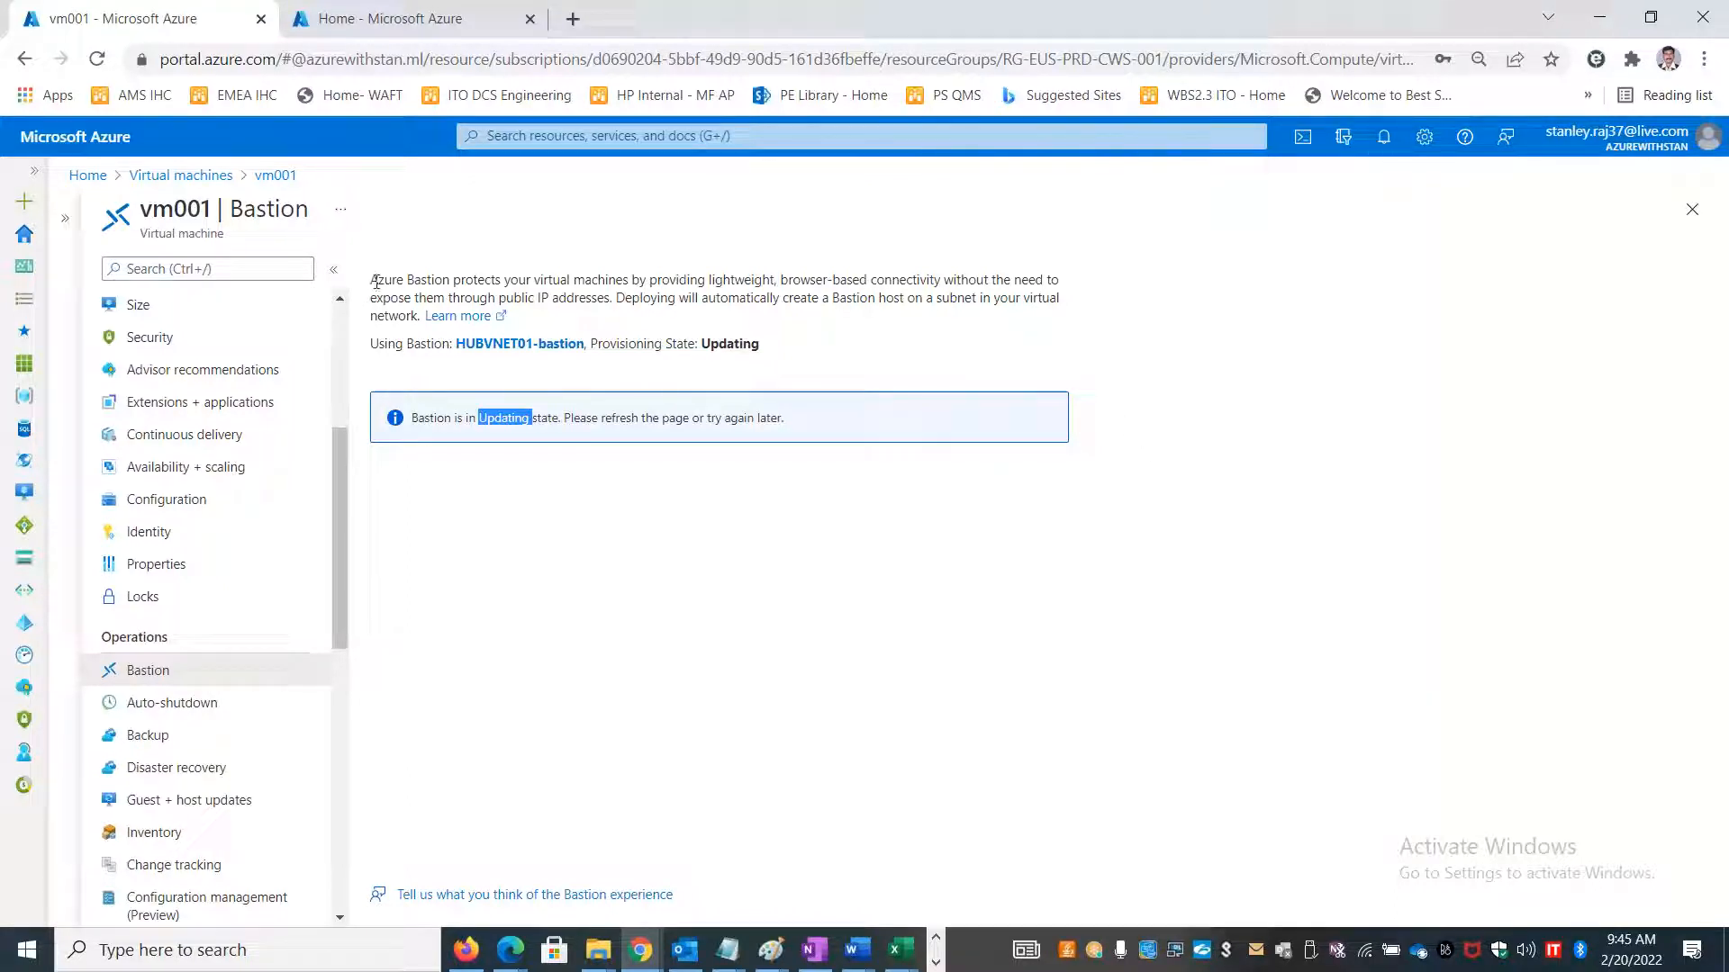
pyautogui.moveTo(377, 282)
pyautogui.mouseDown()
pyautogui.moveTo(416, 320)
pyautogui.moveTo(364, 275)
pyautogui.mouseUp()
# Return to the Book5 workbook and bold "lightweight, browser-based connectivity" within the Azure Bastion description in A12.
pyautogui.hotkey('alt', 'Tab')
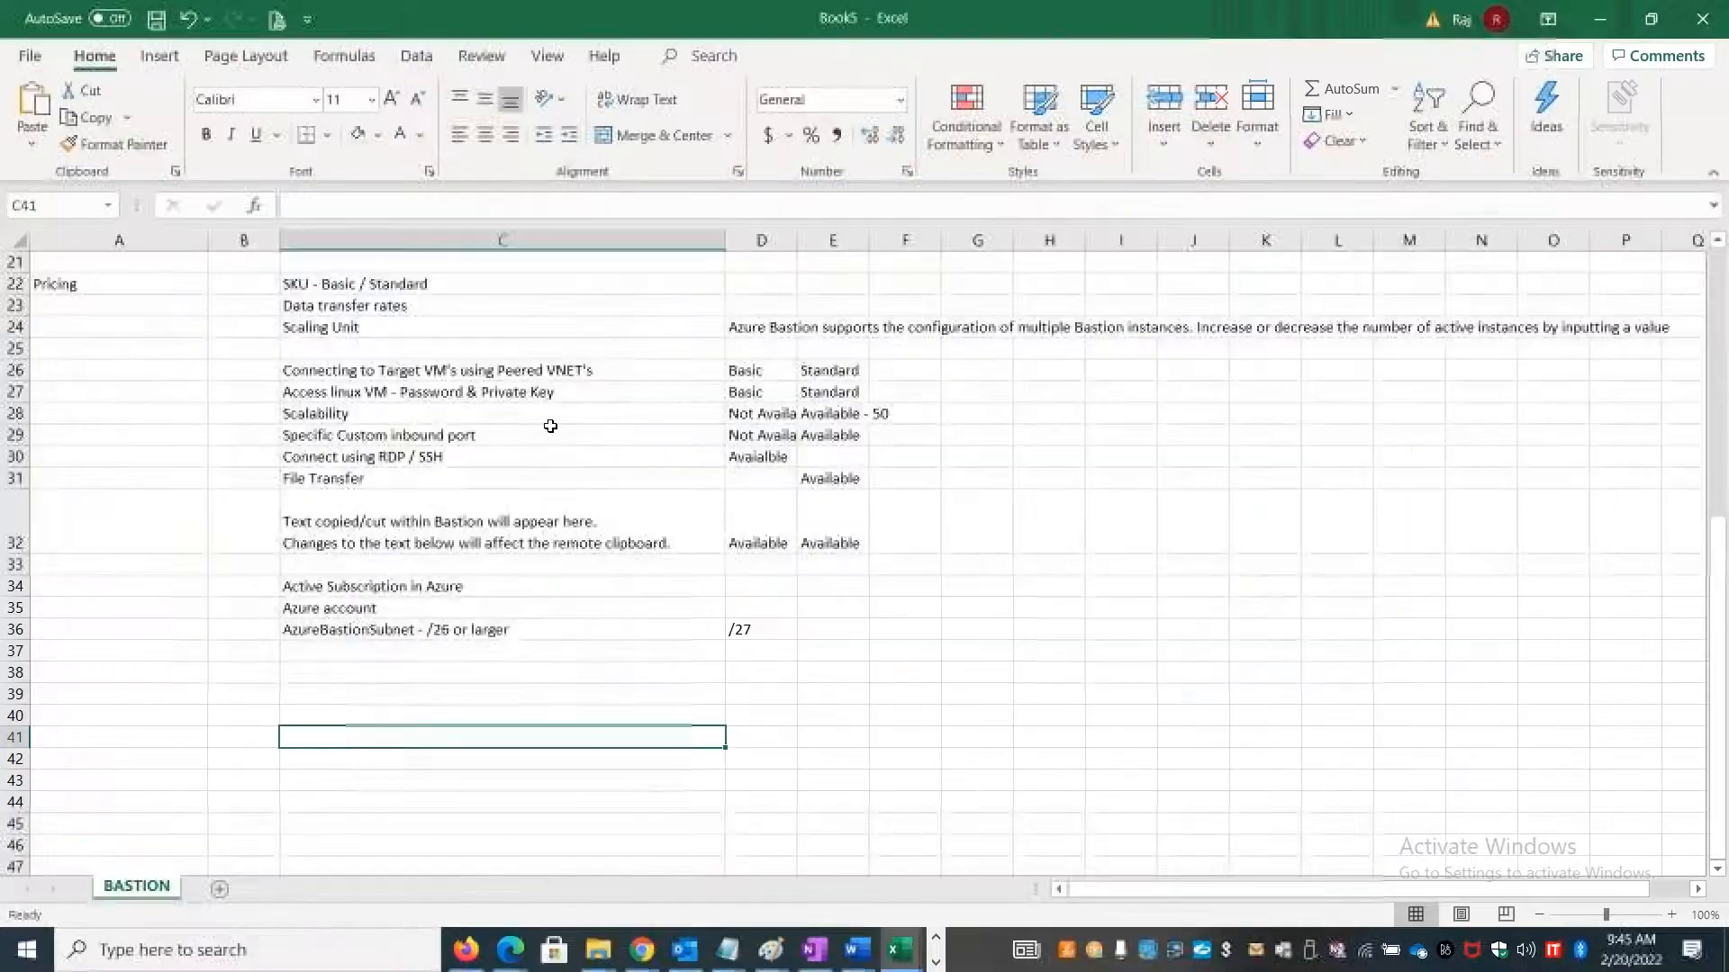
pyautogui.scroll(7, 571, 486)
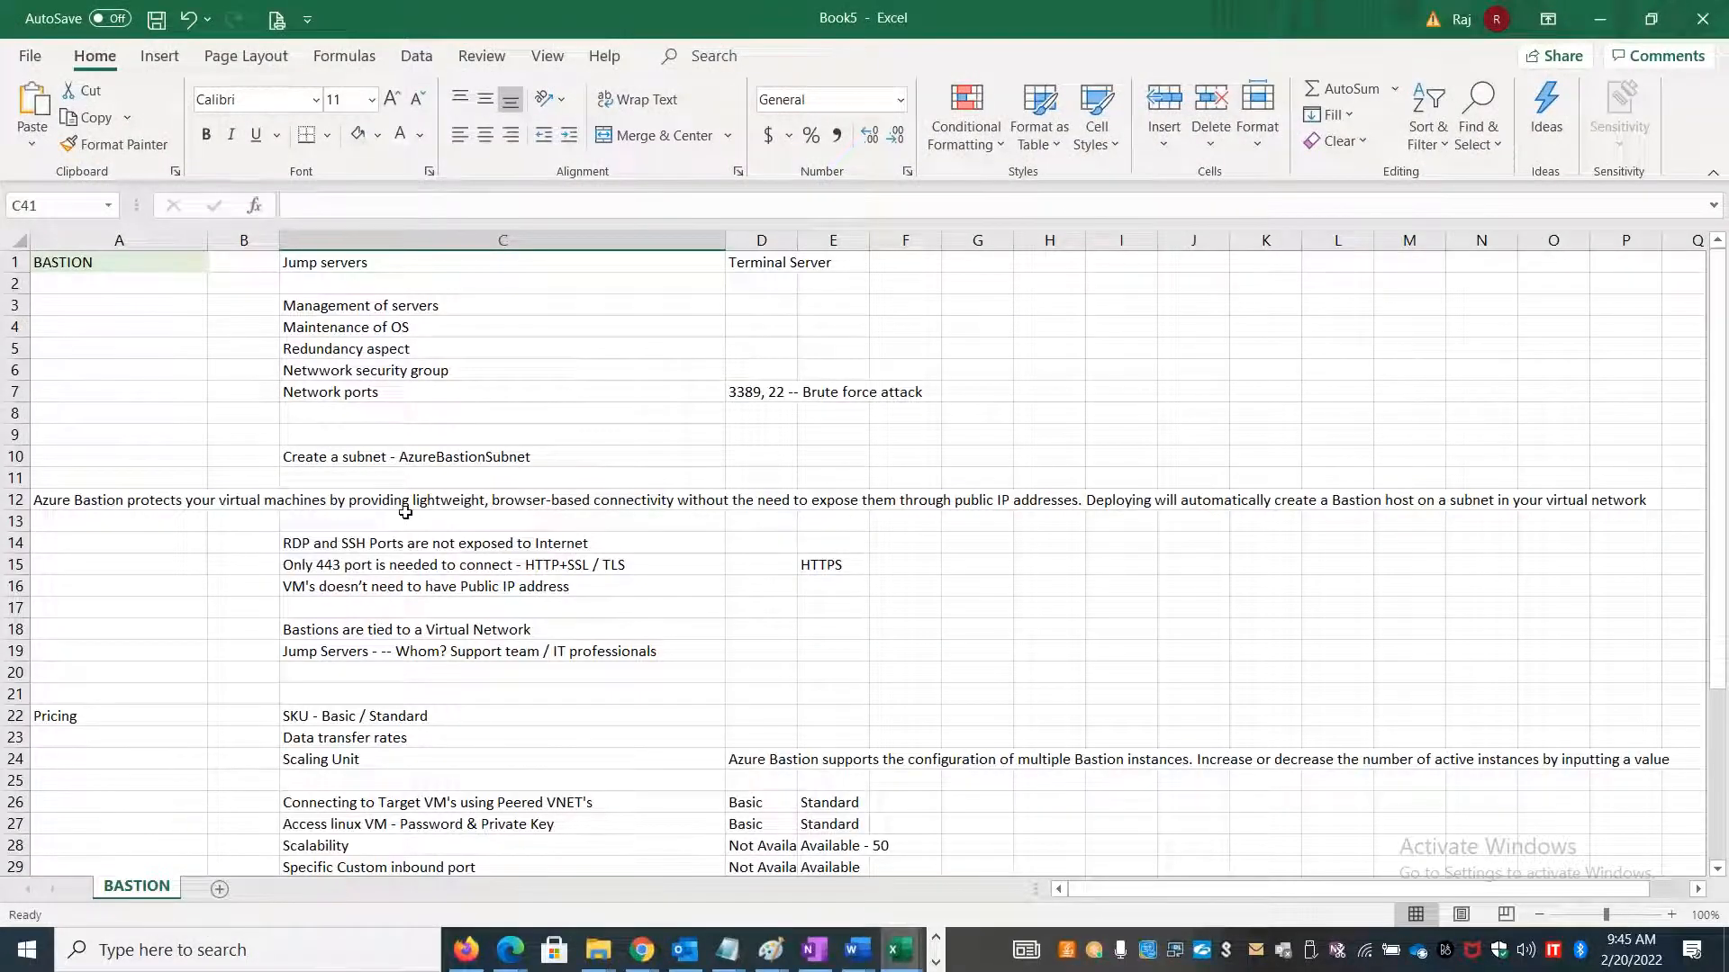
pyautogui.click(108, 498)
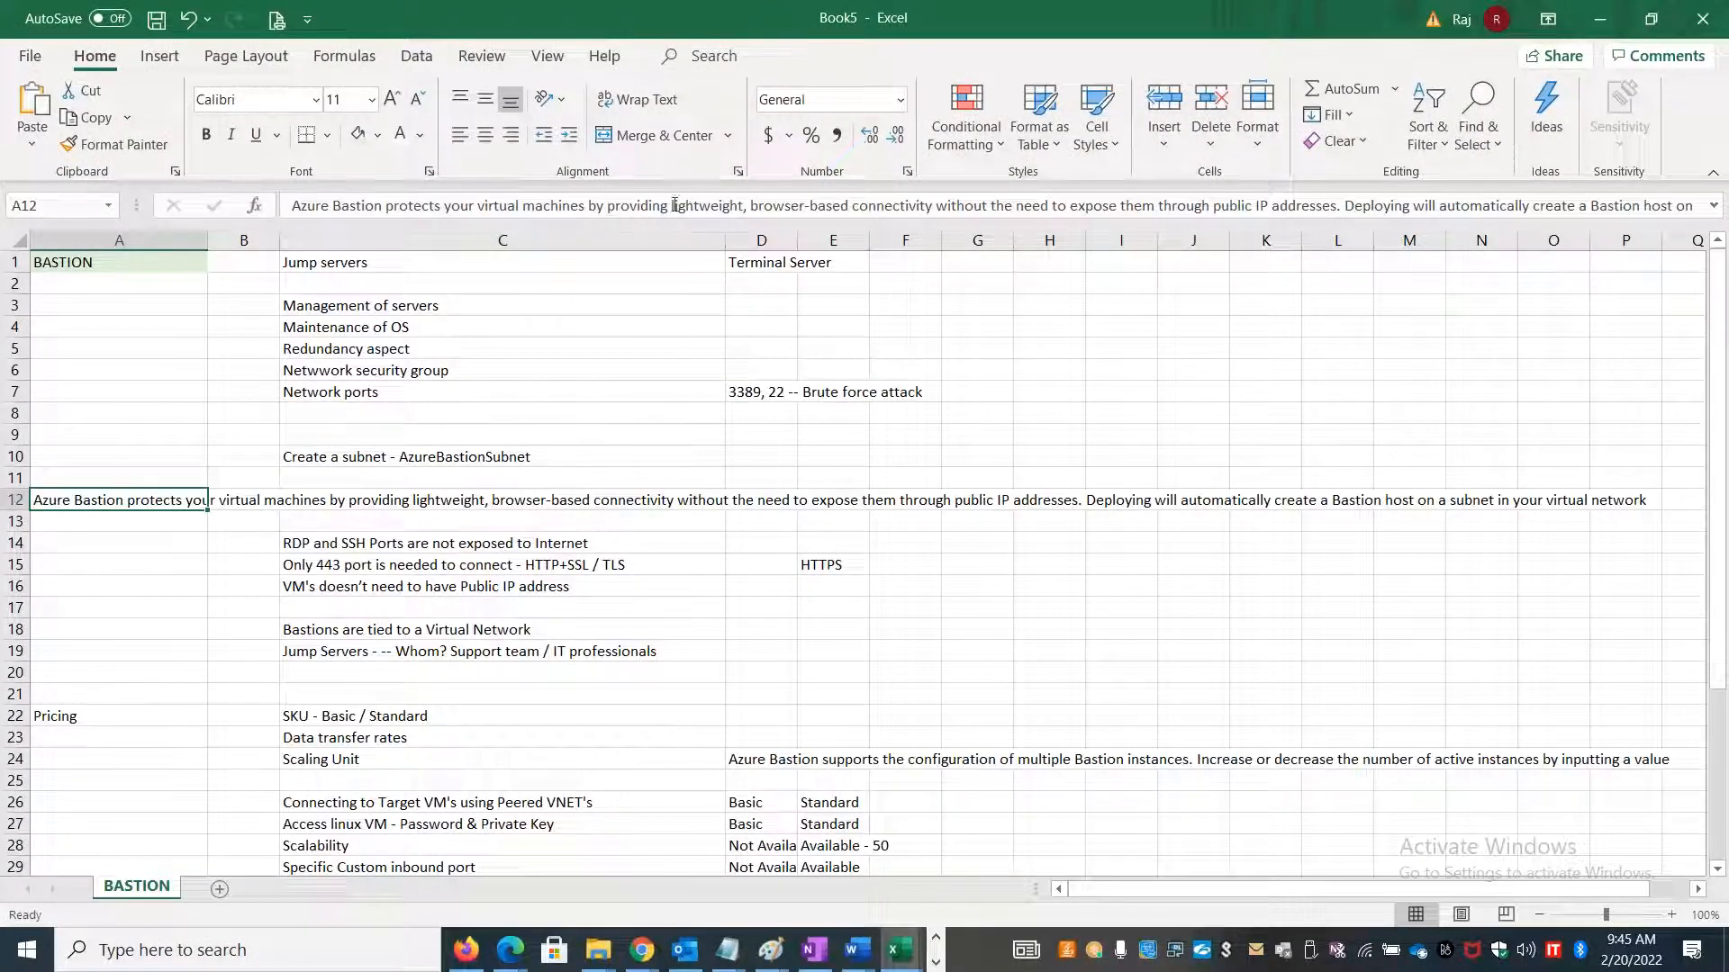
pyautogui.moveTo(672, 205); pyautogui.dragTo(937, 201)
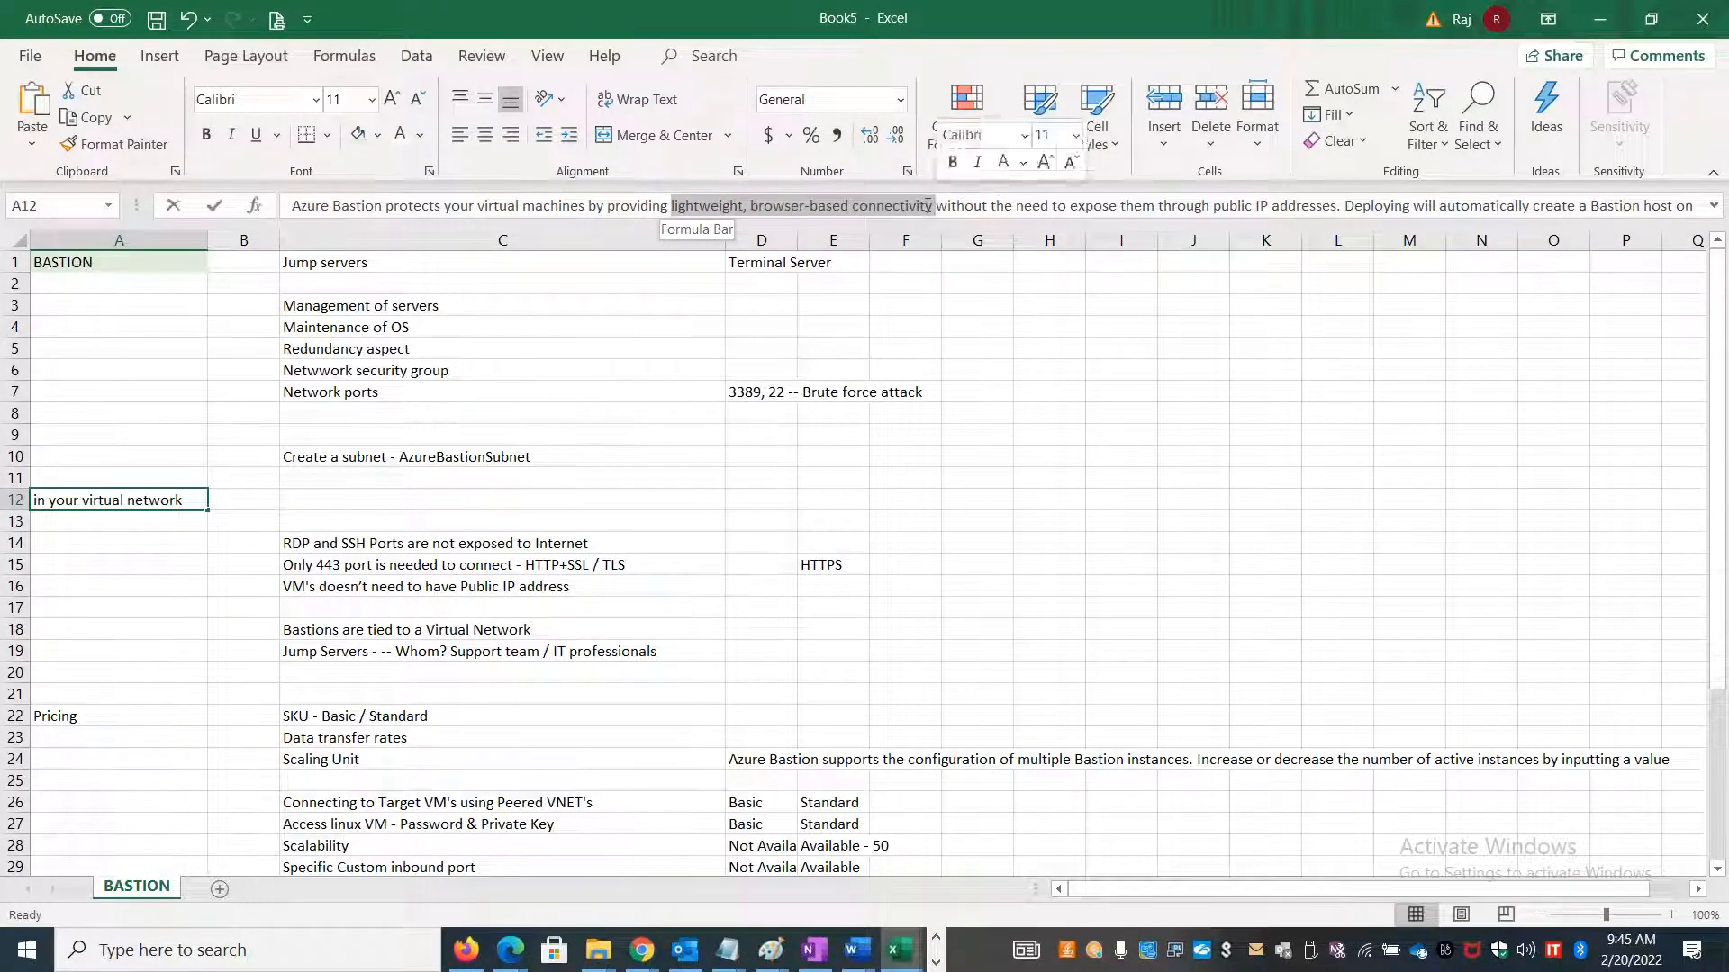
pyautogui.hotkey('ctrl', 'b')
pyautogui.click(936, 961)
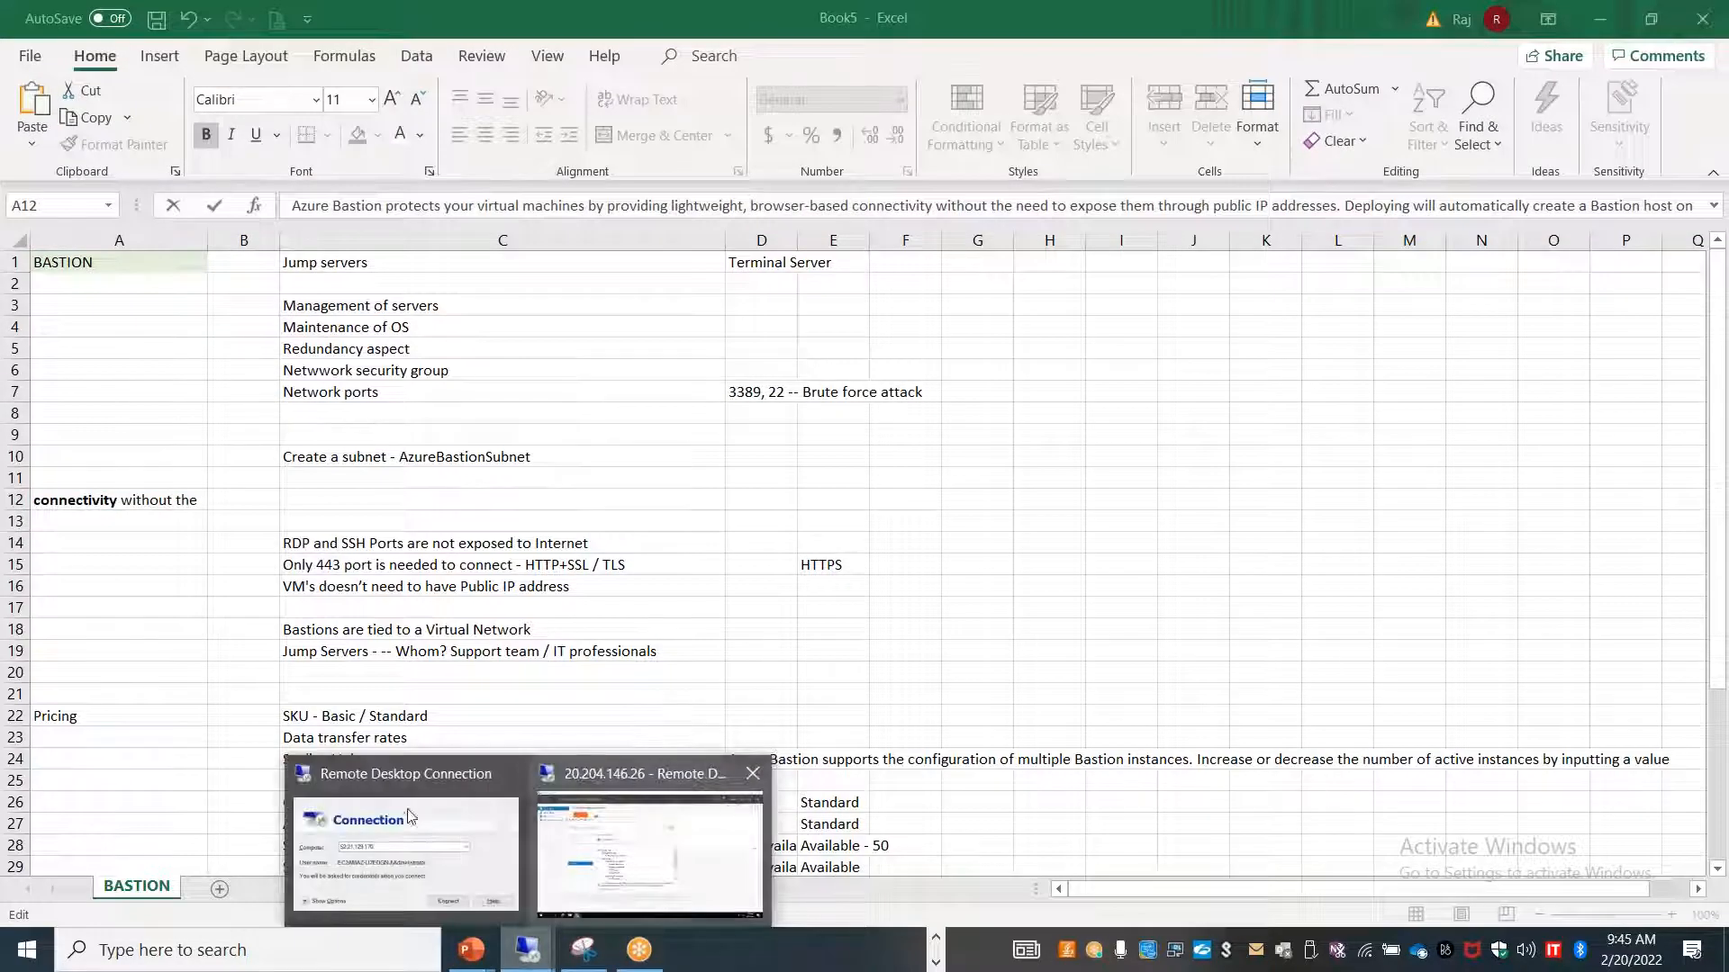
pyautogui.moveTo(420, 814)
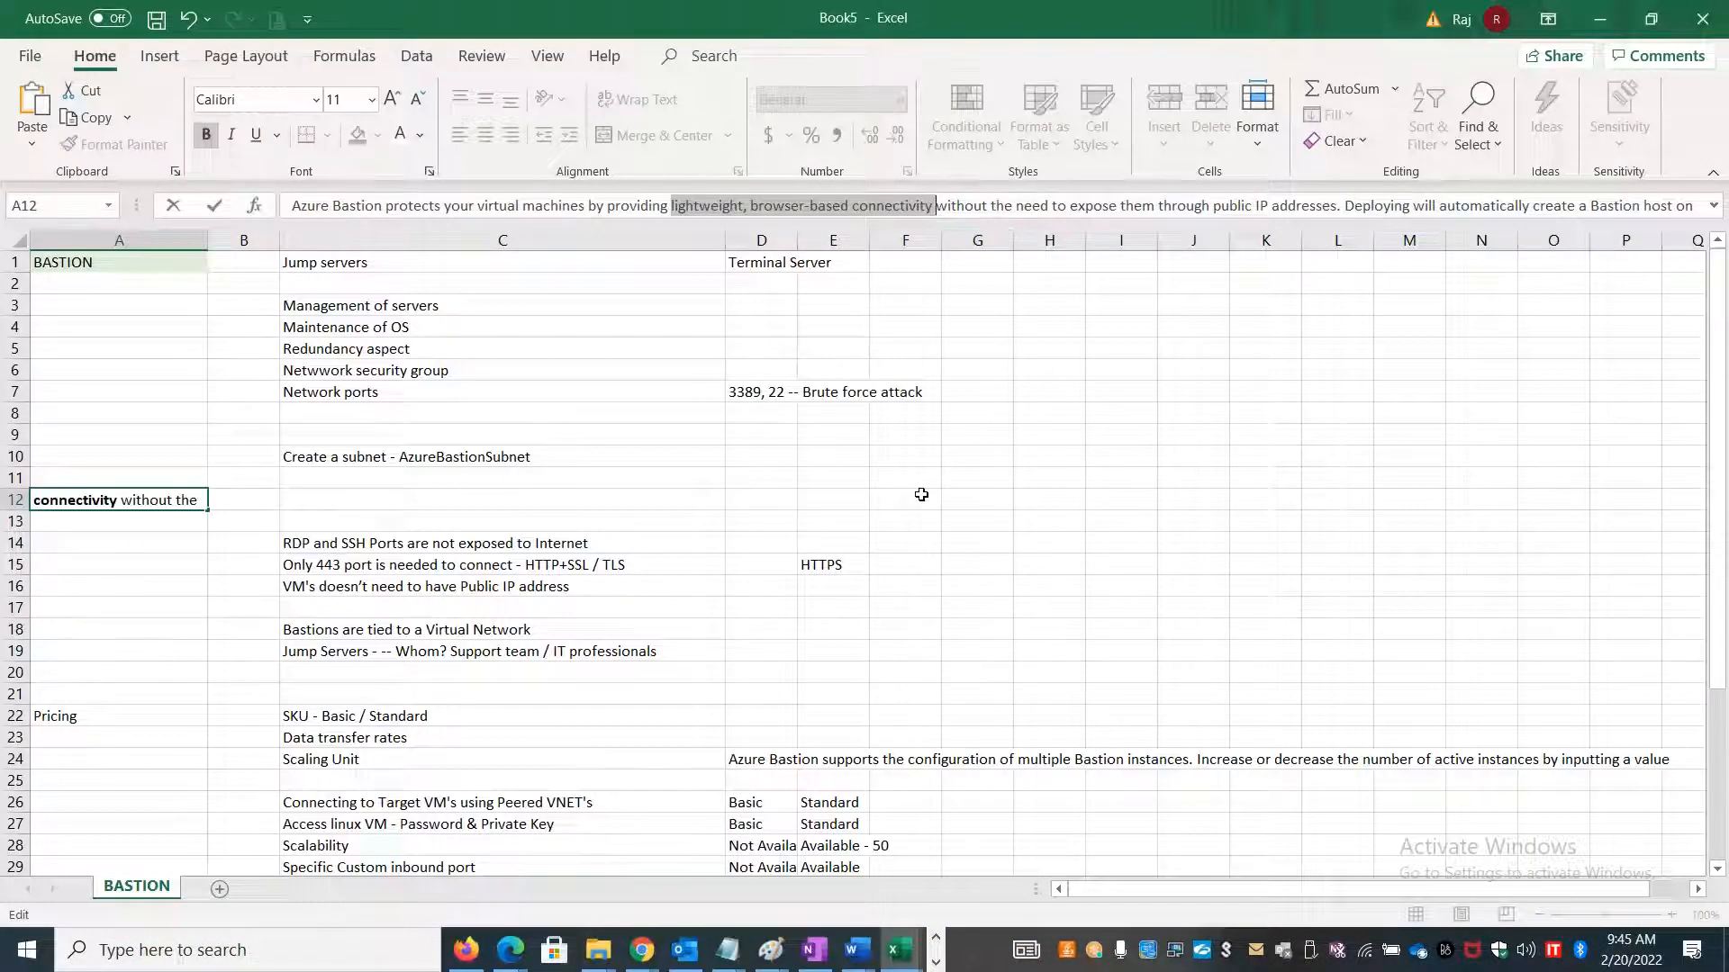
# Move the sentence "Deploying will automatically create a Bastion host on a subnet in your virtual network" from the A12 description to C13.
pyautogui.click(920, 496)
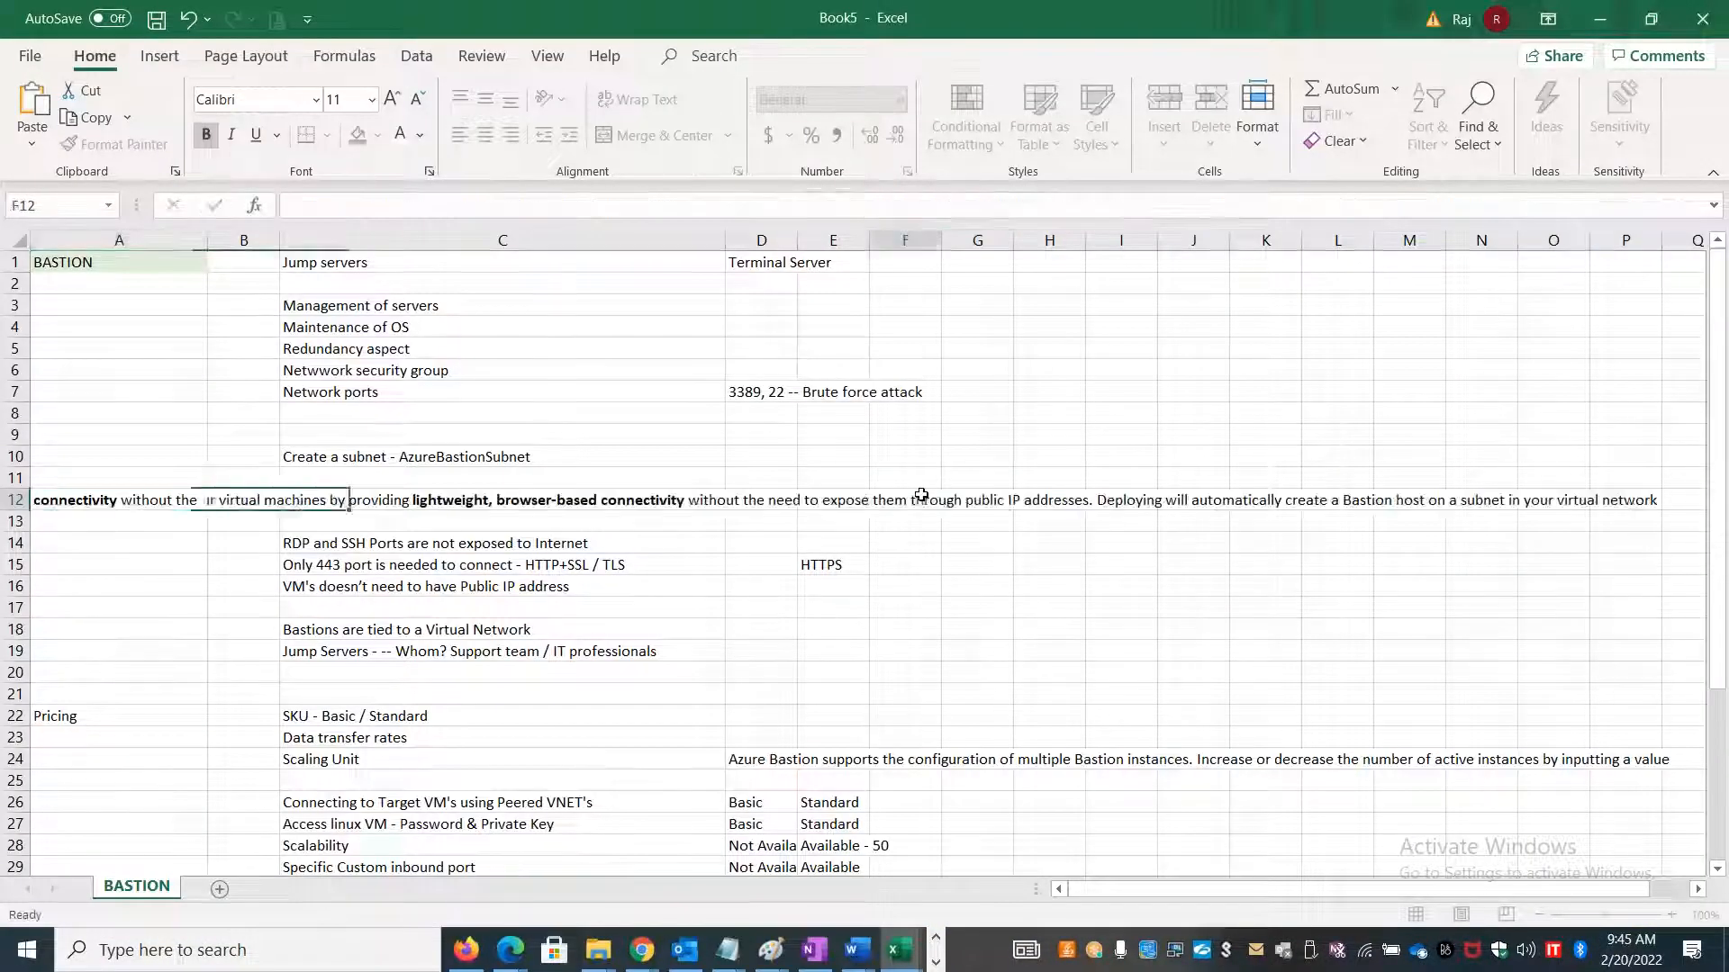
pyautogui.click(688, 499)
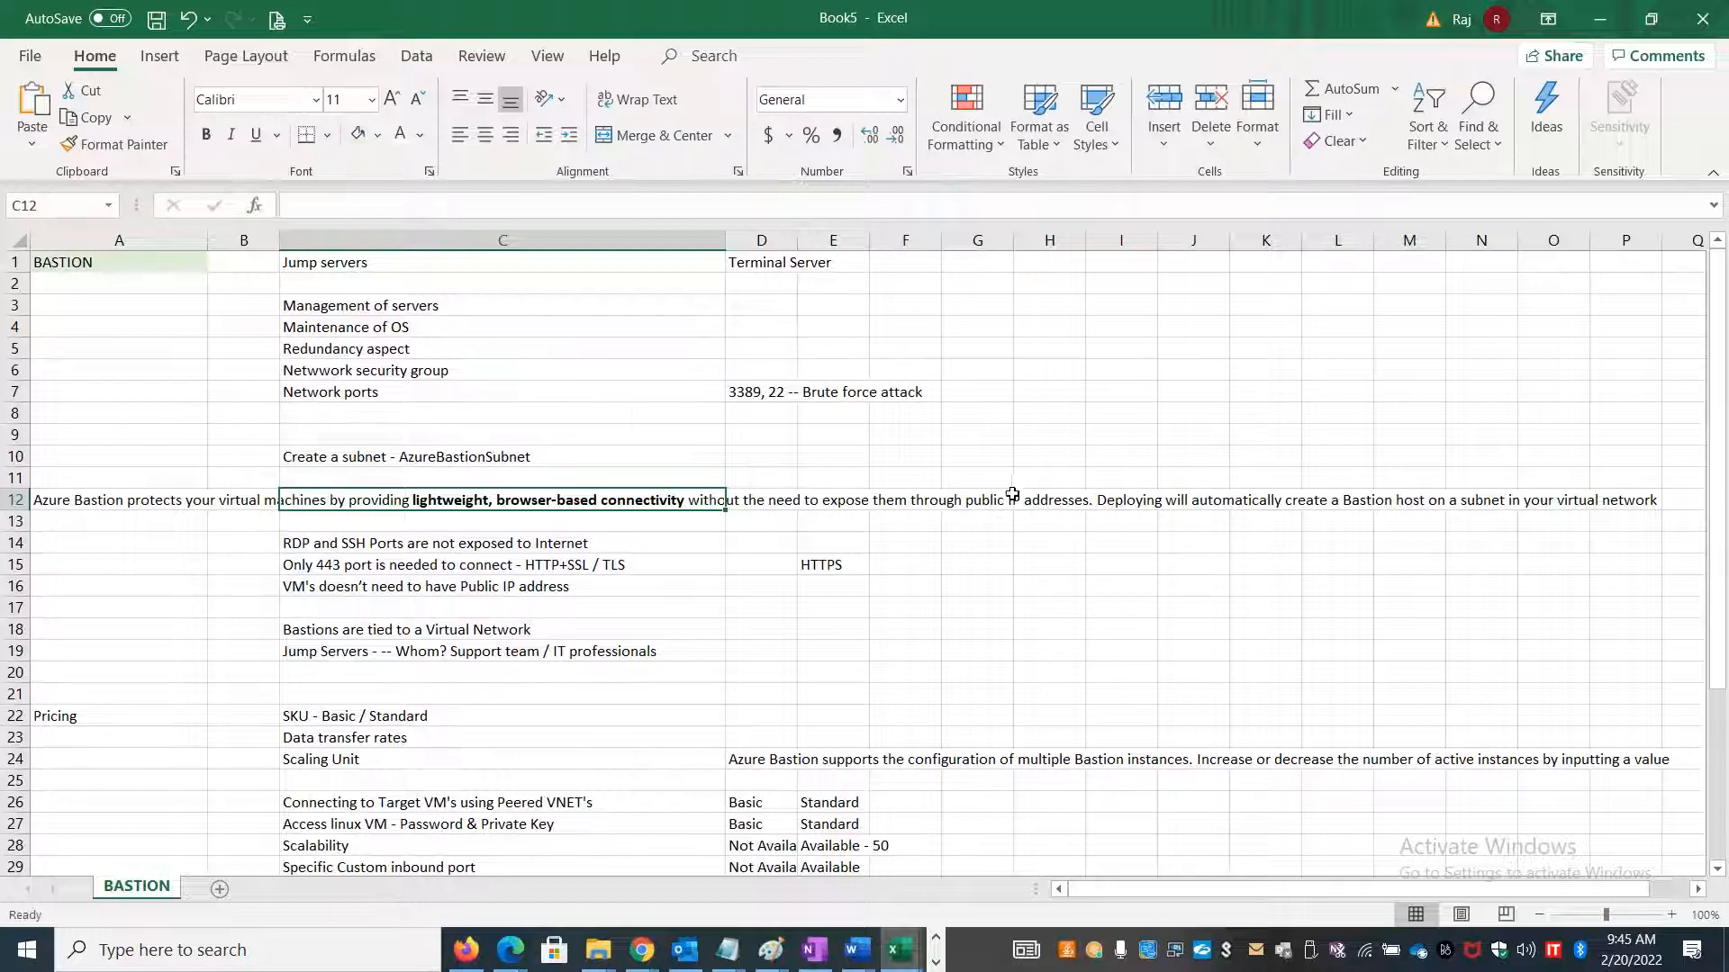
pyautogui.click(120, 500)
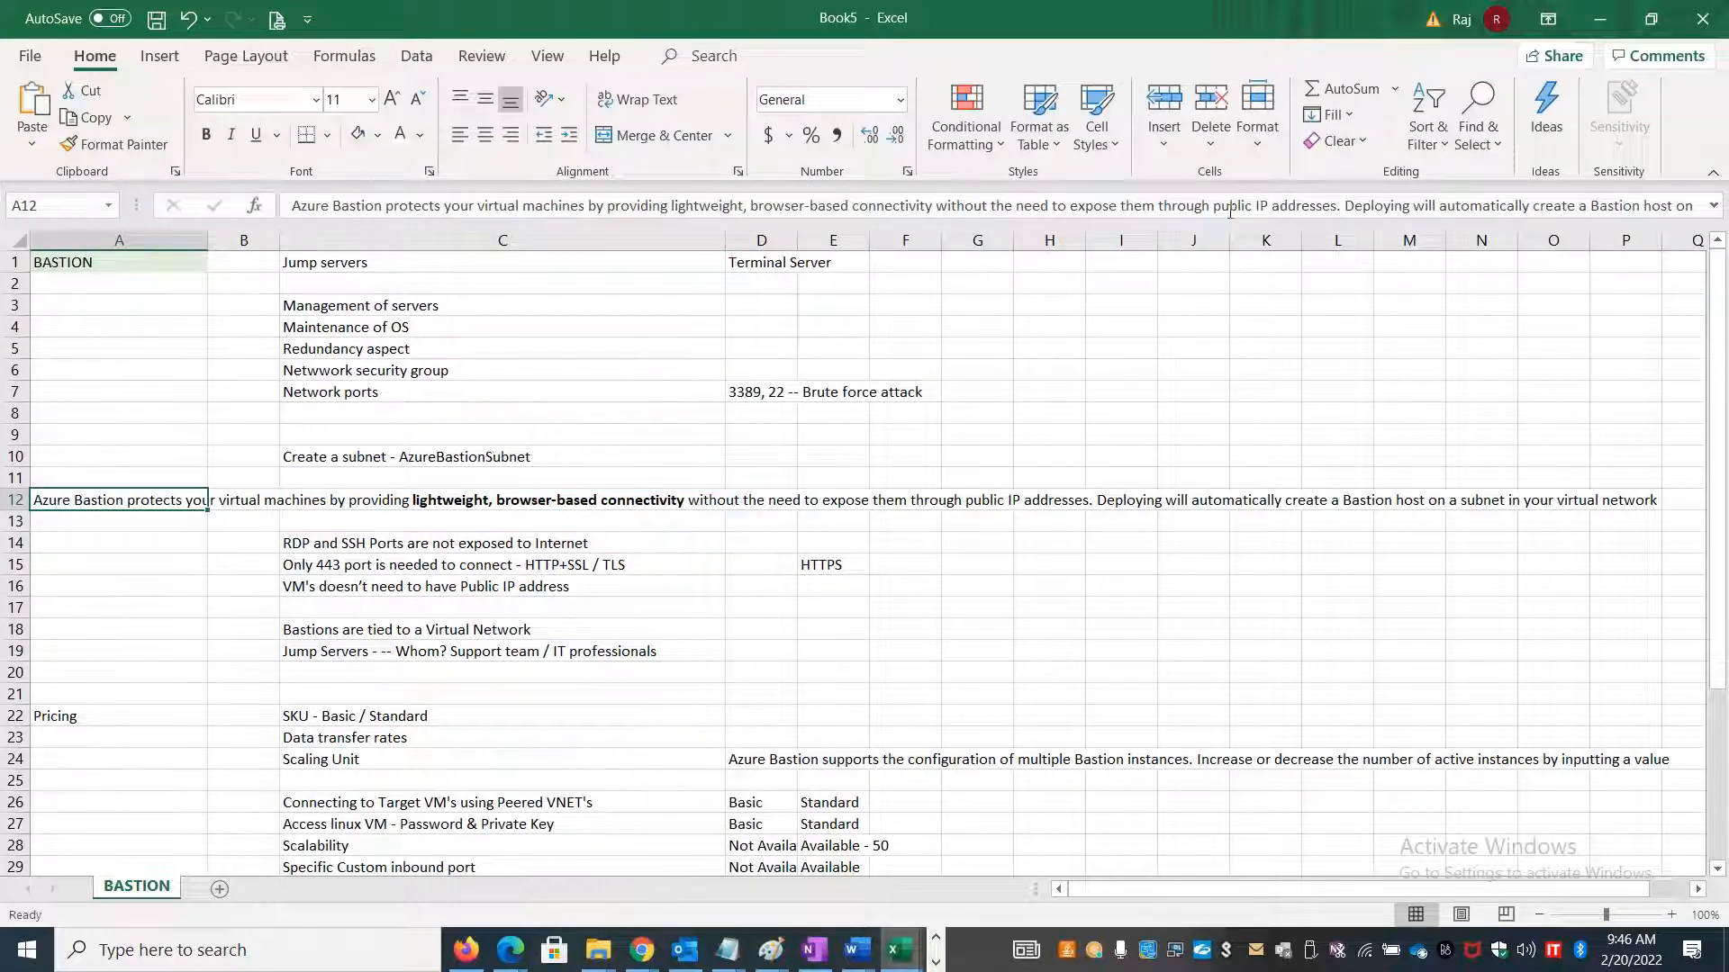
pyautogui.moveTo(1346, 205); pyautogui.dragTo(1575, 300)
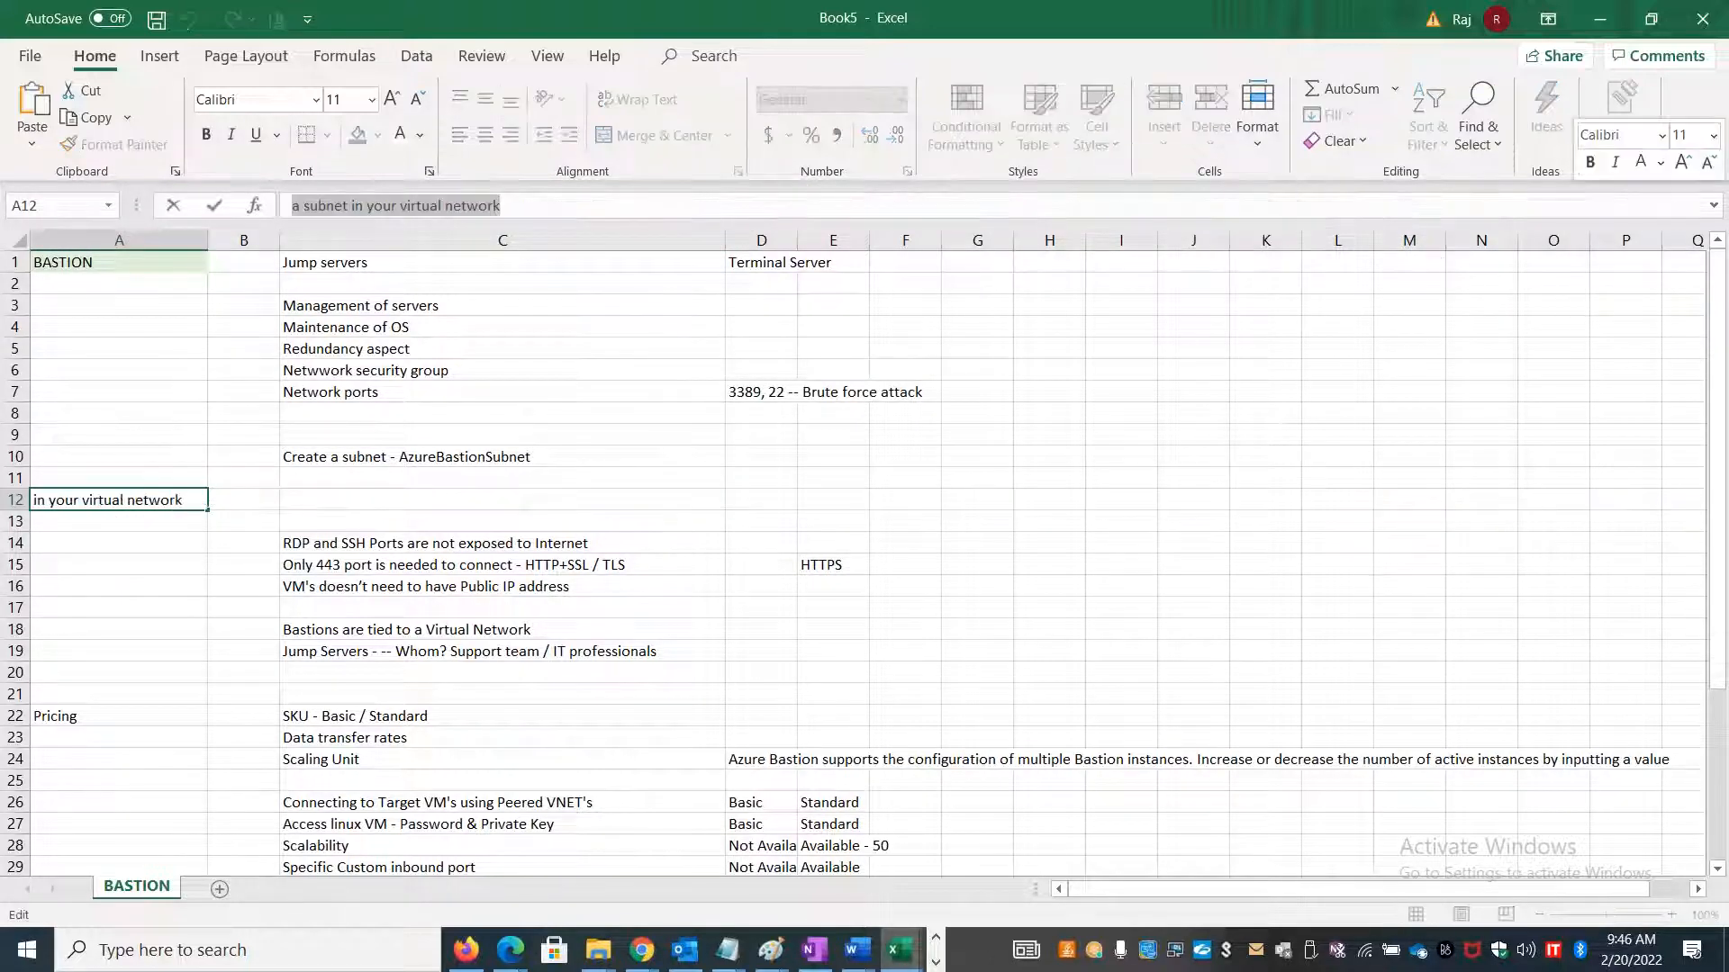
pyautogui.write('Azure Bastion protects your virtual machines by providing lightweight, browser-based connectivity without the need to expose them through public IP addresses.')
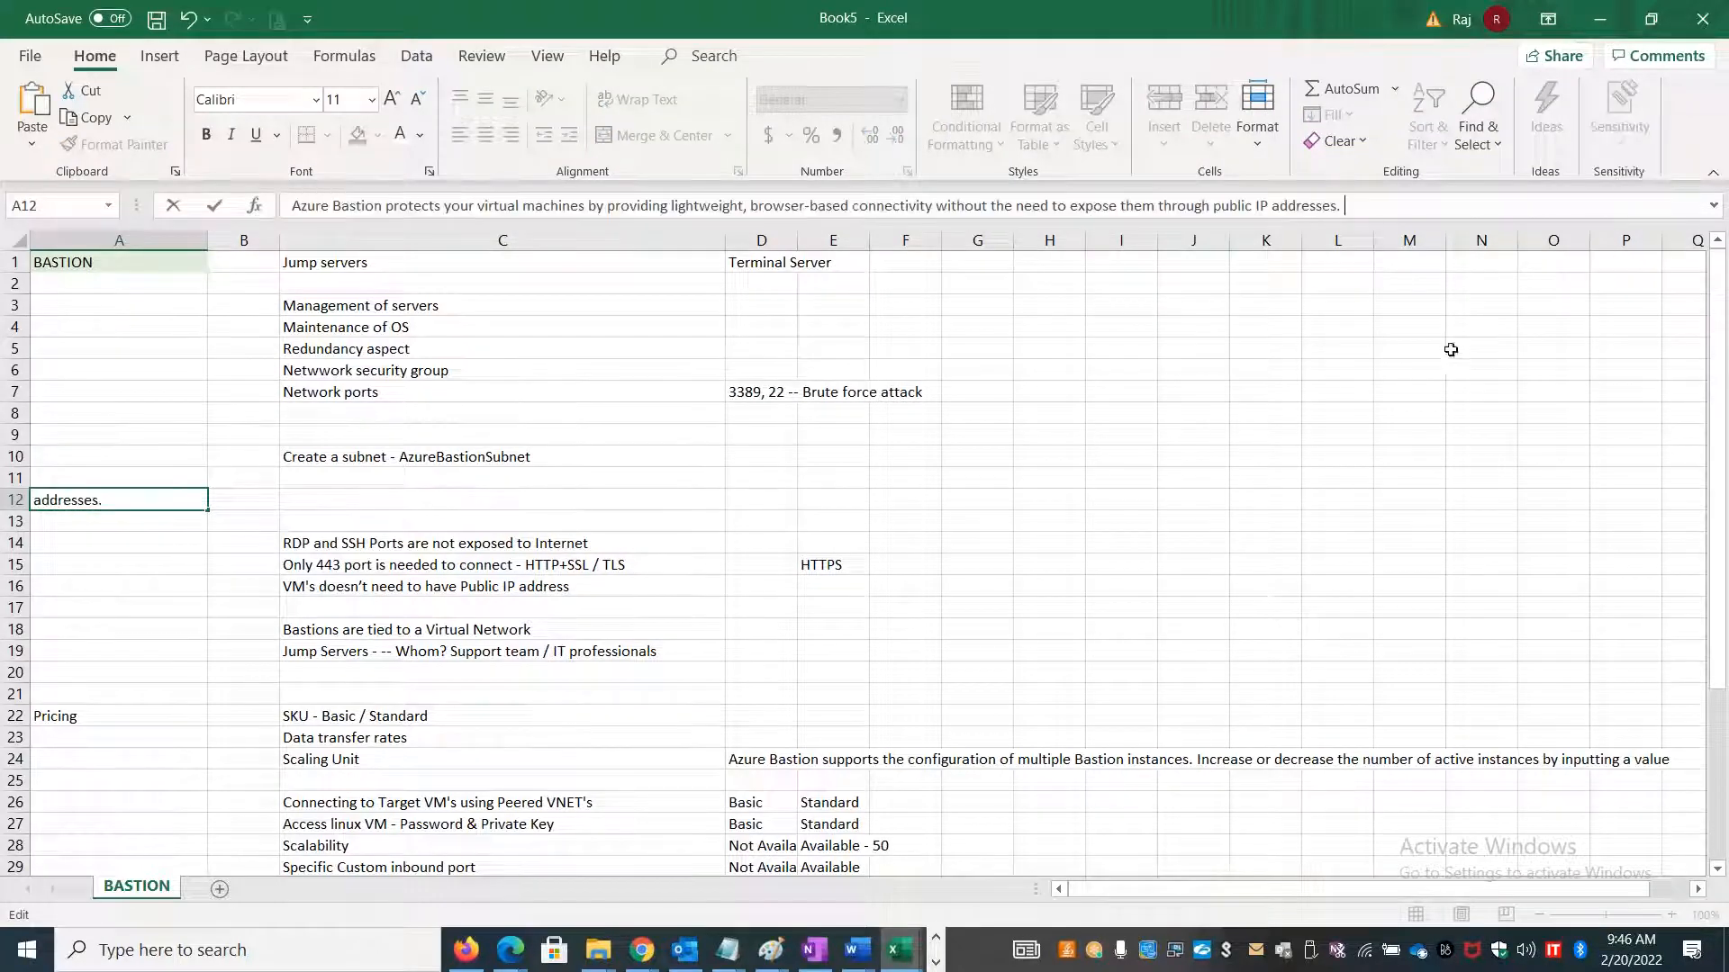
pyautogui.click(1200, 448)
pyautogui.click(396, 521)
pyautogui.click(414, 479)
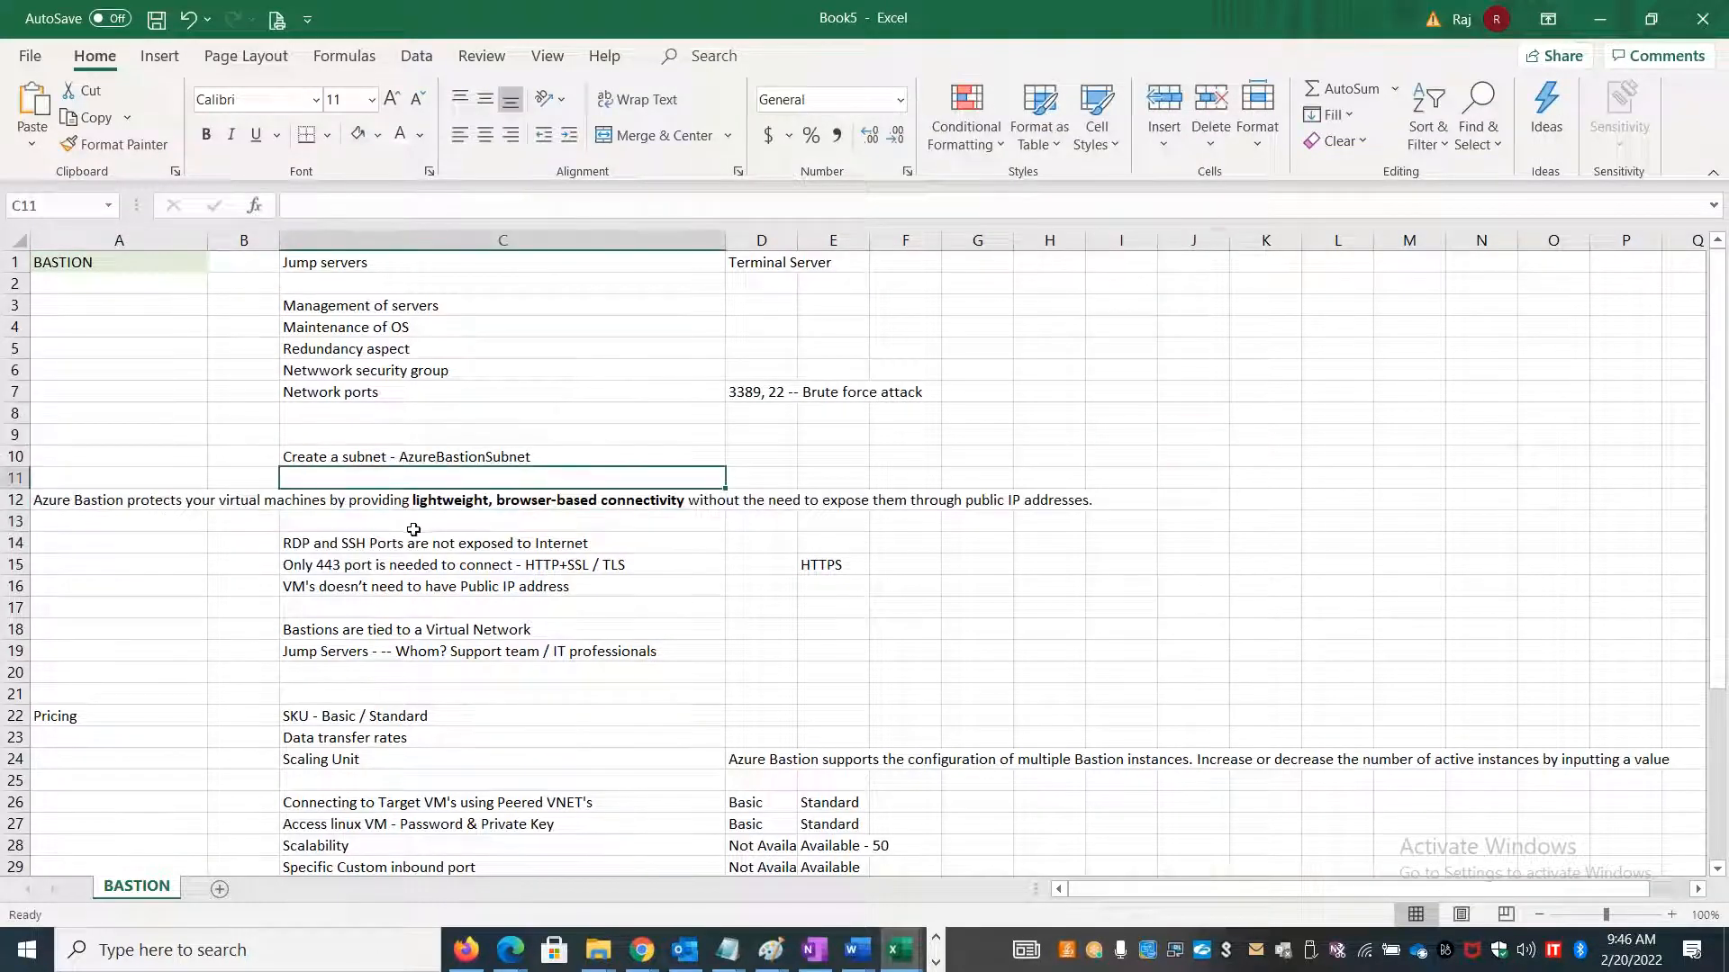
pyautogui.doubleClick(415, 525)
pyautogui.write('Deploying will automatically create a Bastion host on a subnet in your virtual network')
pyautogui.click(999, 601)
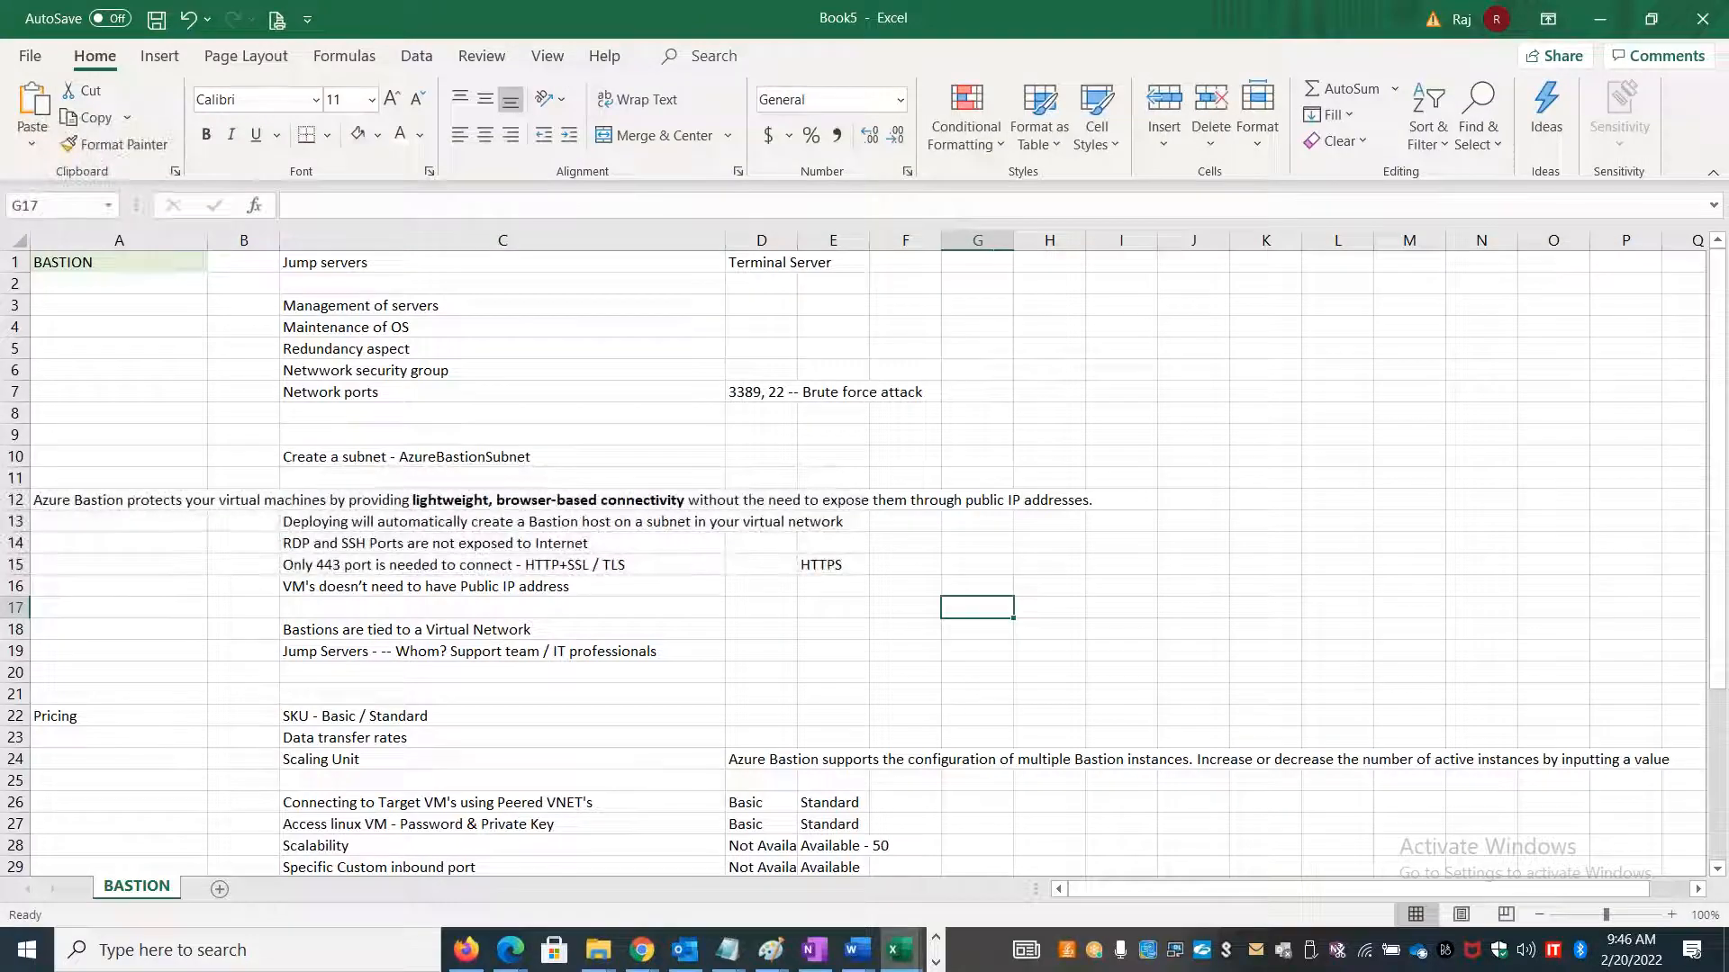
# Return to the Azure portal, go from vm001's Bastion page back to the Virtual machines list, and switch to the Azure Home page.
pyautogui.hotkey('alt', 'Tab')
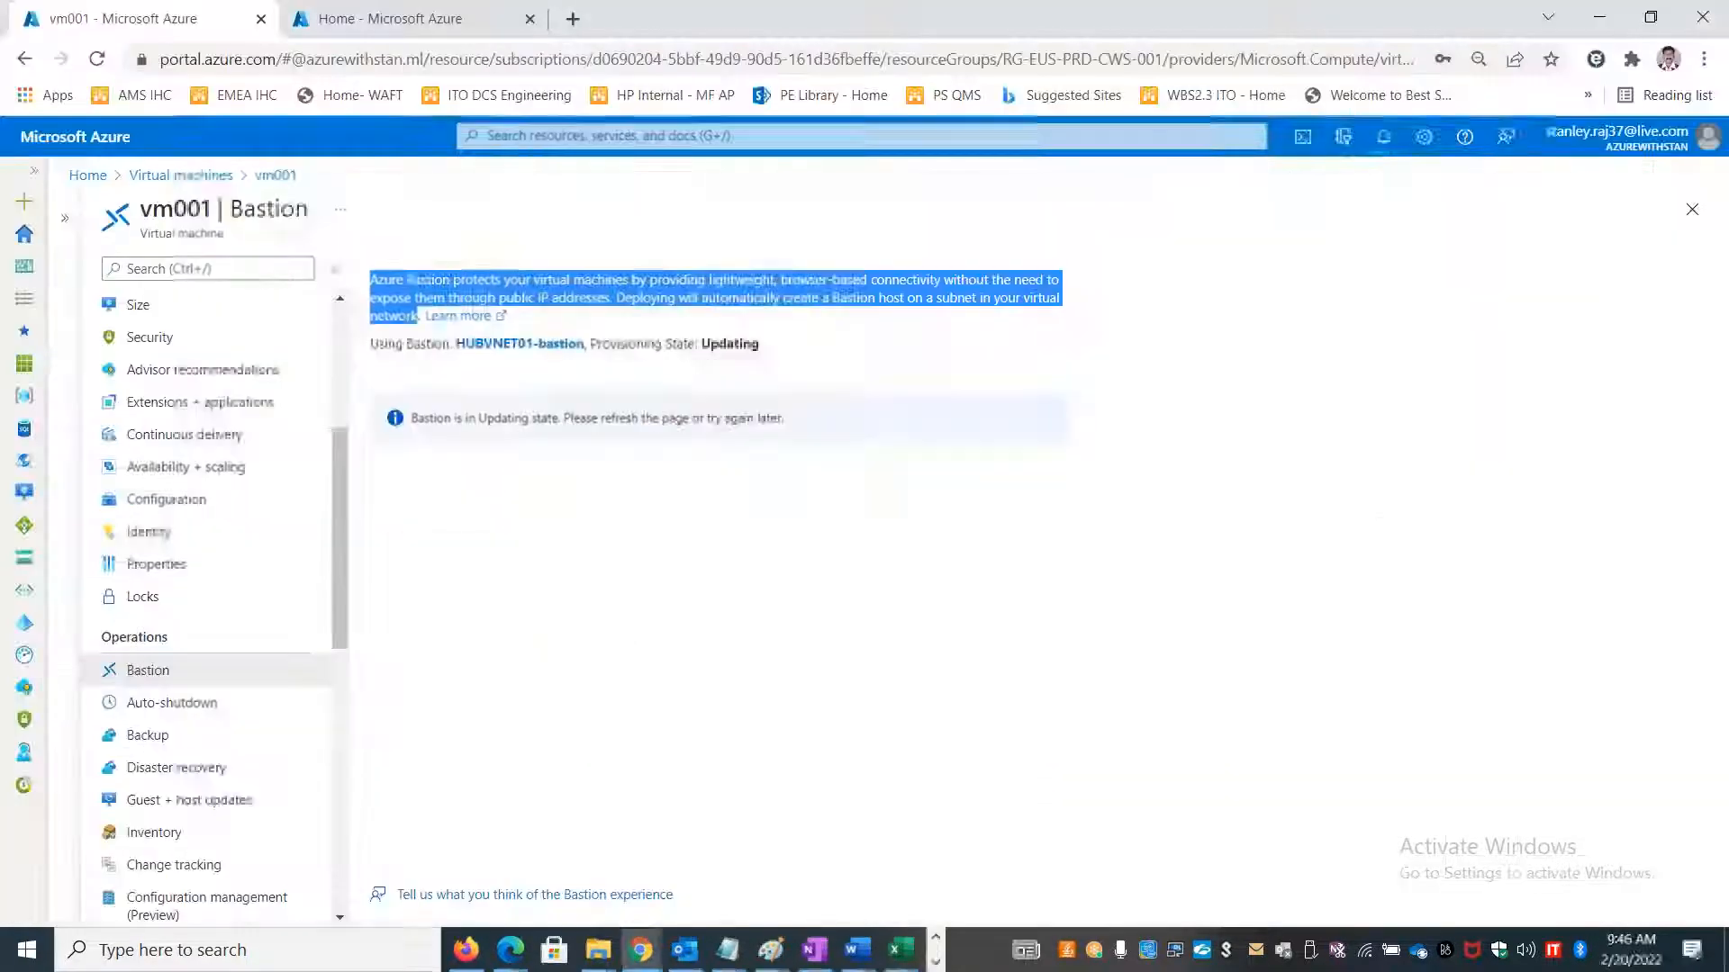
pyautogui.click(294, 180)
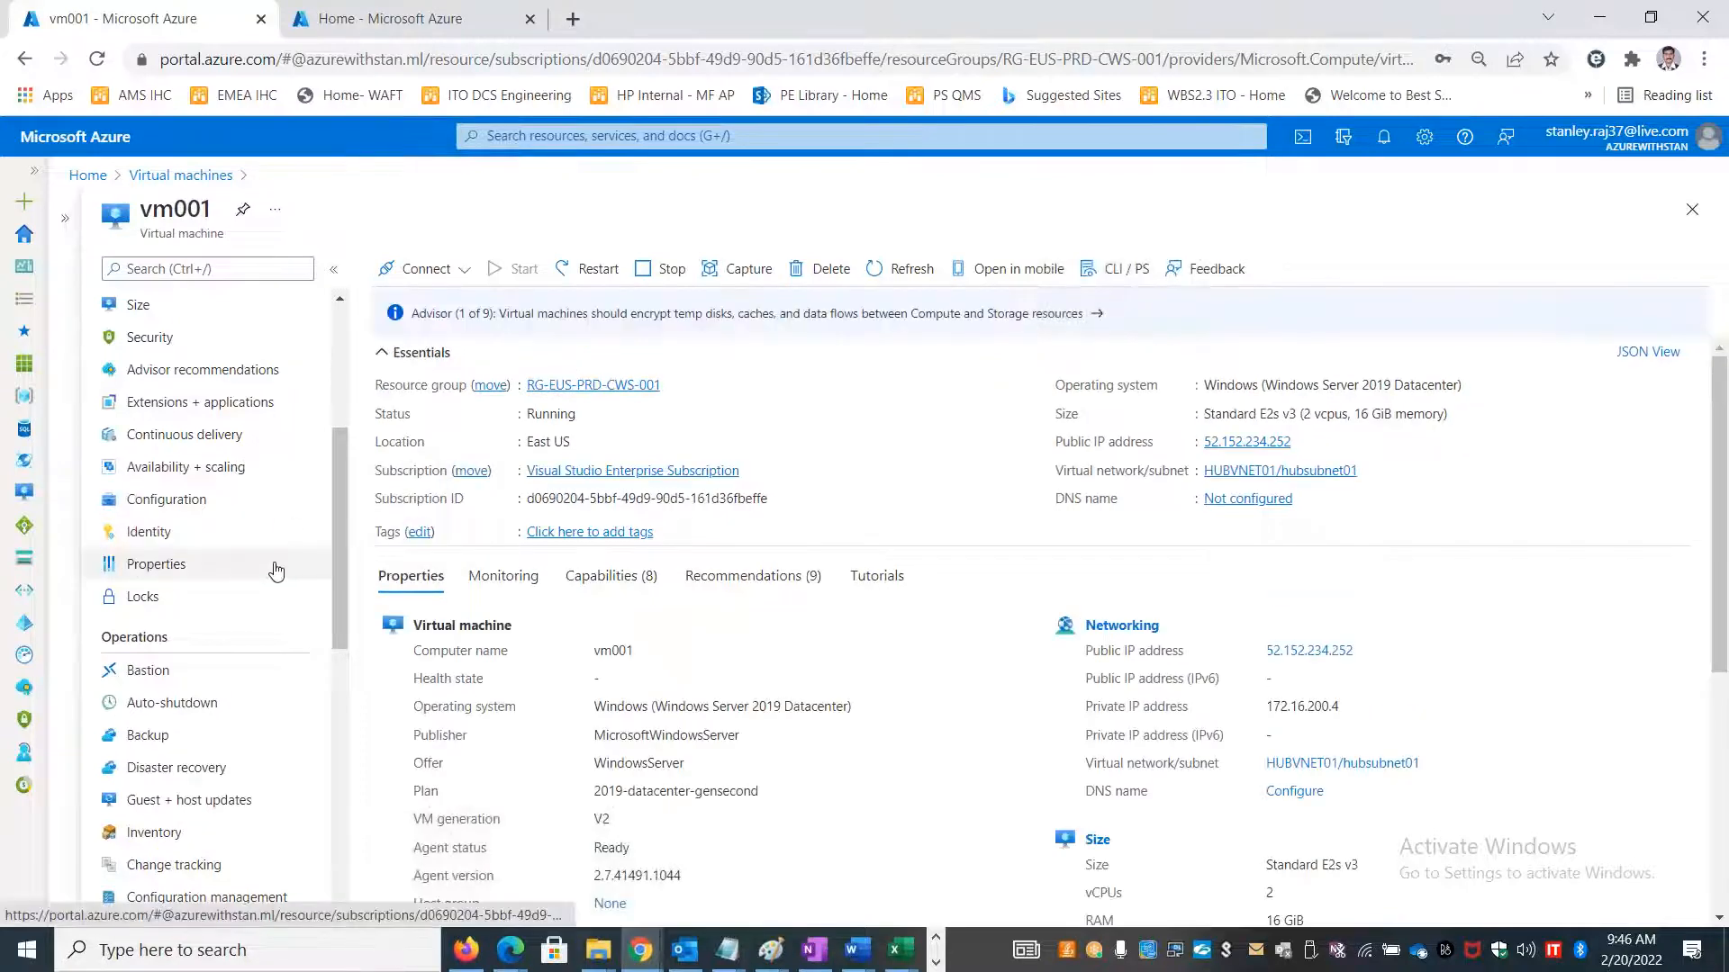
pyautogui.click(192, 177)
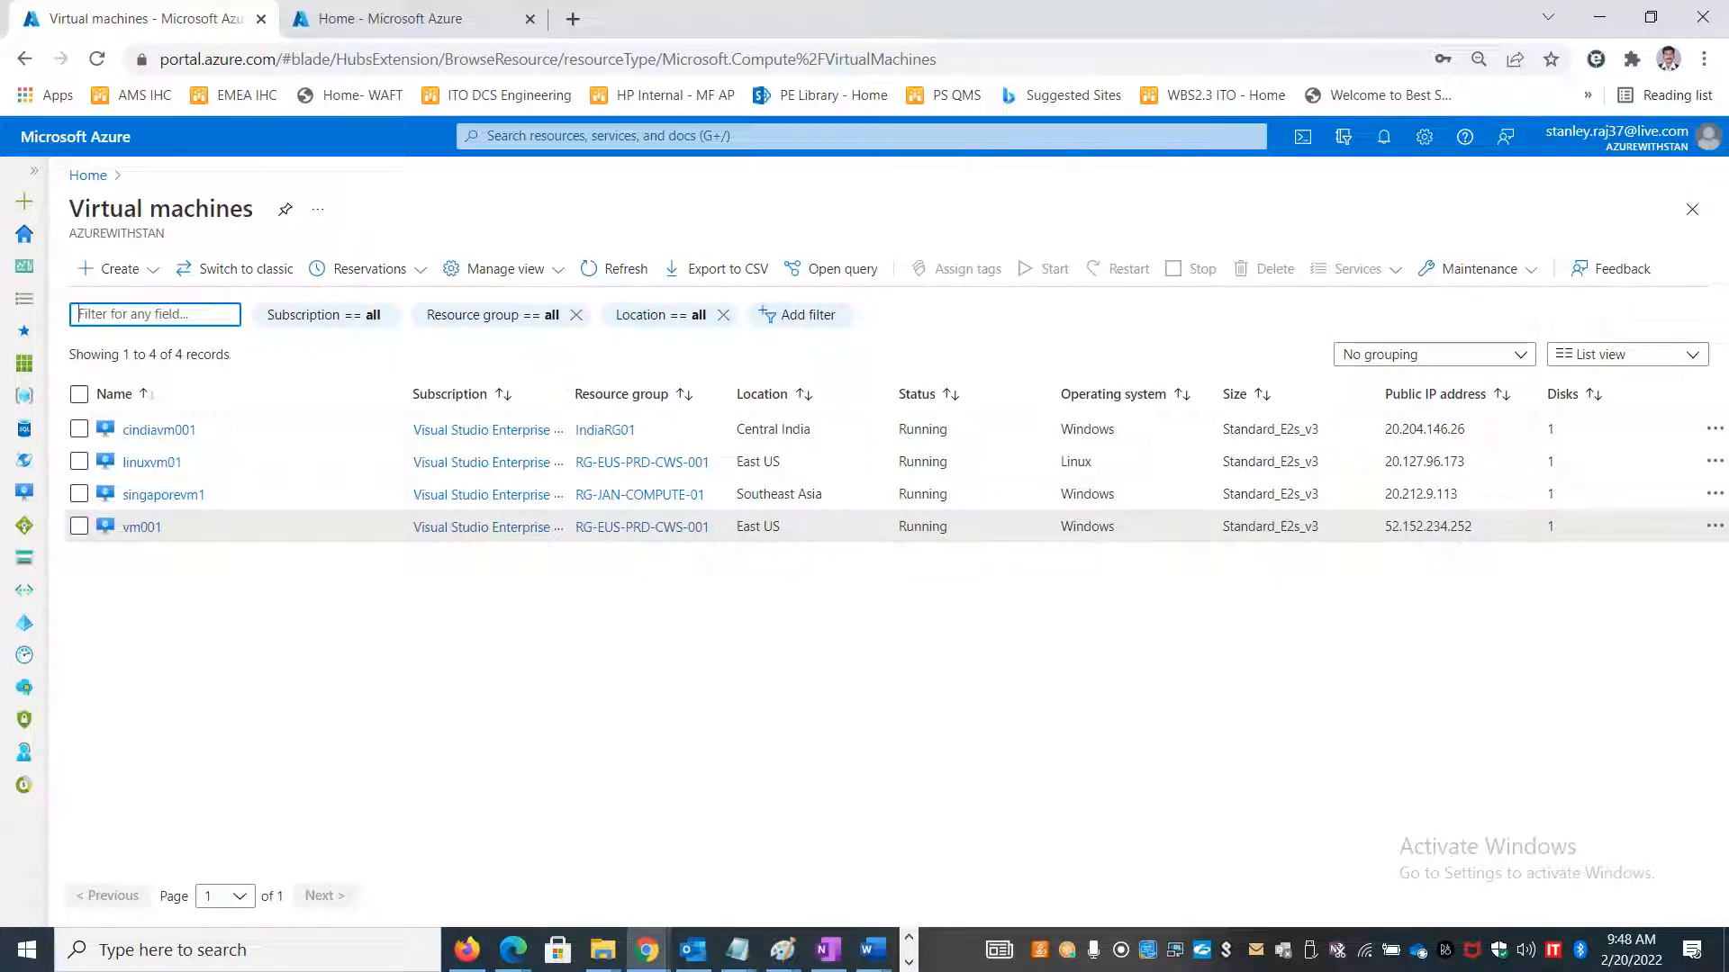
pyautogui.click(1272, 33)
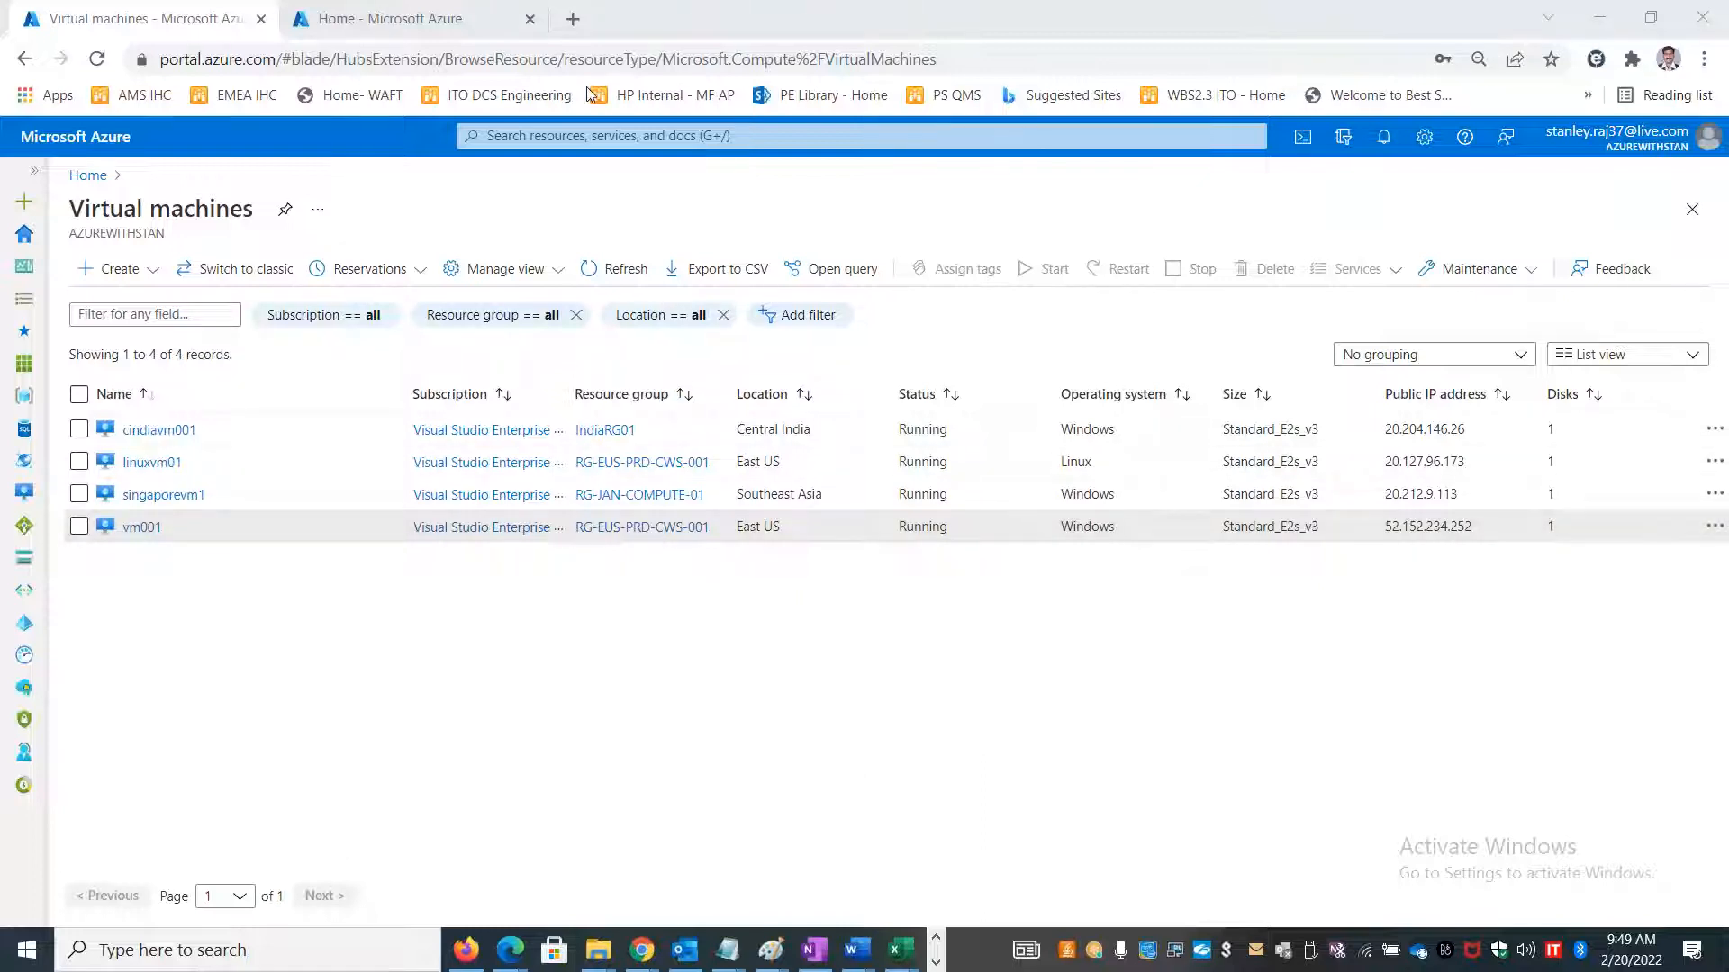
pyautogui.click(389, 18)
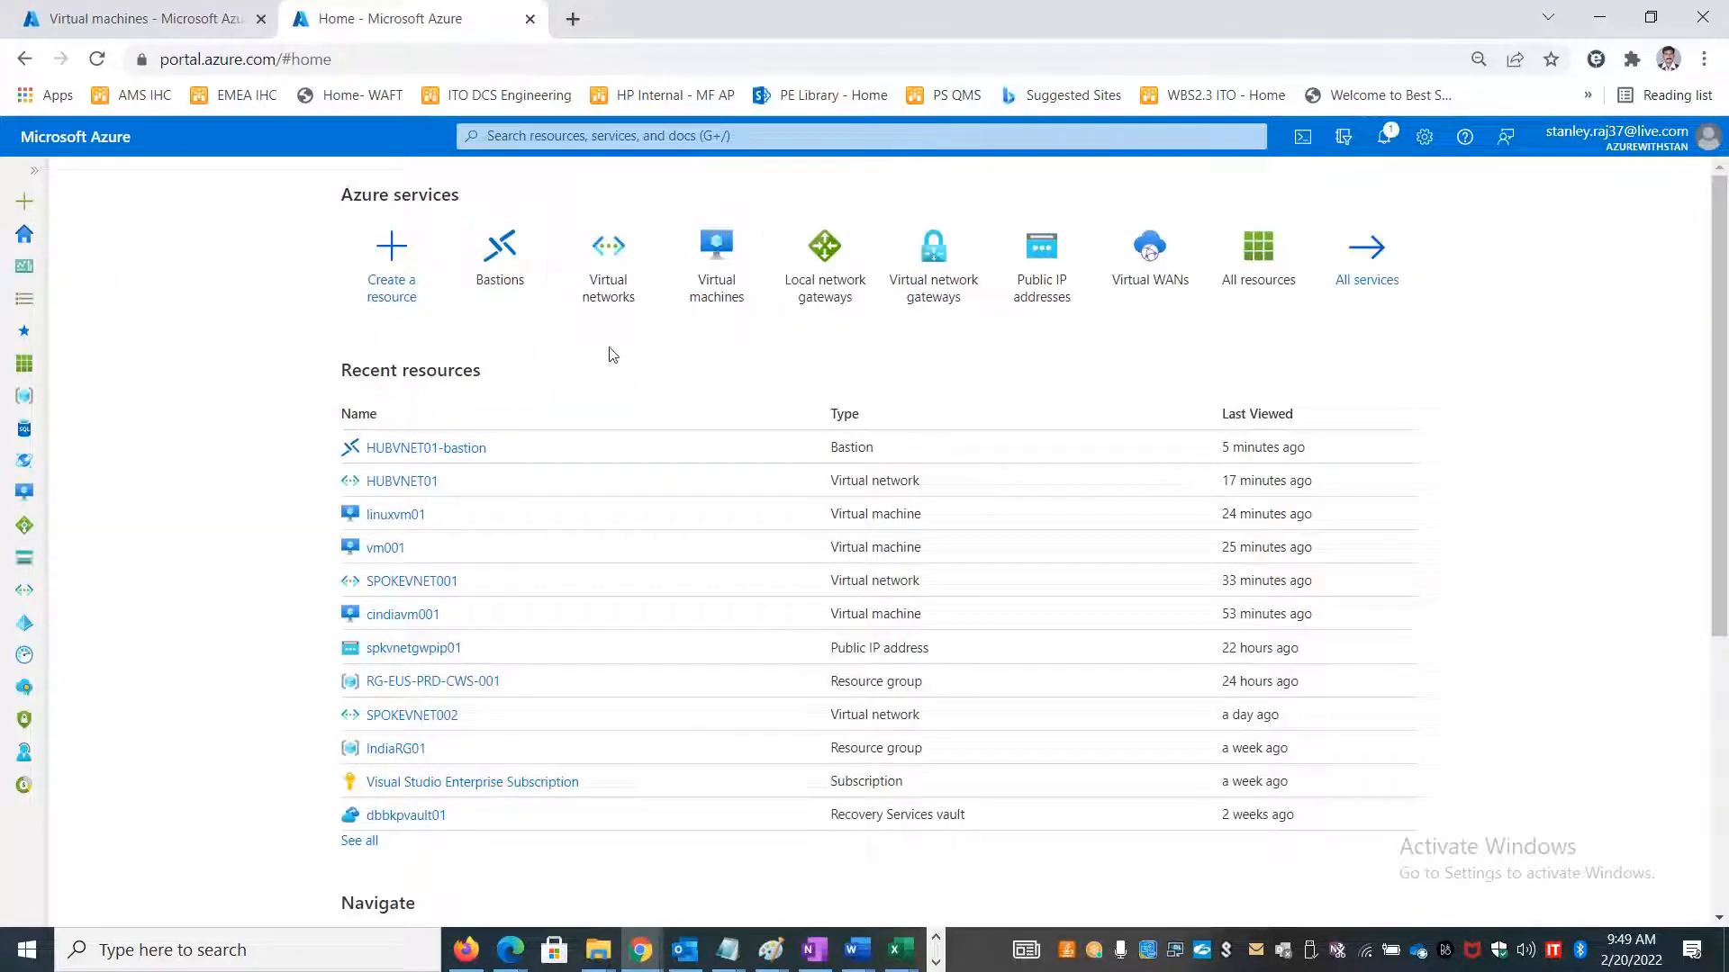
# Switch to the open Remote Desktop session of the Central India virtual machine at 20.204.146.26.
pyautogui.click(936, 963)
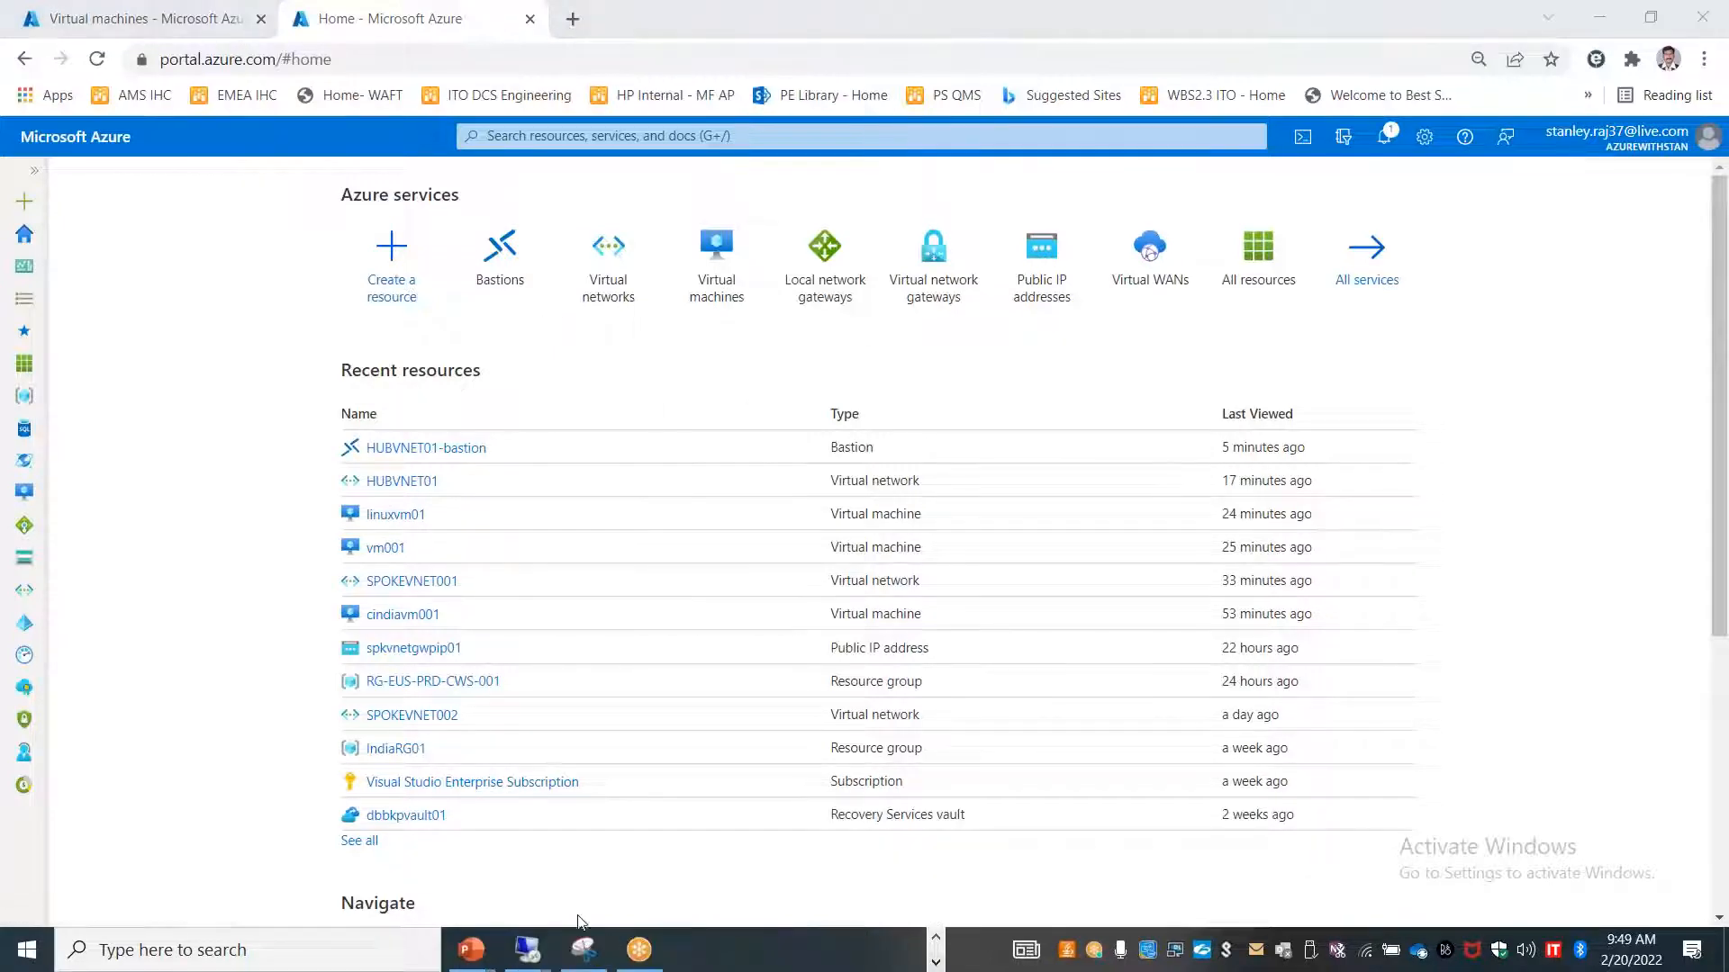
pyautogui.moveTo(527, 947)
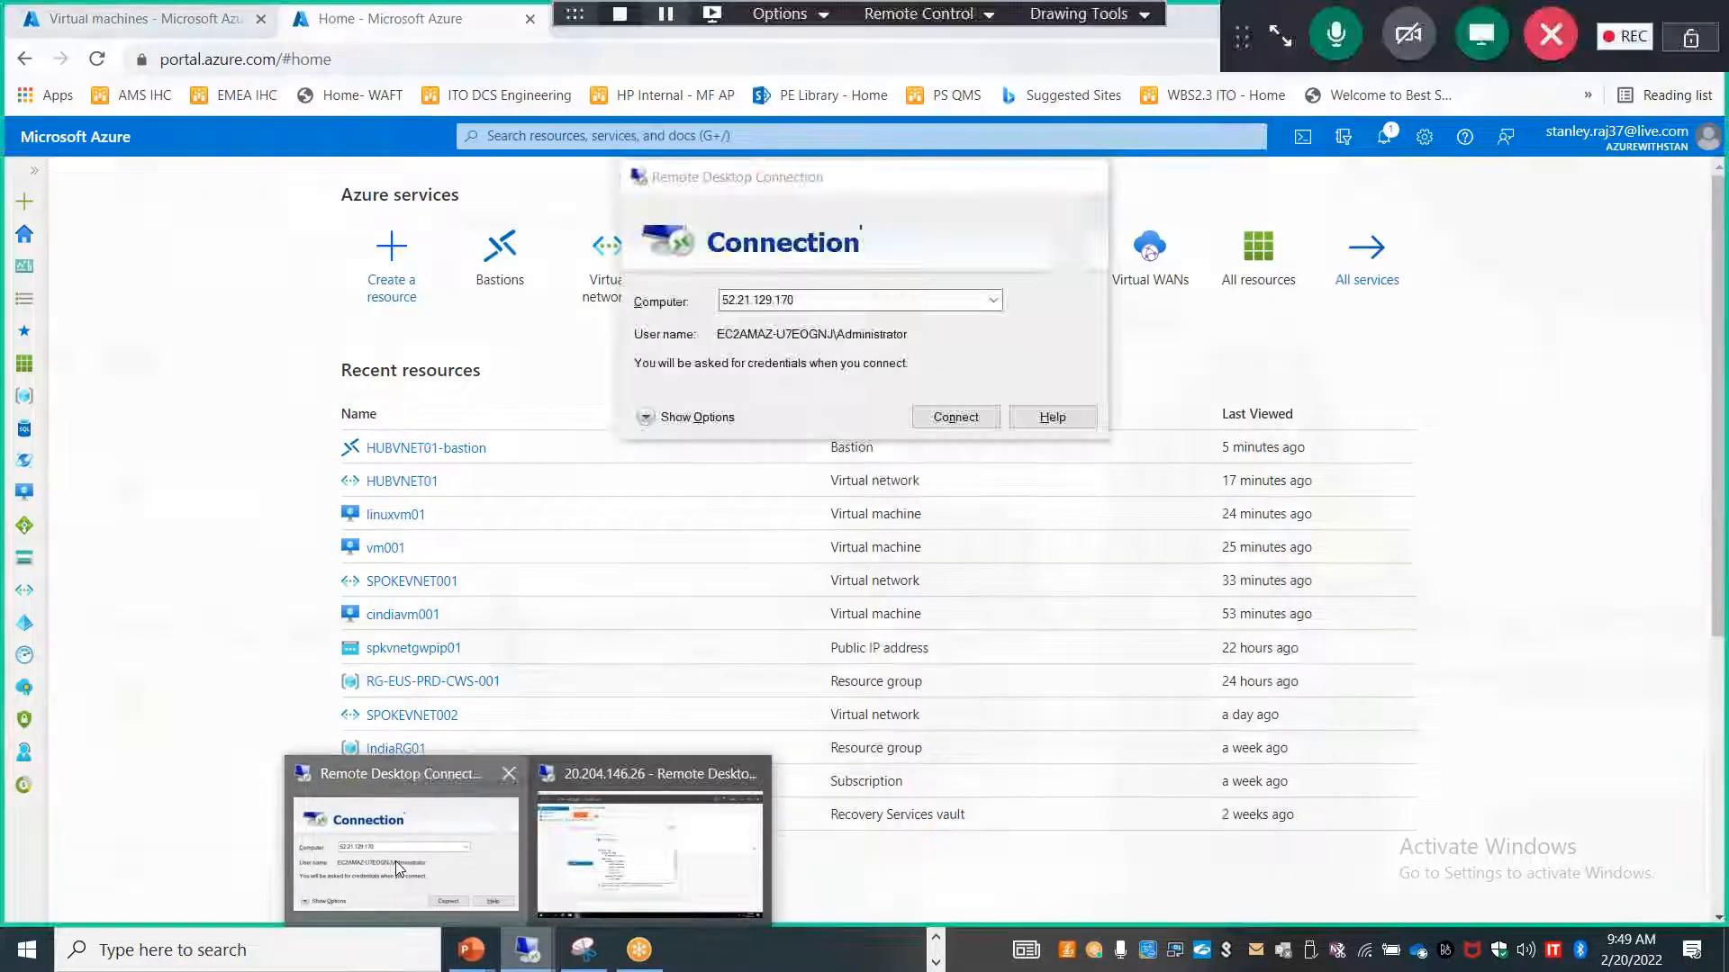
pyautogui.click(397, 861)
pyautogui.click(646, 907)
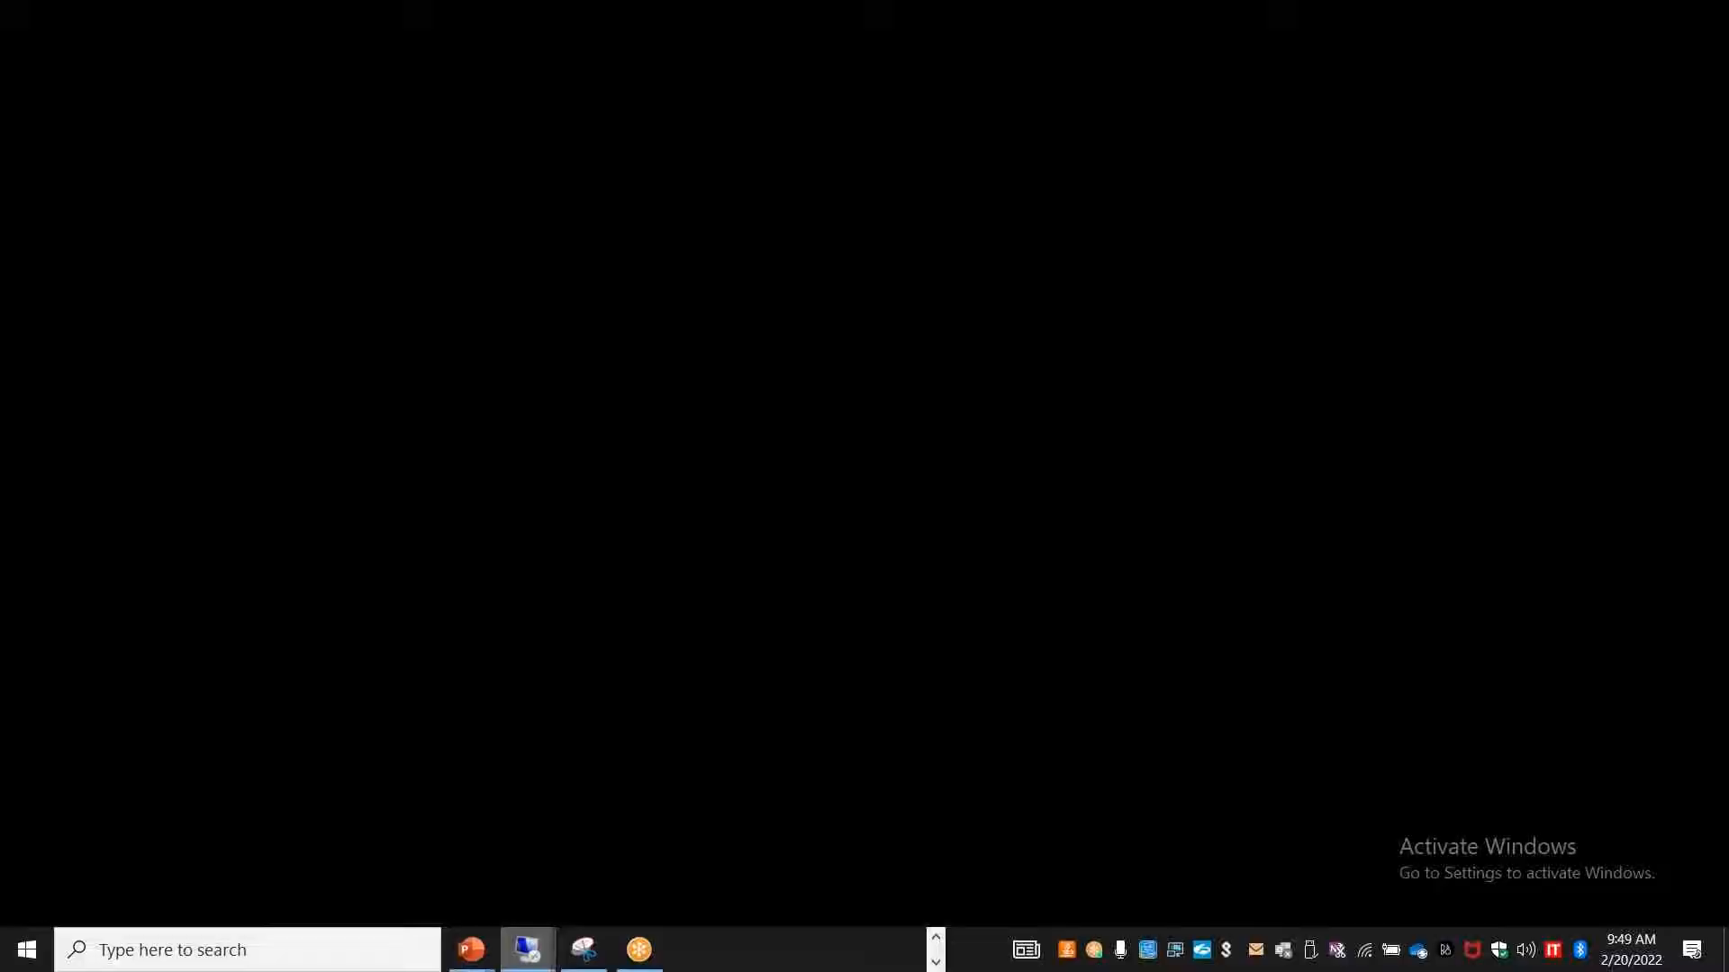
pyautogui.click(935, 809)
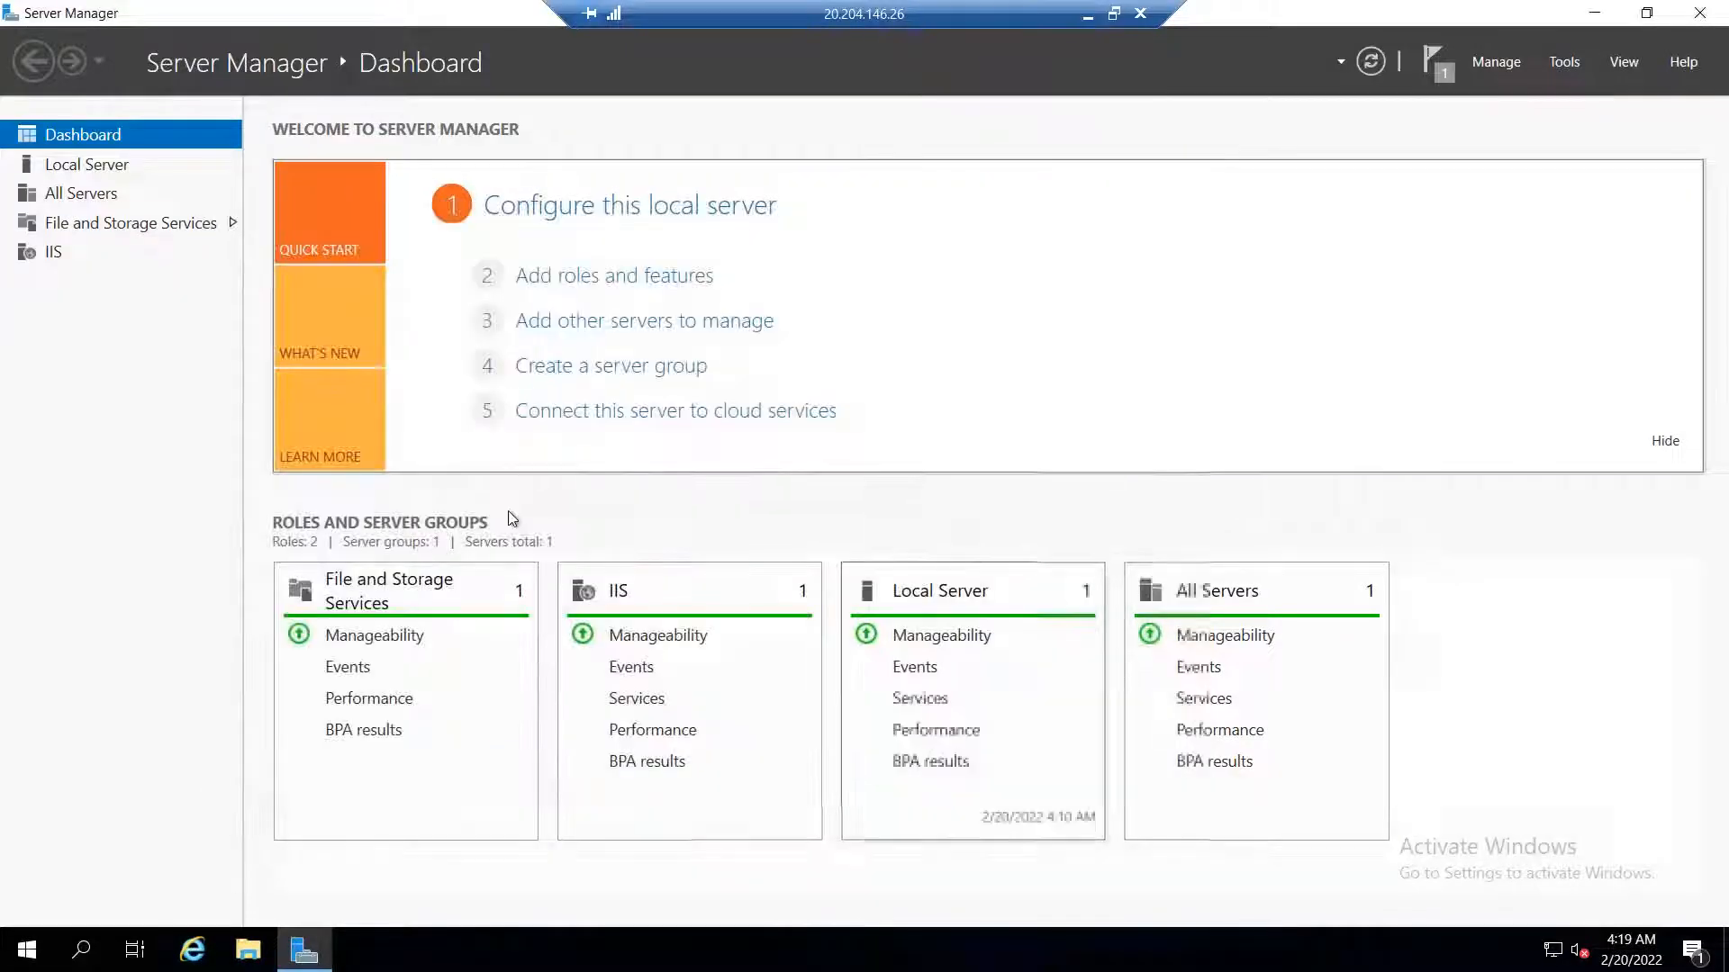
# Turn off IE Enhanced Security Configuration for Administrators and Users on local server cindiavm001, and close Server Manager.
pyautogui.click(87, 167)
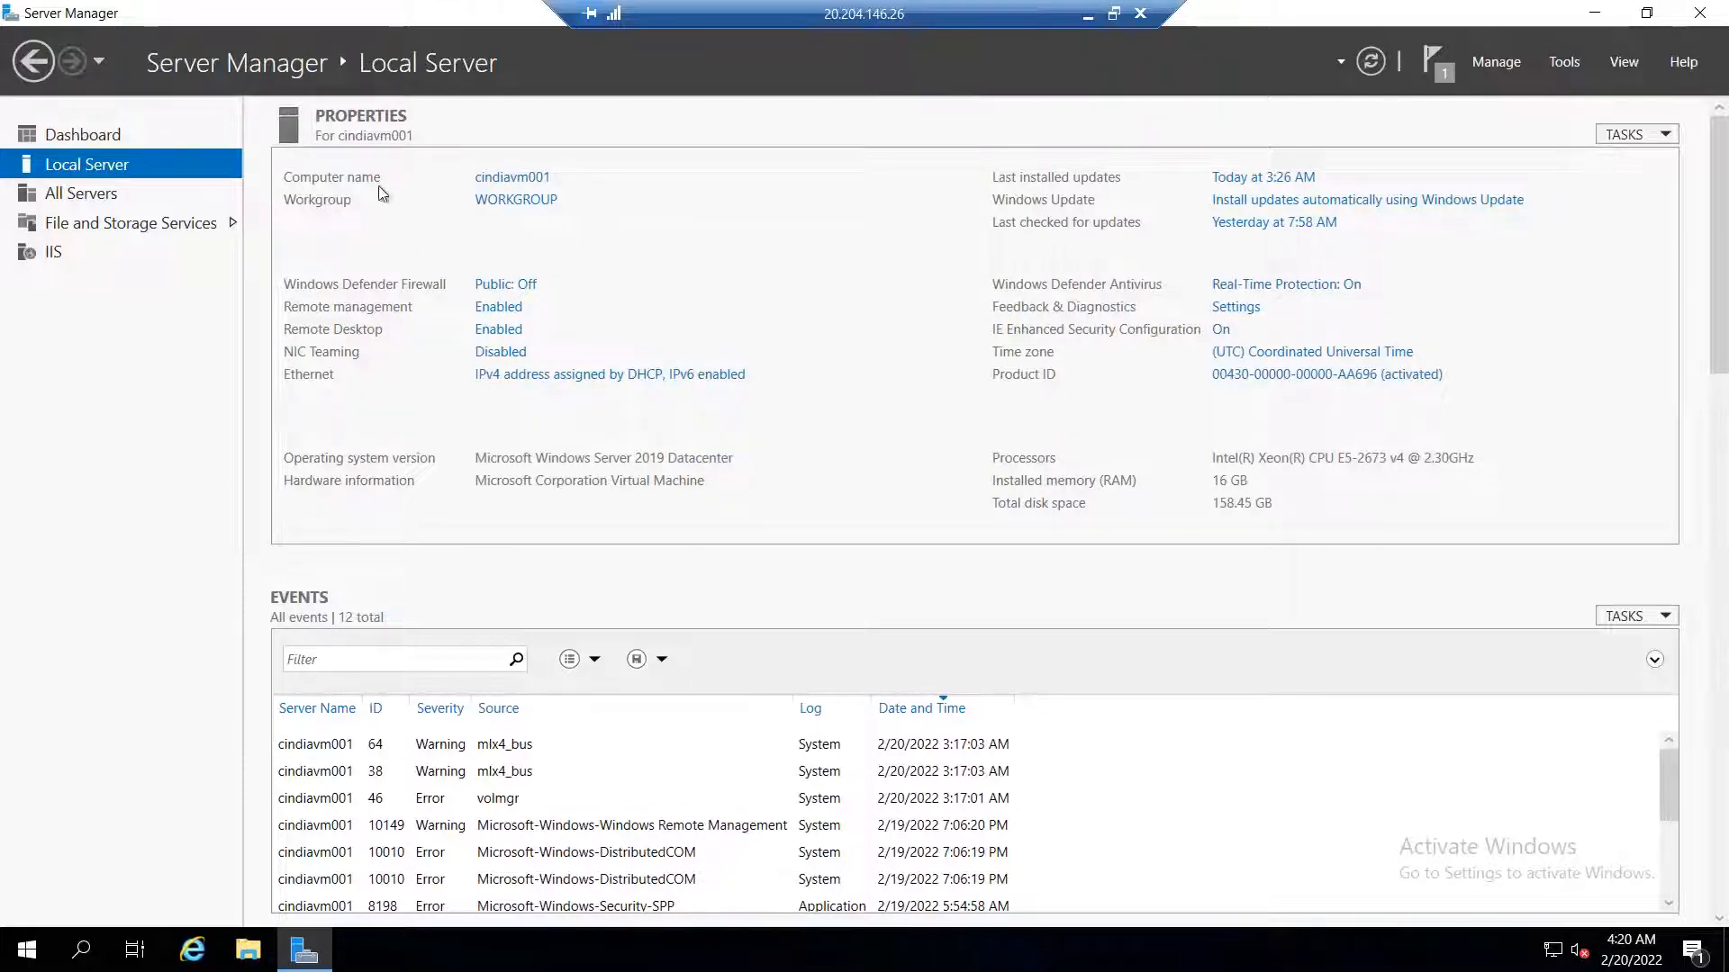
pyautogui.click(1221, 331)
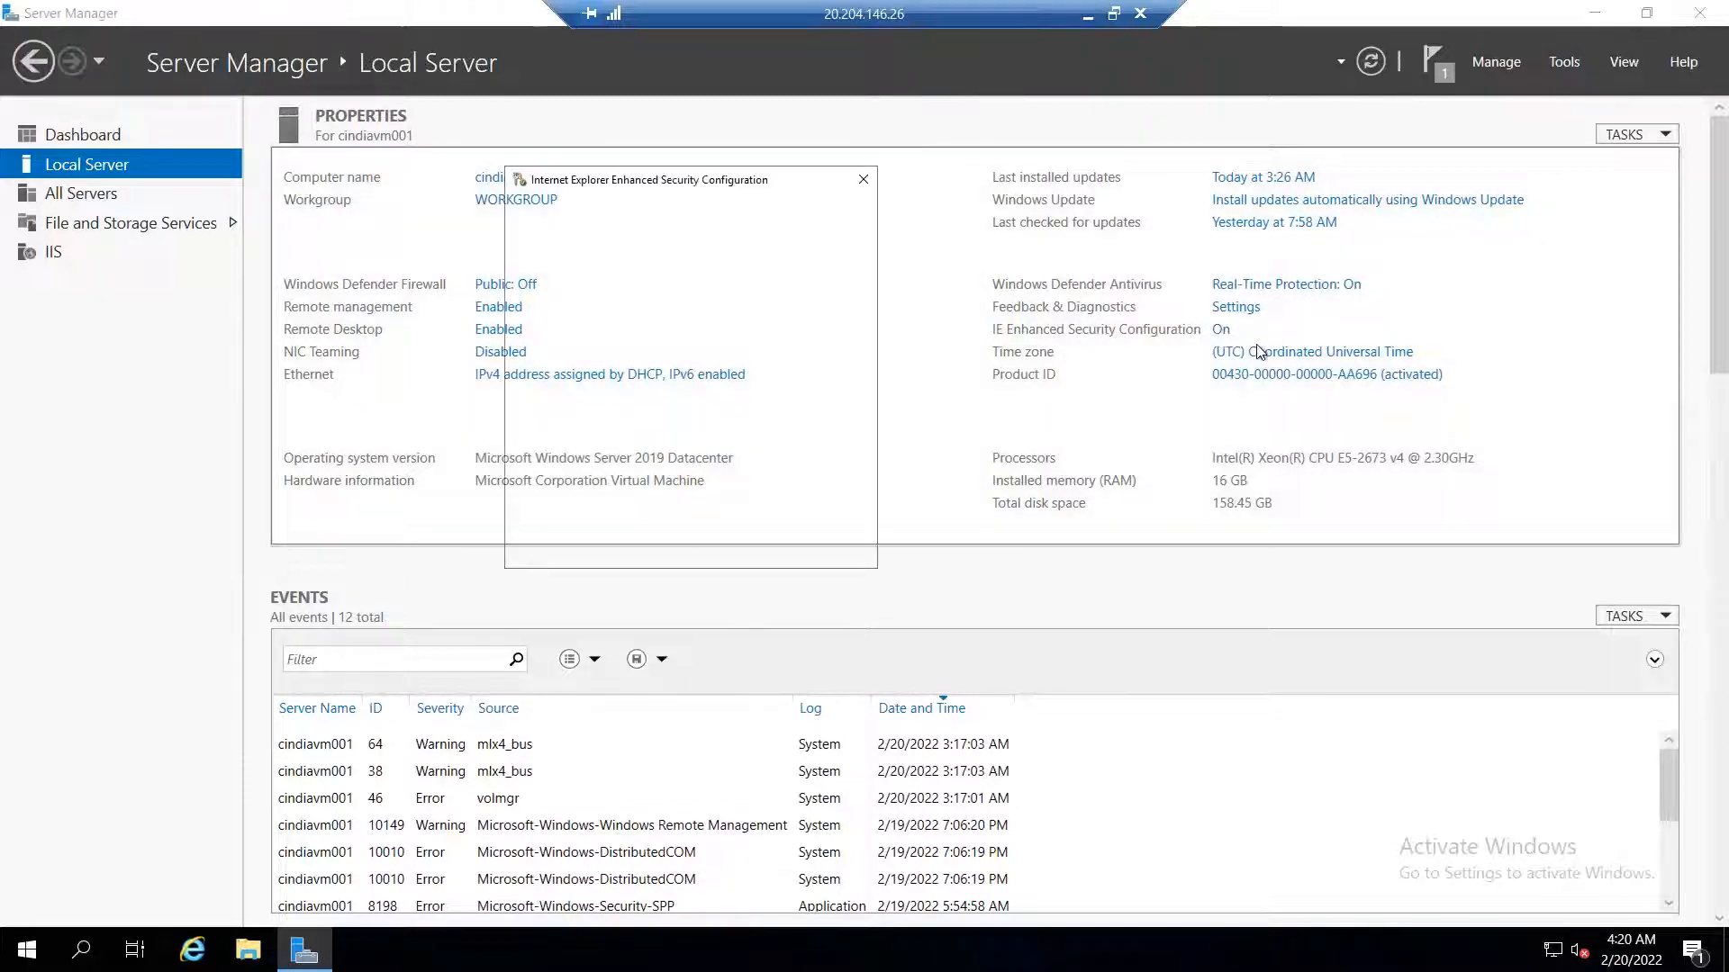
pyautogui.click(761, 443)
pyautogui.click(734, 576)
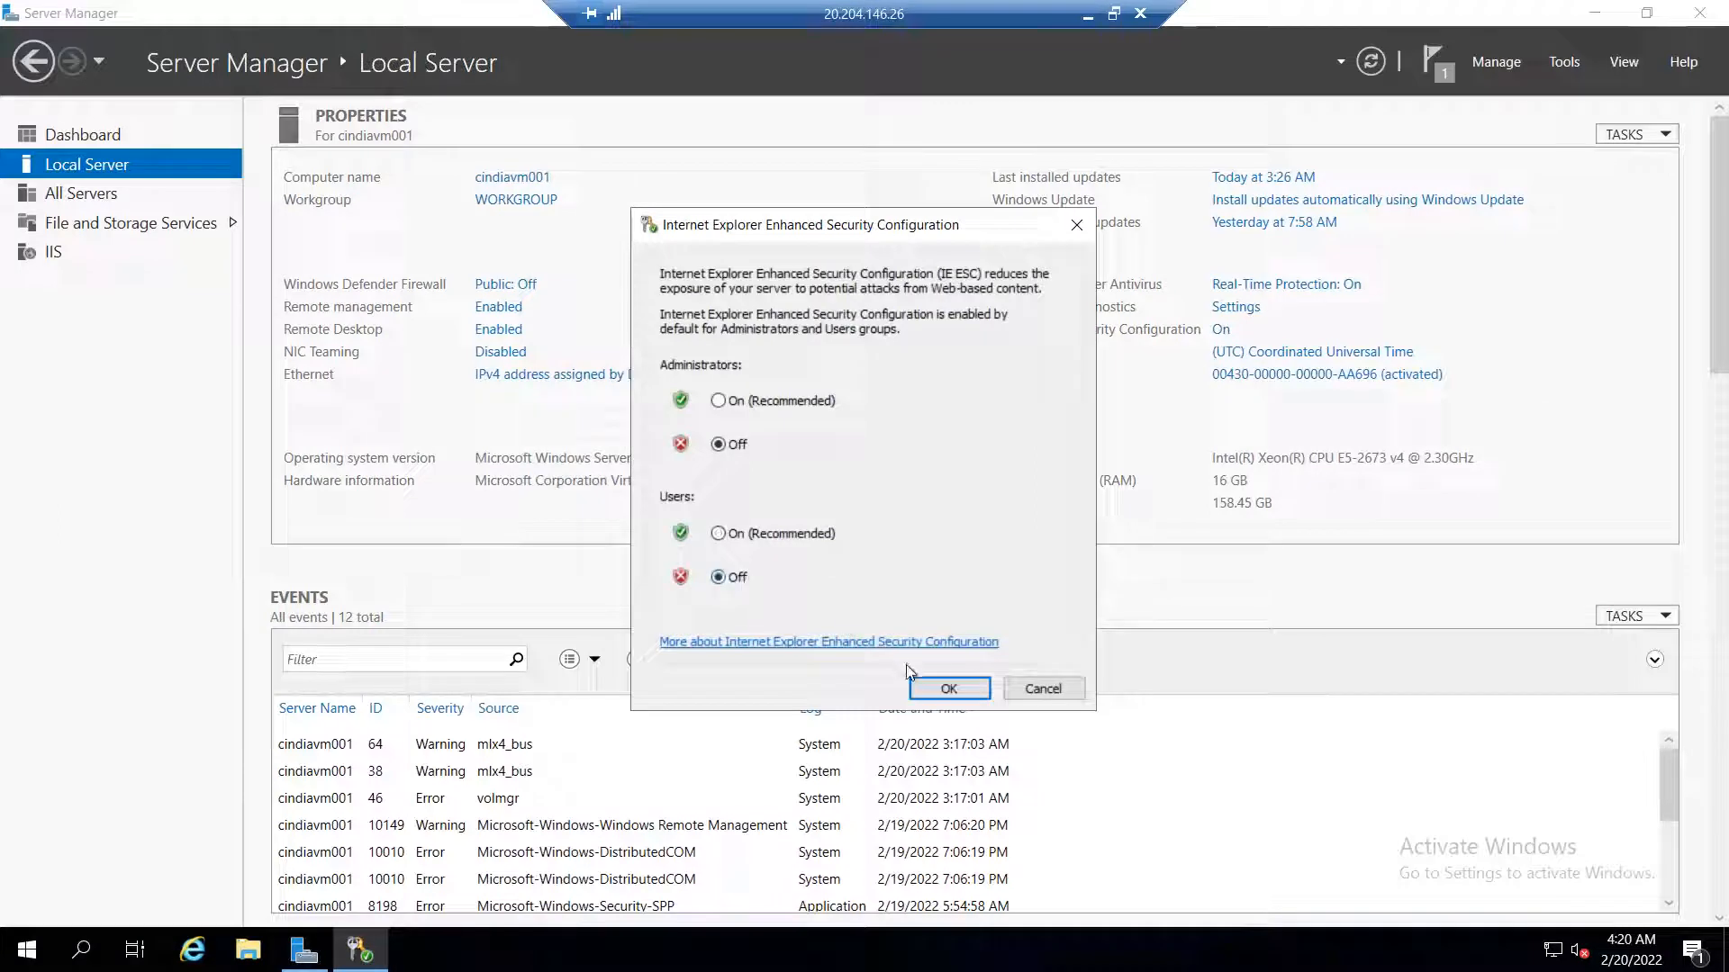
pyautogui.click(923, 686)
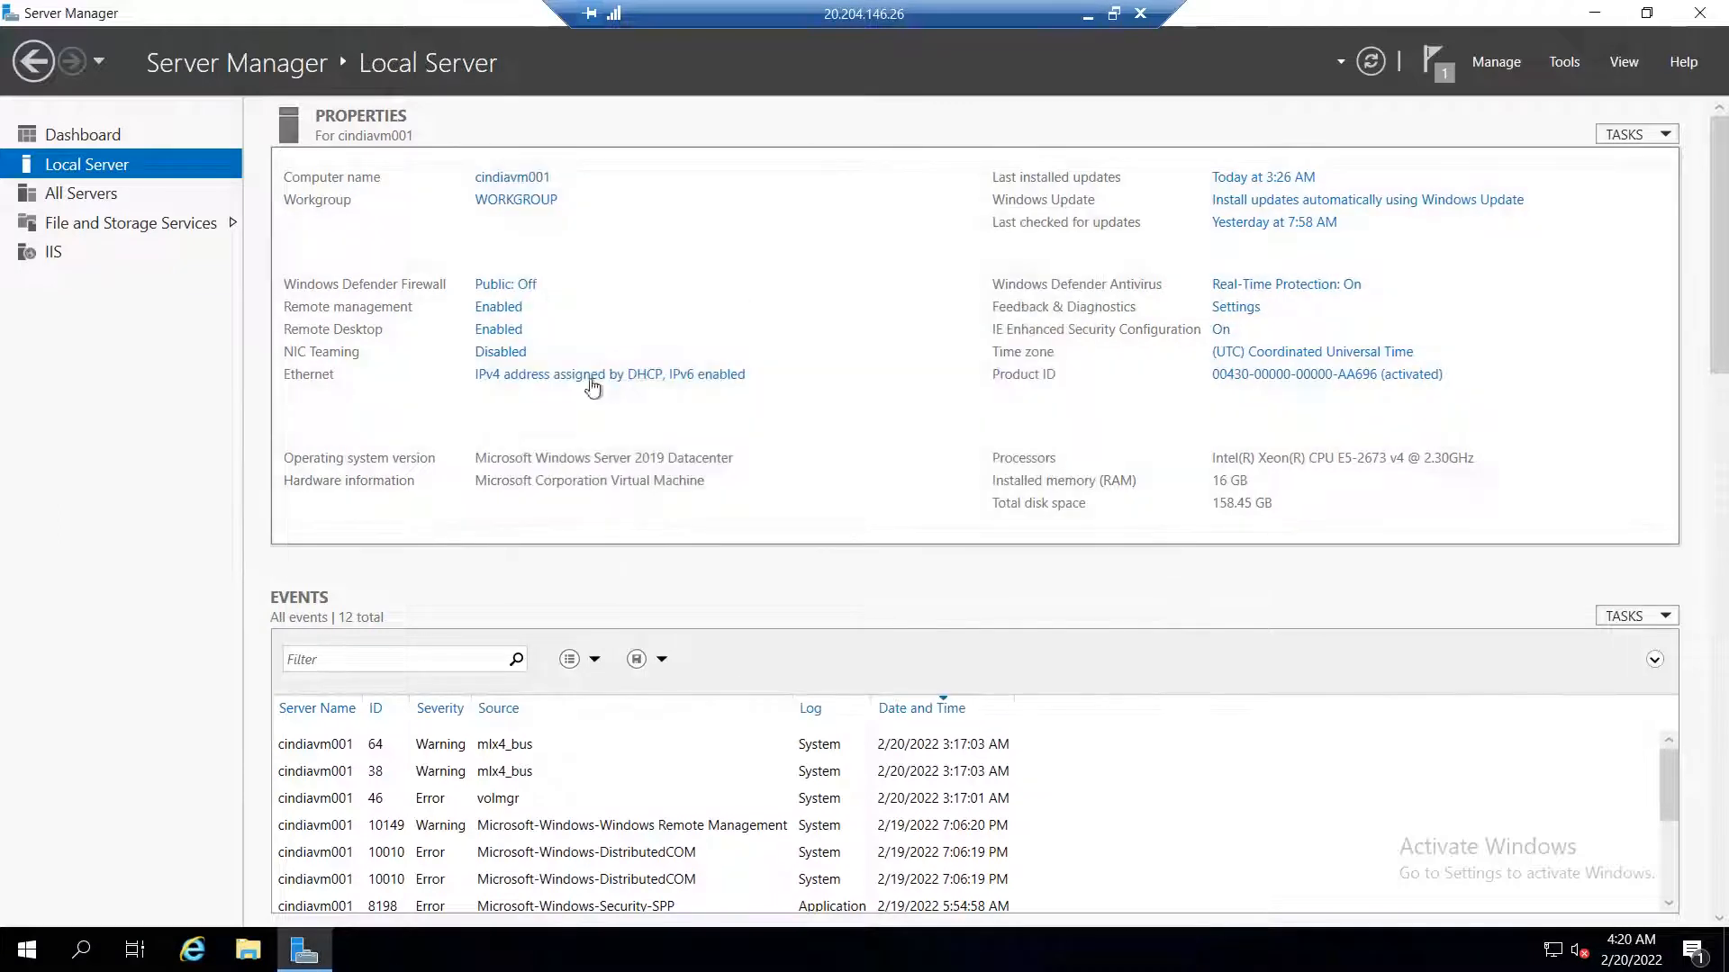
pyautogui.doubleClick(13, 15)
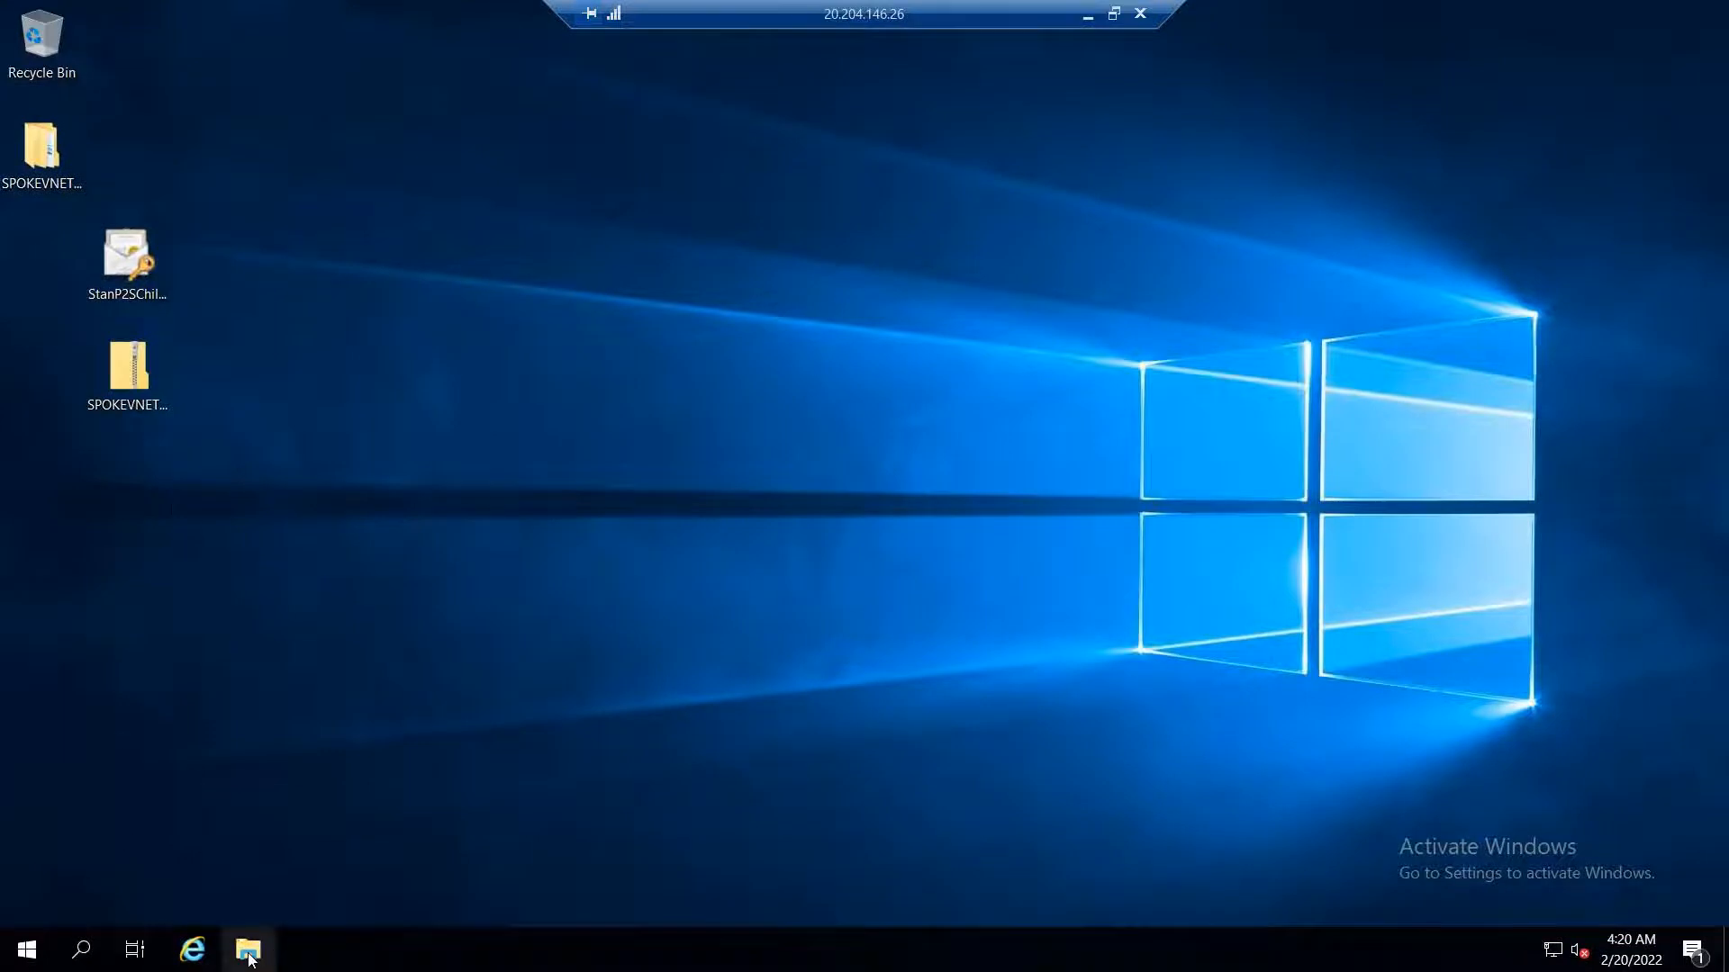
# Open the iisstart PNG from C:\inetpub\wwwroot for editing in Paint and choose a light blue brush colour.
pyautogui.press('super+e')
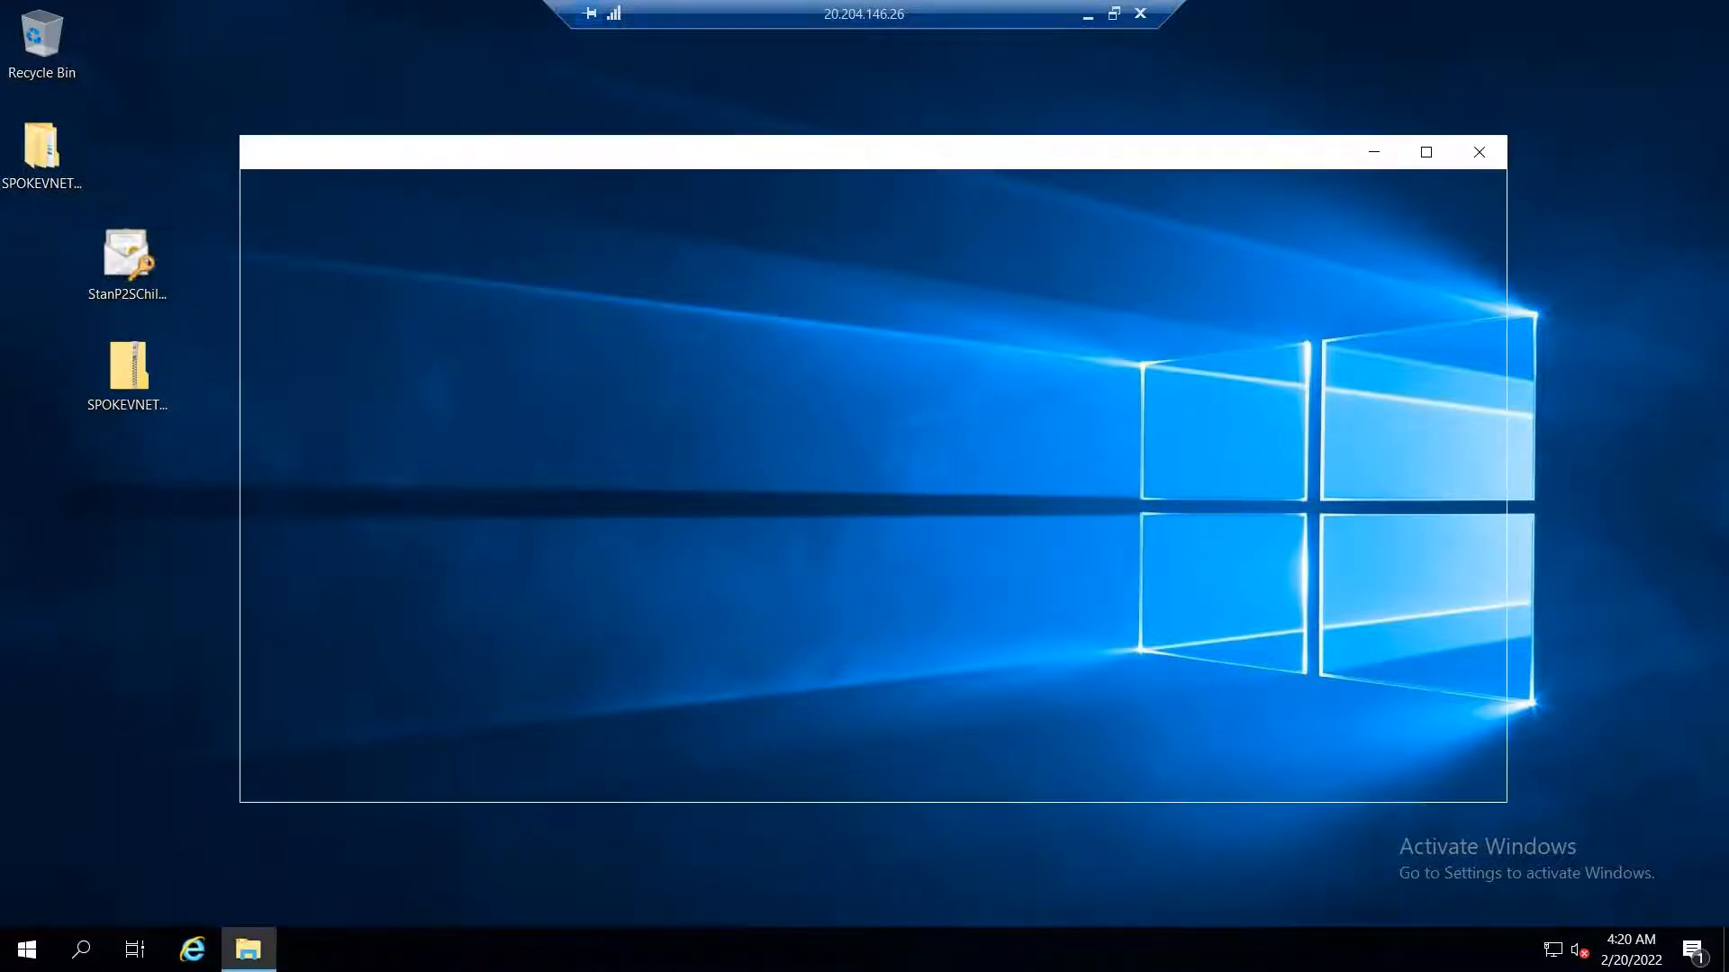
pyautogui.click(338, 410)
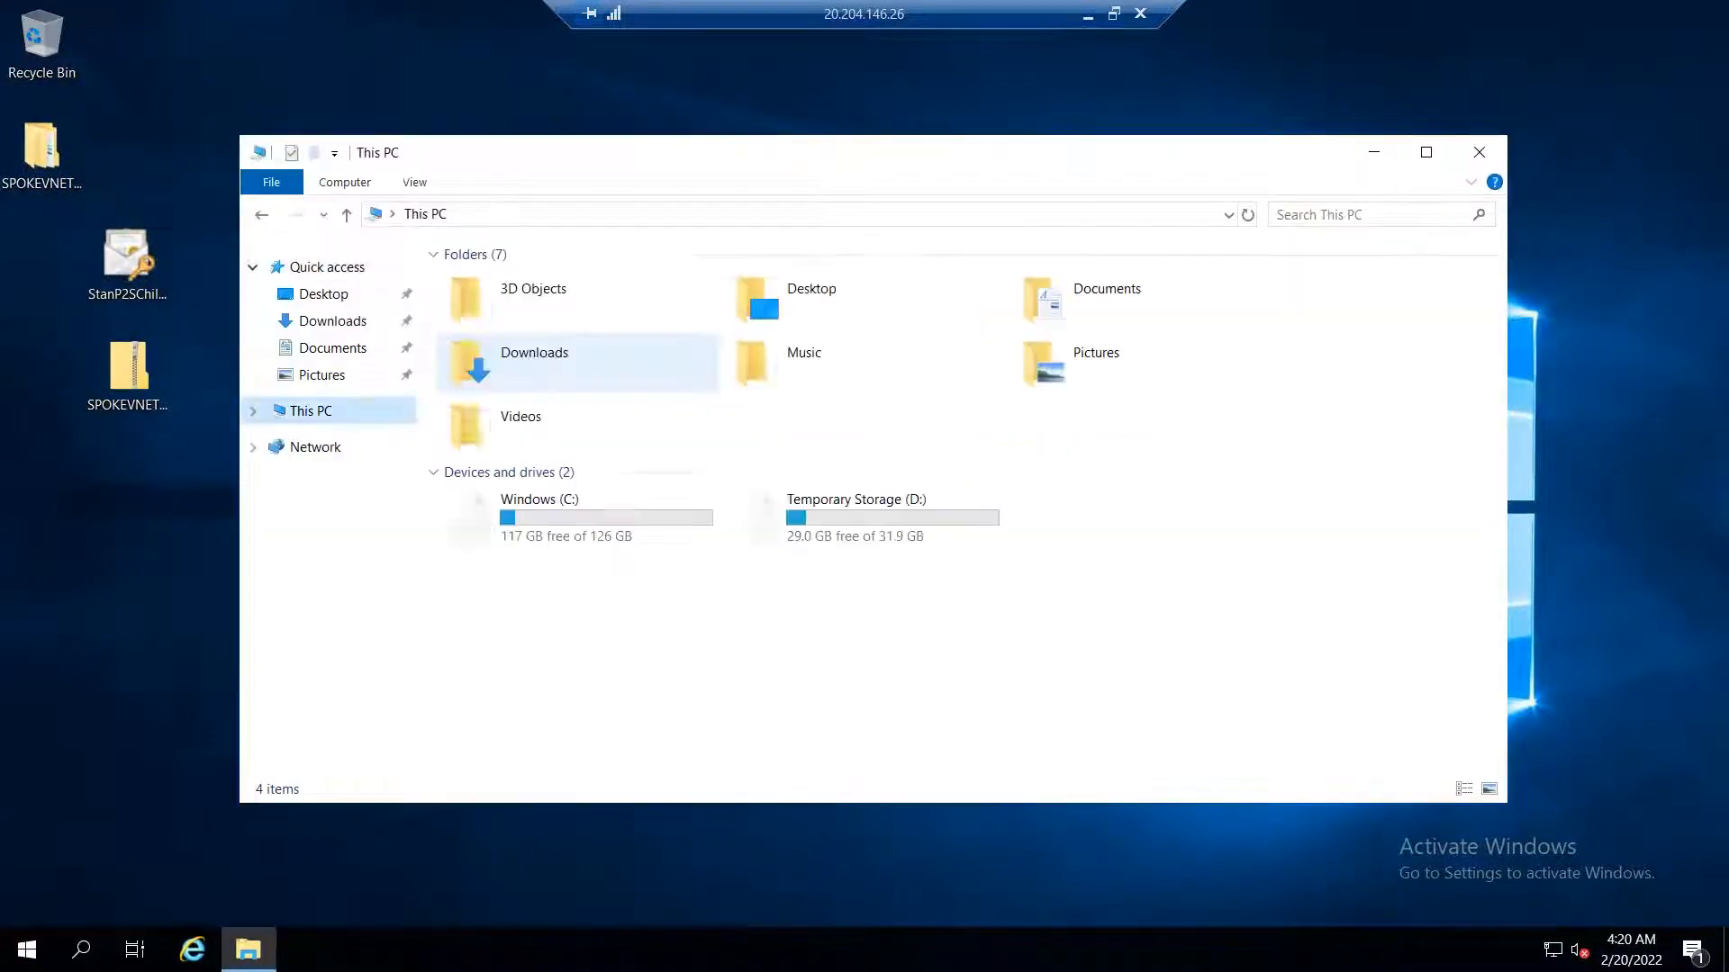
pyautogui.doubleClick(592, 506)
pyautogui.doubleClick(517, 287)
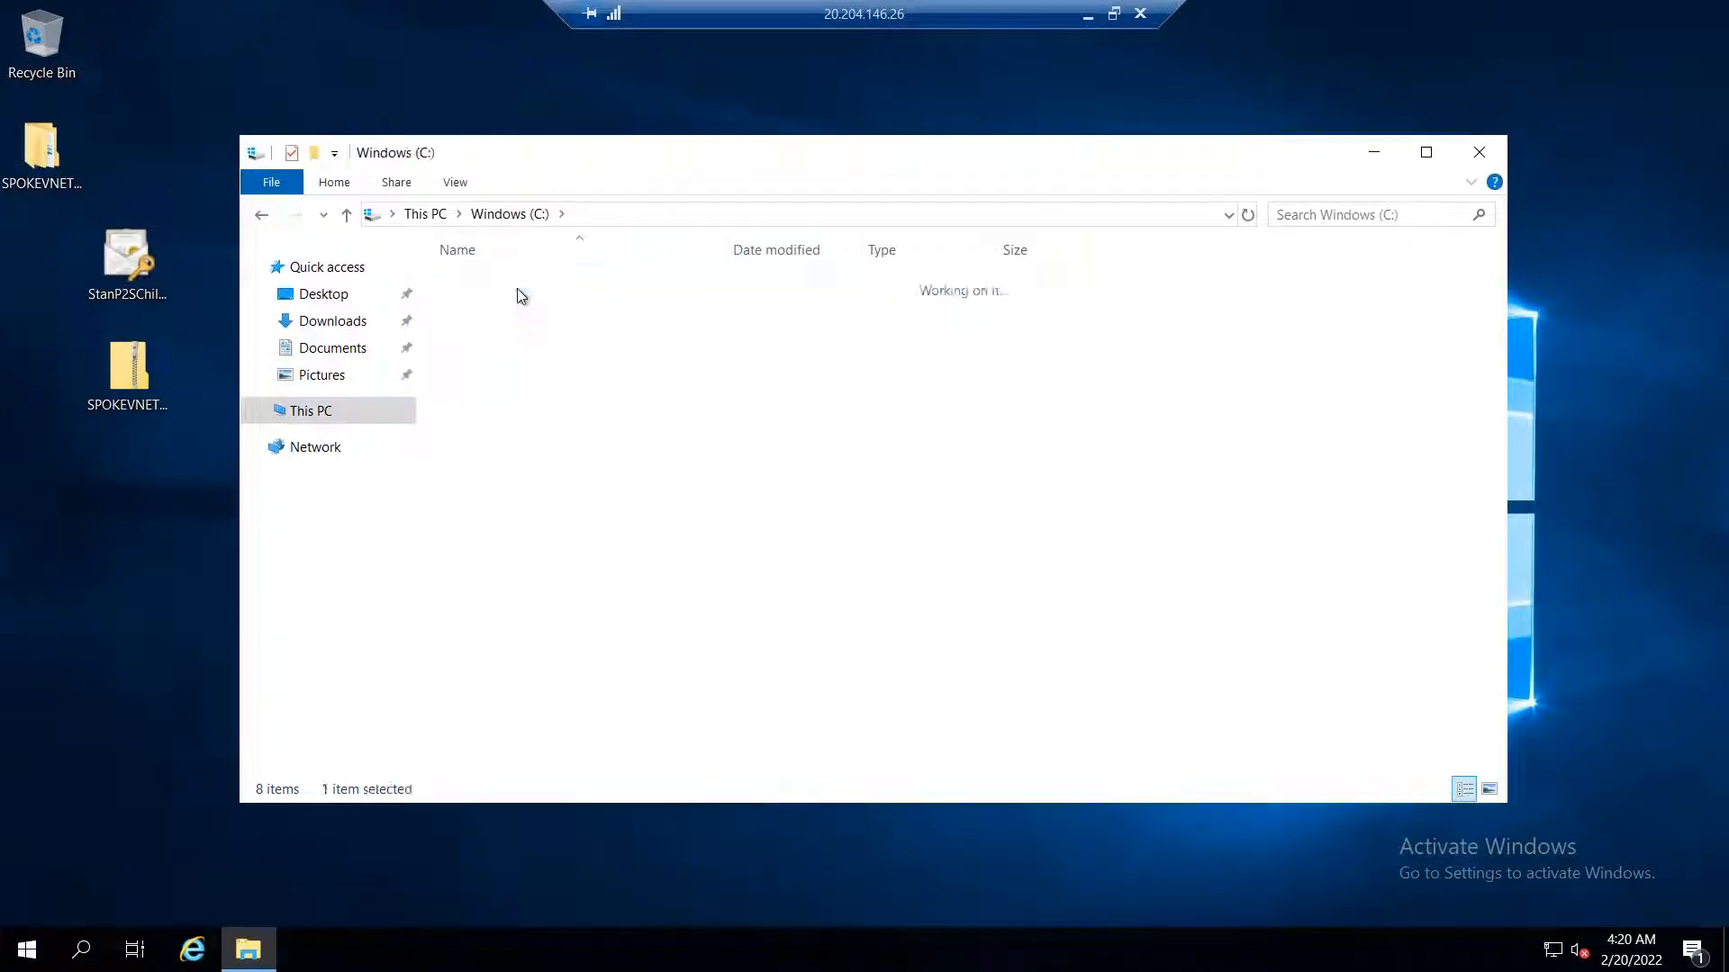
pyautogui.doubleClick(509, 383)
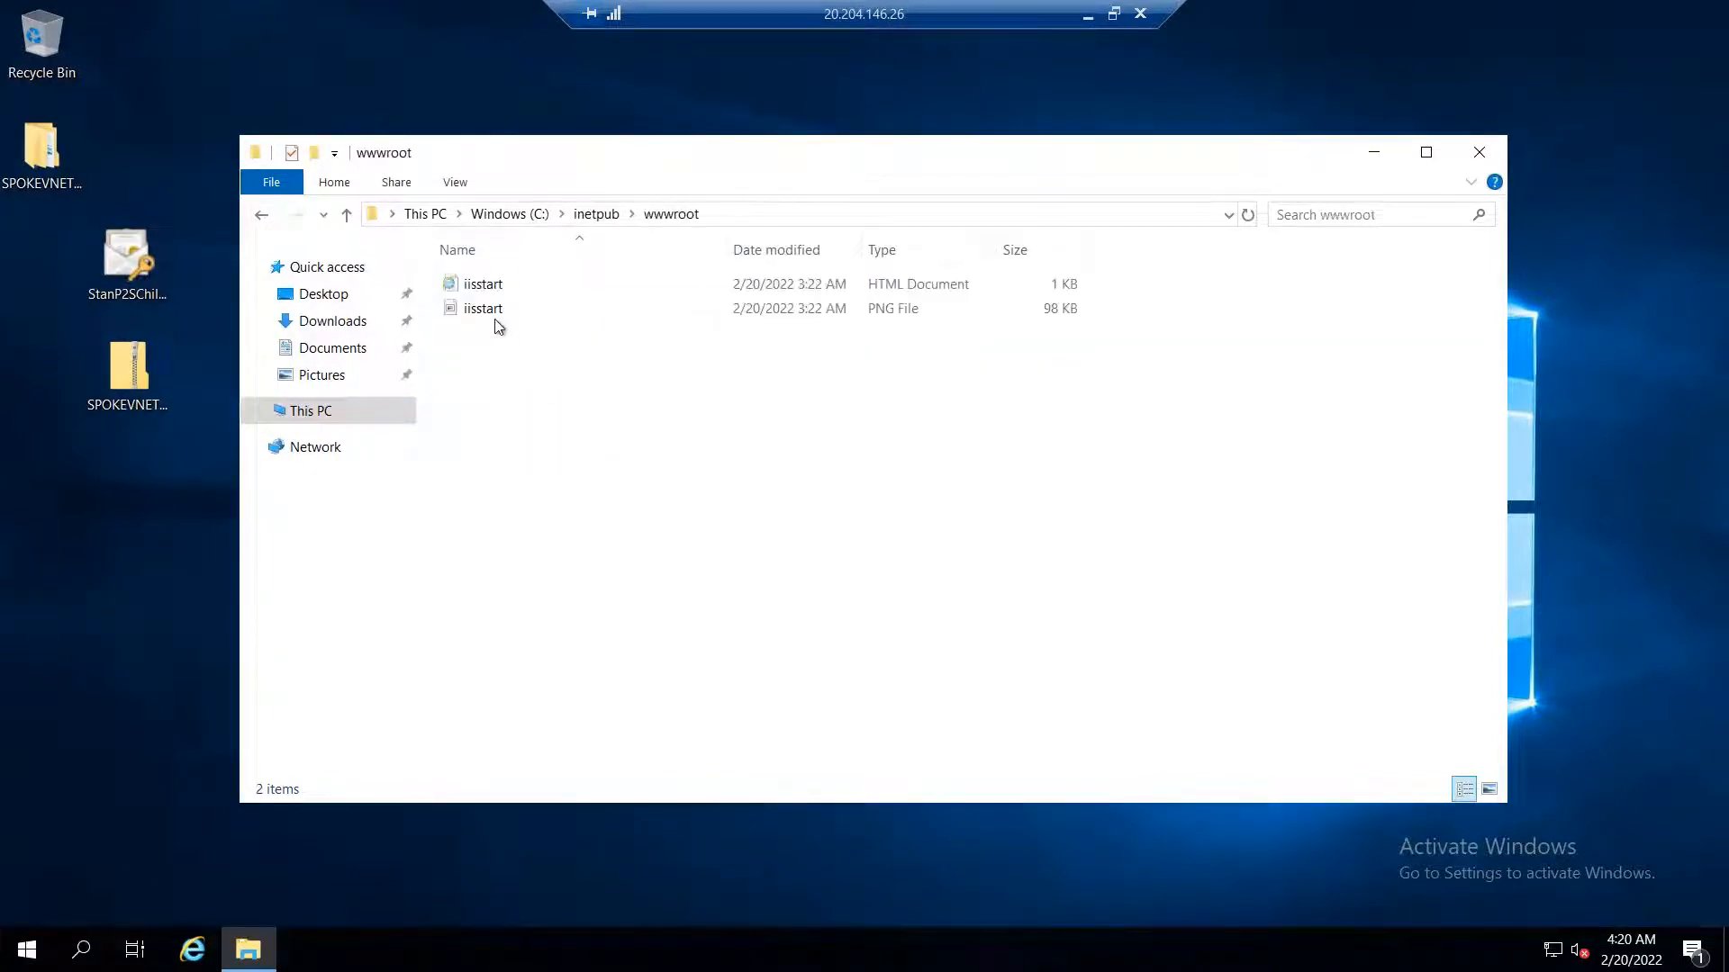
pyautogui.rightClick(493, 314)
pyautogui.click(562, 329)
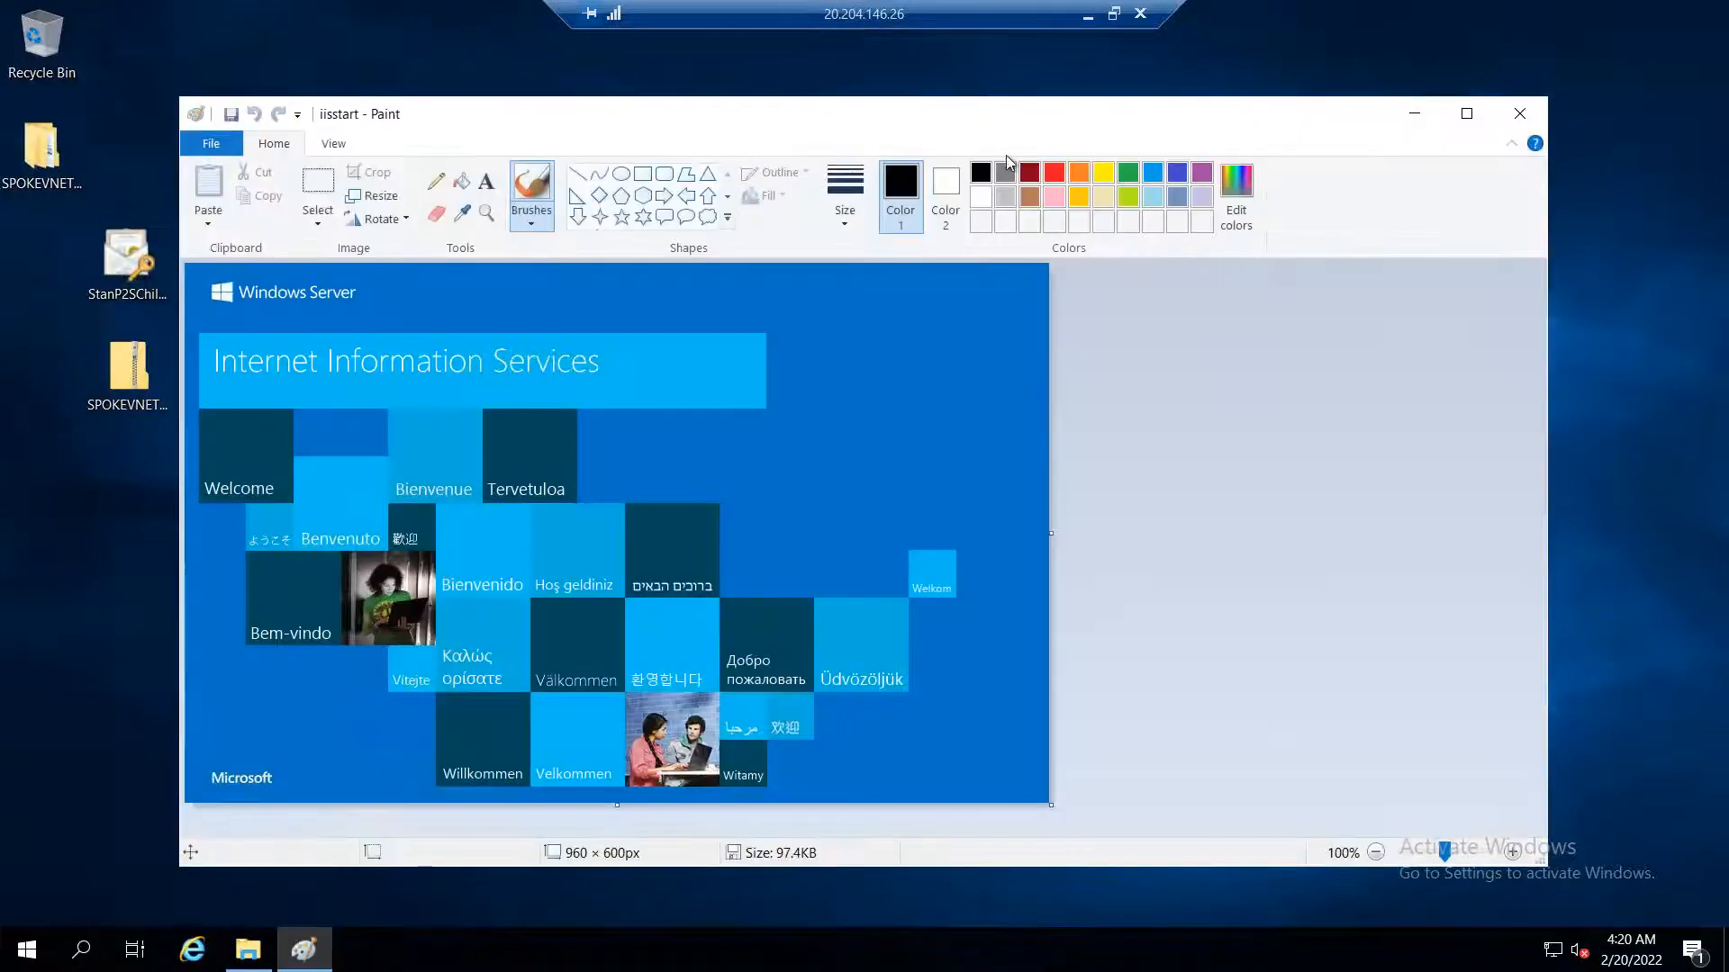
pyautogui.click(1155, 196)
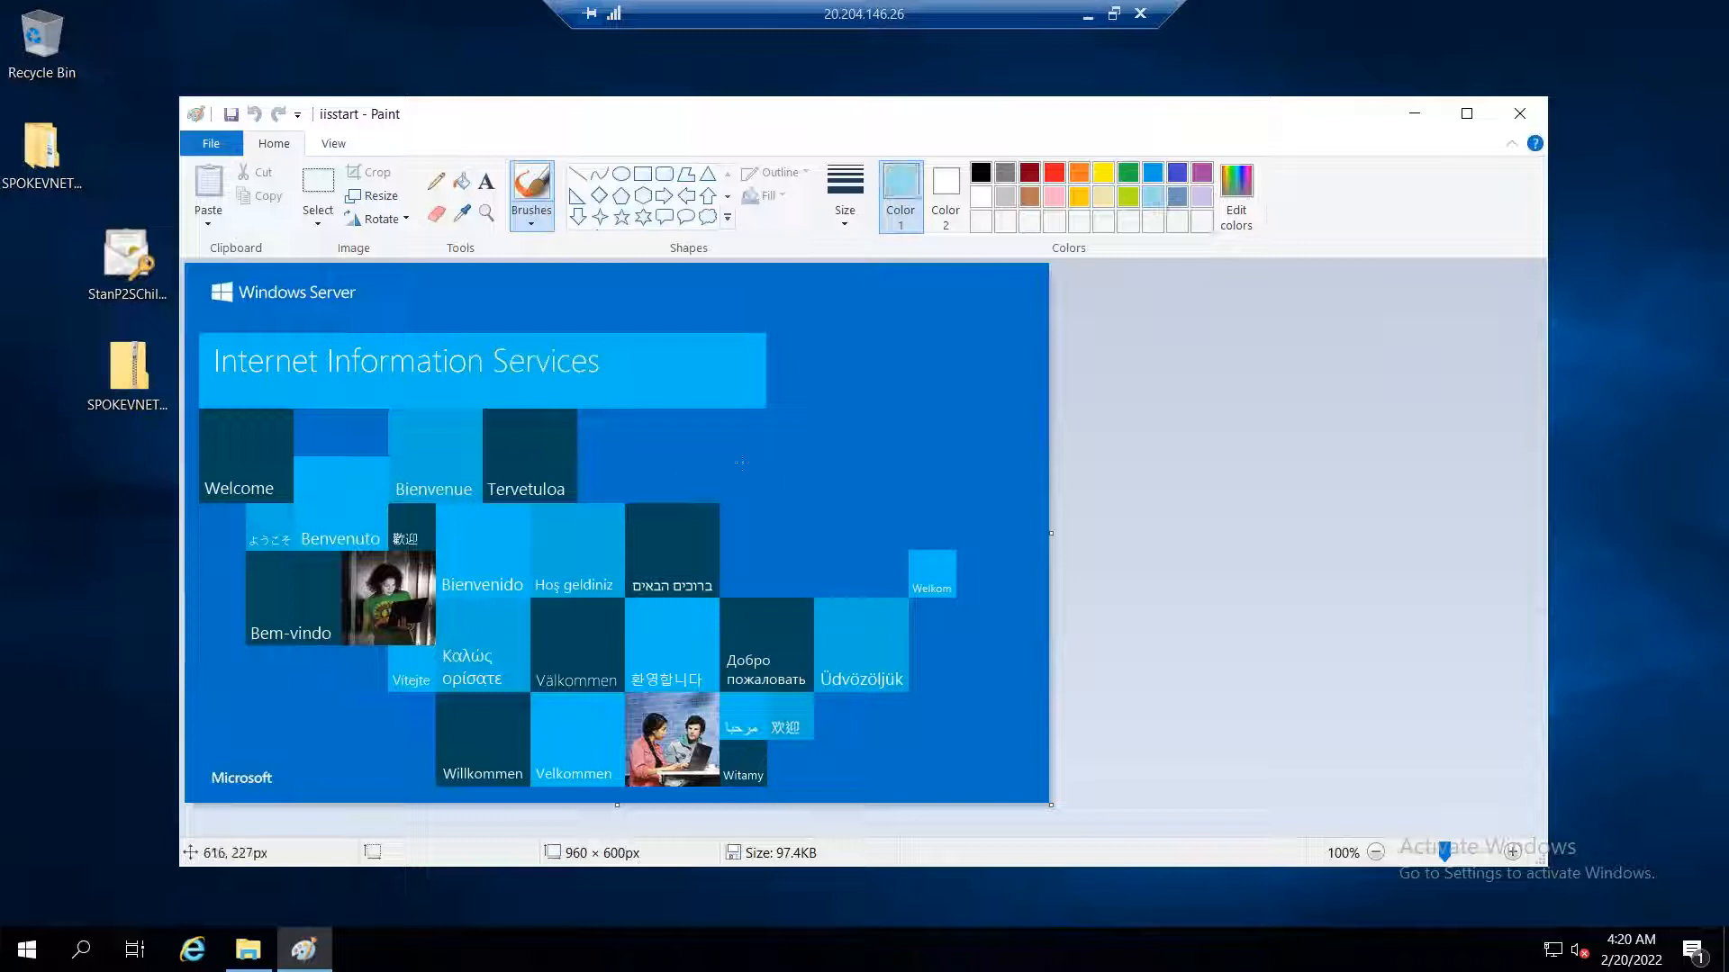
pyautogui.moveTo(764, 444)
pyautogui.mouseDown()
pyautogui.moveTo(743, 442)
pyautogui.moveTo(772, 496)
pyautogui.moveTo(792, 465)
pyautogui.moveTo(867, 491)
pyautogui.moveTo(896, 455)
pyautogui.moveTo(930, 451)
pyautogui.moveTo(924, 472)
pyautogui.moveTo(981, 448)
pyautogui.mouseUp()
pyautogui.moveTo(896, 408); pyautogui.dragTo(872, 415)
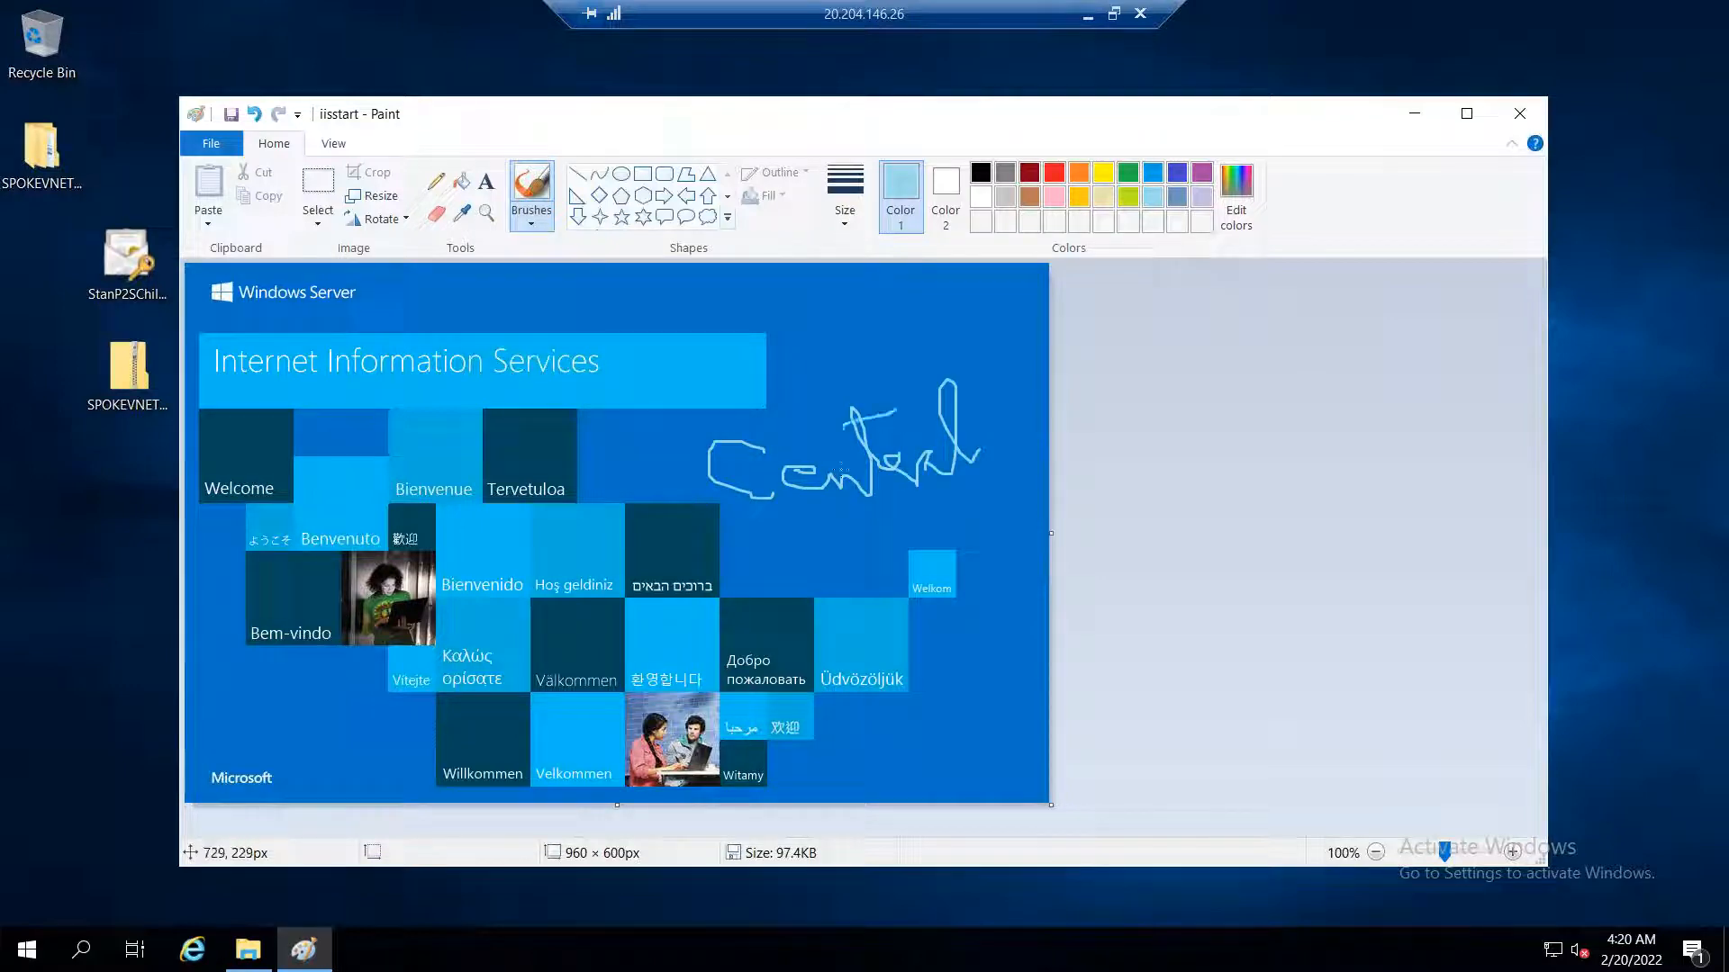
pyautogui.hotkey('ctrl', 'z')
pyautogui.hotkey('ctrl', 'z')
pyautogui.hotkey('ctrl', 'z')
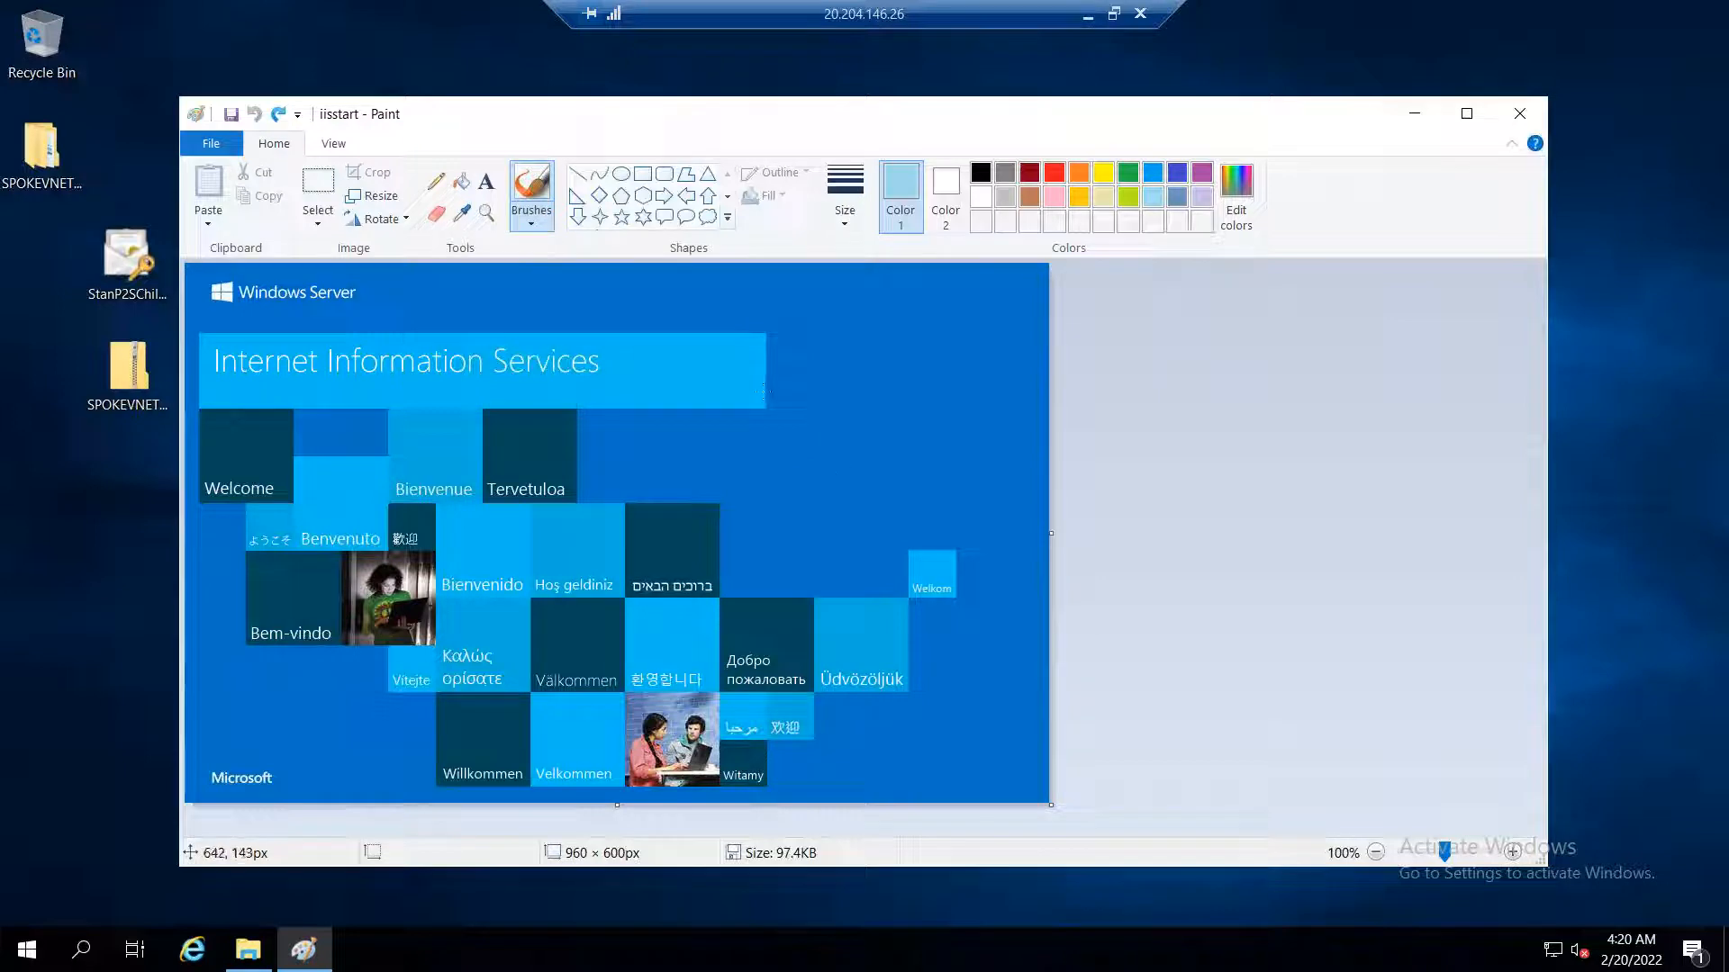
# Handwrite "Central India" in the empty upper area of the IIS welcome image, save it, and close Paint.
pyautogui.moveTo(796, 353)
pyautogui.mouseDown()
pyautogui.moveTo(799, 387)
pyautogui.moveTo(834, 357)
pyautogui.moveTo(891, 406)
pyautogui.moveTo(906, 377)
pyautogui.moveTo(947, 421)
pyautogui.mouseUp()
pyautogui.moveTo(874, 364); pyautogui.dragTo(922, 336)
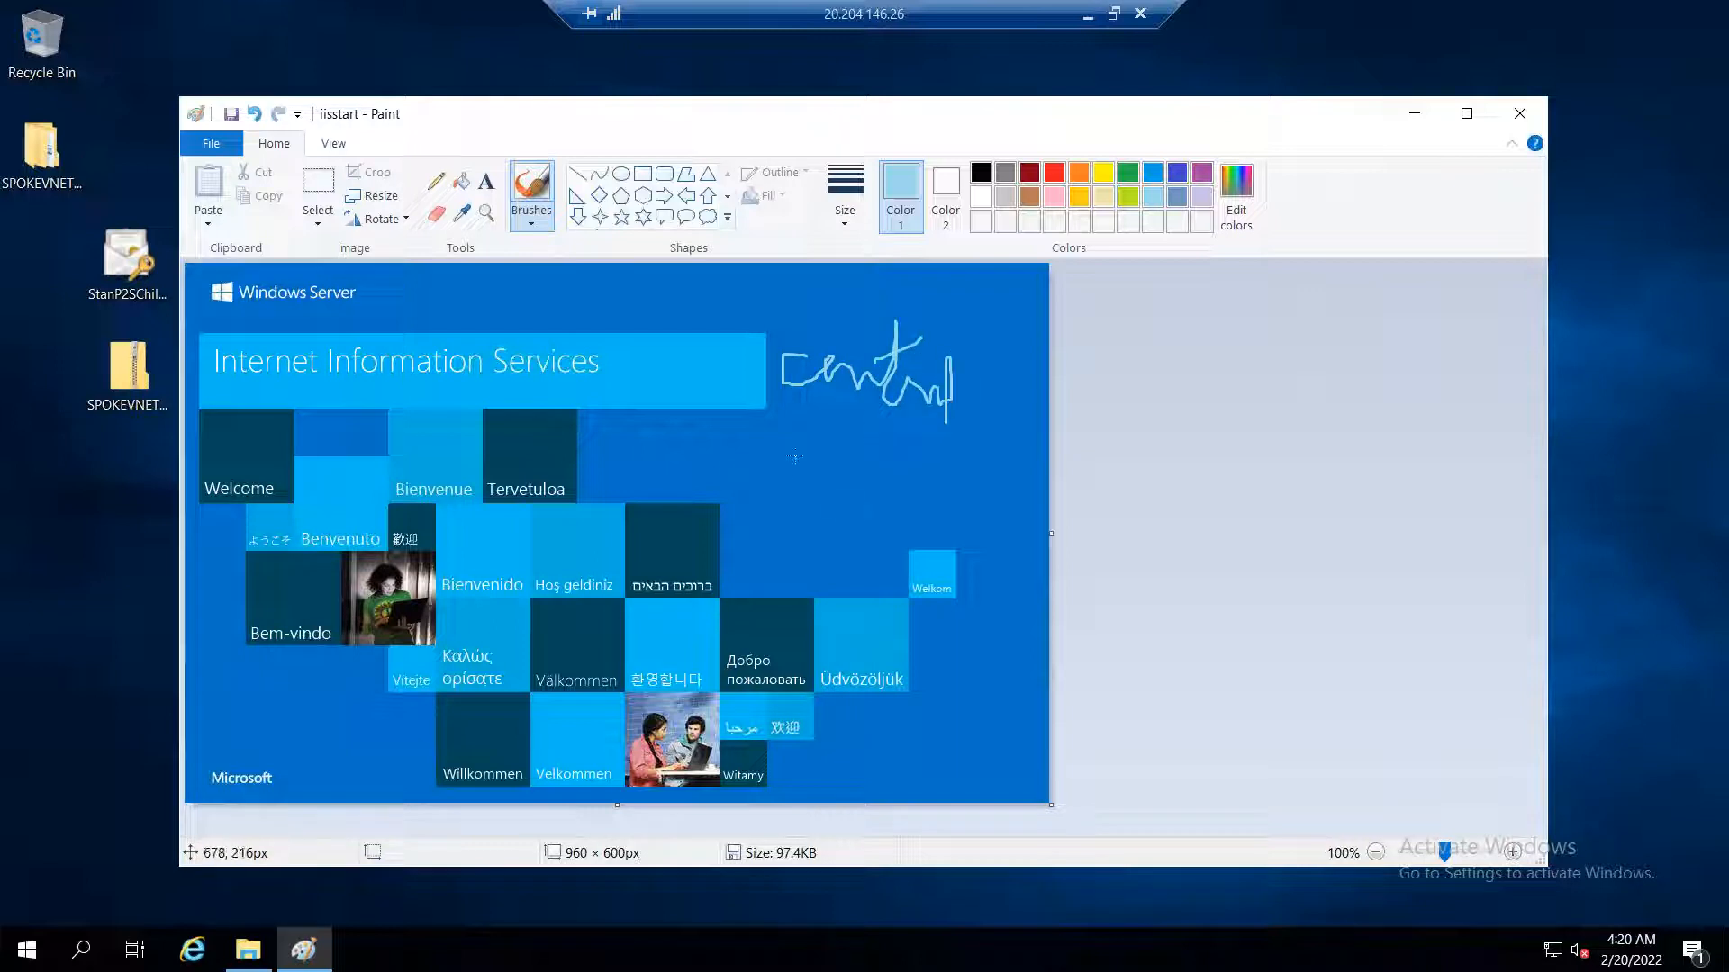
pyautogui.moveTo(795, 455)
pyautogui.mouseDown()
pyautogui.moveTo(792, 502)
pyautogui.moveTo(830, 431)
pyautogui.mouseUp()
pyautogui.moveTo(766, 519)
pyautogui.mouseDown()
pyautogui.moveTo(915, 477)
pyautogui.moveTo(905, 423)
pyautogui.moveTo(1006, 468)
pyautogui.mouseUp()
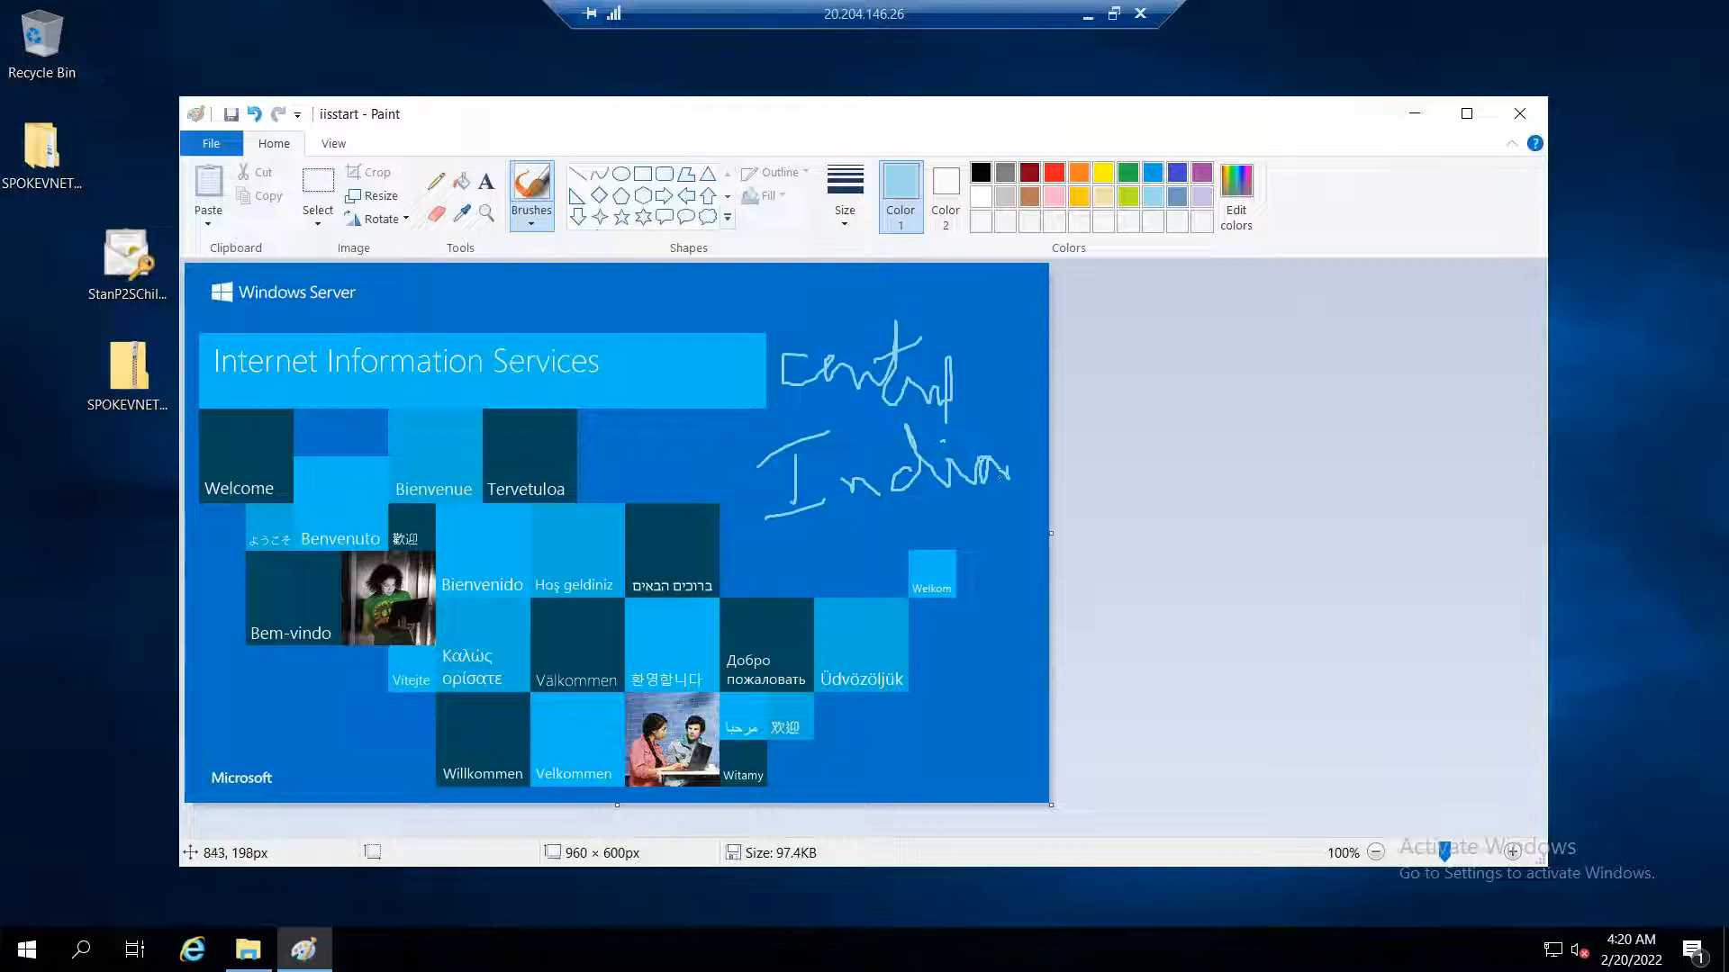
pyautogui.click(231, 113)
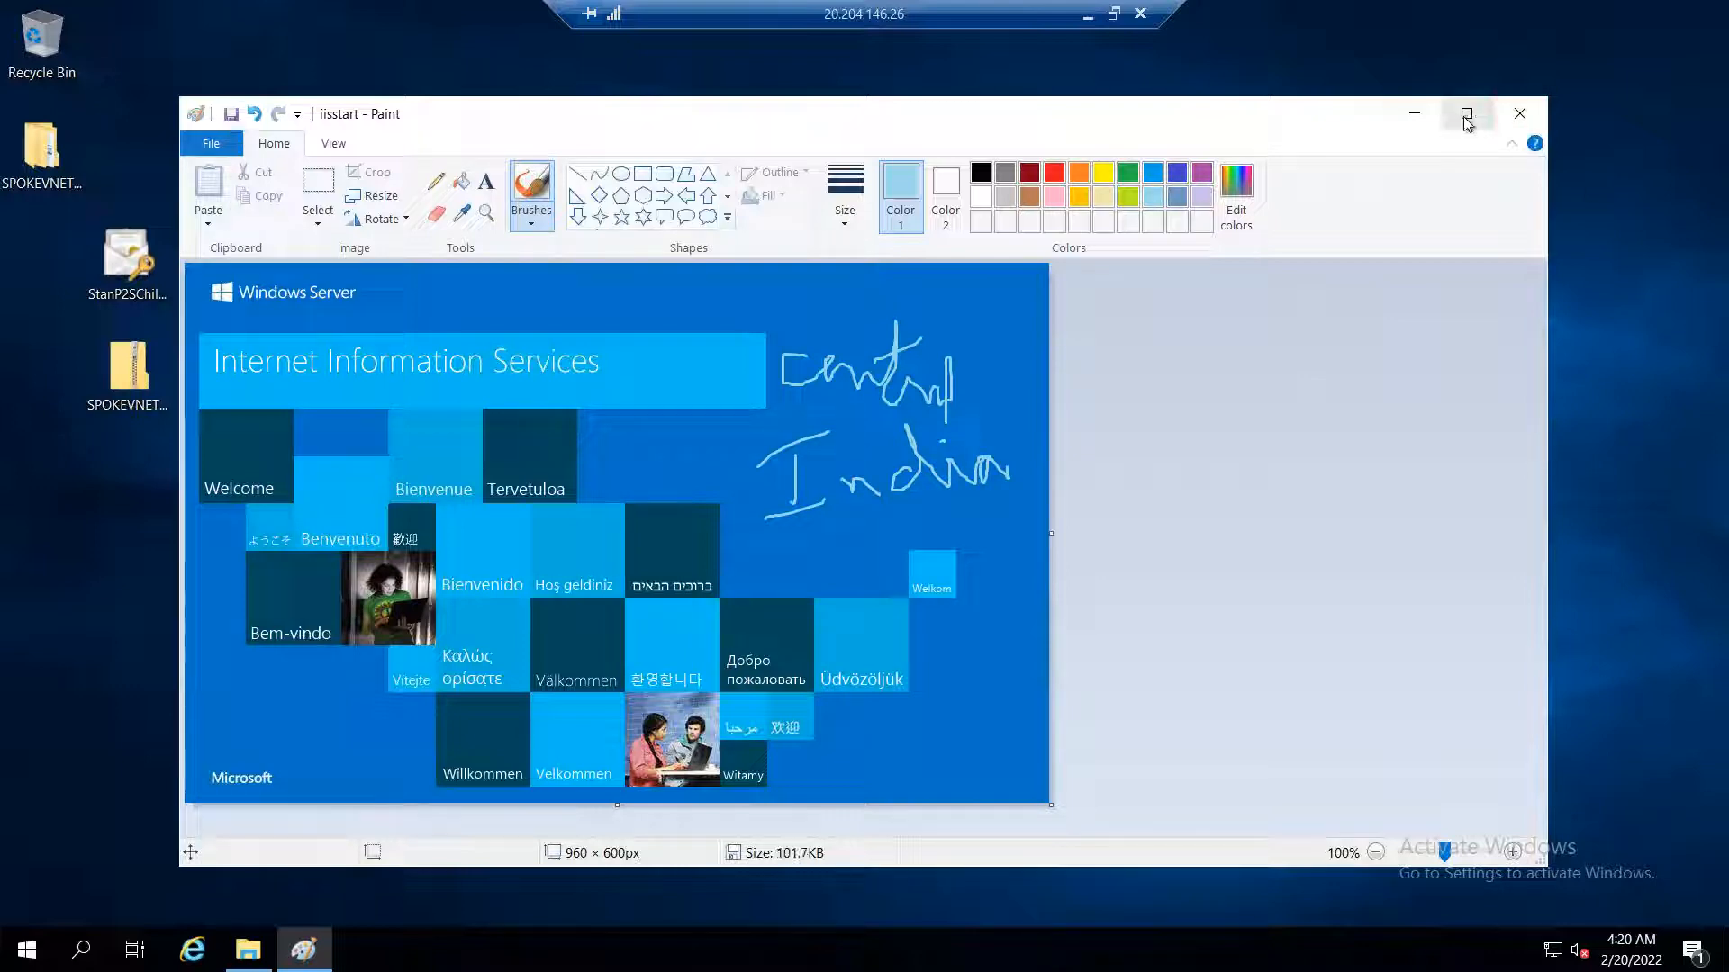
pyautogui.click(1518, 113)
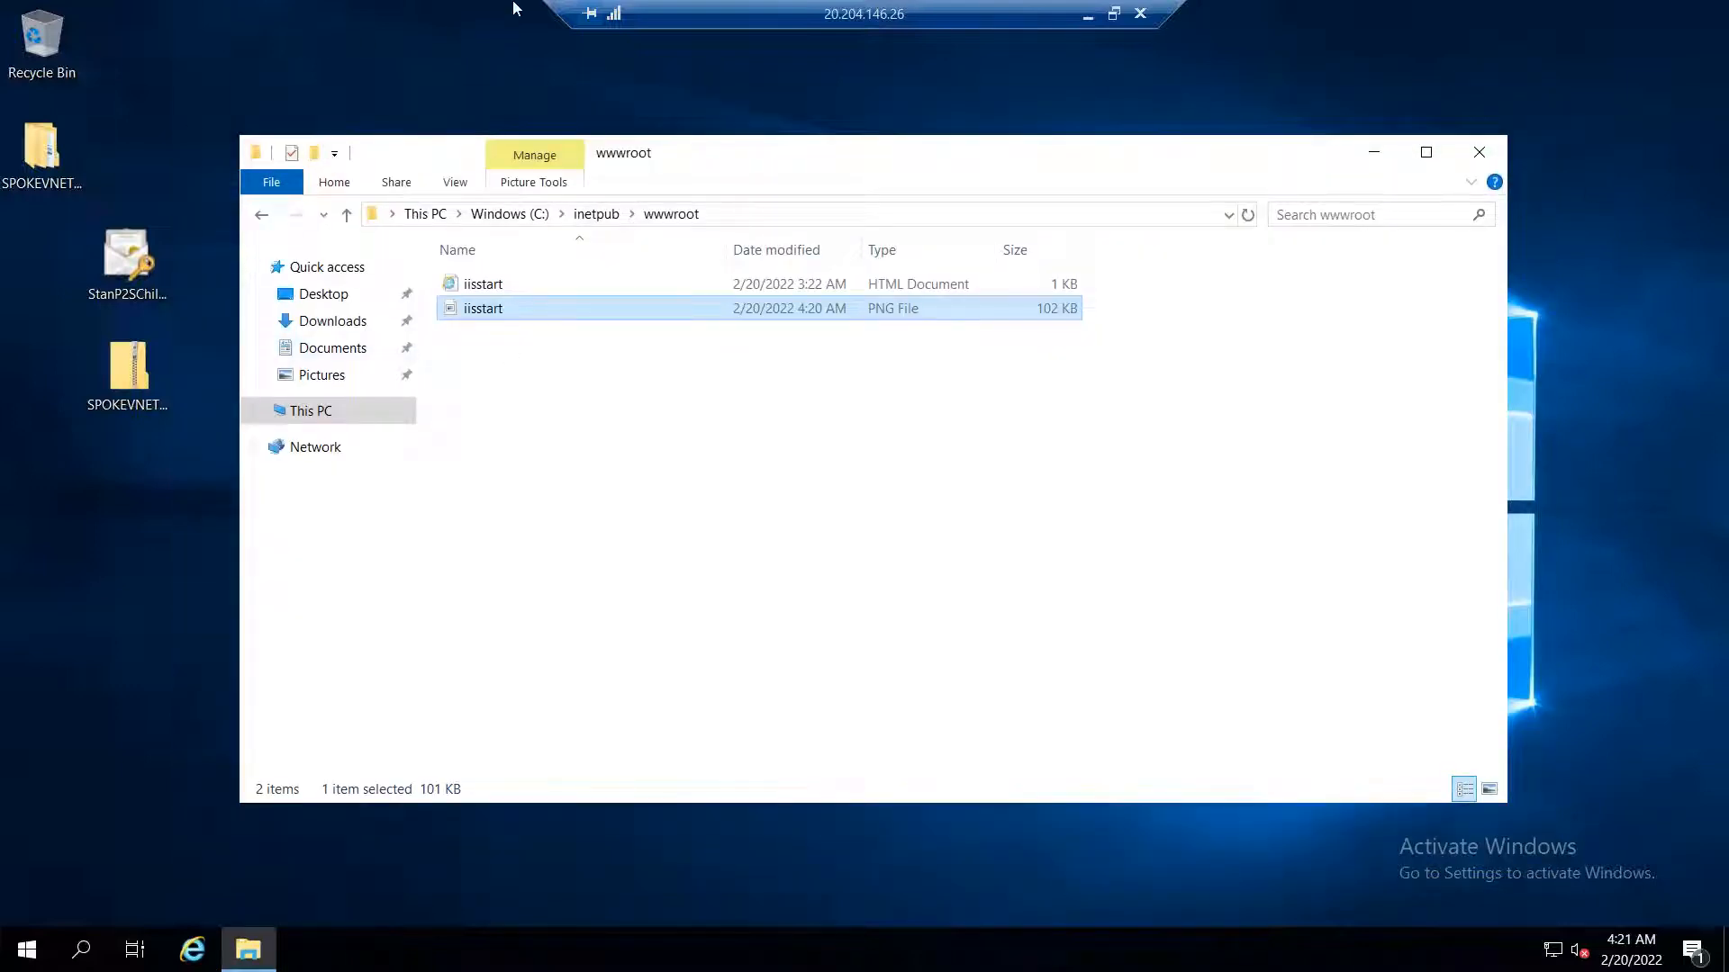
# Minimize the remote session and open the overview of virtual machine singaporevm1 in the Azure portal.
pyautogui.click(1088, 15)
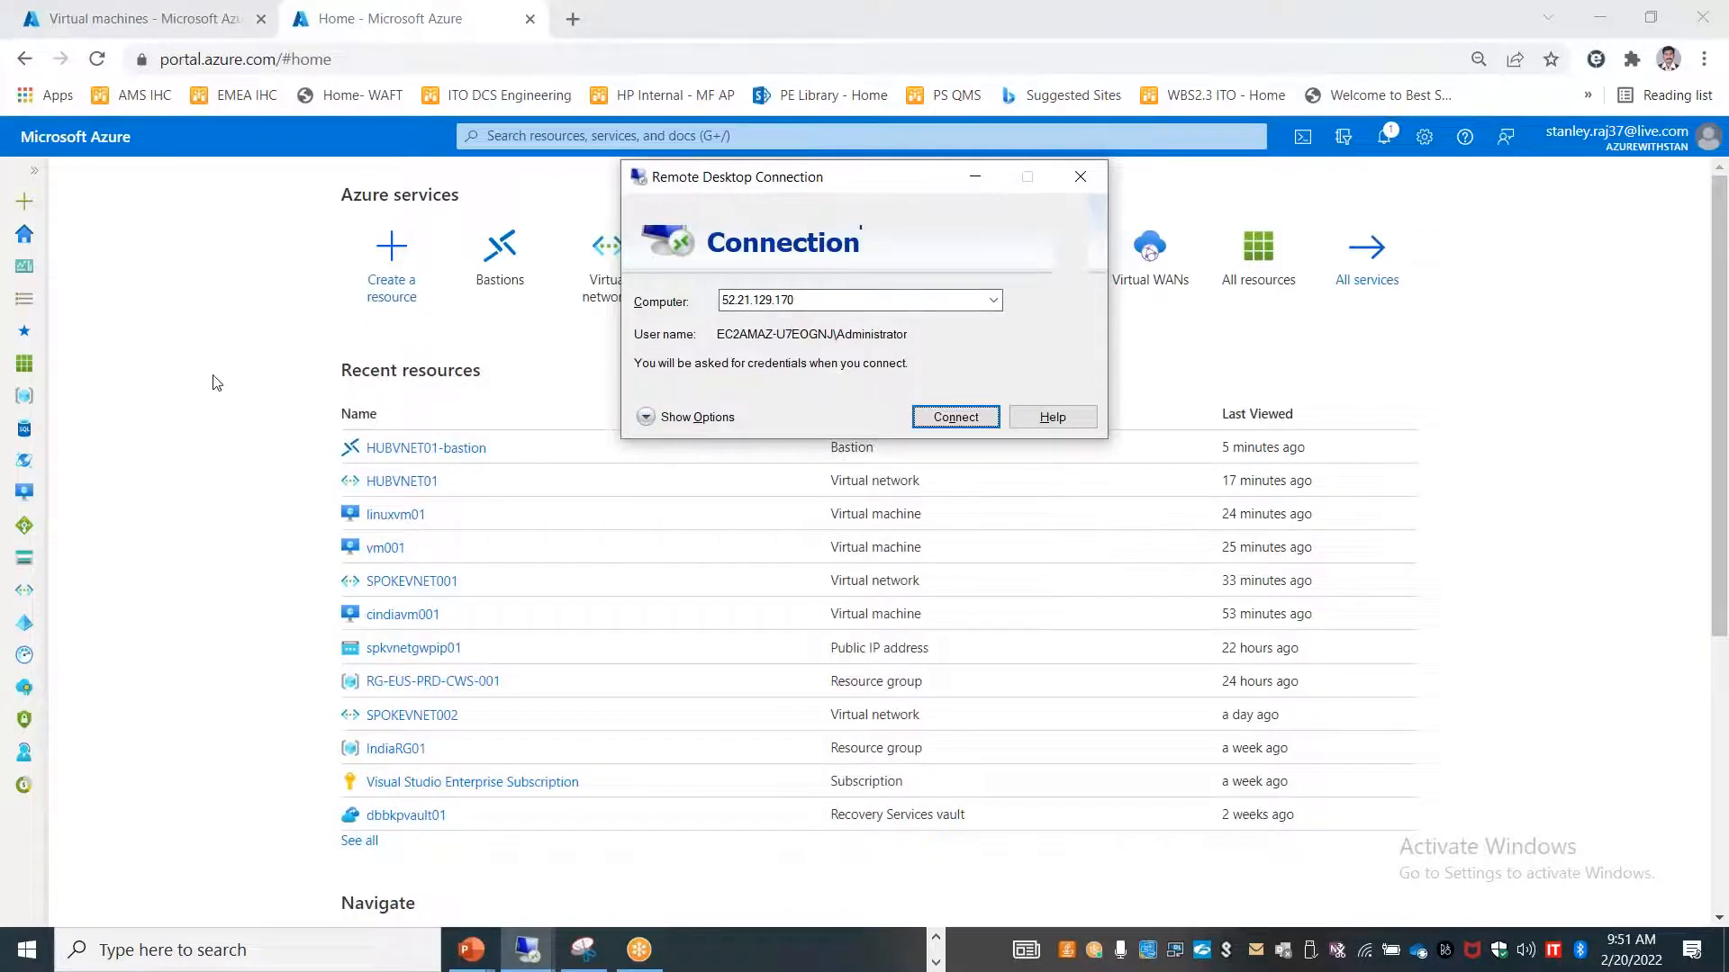
pyautogui.click(712, 266)
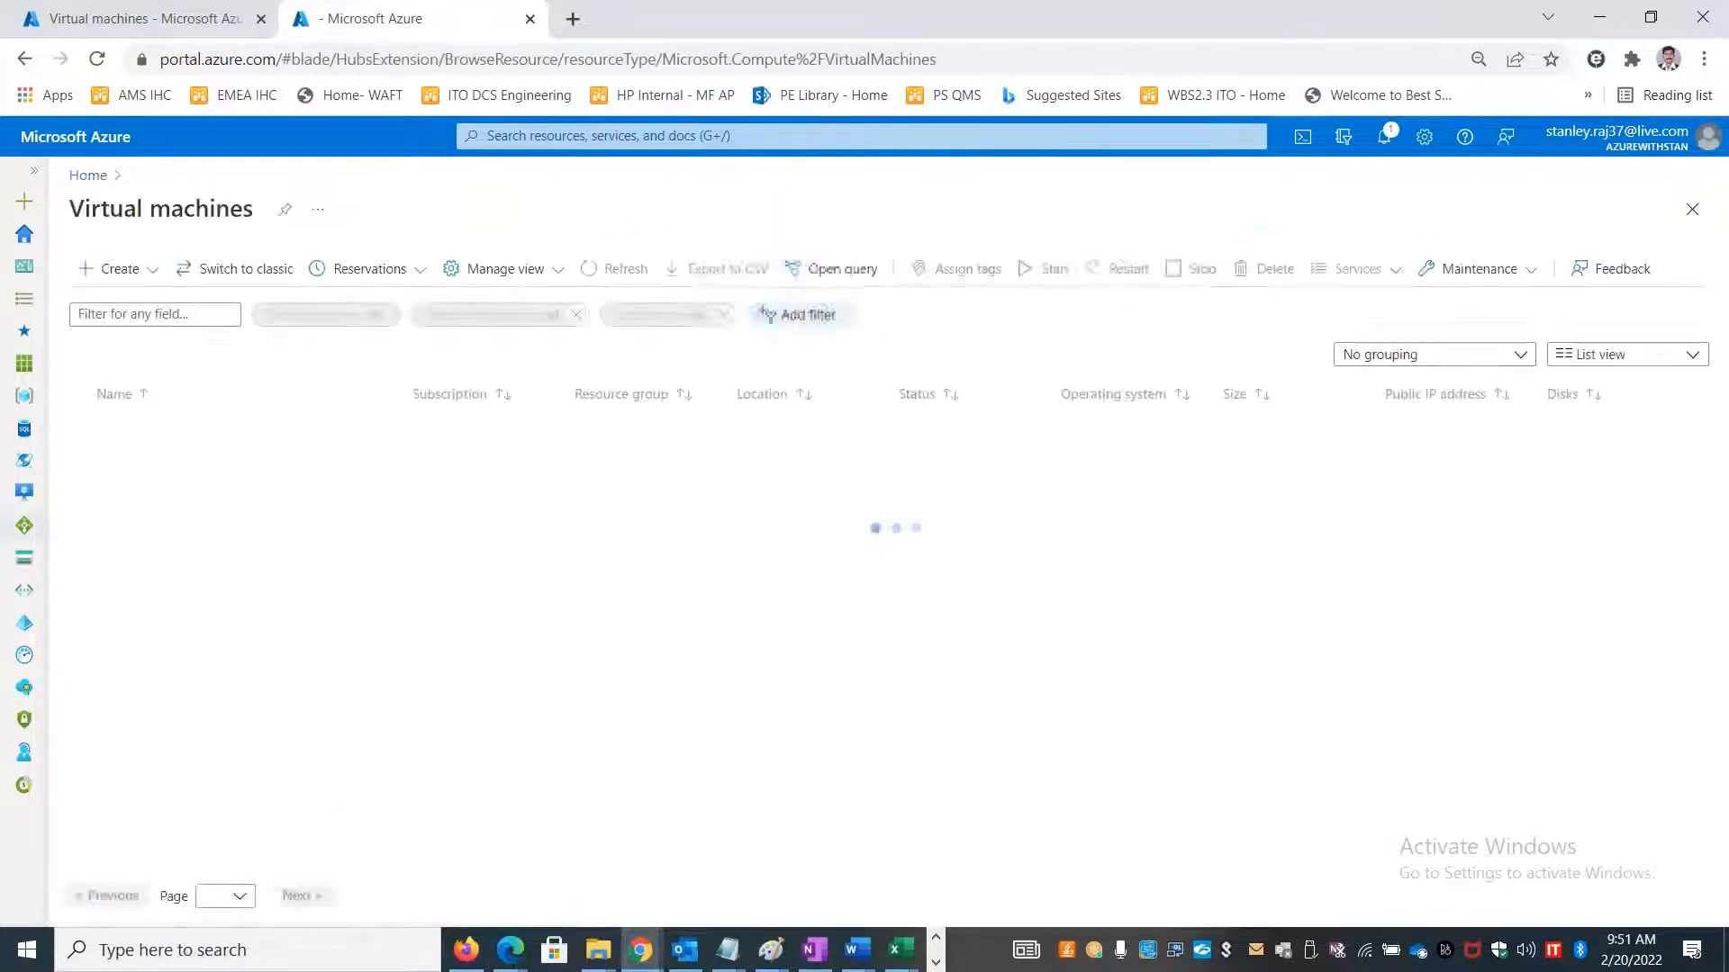
pyautogui.click(166, 495)
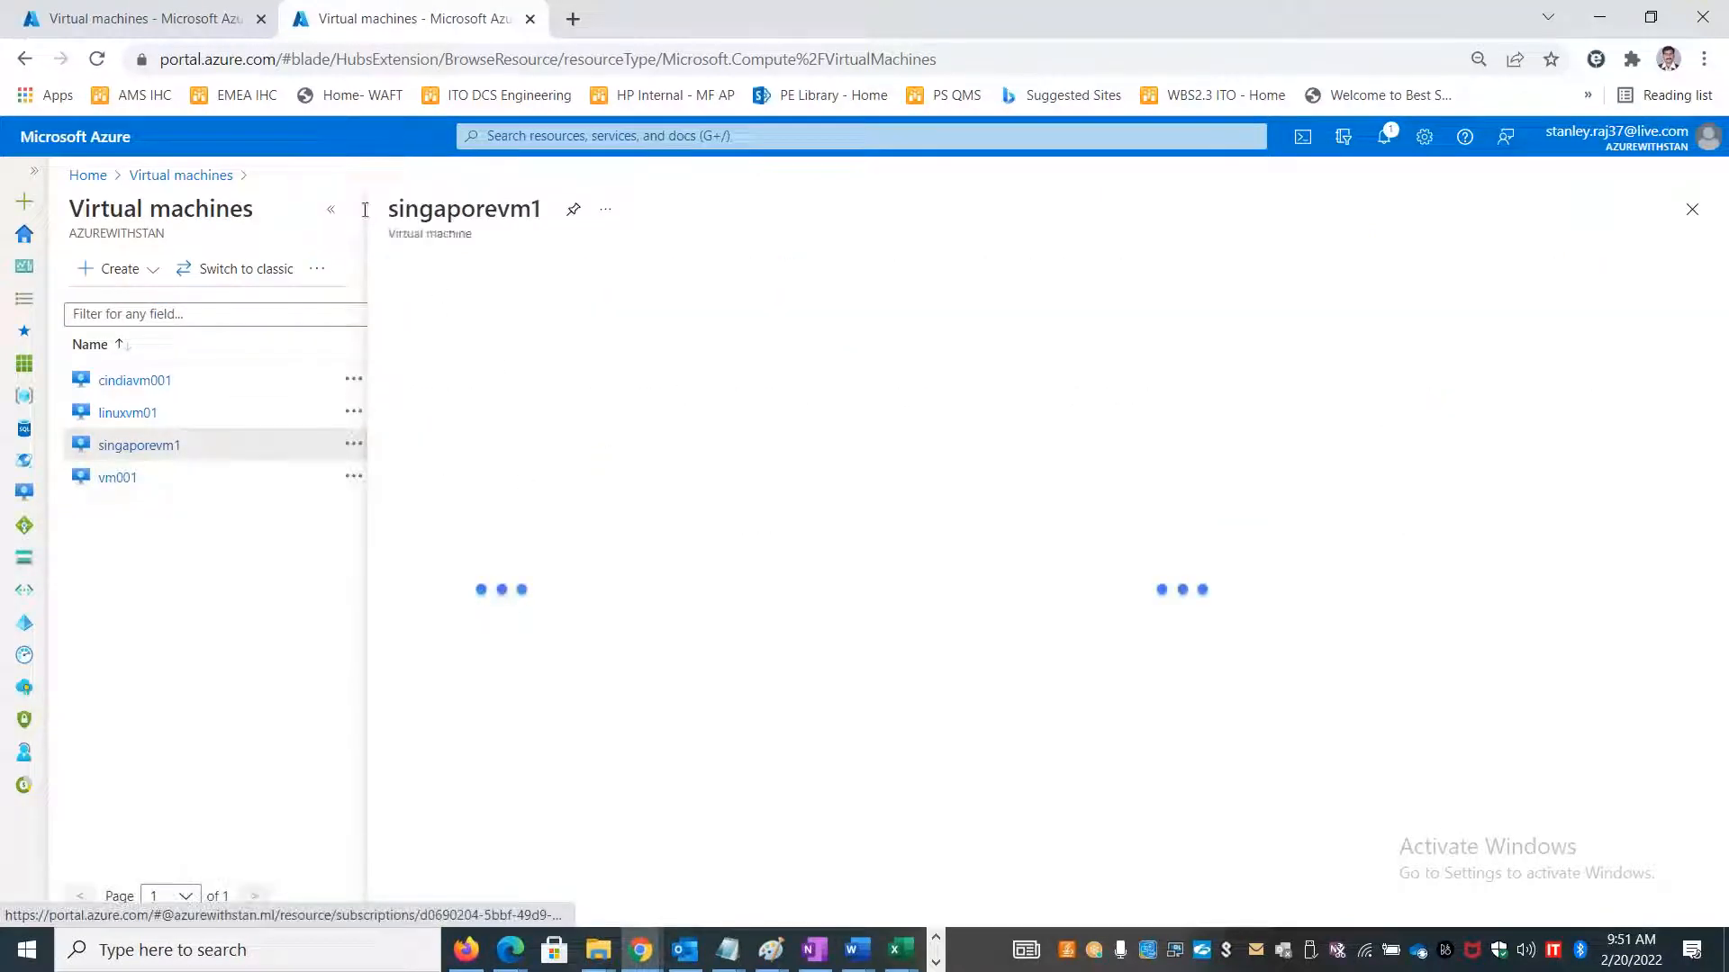
pyautogui.click(326, 214)
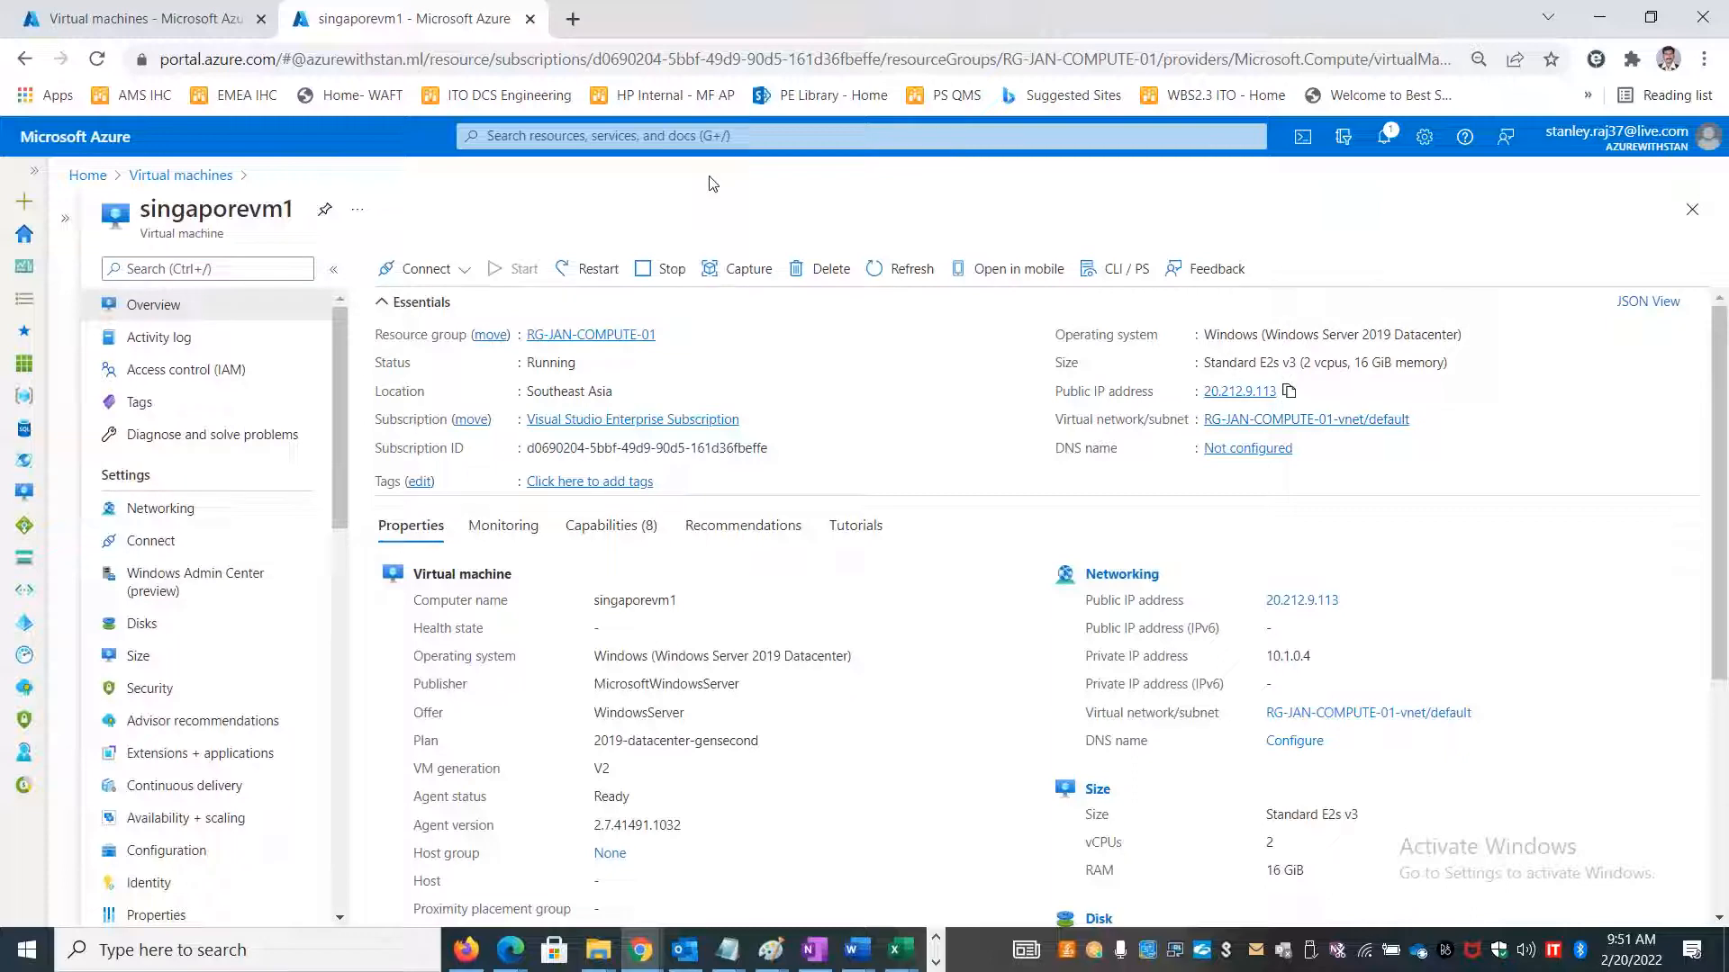
# Start a new Remote Desktop Connection and enter singaporevm1's public IP address 20.212.9.113 as the computer.
pyautogui.press('super+r')
pyautogui.write('mstsc')
pyautogui.press('Return')
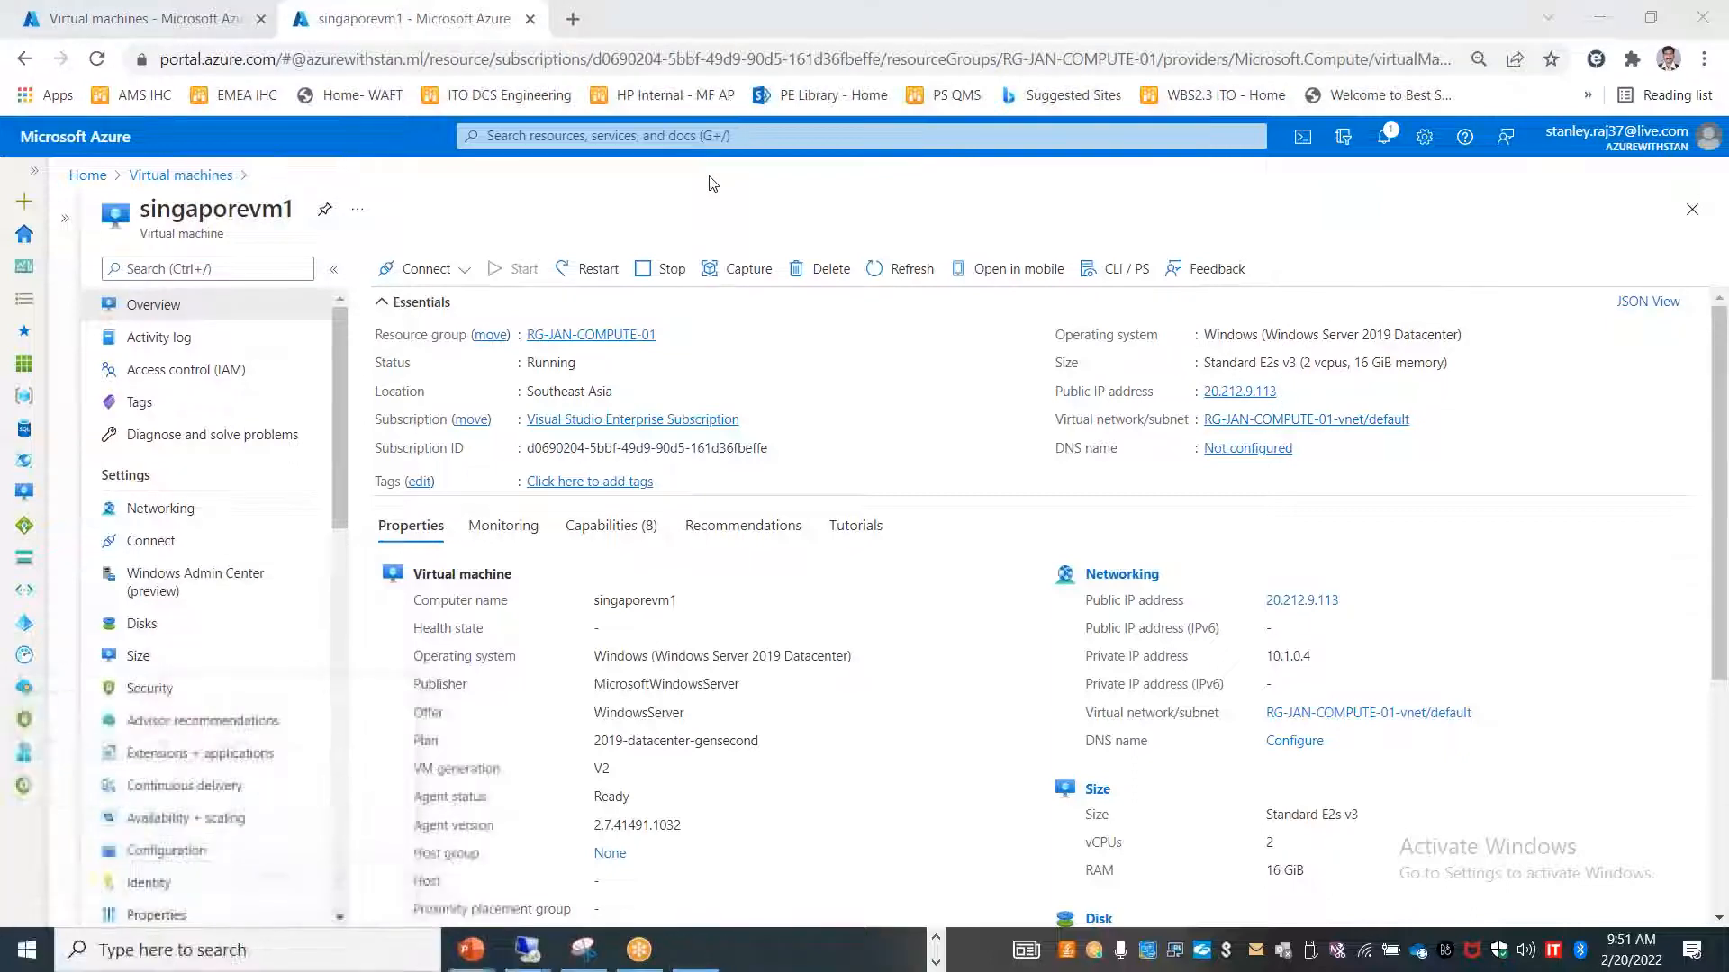
pyautogui.hotkey('ctrl', 'v')
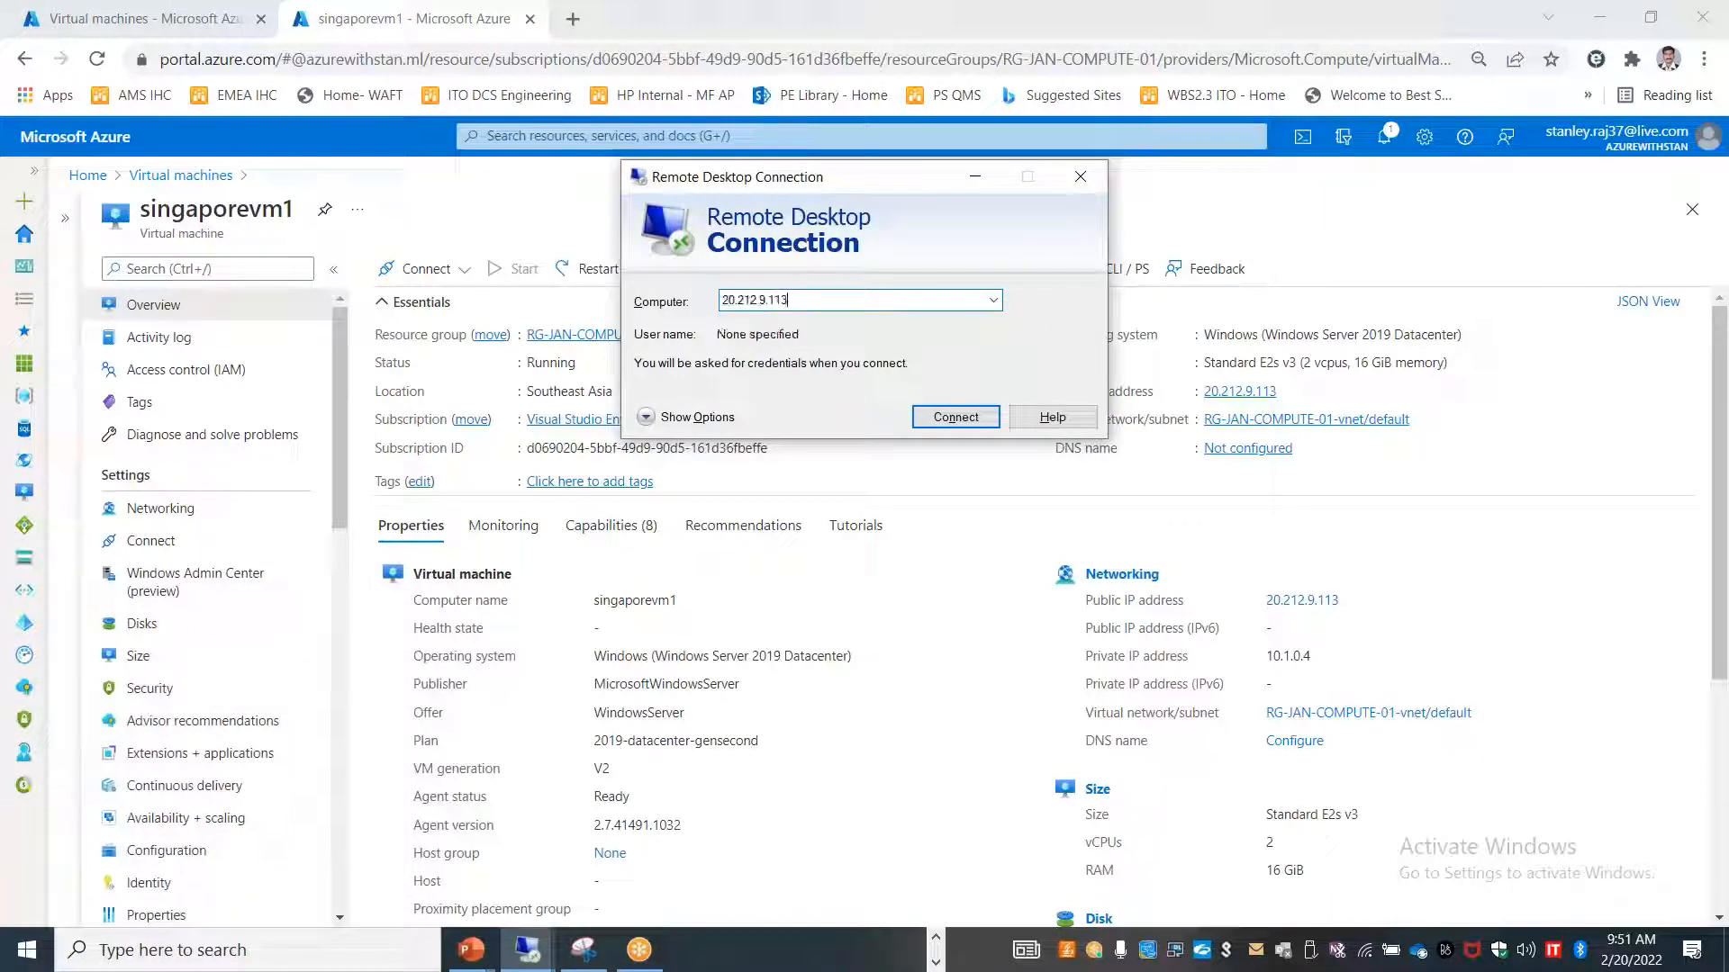
pyautogui.click(1288, 29)
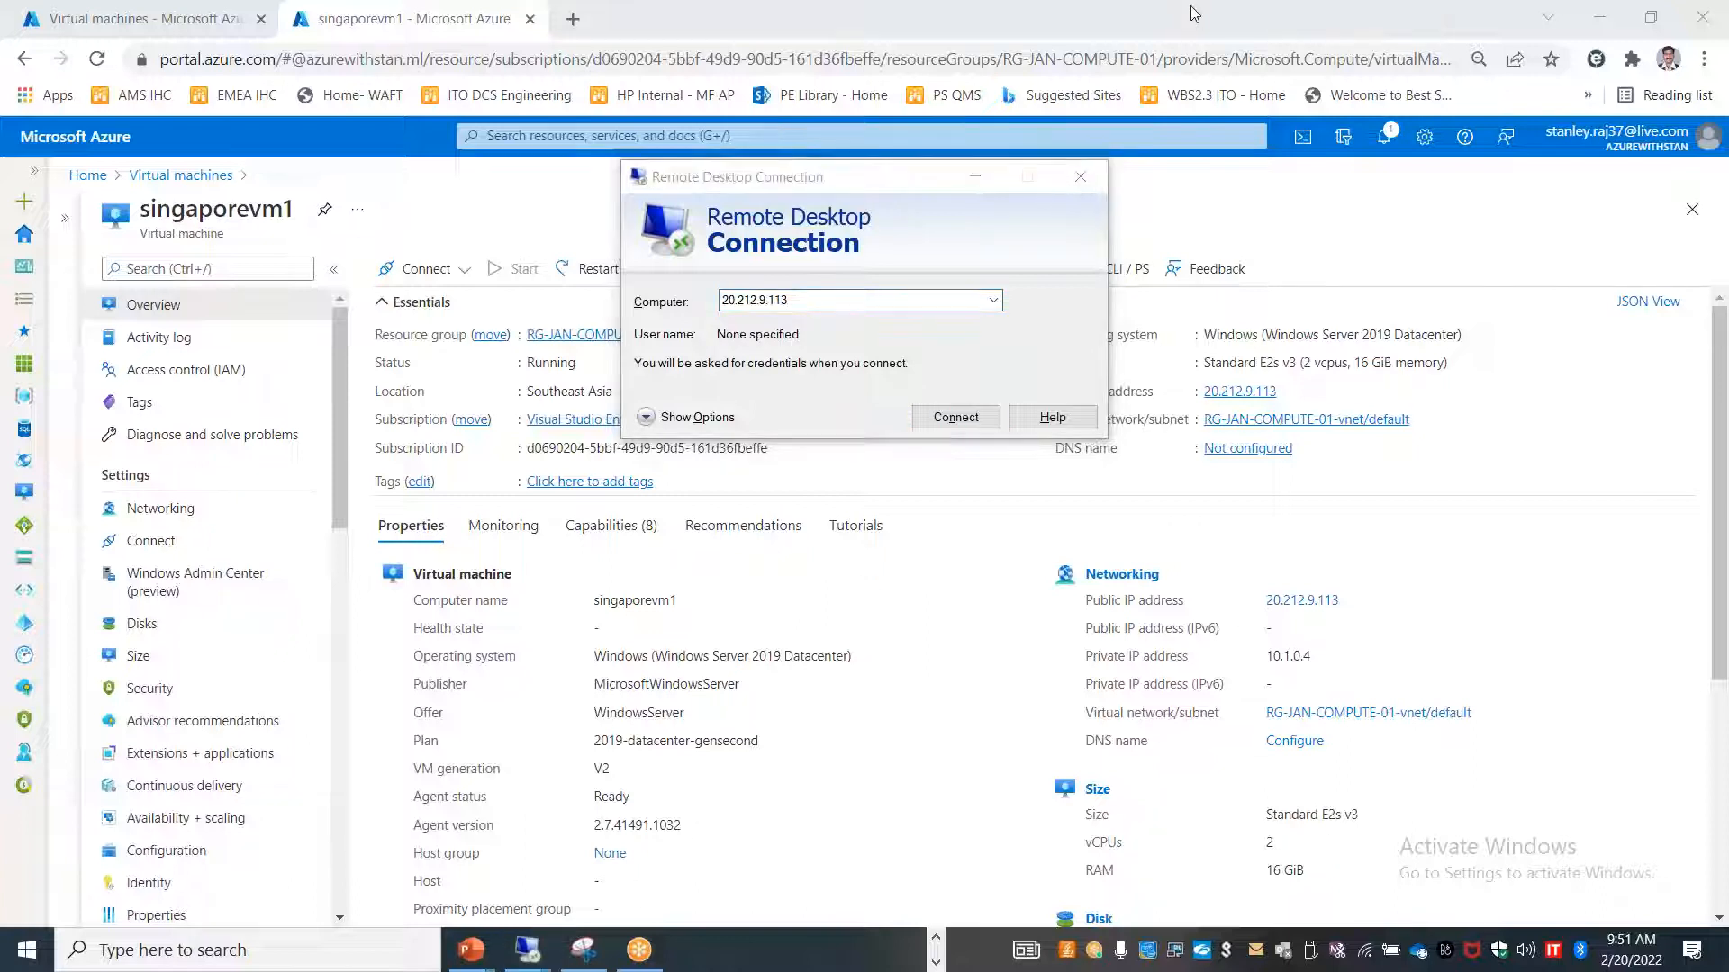